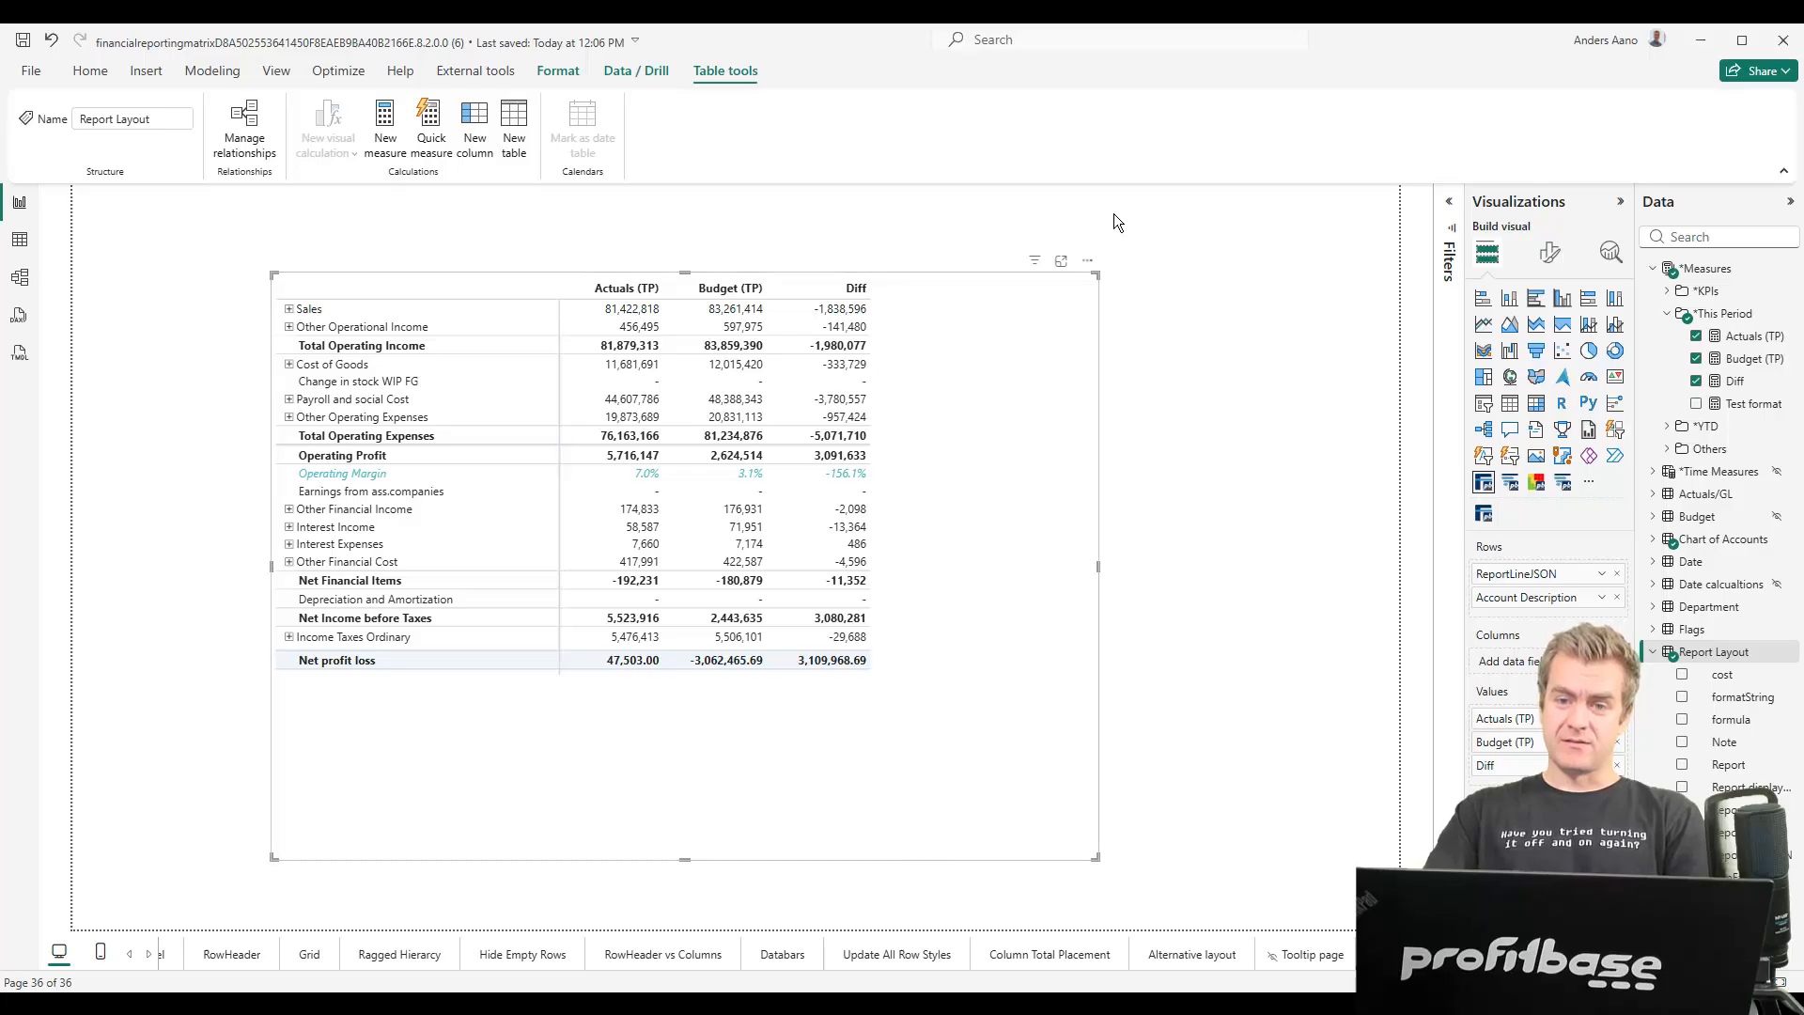
Open the financial report matrix for editing and expand the Sales row group
click(1087, 260)
click(1115, 284)
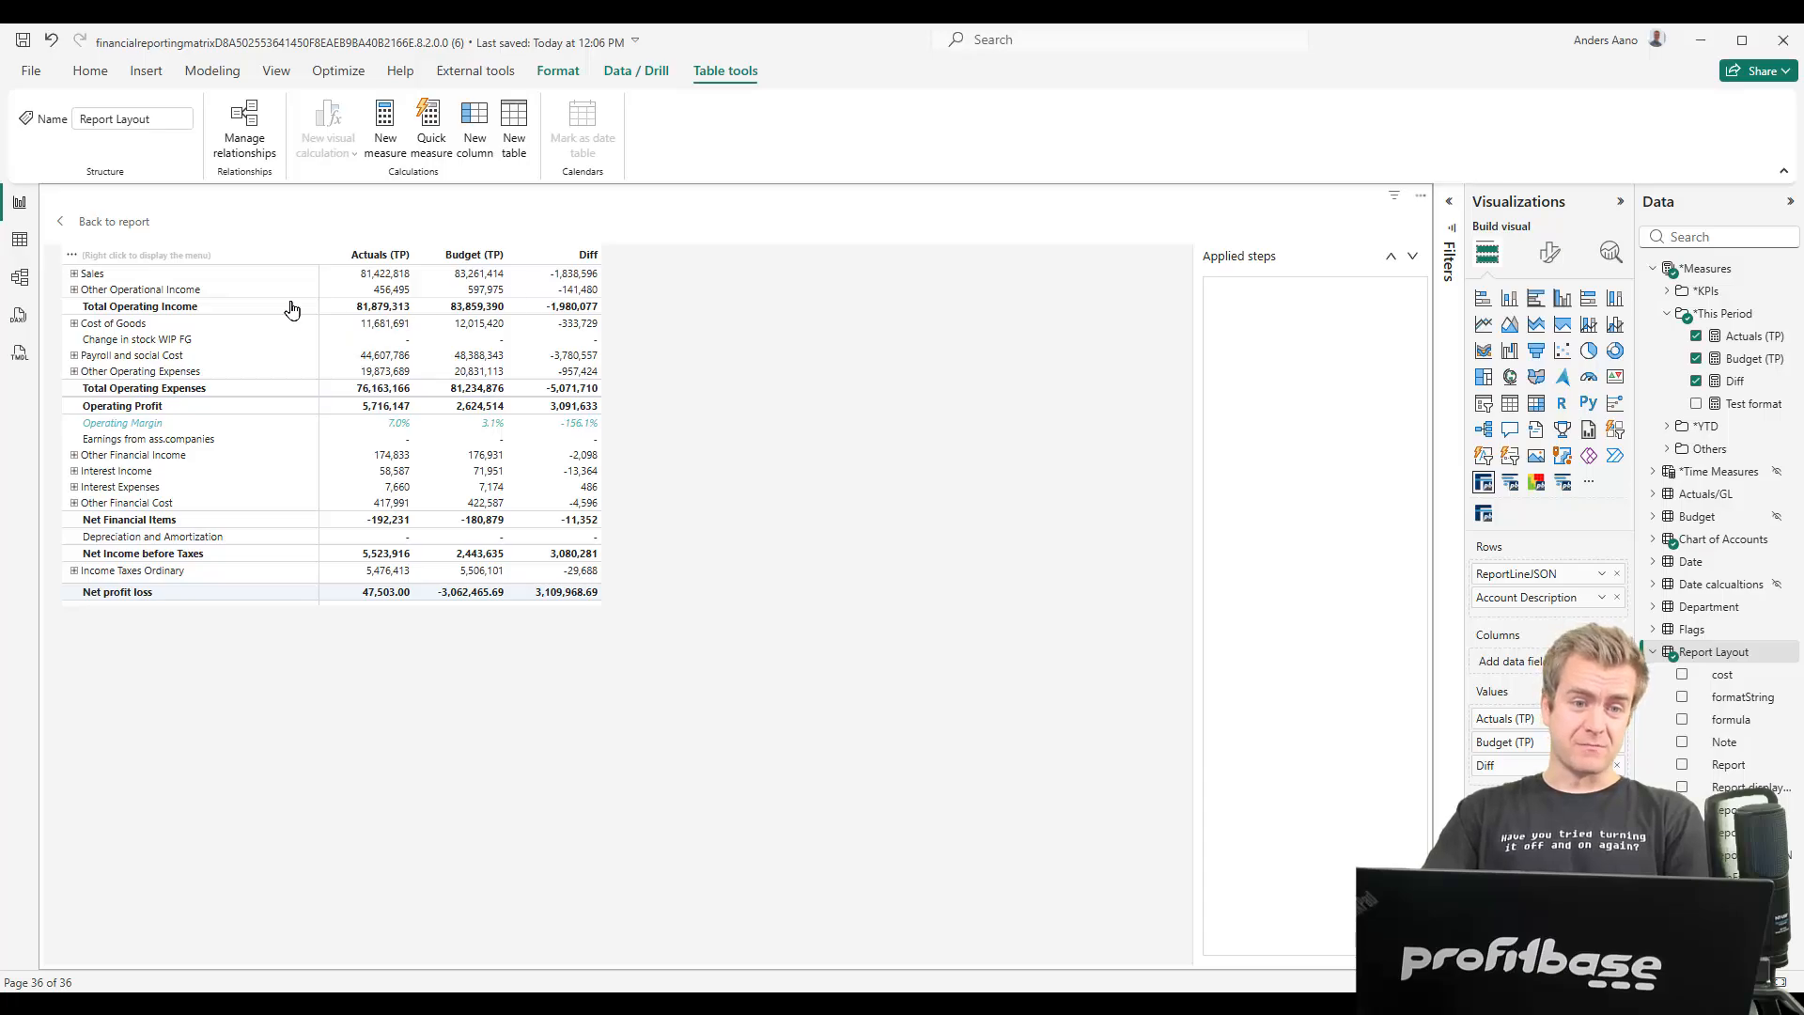
click(74, 274)
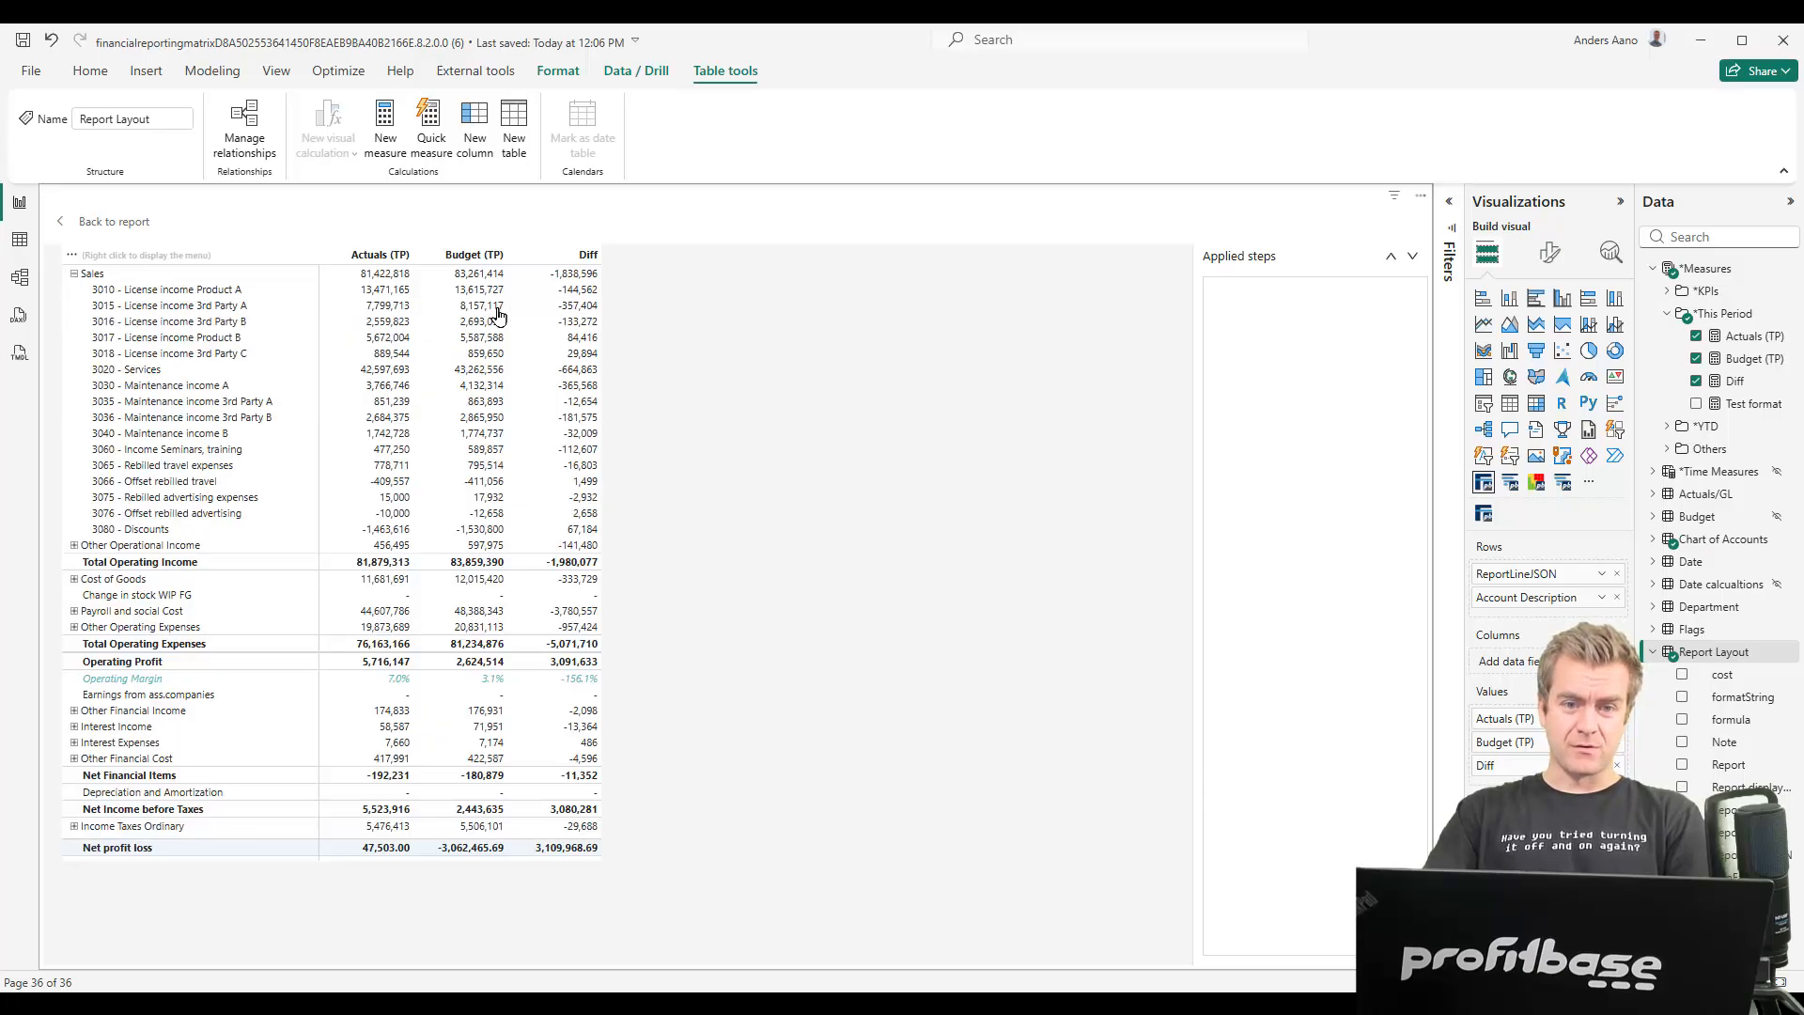
Add conditional formatting to the Actuals (TP) column with a custom bright green fill (59F200)
right_click(386, 261)
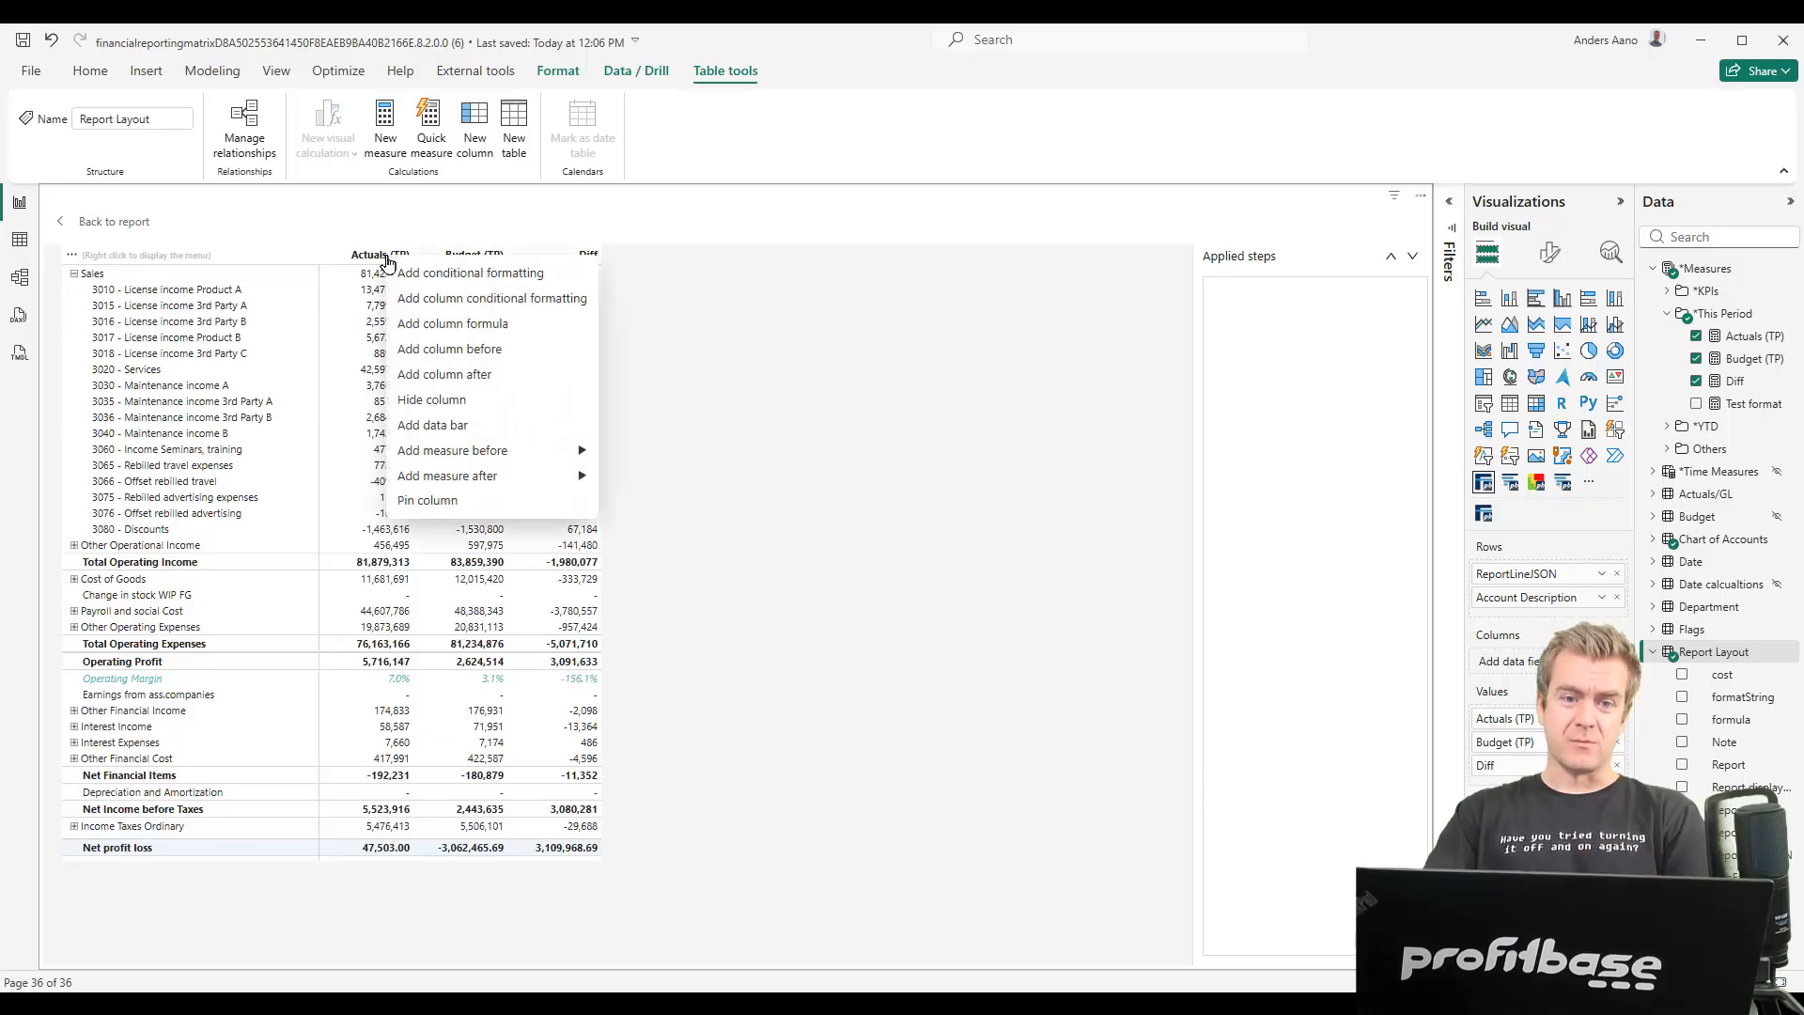
click(493, 273)
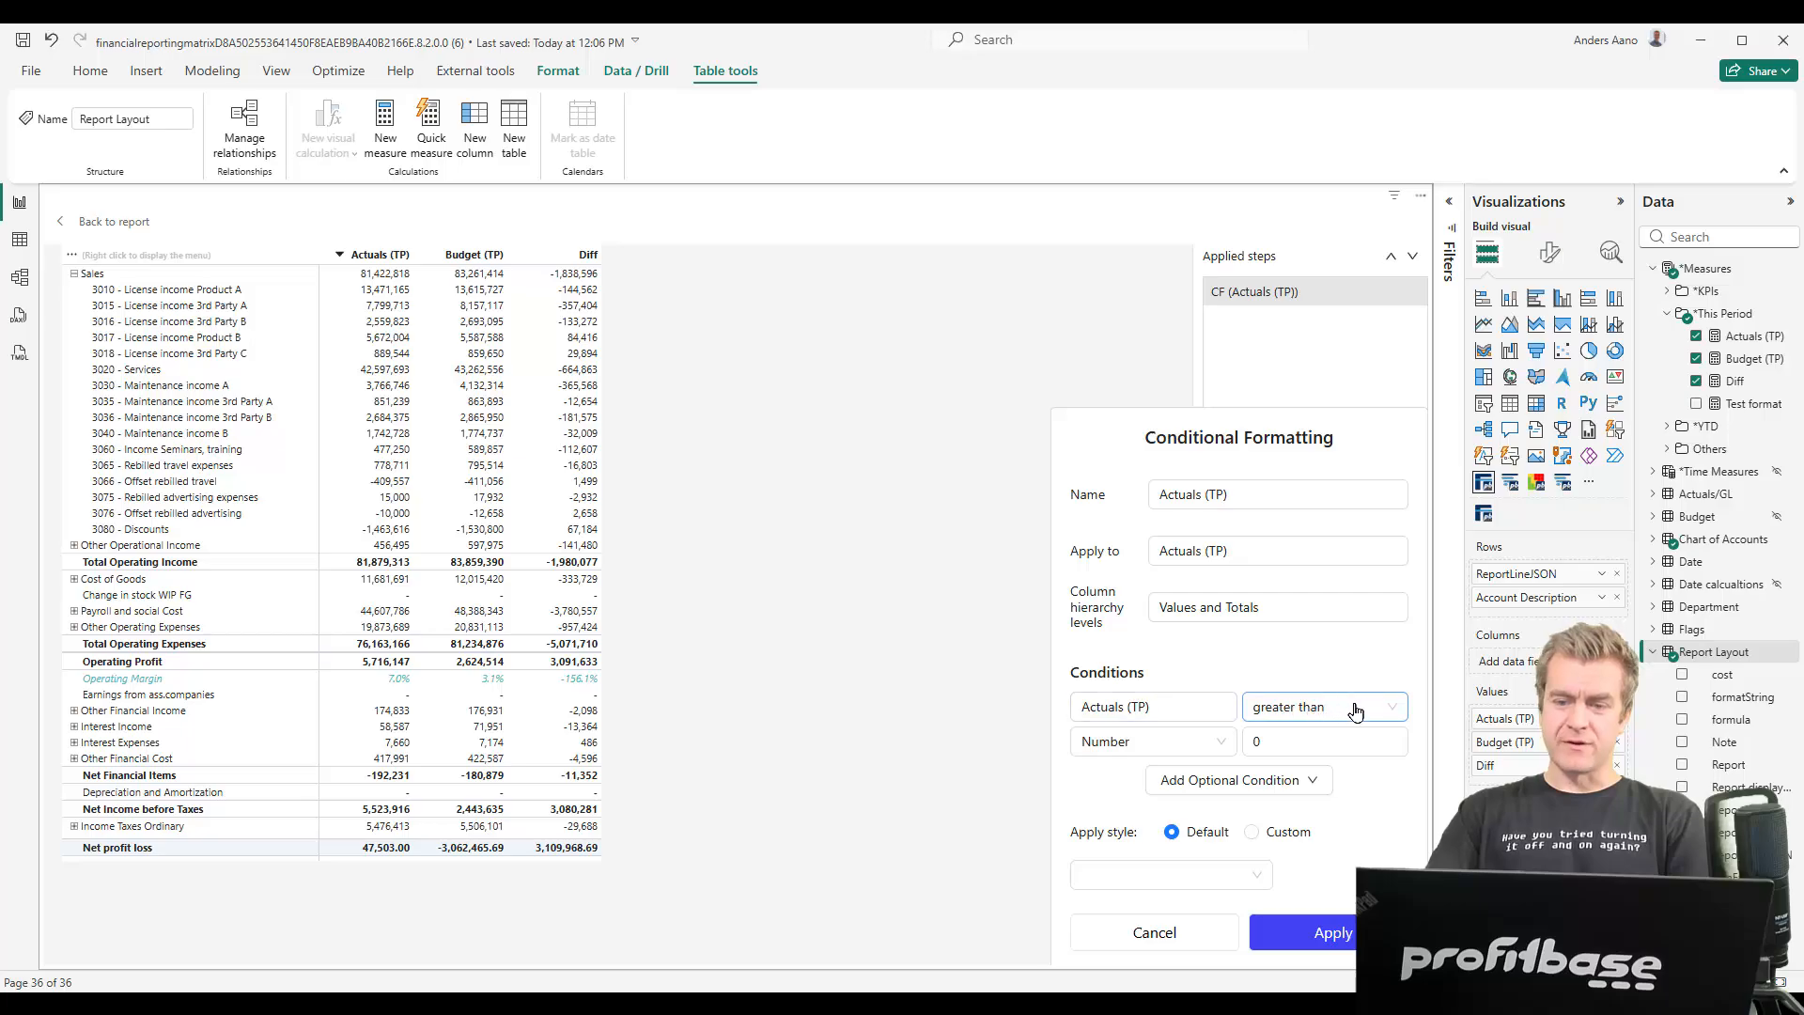
click(1278, 831)
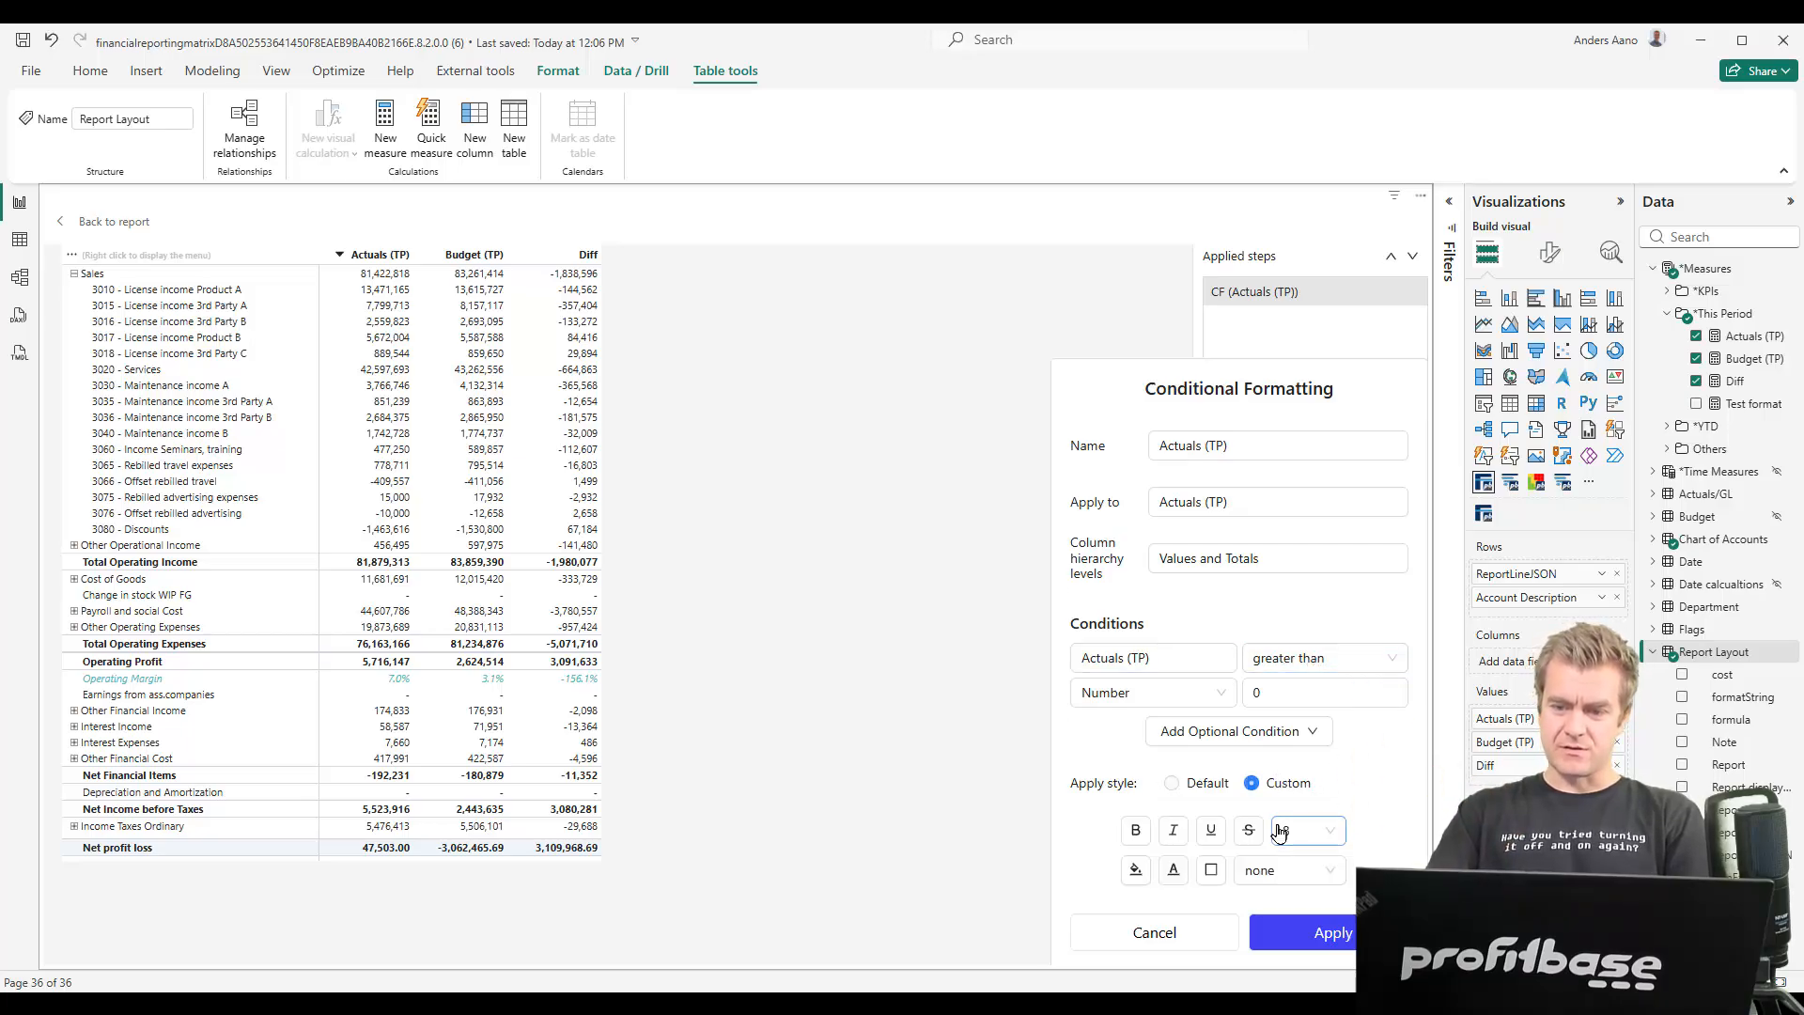
click(1135, 869)
click(1182, 778)
drag(1320, 661, 1371, 622)
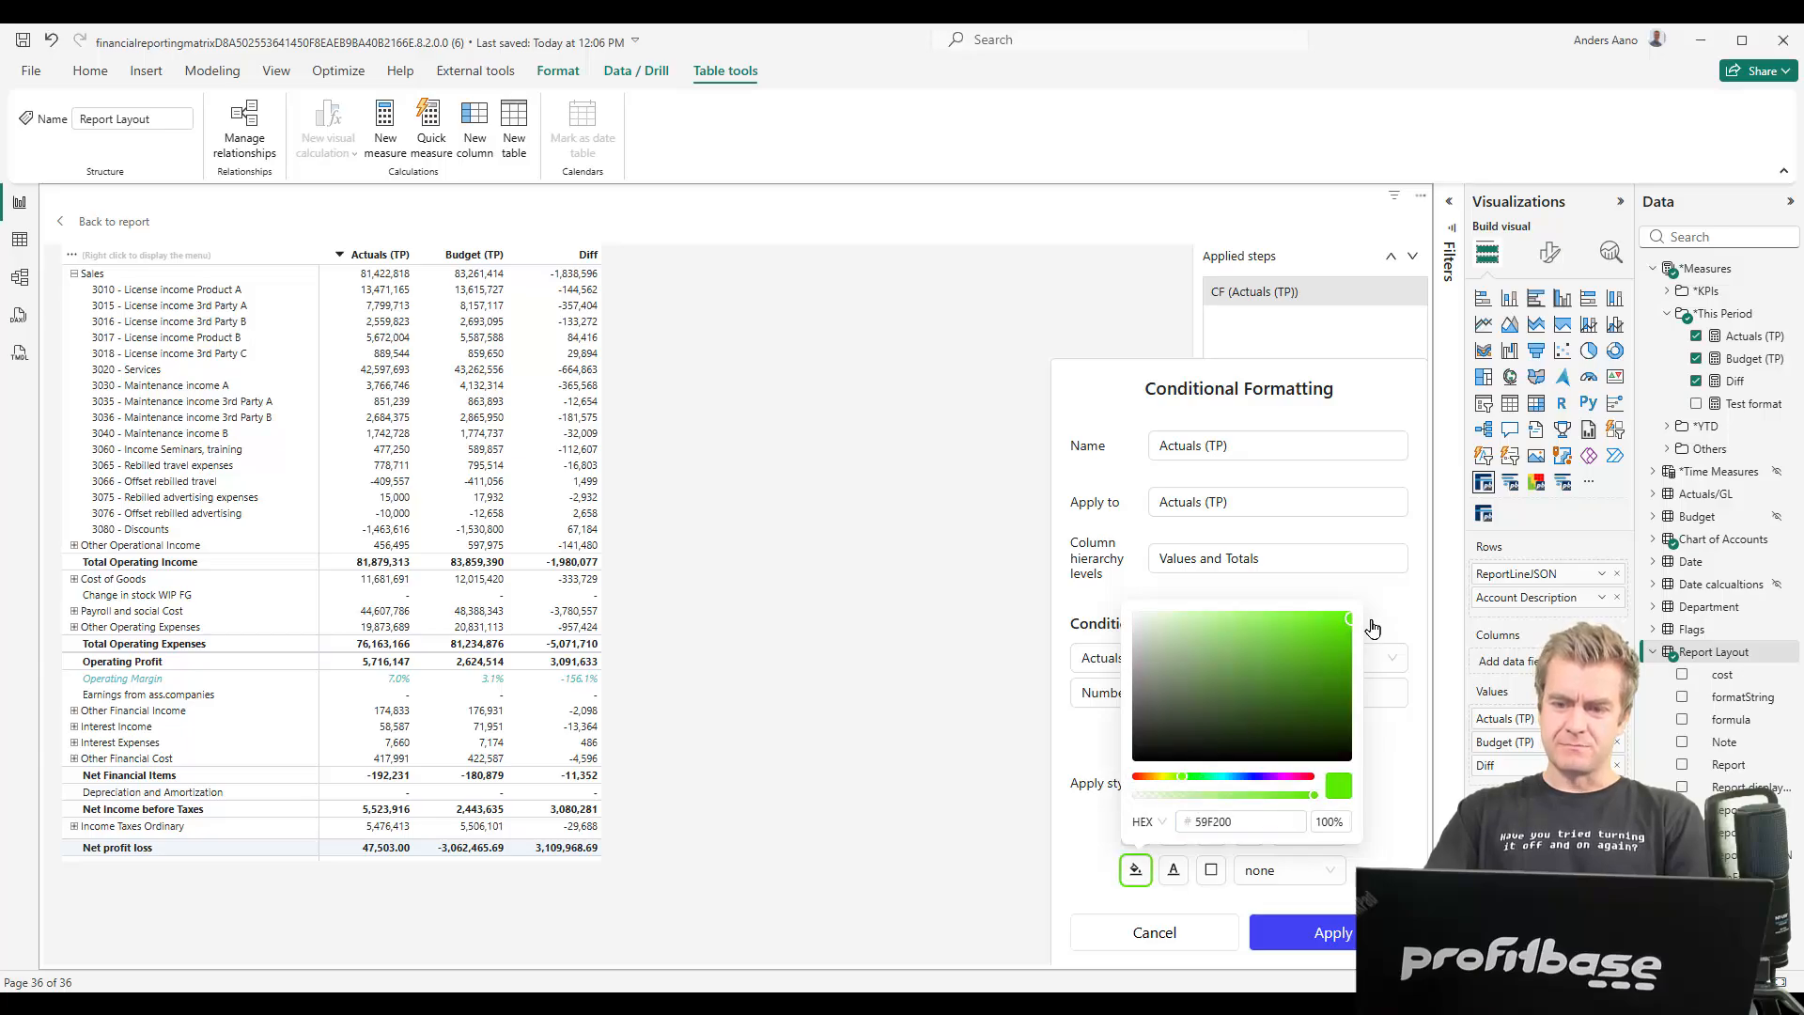
click(1374, 623)
Add the formula condition RowHeader() == "Sales" to the Actuals (TP) formatting rule and apply it
click(1282, 739)
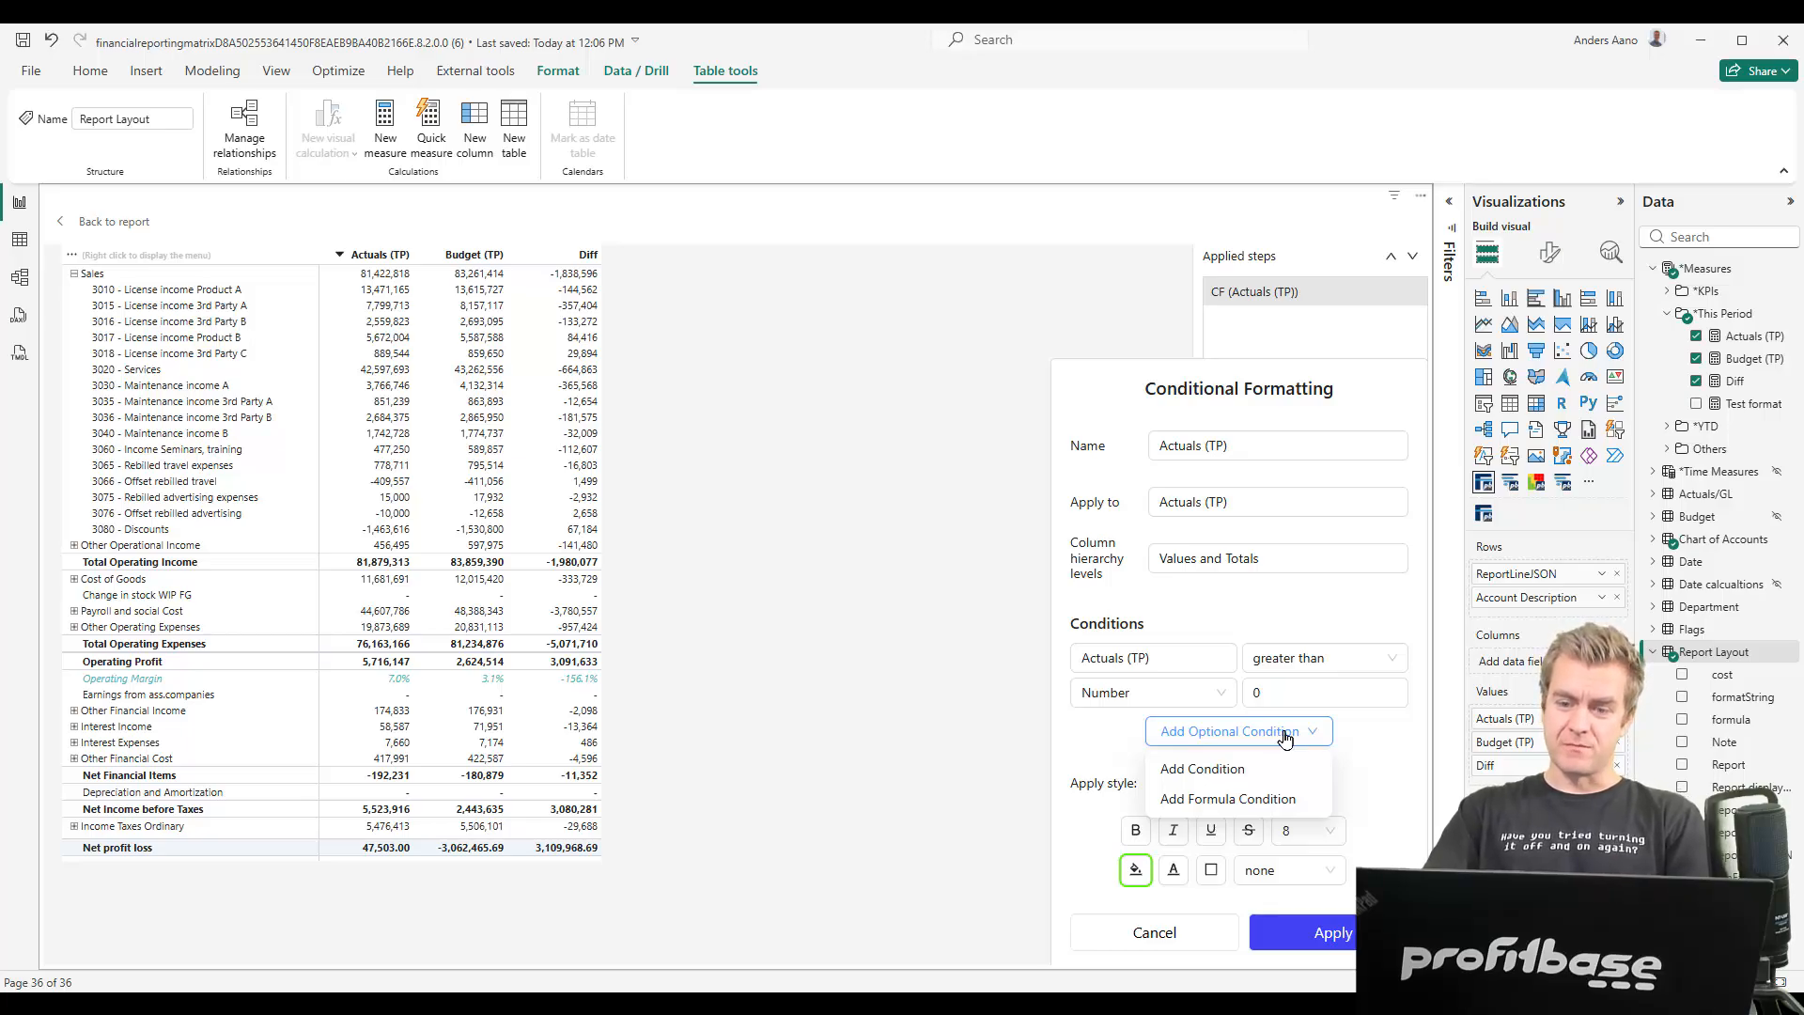
click(1242, 798)
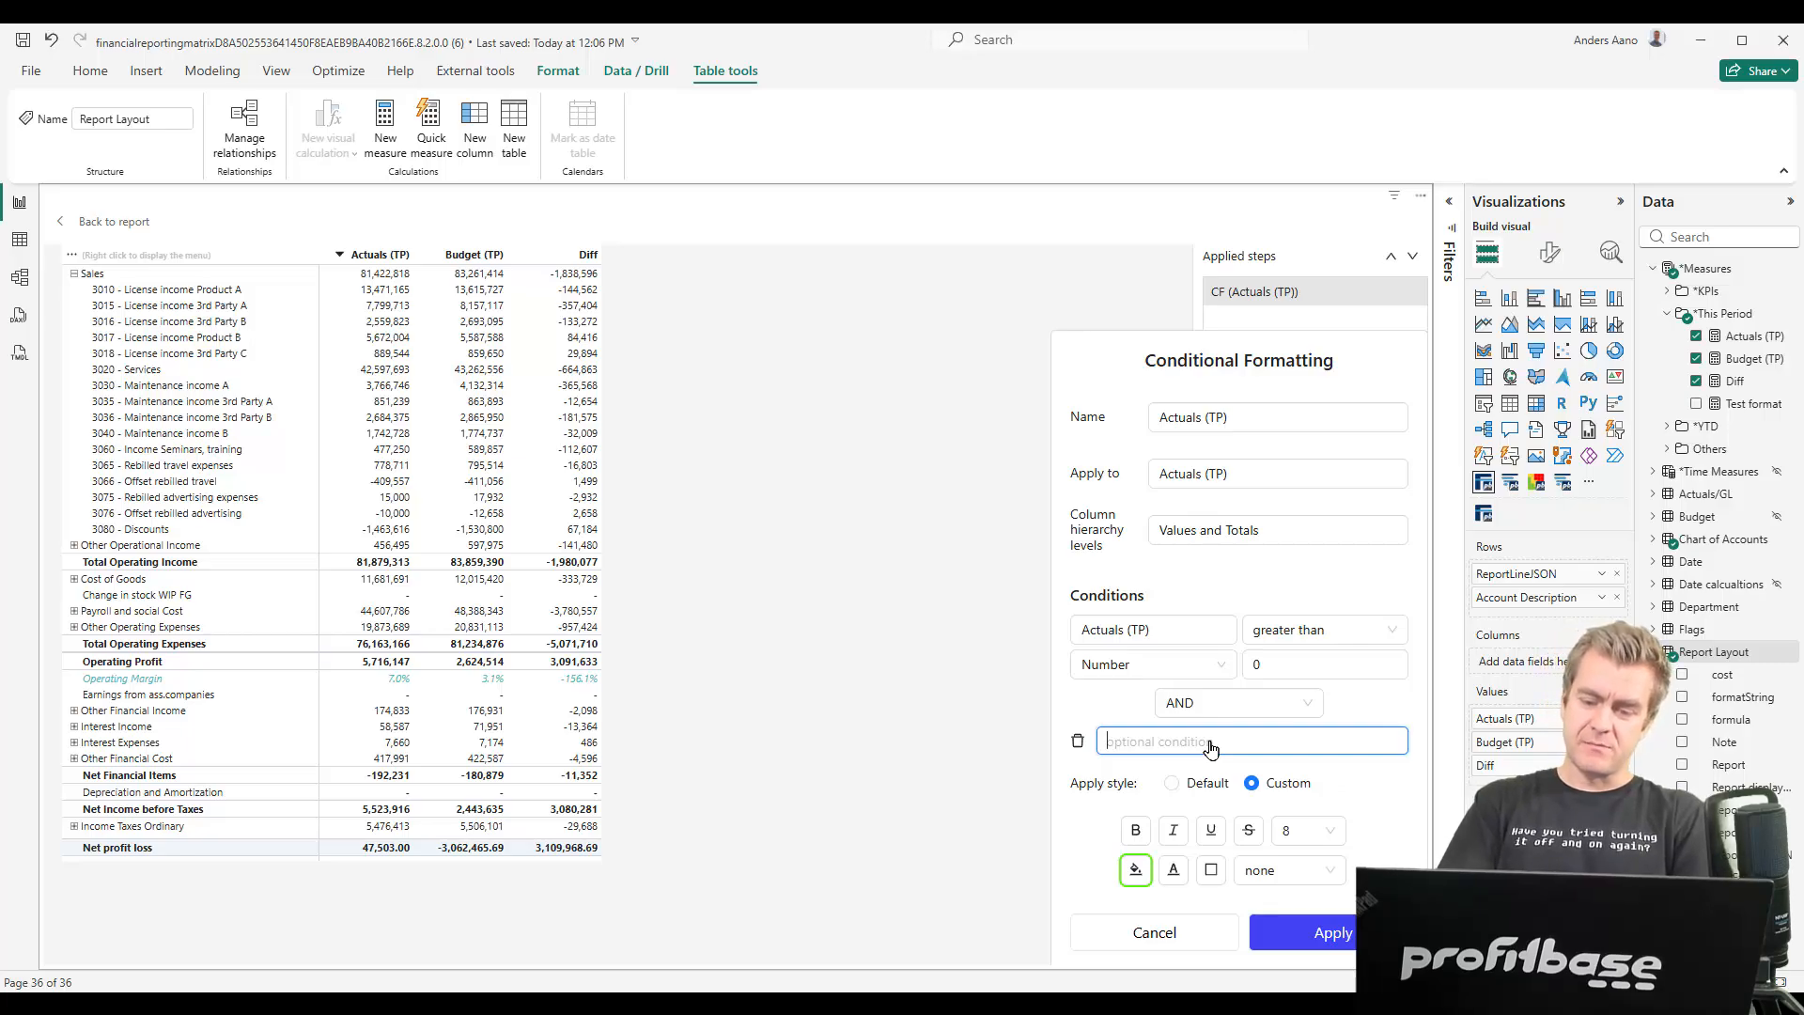
text(RowHeade)
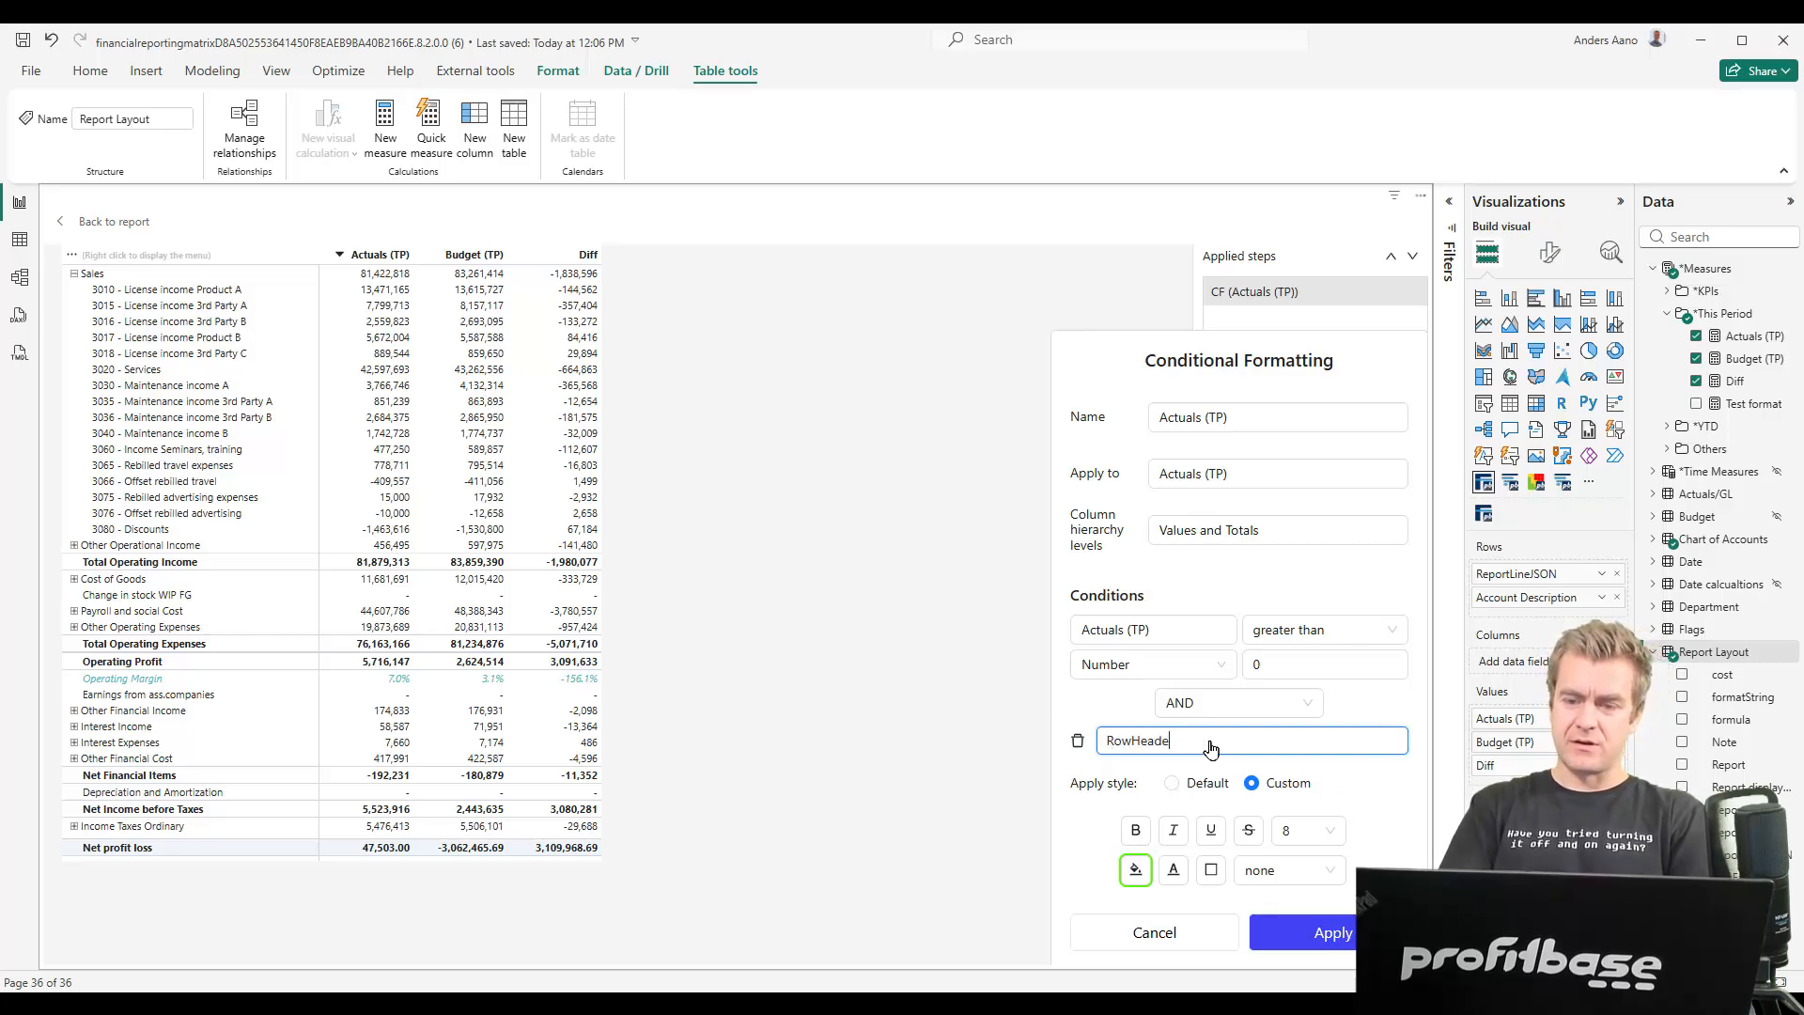
text(r())
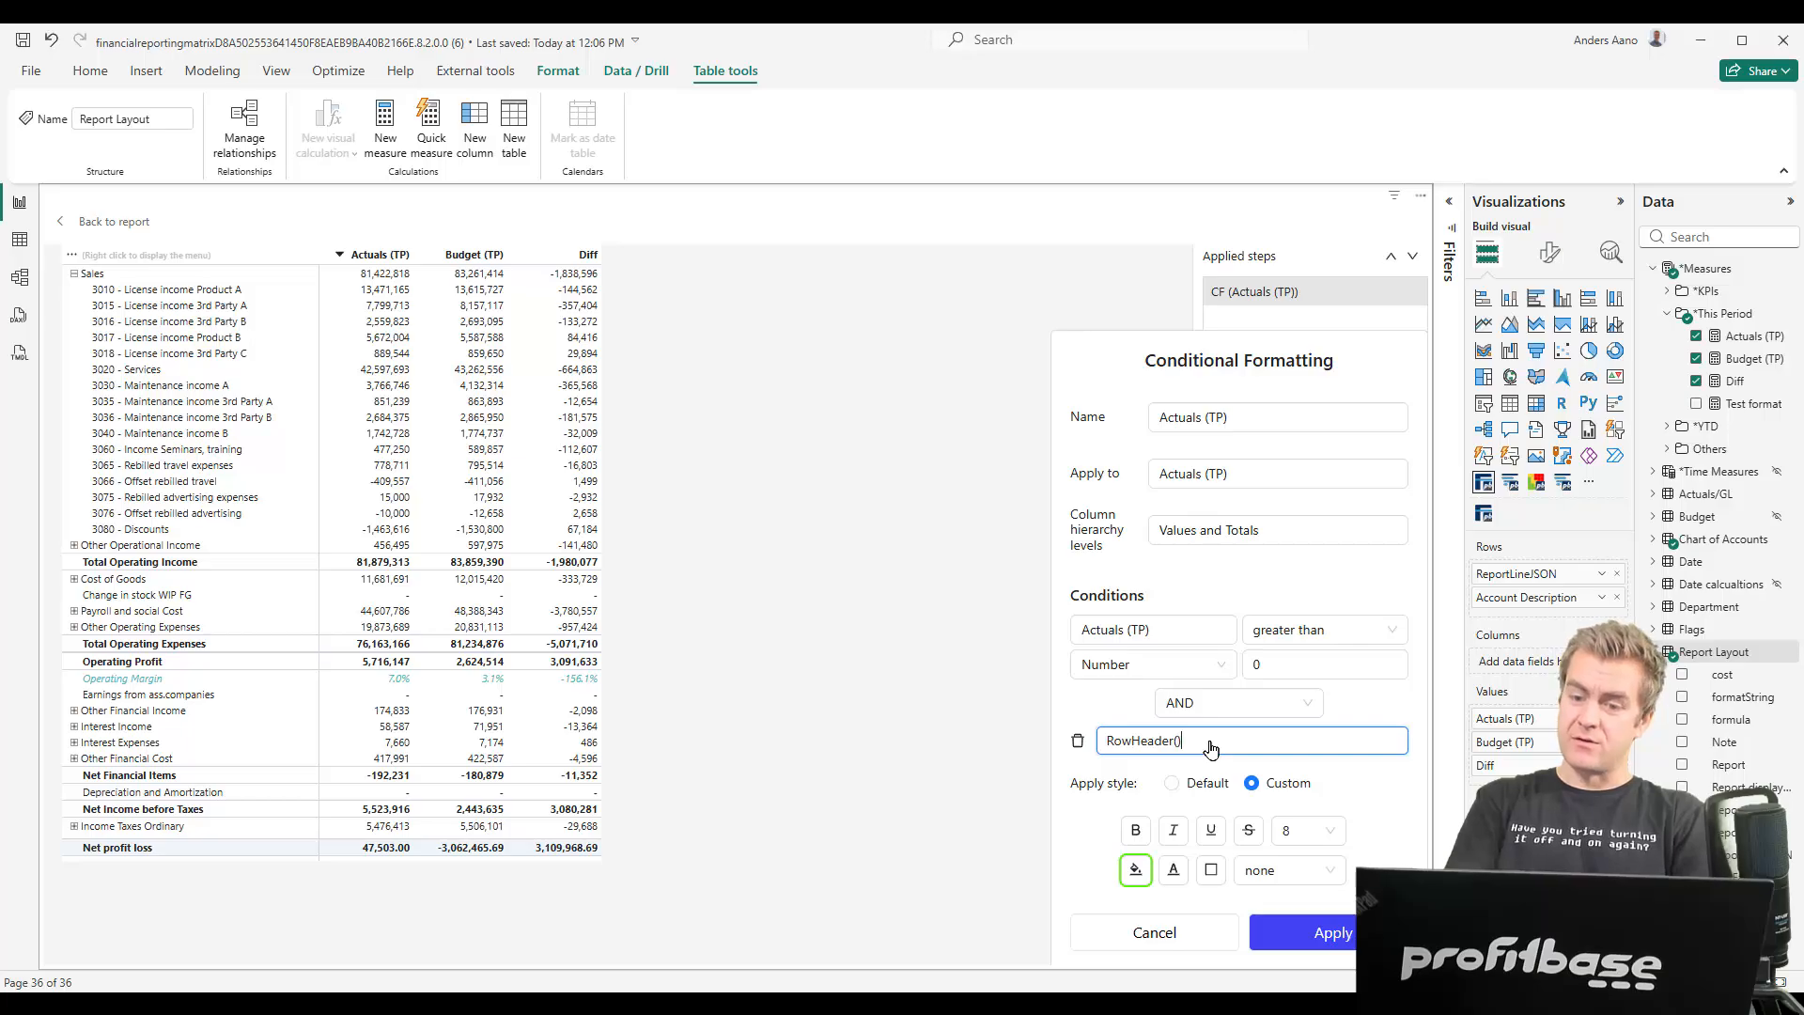
text( == )
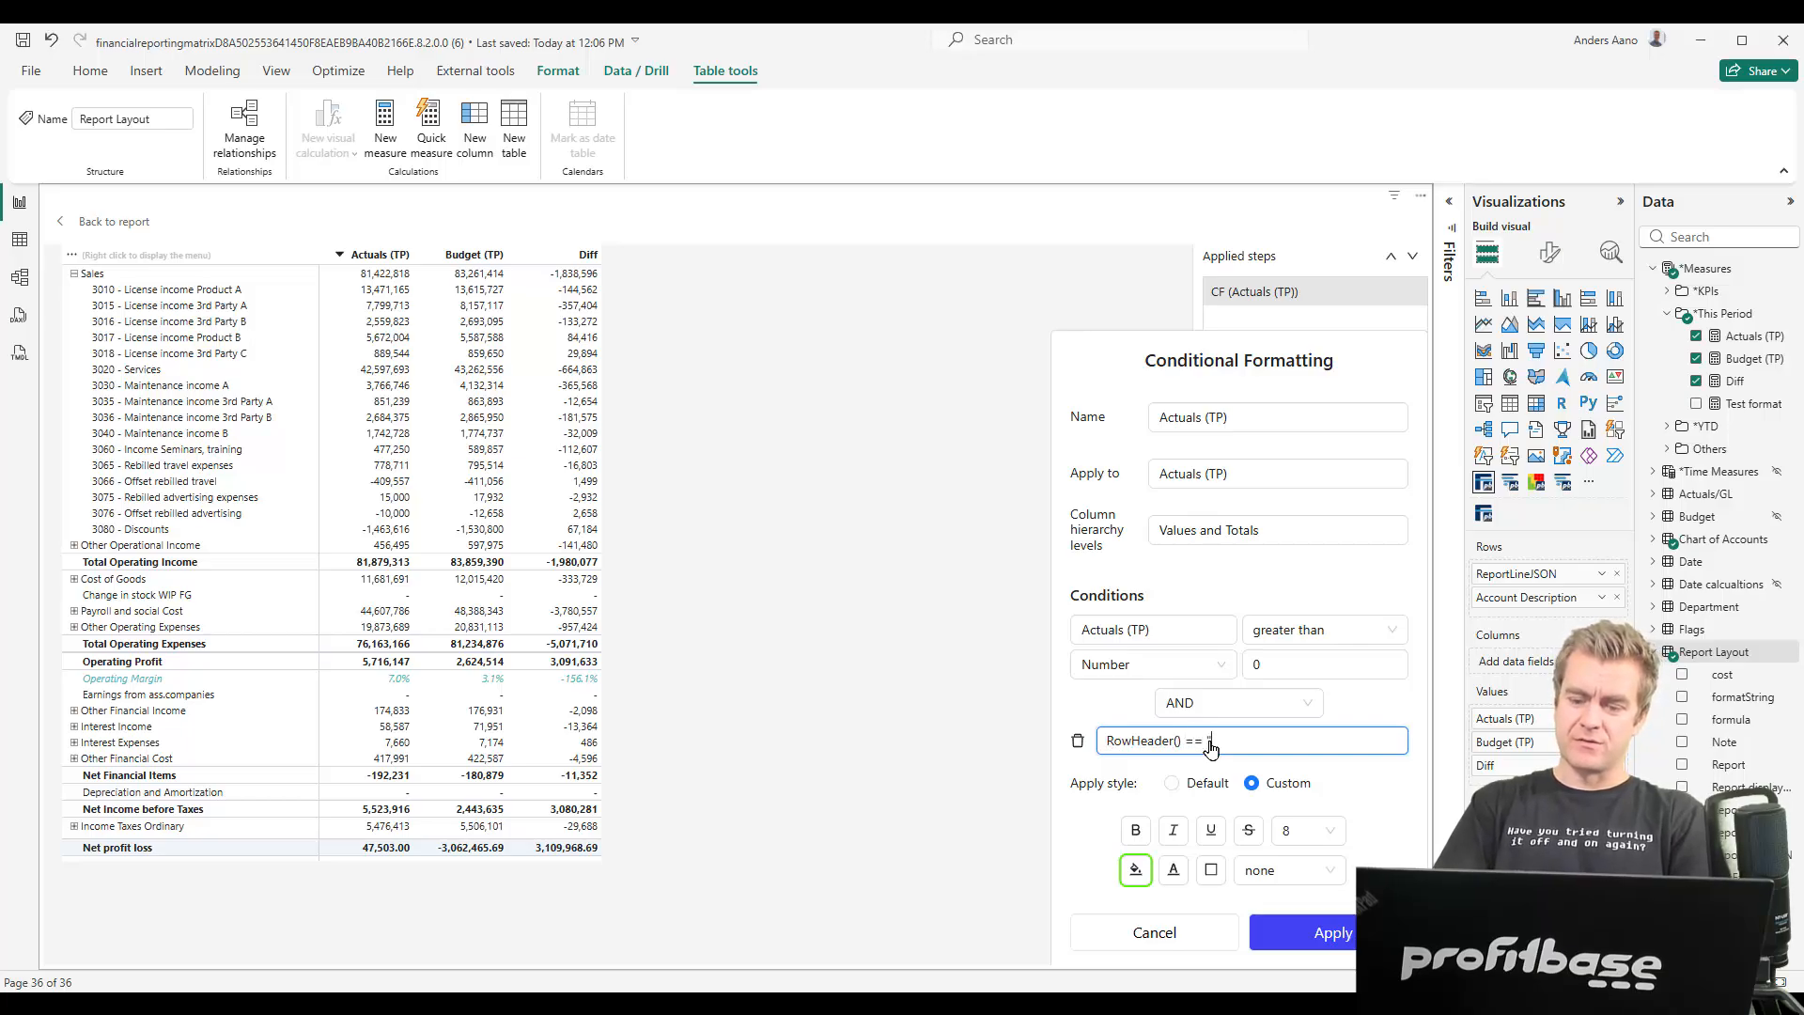
text("Sales)
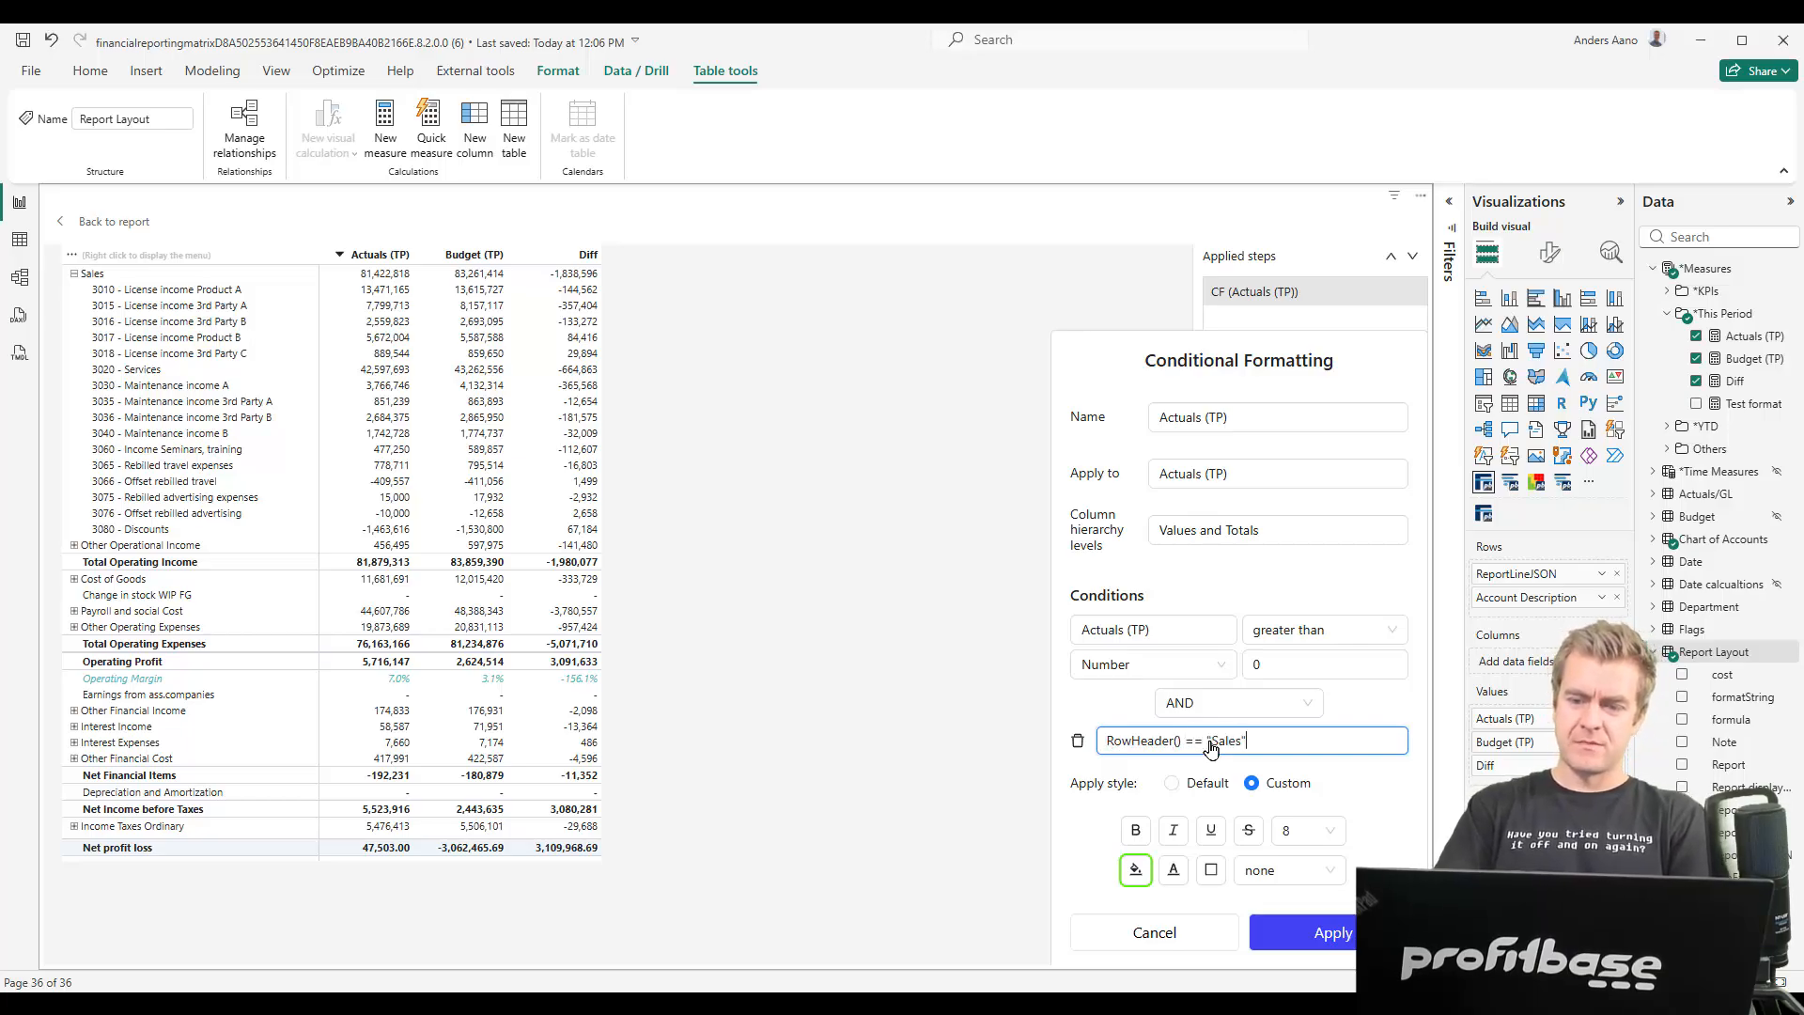
click(1338, 940)
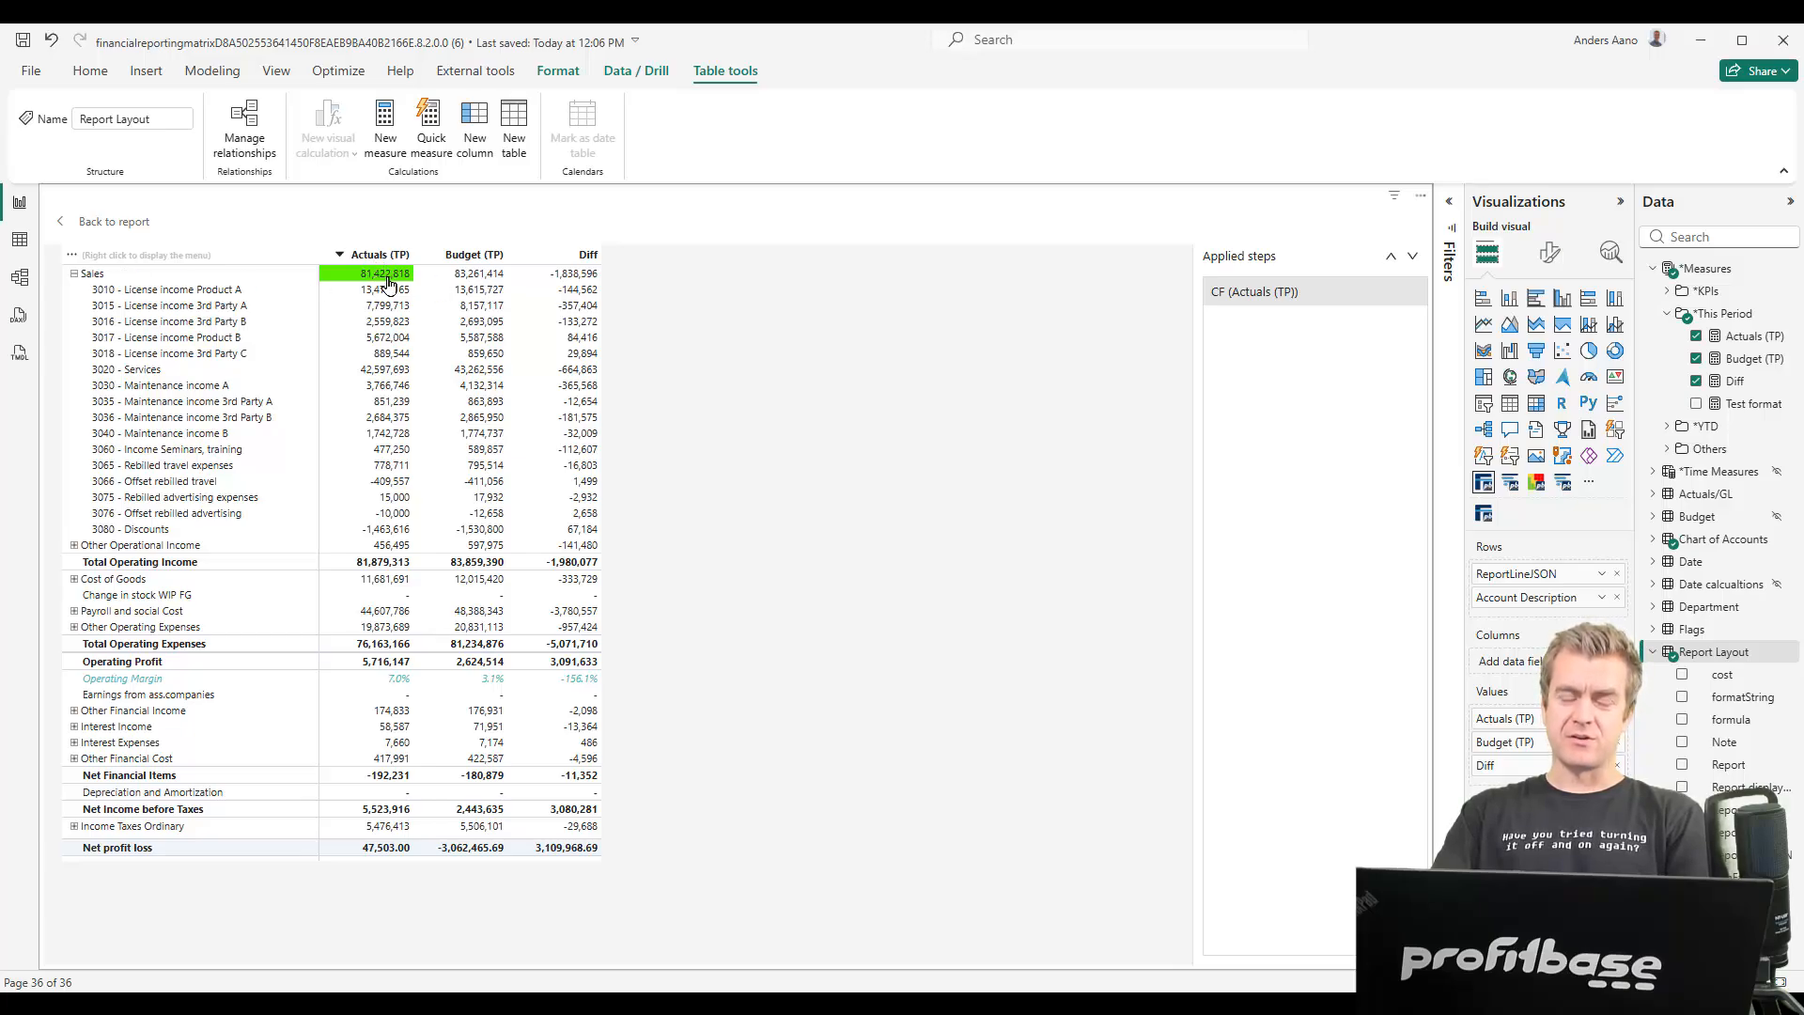
Change the Actuals (TP) rule's formula condition to RowHeaderParent() == "Sales" and apply it
click(1271, 295)
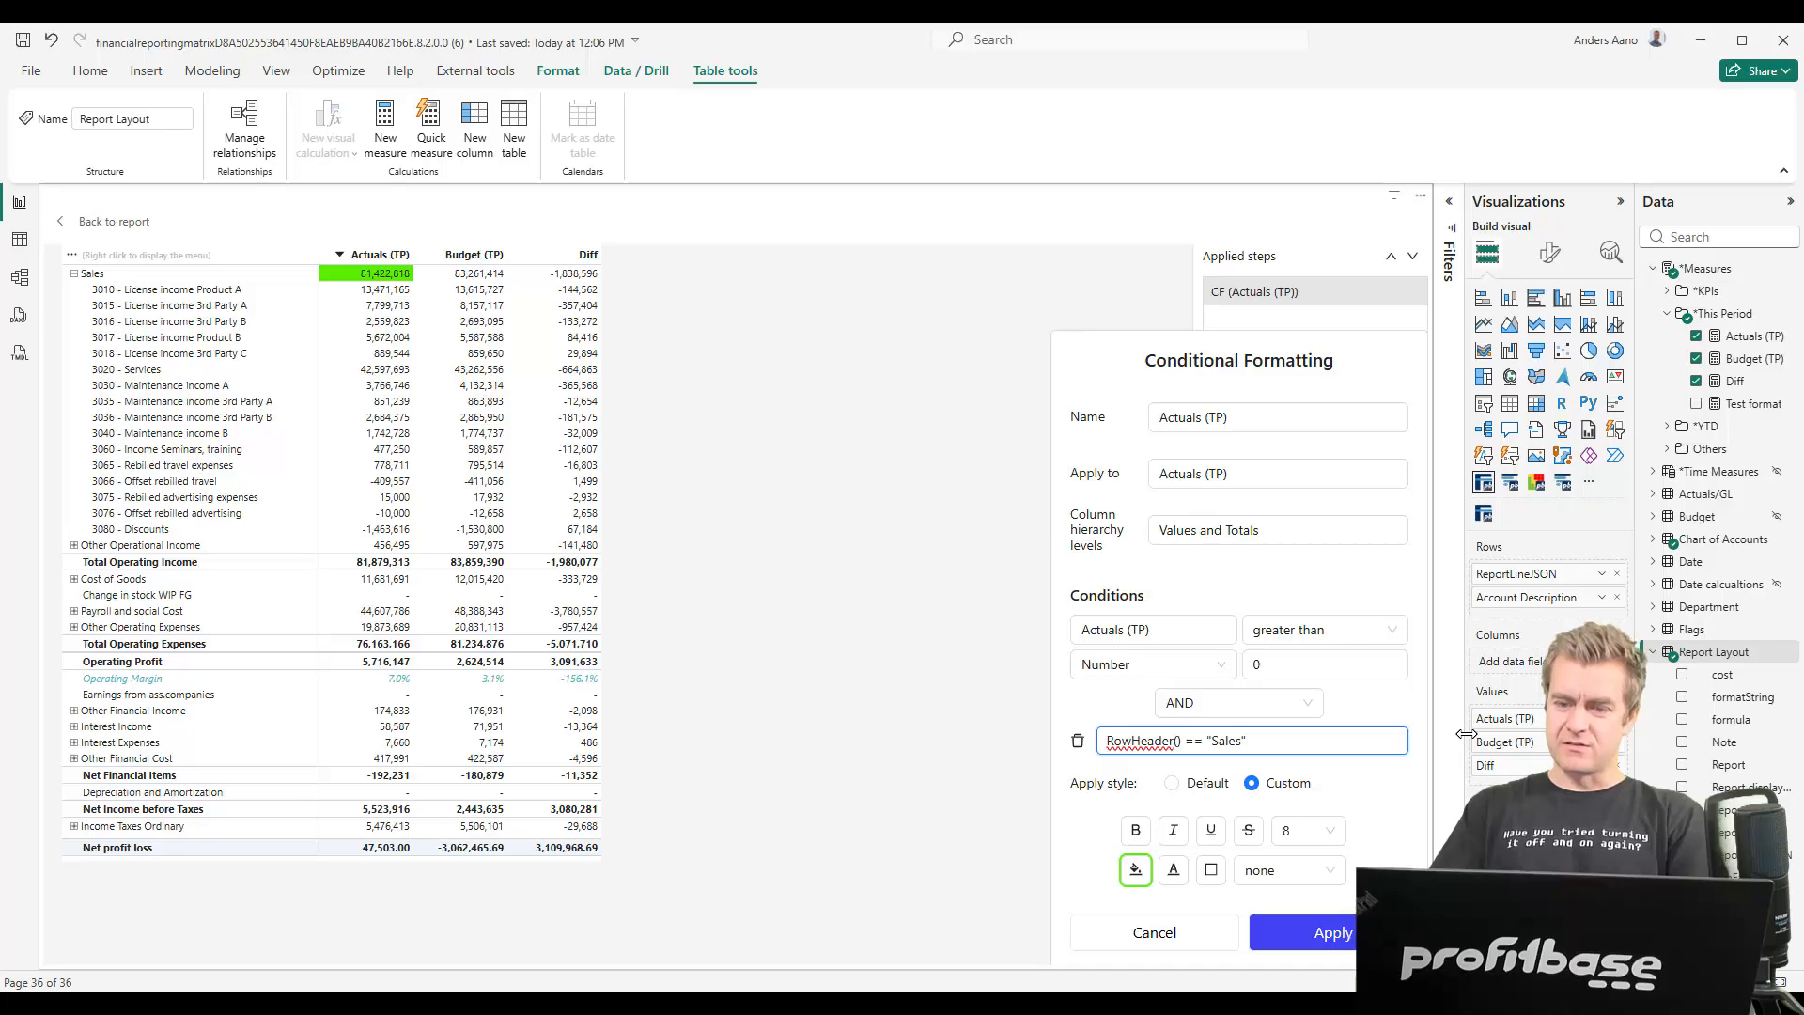
text(pa)
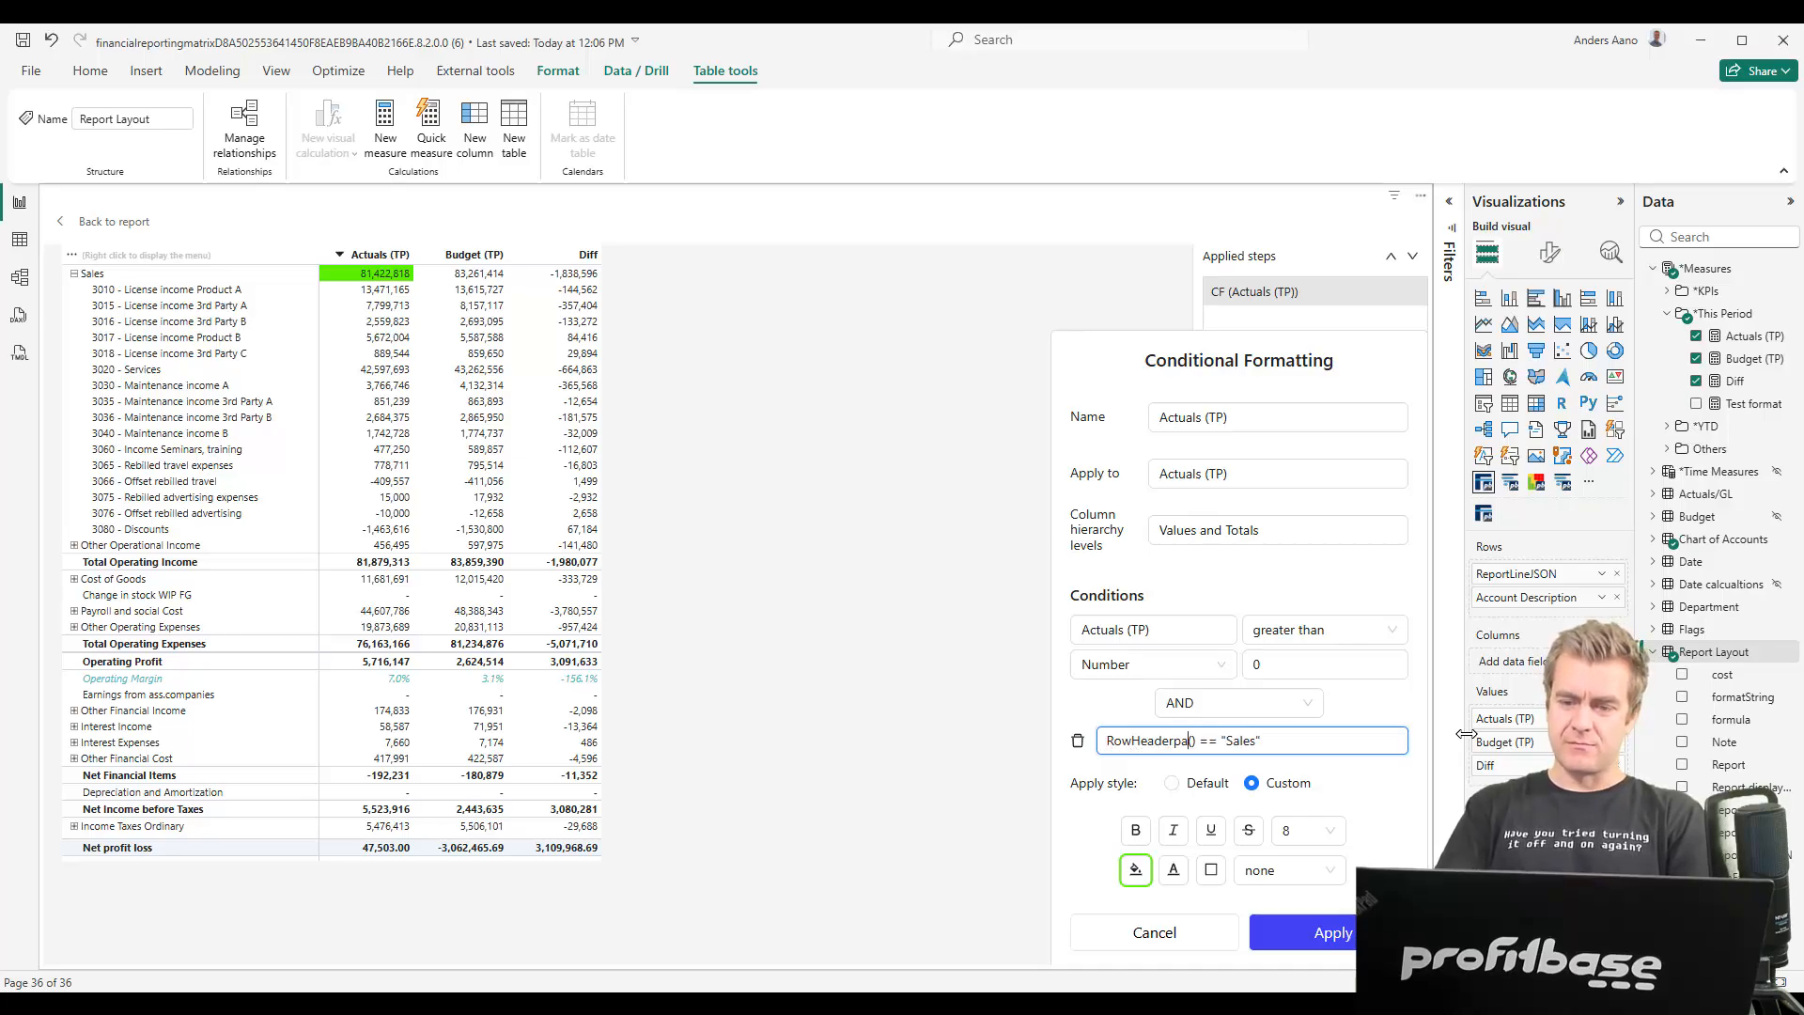
key(BackSpace)
key(BackSpace)
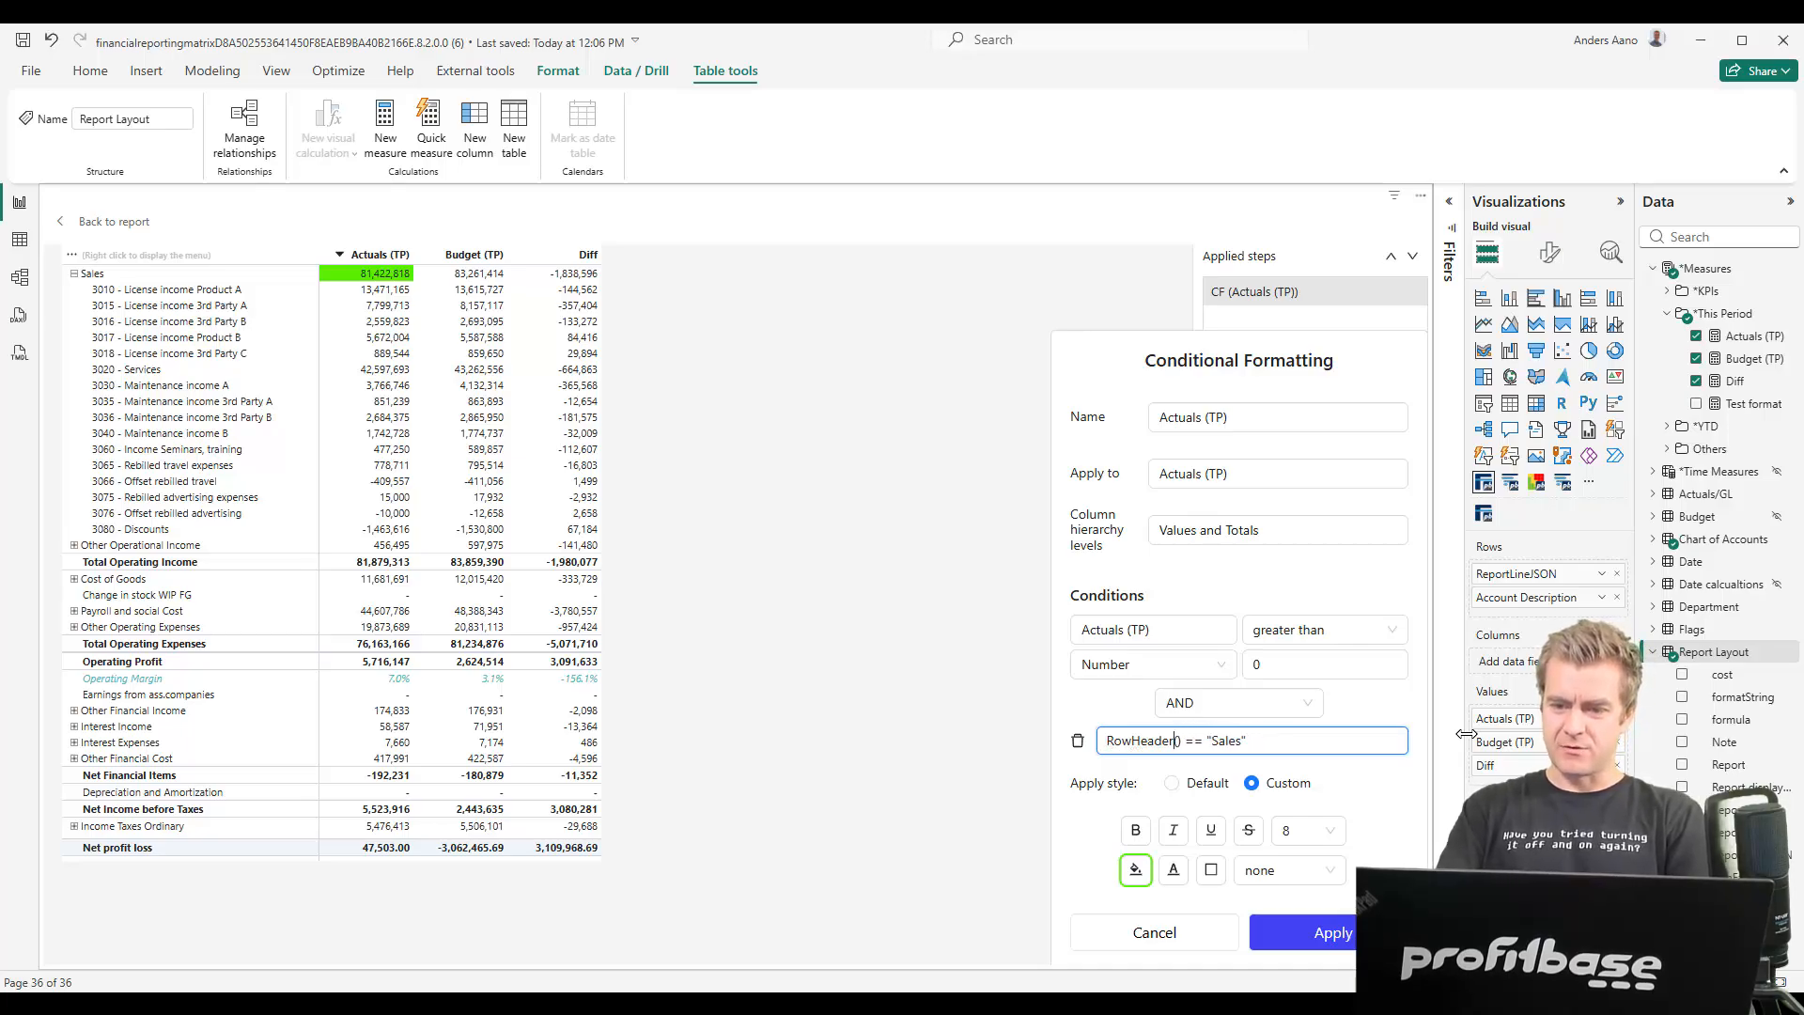
text(Parent)
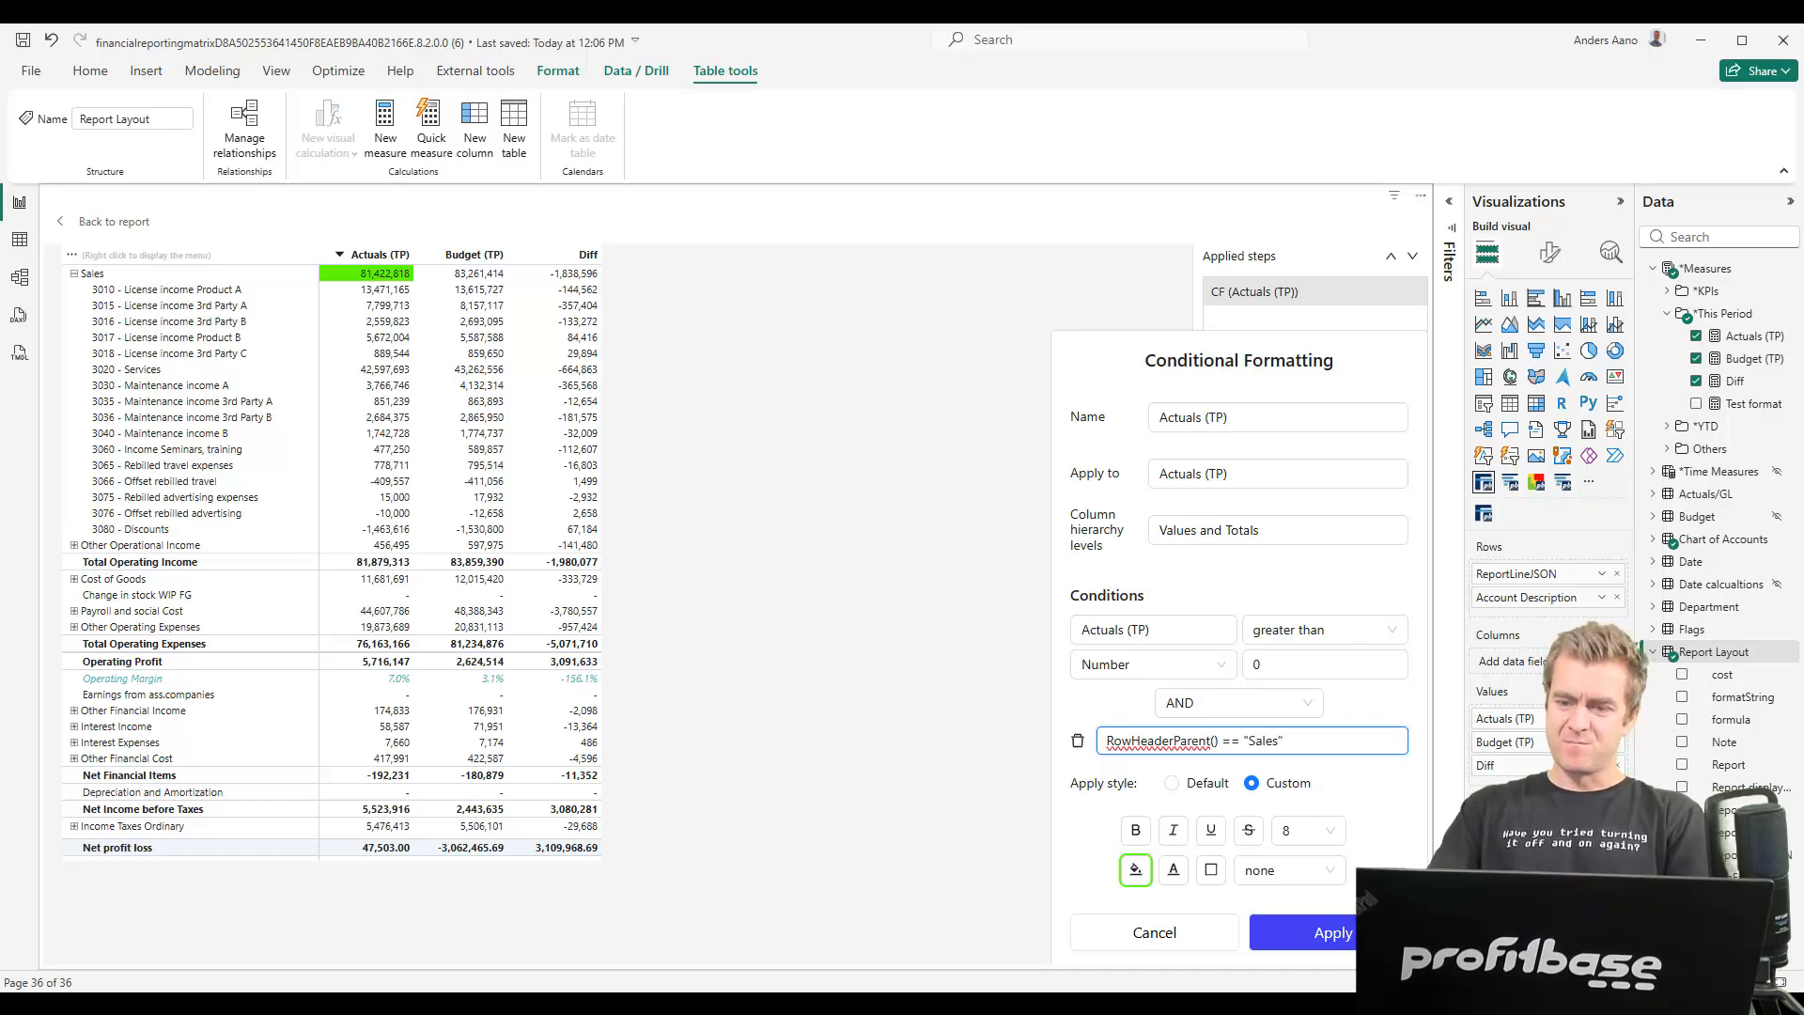
click(1334, 939)
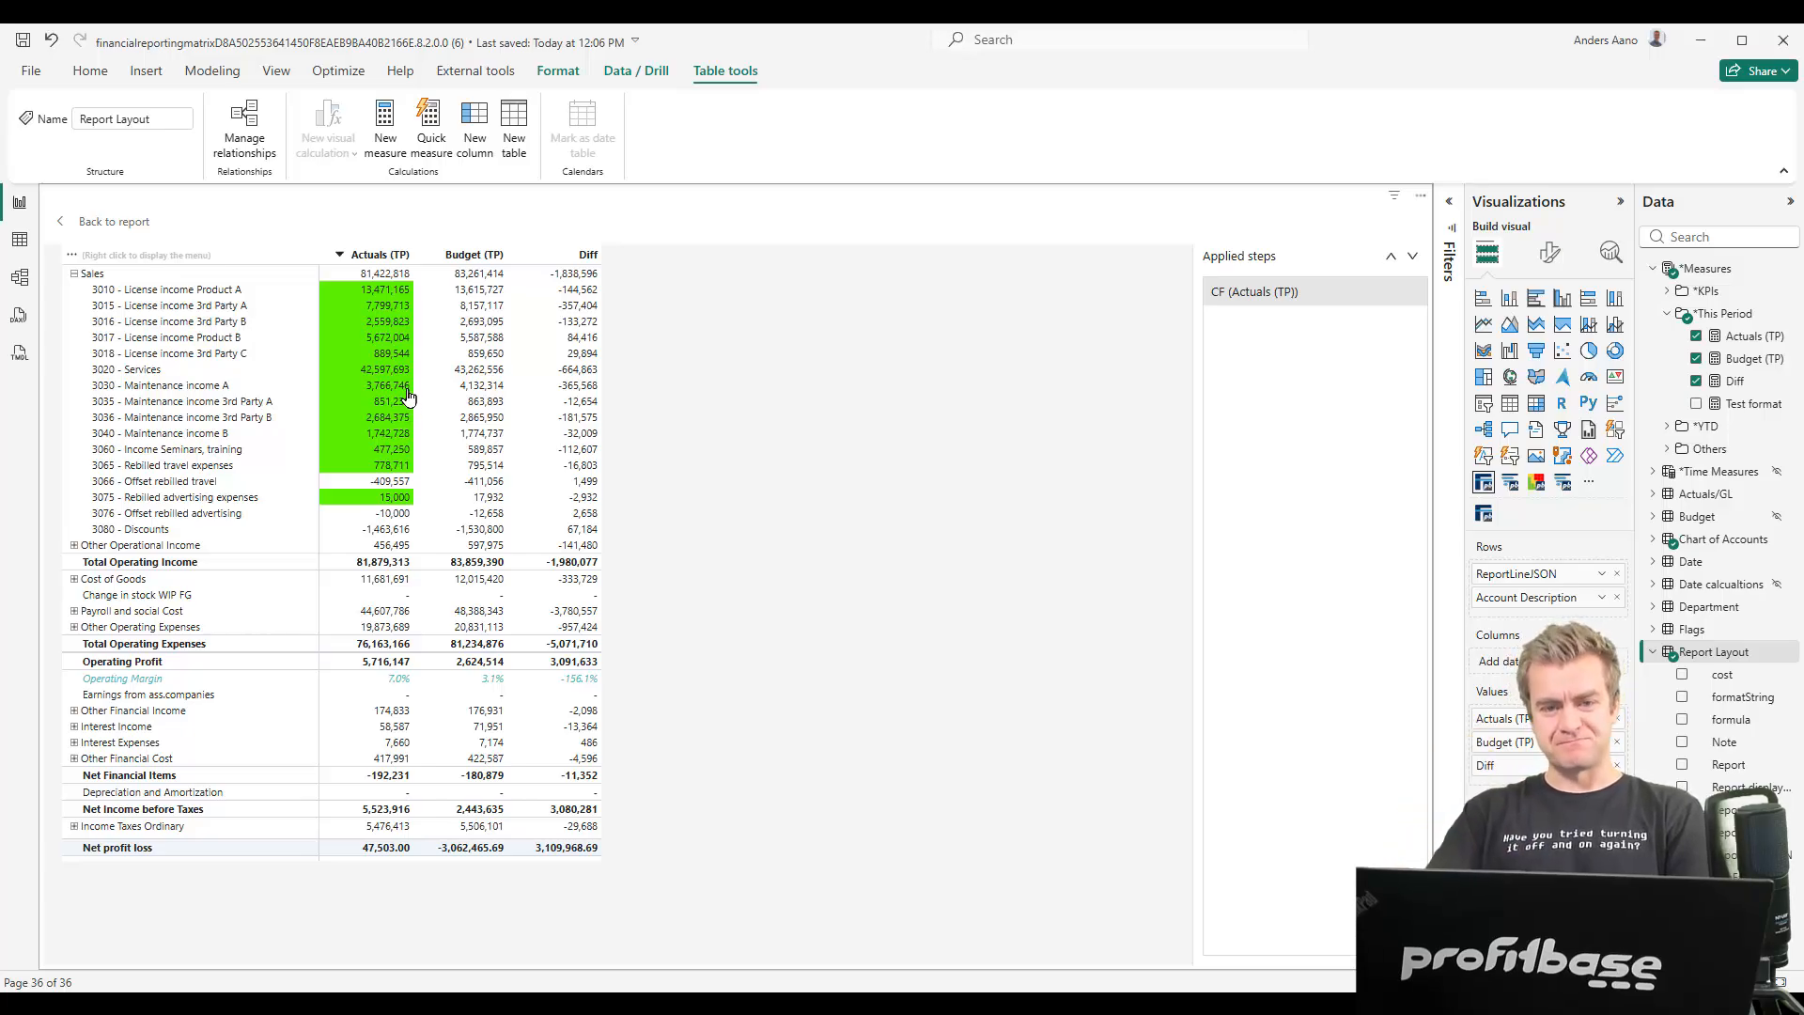
Check the formatting on the accounts under Other Operational Income, Payroll and social Cost, and Sales, and review the rule's formula condition
click(74, 275)
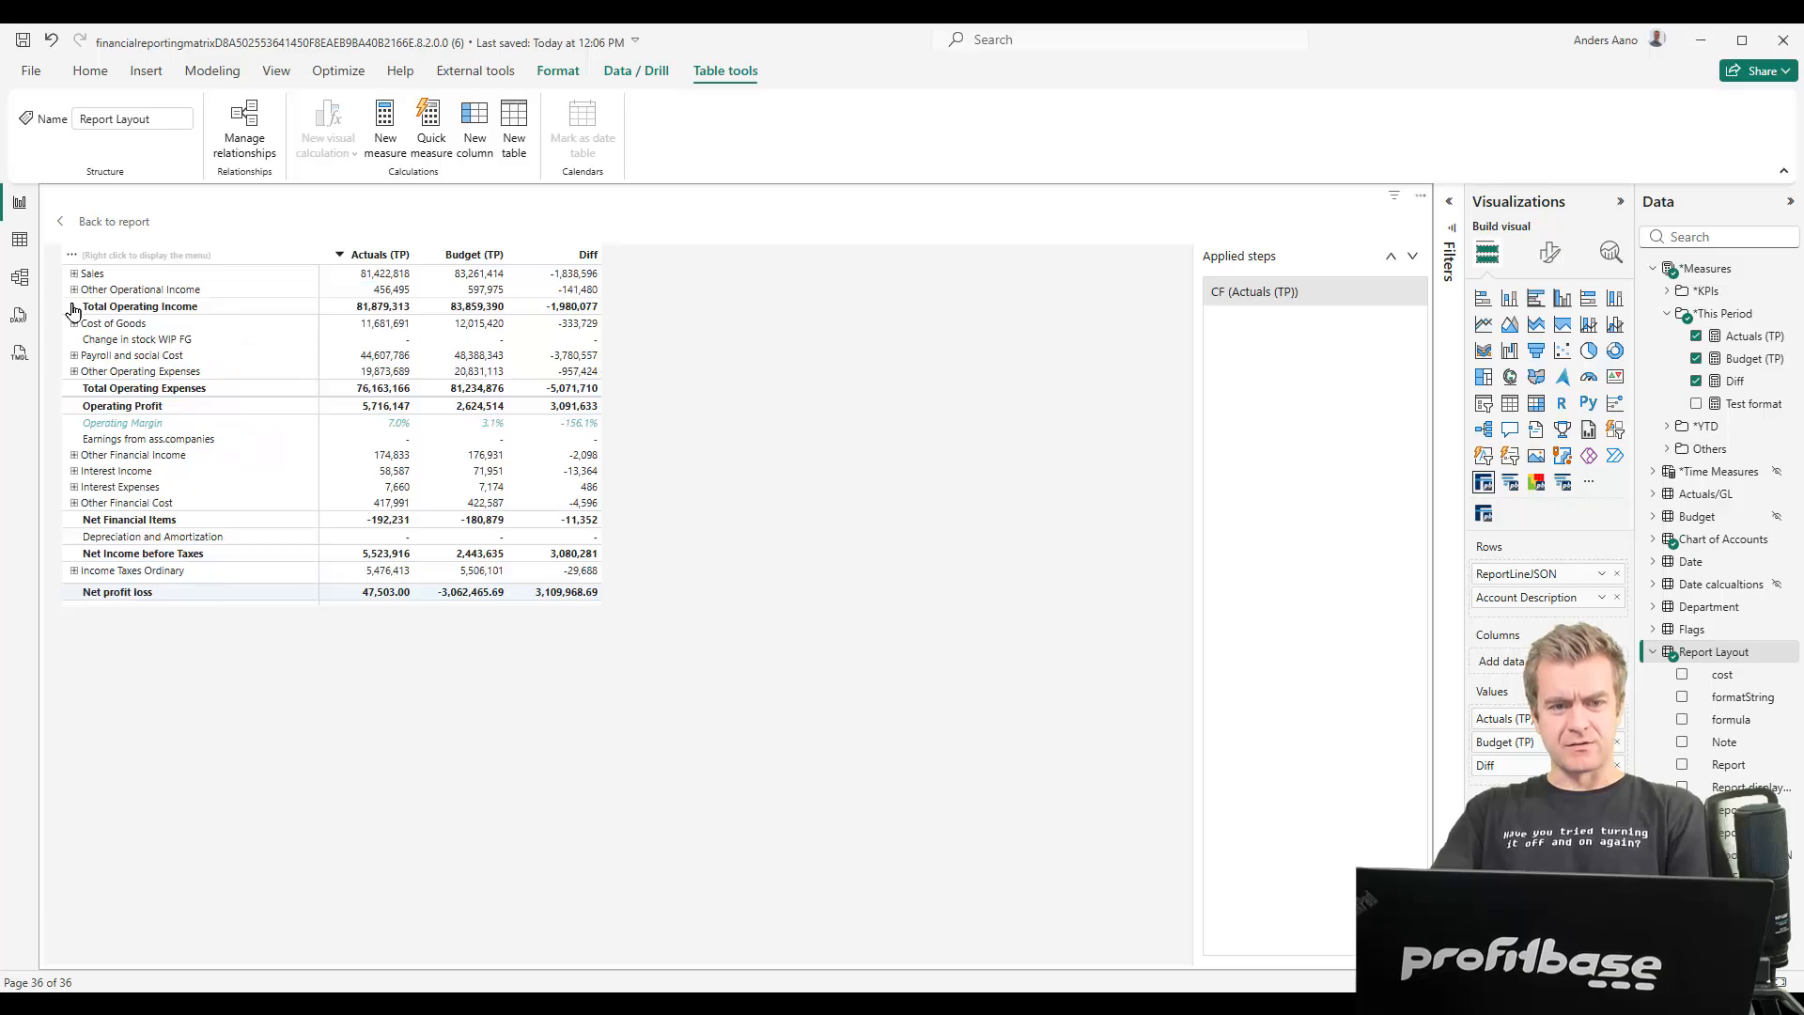
click(75, 290)
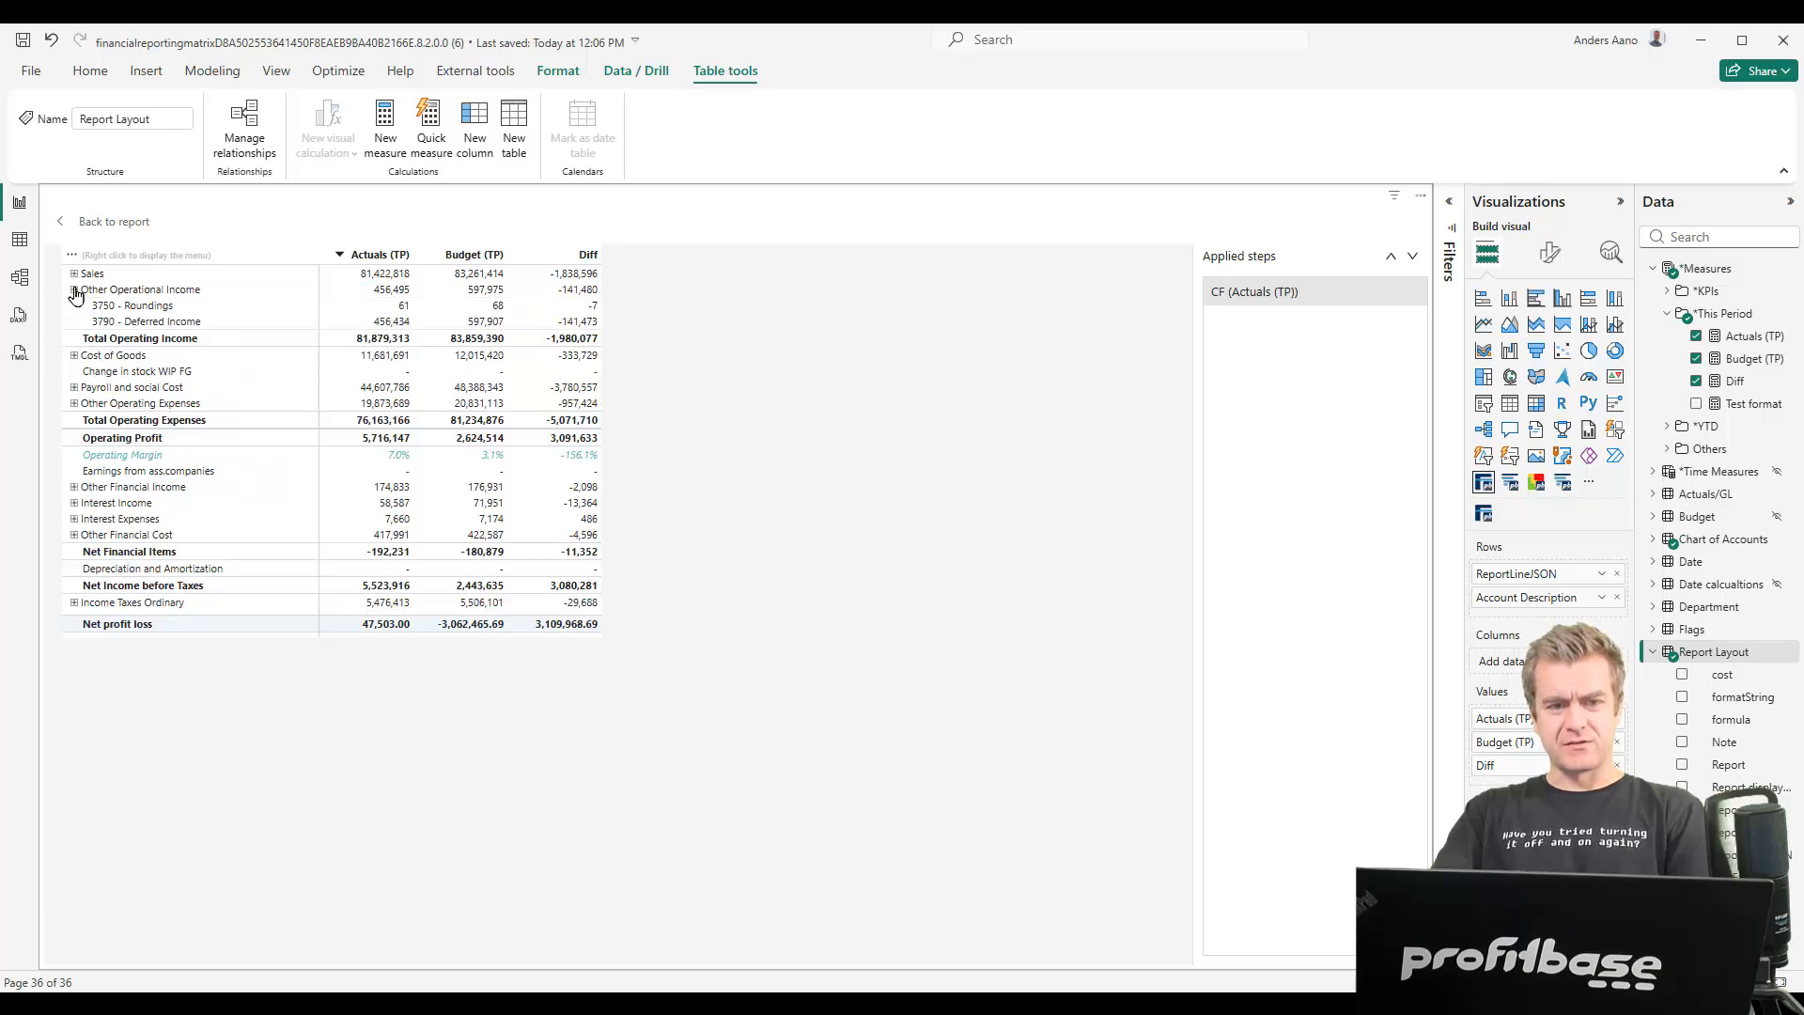
click(73, 387)
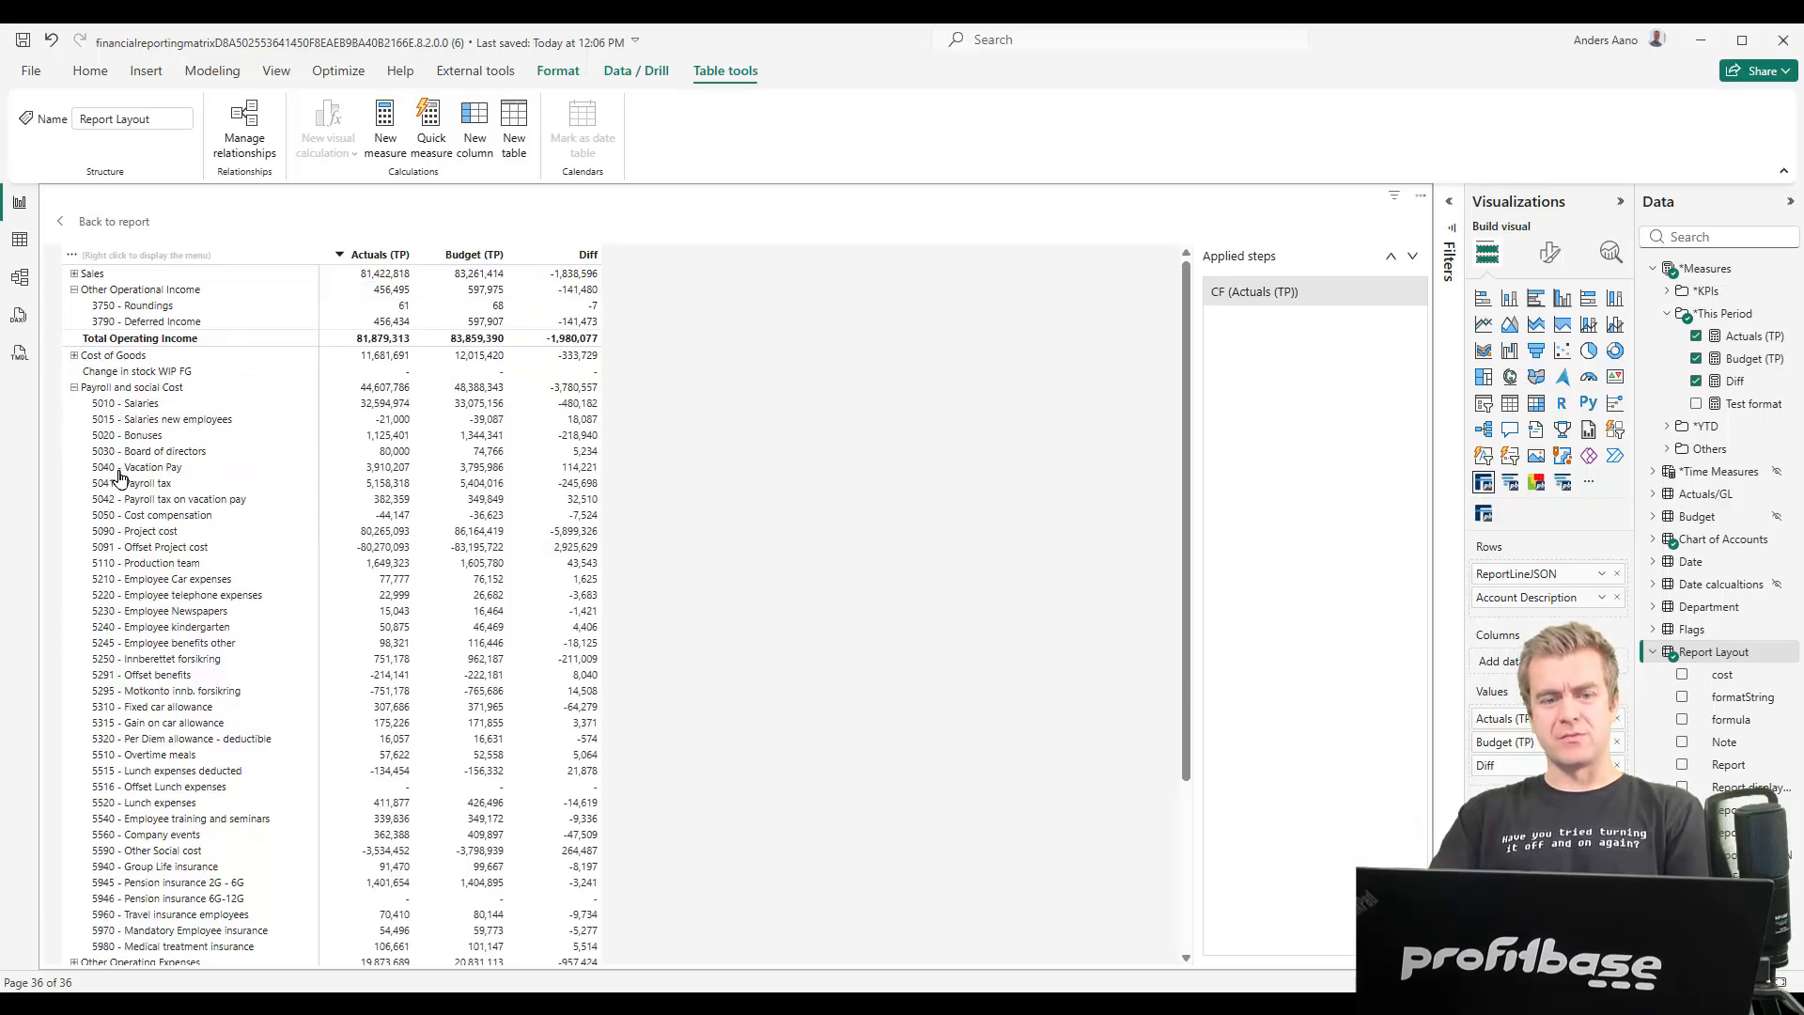
click(73, 387)
click(74, 290)
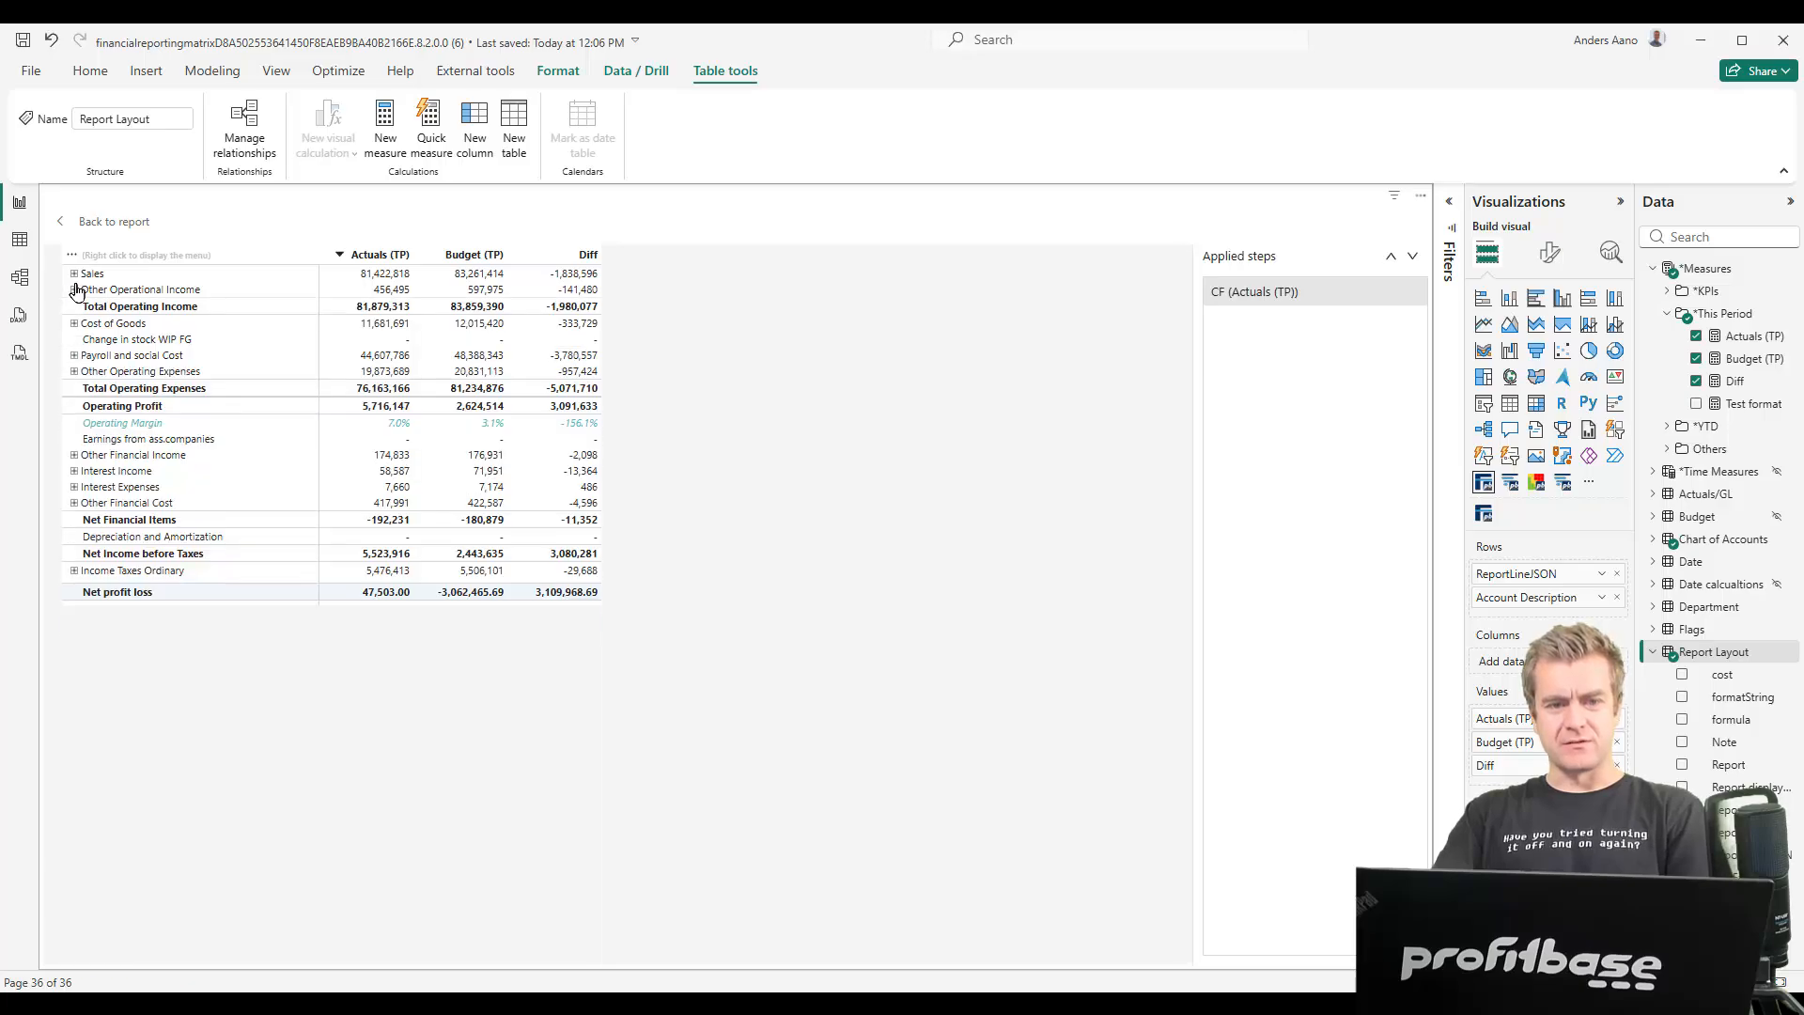
click(73, 274)
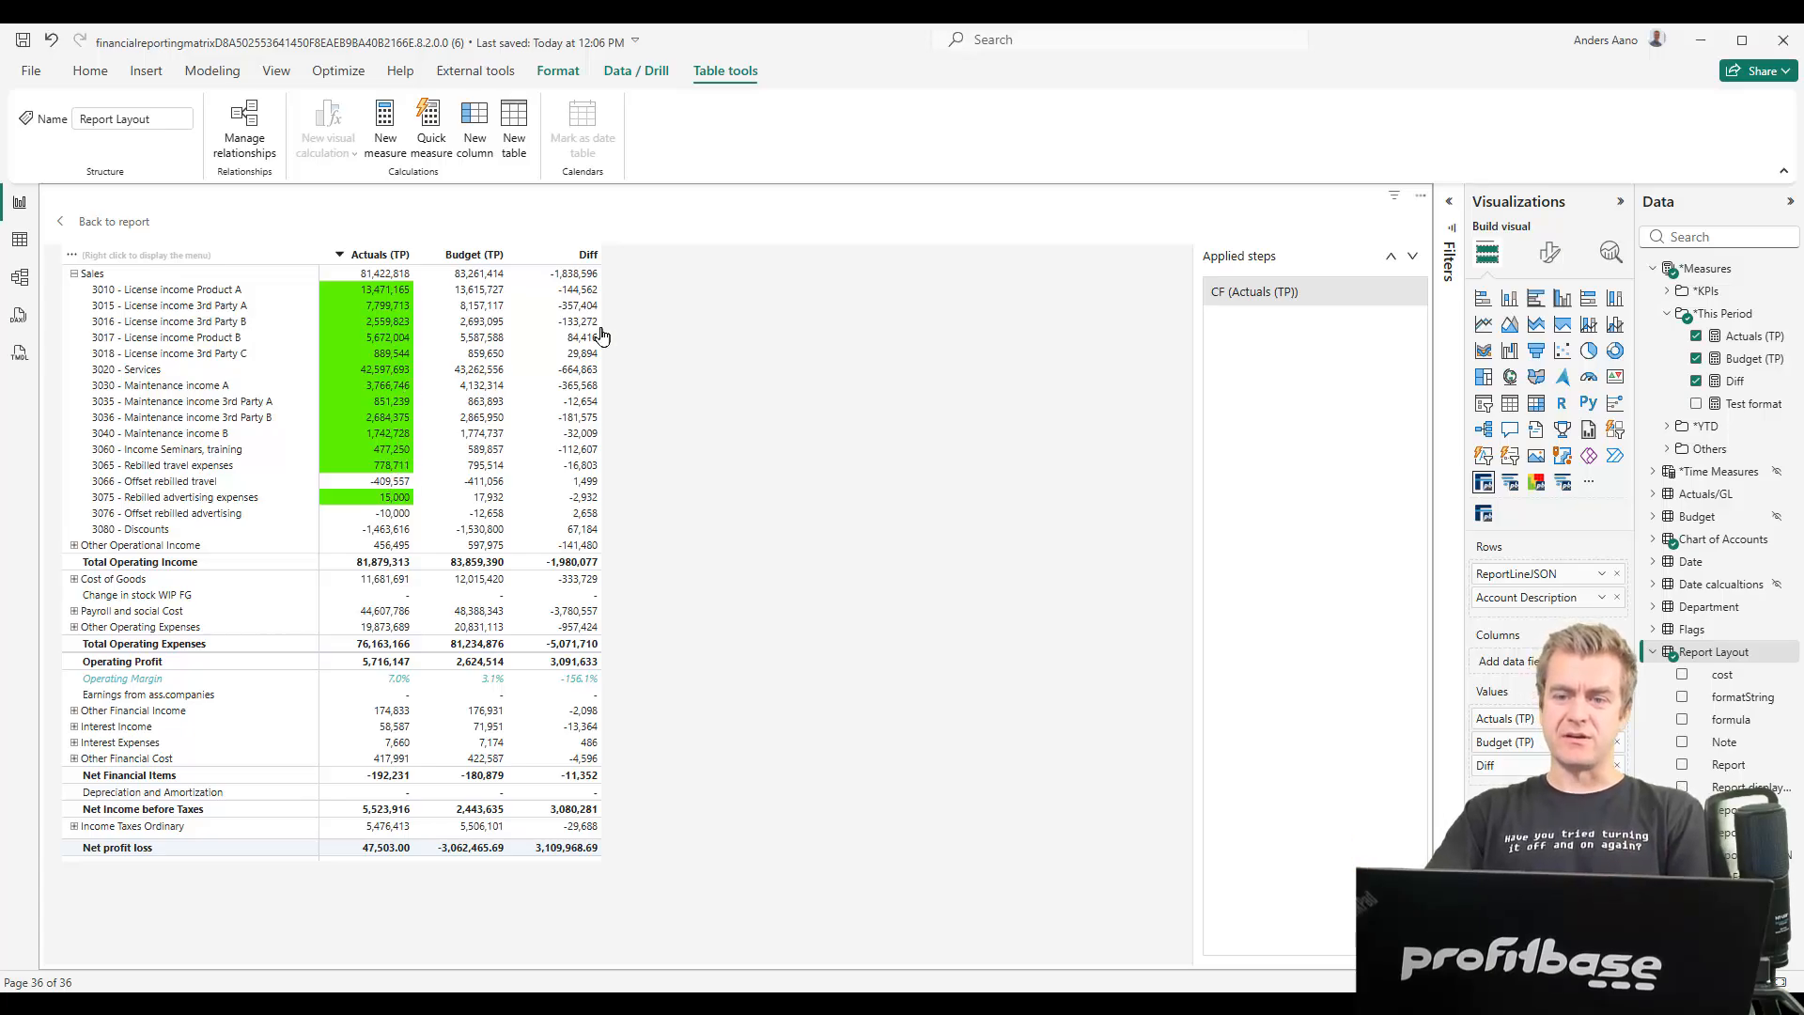
click(1296, 295)
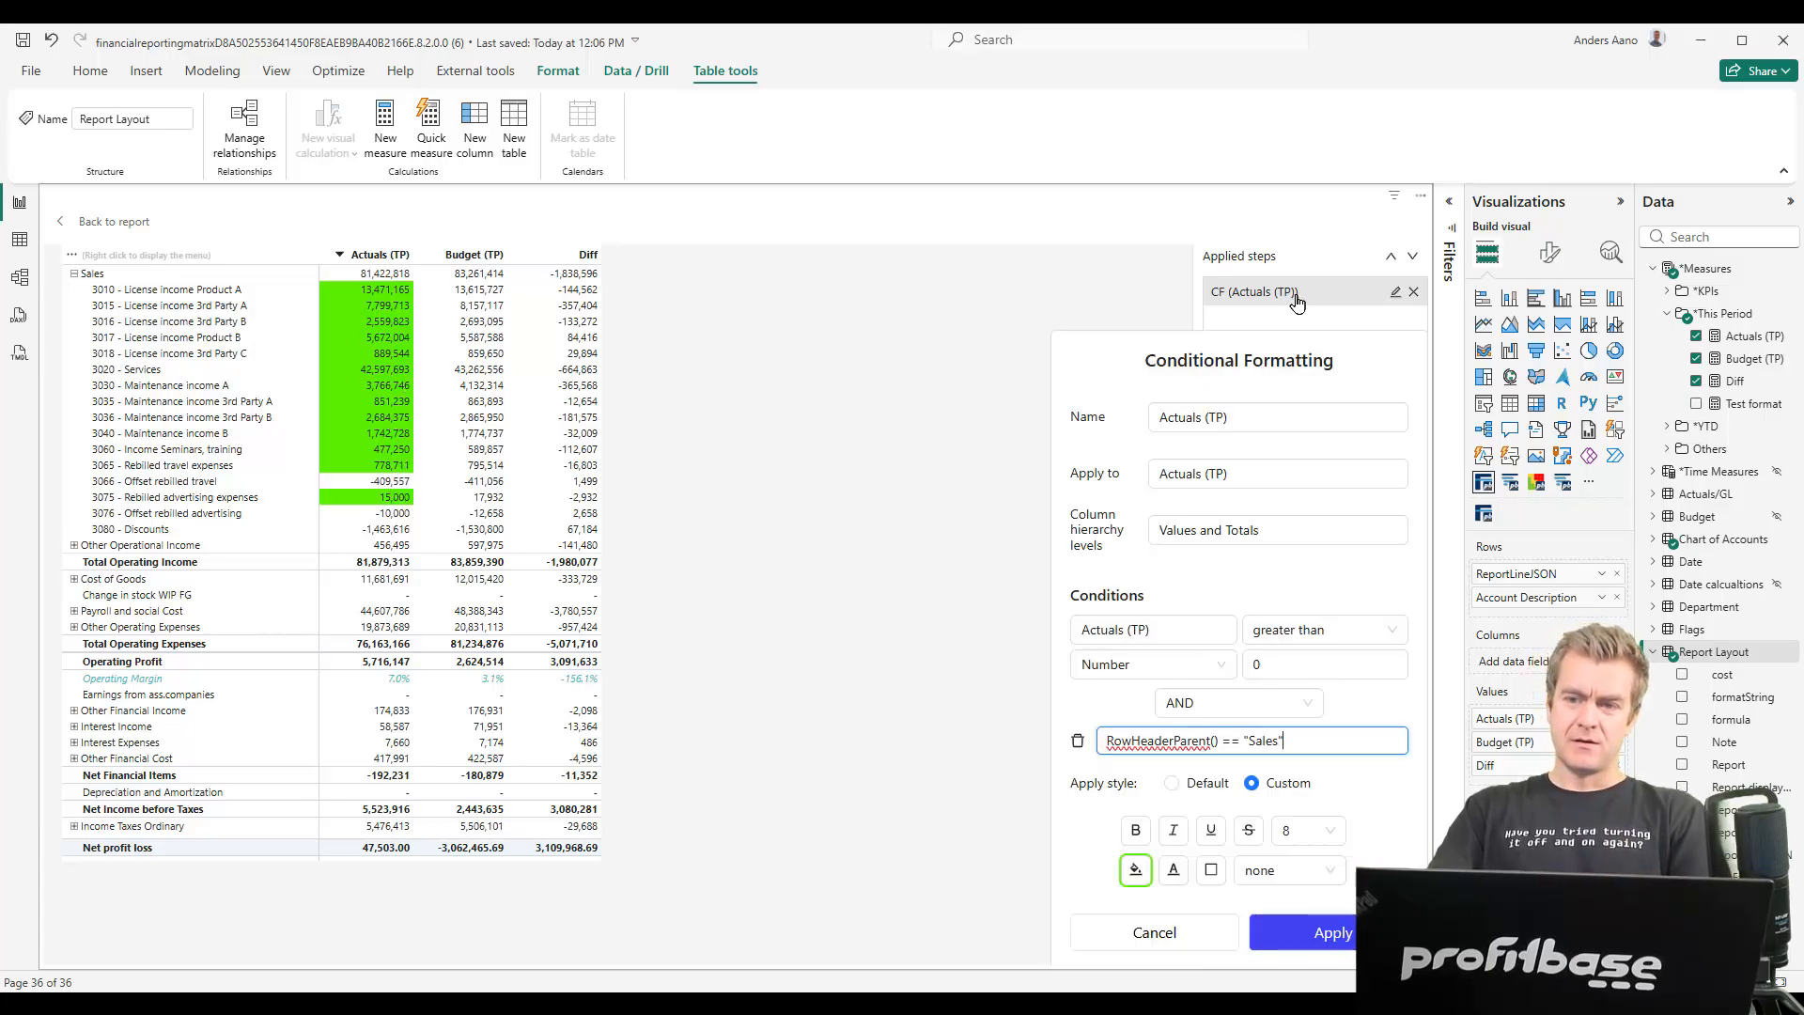
drag(1104, 749, 1328, 742)
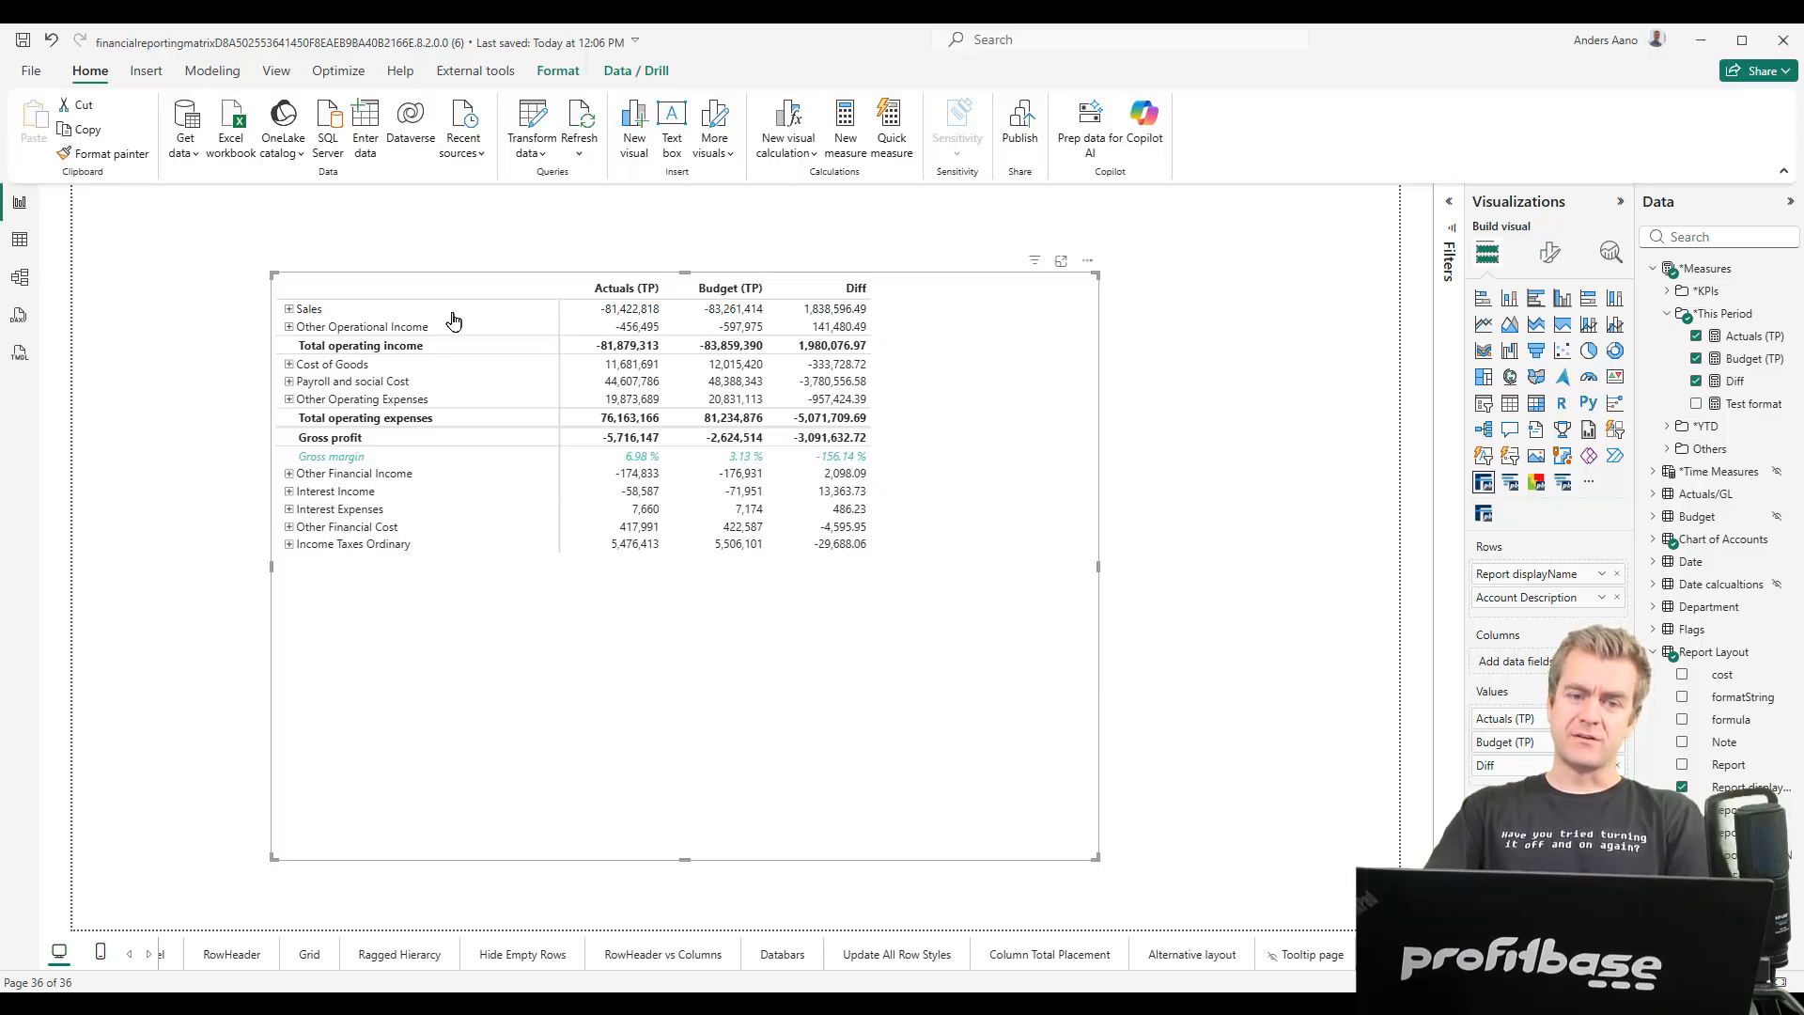
Examine the conditional formatting on the Sales accounts in the report with calculated total rows, and collapse the group again
click(289, 310)
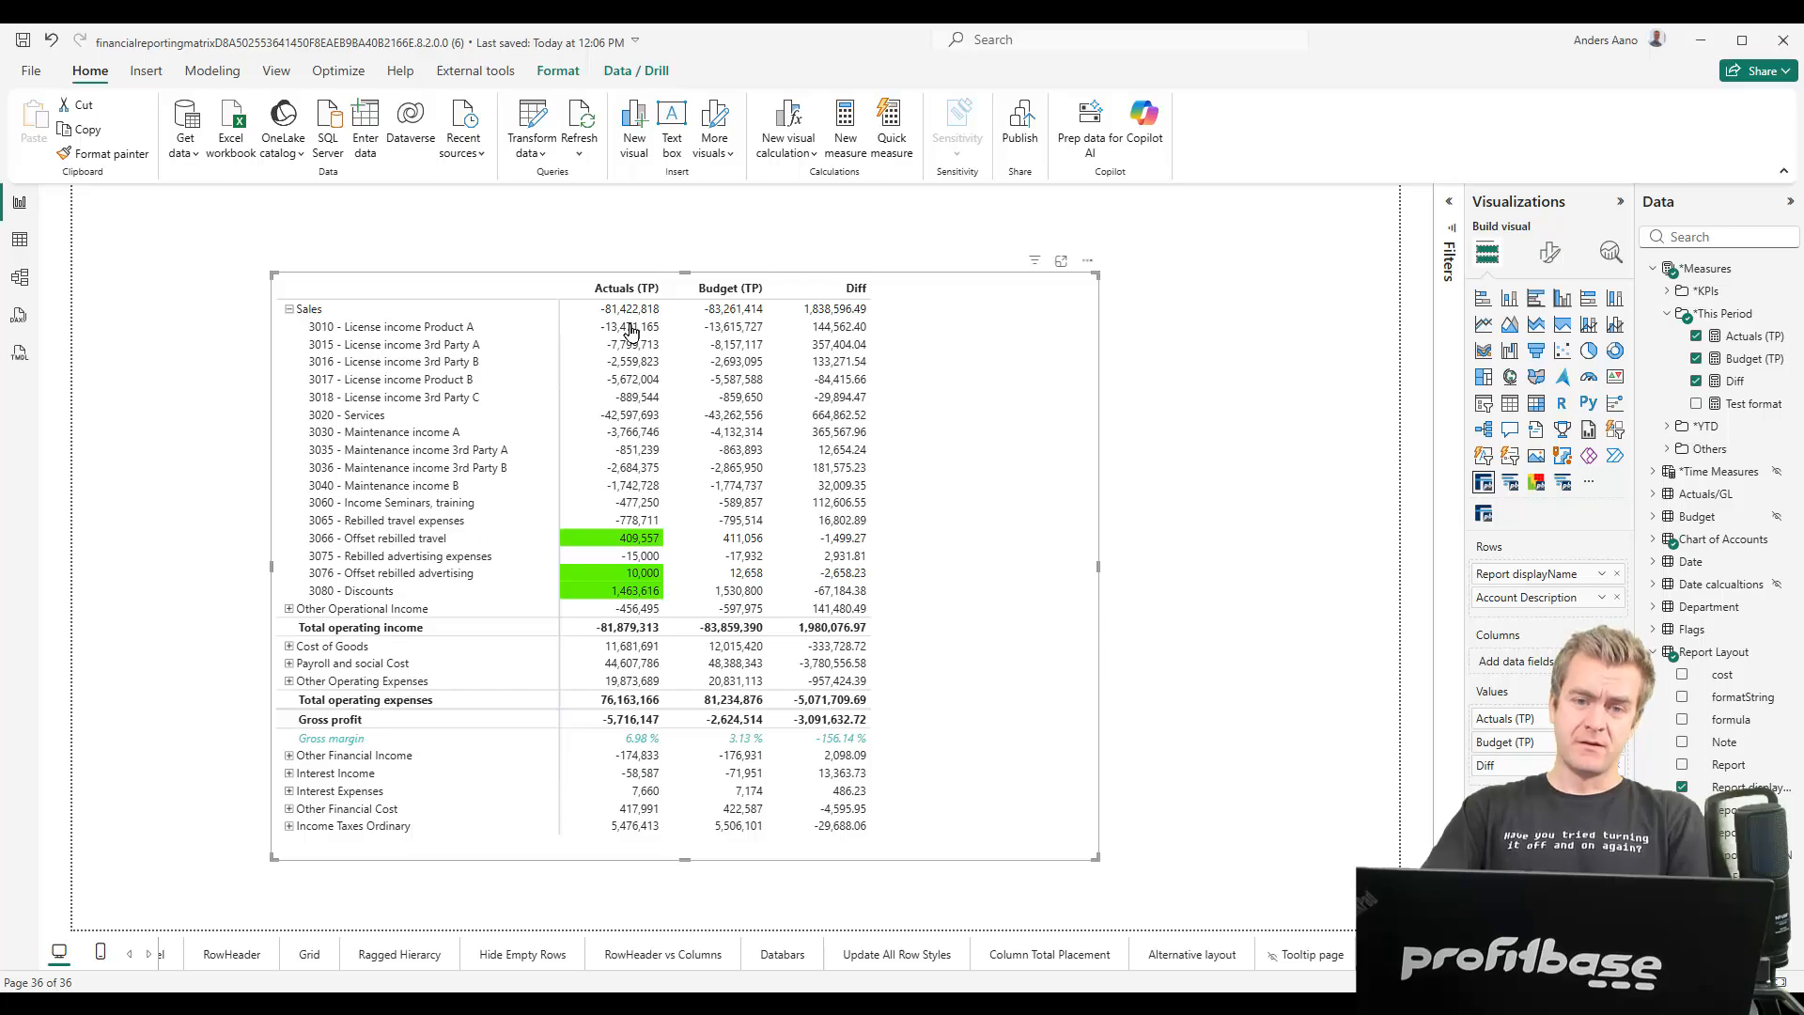
click(289, 647)
click(290, 648)
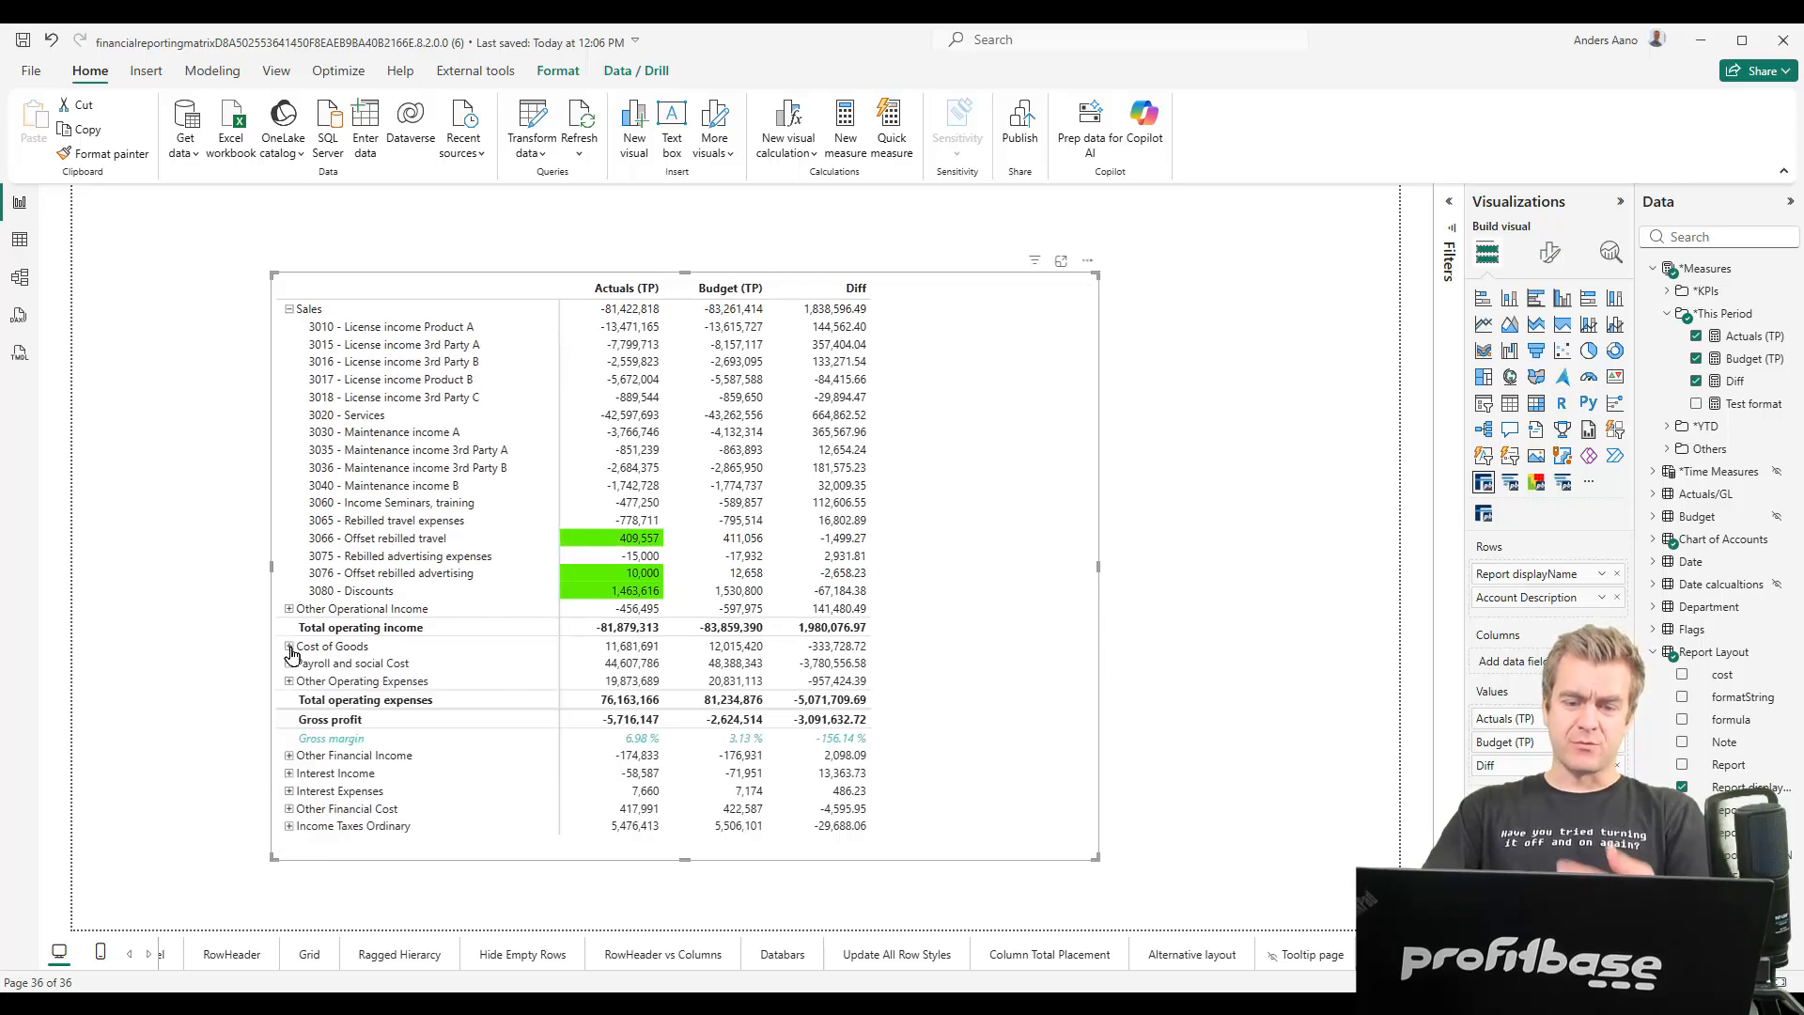
click(289, 309)
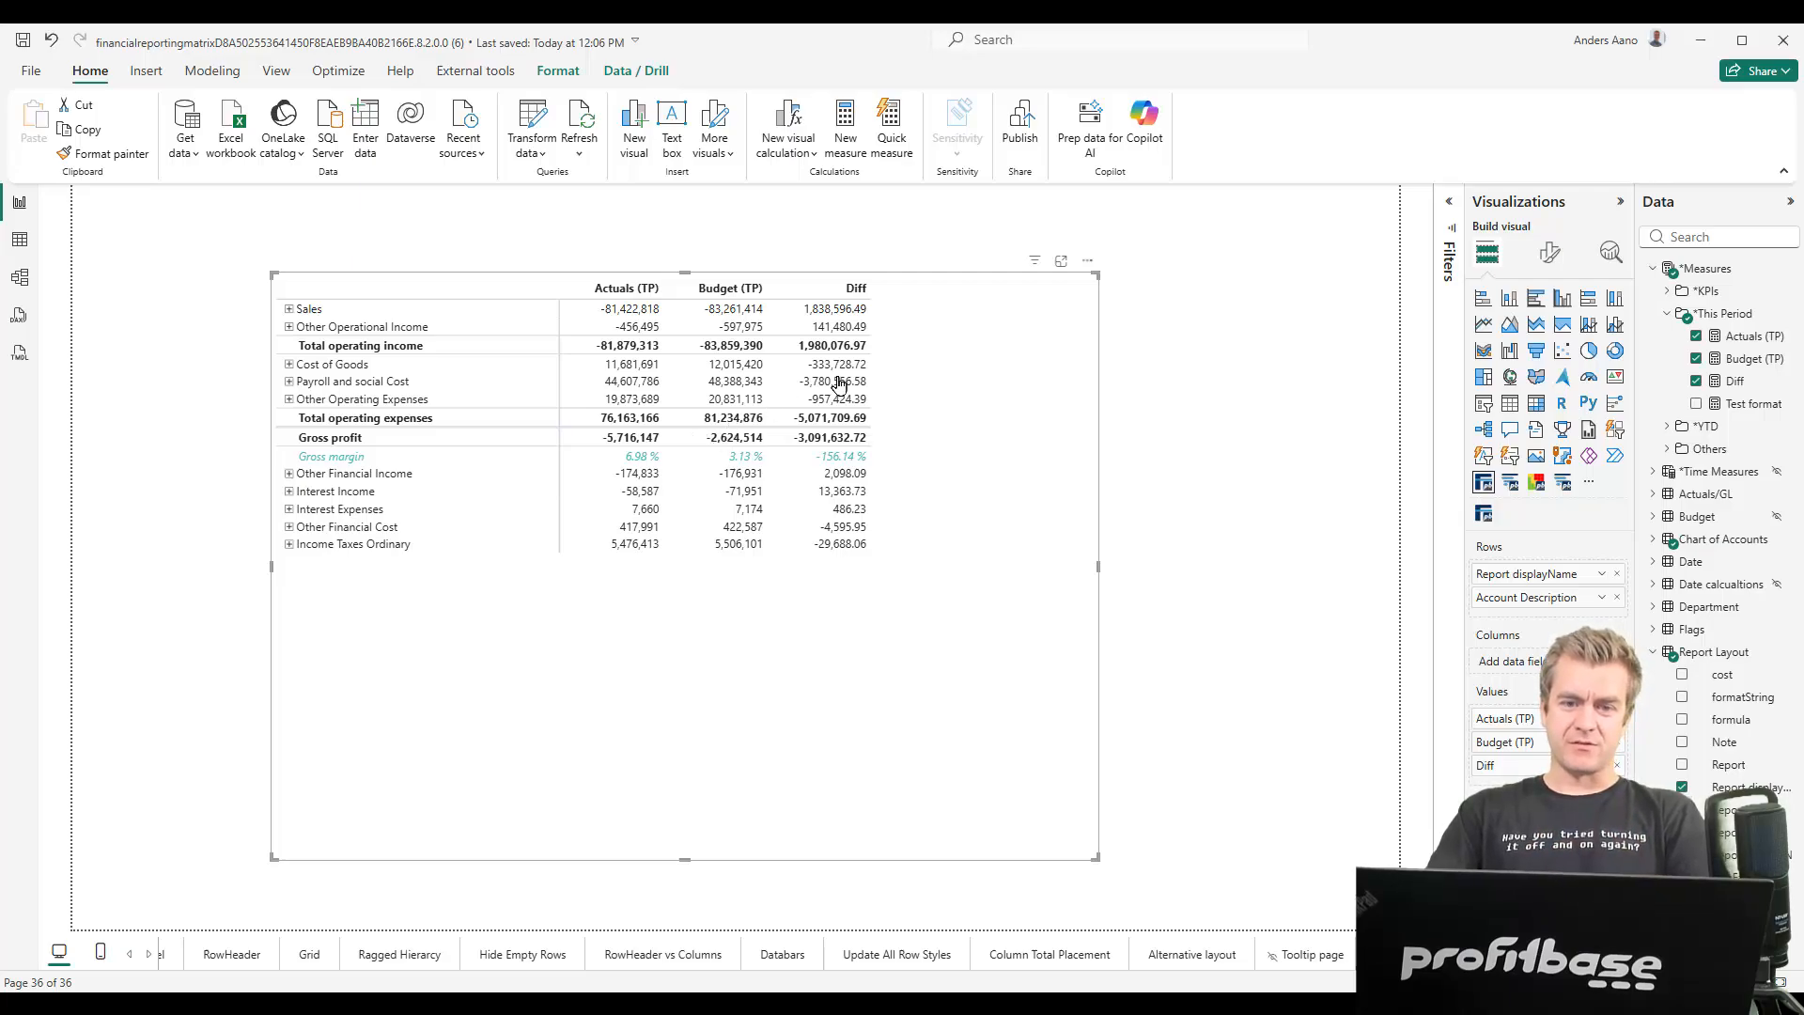
Open the matrix for editing and set a sign factor on the Sales row with Invert signFactor enabled
click(1090, 272)
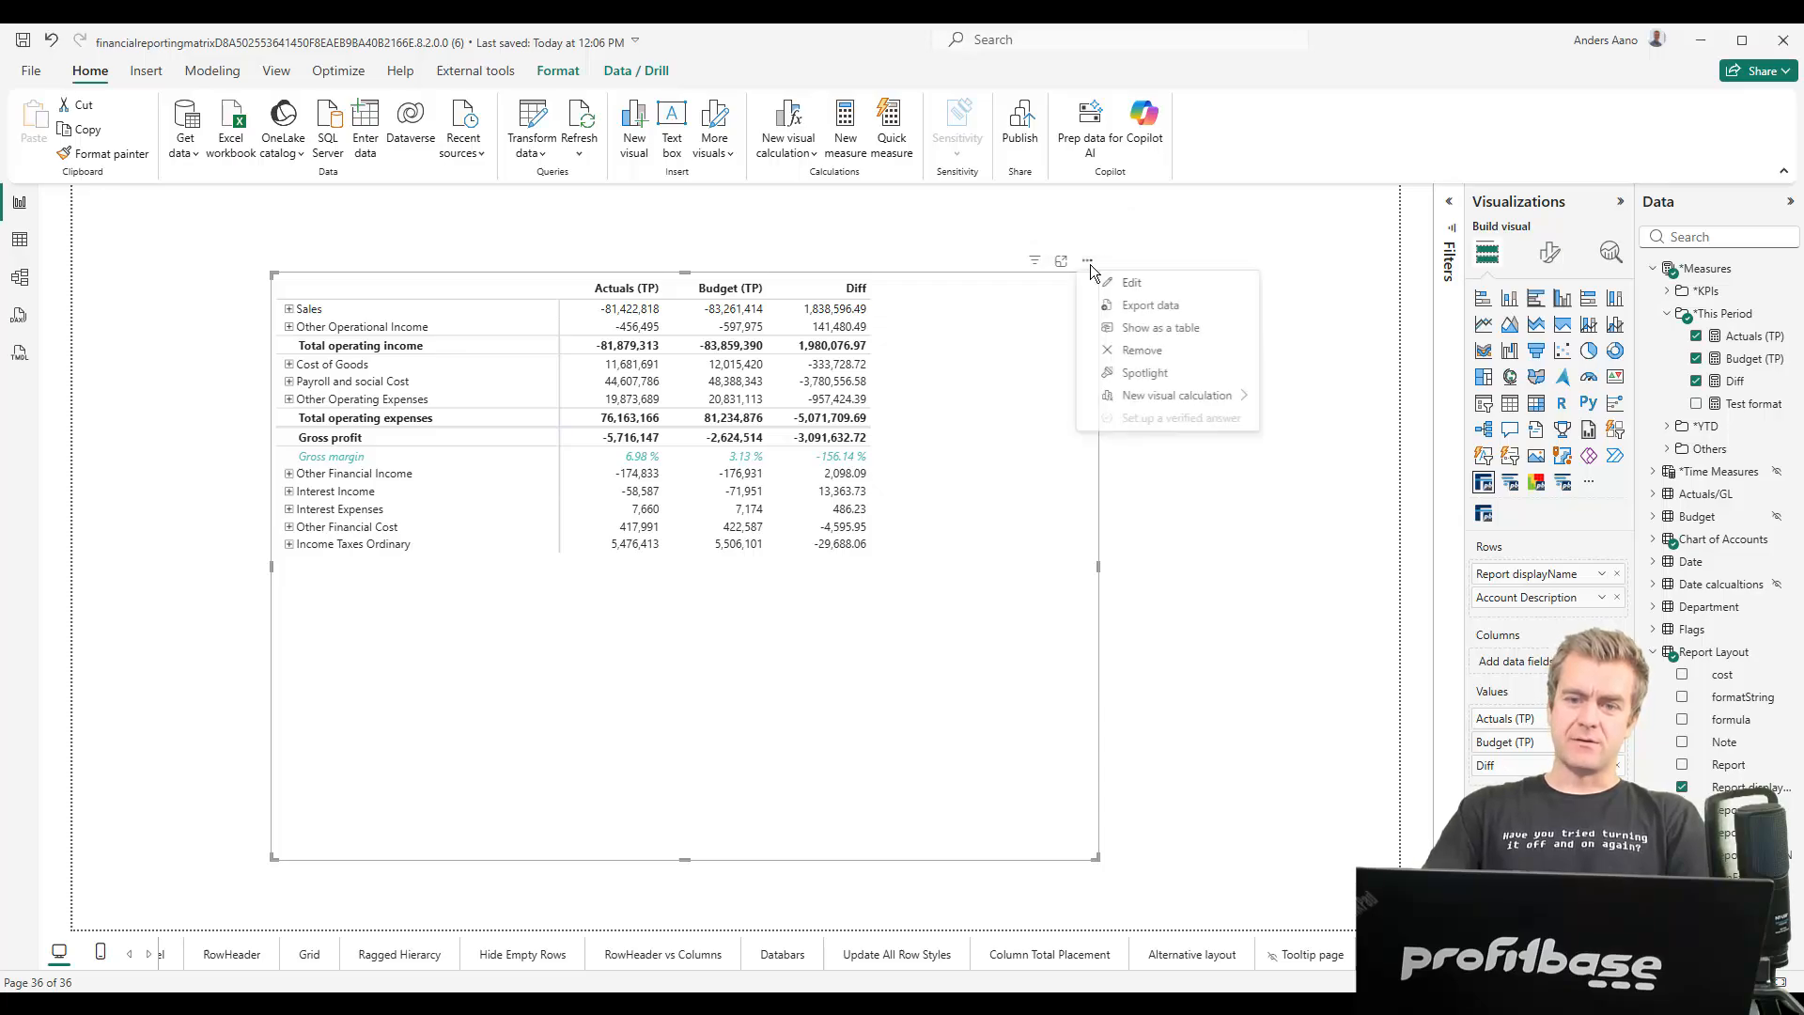
click(1137, 290)
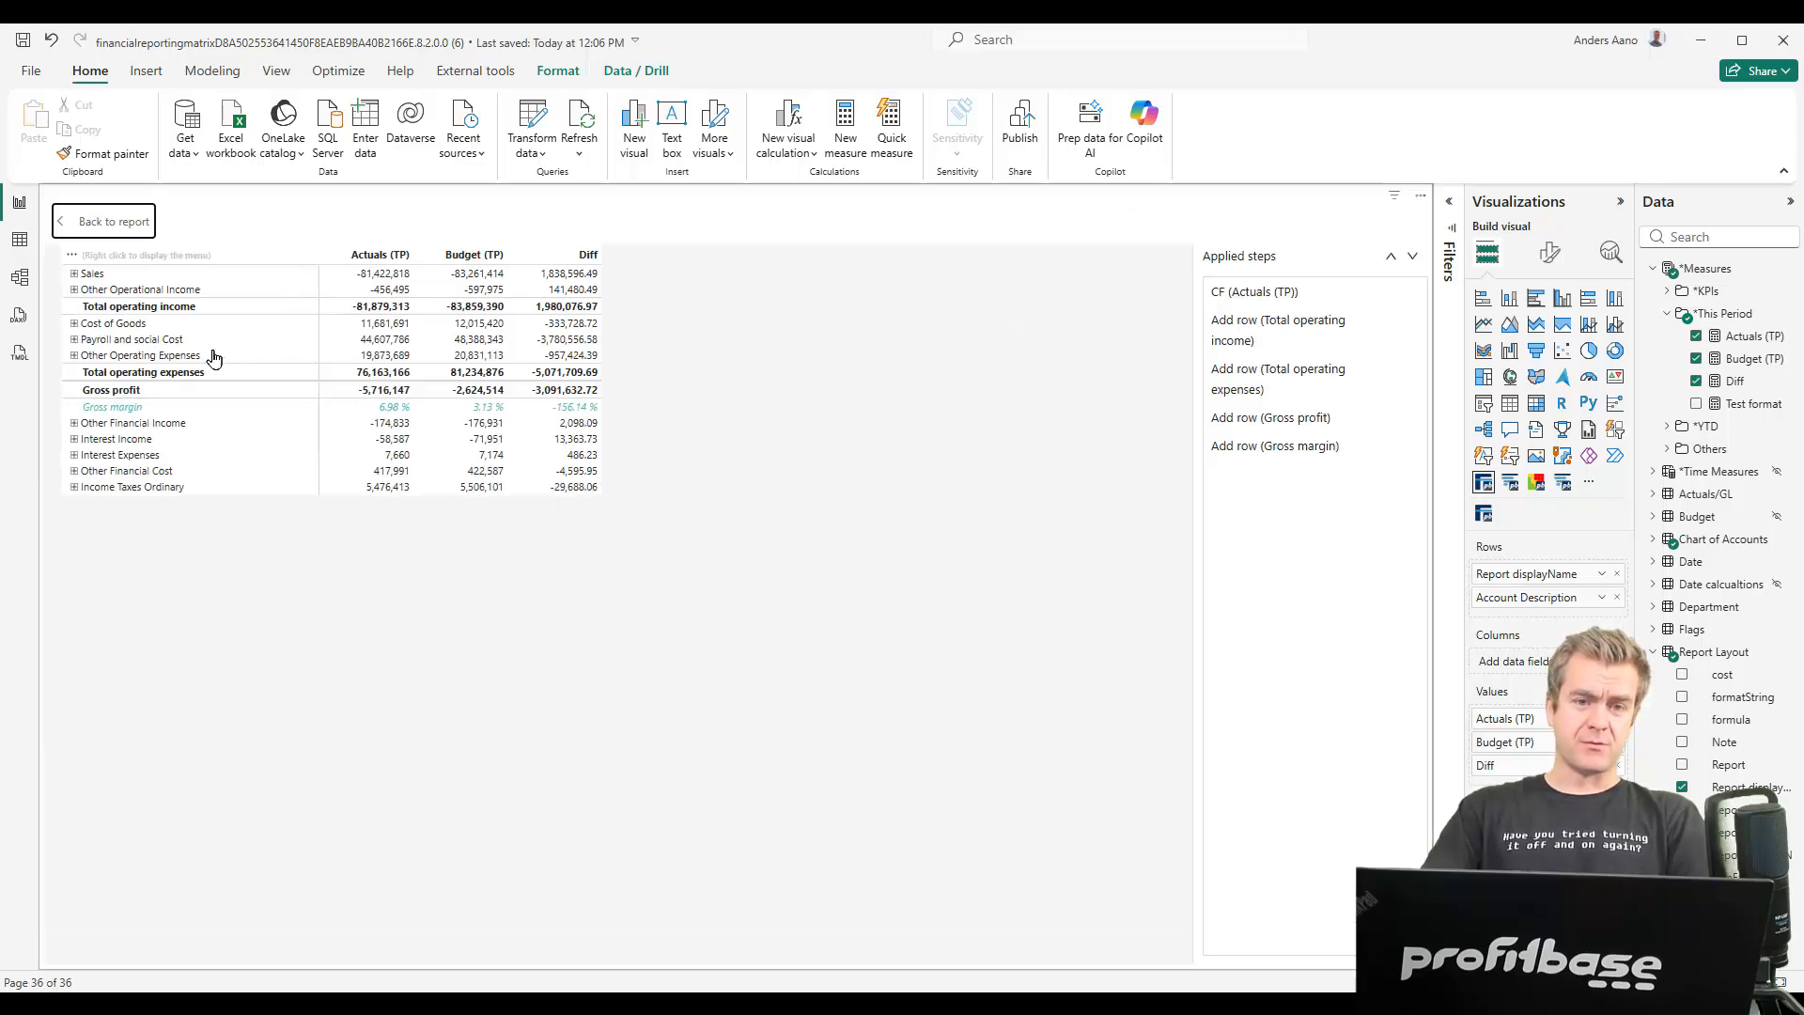
right_click(95, 275)
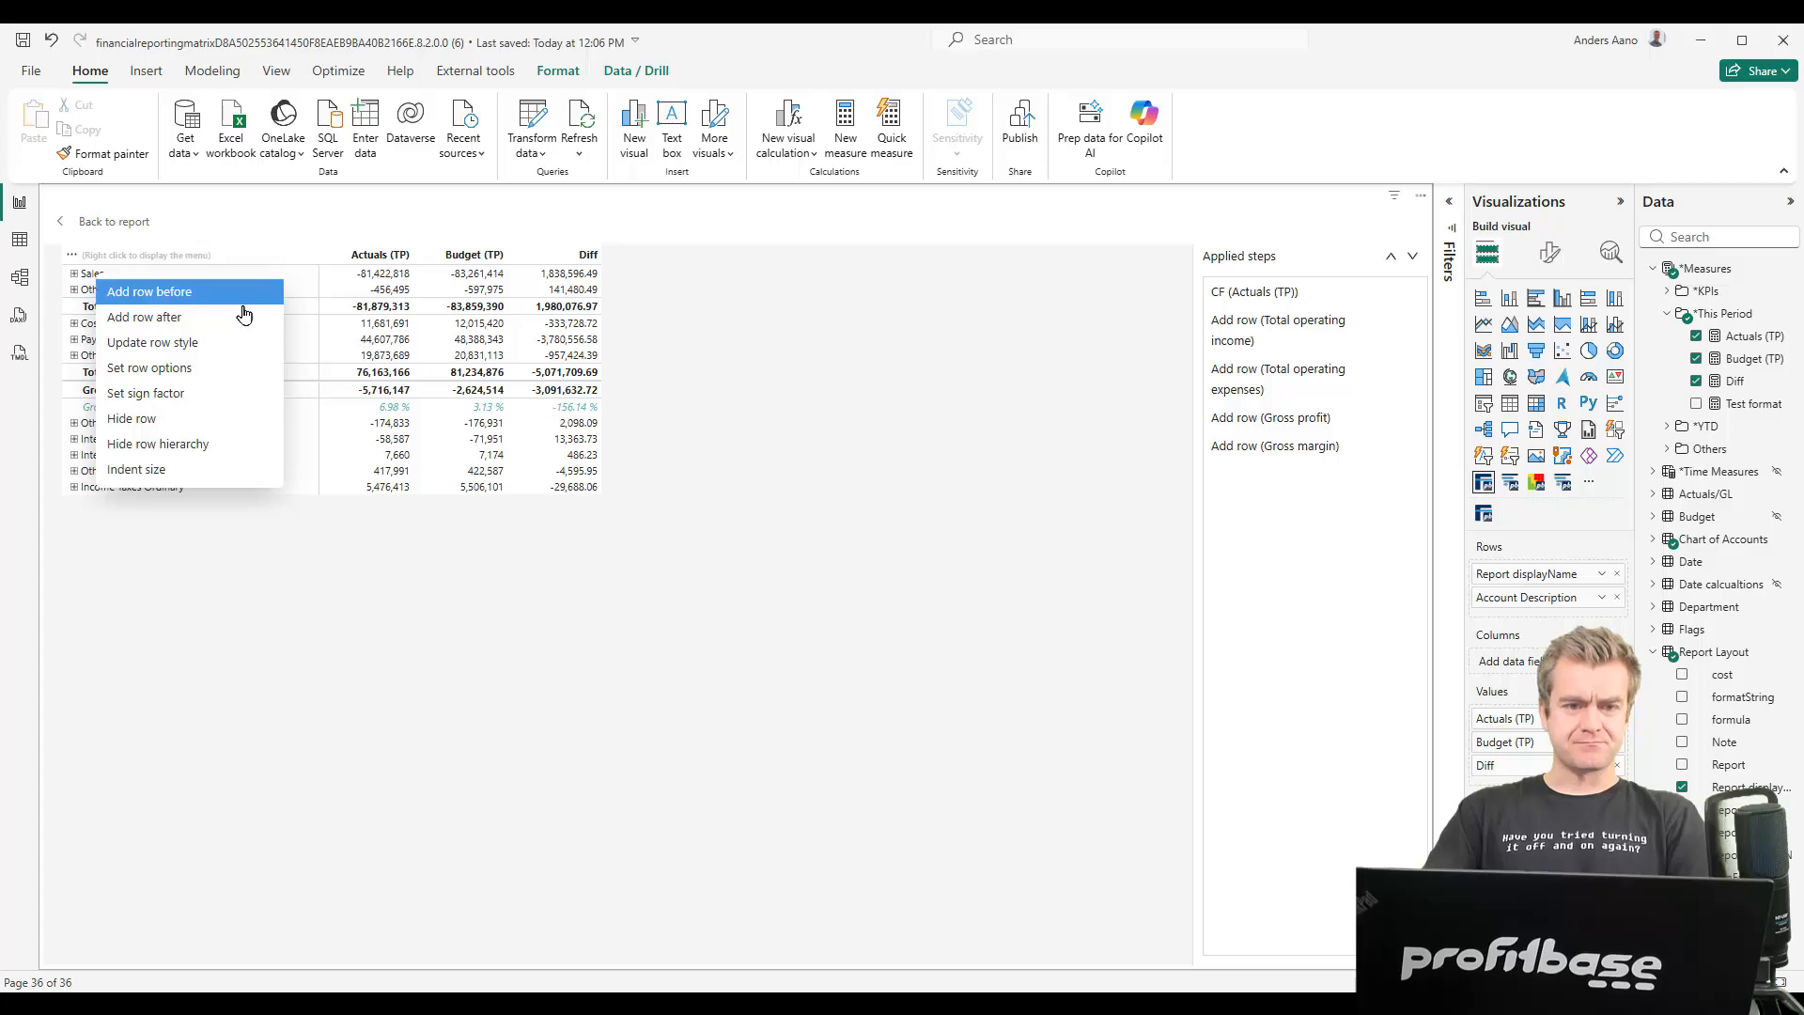
click(153, 398)
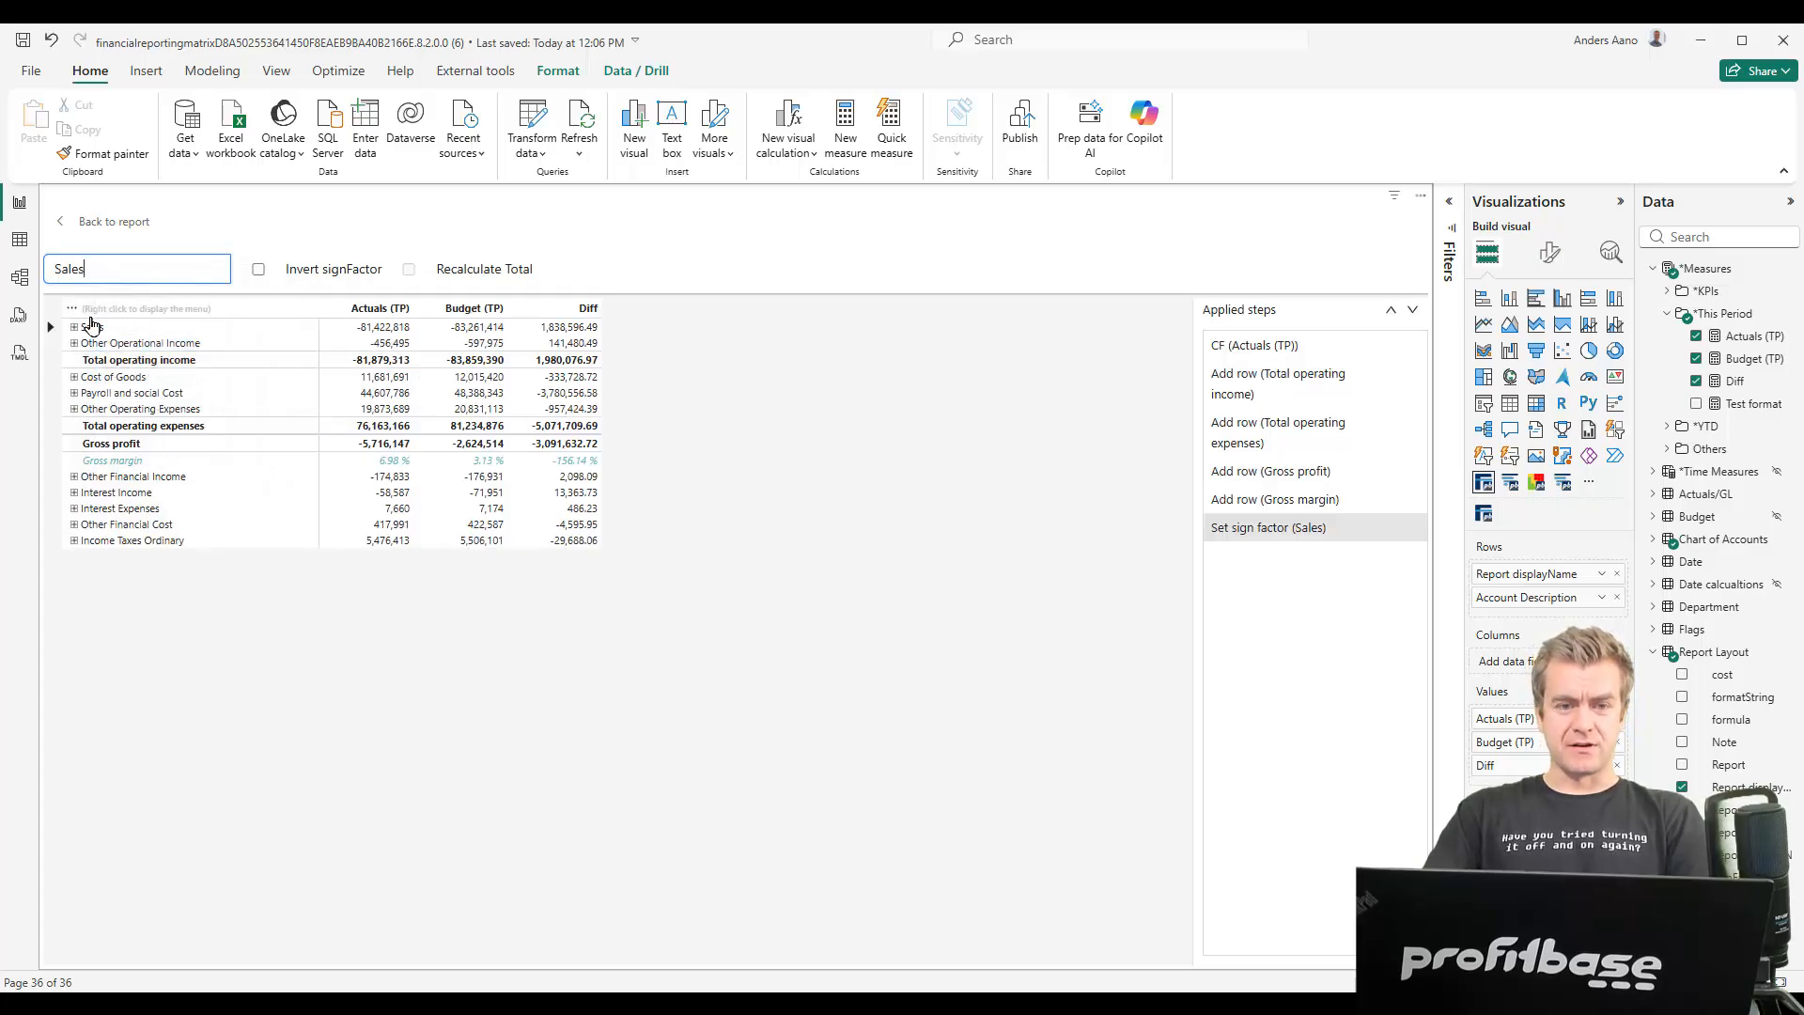
click(260, 272)
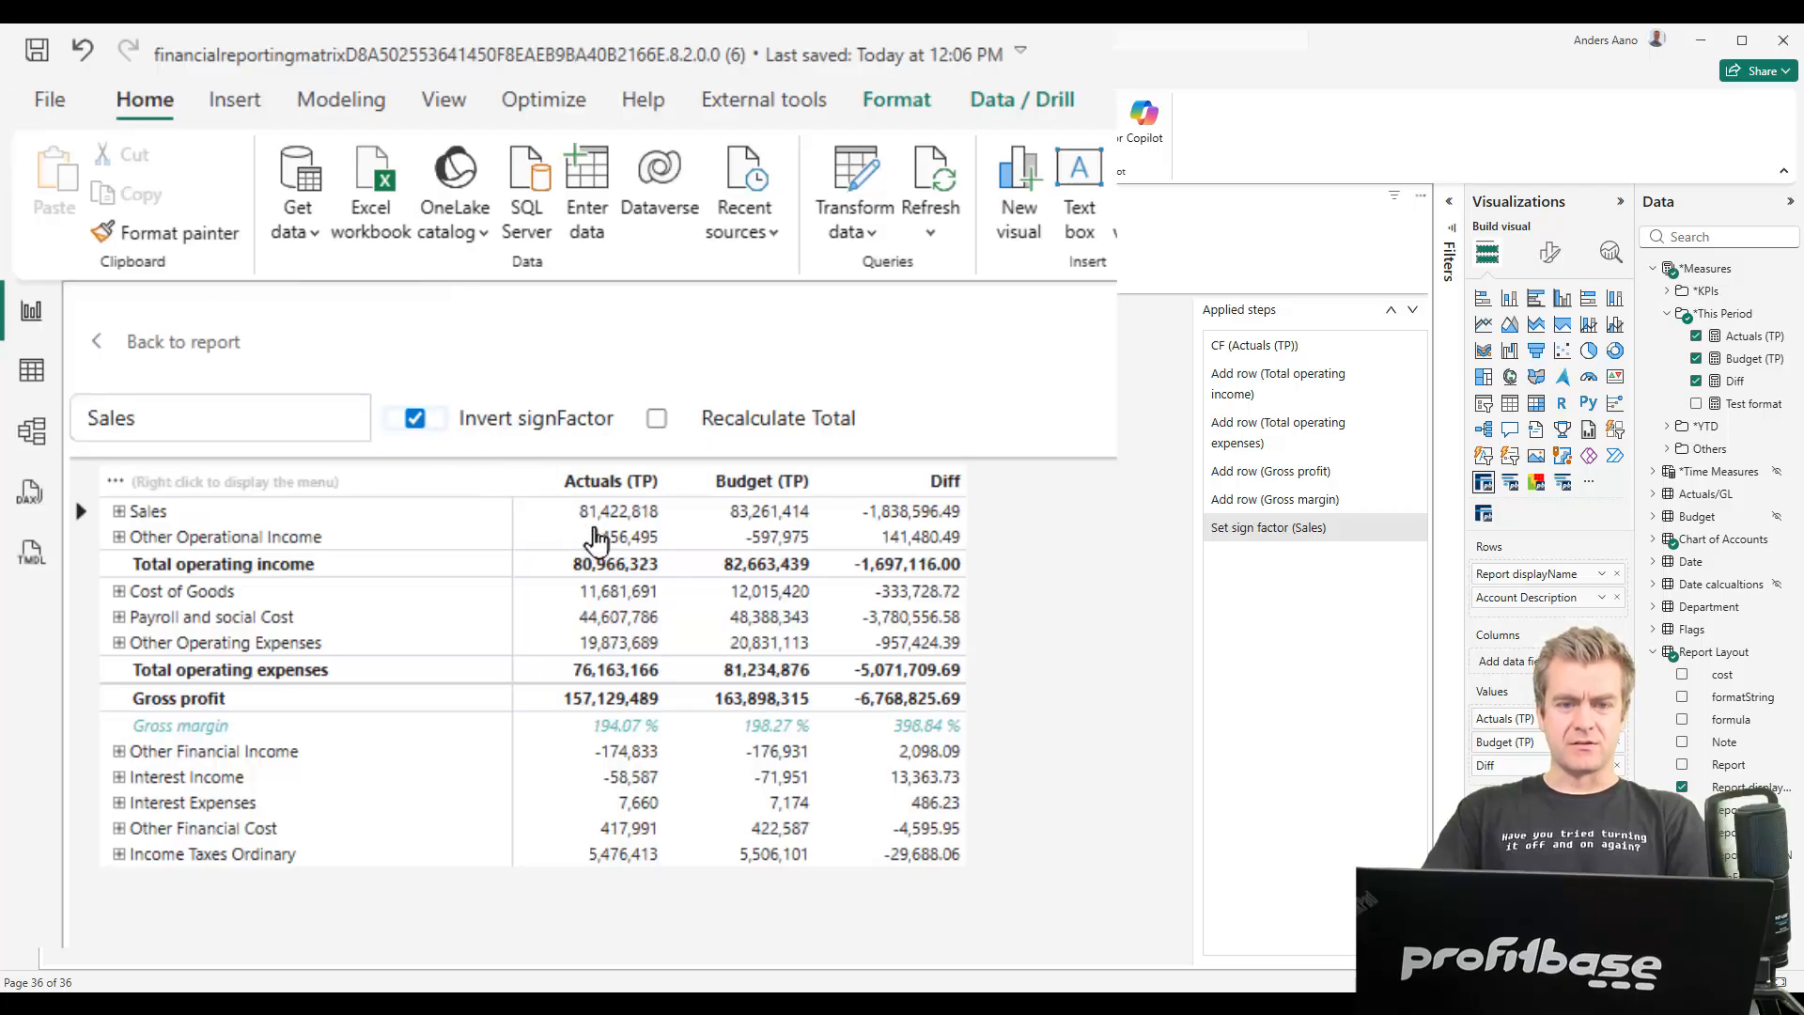
click(415, 418)
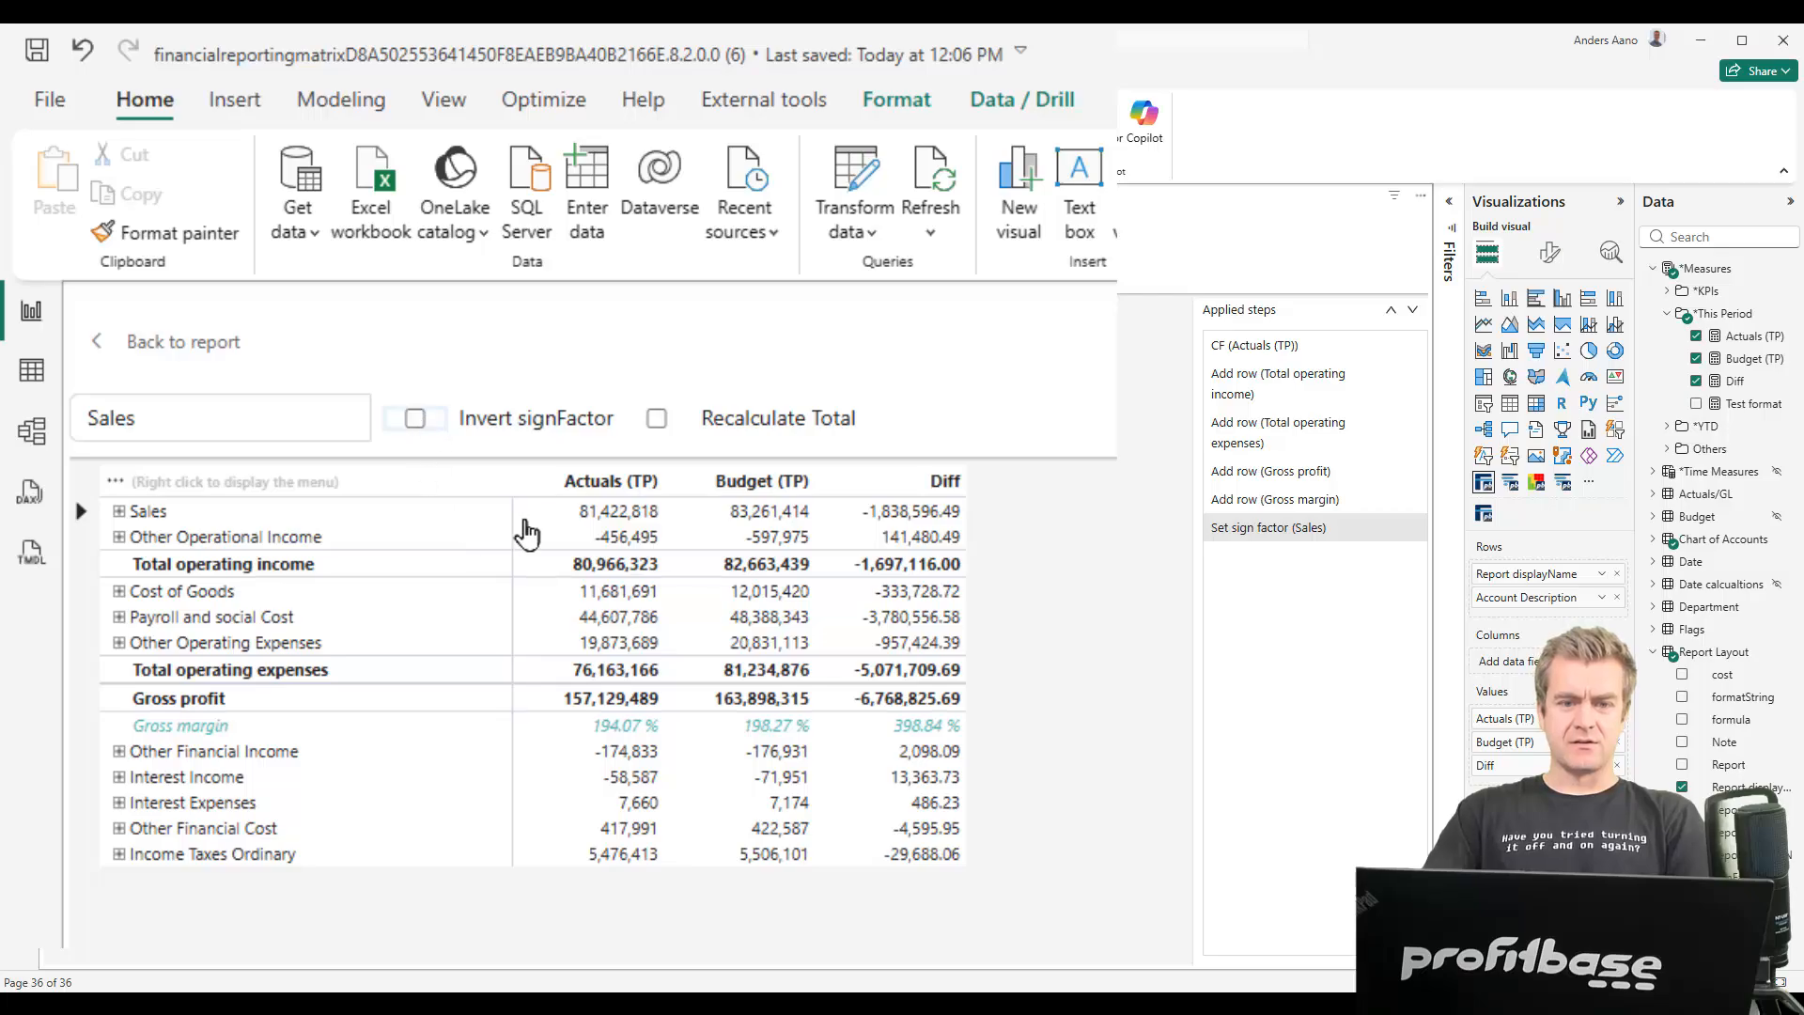
click(414, 418)
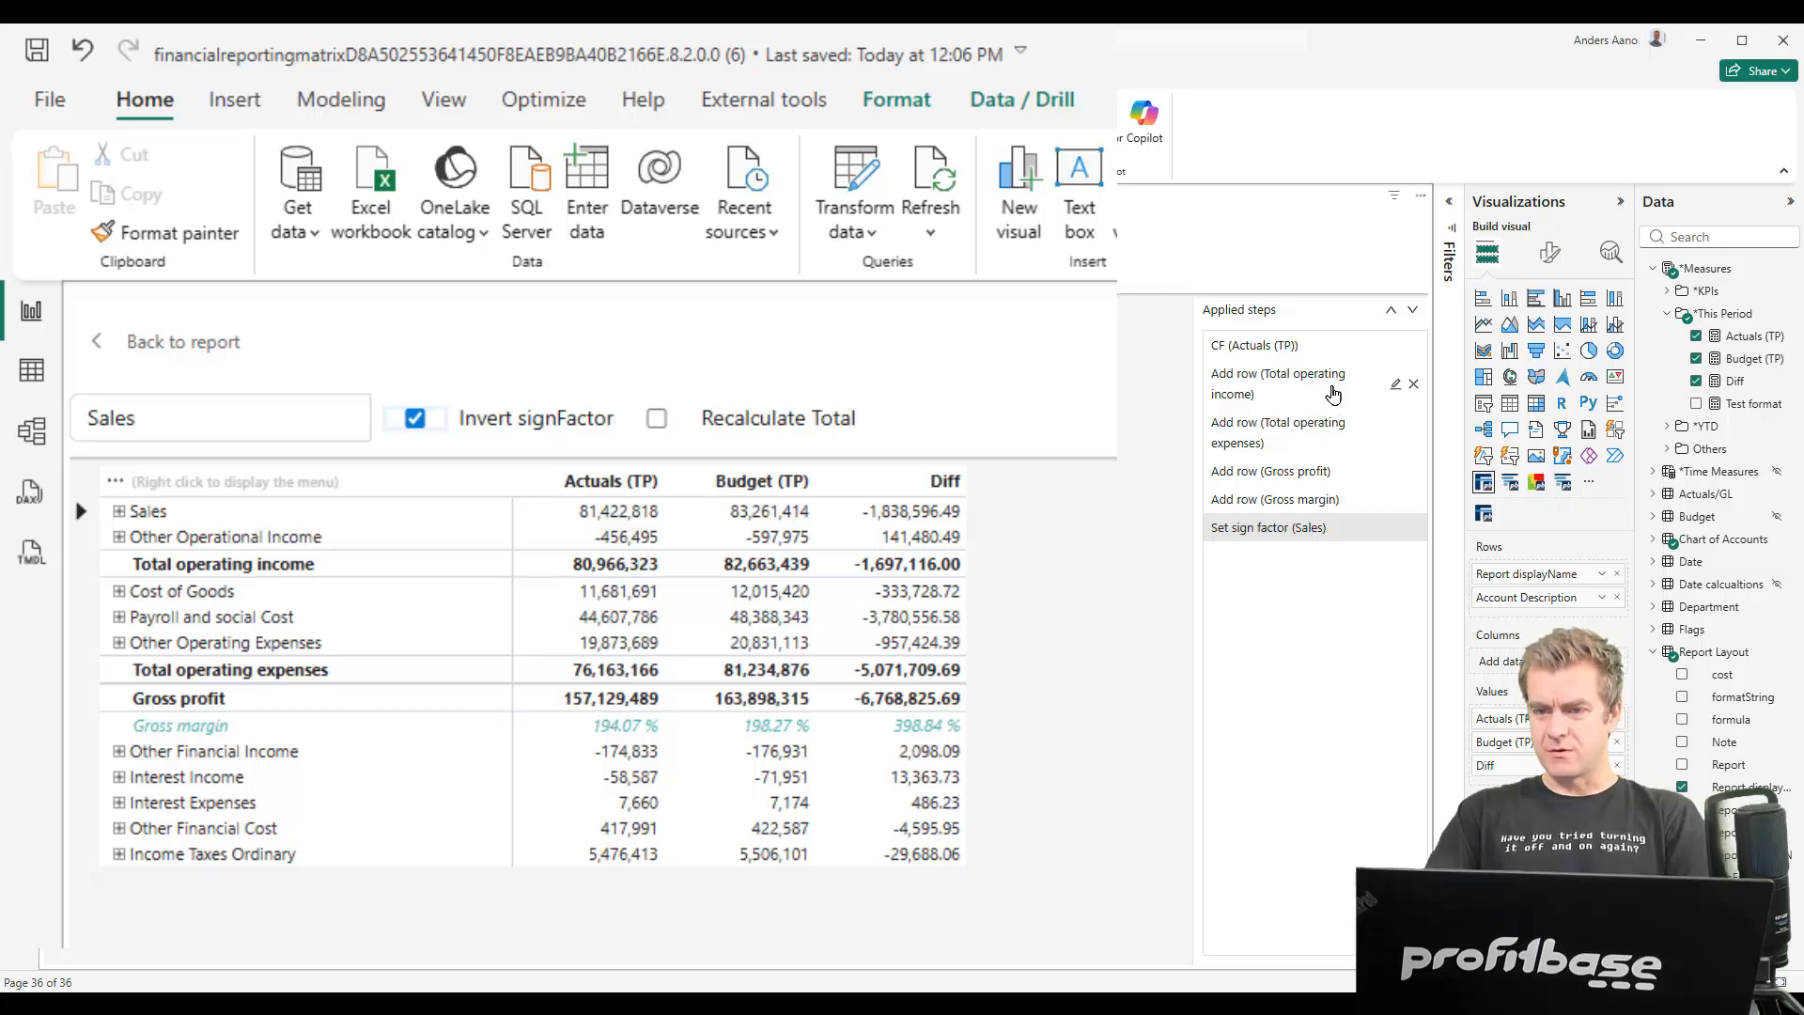
Review the Total operating income formula and set a sign factor on the Other Operational Income row with Invert signFactor enabled
click(1282, 391)
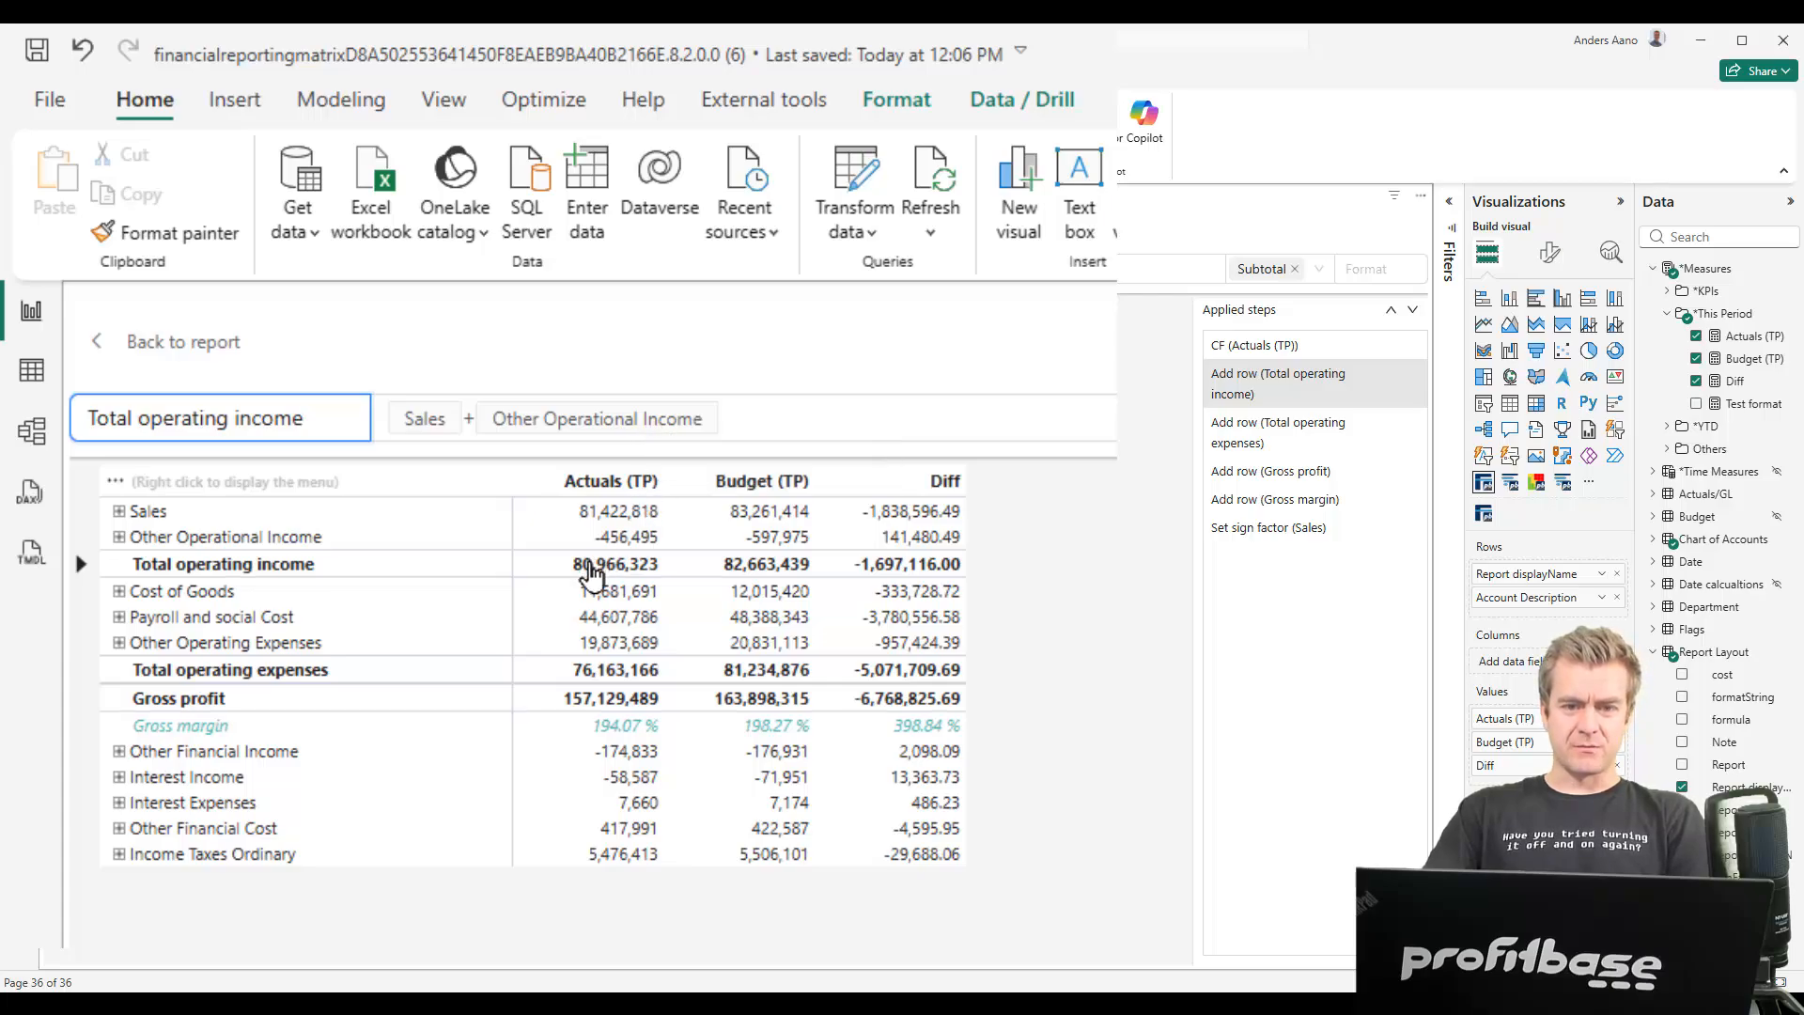
right_click(243, 544)
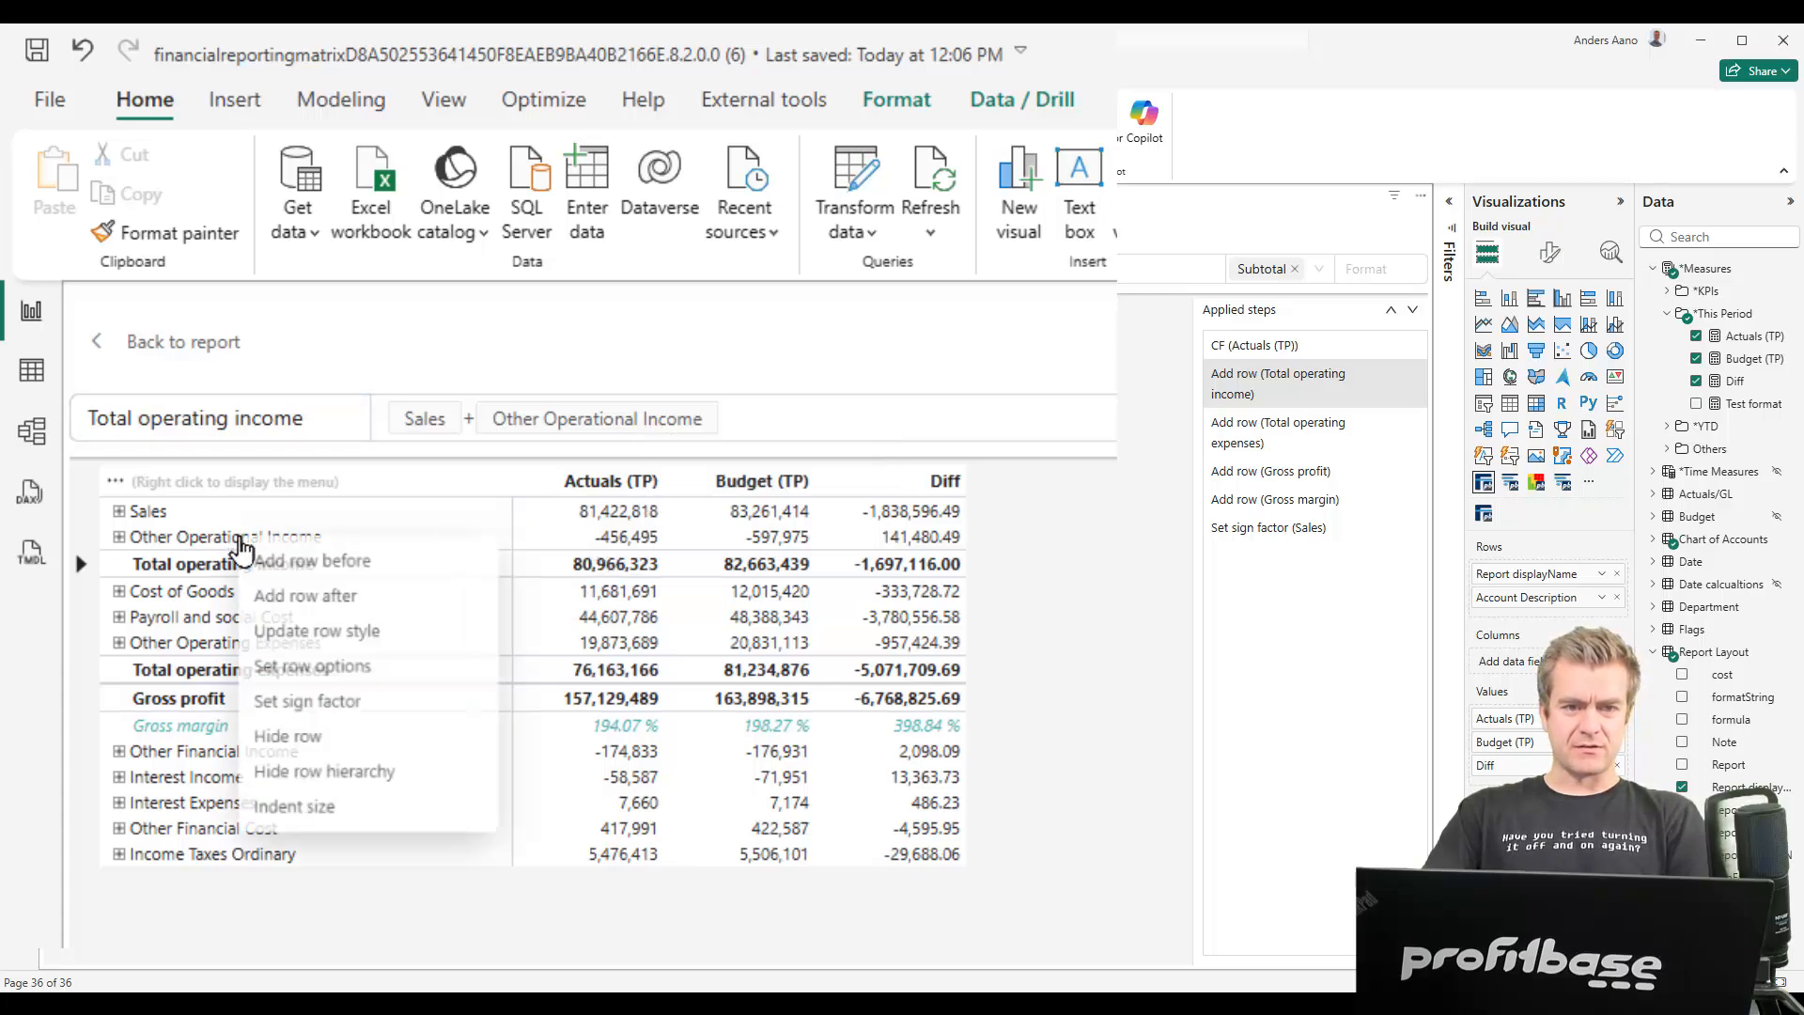
click(346, 730)
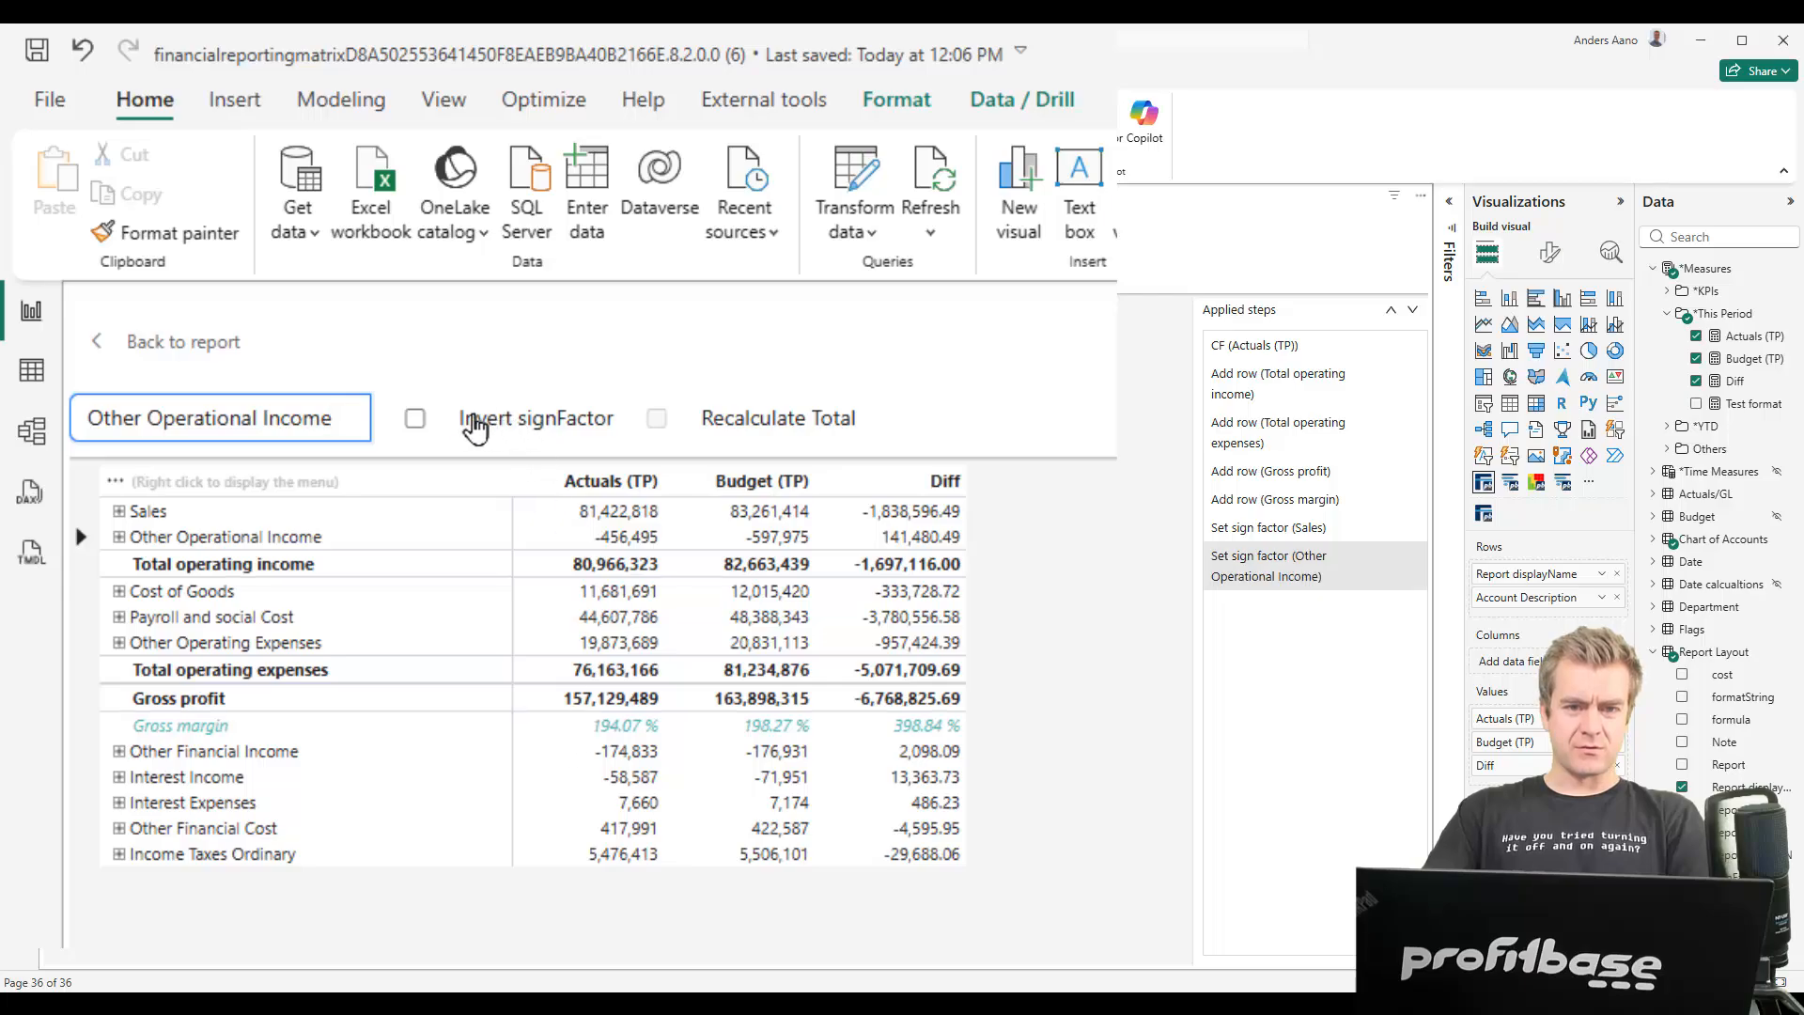
click(416, 420)
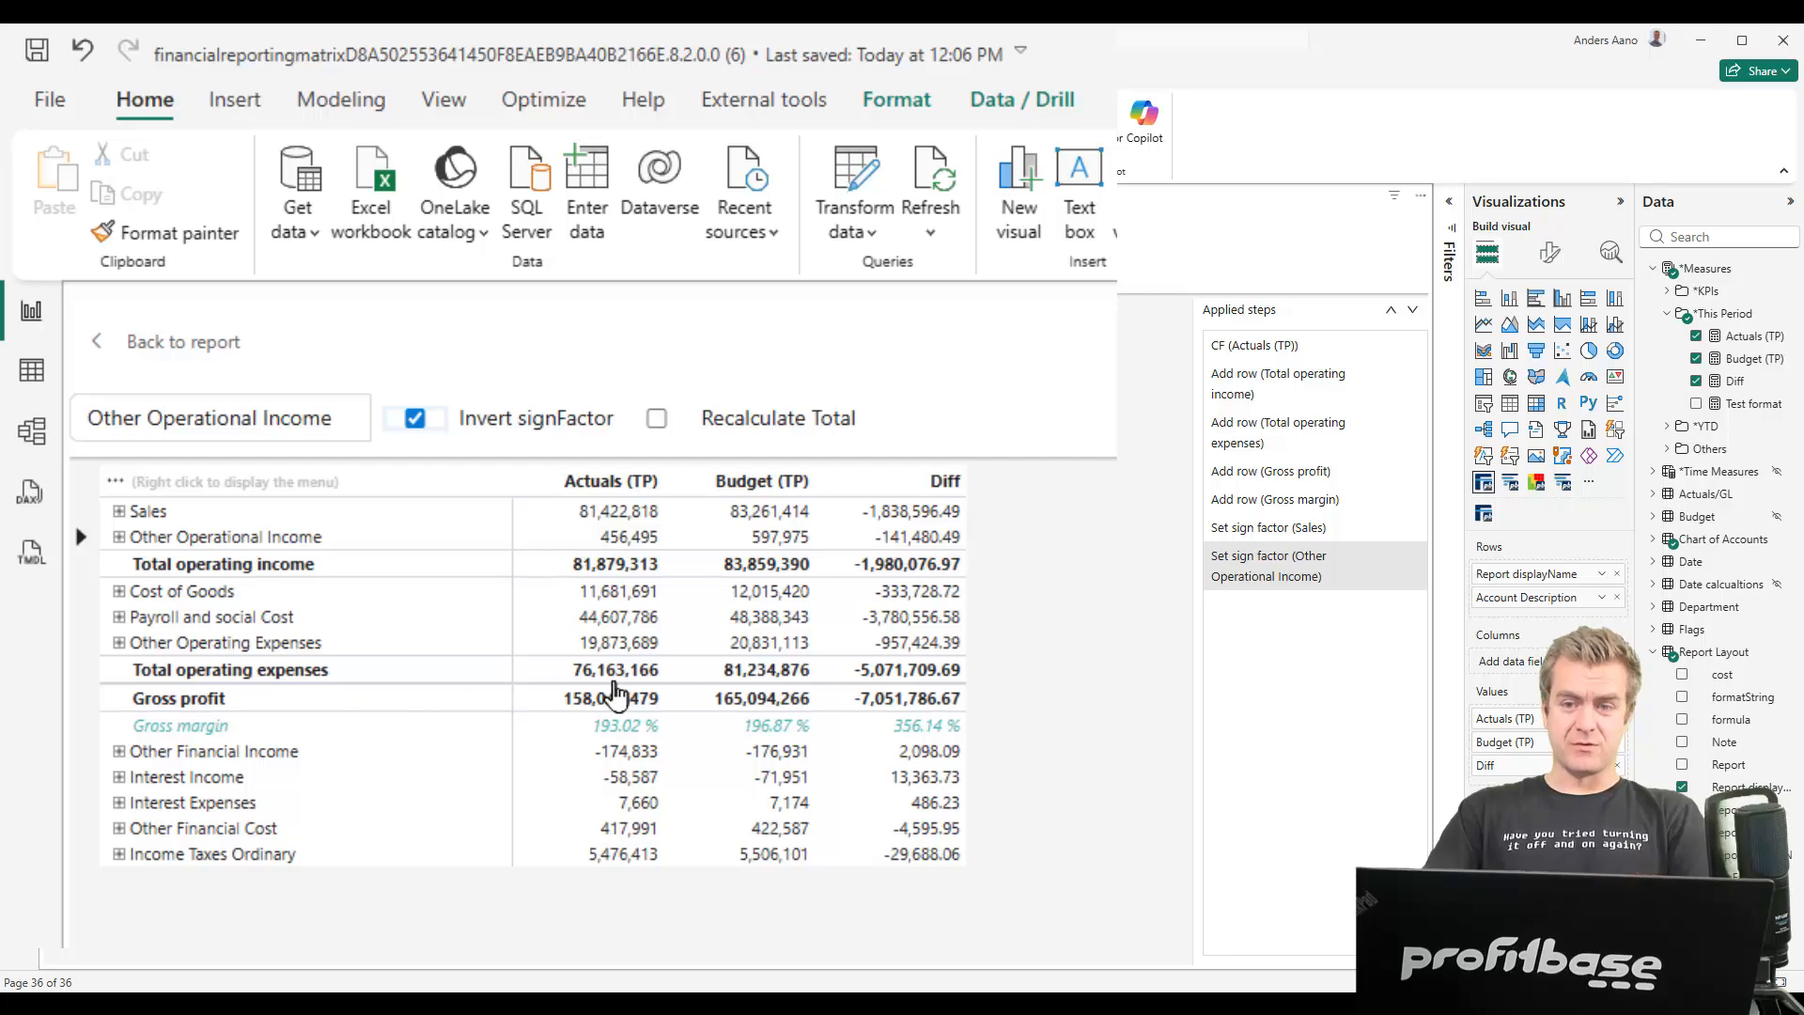
Change the Gross profit row's formula to Total operating income - Total operating expenses
click(1300, 483)
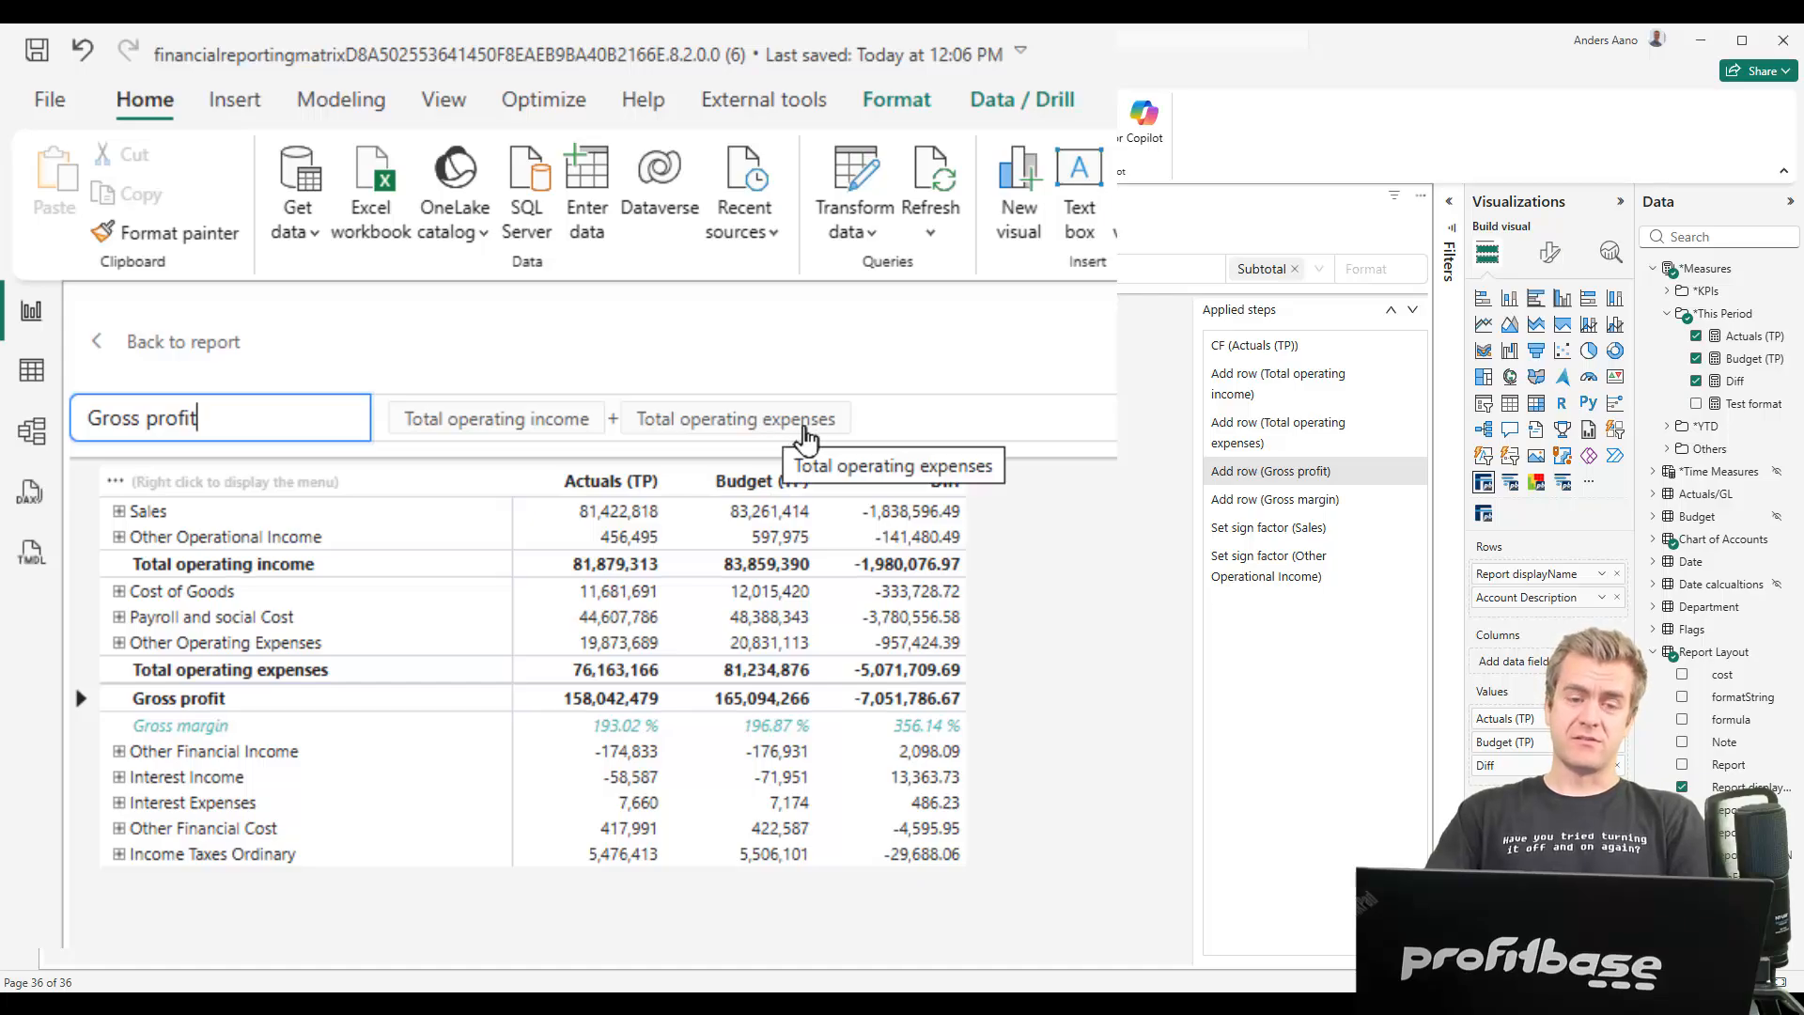
click(620, 434)
click(704, 439)
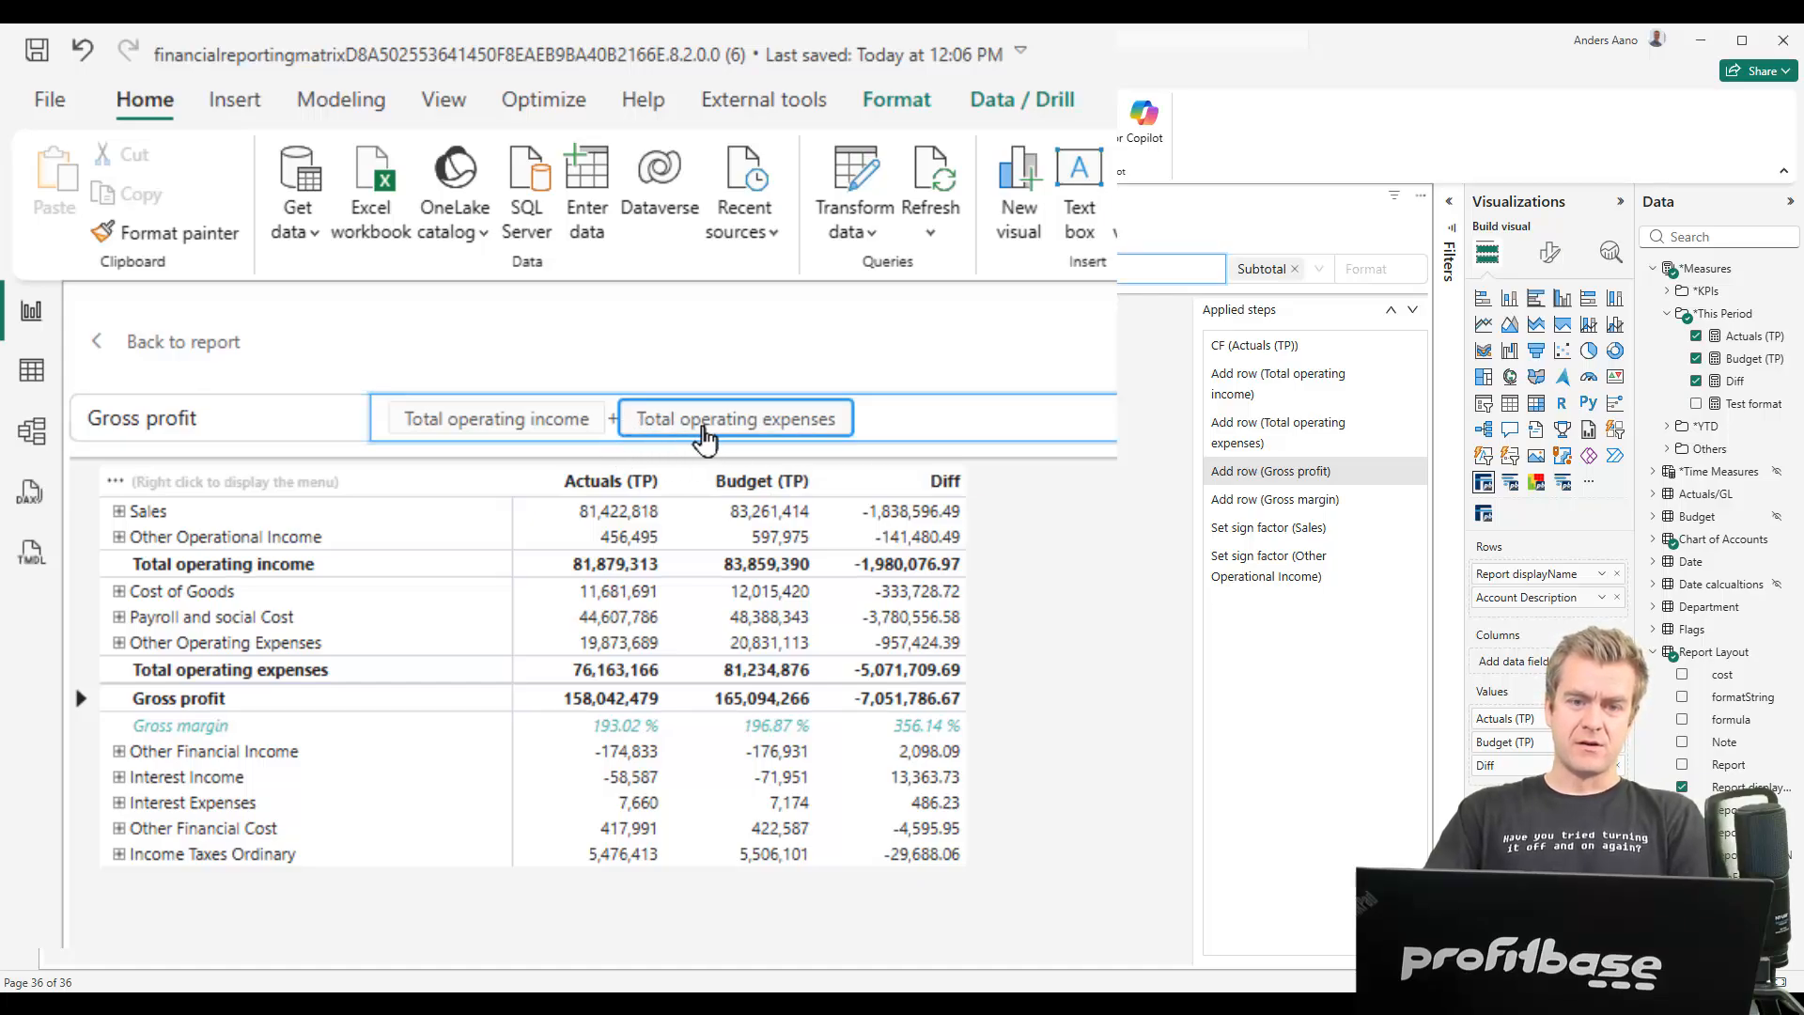
key(Left)
key(Delete)
text(-)
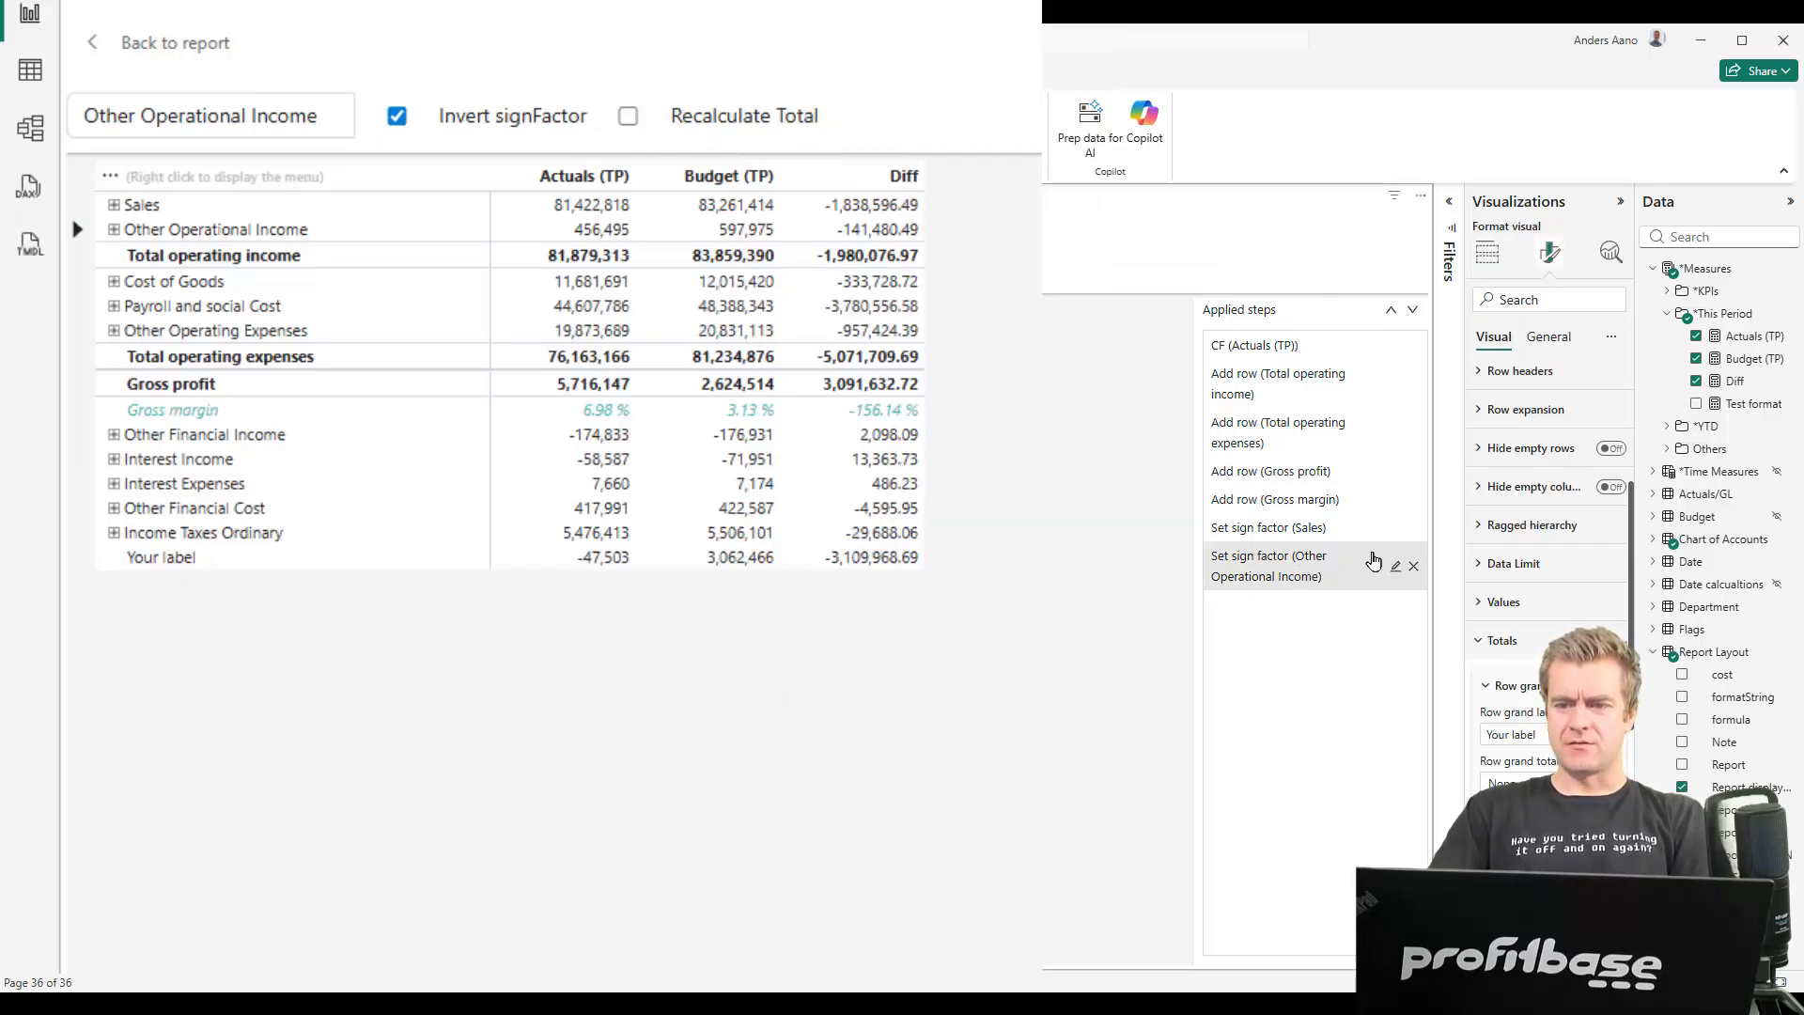
Remove the applied sign factors for Other Operational Income and Sales, and expand the Sales group
click(1414, 567)
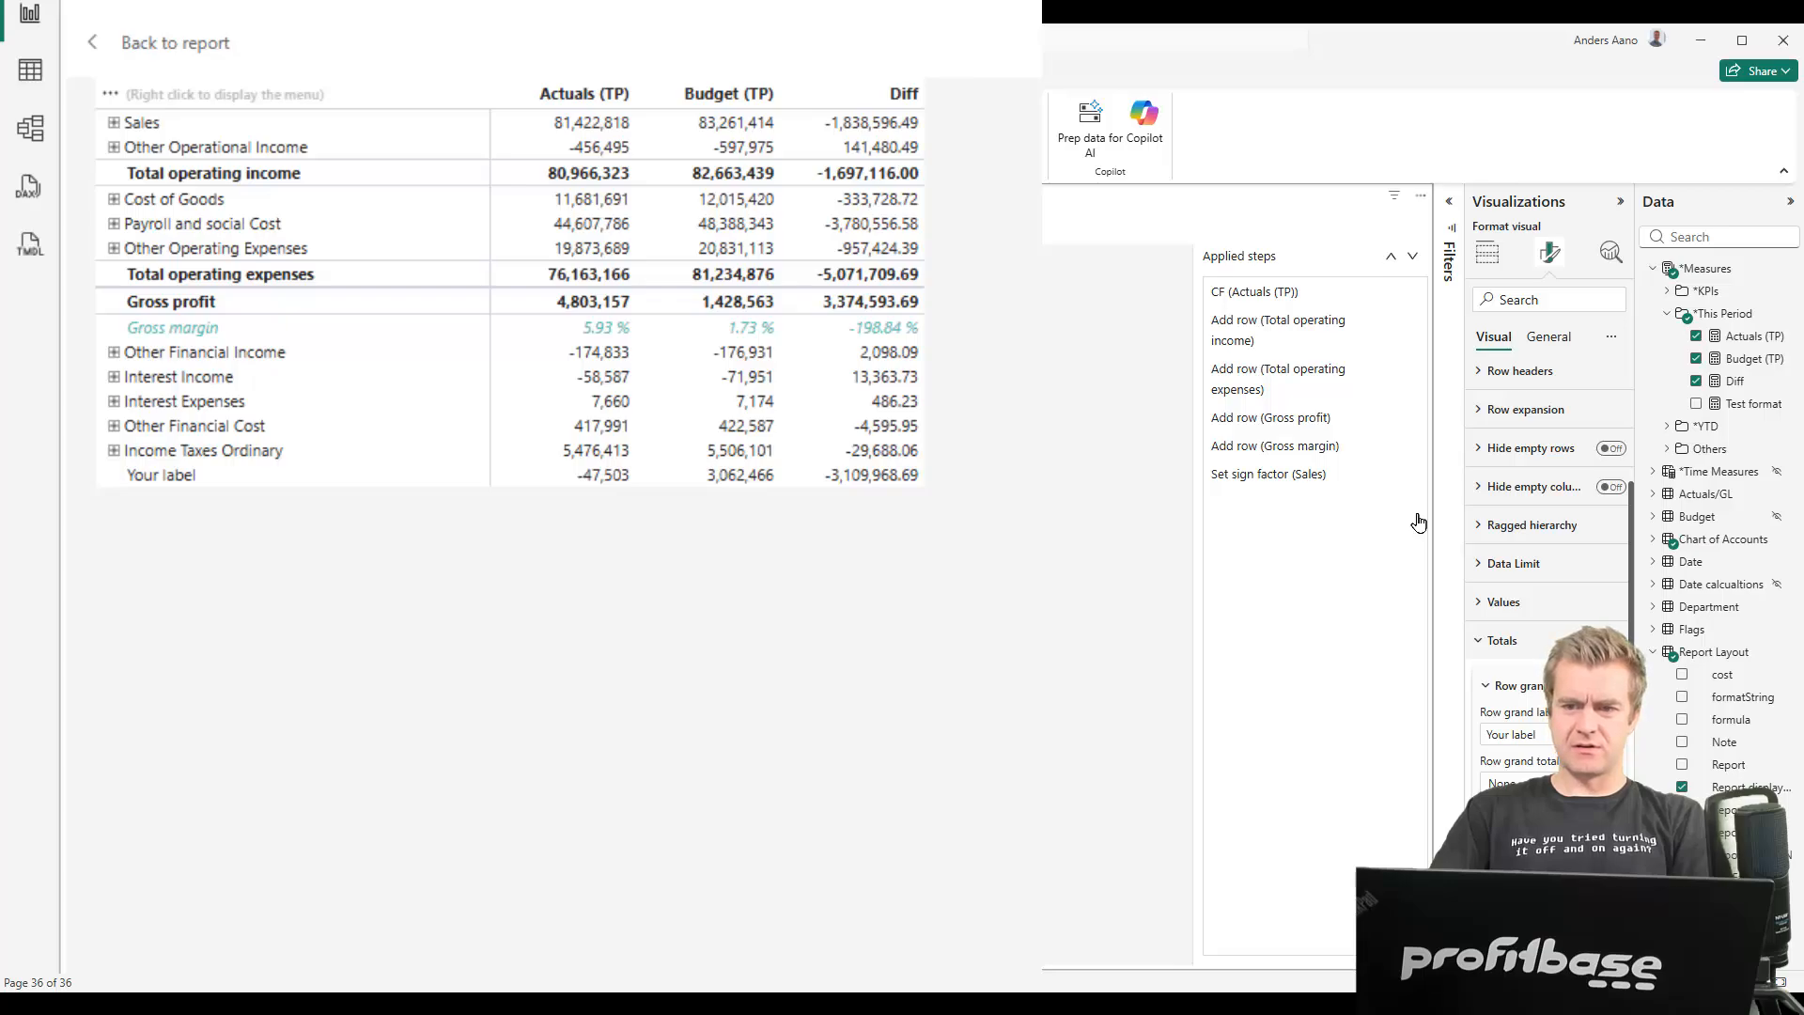
click(1415, 477)
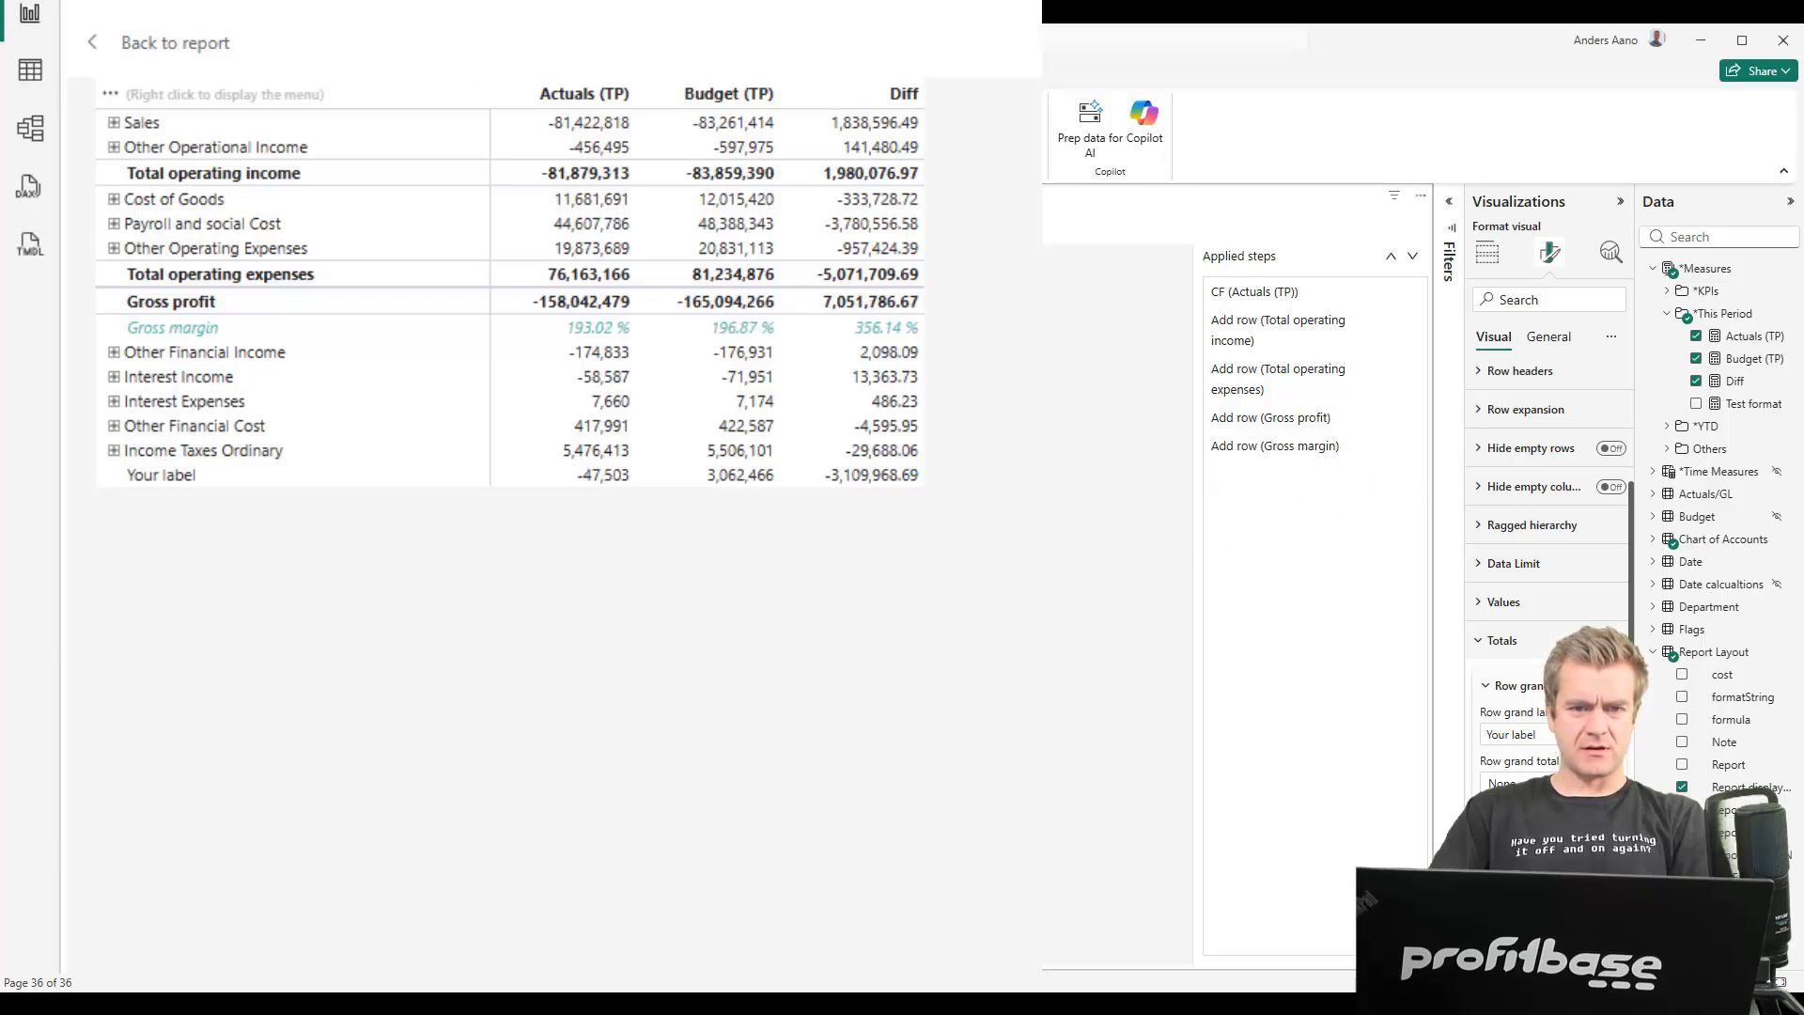
click(114, 122)
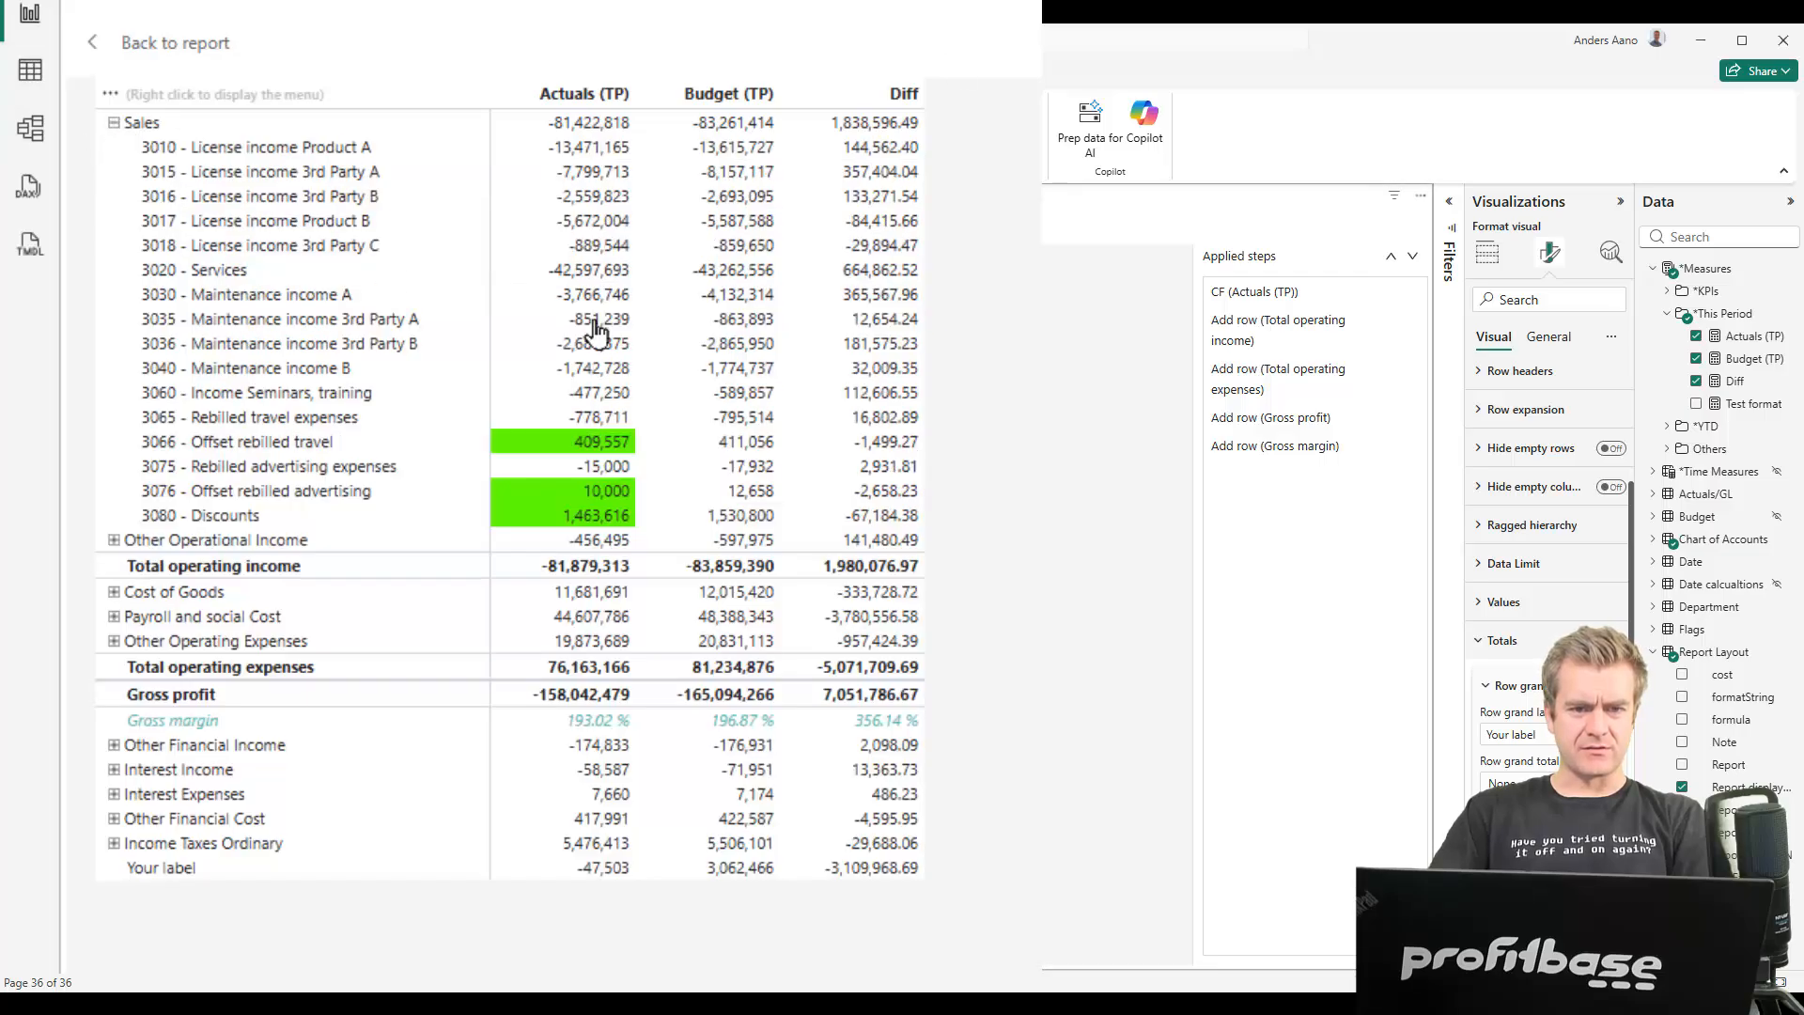
Set a sign factor on the 3020 - Services row with Invert signFactor and Recalculate Total enabled
right_click(218, 279)
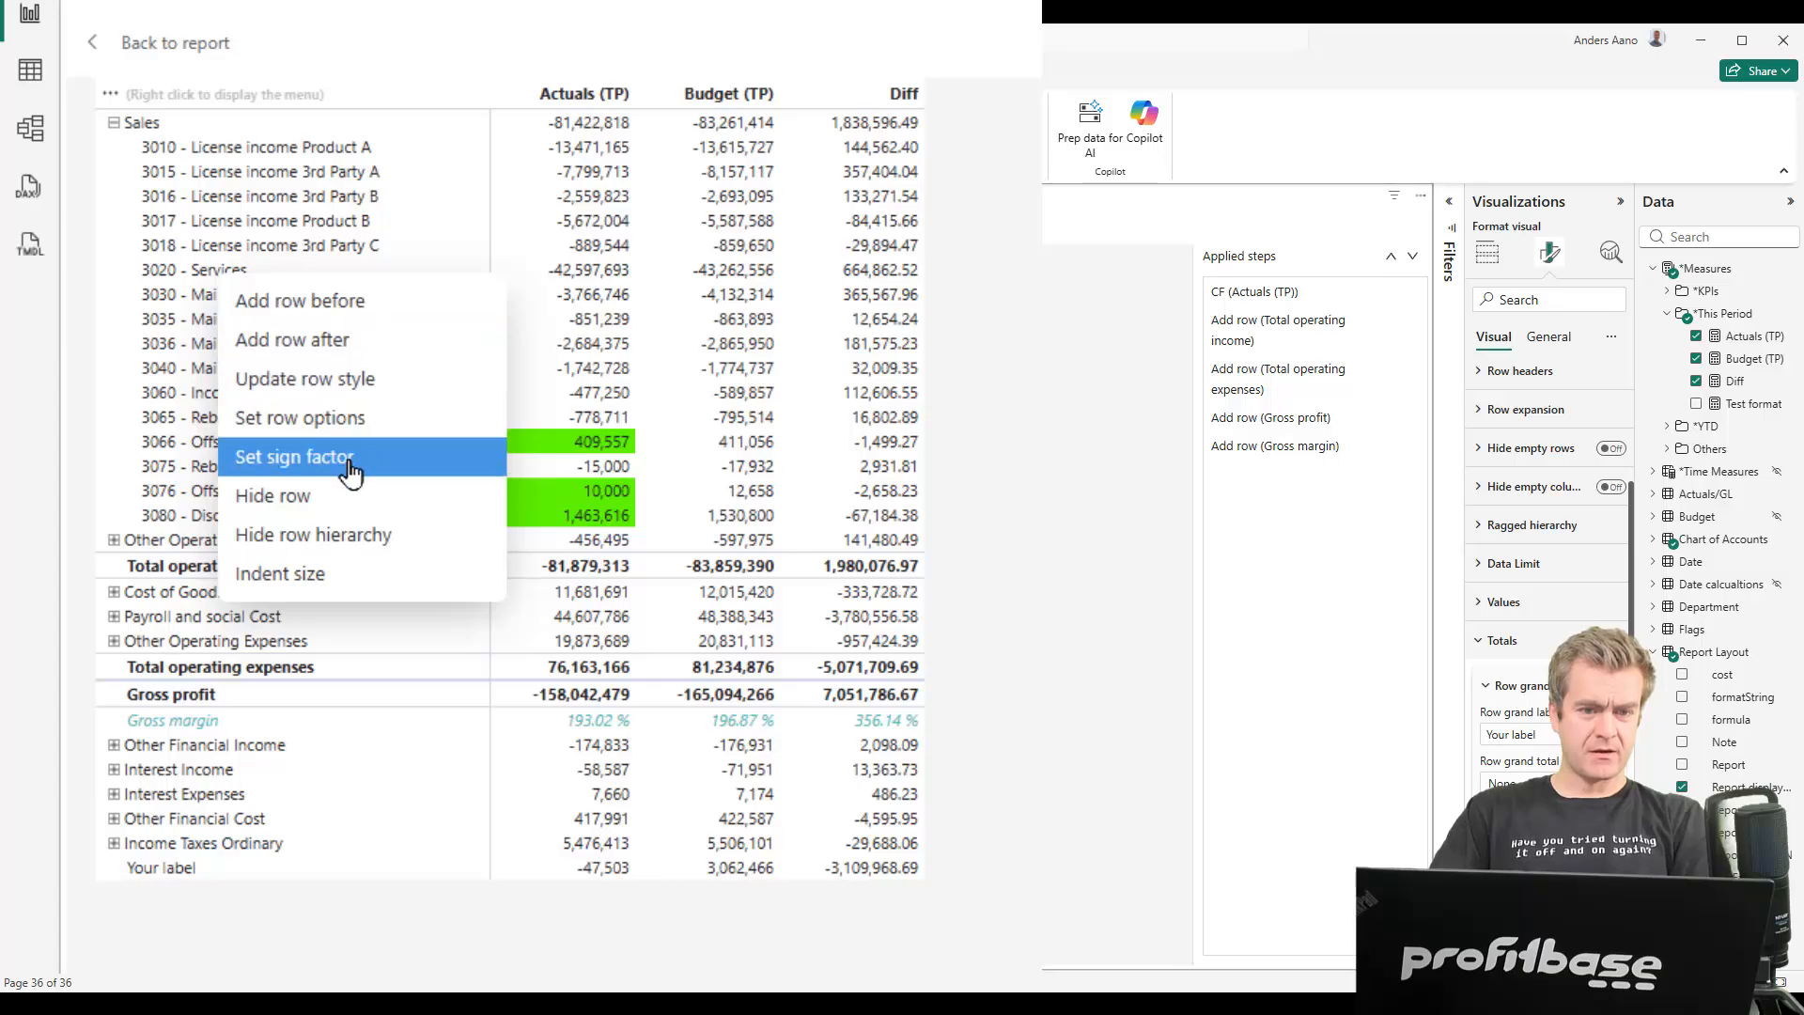
click(350, 457)
click(397, 115)
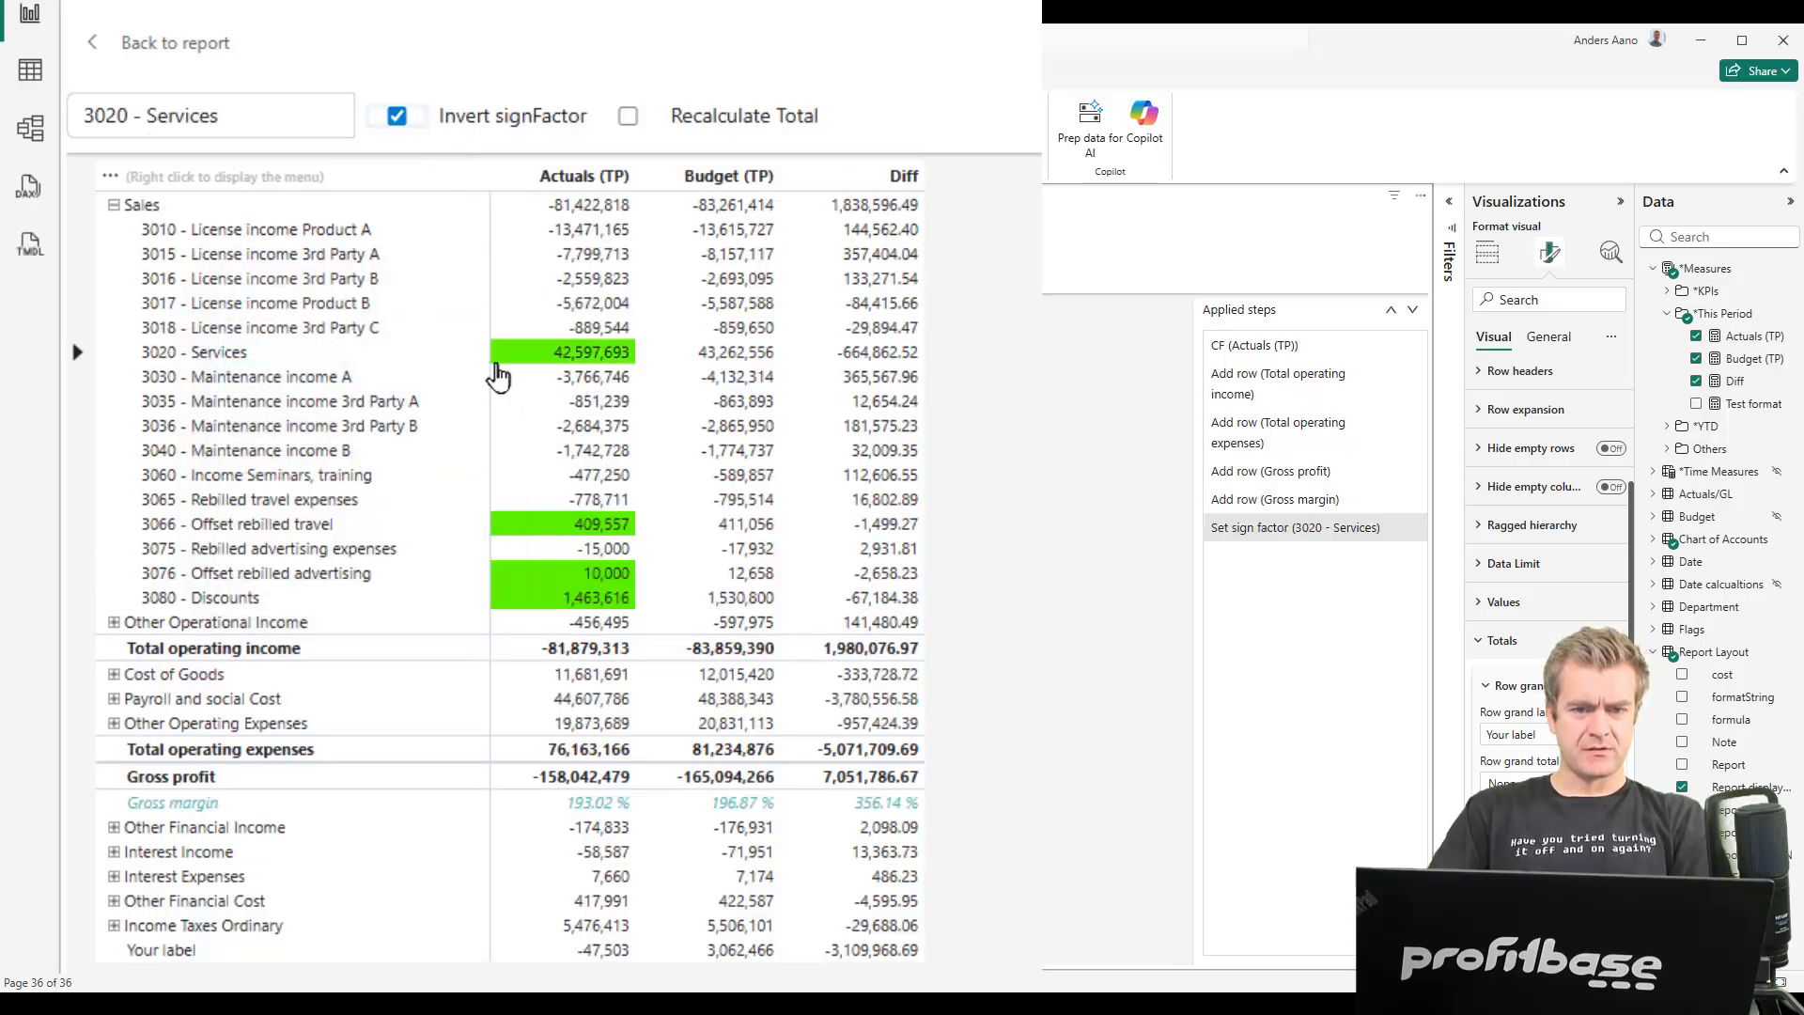
click(398, 118)
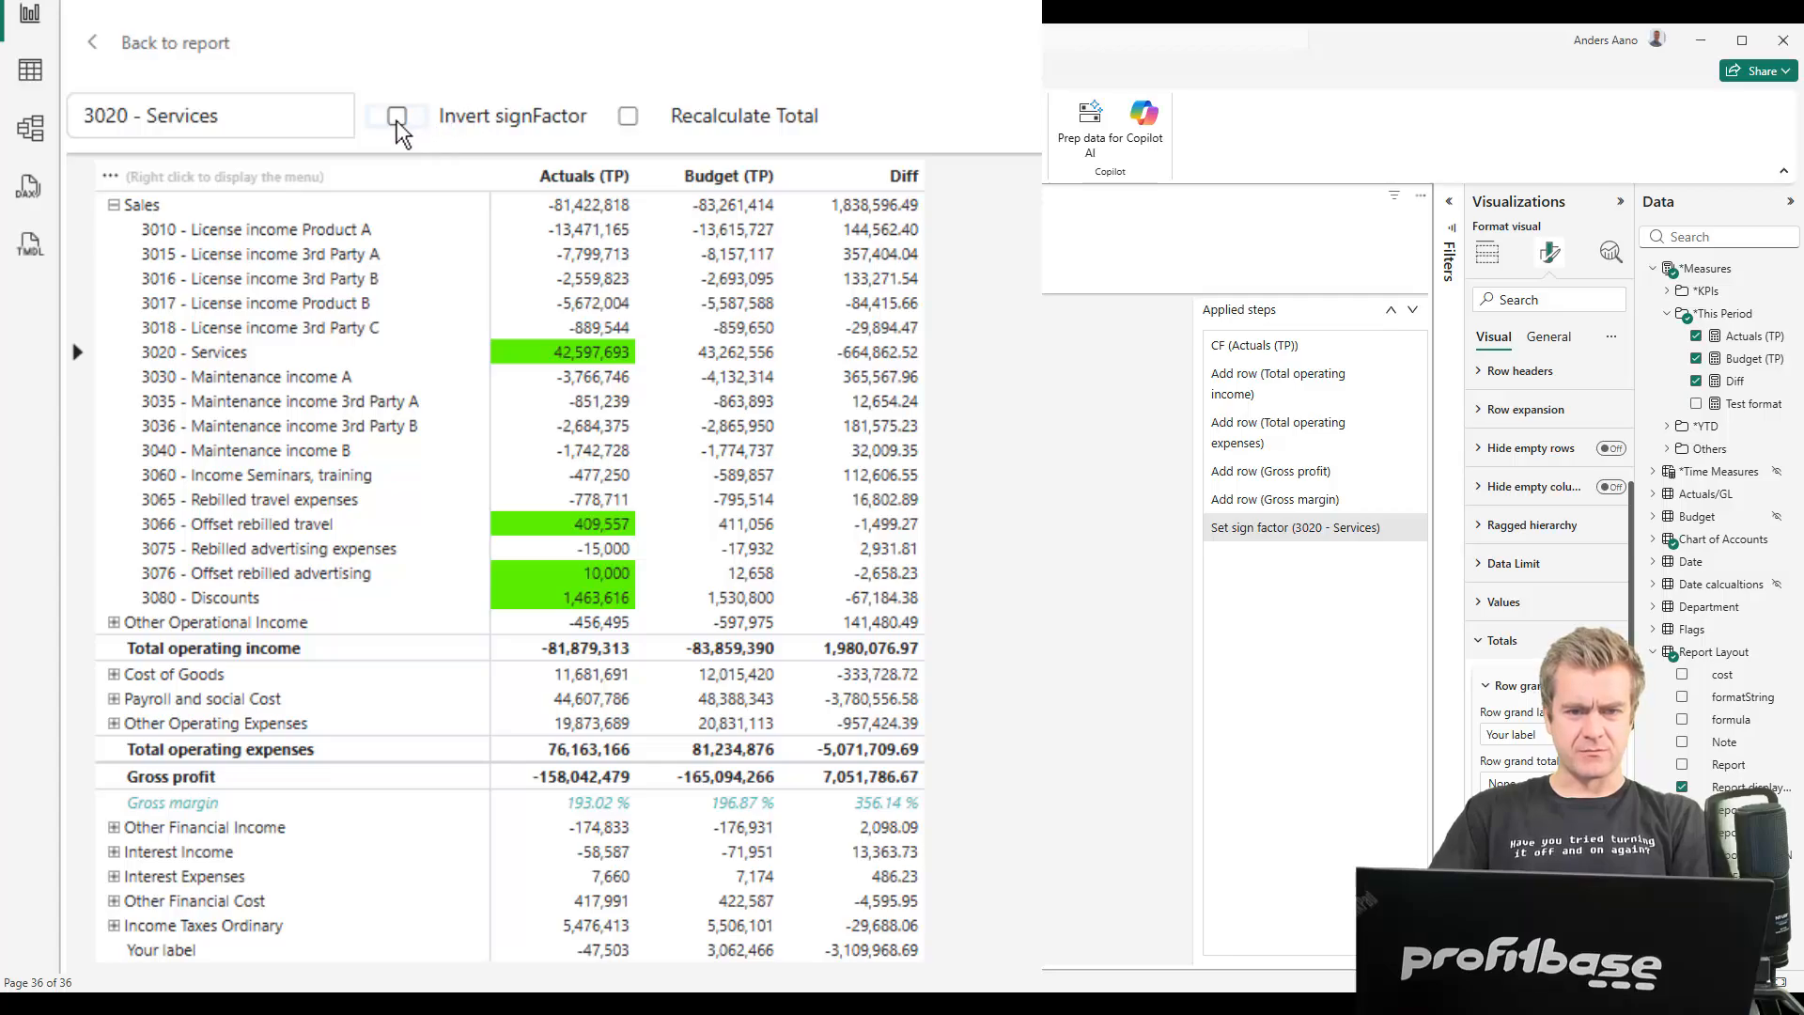
click(398, 116)
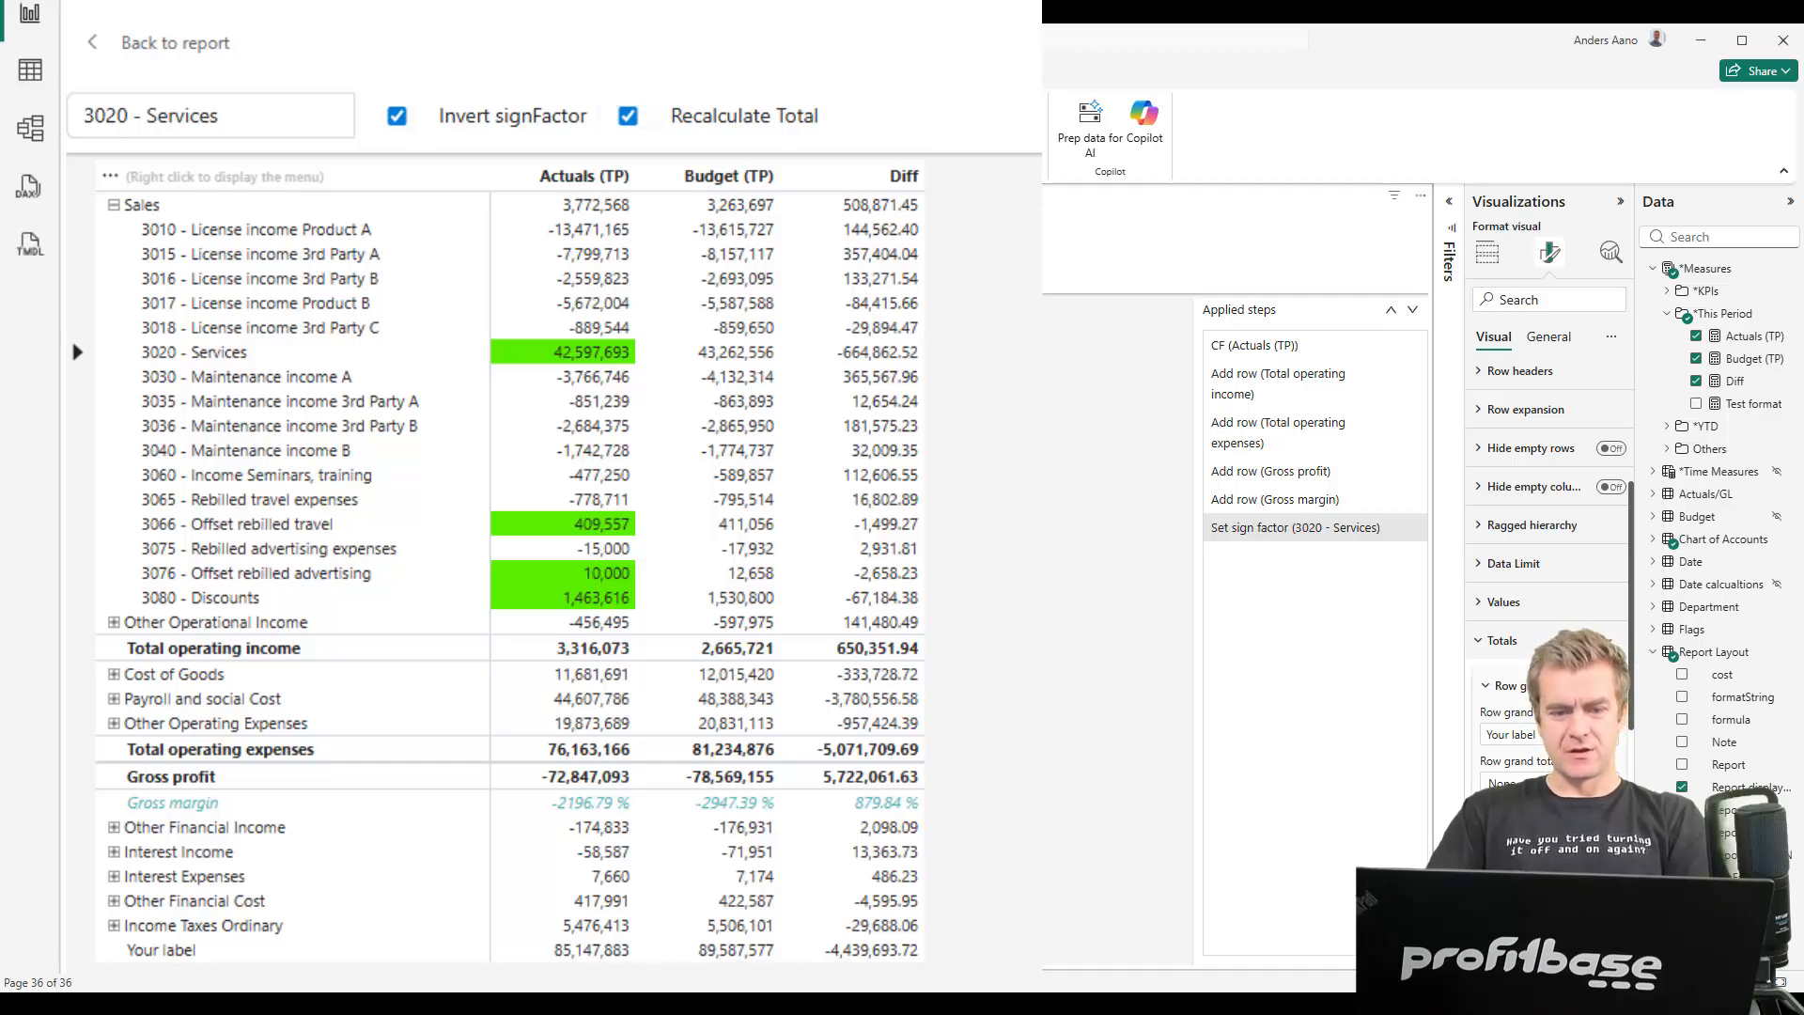
Switch the row grand total off and on to compare the matrix totals, and toggle Recalculate Total for 3020 - Services
click(1602, 686)
click(1608, 686)
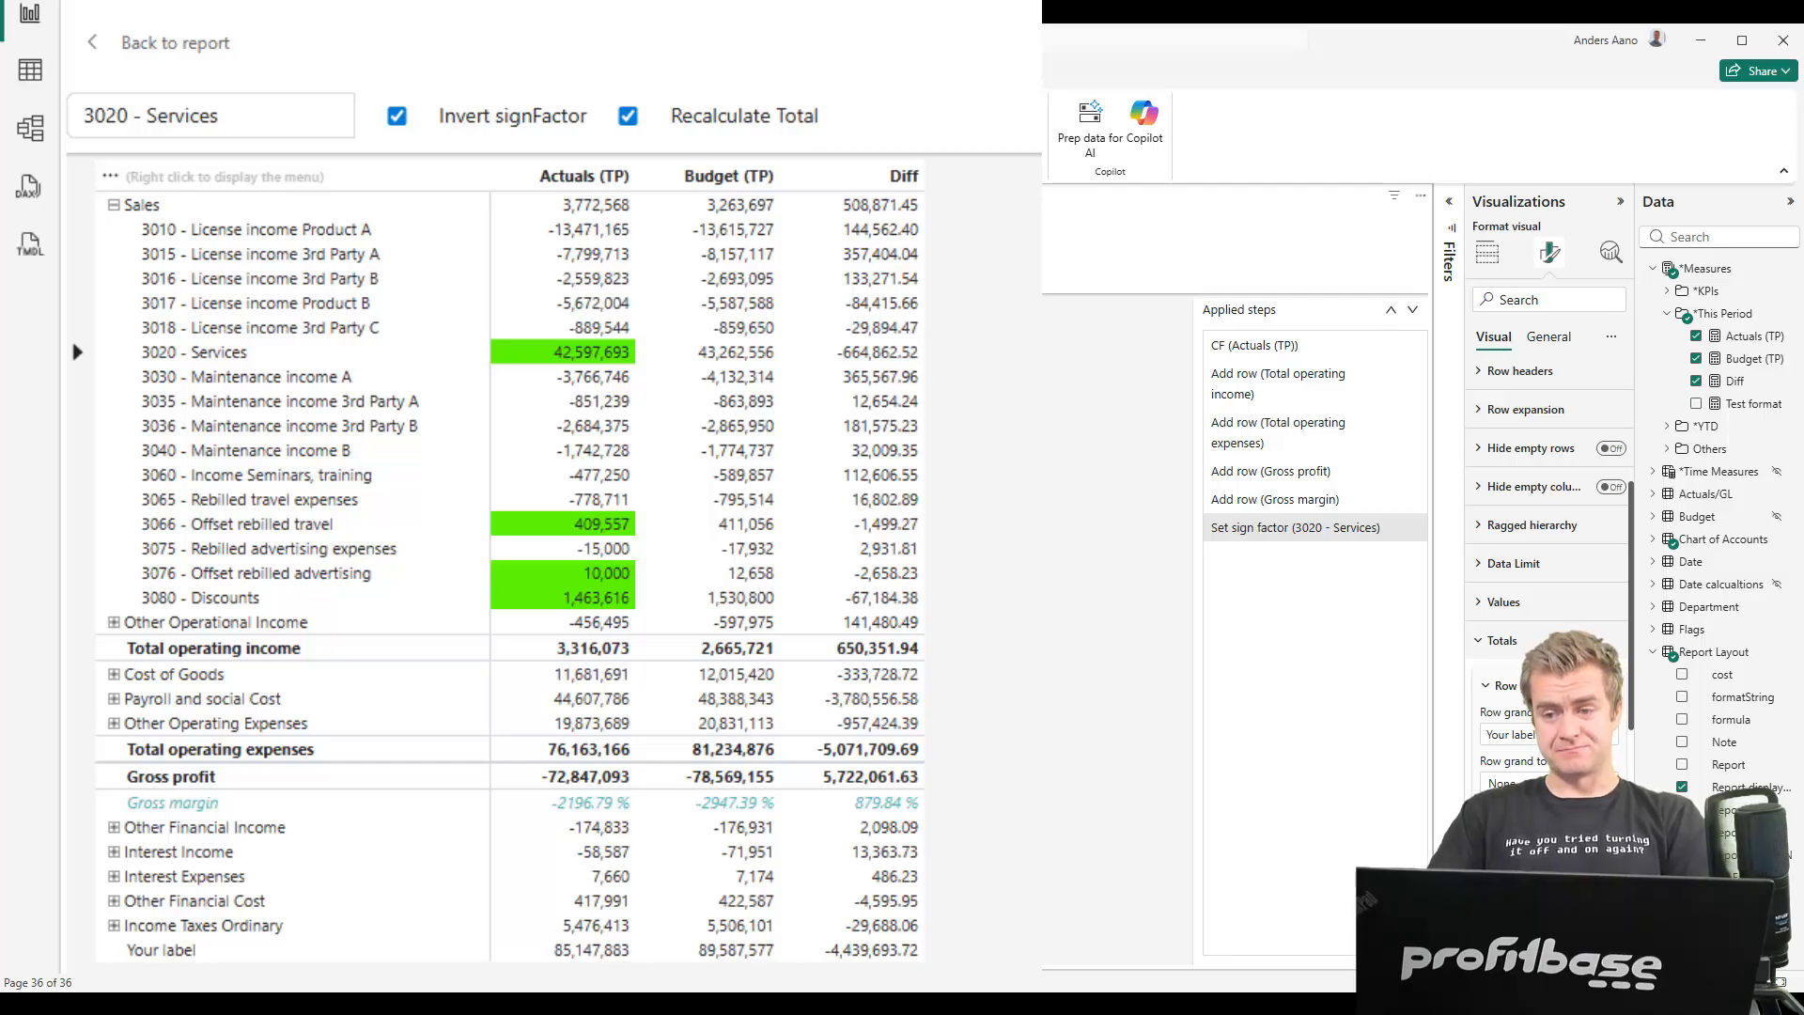
click(1606, 686)
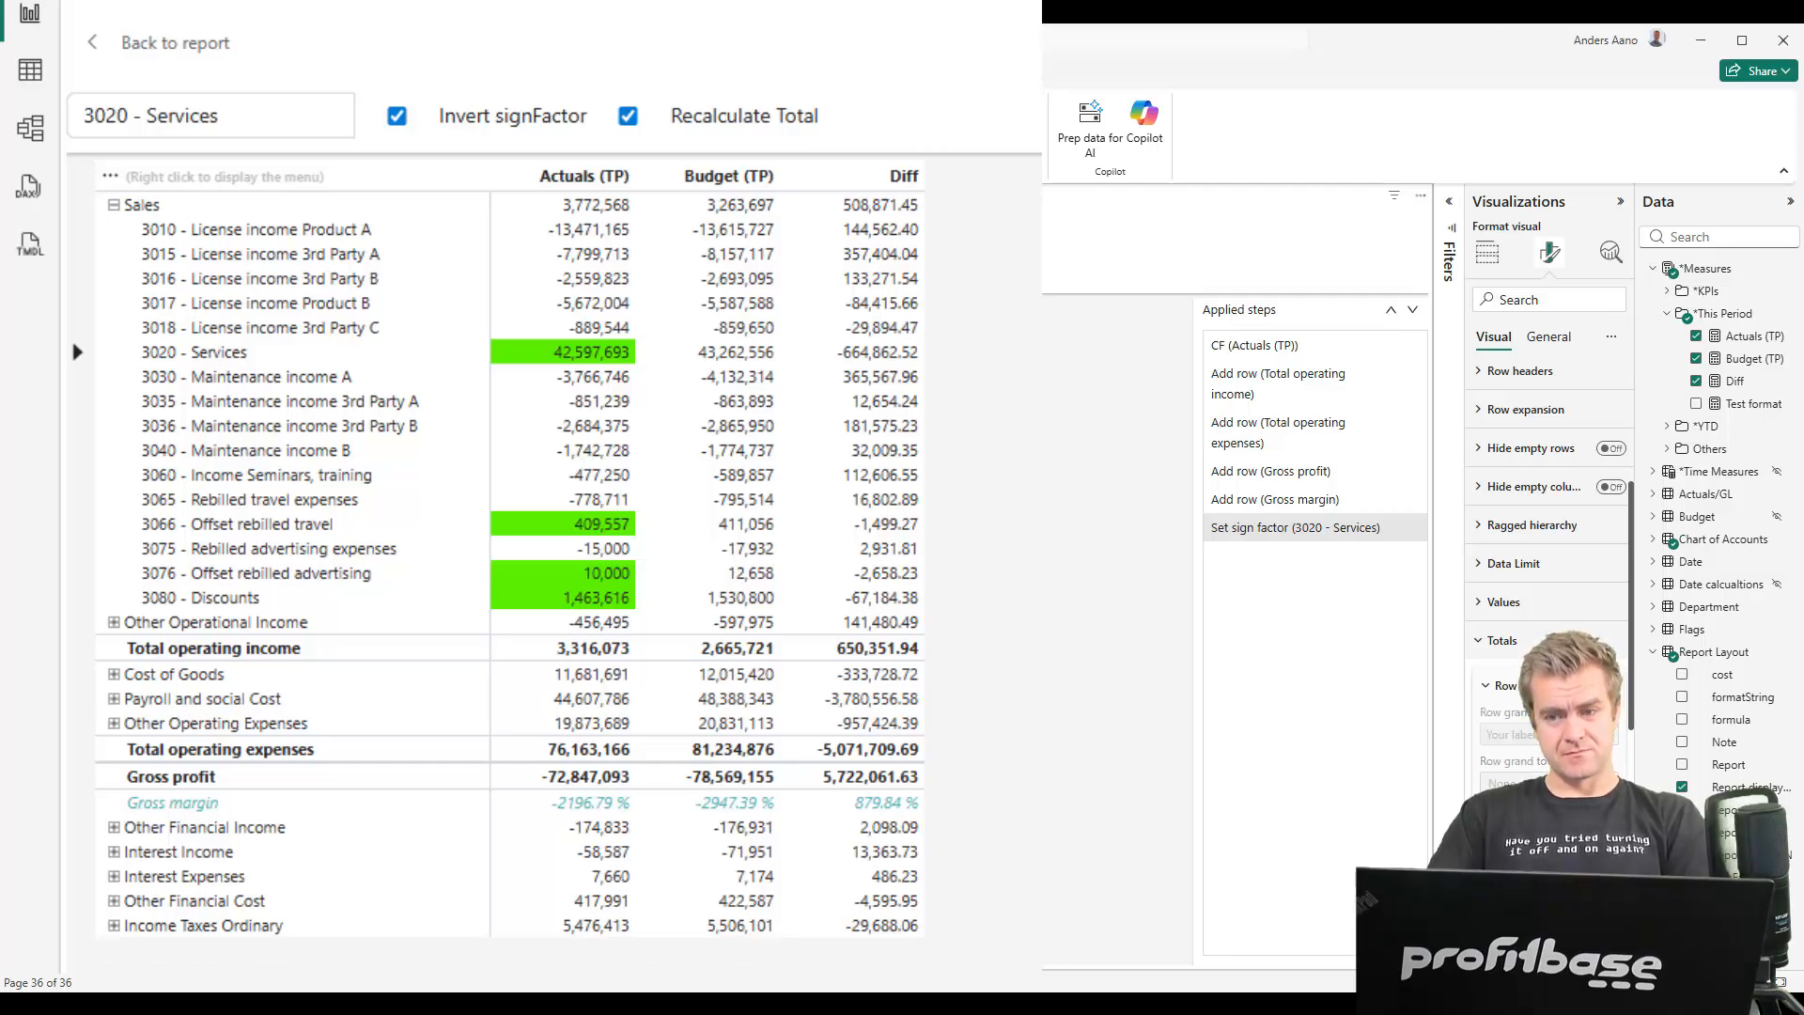
click(1605, 686)
click(627, 116)
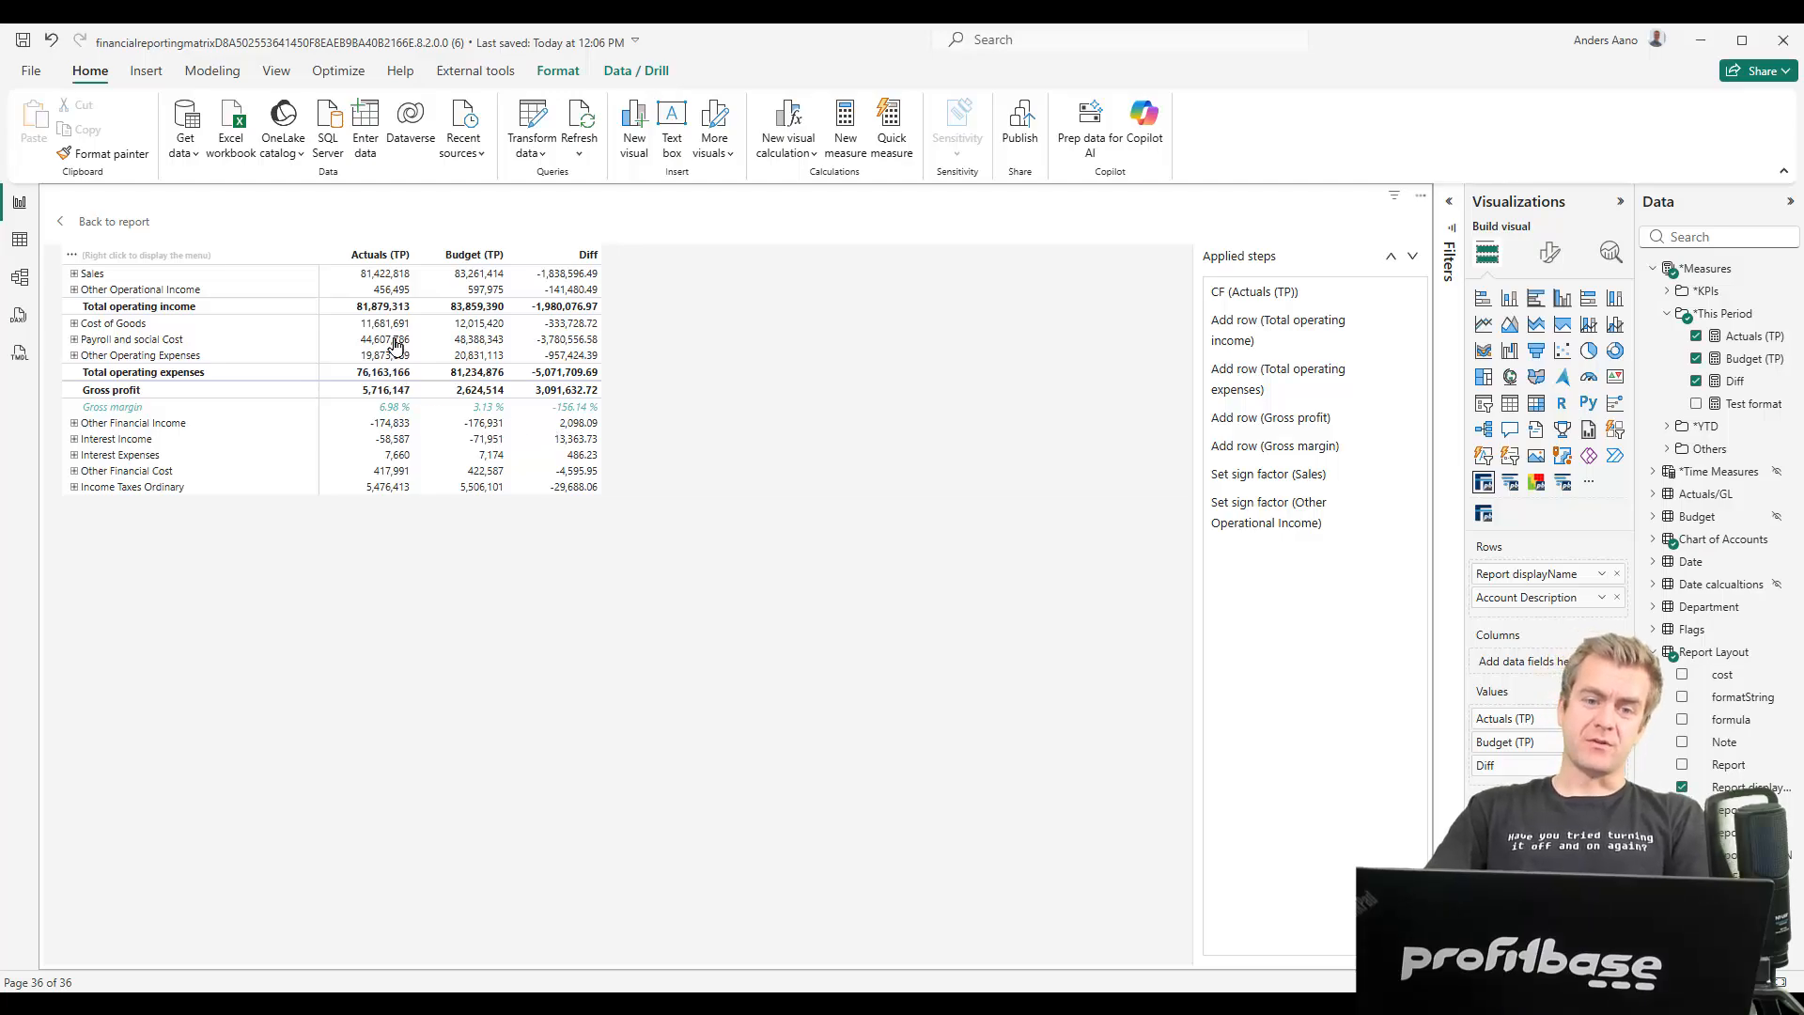
Start a new conditional formatting rule on the Actuals (TP) column and set its condition to the row option is cost
right_click(372, 264)
click(483, 276)
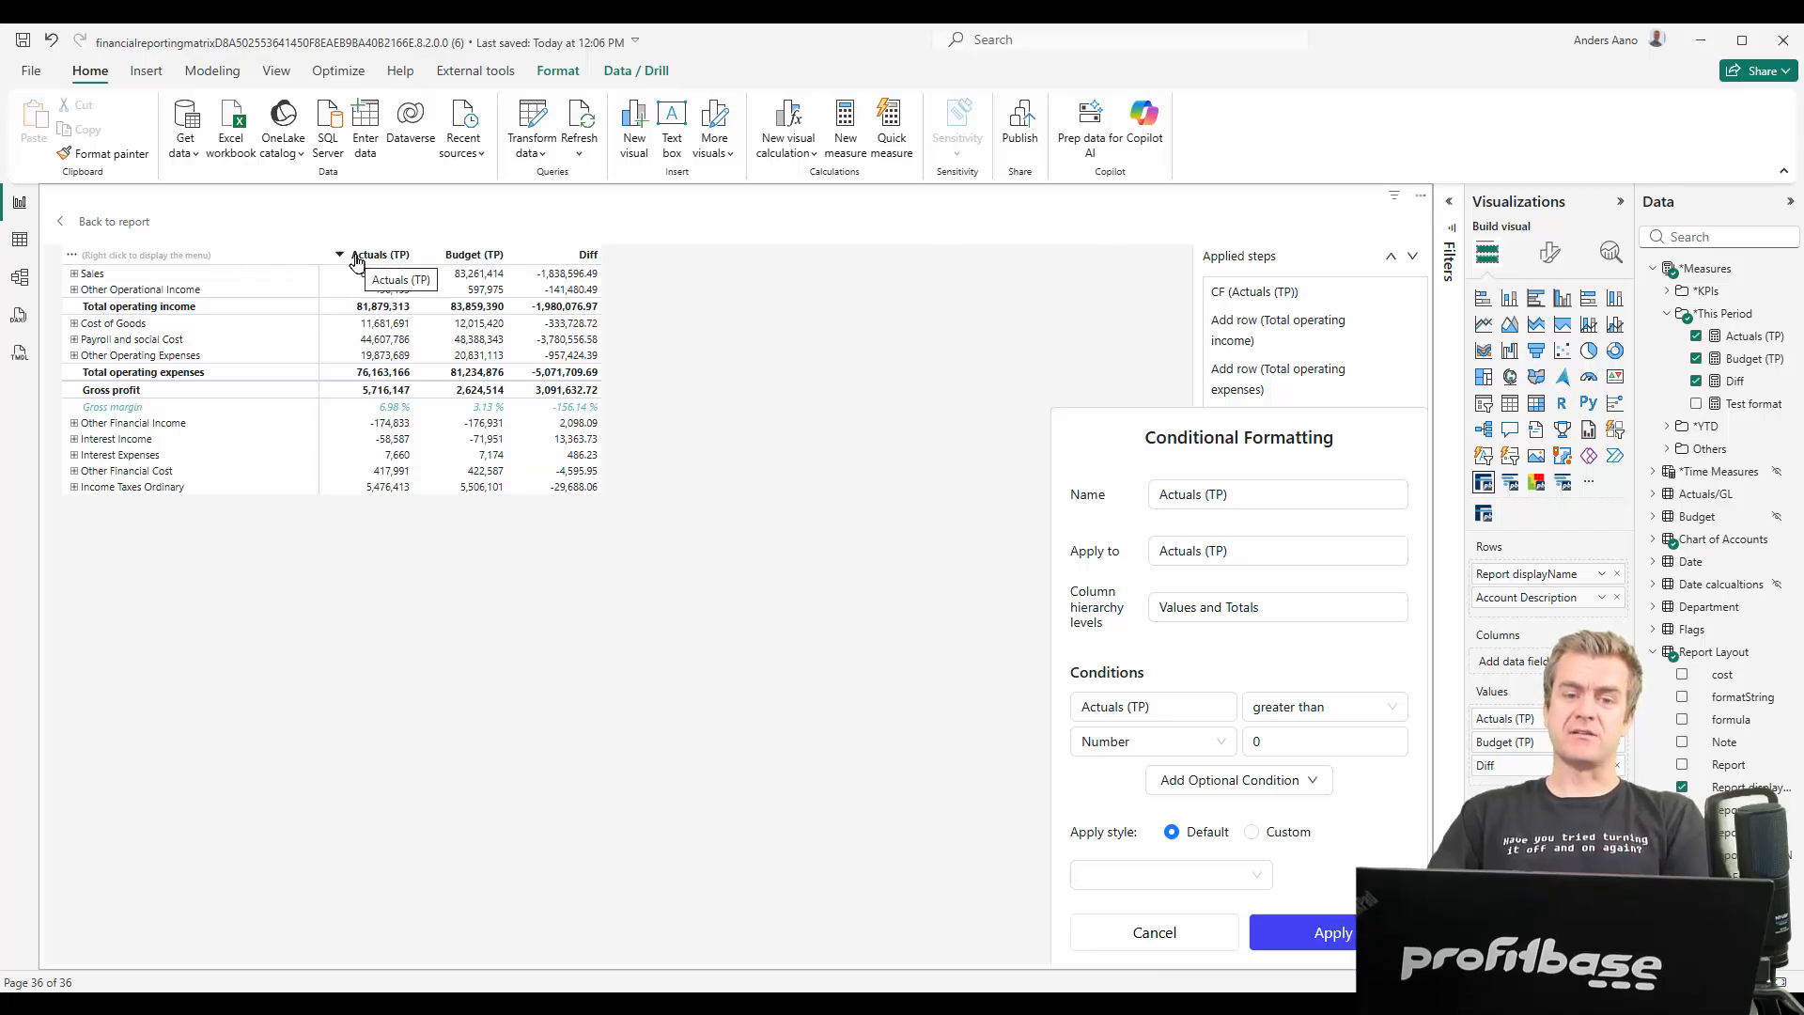
click(1355, 711)
scroll(1362, 610, down, 3)
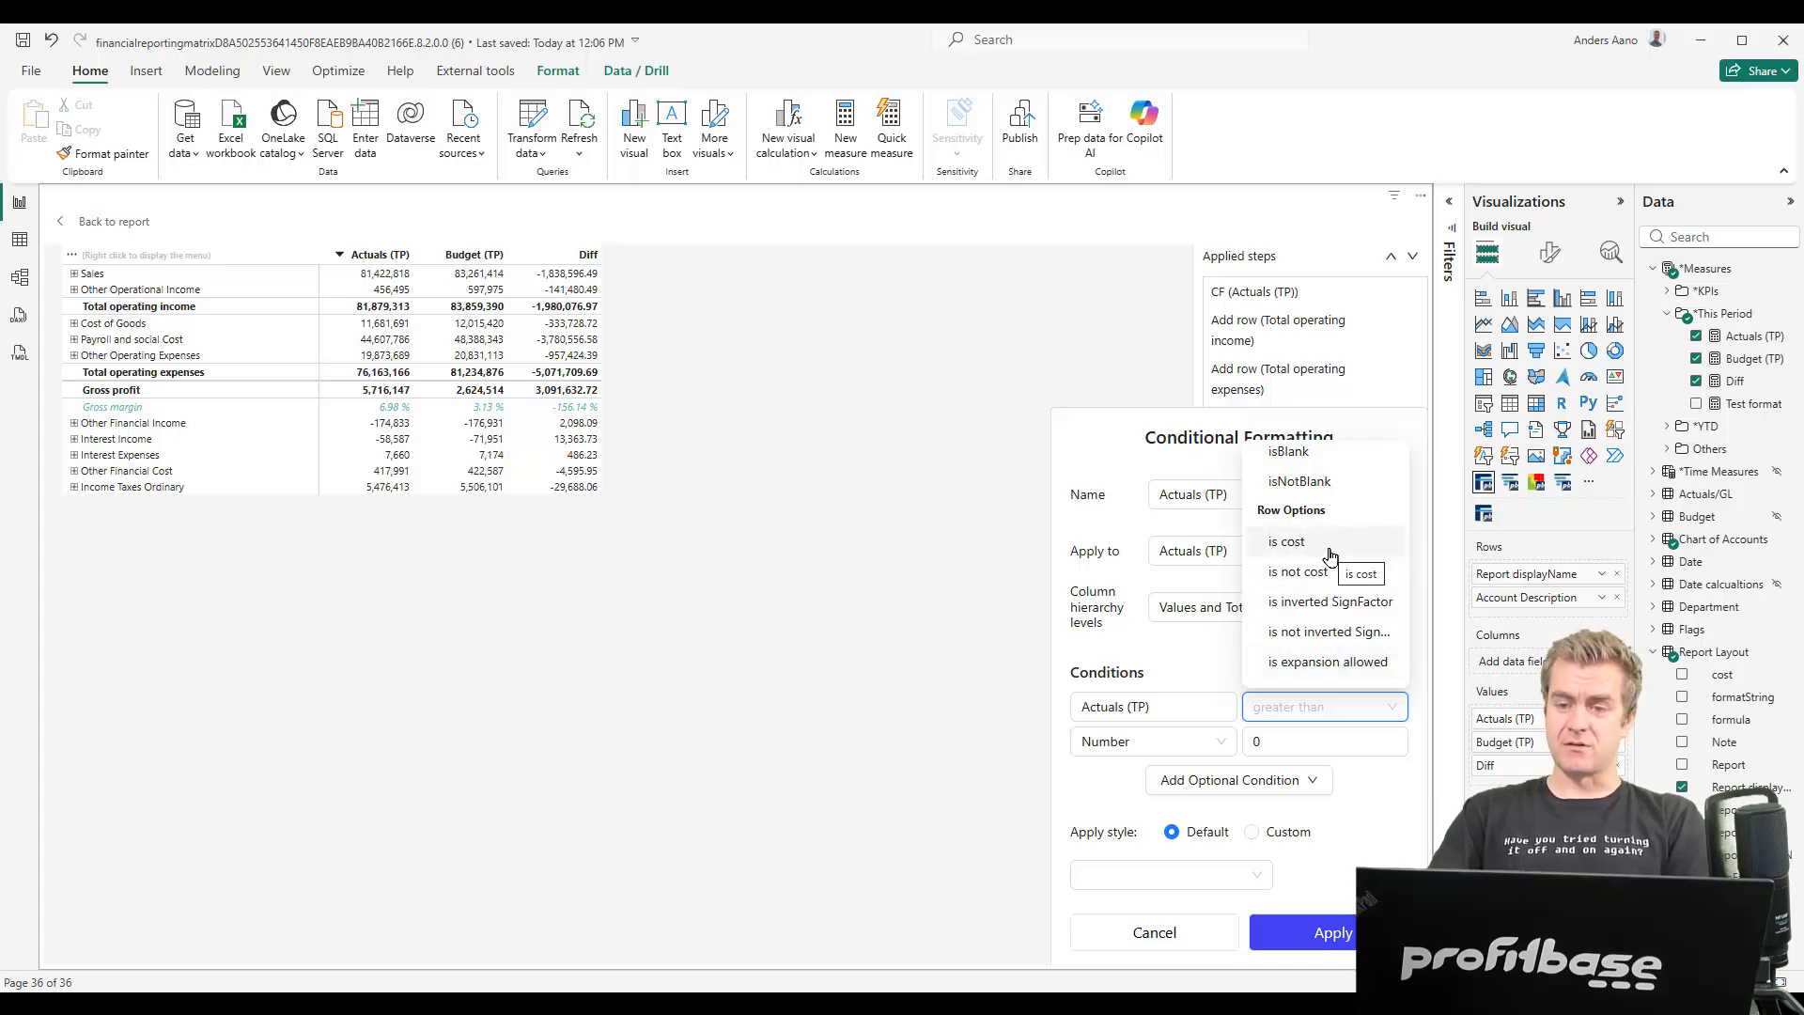
scroll(1356, 601, down, 1)
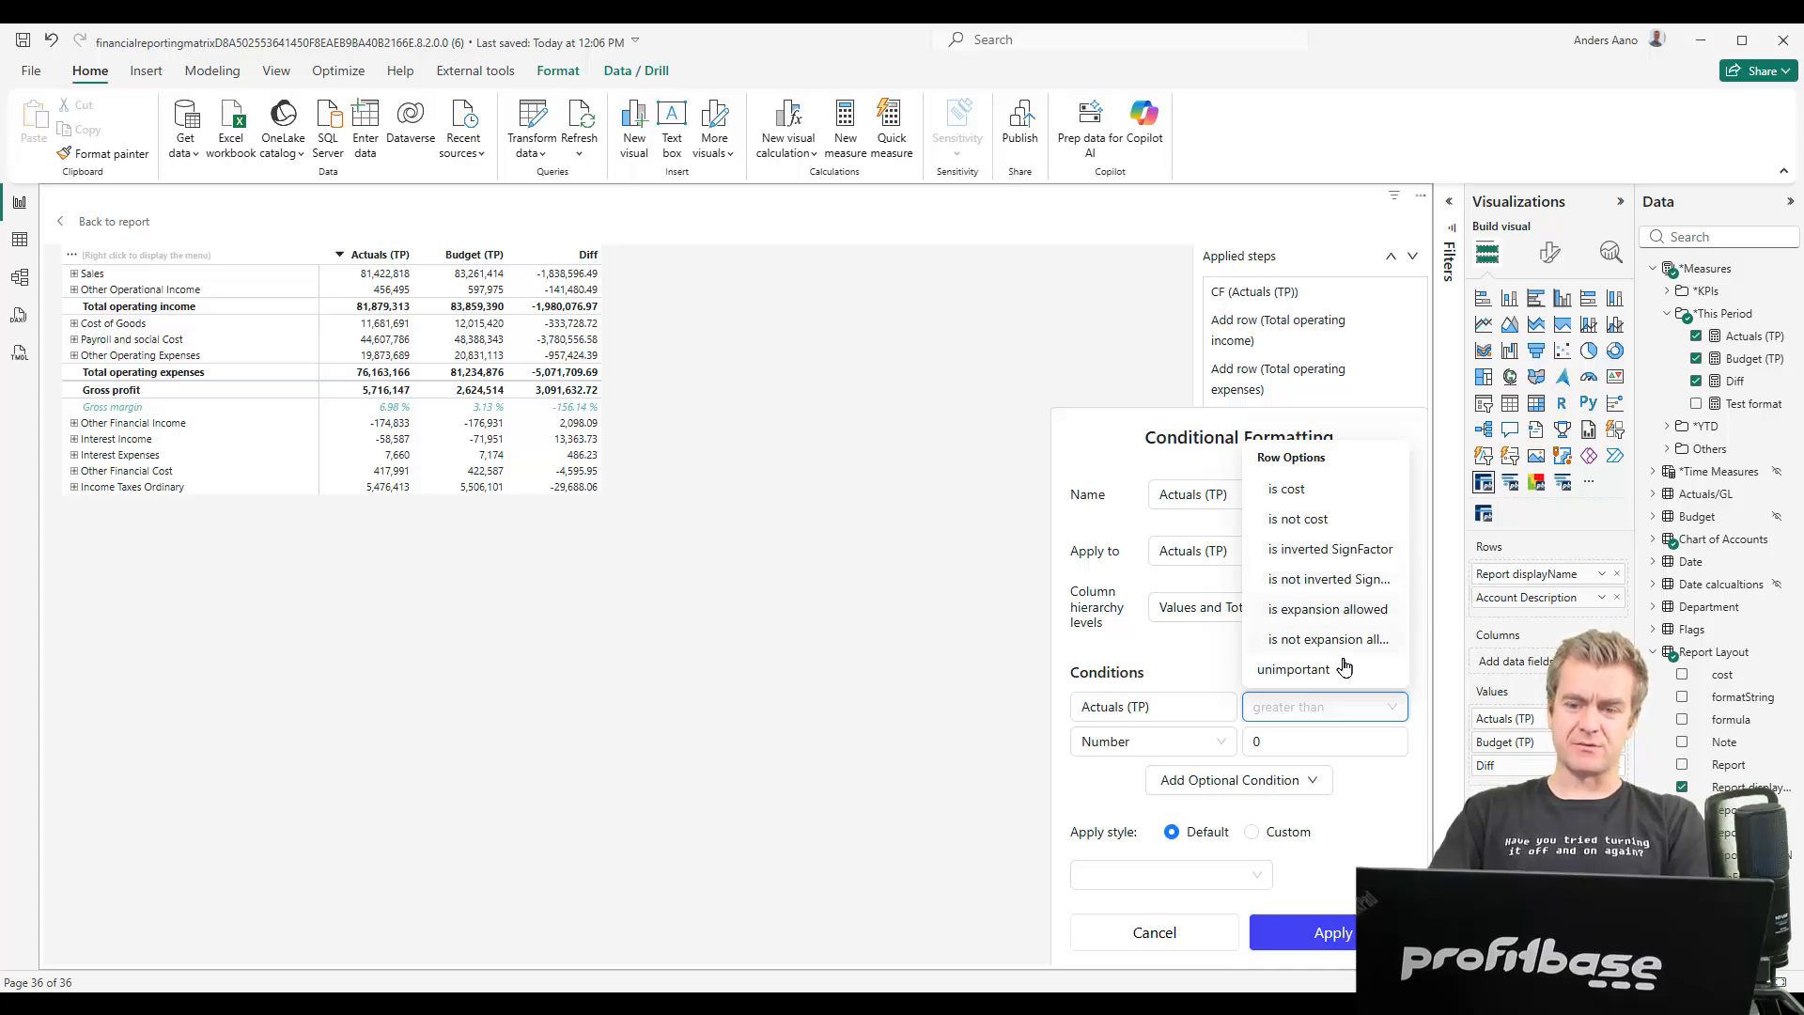
scroll(1350, 620, up, 1)
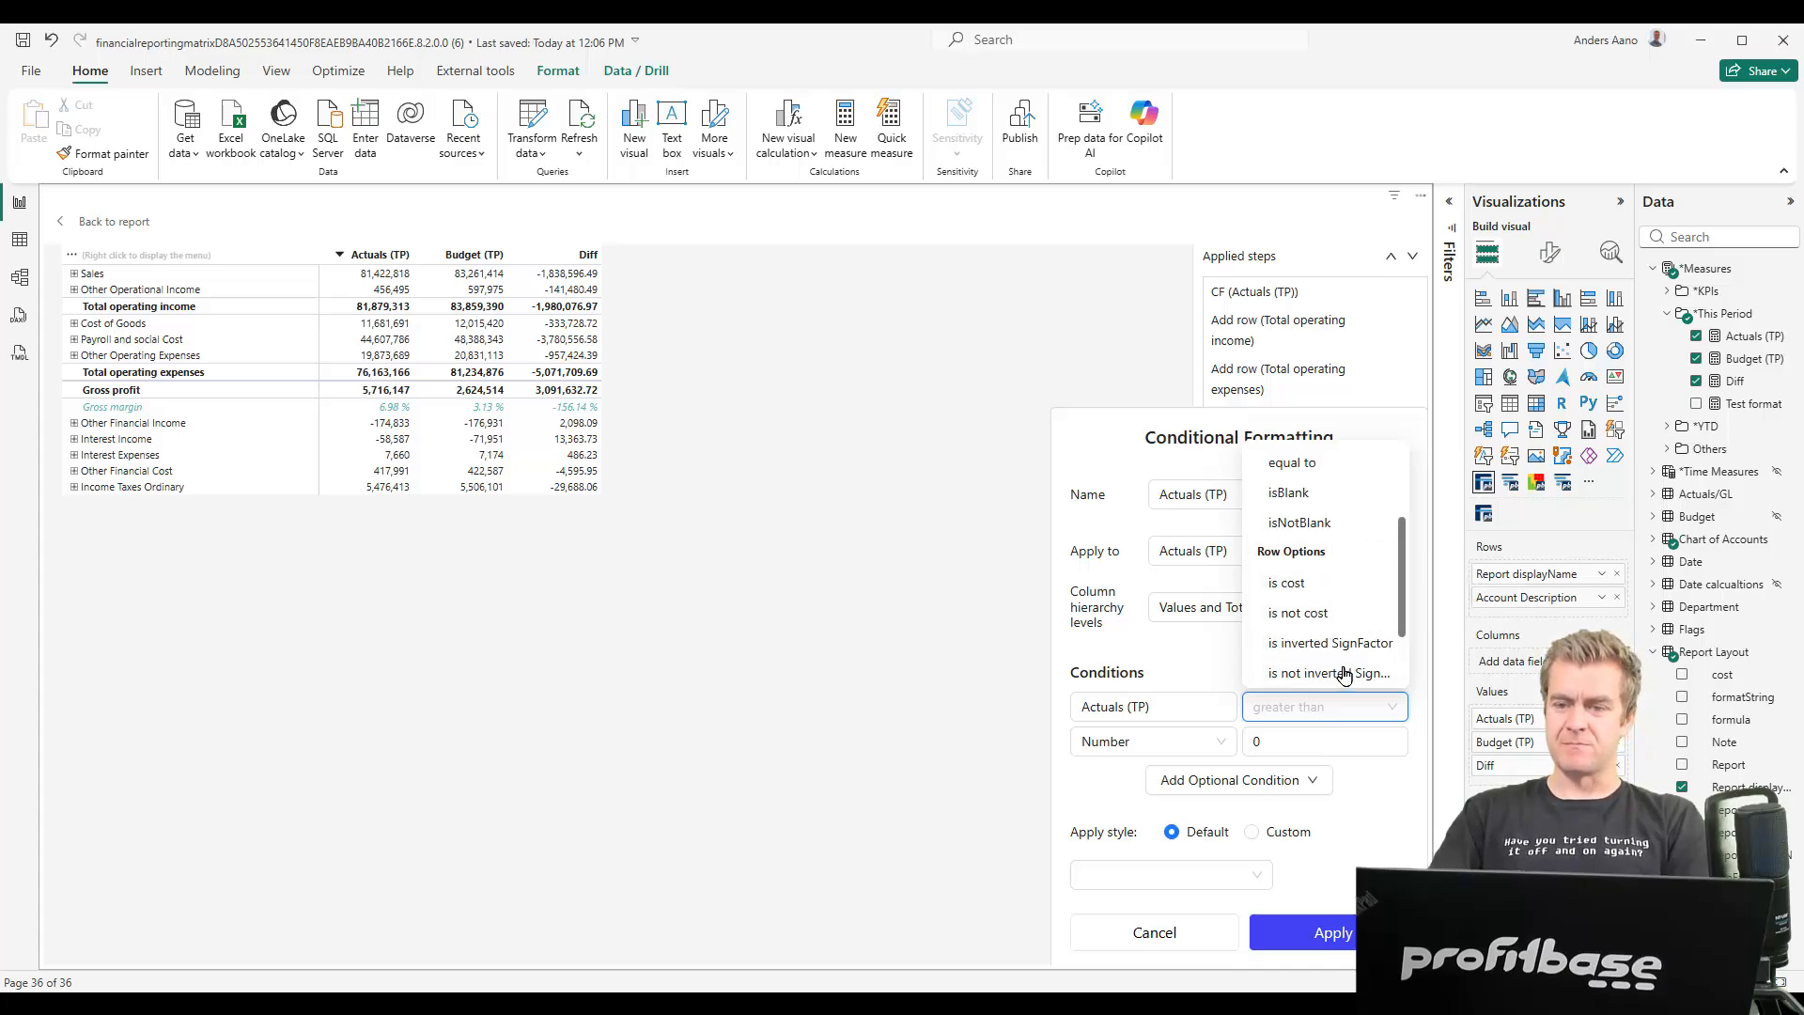
click(1321, 592)
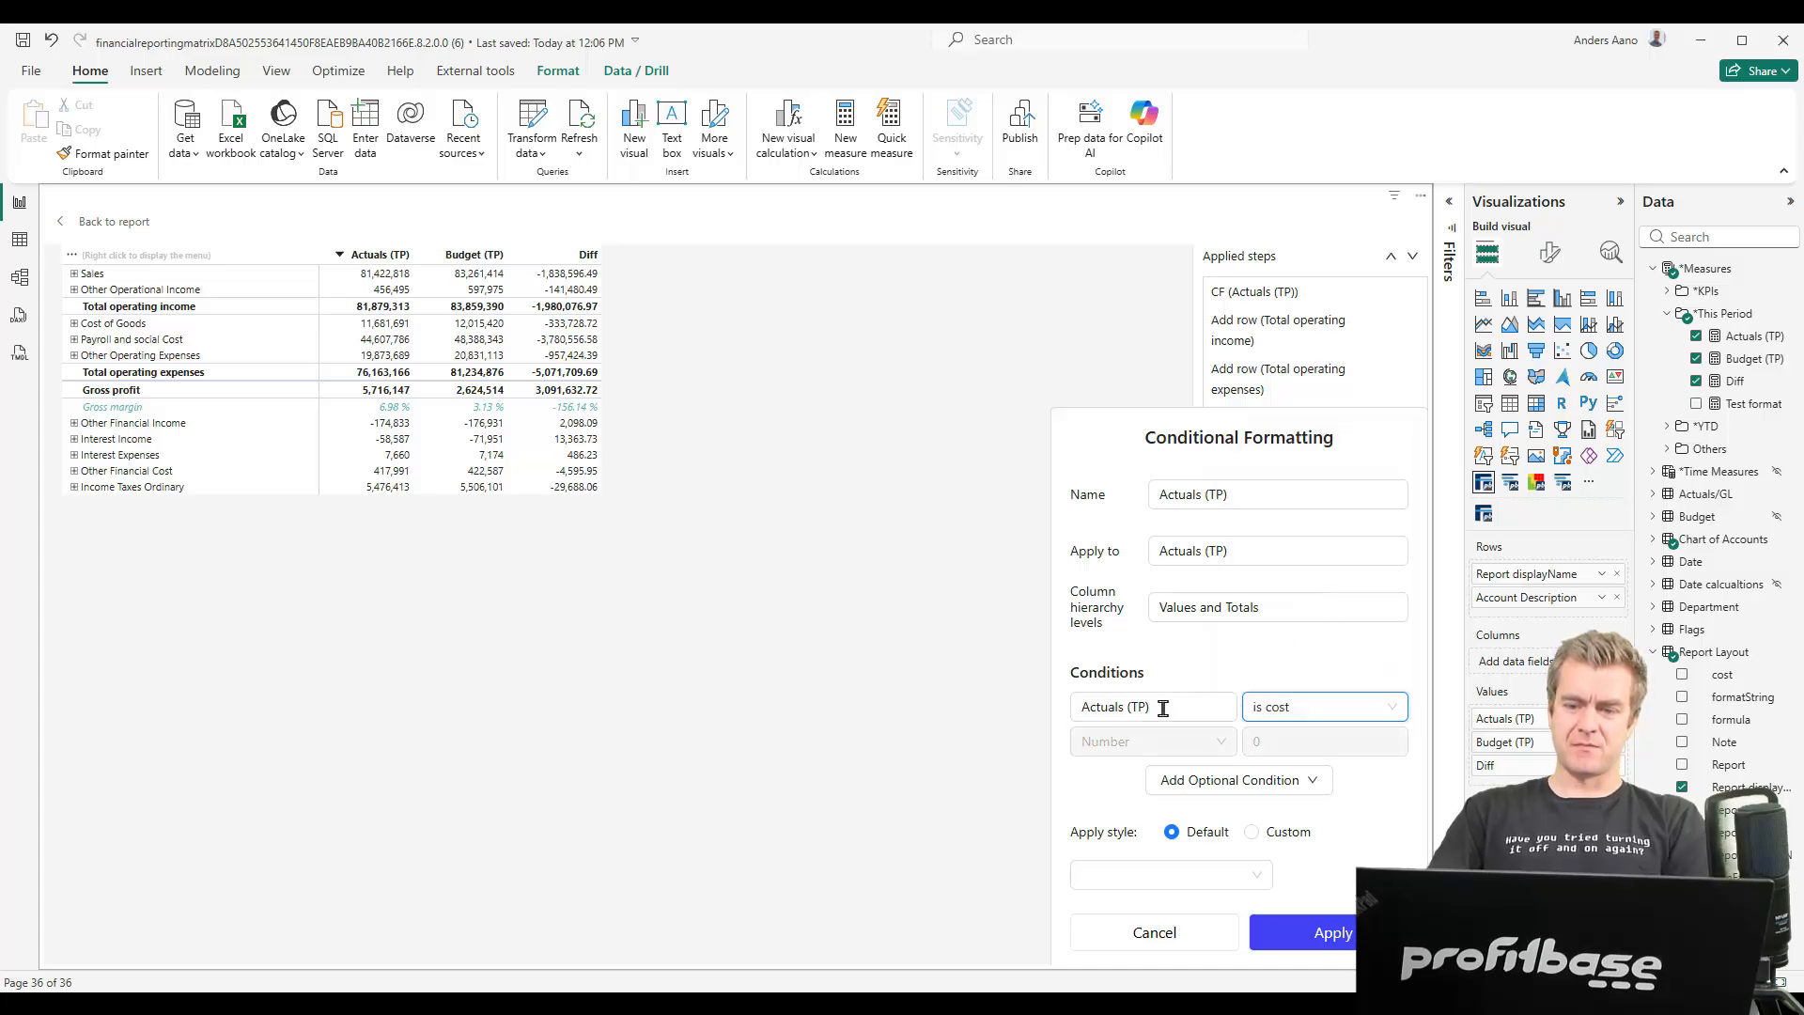
Add an AND condition to the rule requiring Actuals (TP) greater than the number 0
click(1397, 829)
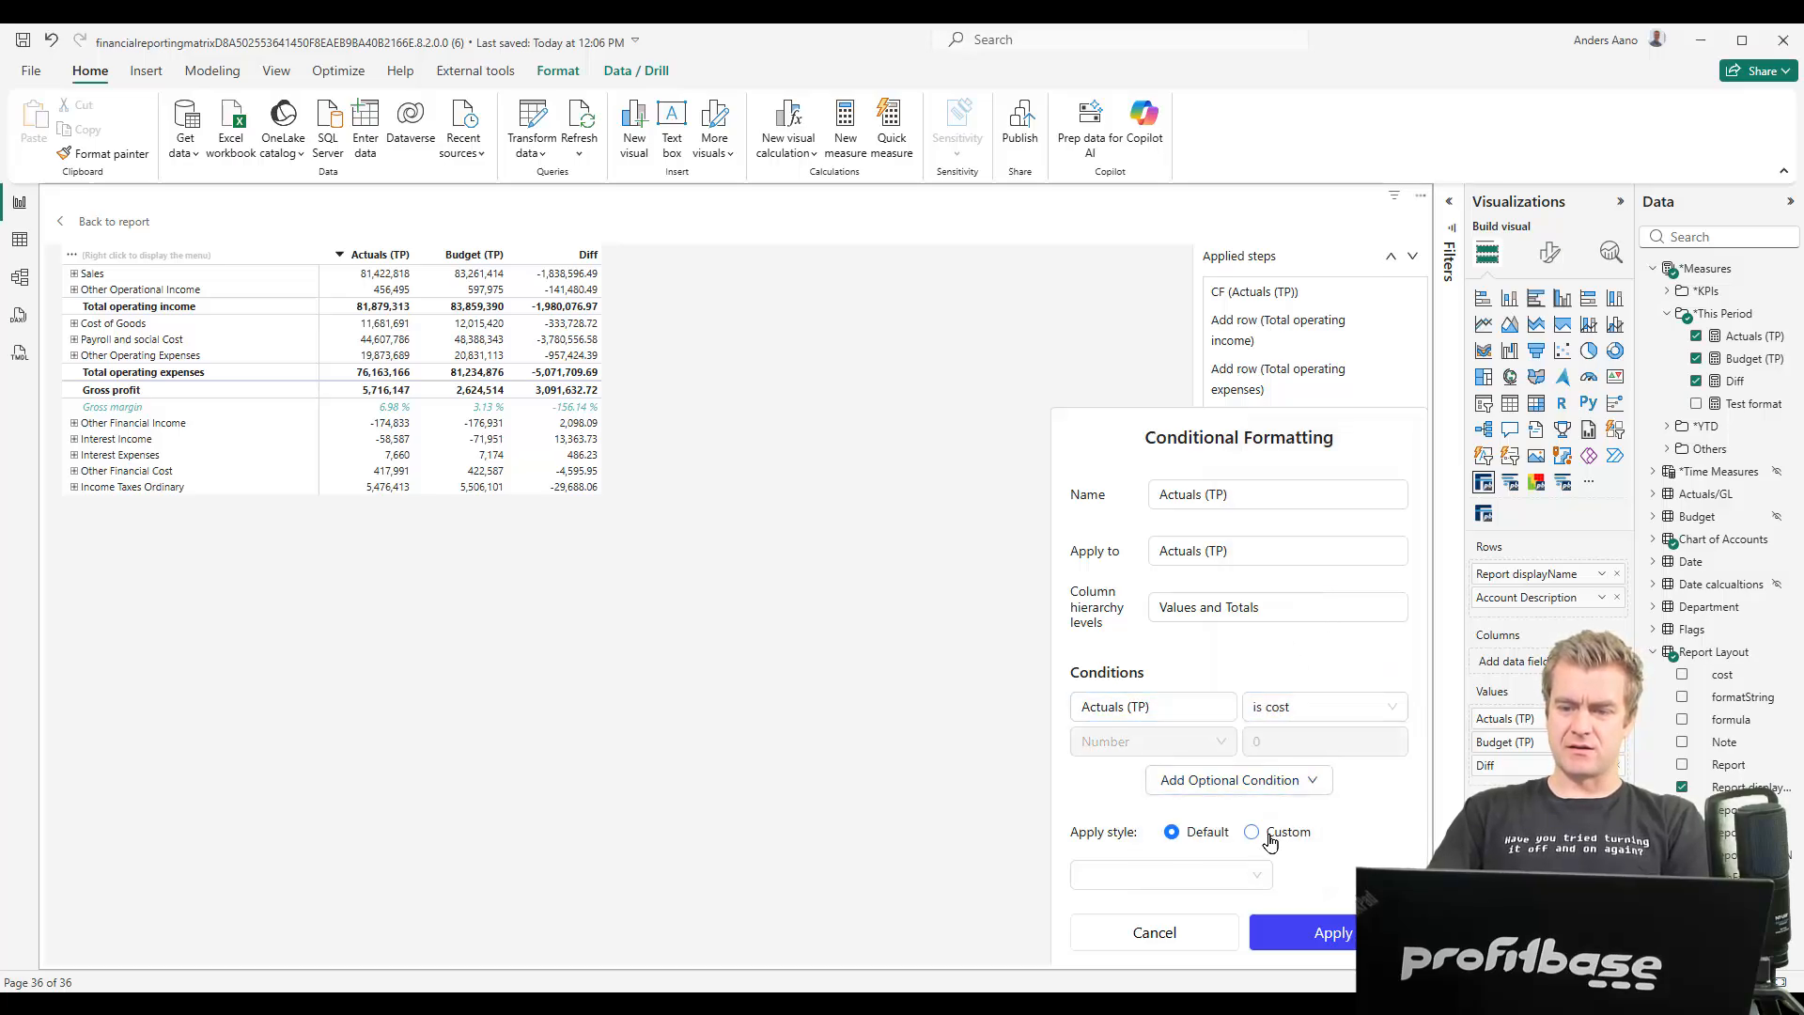
mouse_move(1288, 783)
click(1280, 817)
click(1172, 742)
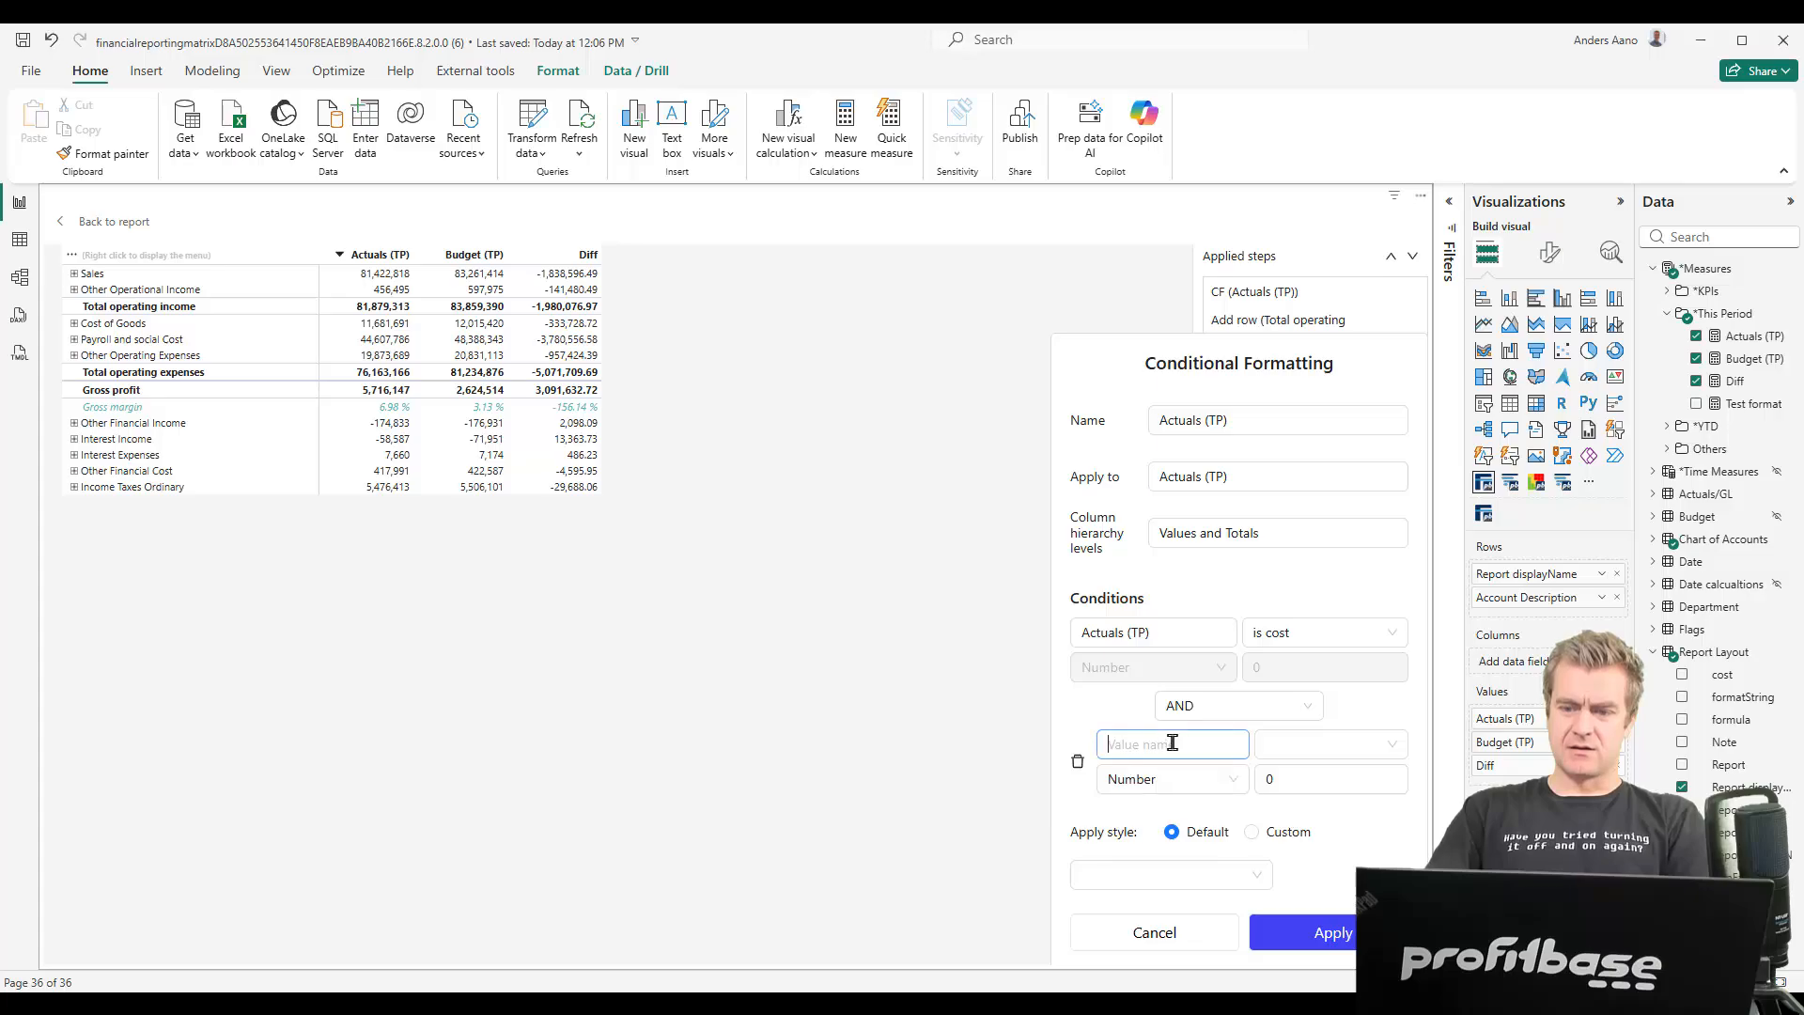
click(1148, 782)
click(1339, 747)
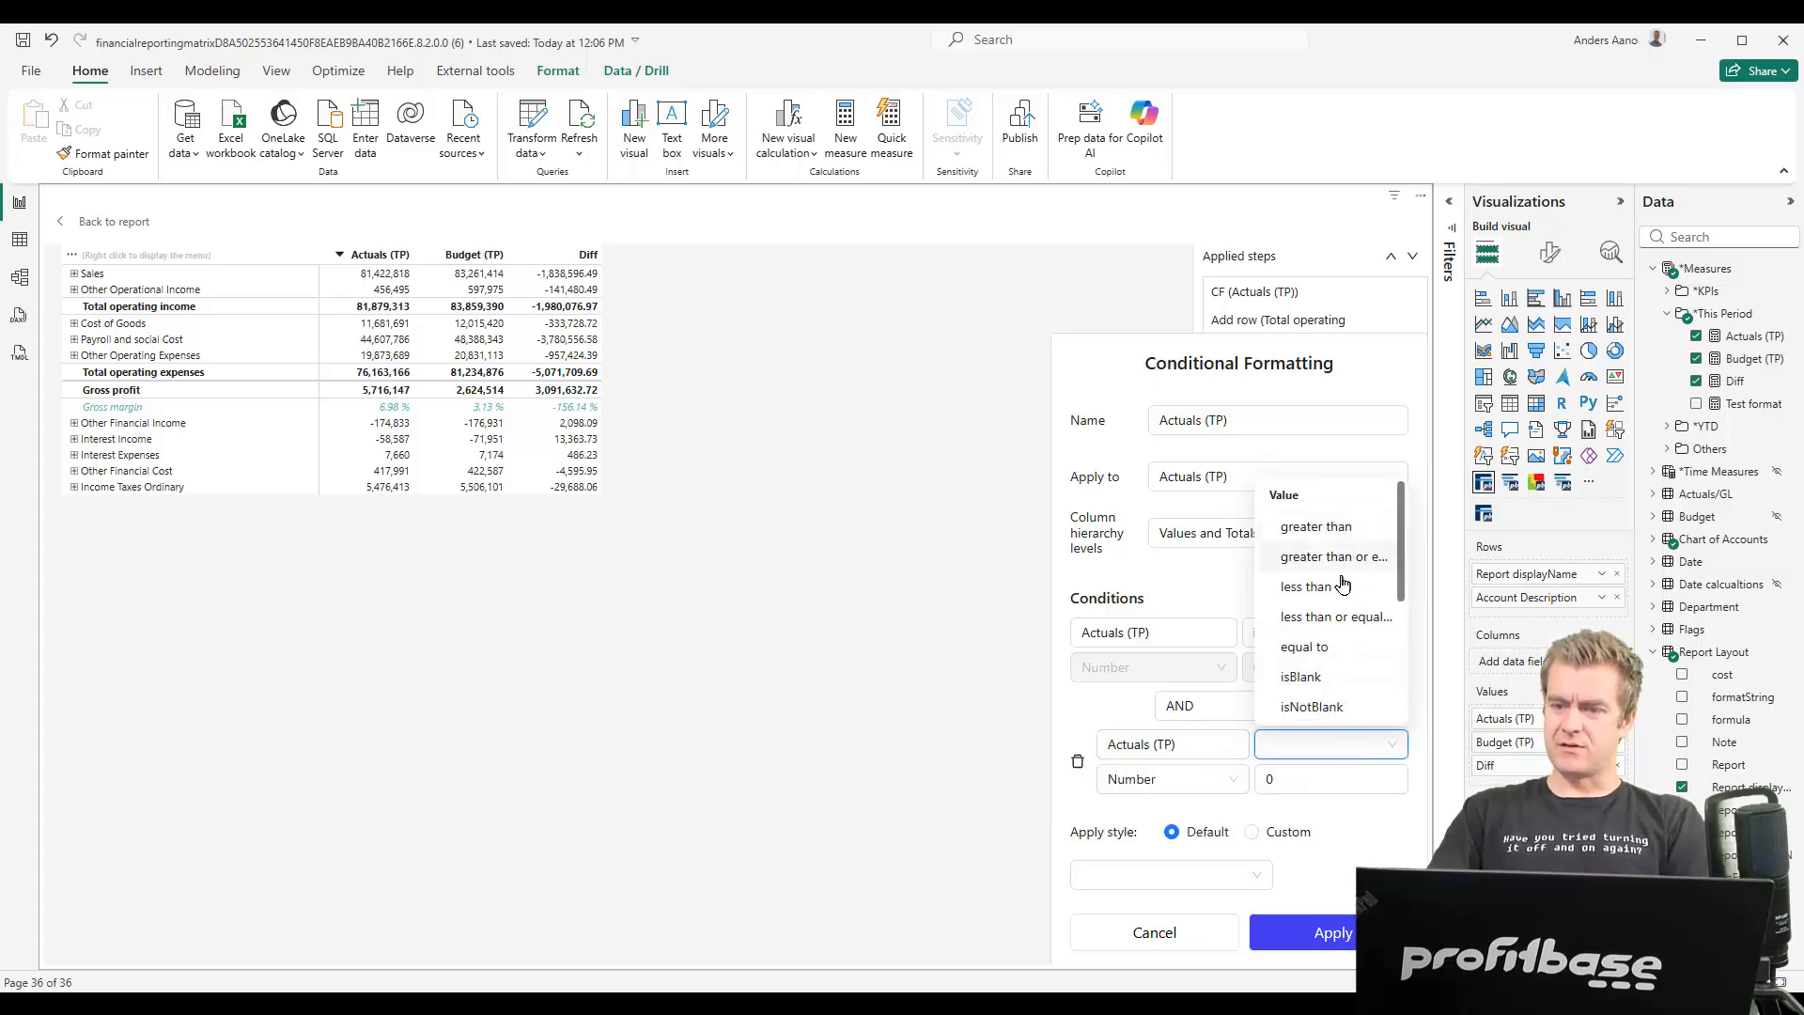
click(1314, 526)
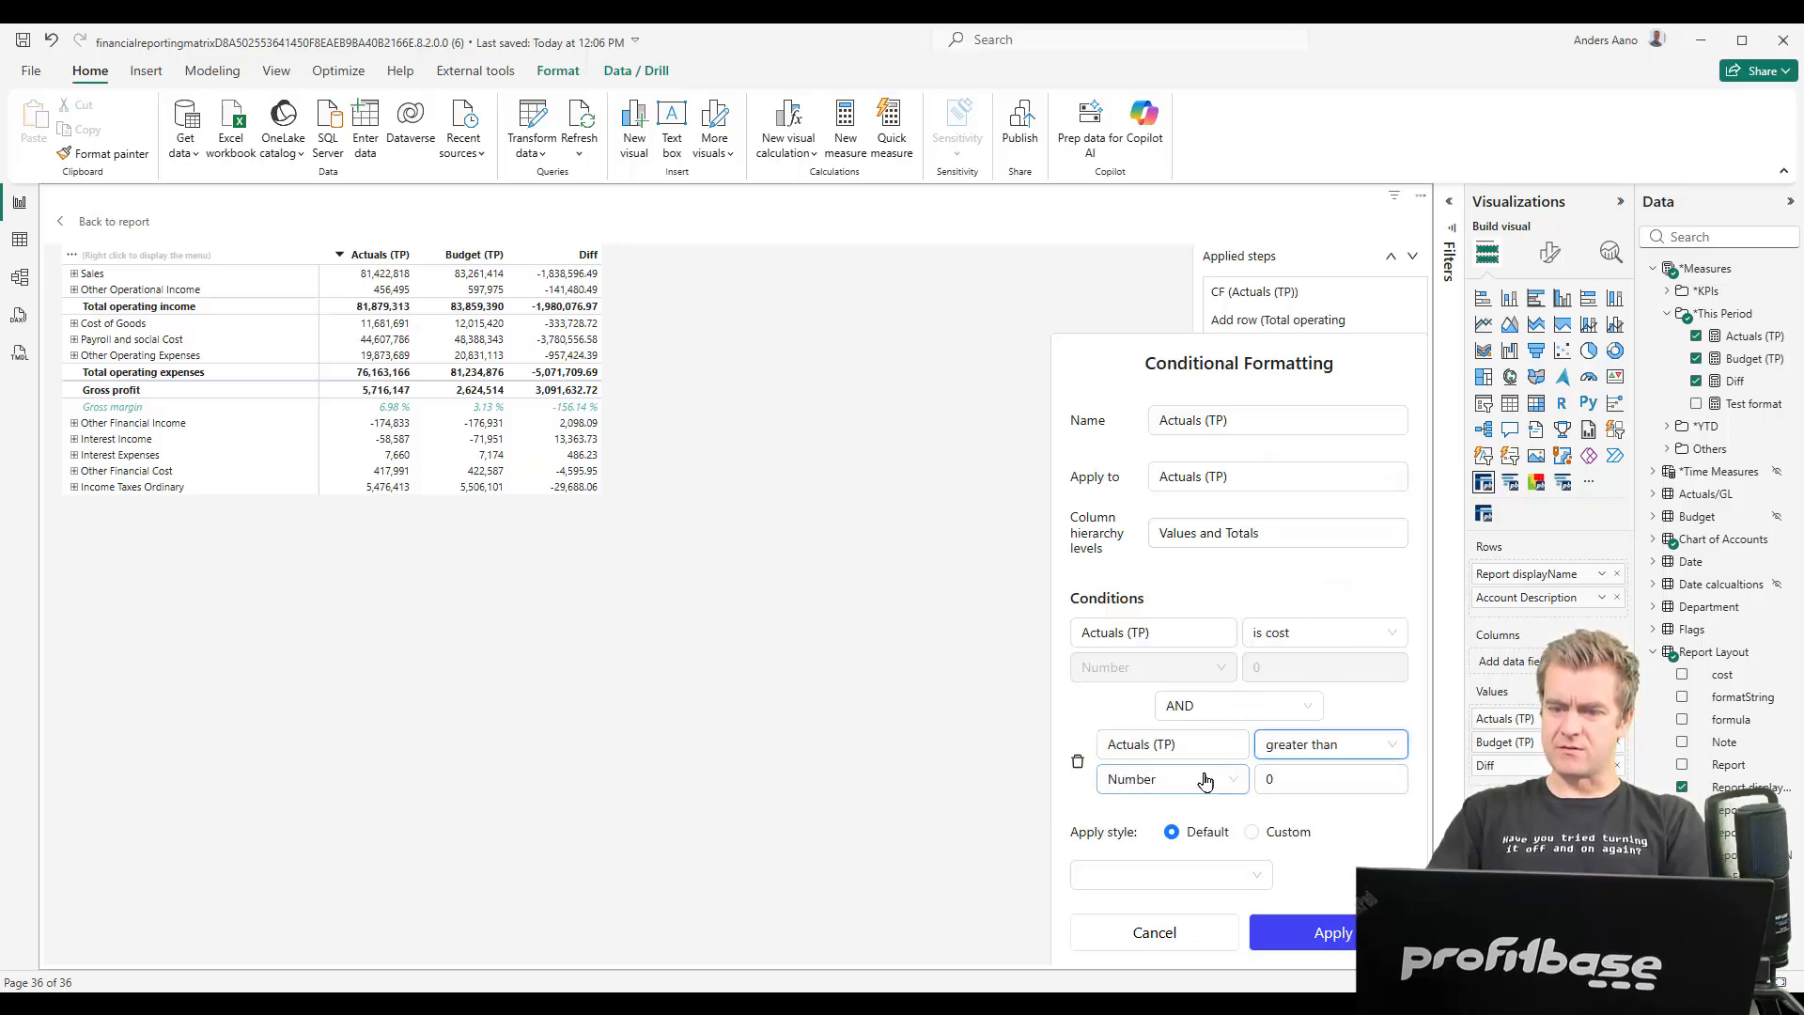
Give the rule a custom style with a red background fill and apply it
click(1253, 832)
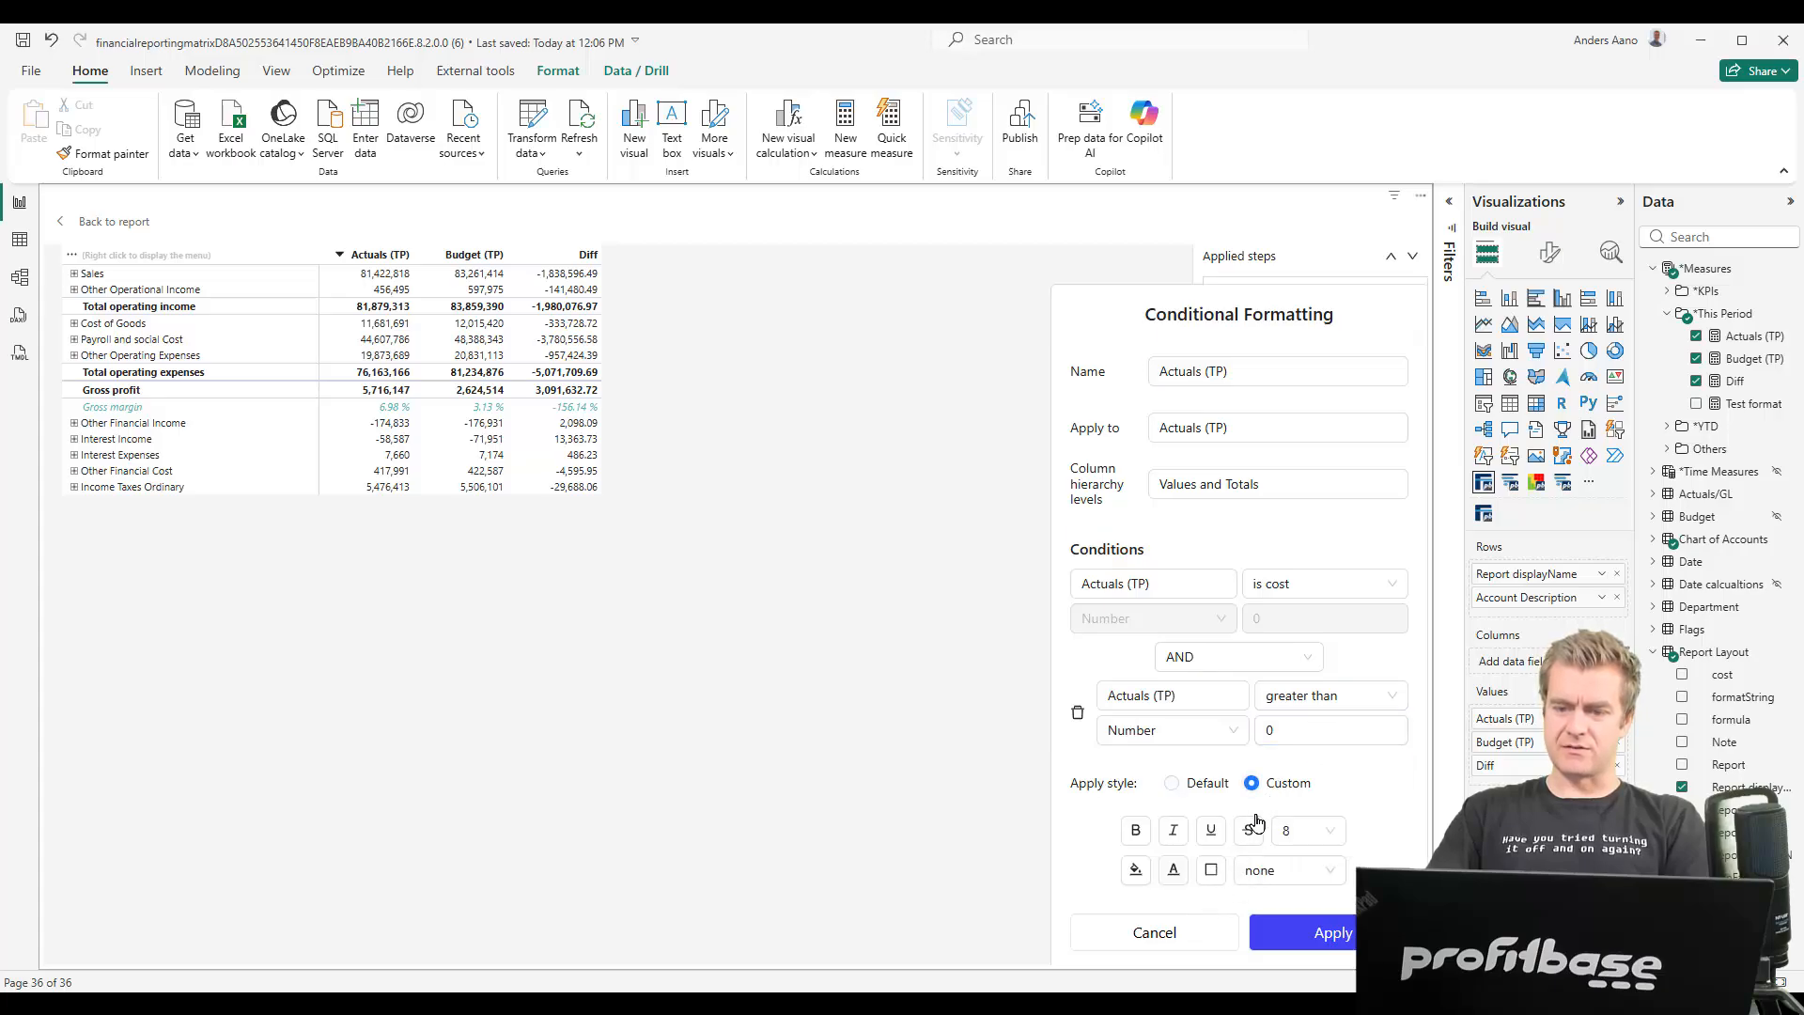
click(1136, 870)
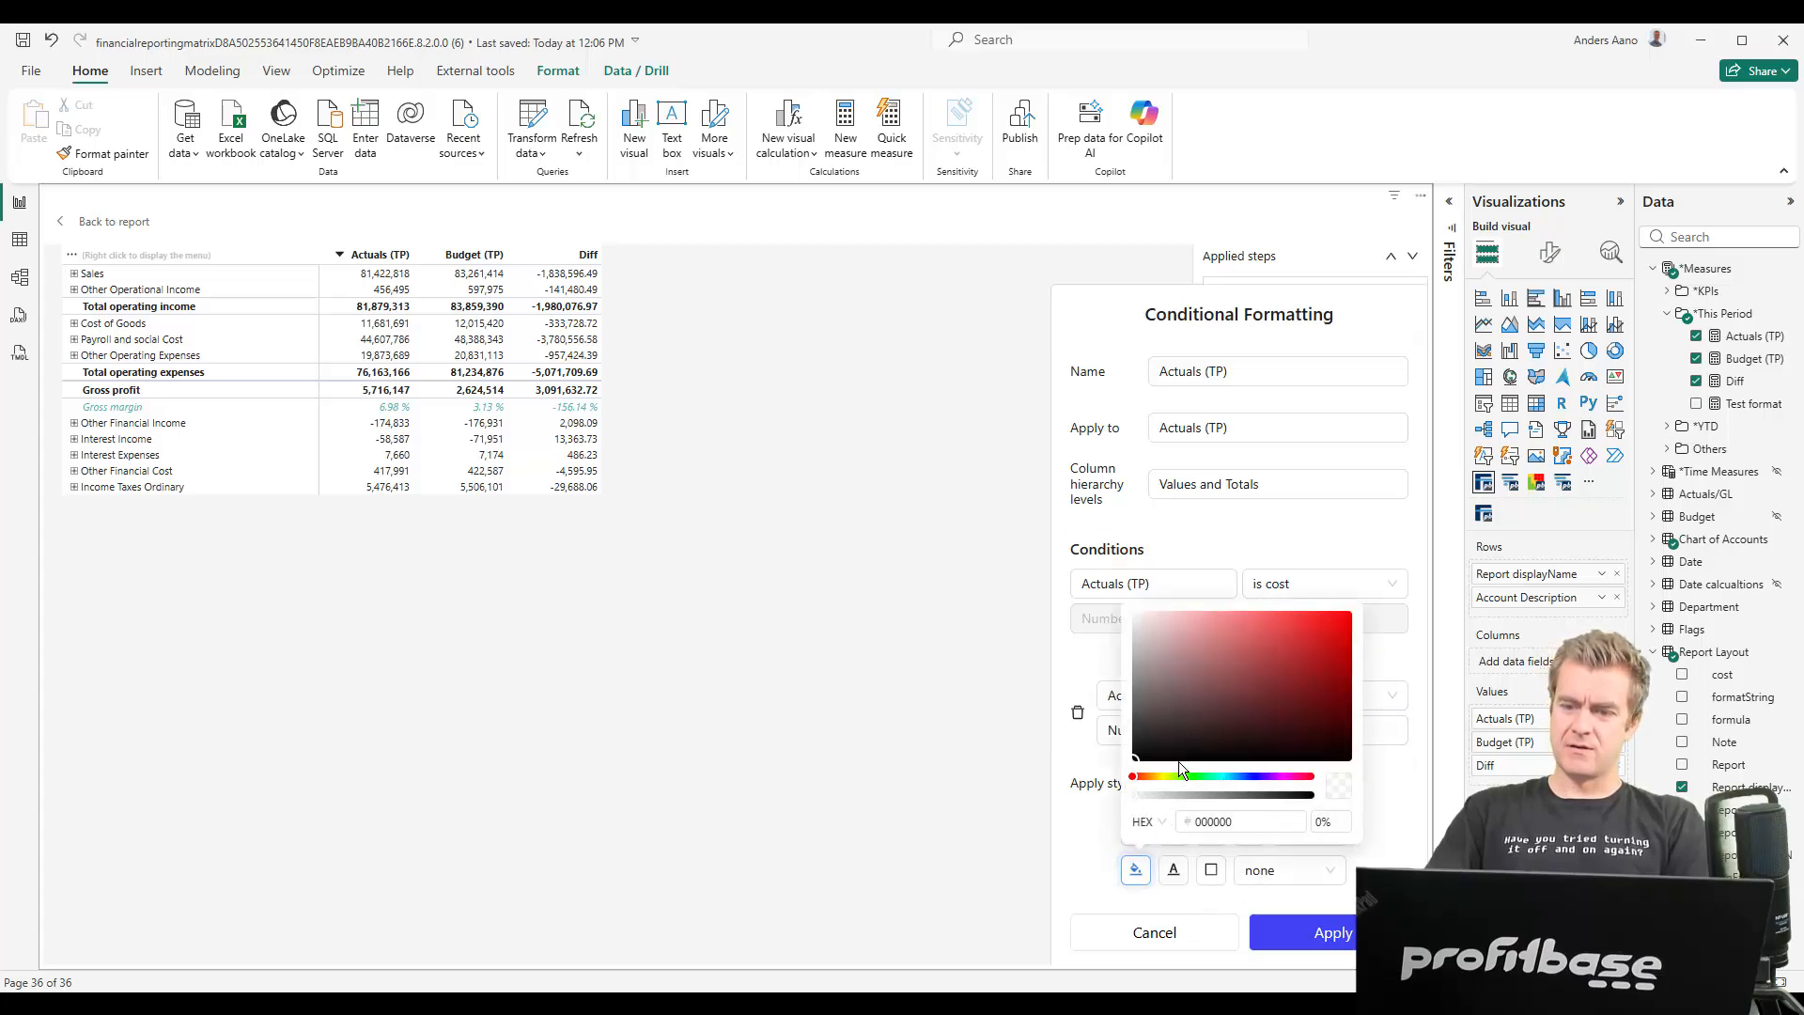
click(1409, 829)
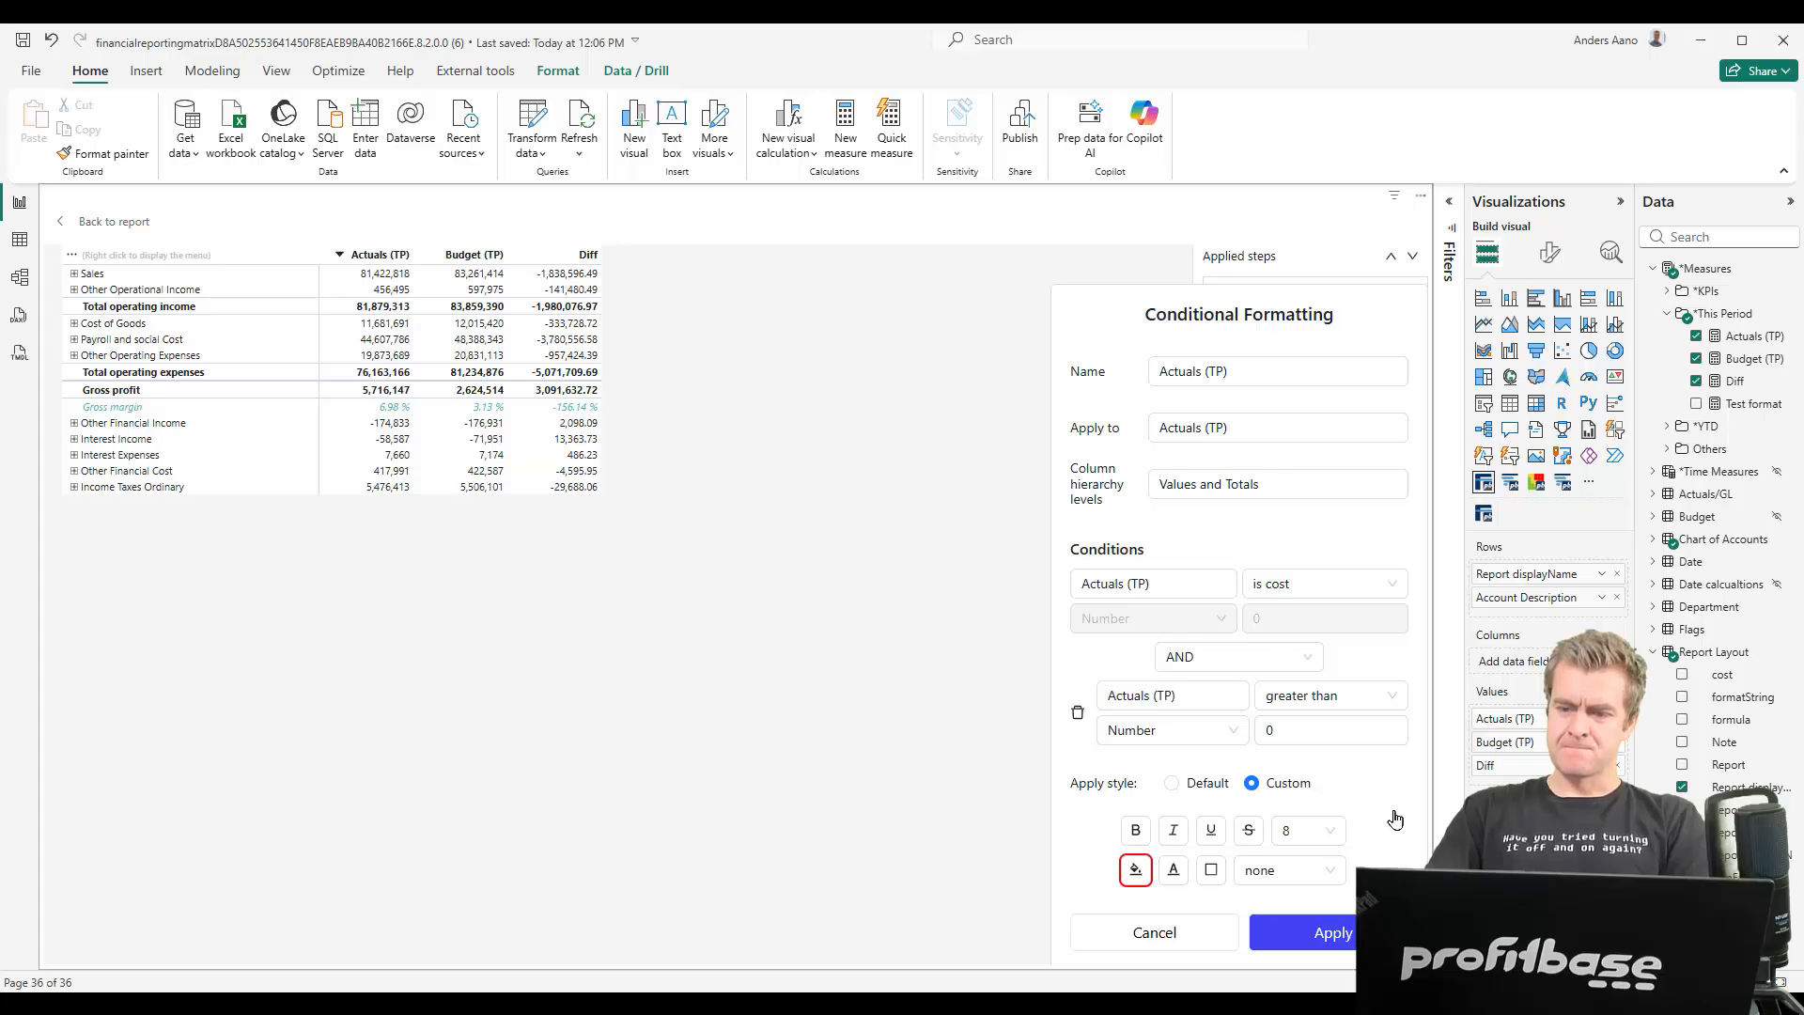
click(1333, 933)
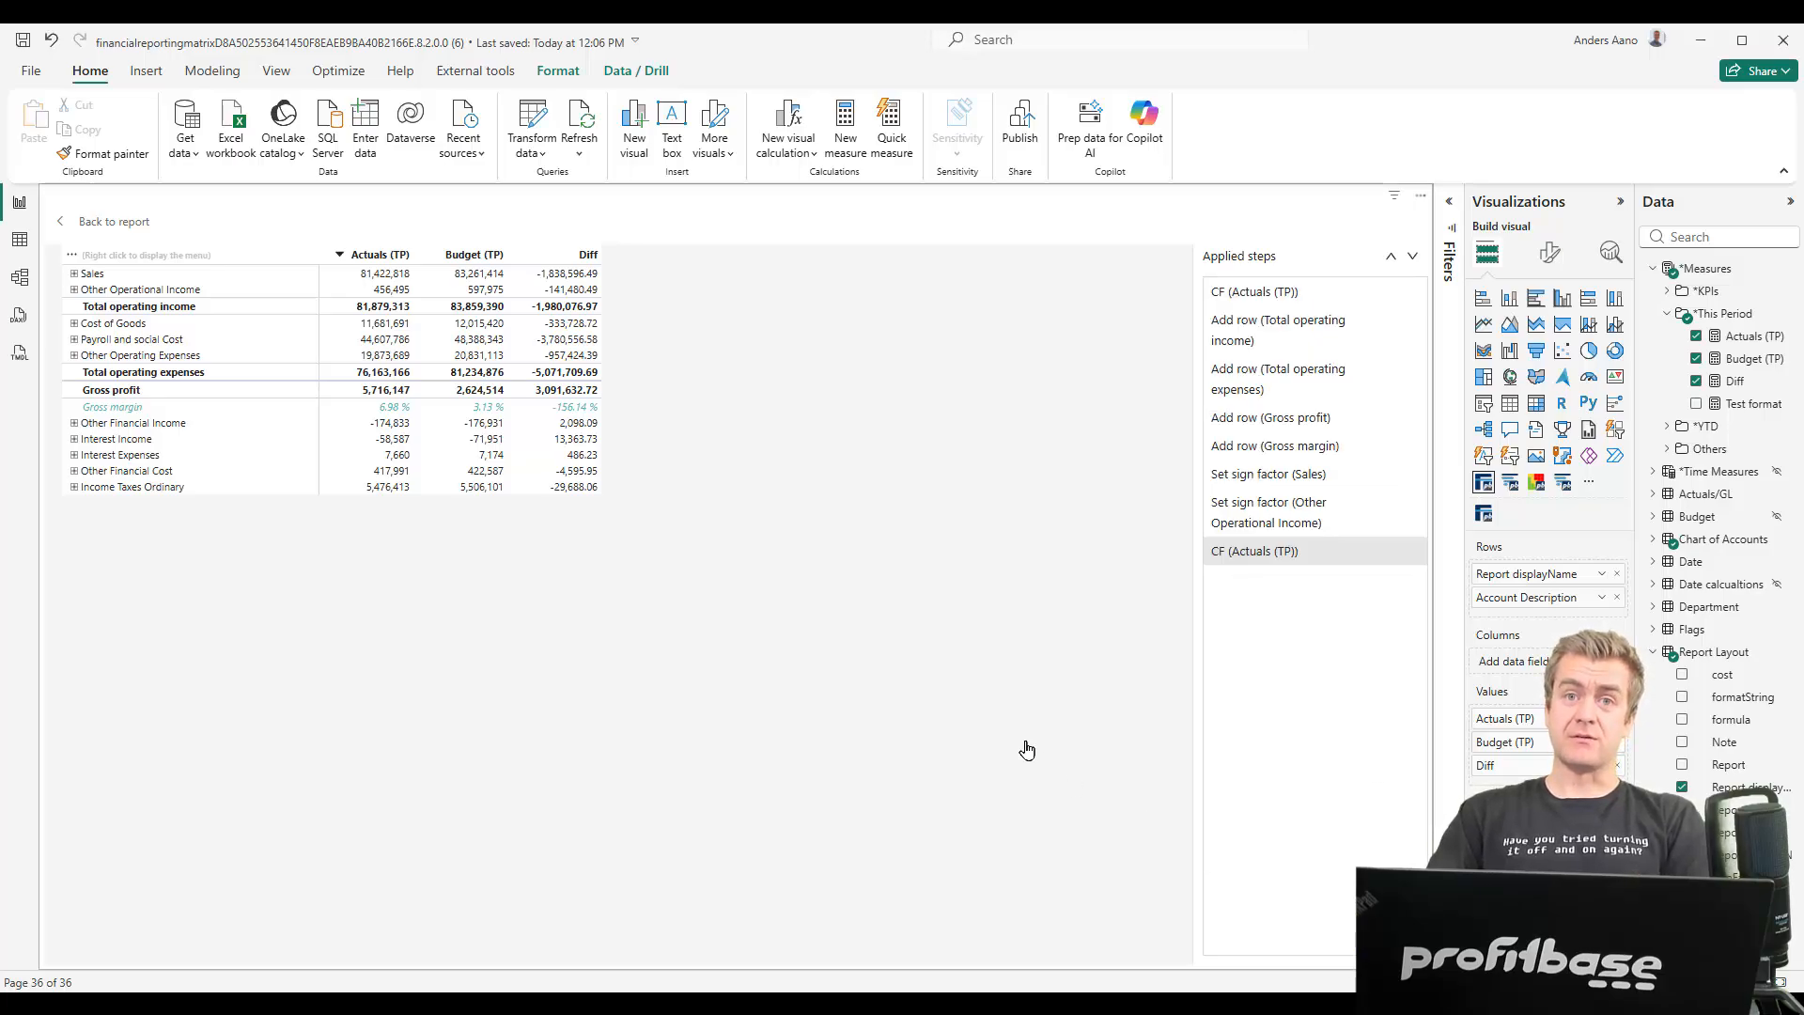
Set row options on the Cost of Goods and Payroll and social Cost rows with Is Cost enabled
right_click(103, 328)
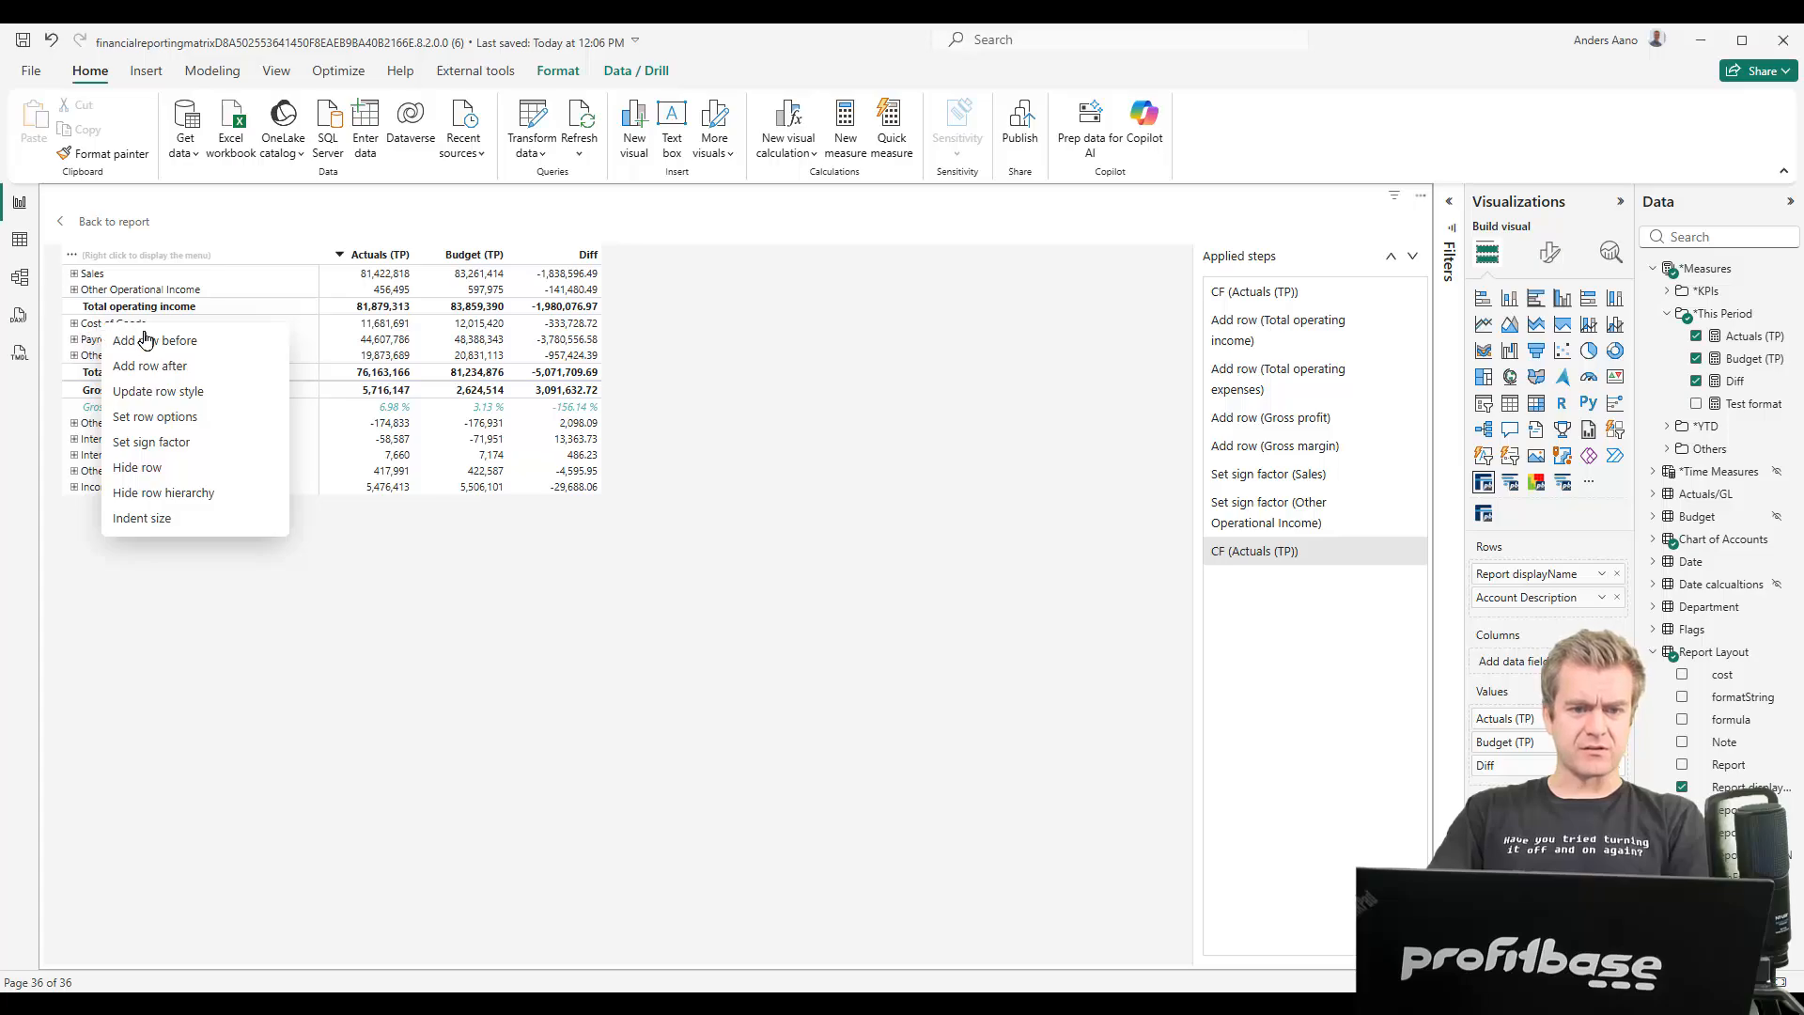
click(150, 416)
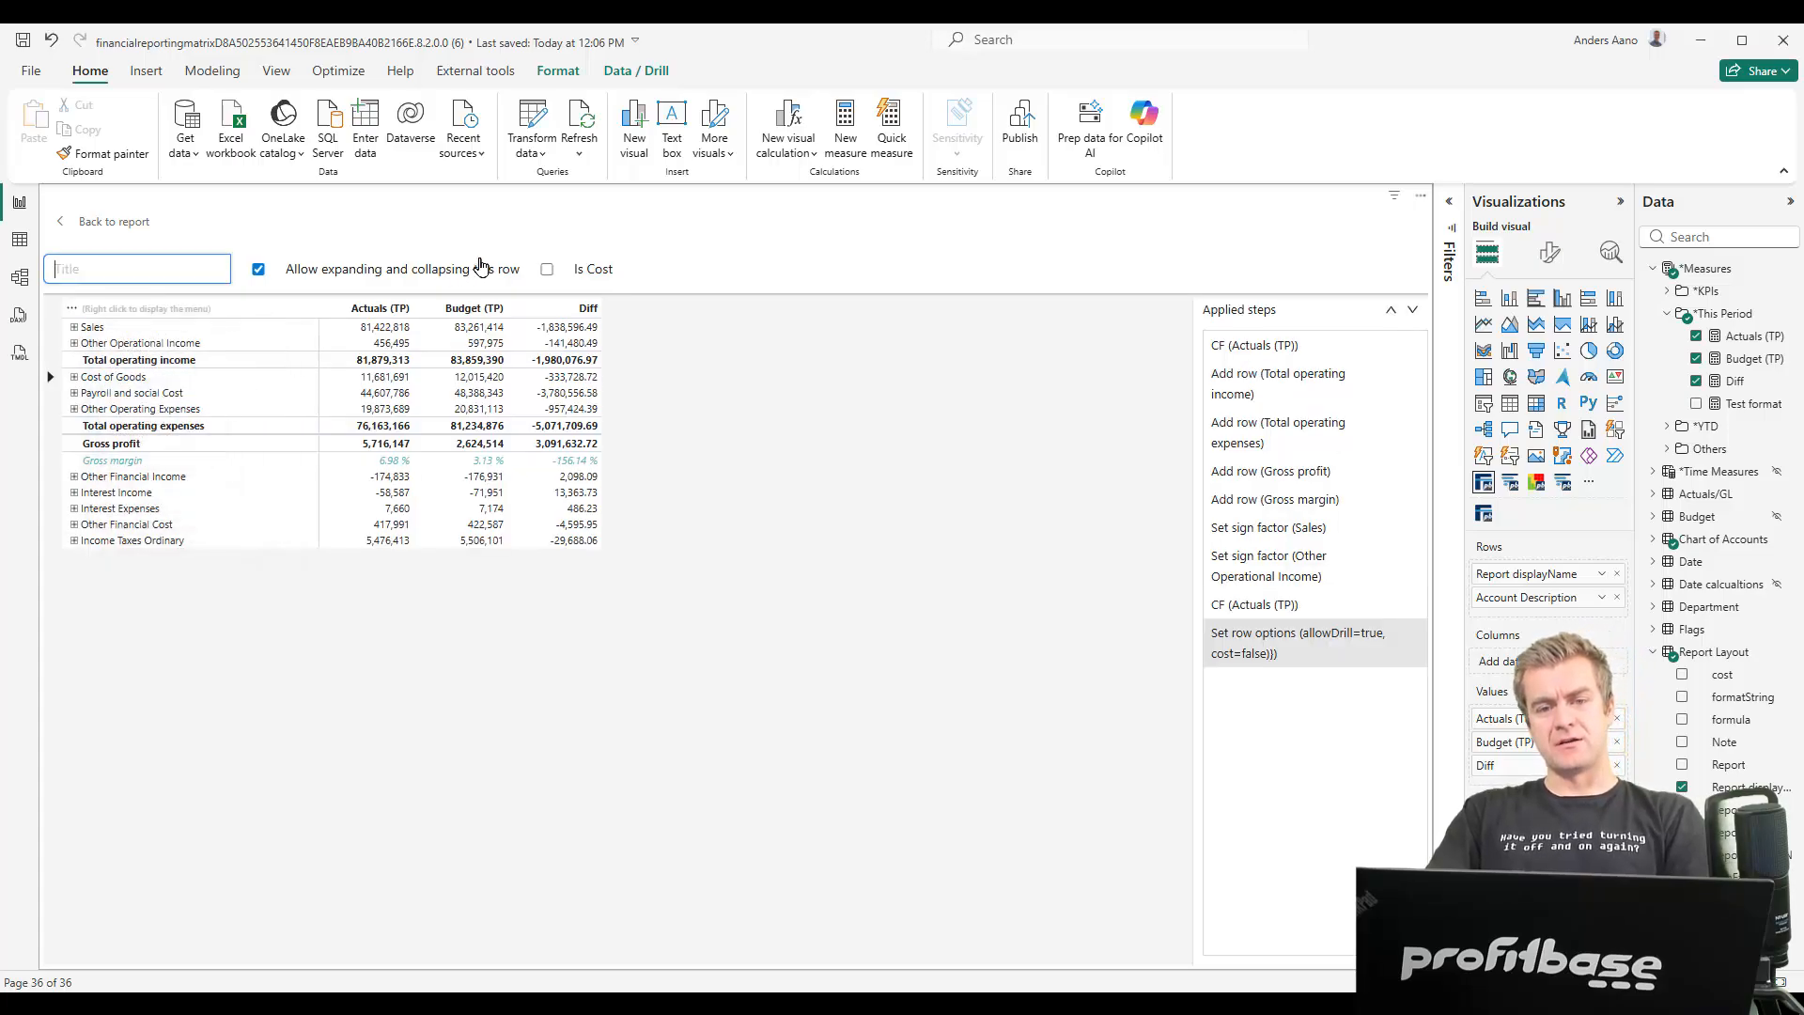
click(546, 271)
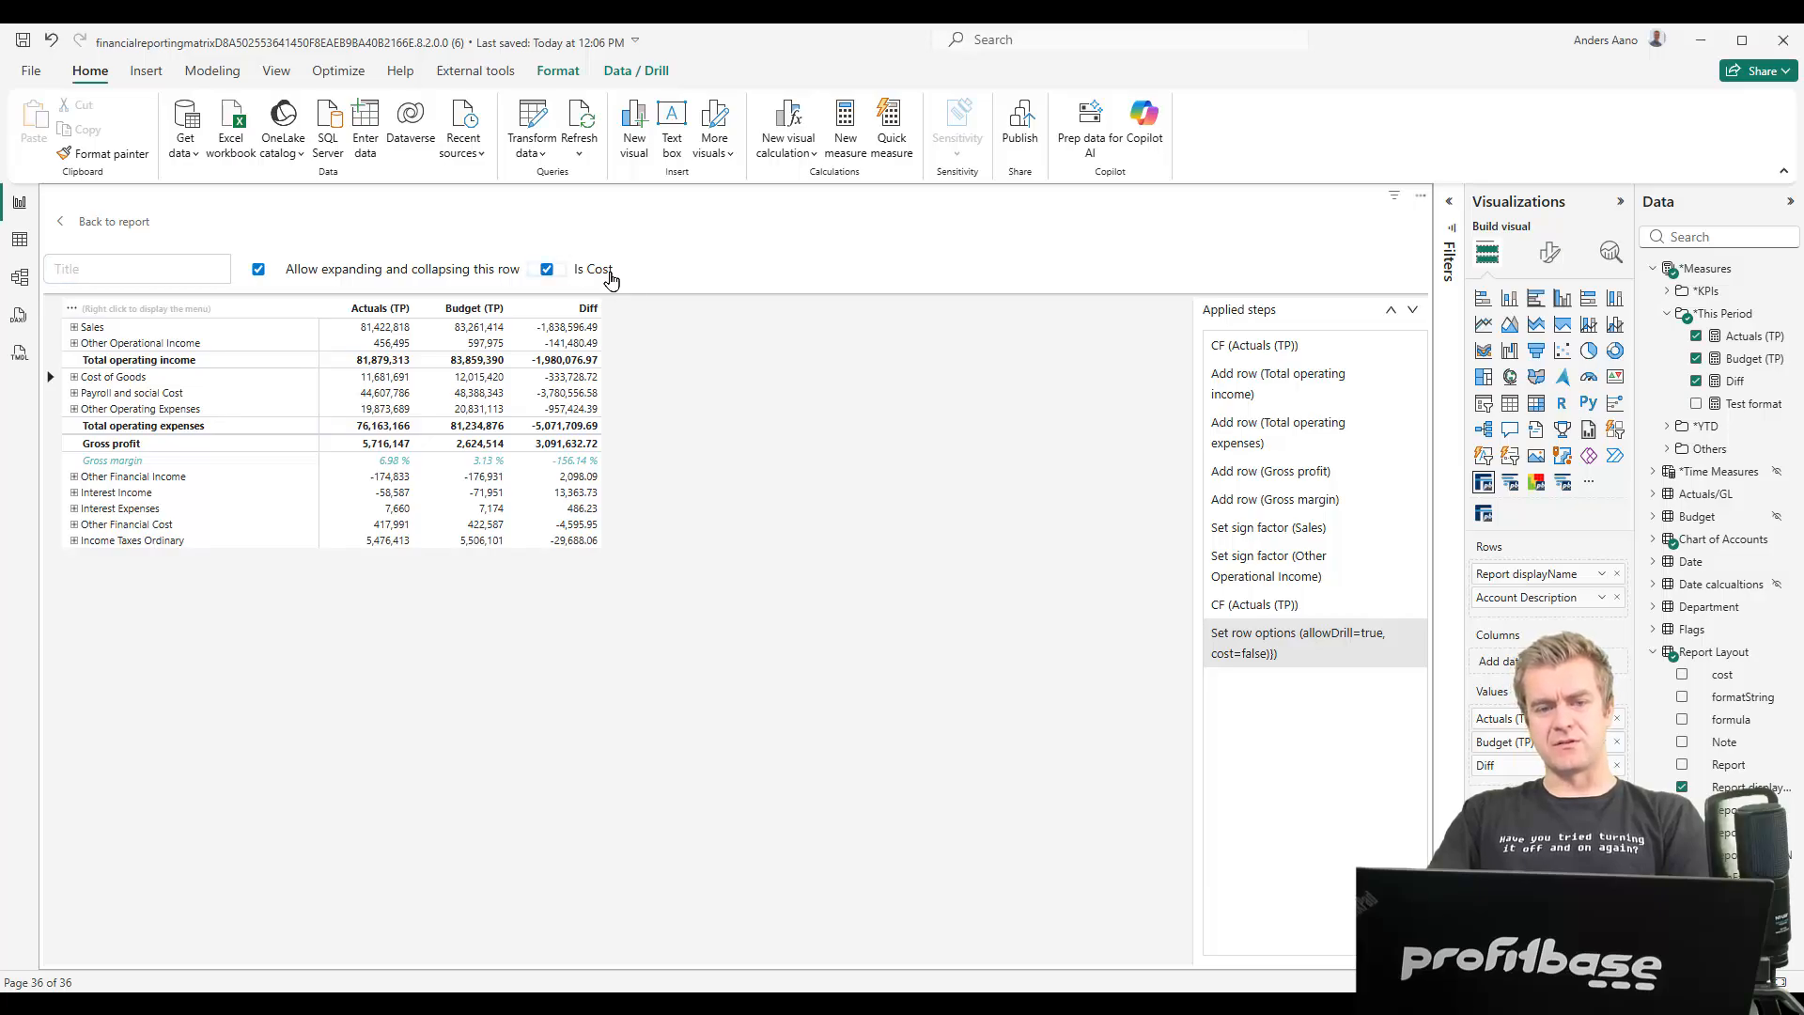
right_click(193, 440)
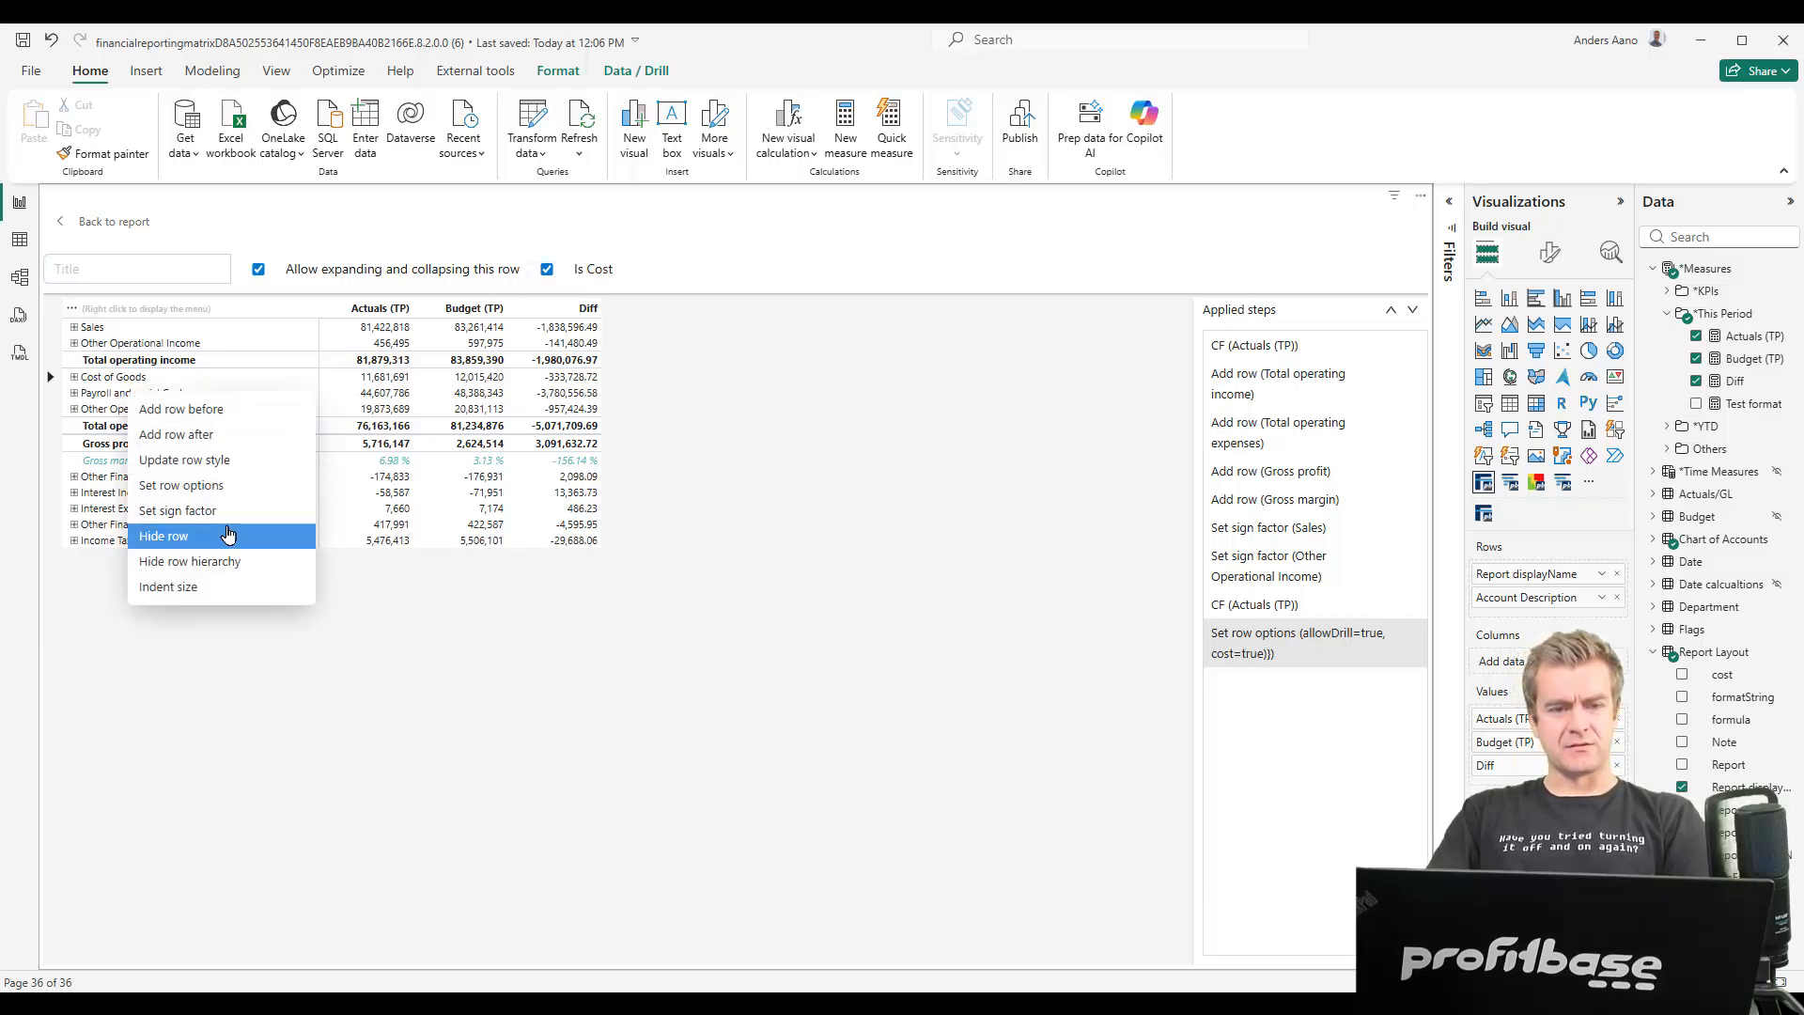
click(235, 484)
click(547, 269)
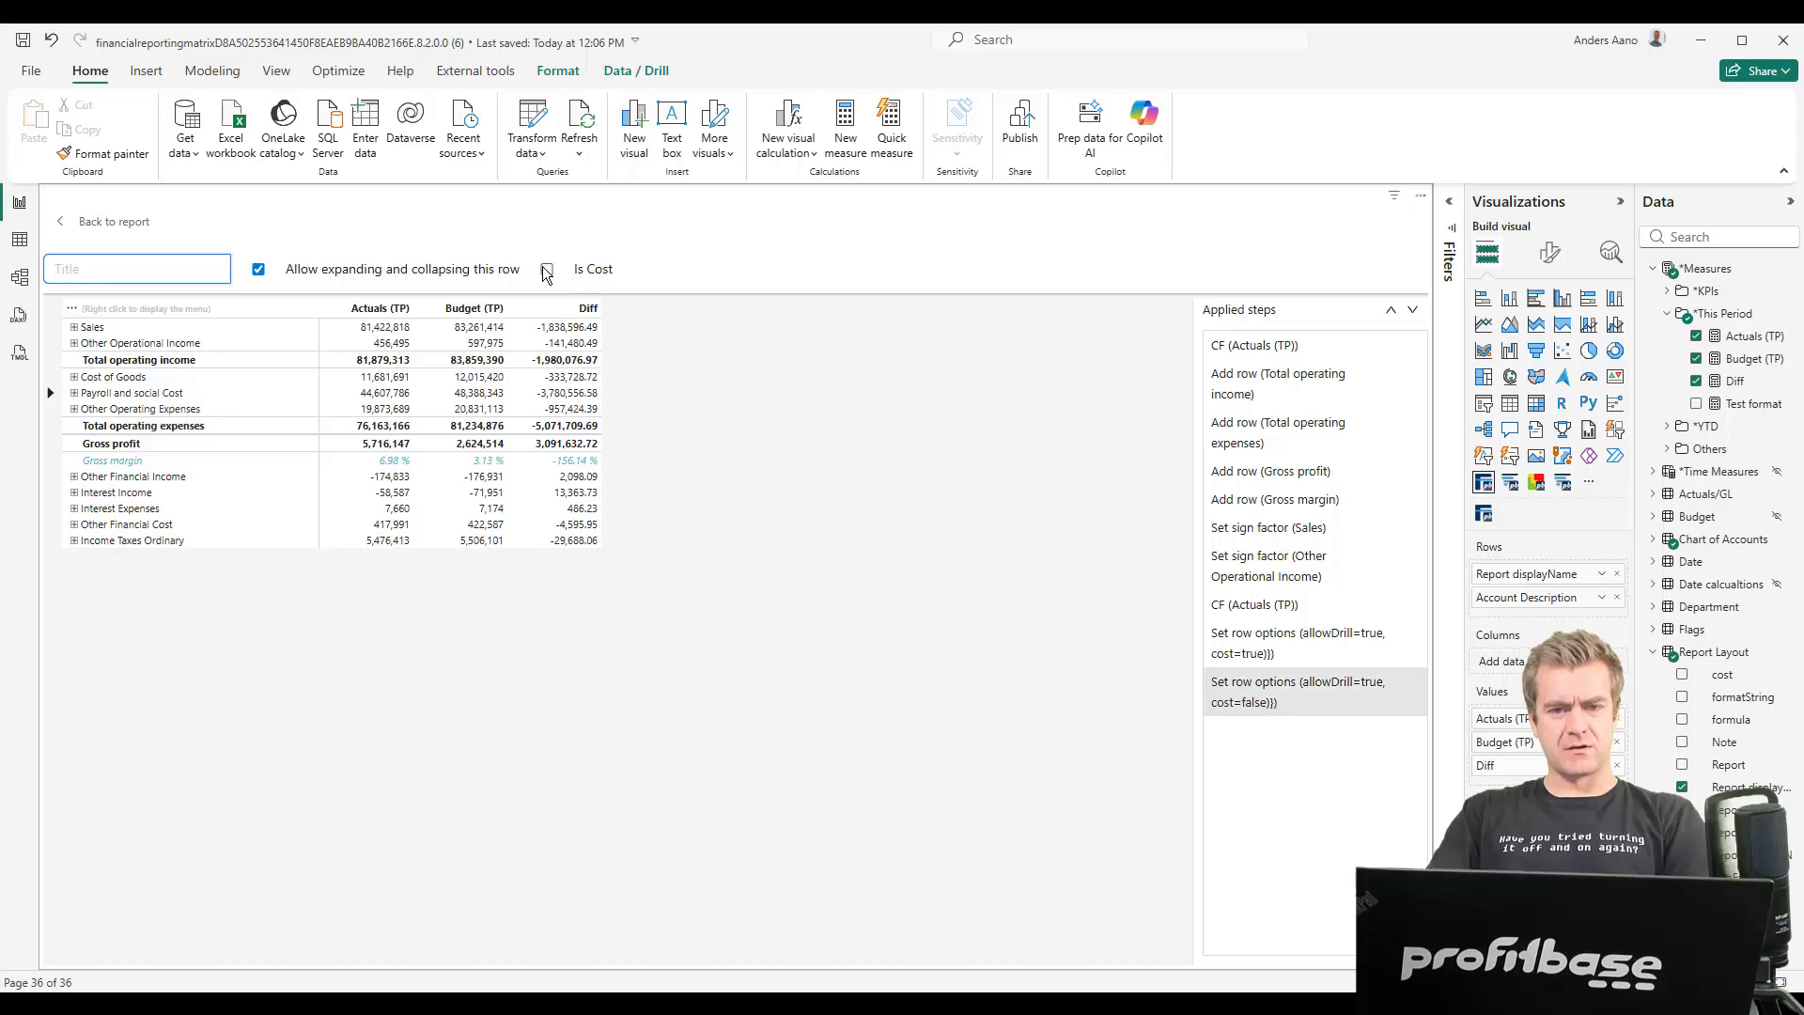
Set row options on the Other Operating Expenses row with Is Cost enabled
right_click(129, 421)
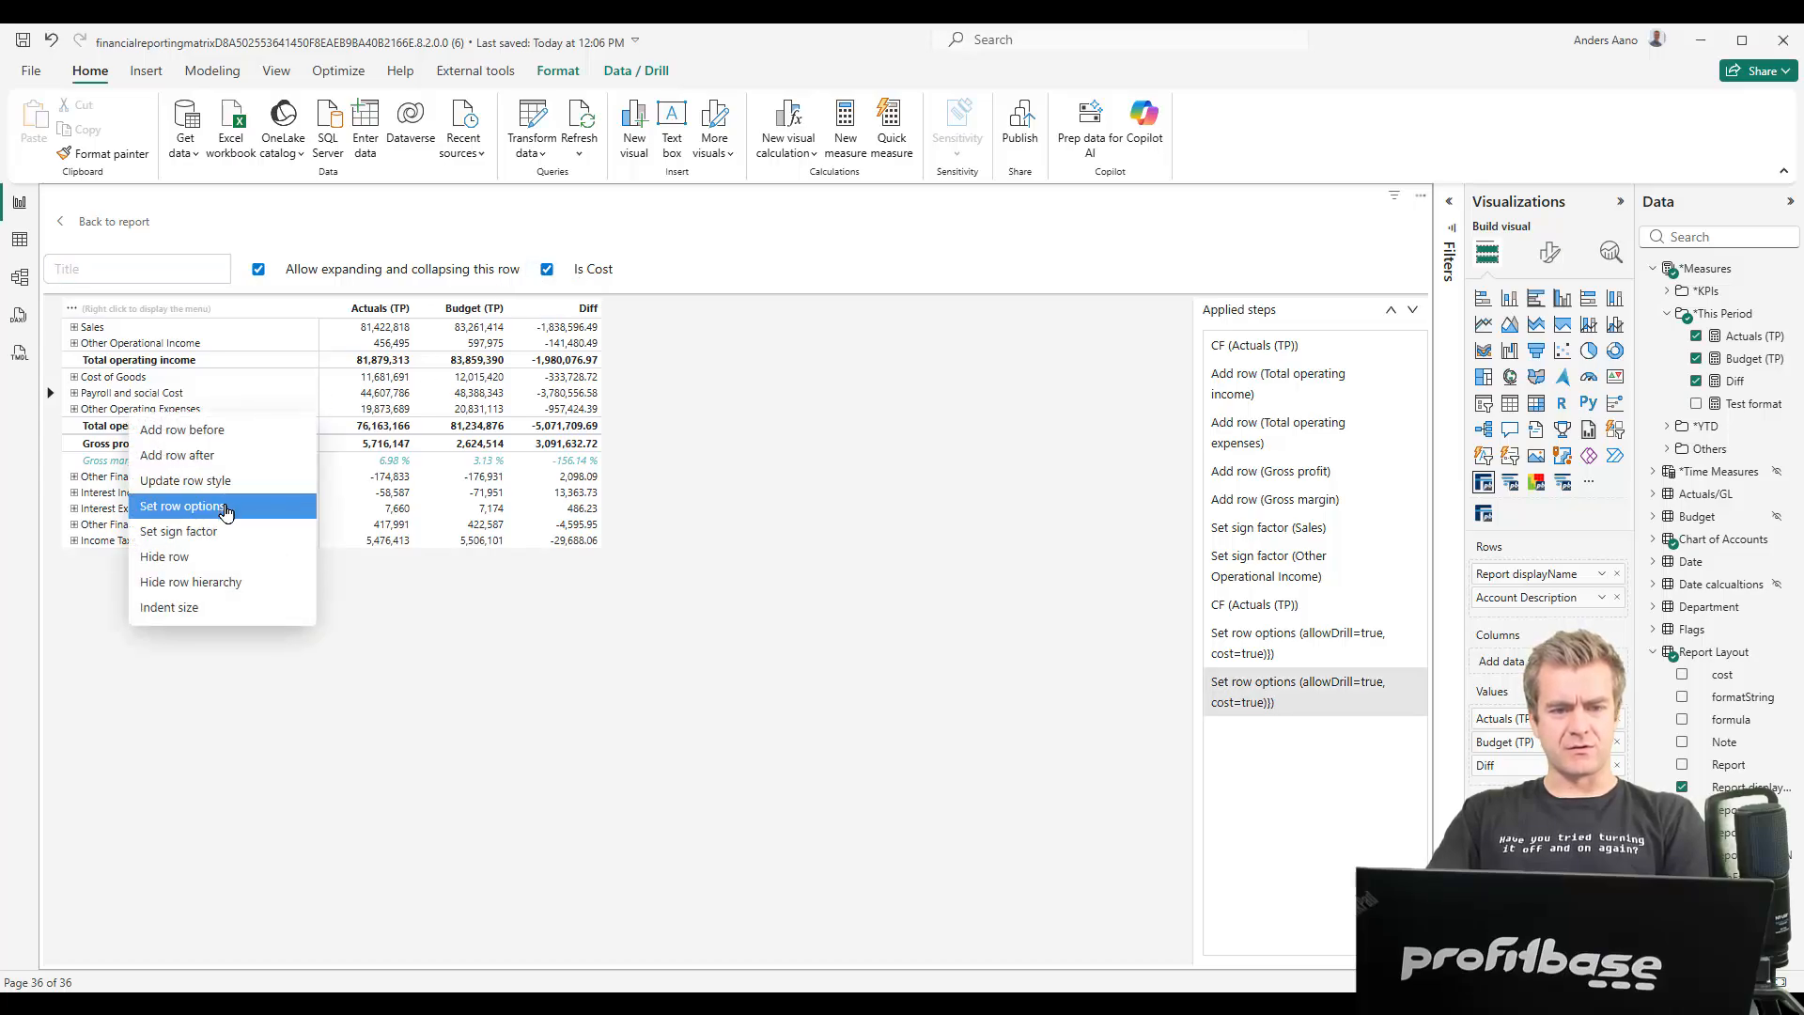
click(241, 508)
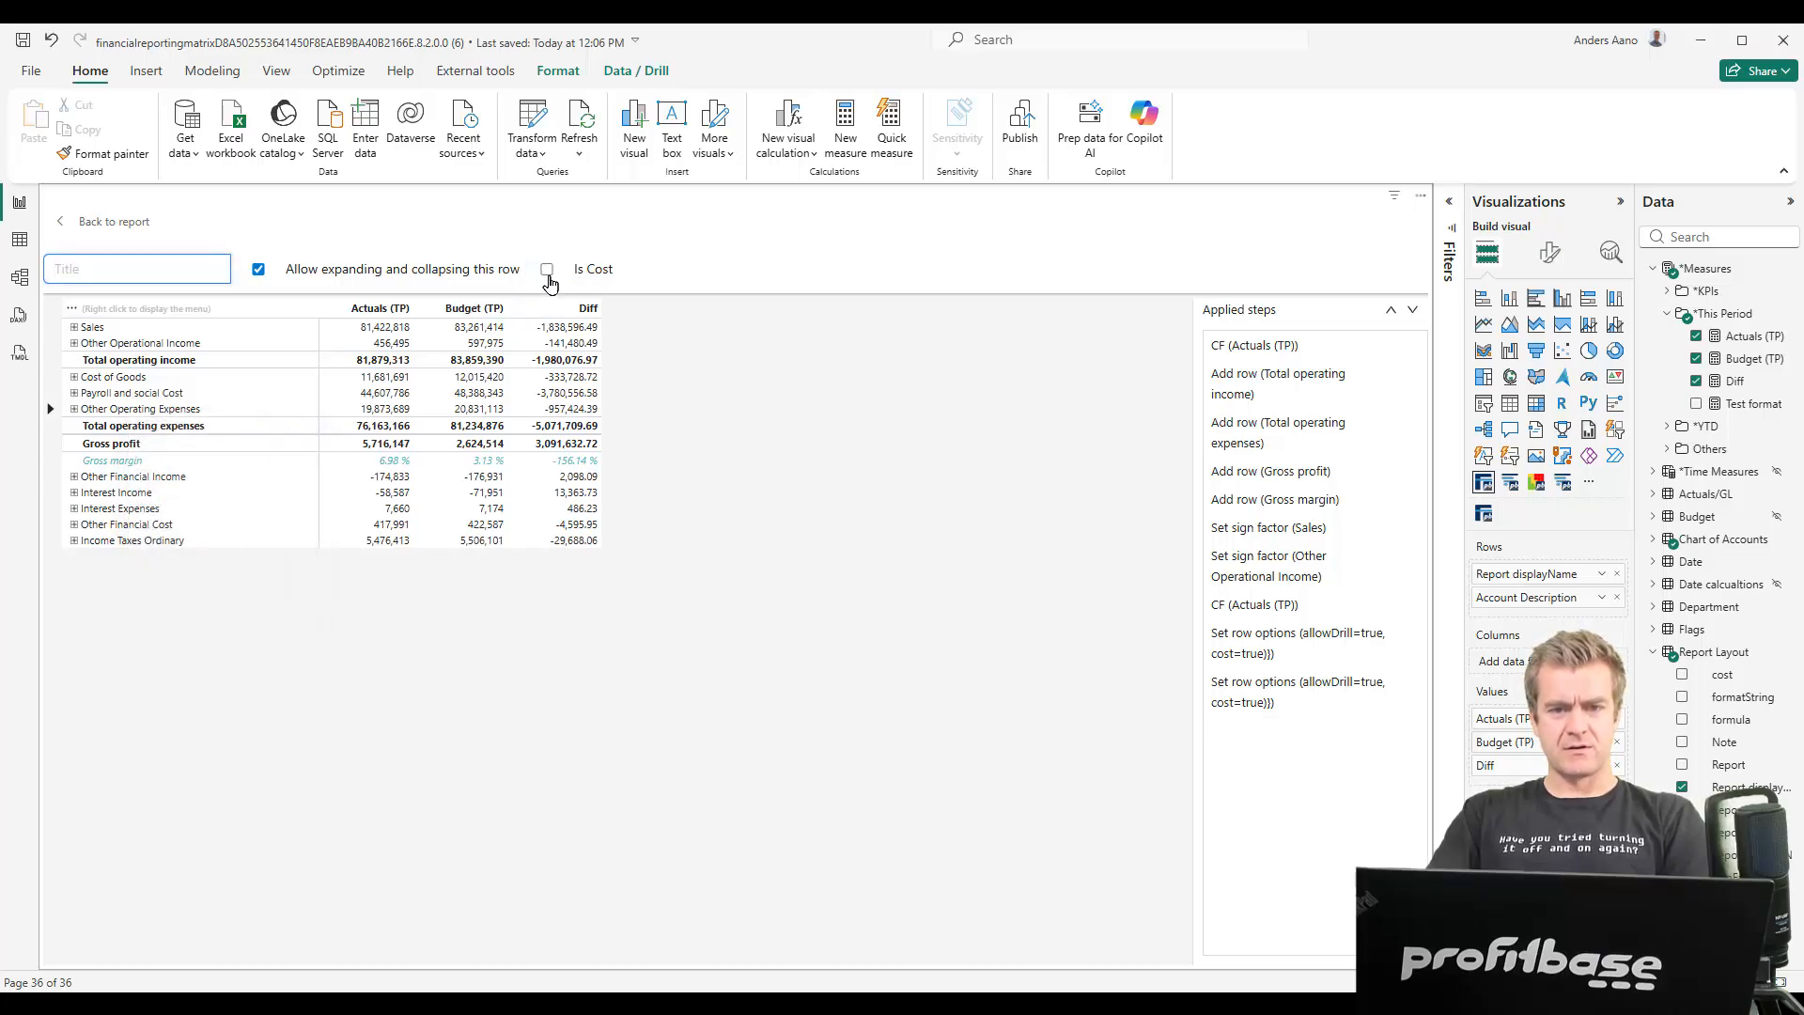
click(547, 270)
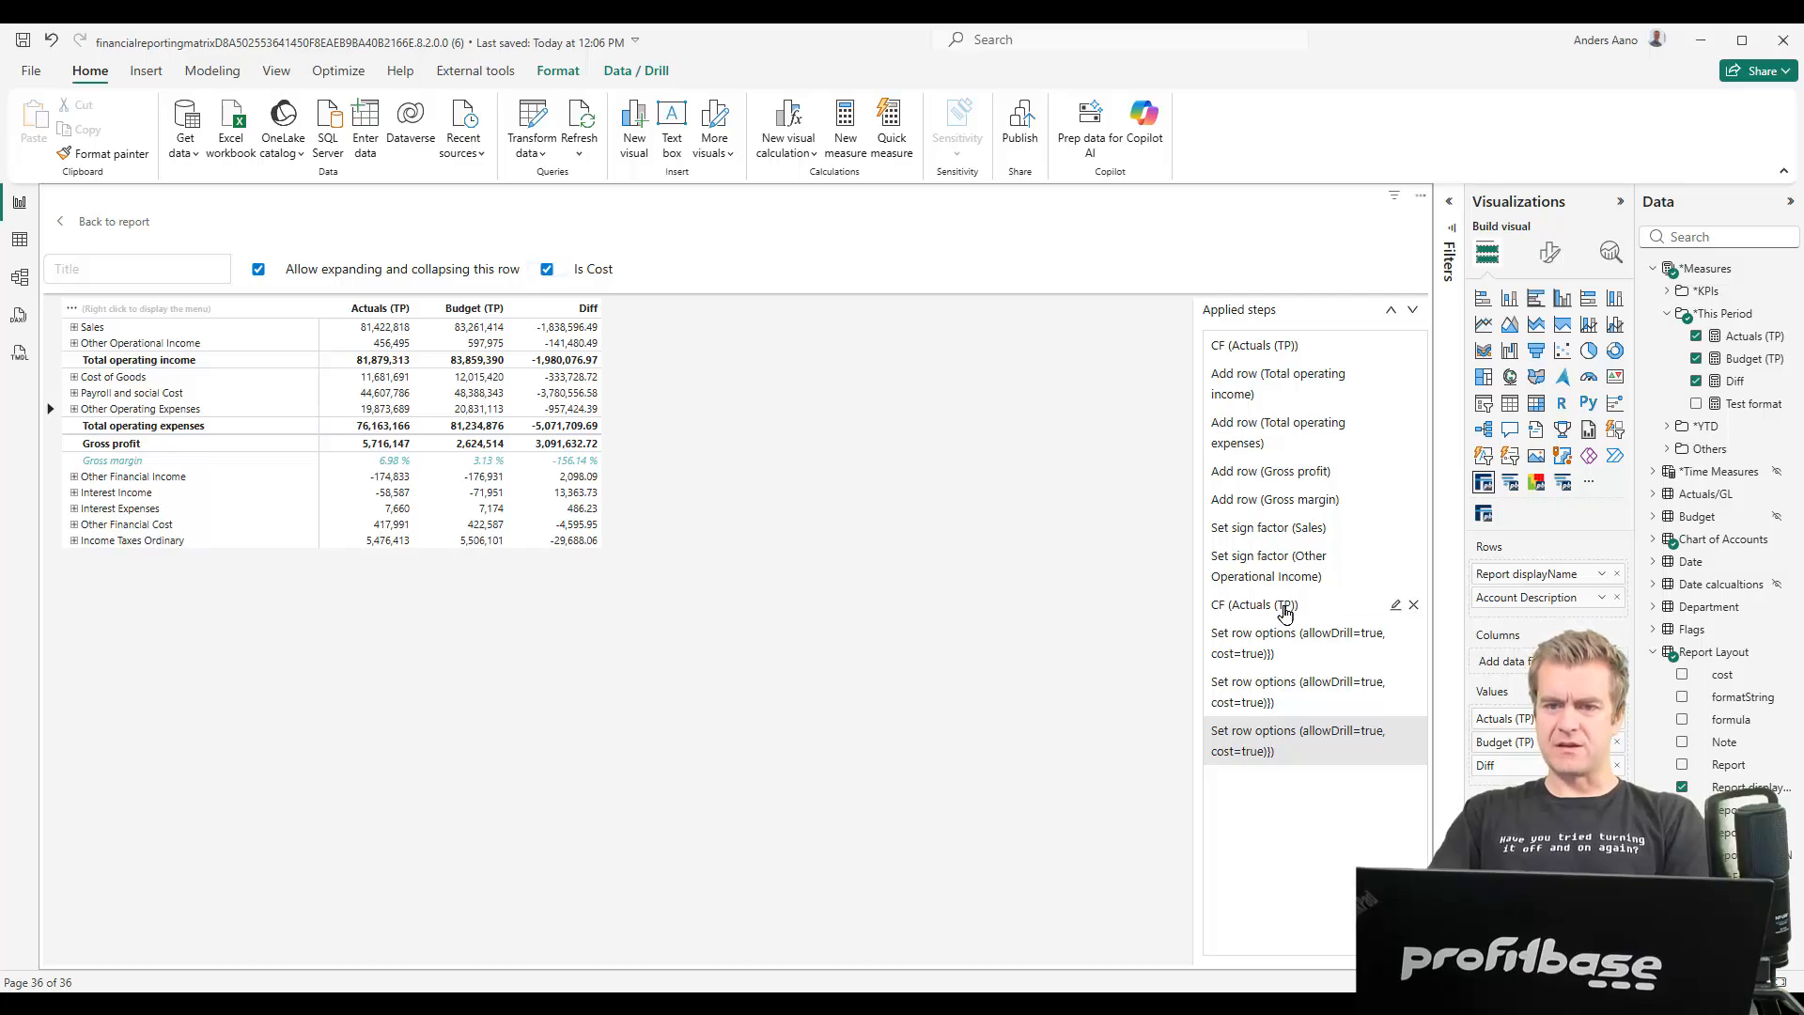
Move the is cost conditional formatting step for Actuals (TP) below the three row options steps in the applied steps
click(1285, 607)
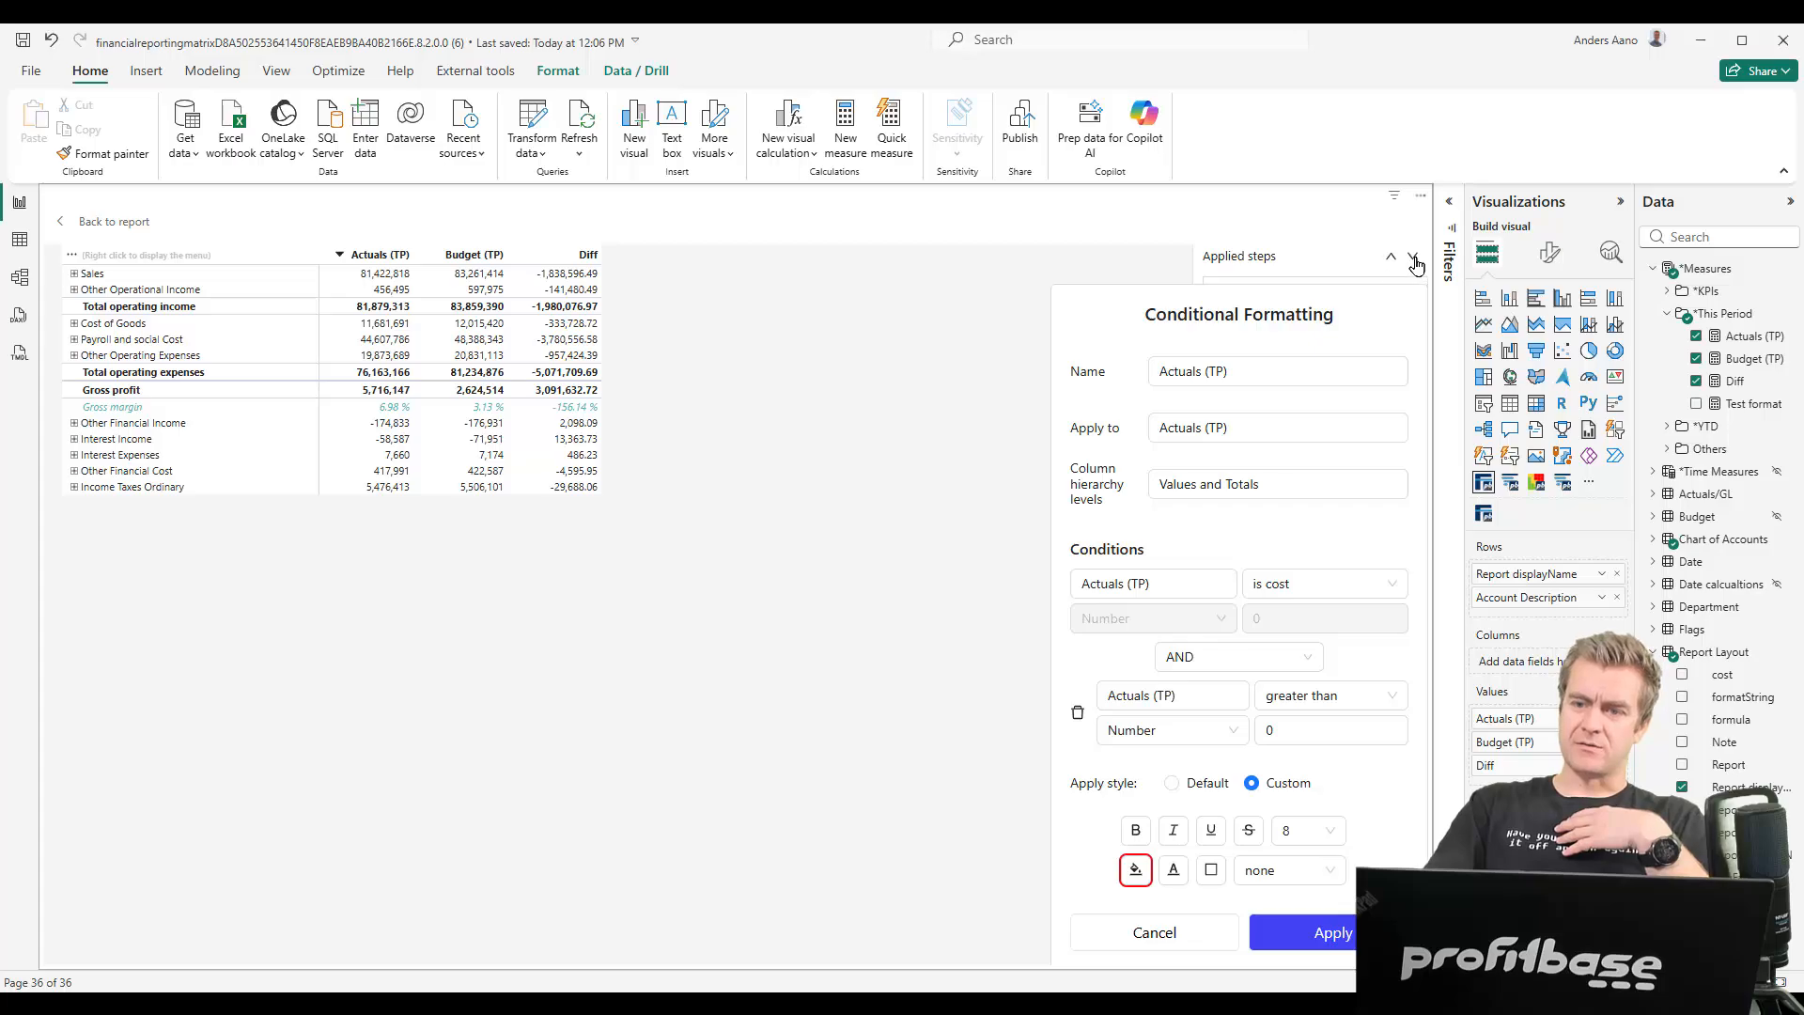
click(1311, 932)
click(1155, 932)
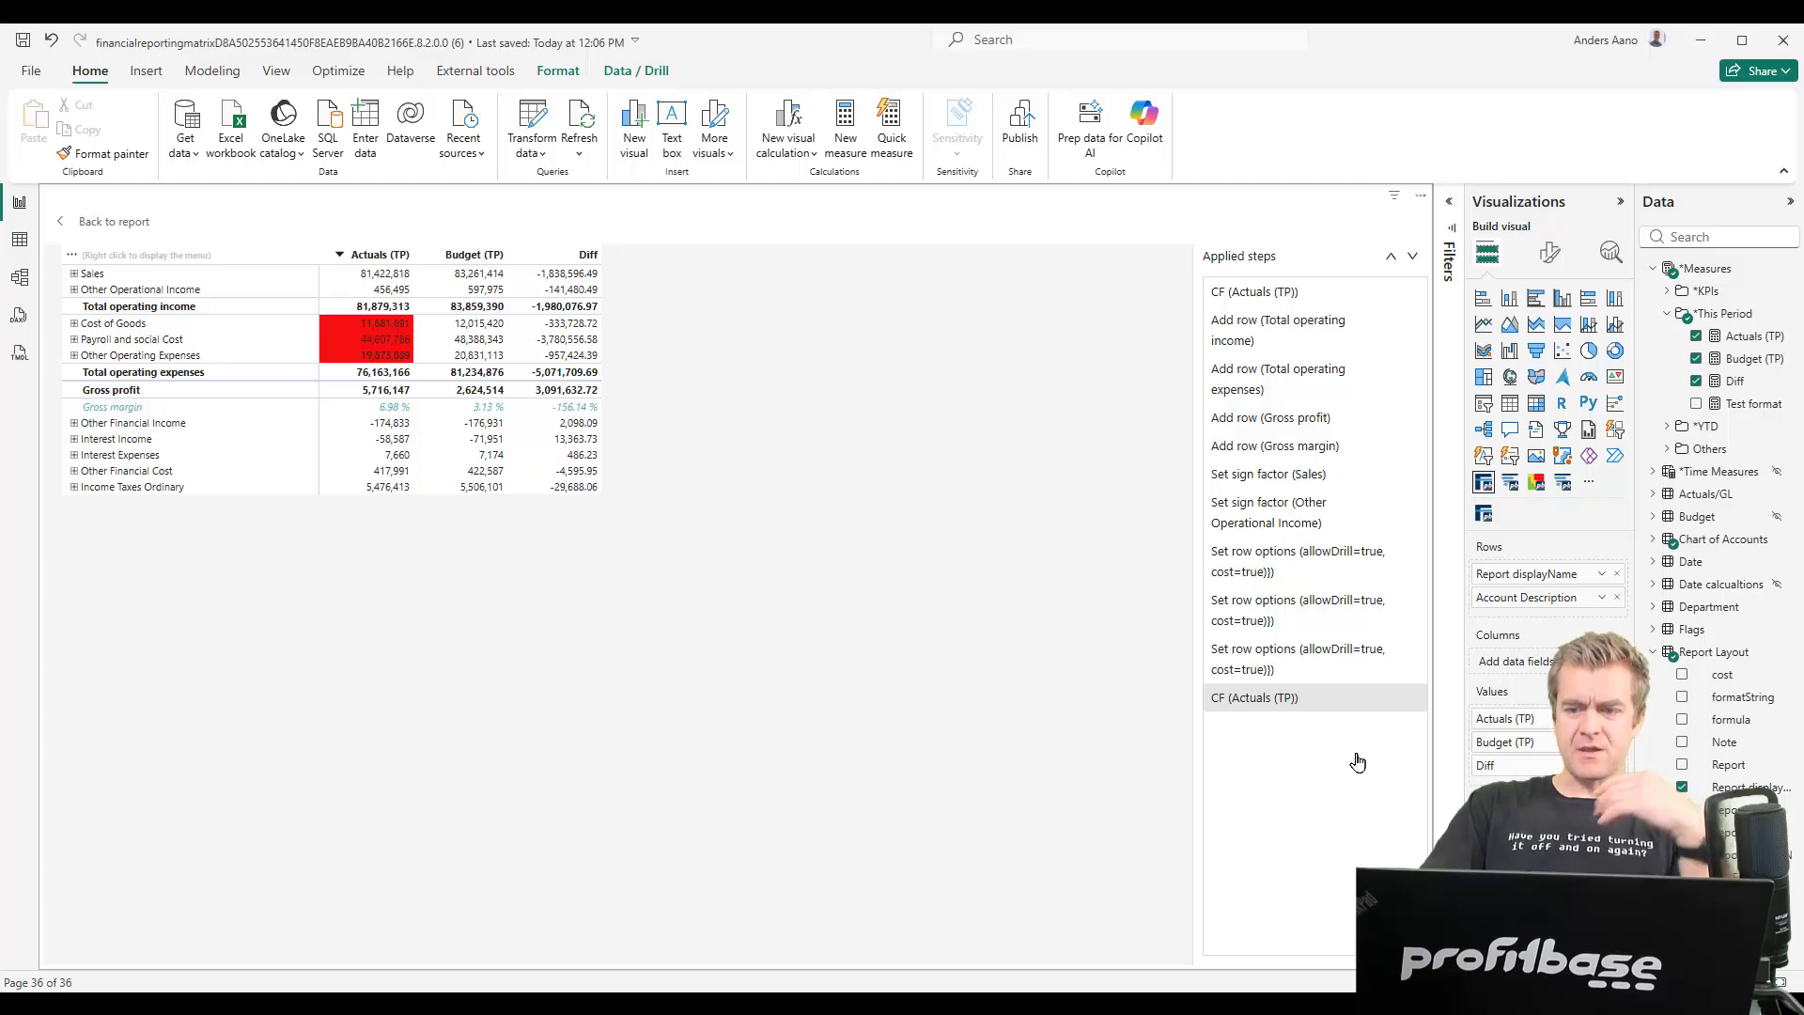
Reopen the moved Actuals (TP) formatting rule, review its is cost and greater than conditions, and close it
double_click(1259, 703)
click(1260, 703)
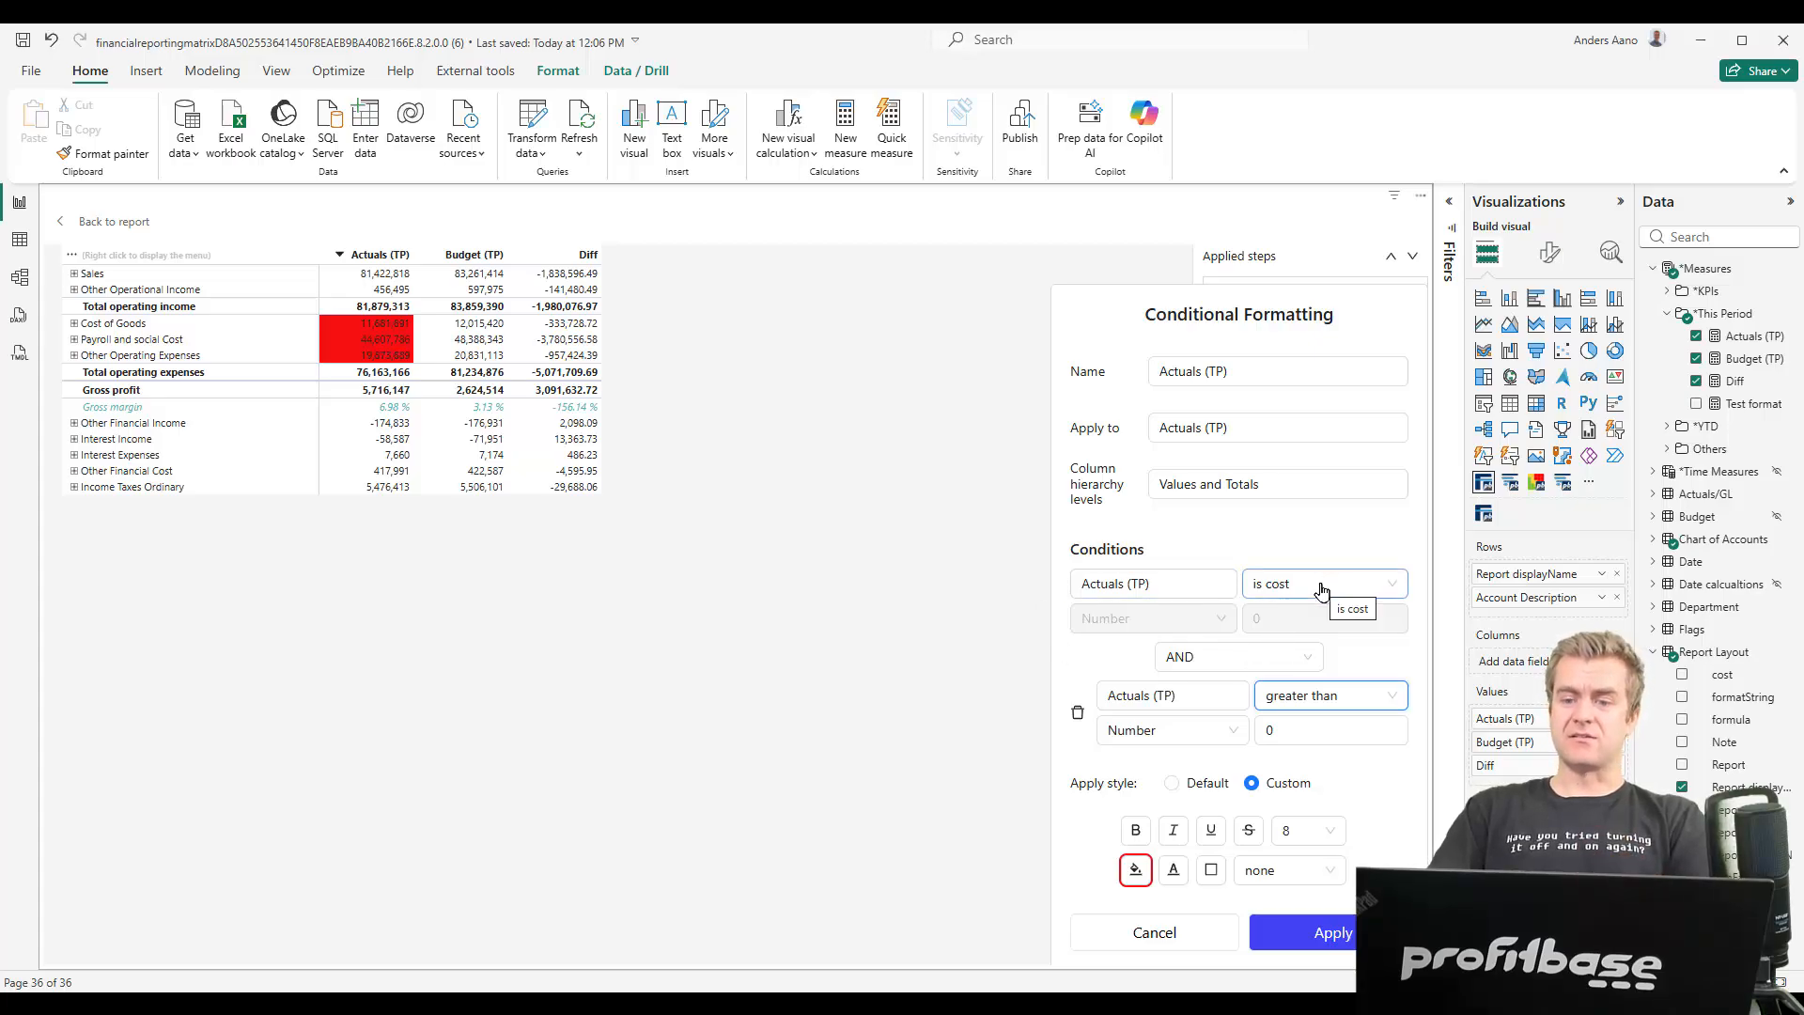
click(1342, 542)
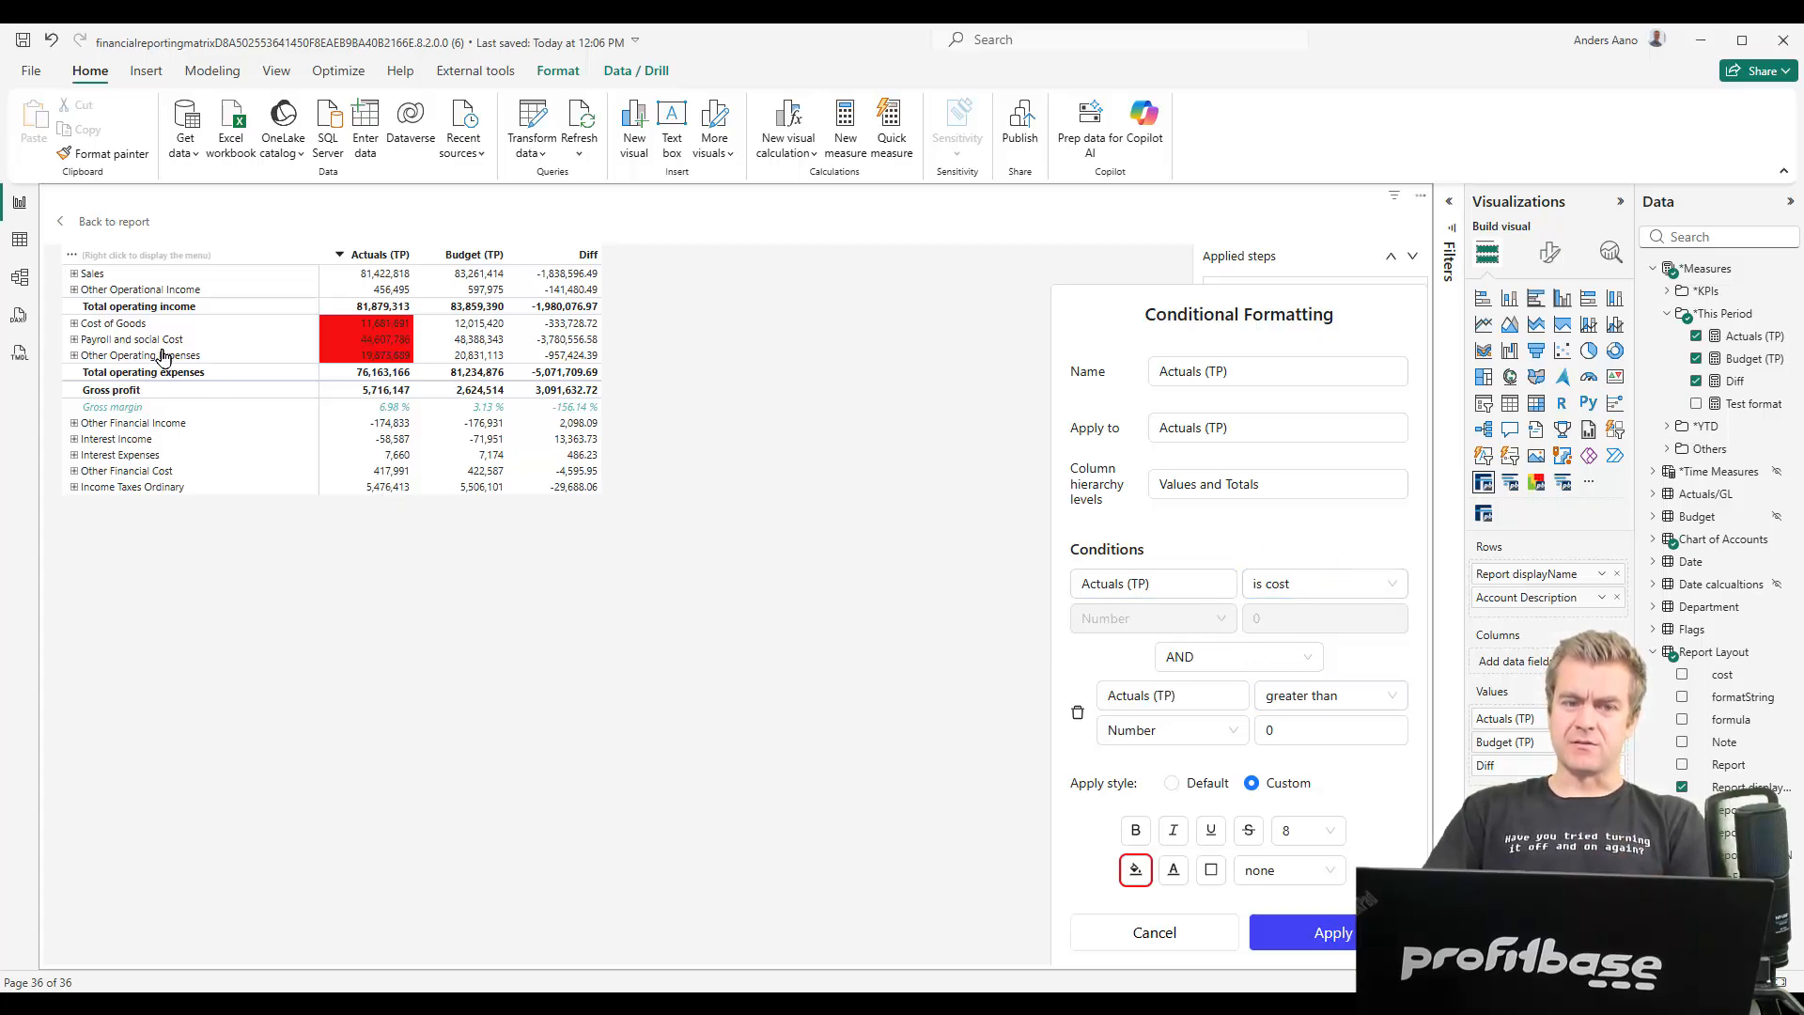
right_click(118, 429)
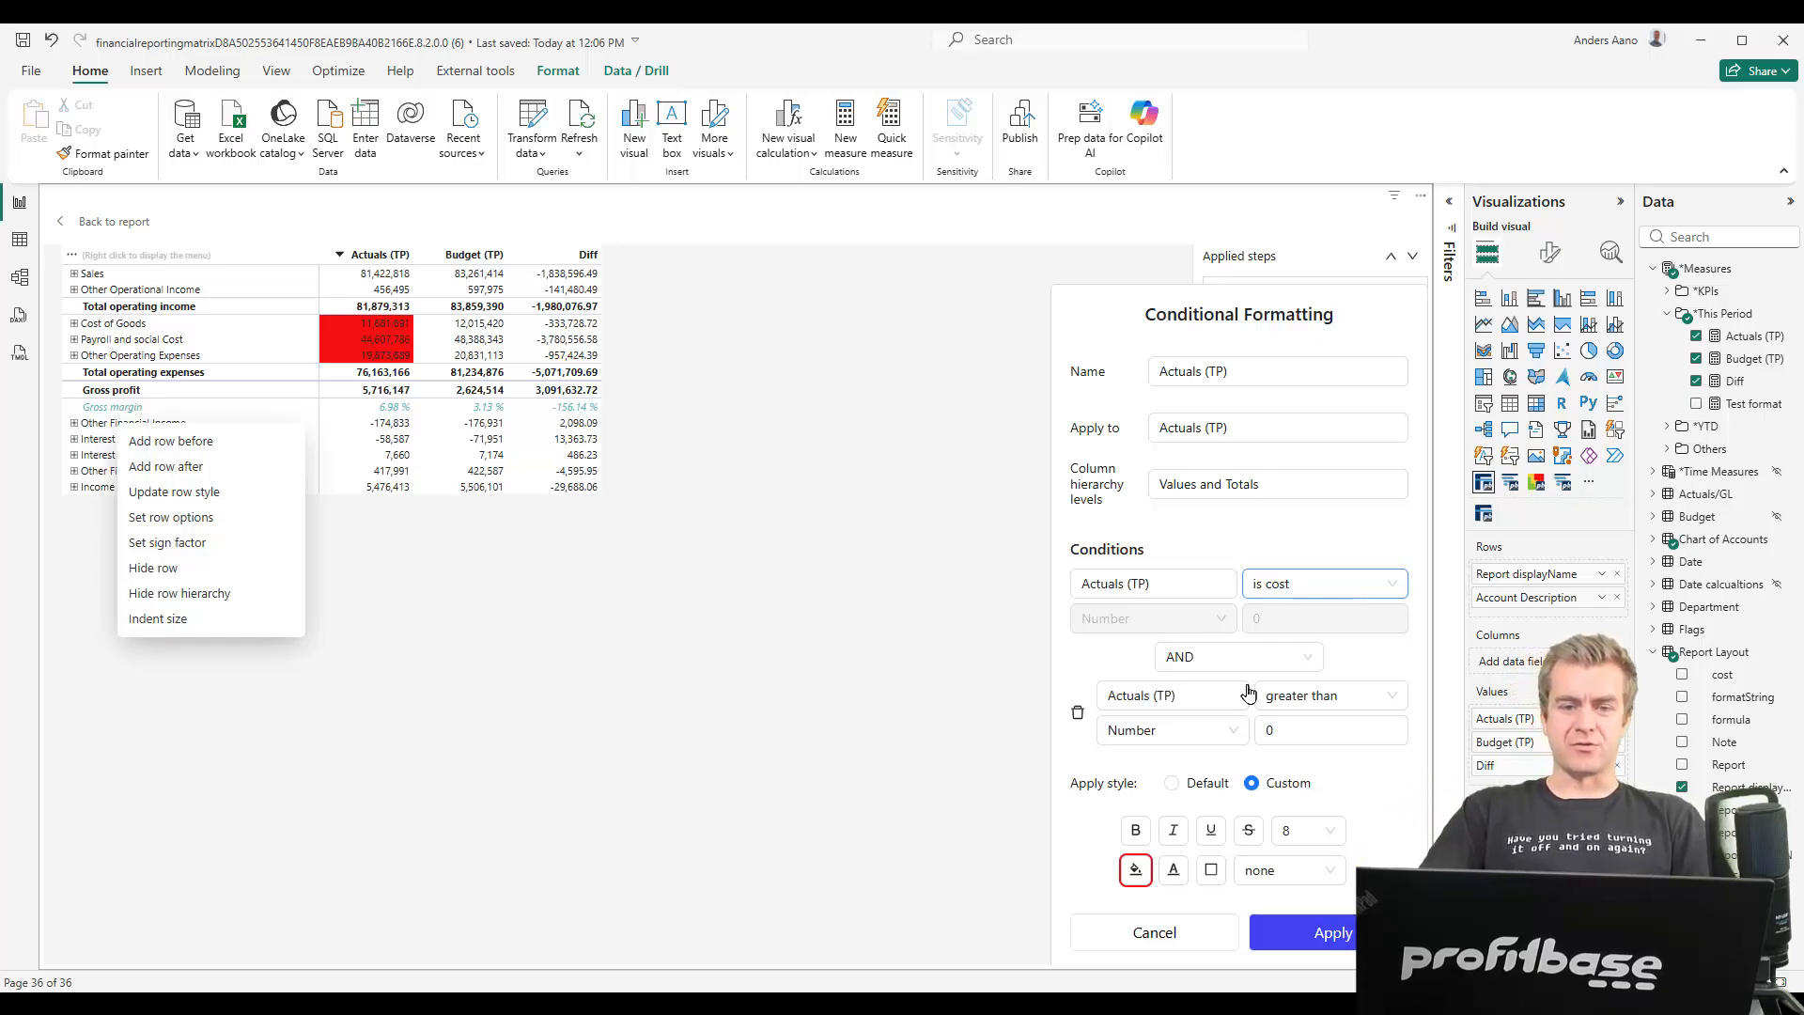
click(1315, 933)
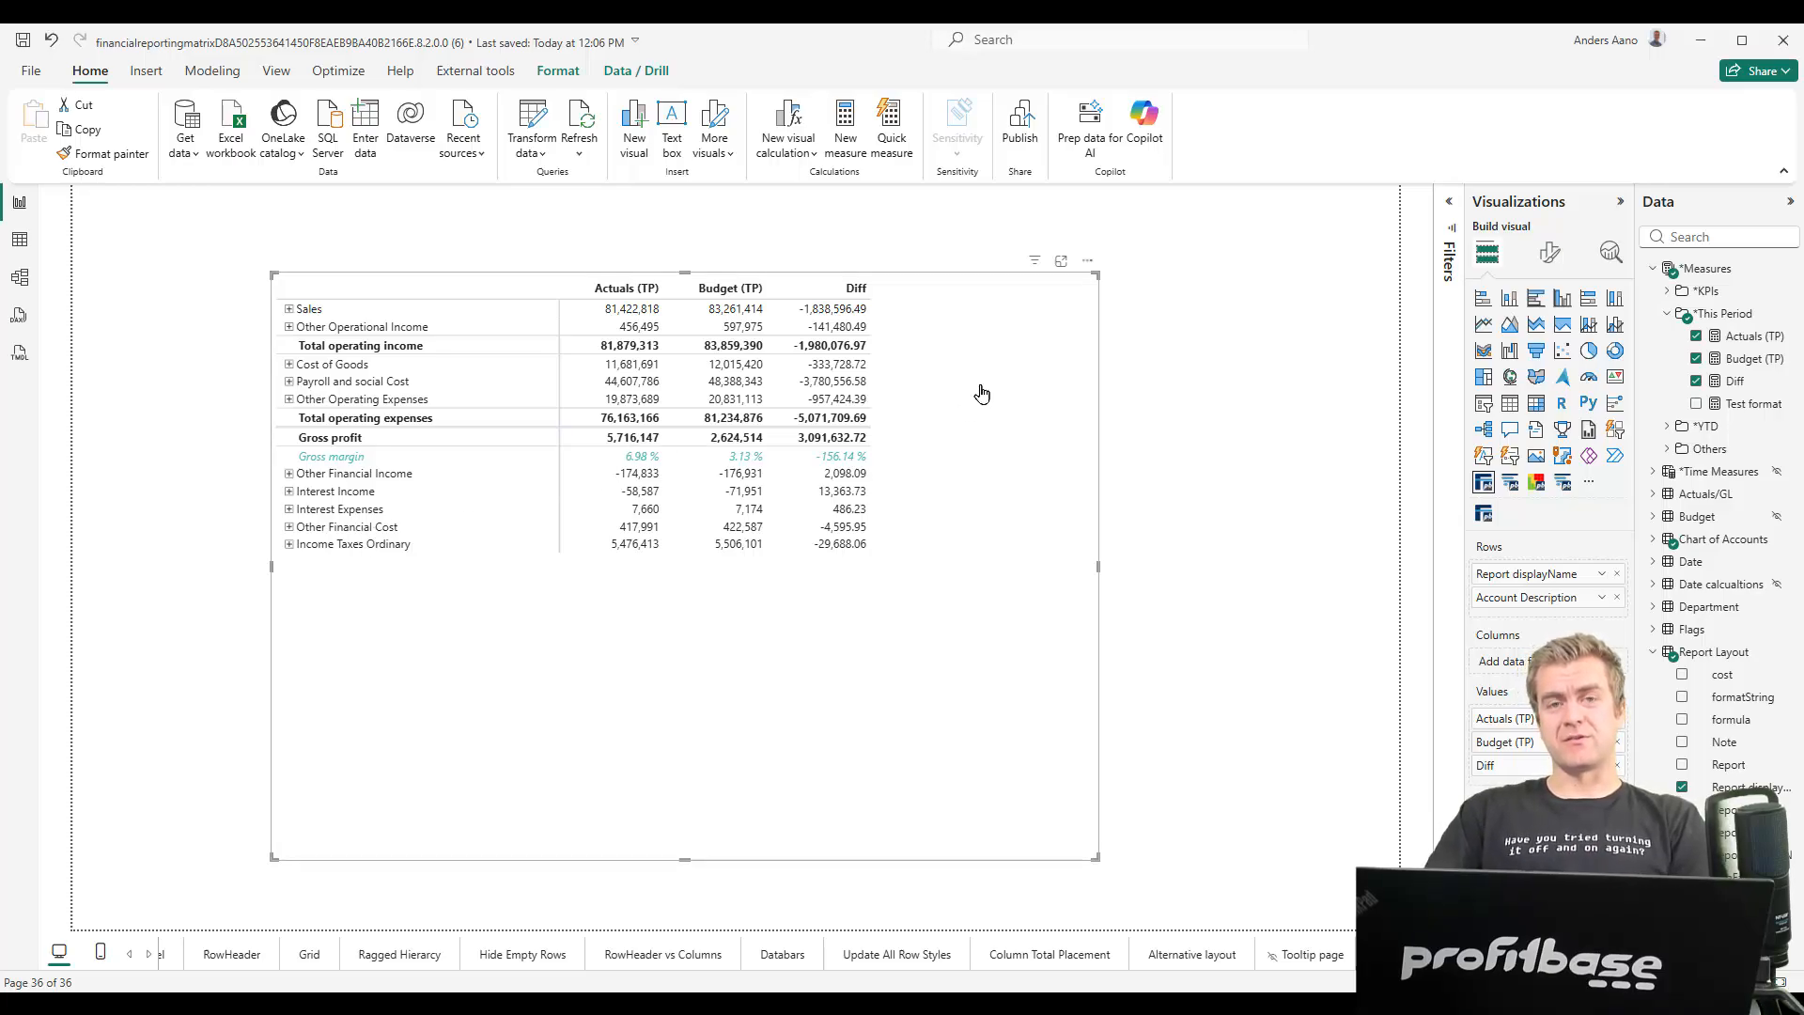
Turn on Commenting in the matrix's visual formatting and expand its settings
click(1546, 256)
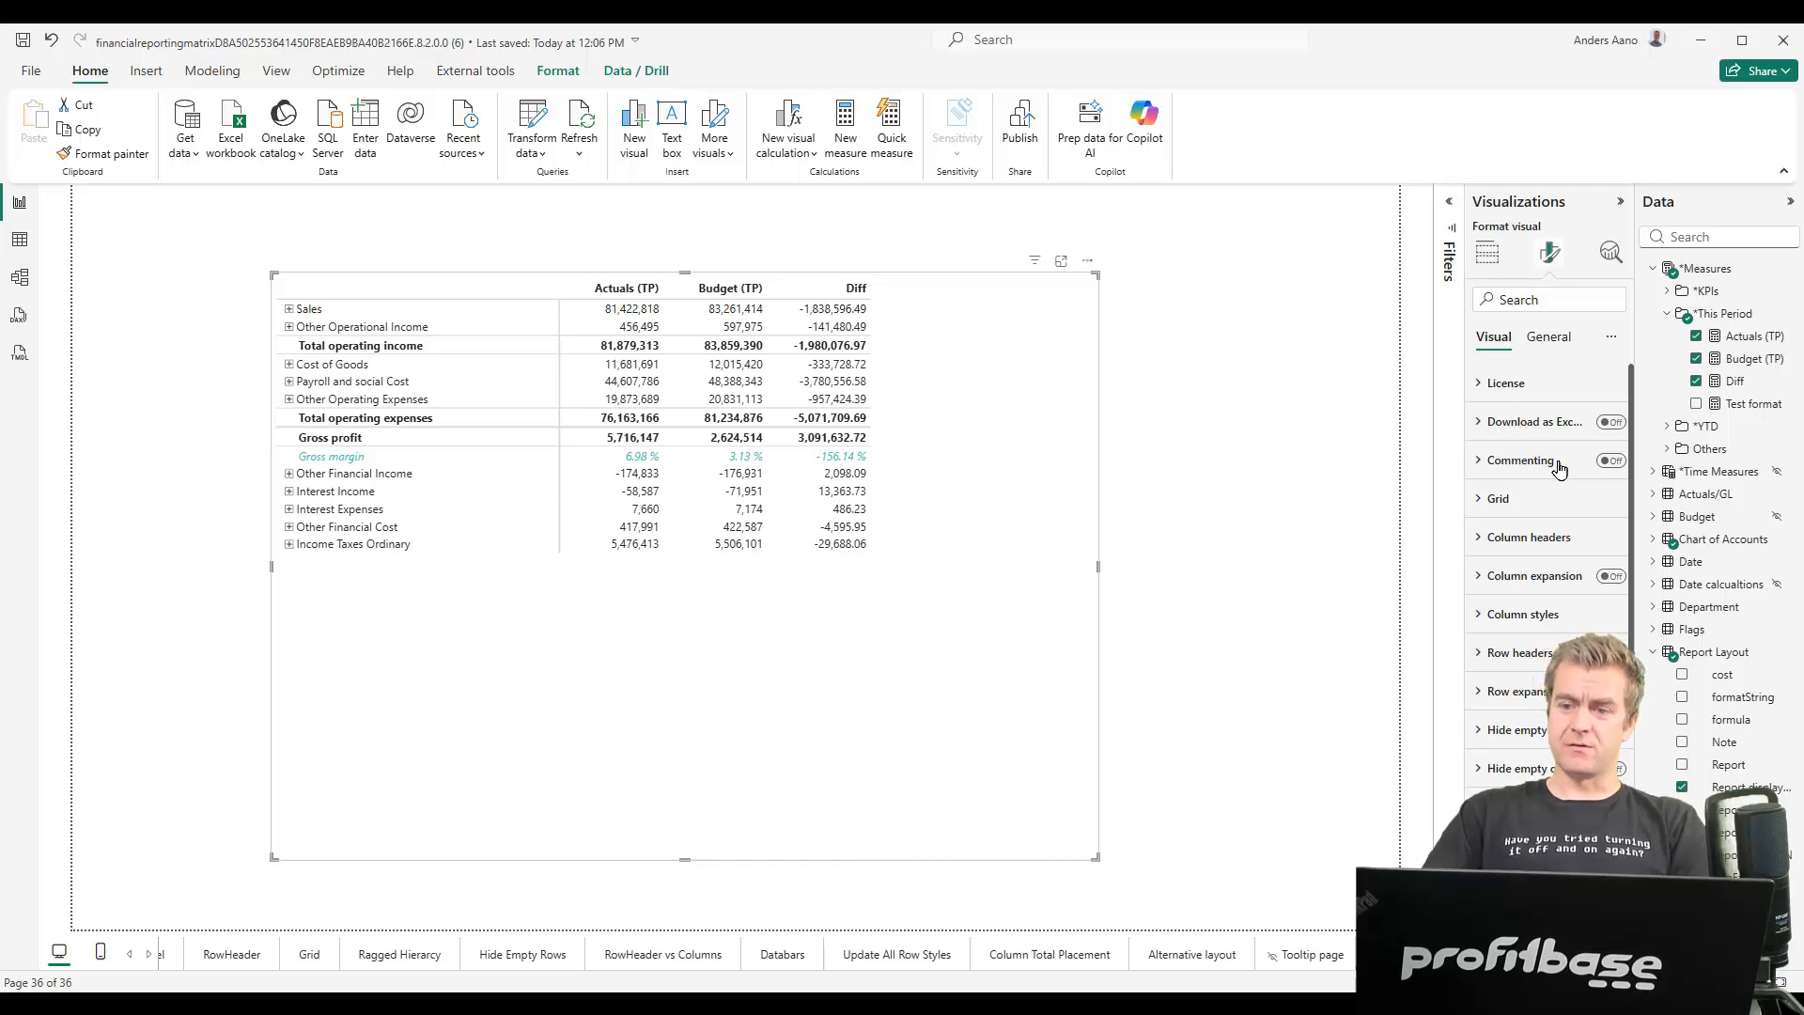
click(1609, 460)
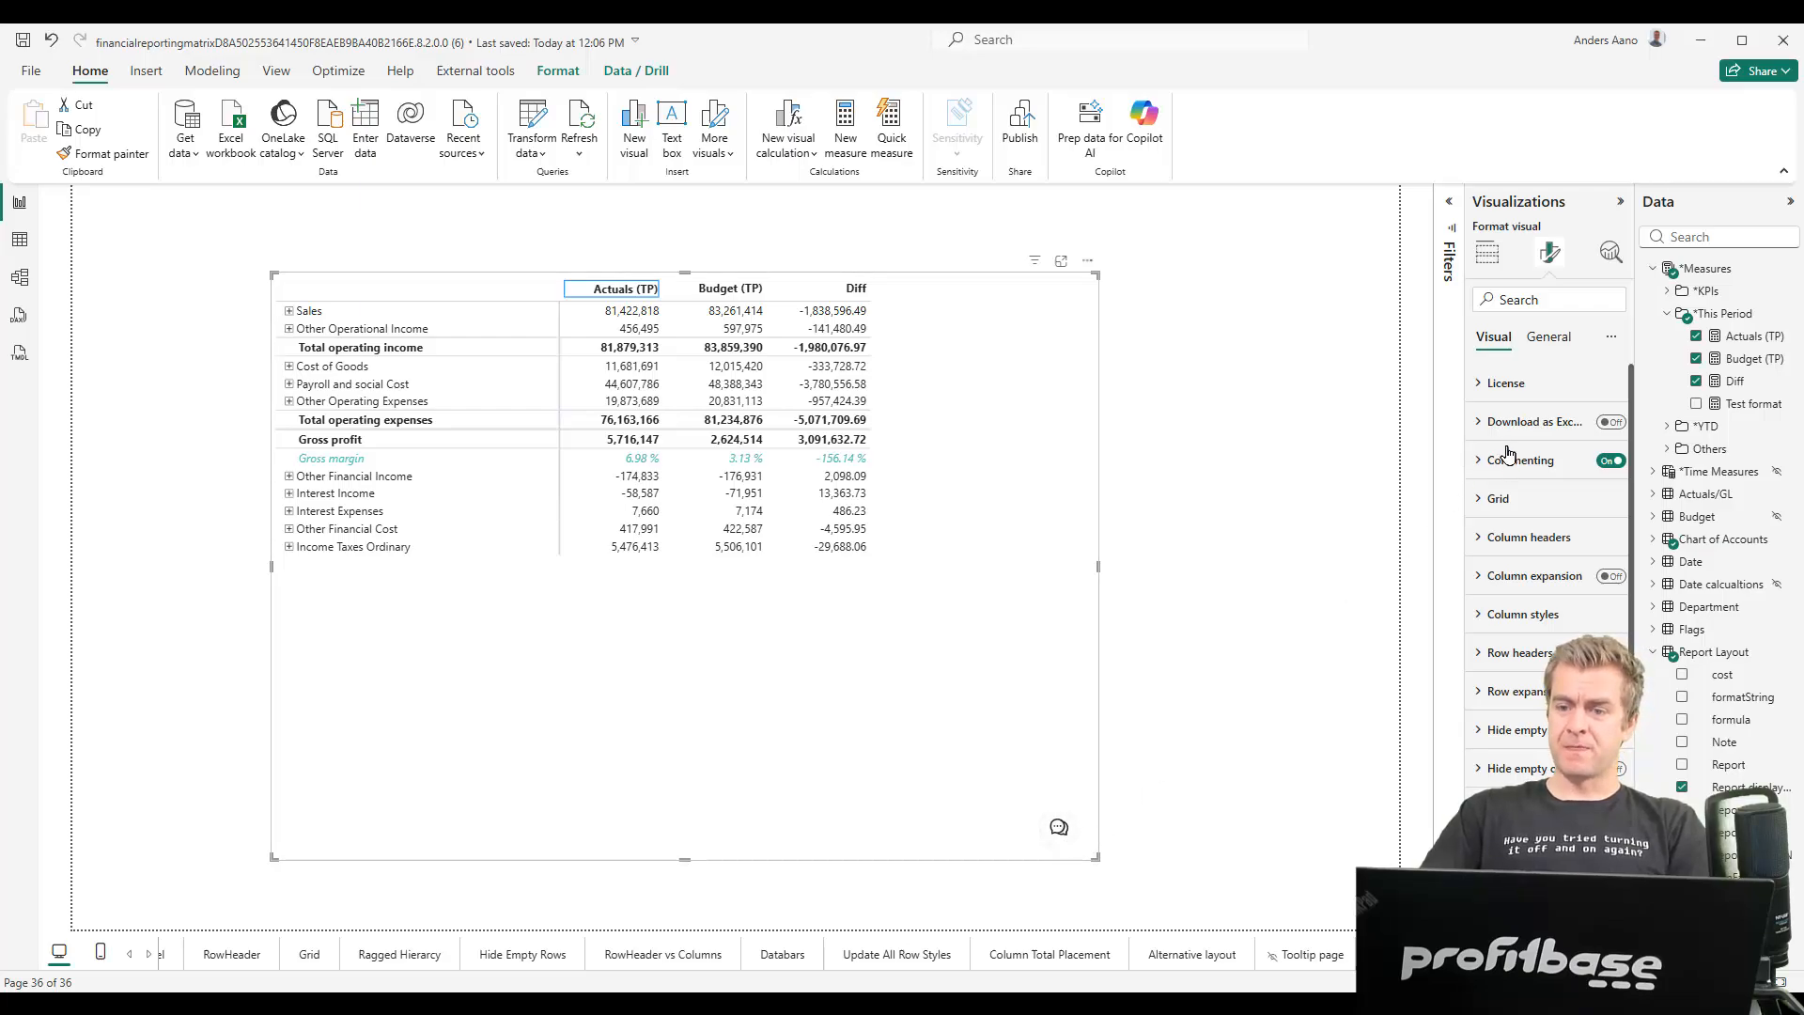
click(1509, 459)
Try Bottom-left as the comment icon position and set it back to Bottom-right
click(1559, 524)
click(1561, 570)
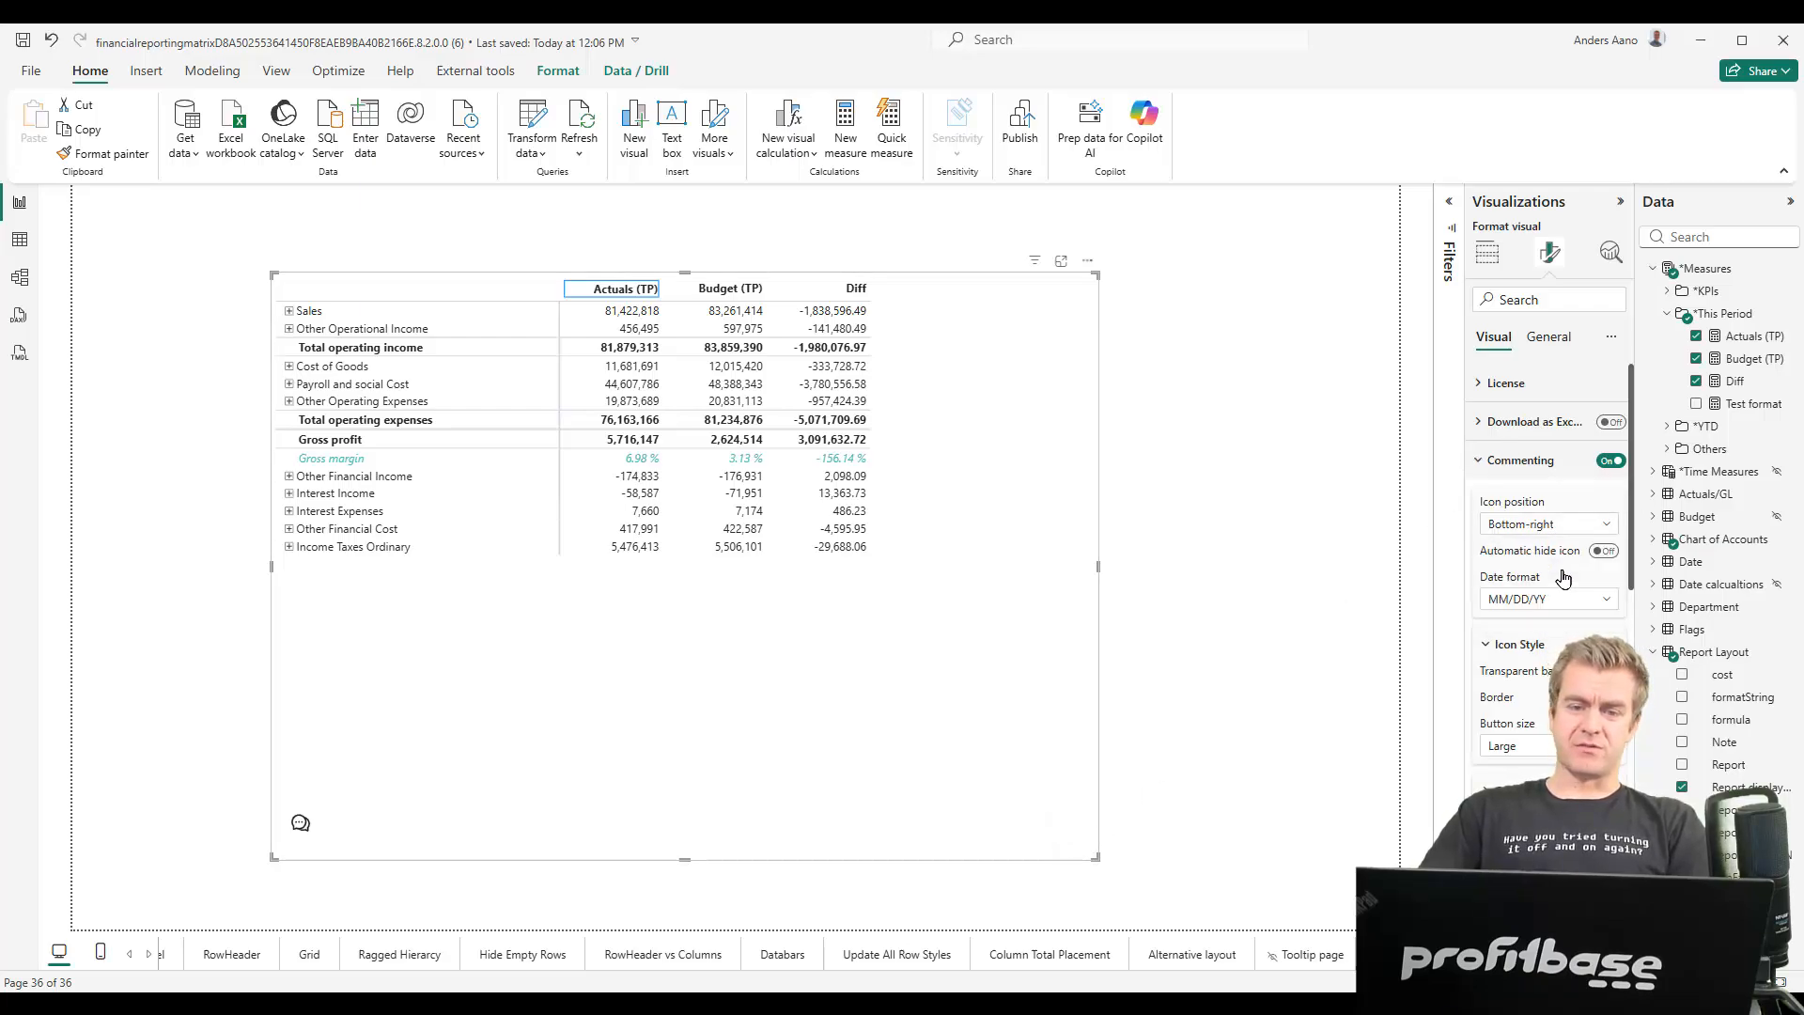
click(1549, 525)
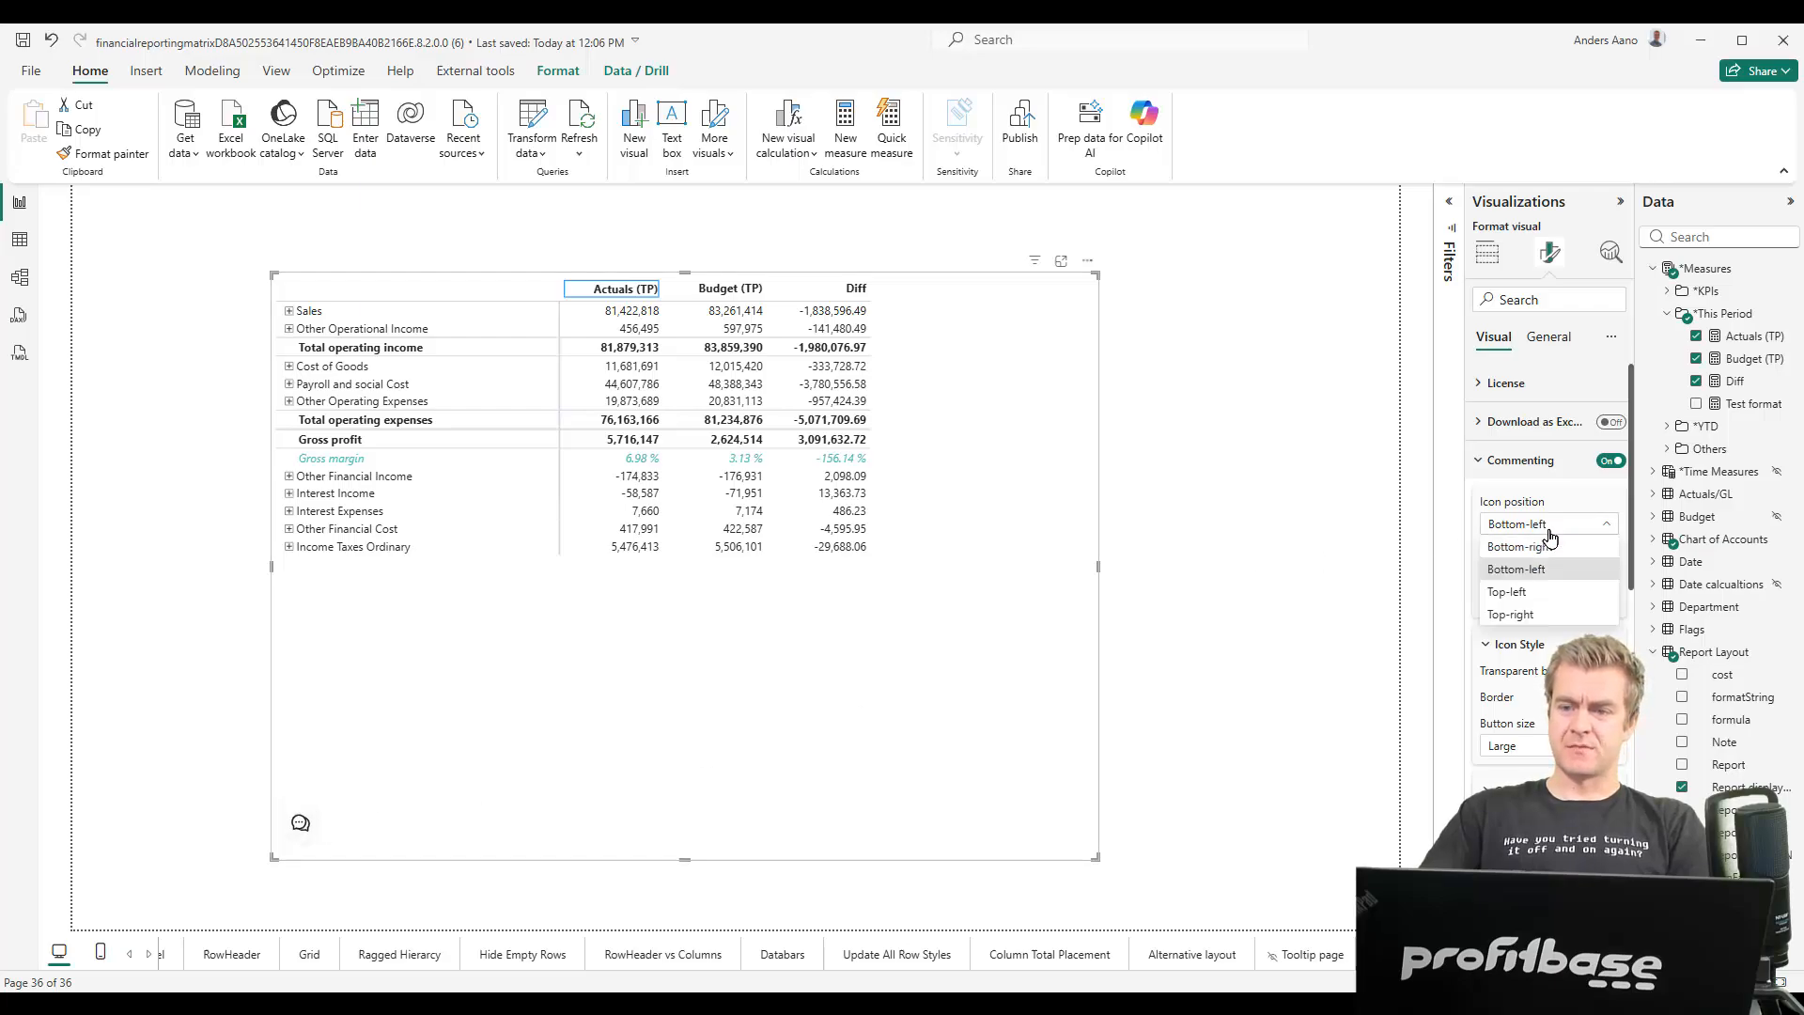
click(1552, 548)
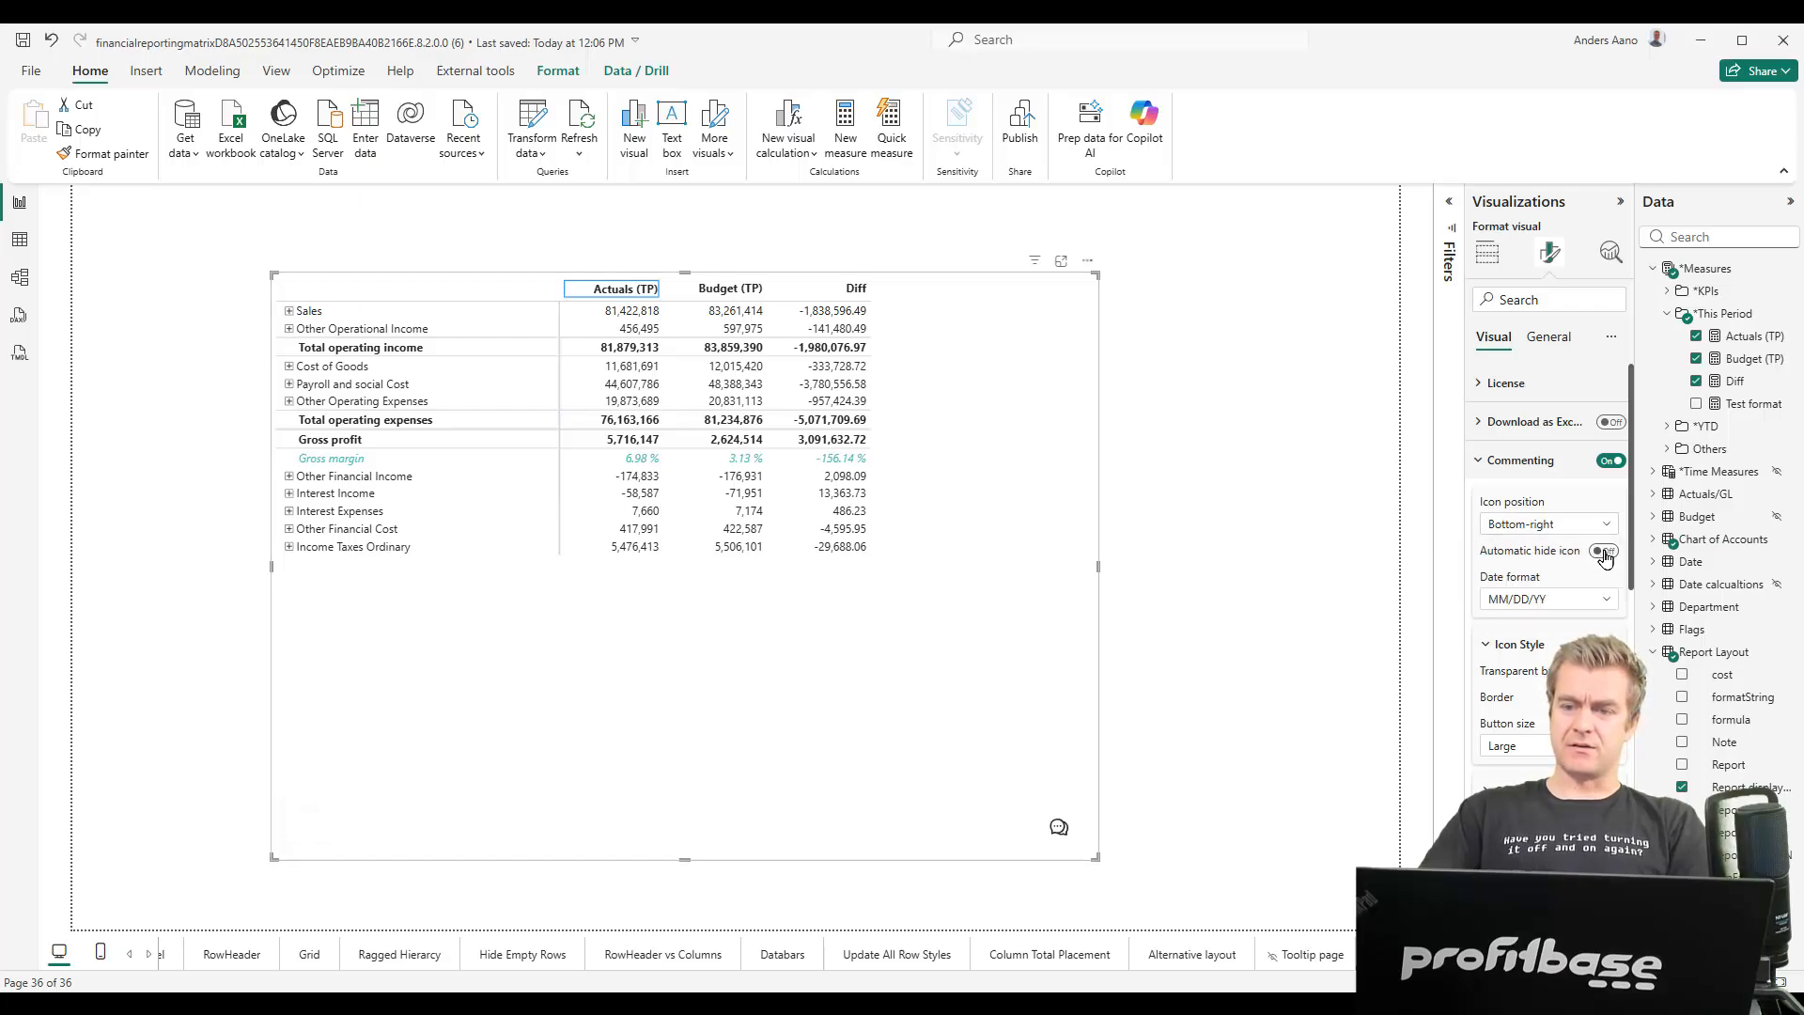
Try automatic hiding of the comment icon, check the available date formats, and turn the hiding off again
click(1603, 552)
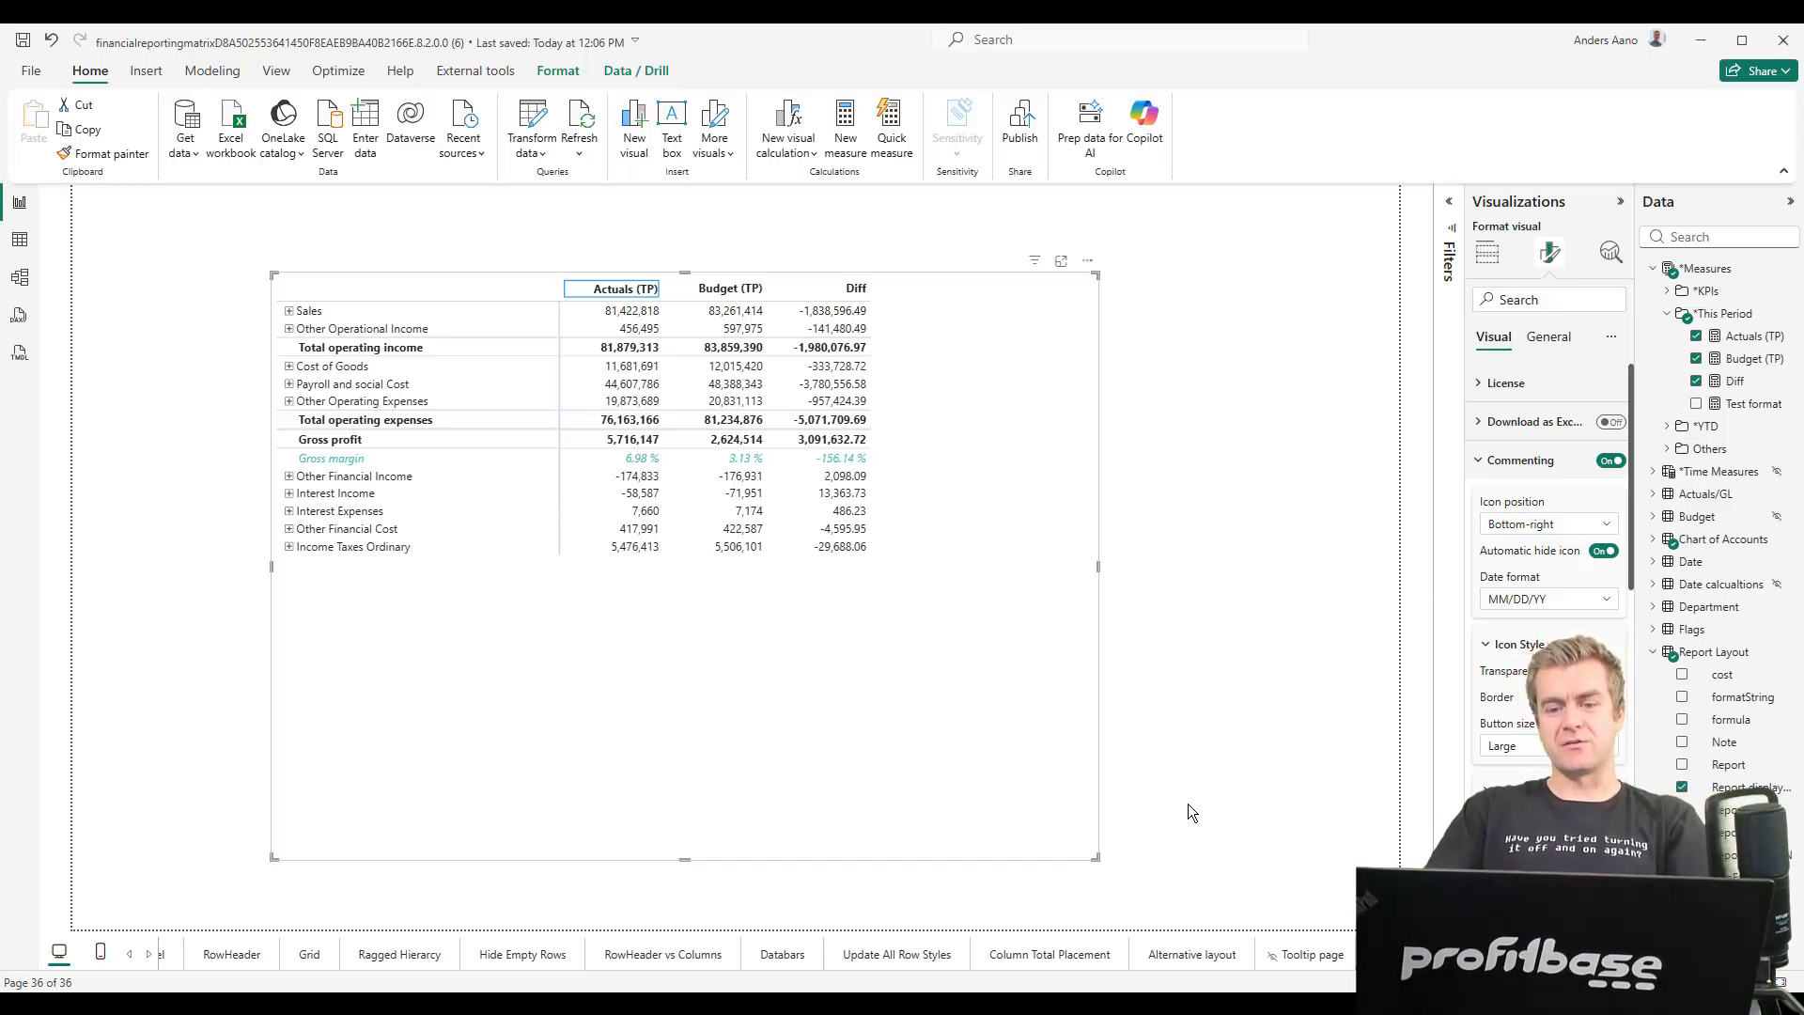
mouse_move(1034, 795)
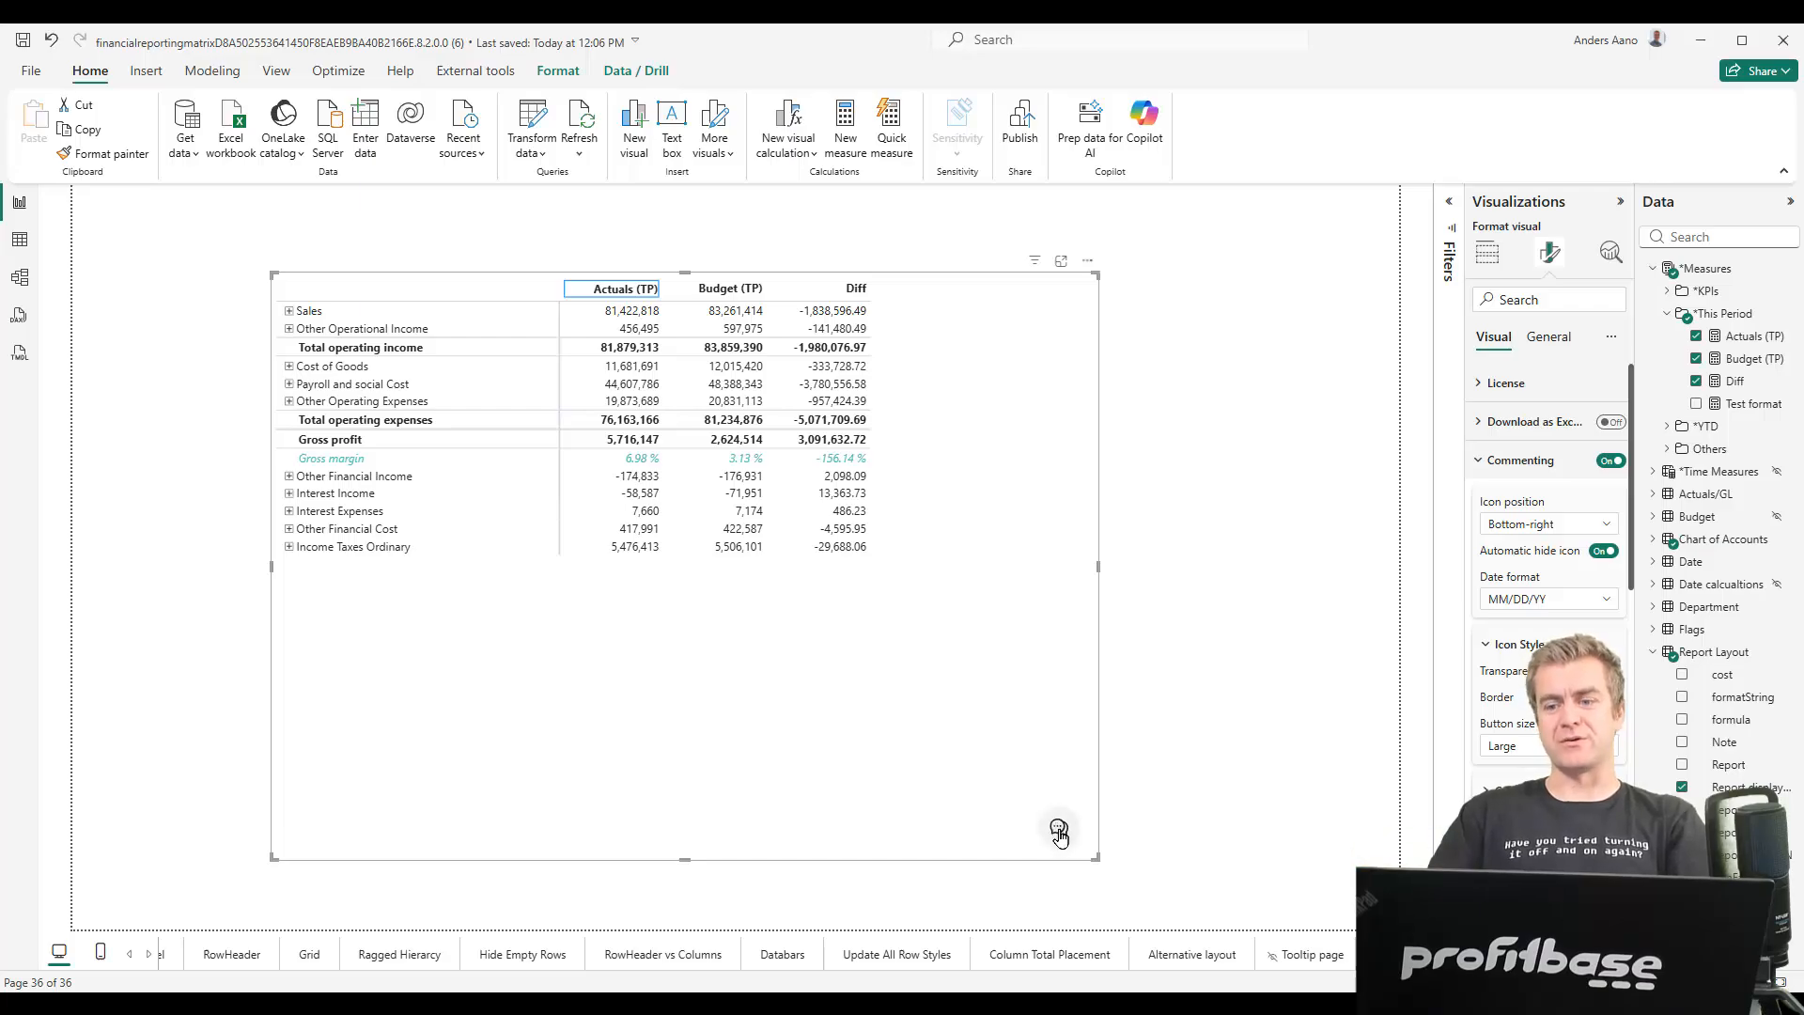
click(1546, 606)
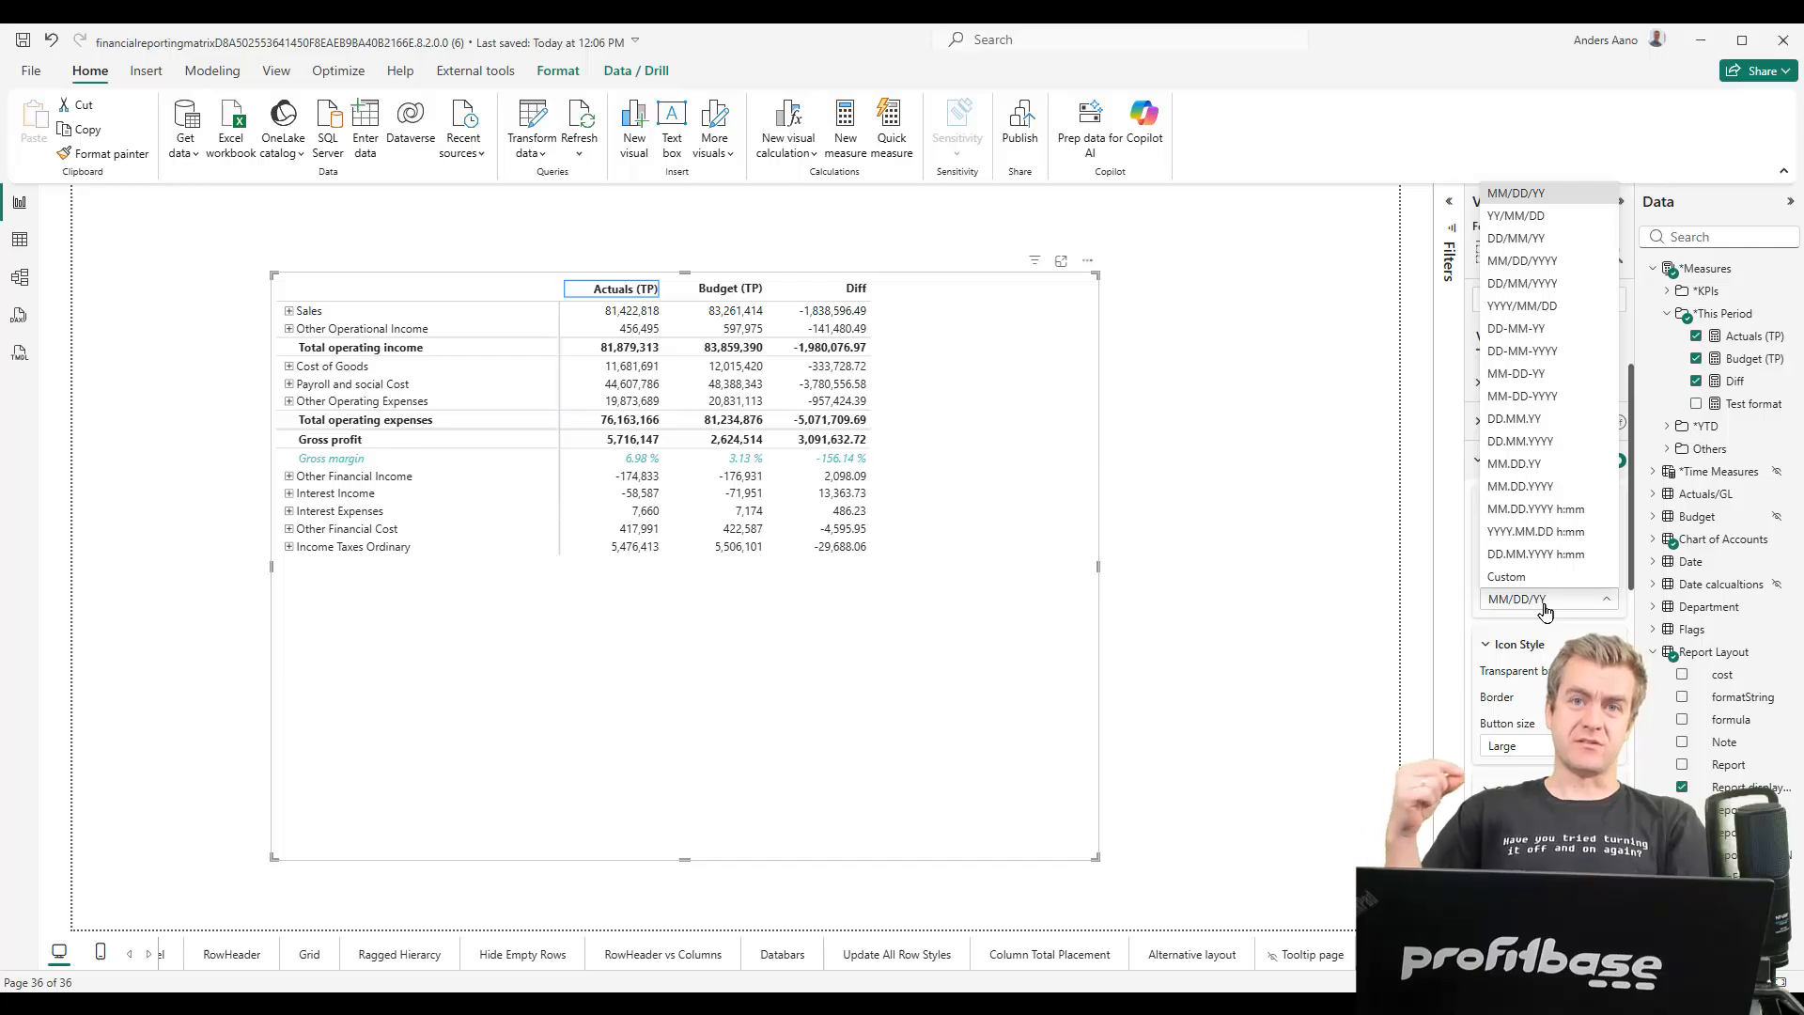
click(1590, 601)
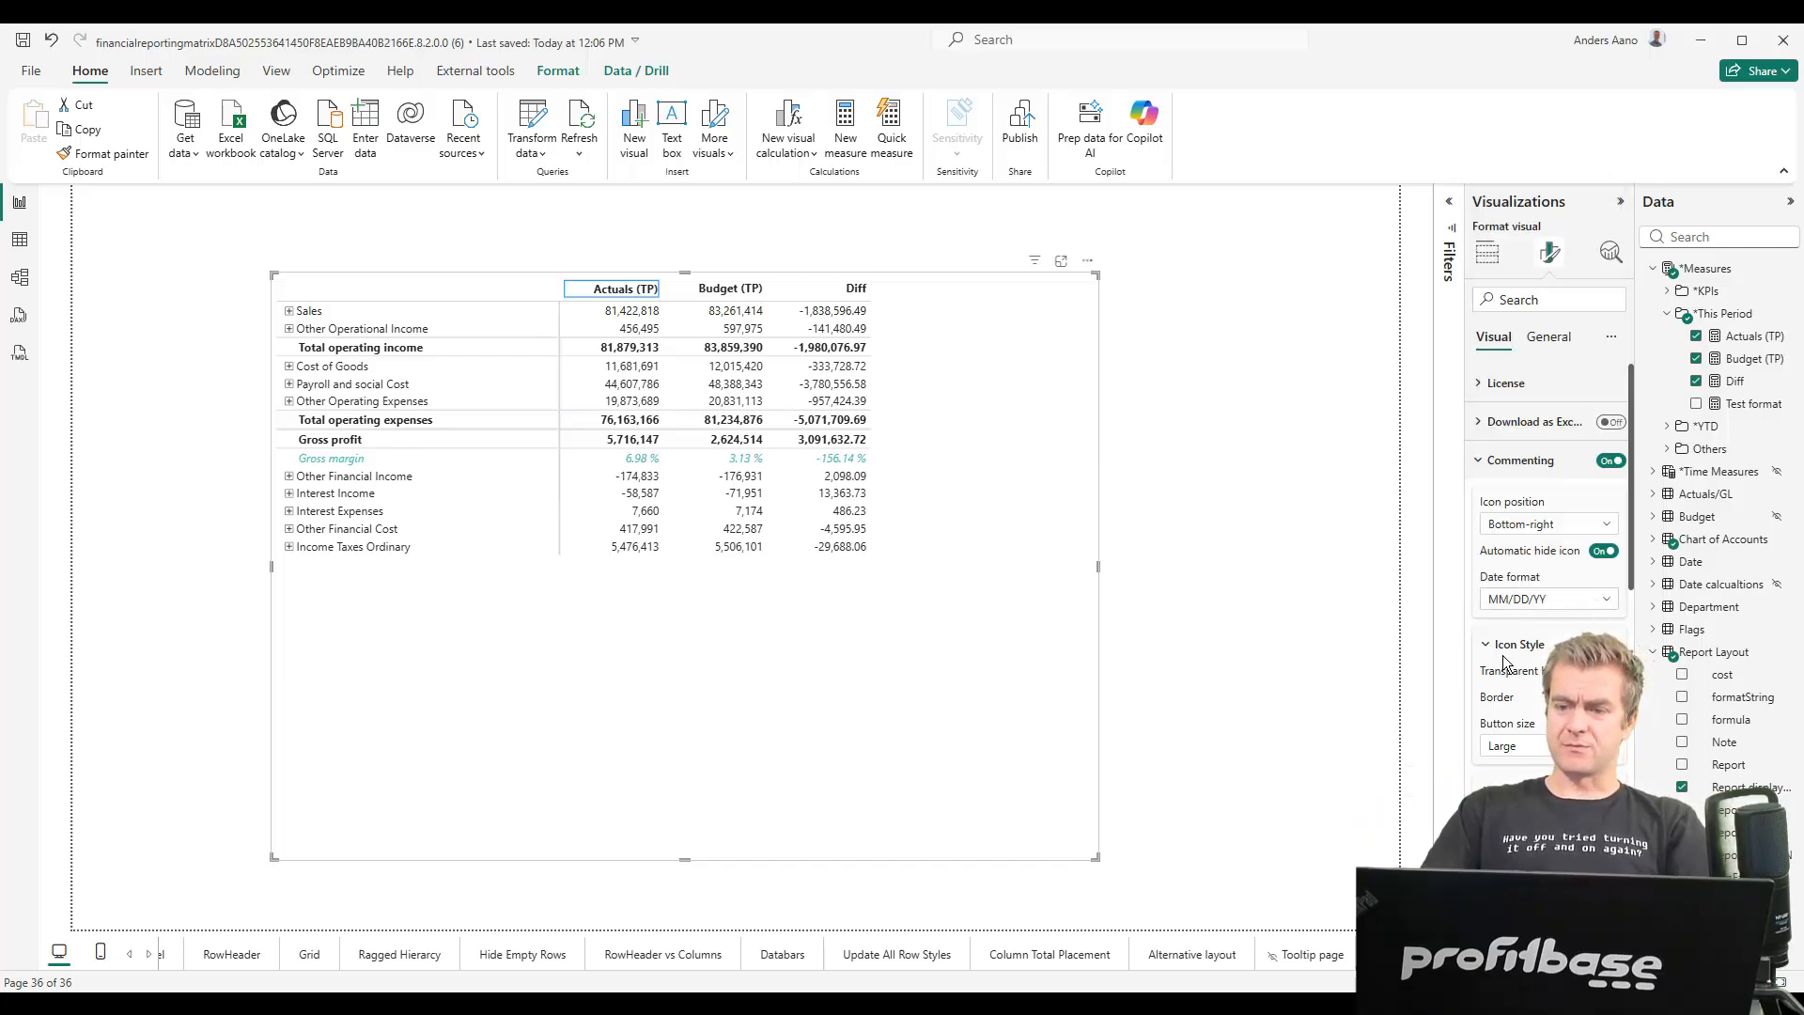
click(1603, 551)
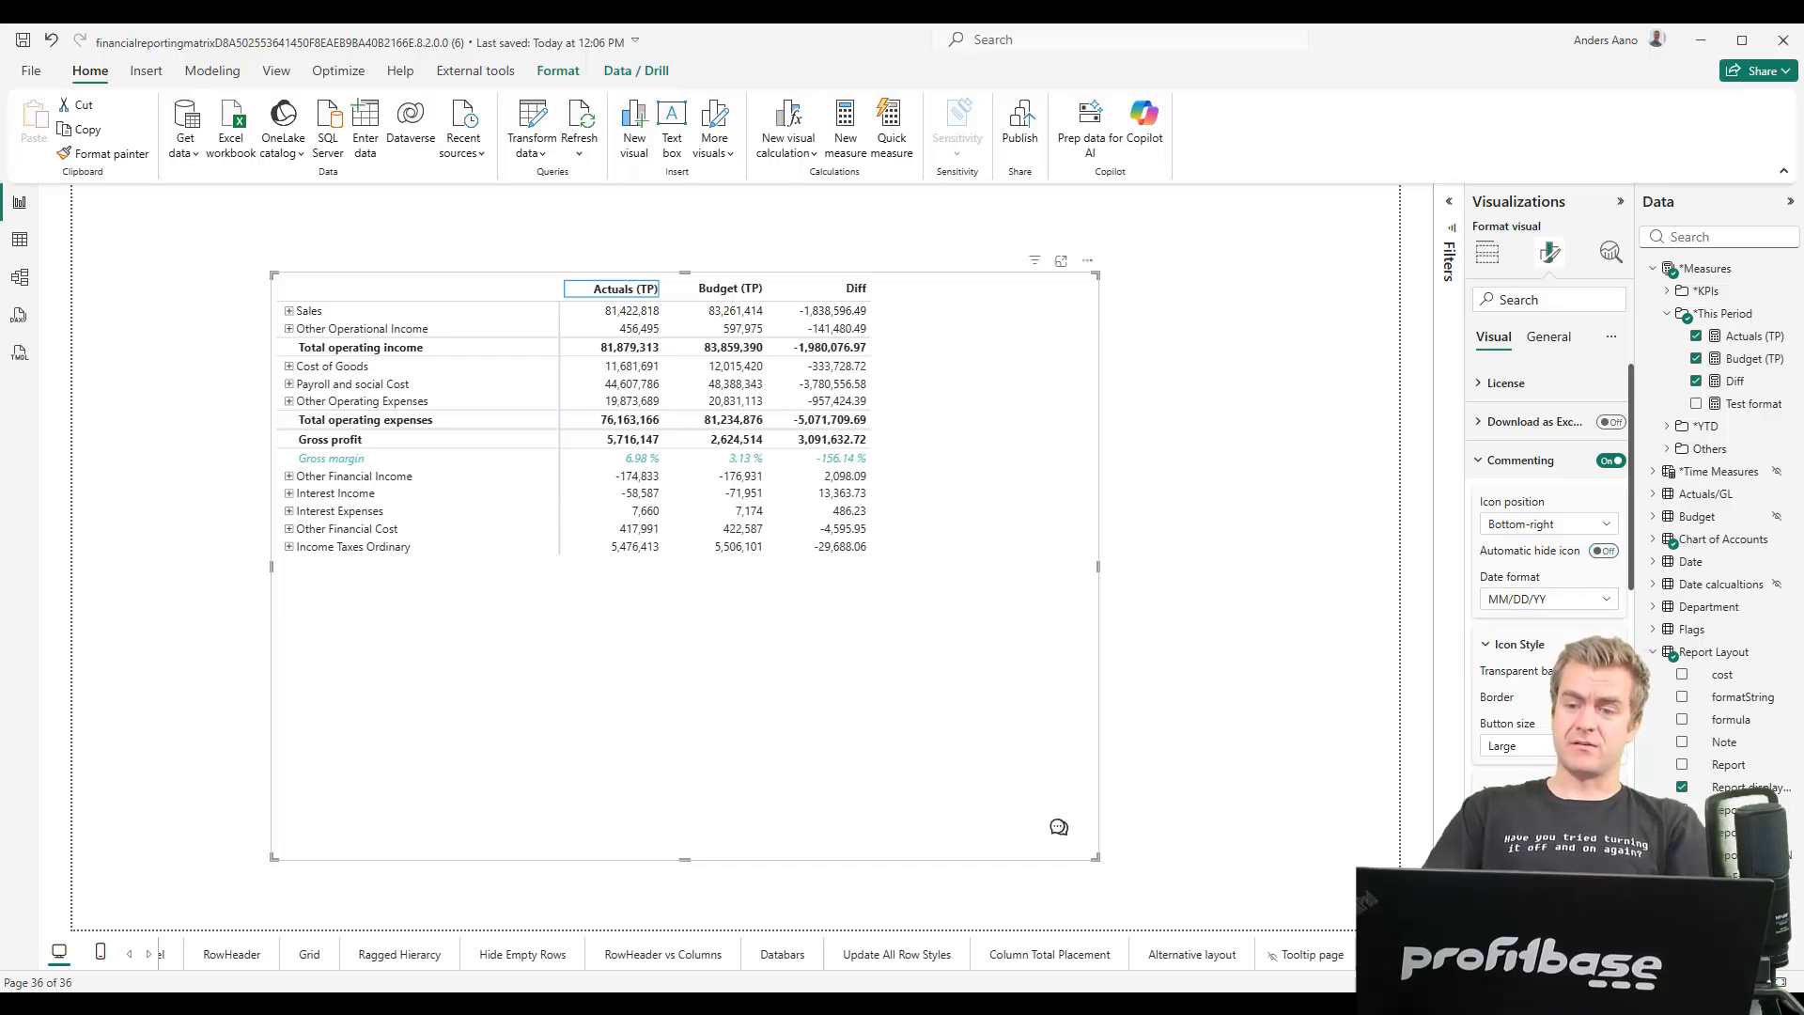
Turn off the comment icon's transparent background and turn on its border
click(1601, 672)
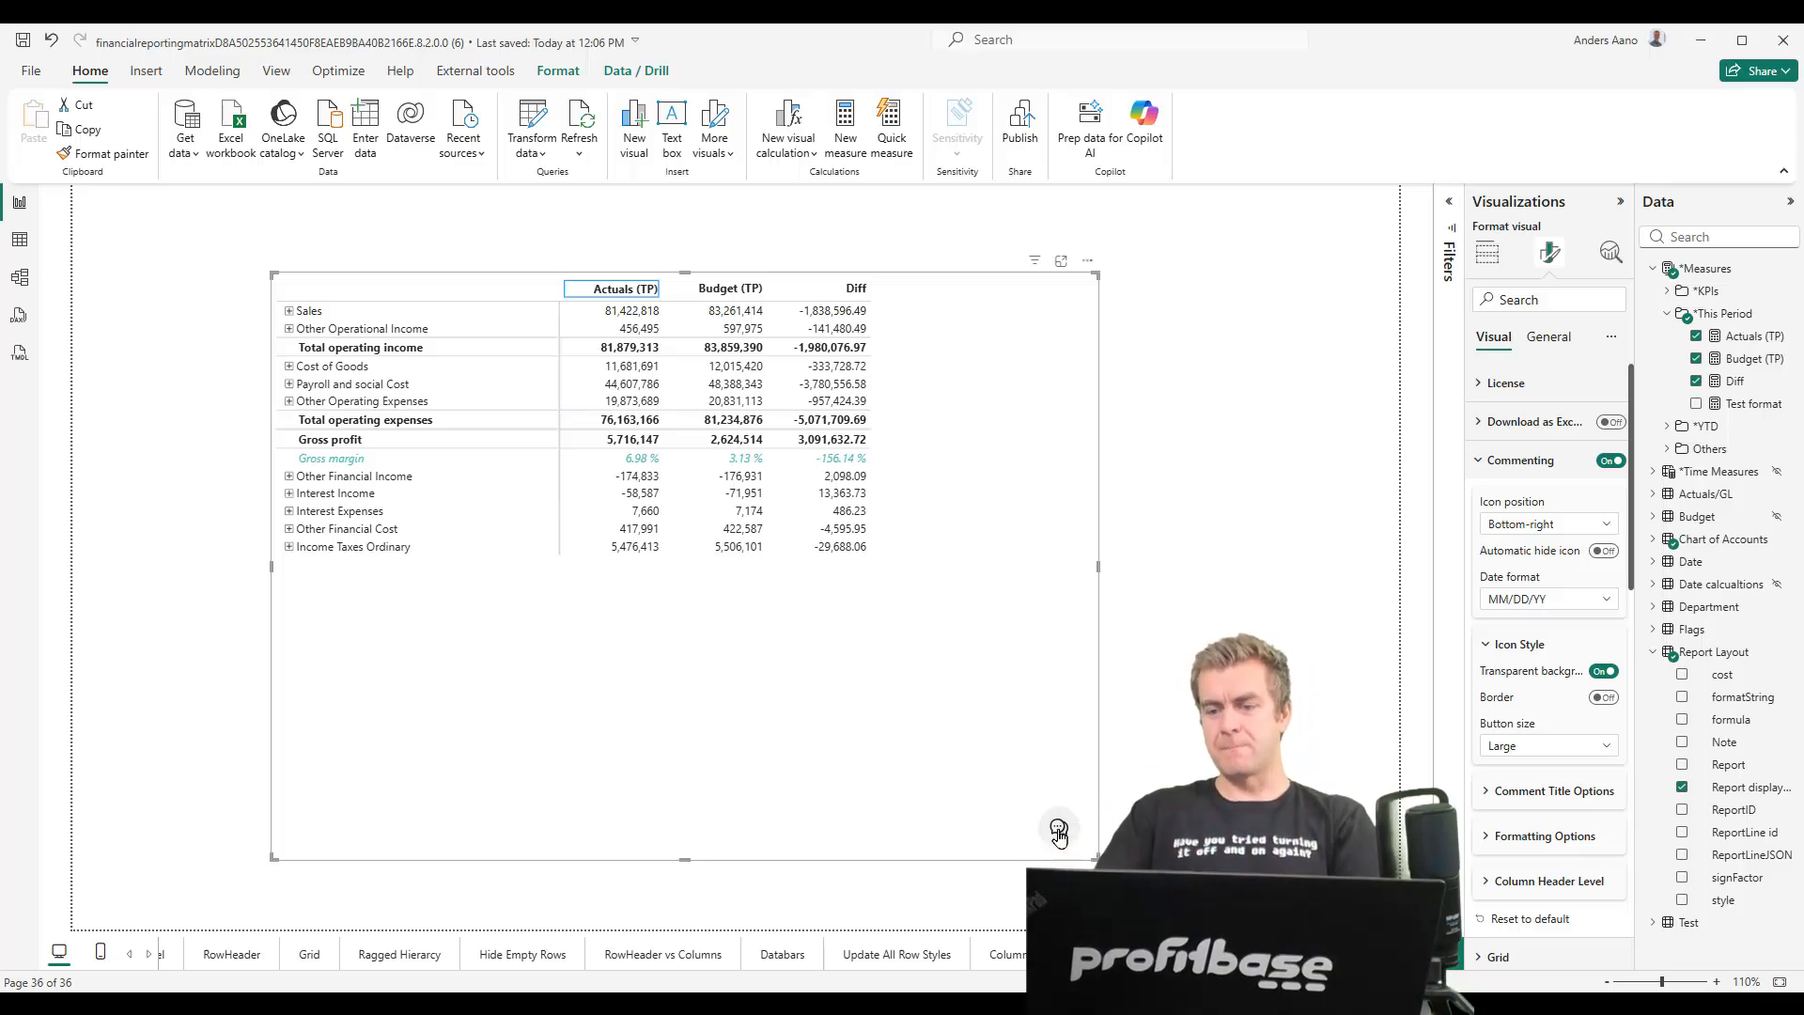
click(1602, 671)
click(1602, 697)
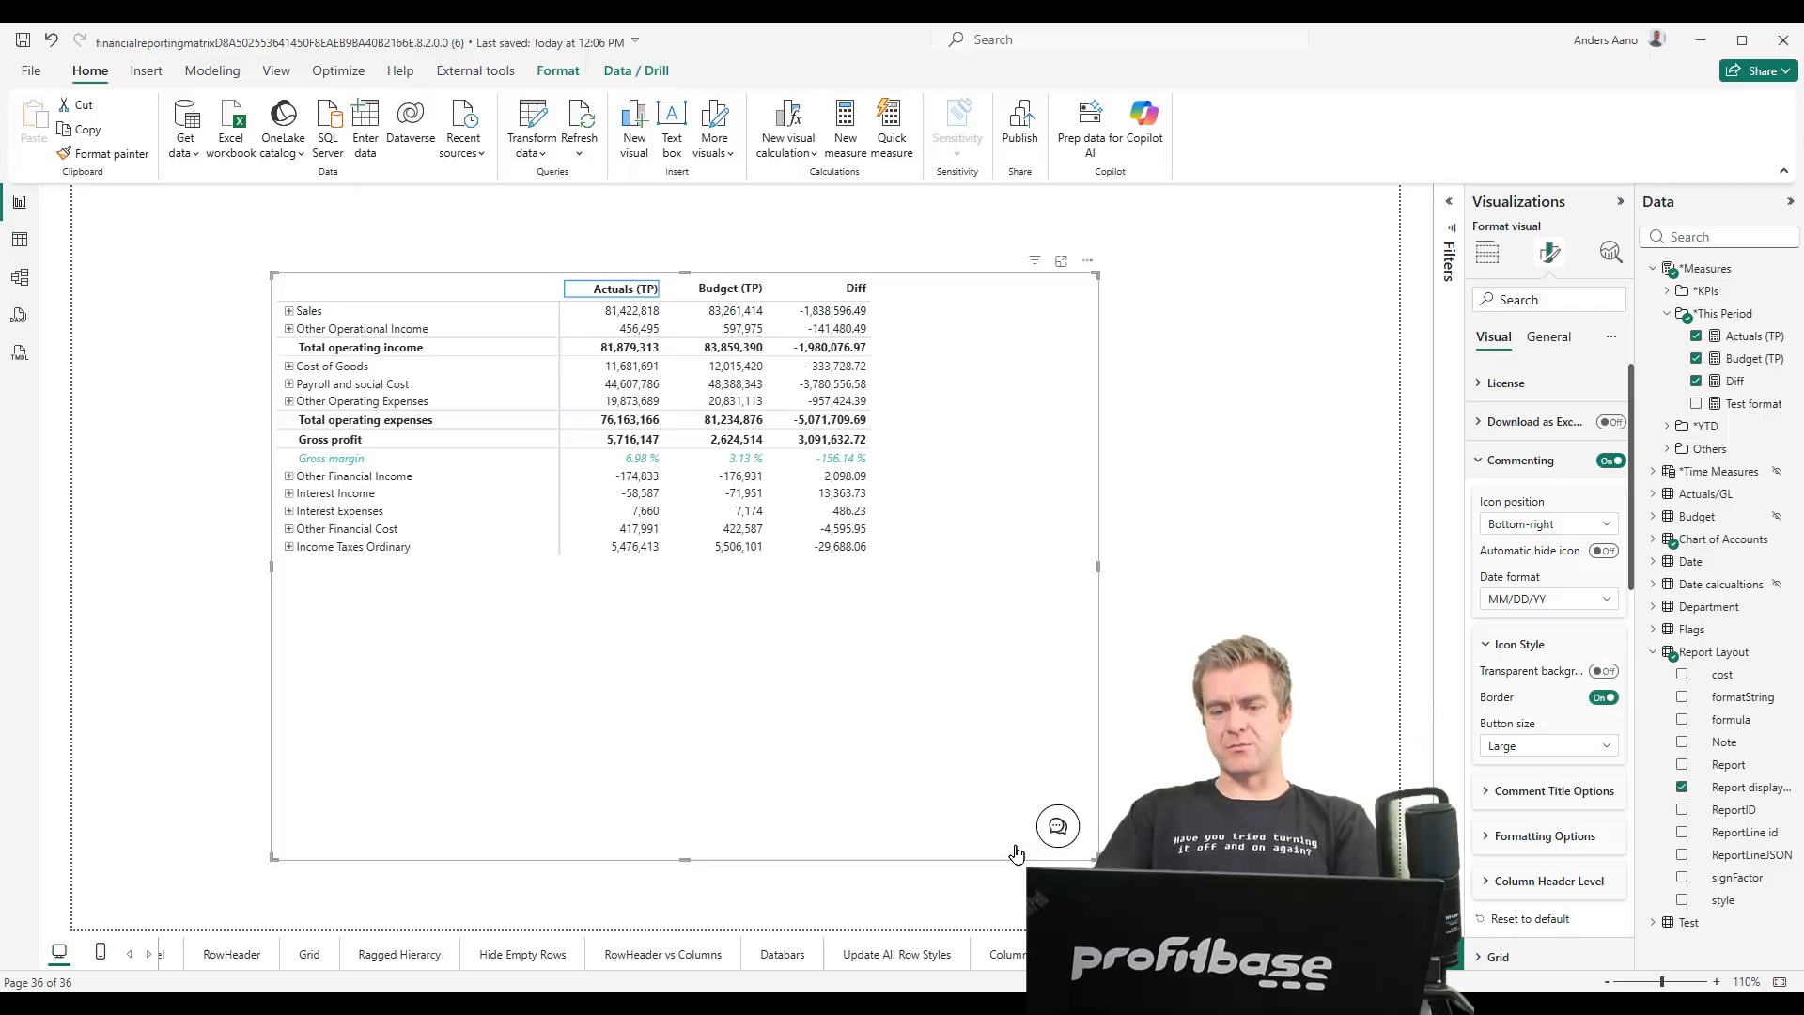
Try the Small button size for the comment icon, restore Large, and collapse the Commenting settings
click(1607, 744)
click(1542, 797)
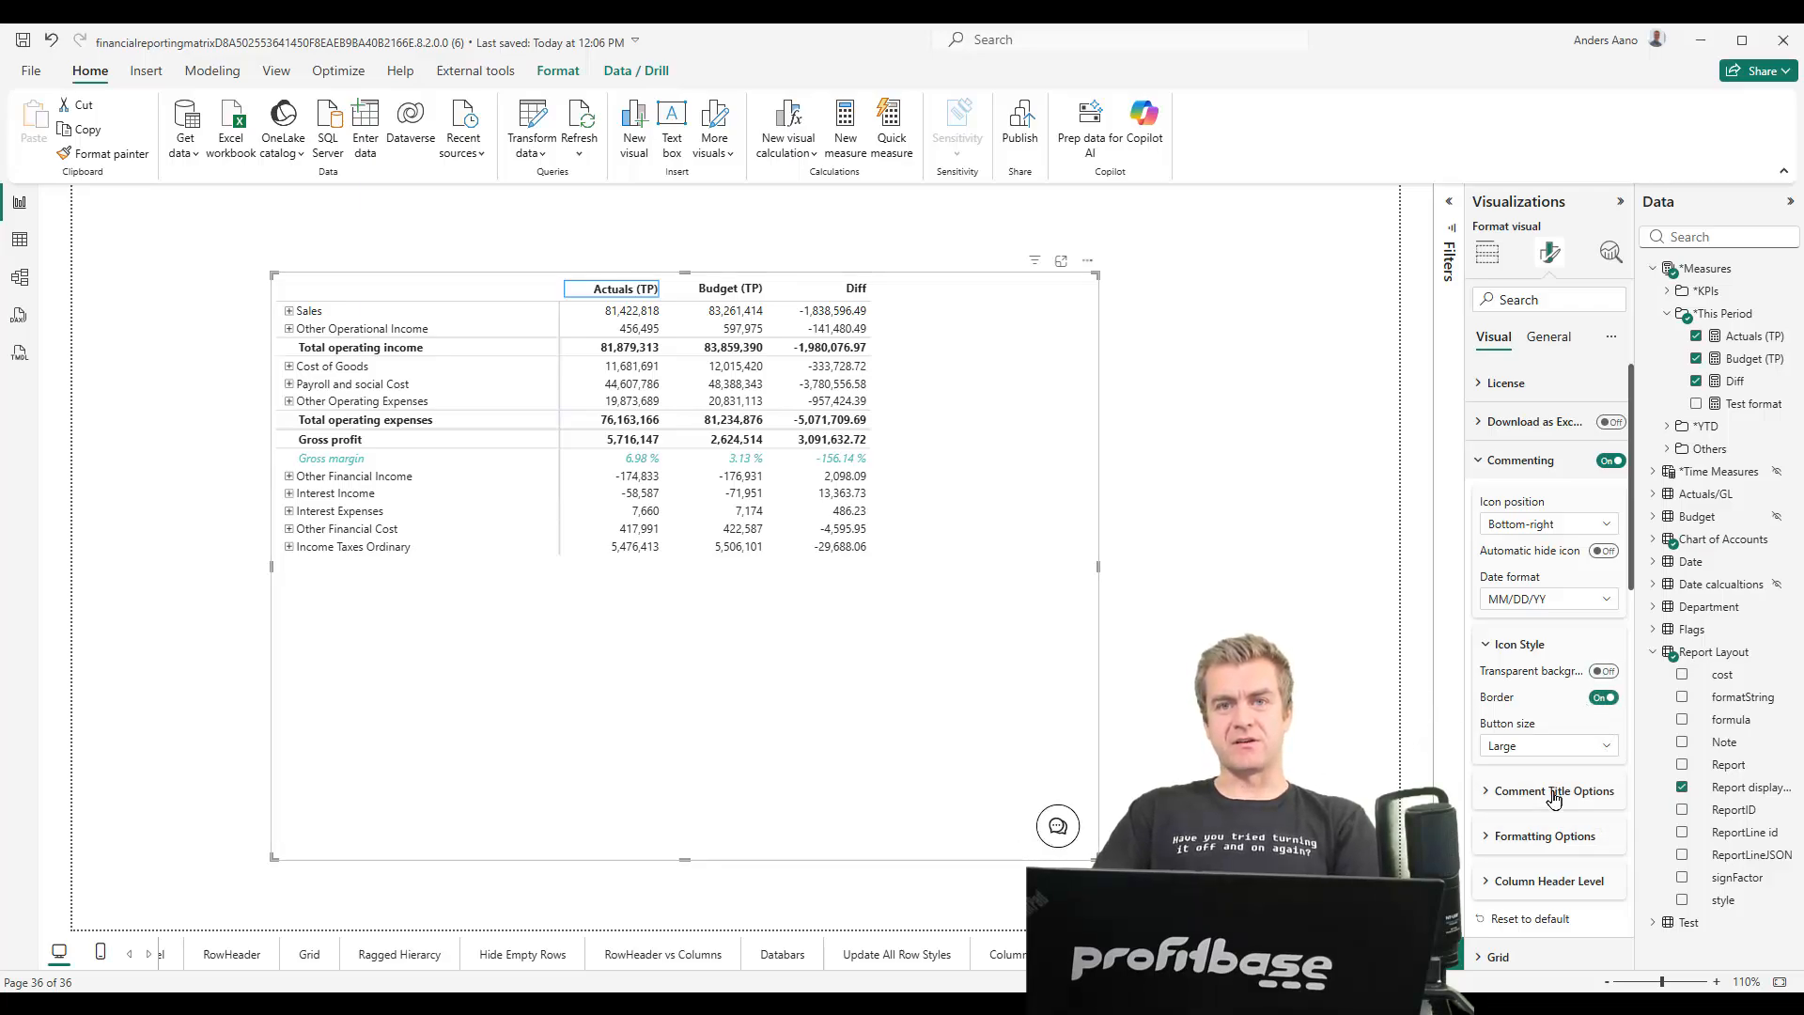
click(1551, 748)
click(1544, 774)
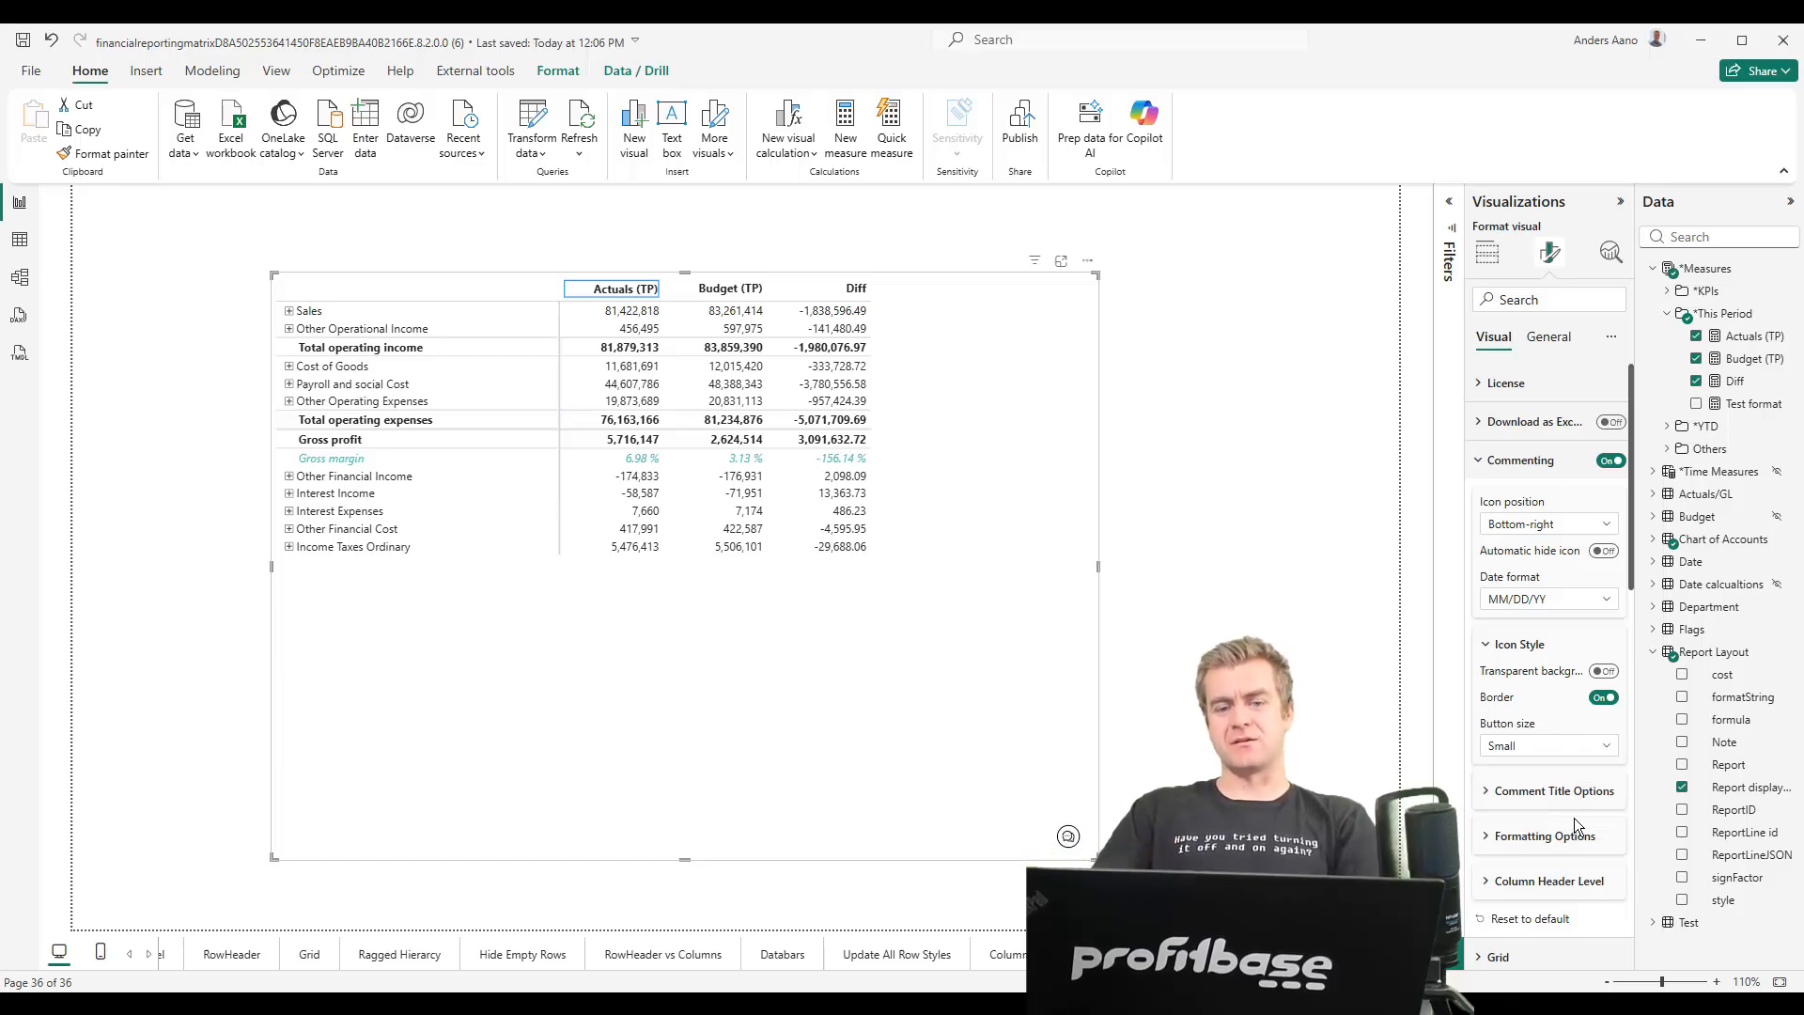
click(1552, 745)
click(1542, 768)
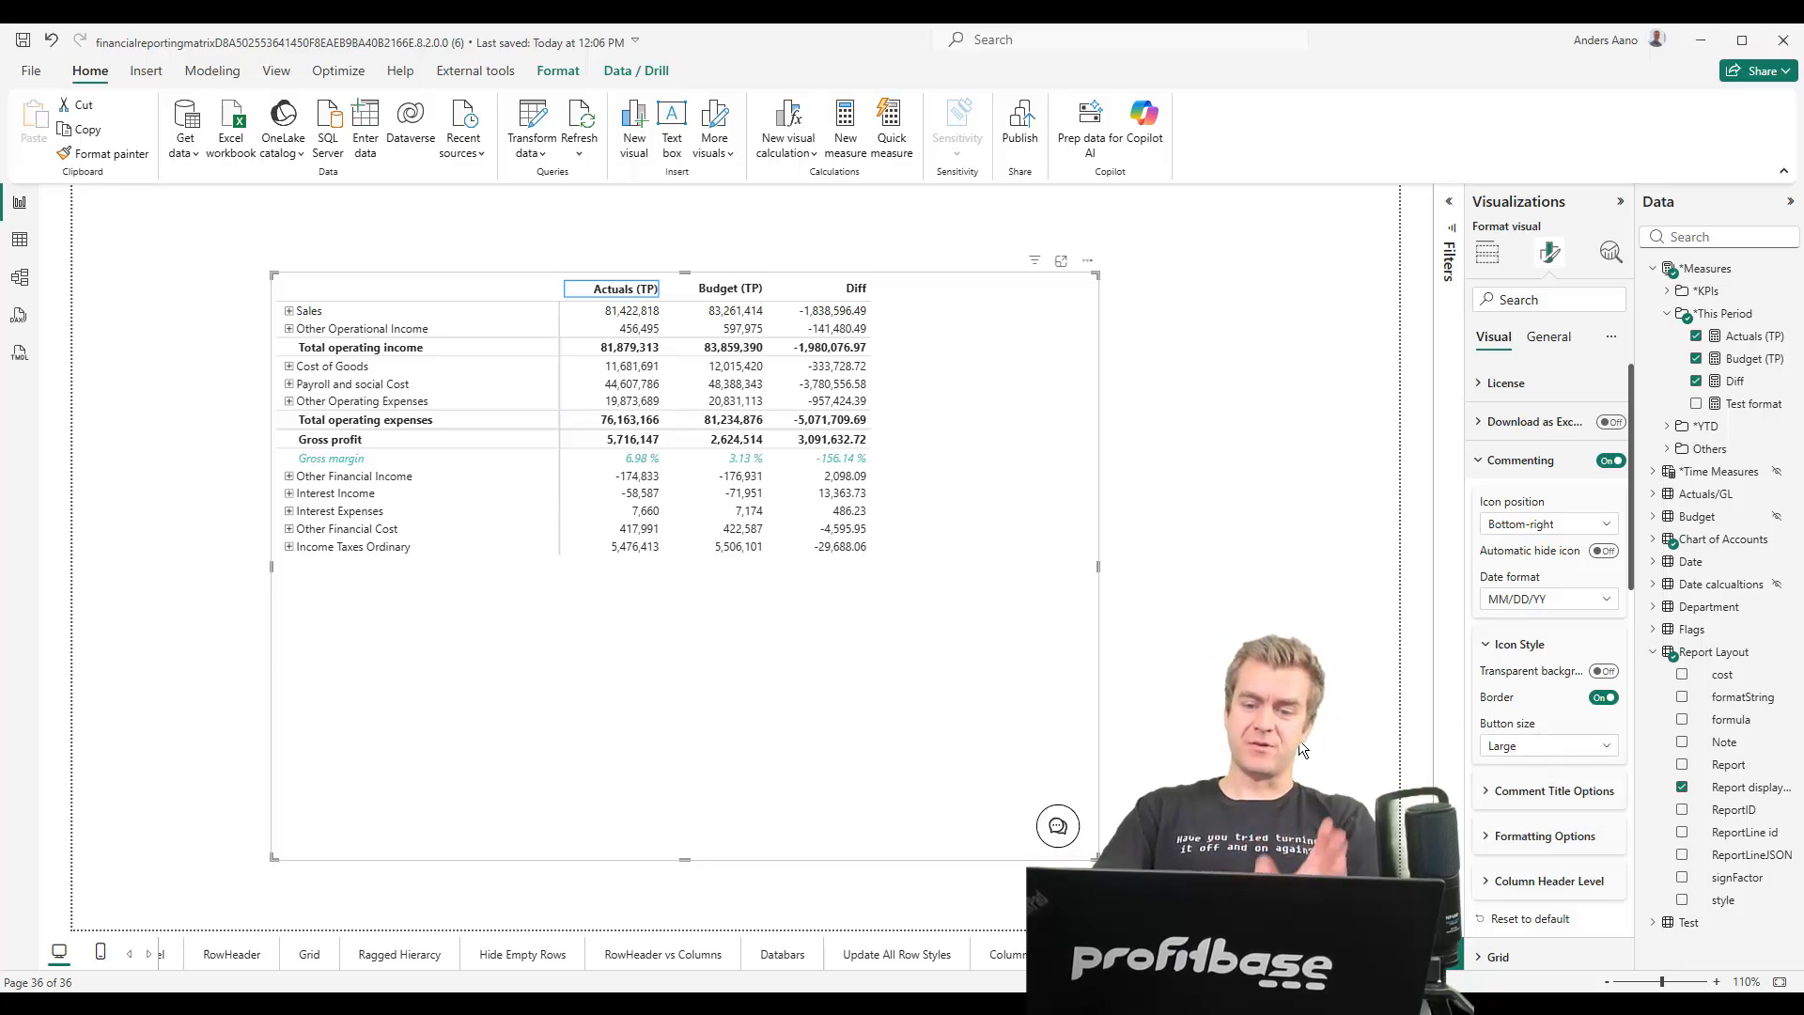
click(1513, 644)
click(1515, 464)
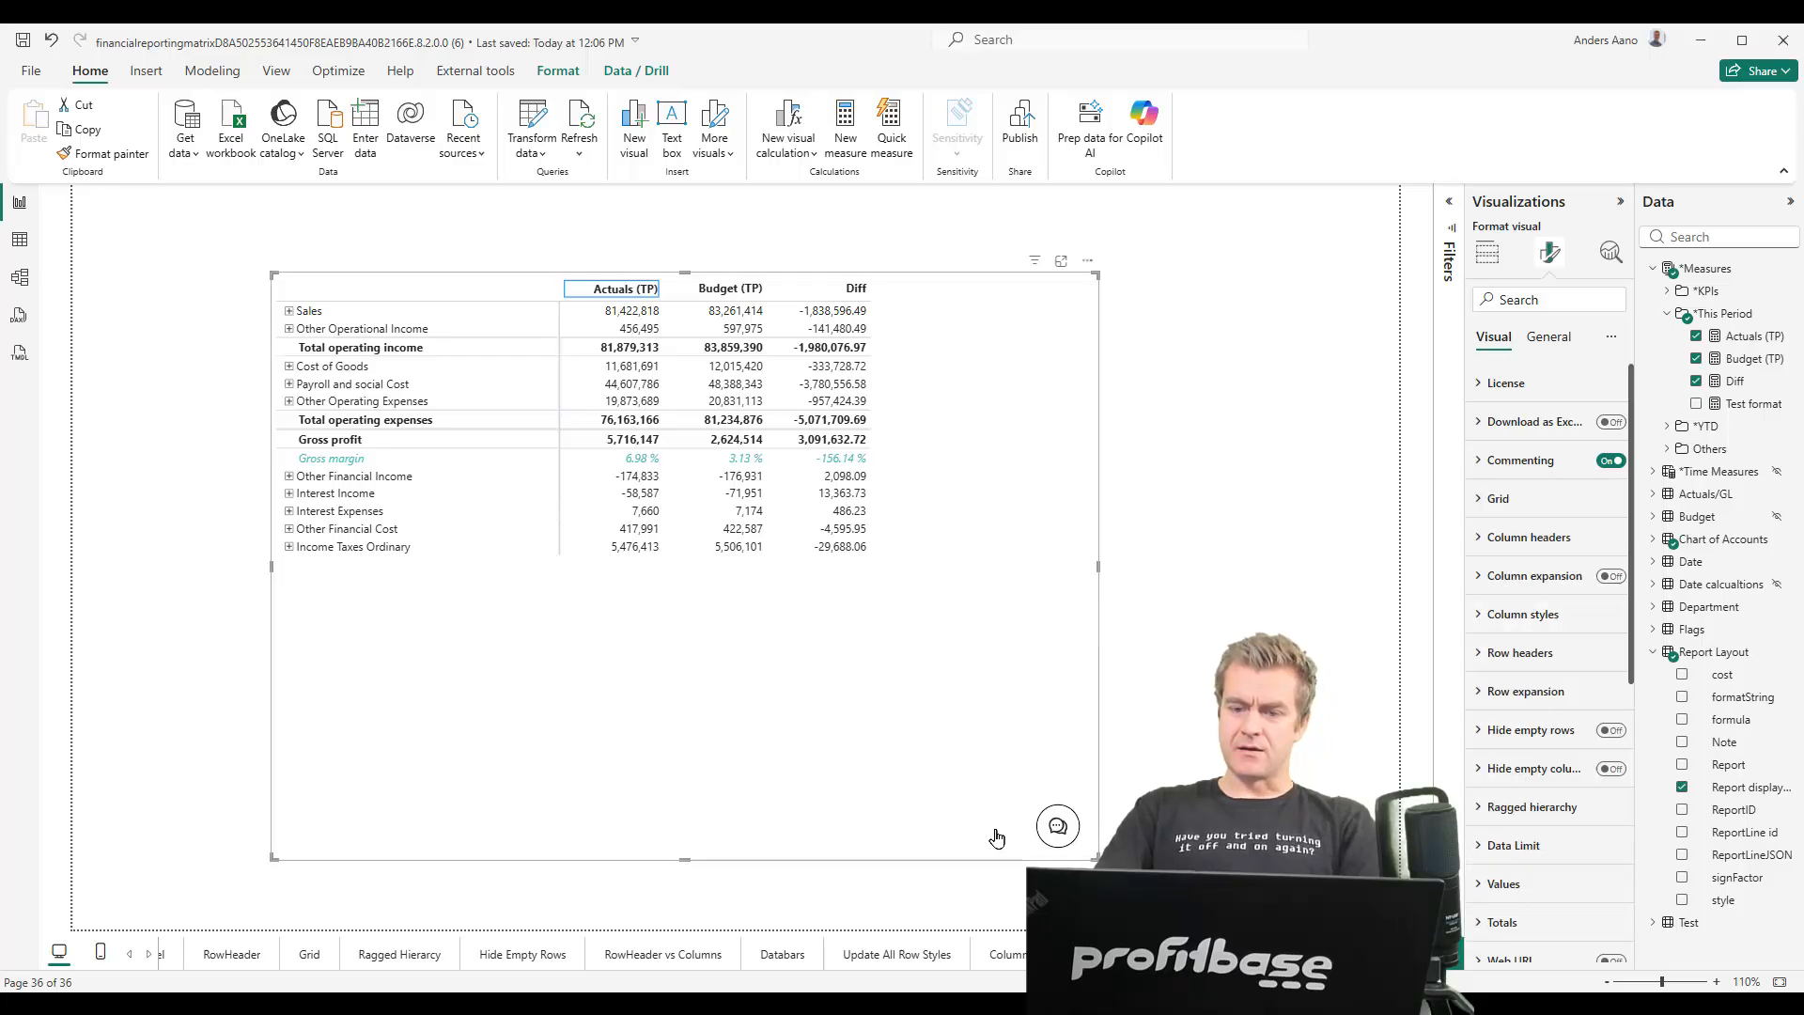
Open the comments, start one on Actuals (TP) with the author's name, and discard it unsaved
click(1058, 826)
click(893, 362)
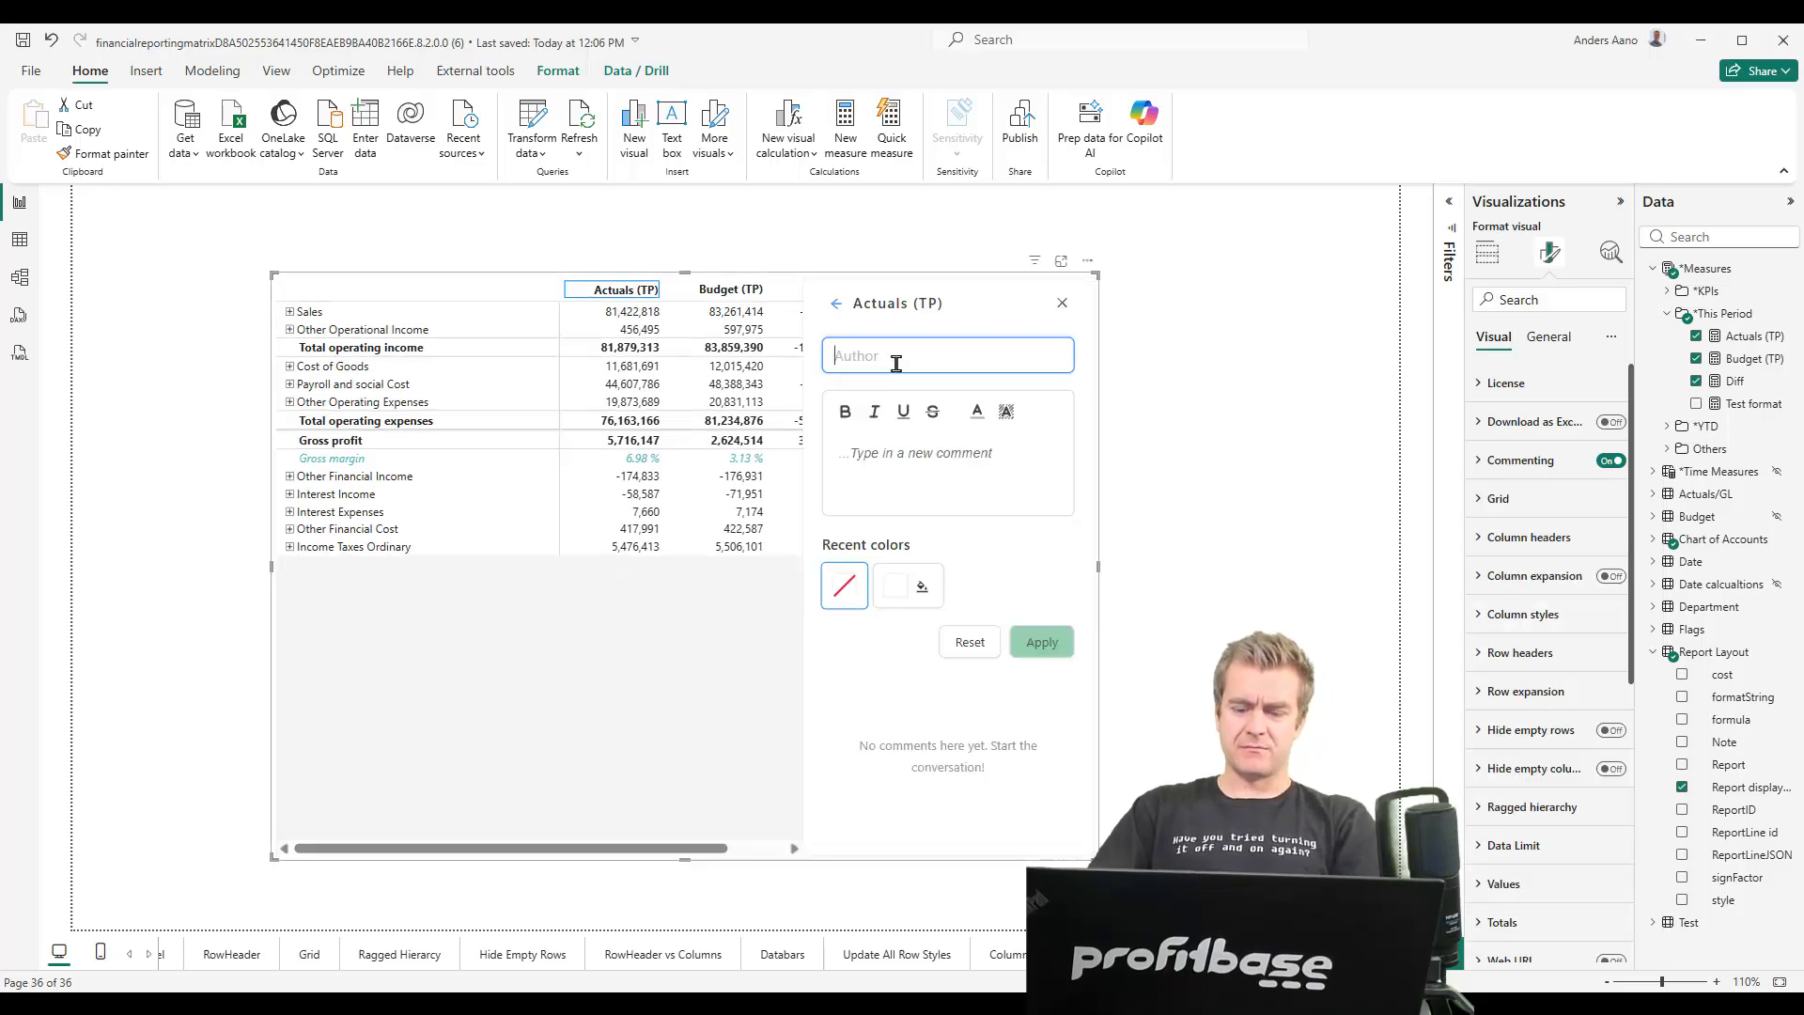
text(Anders)
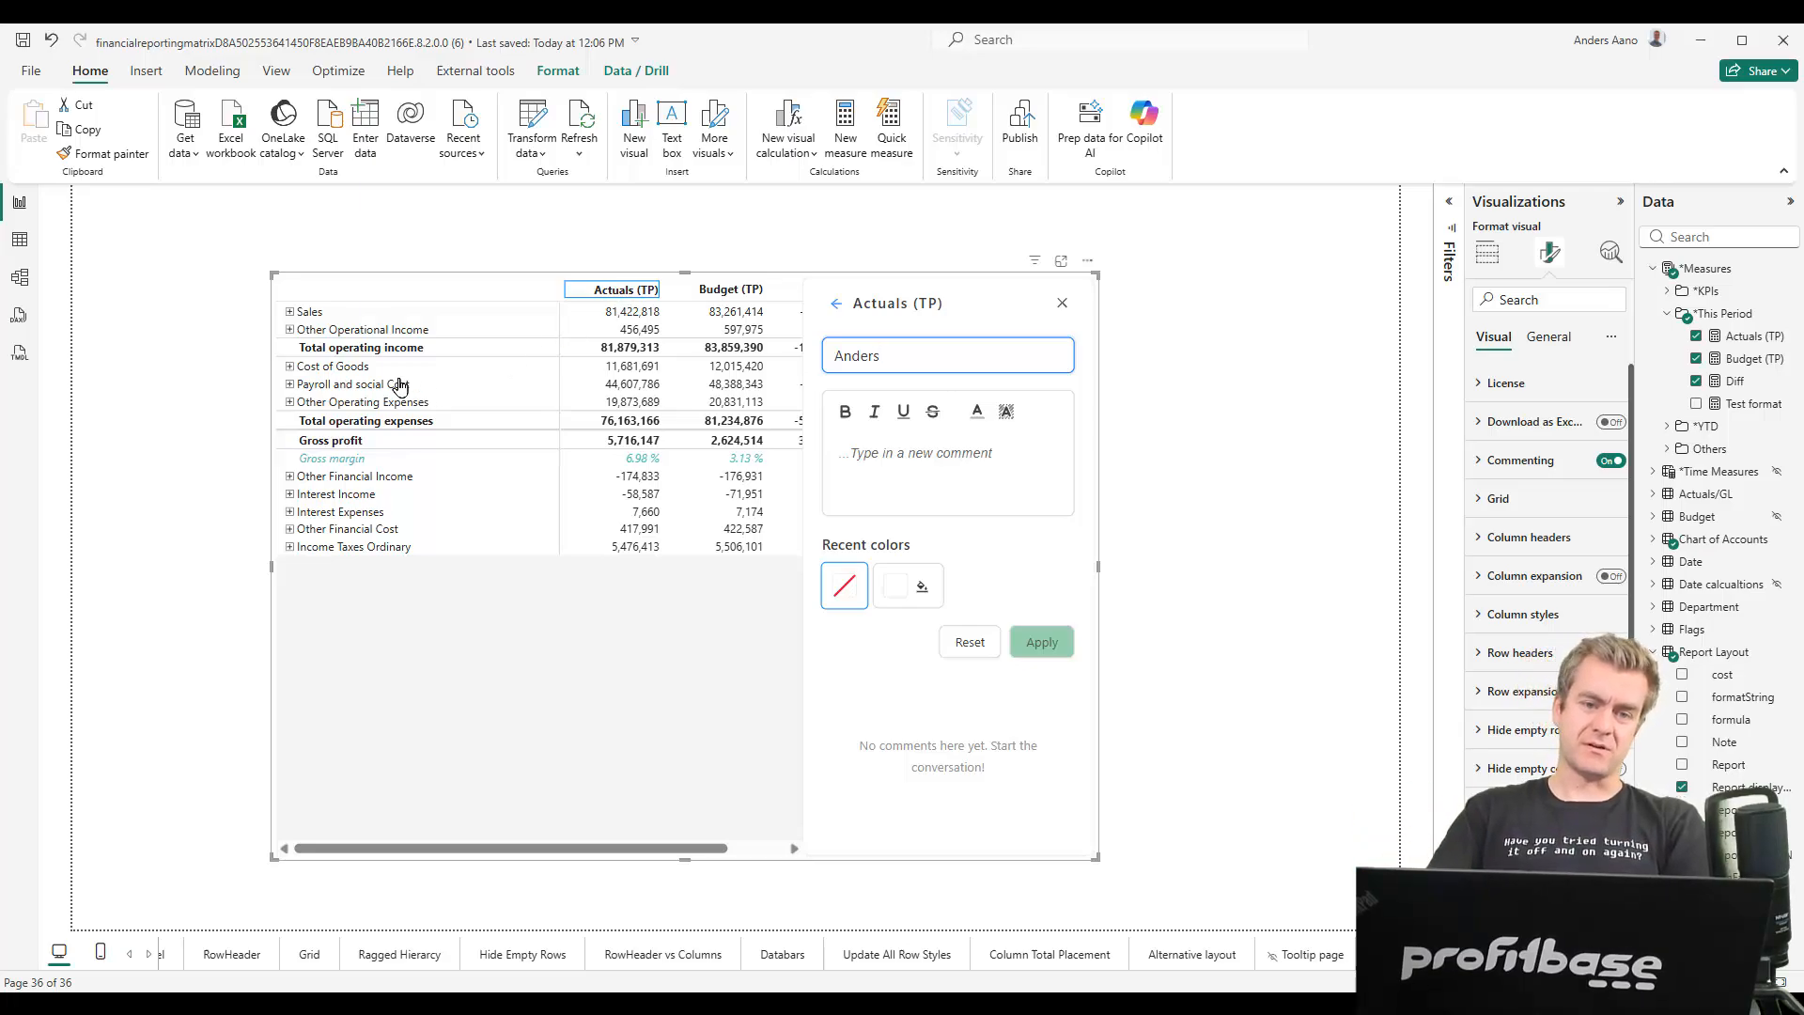
click(346, 375)
click(523, 404)
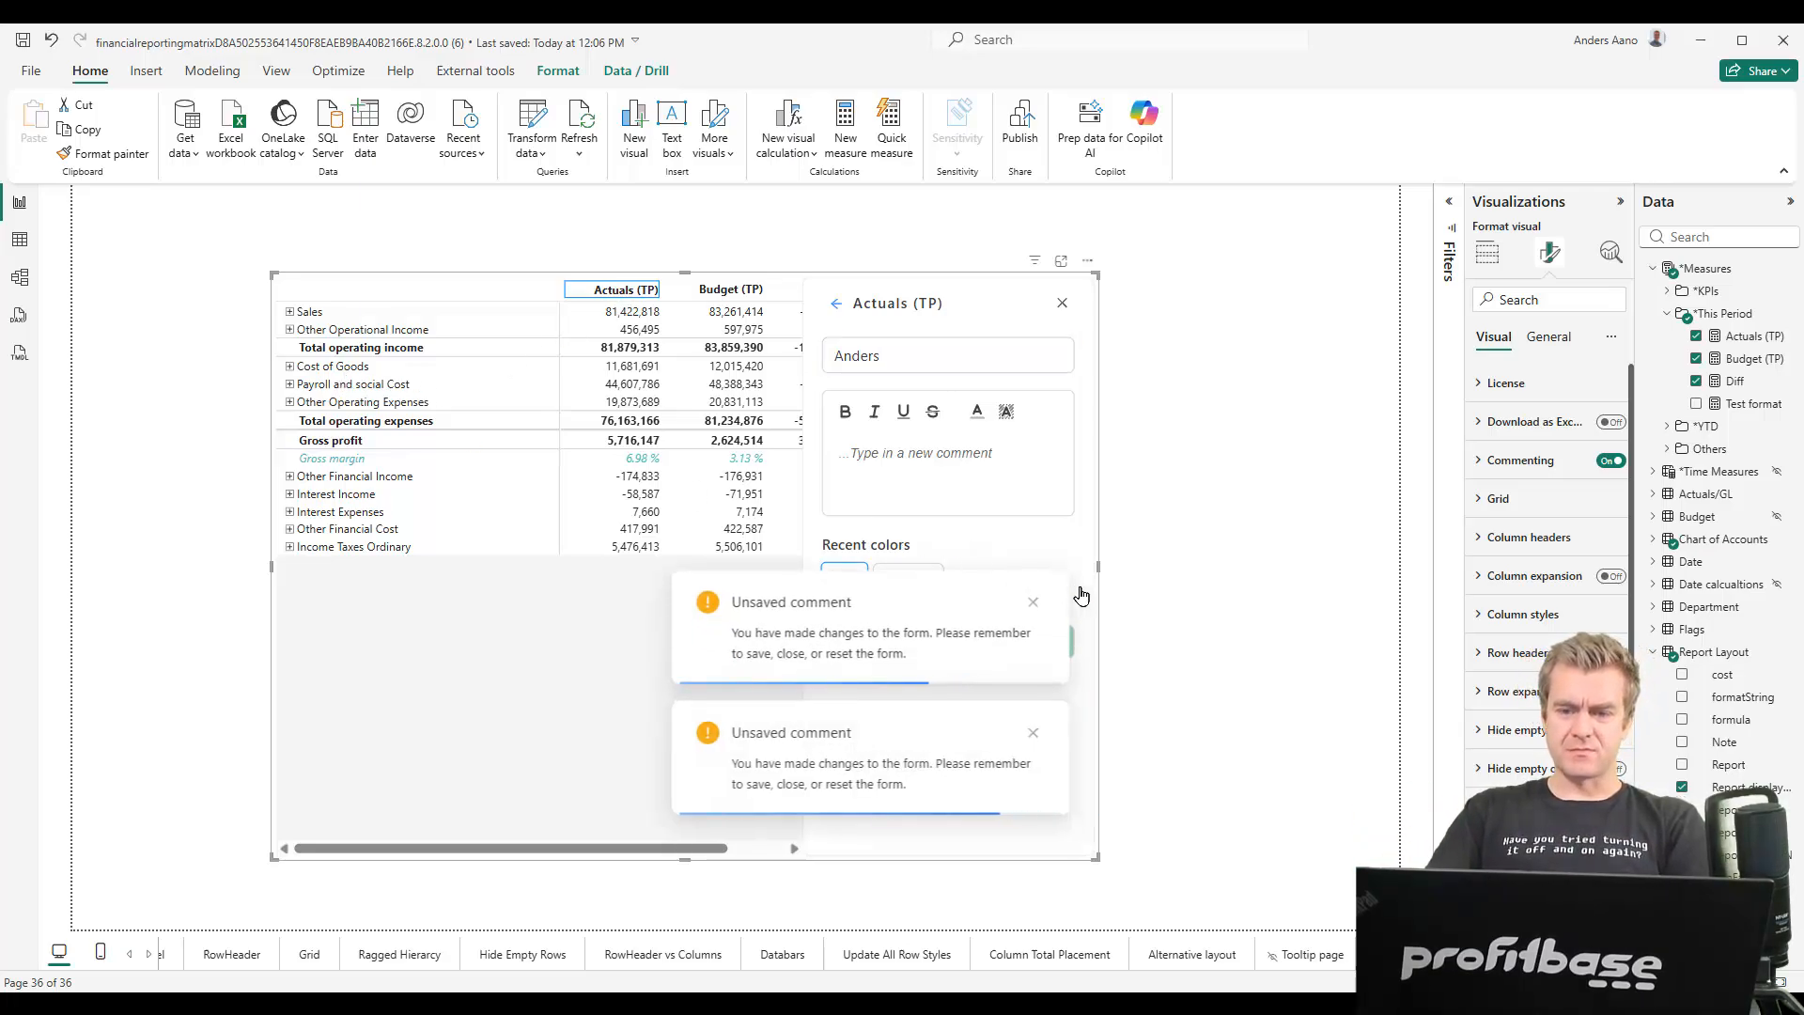
click(1031, 605)
click(1027, 733)
click(835, 303)
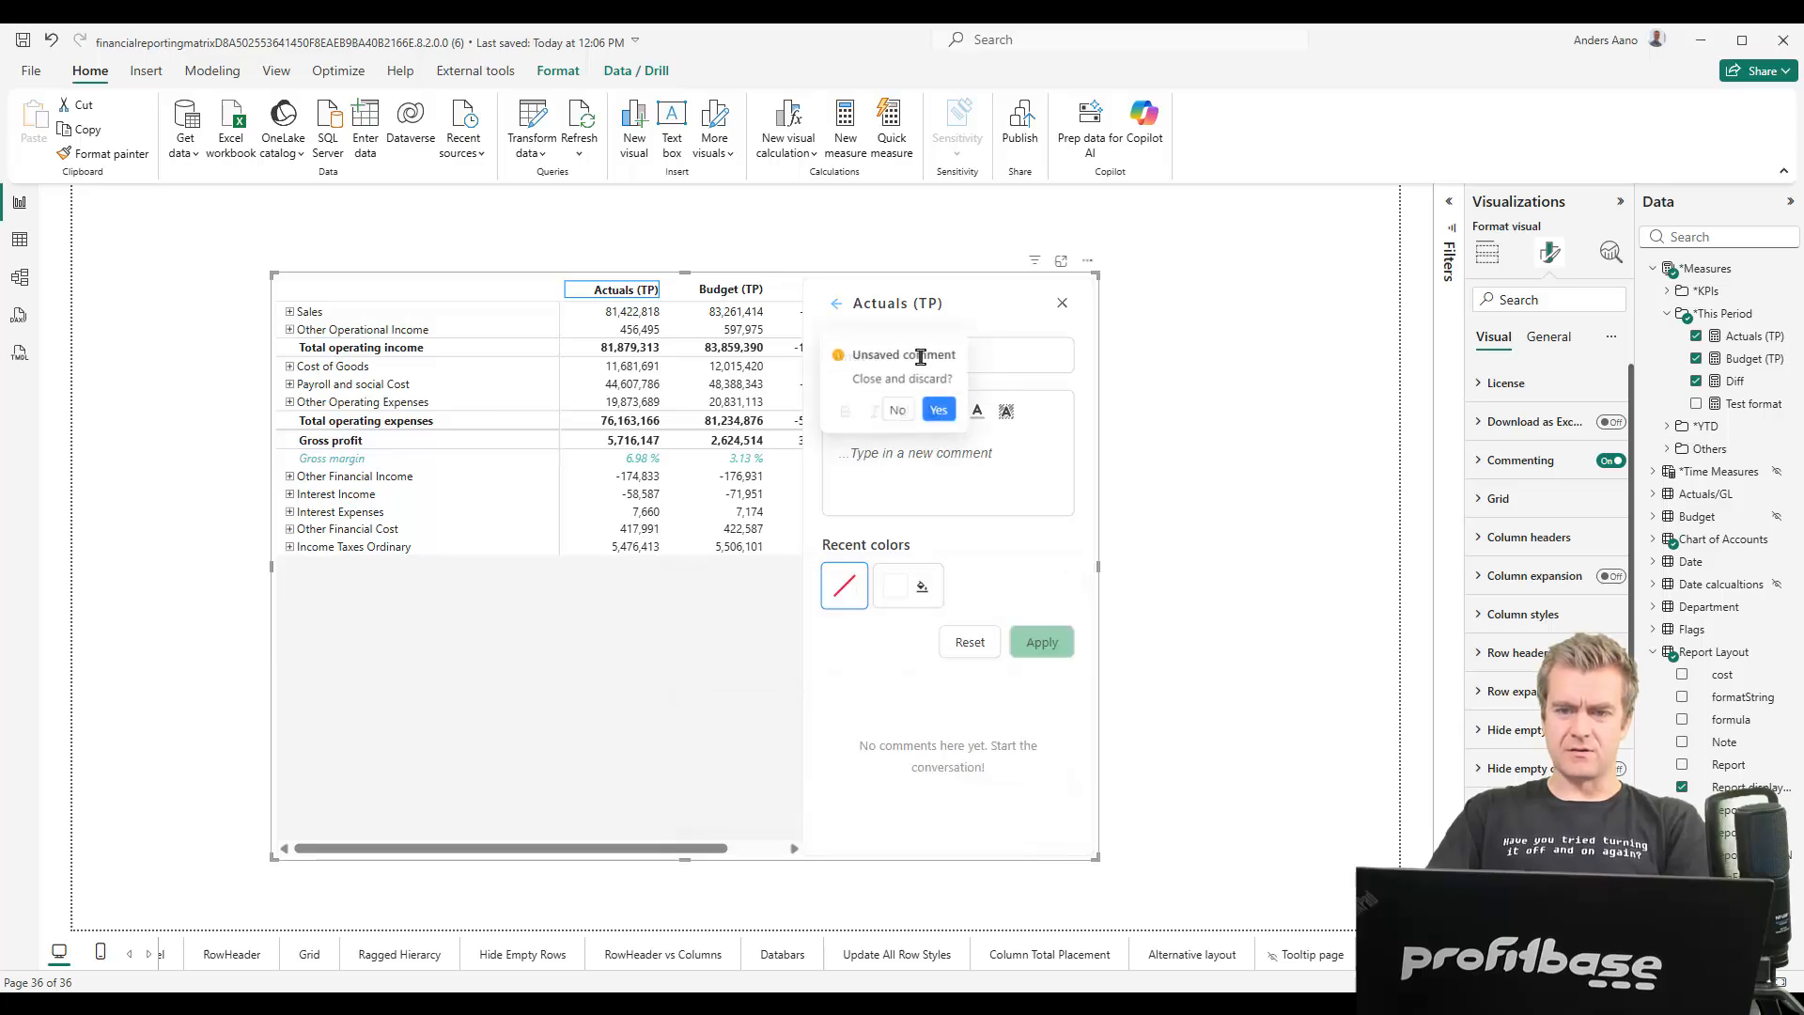
click(939, 411)
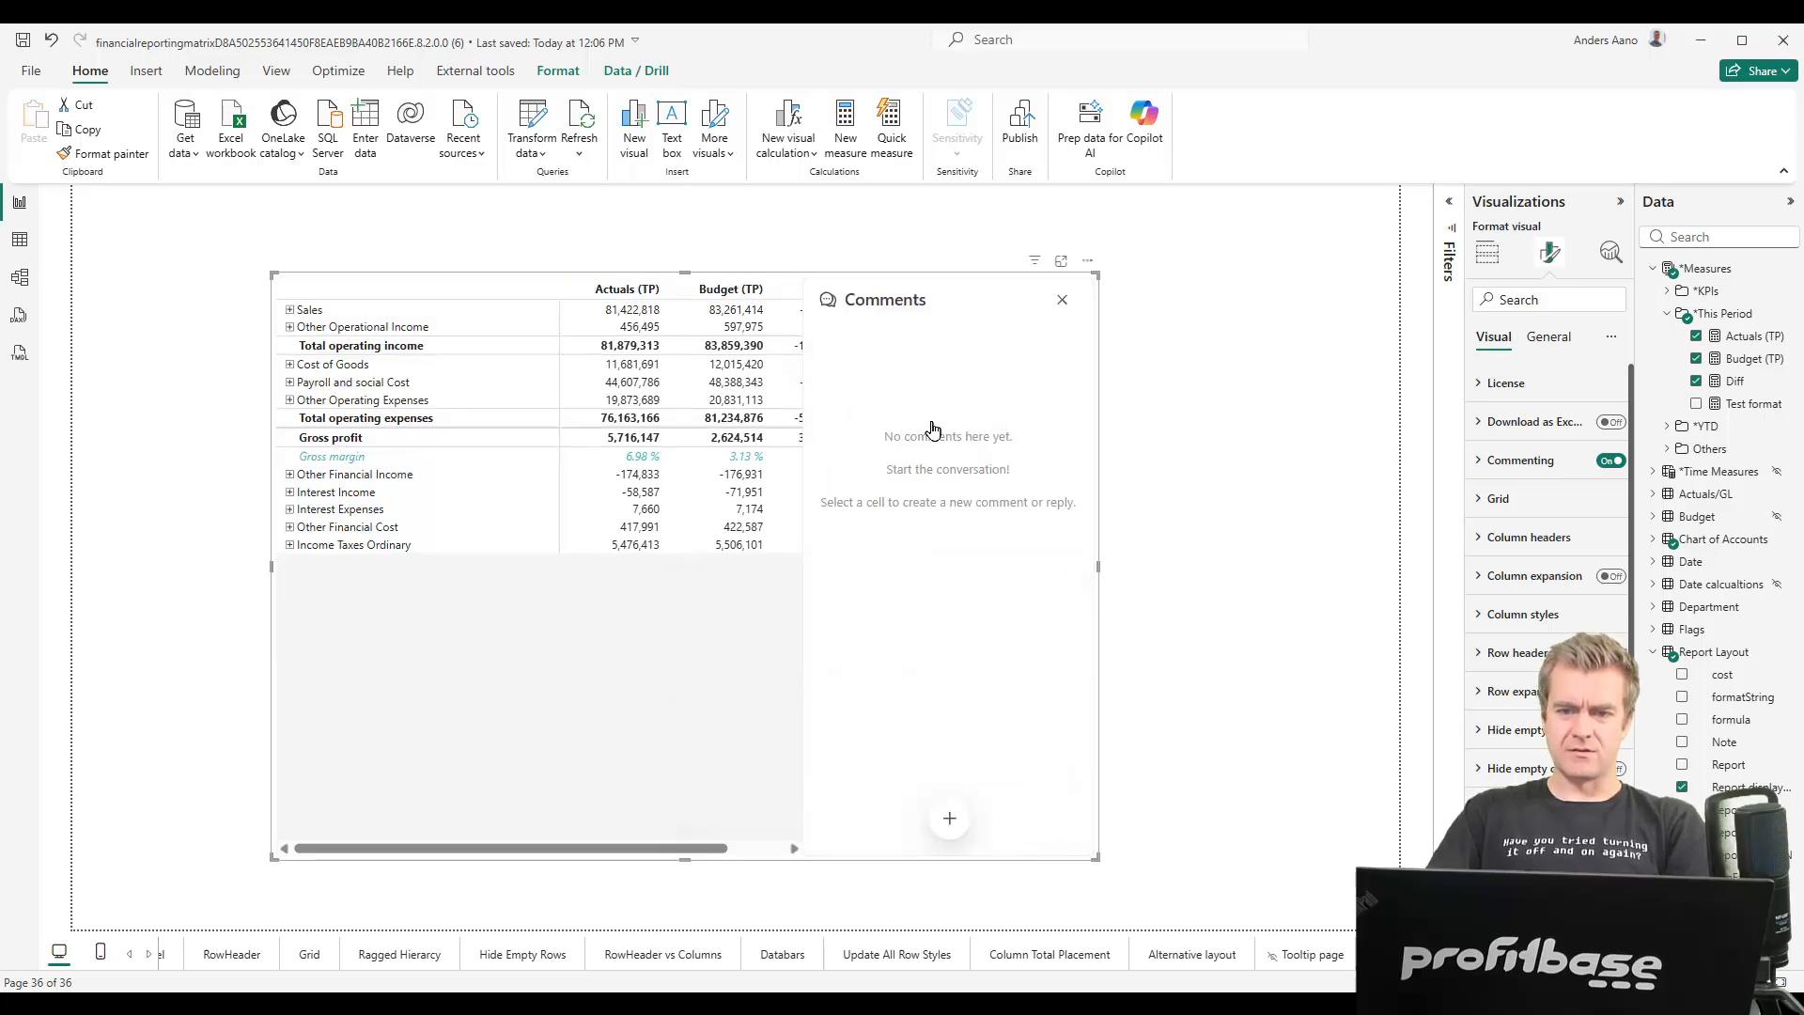
Add a comment on the Cost of Goods row with the author's name and the text "Costs are increasing year over year"
click(324, 365)
click(893, 351)
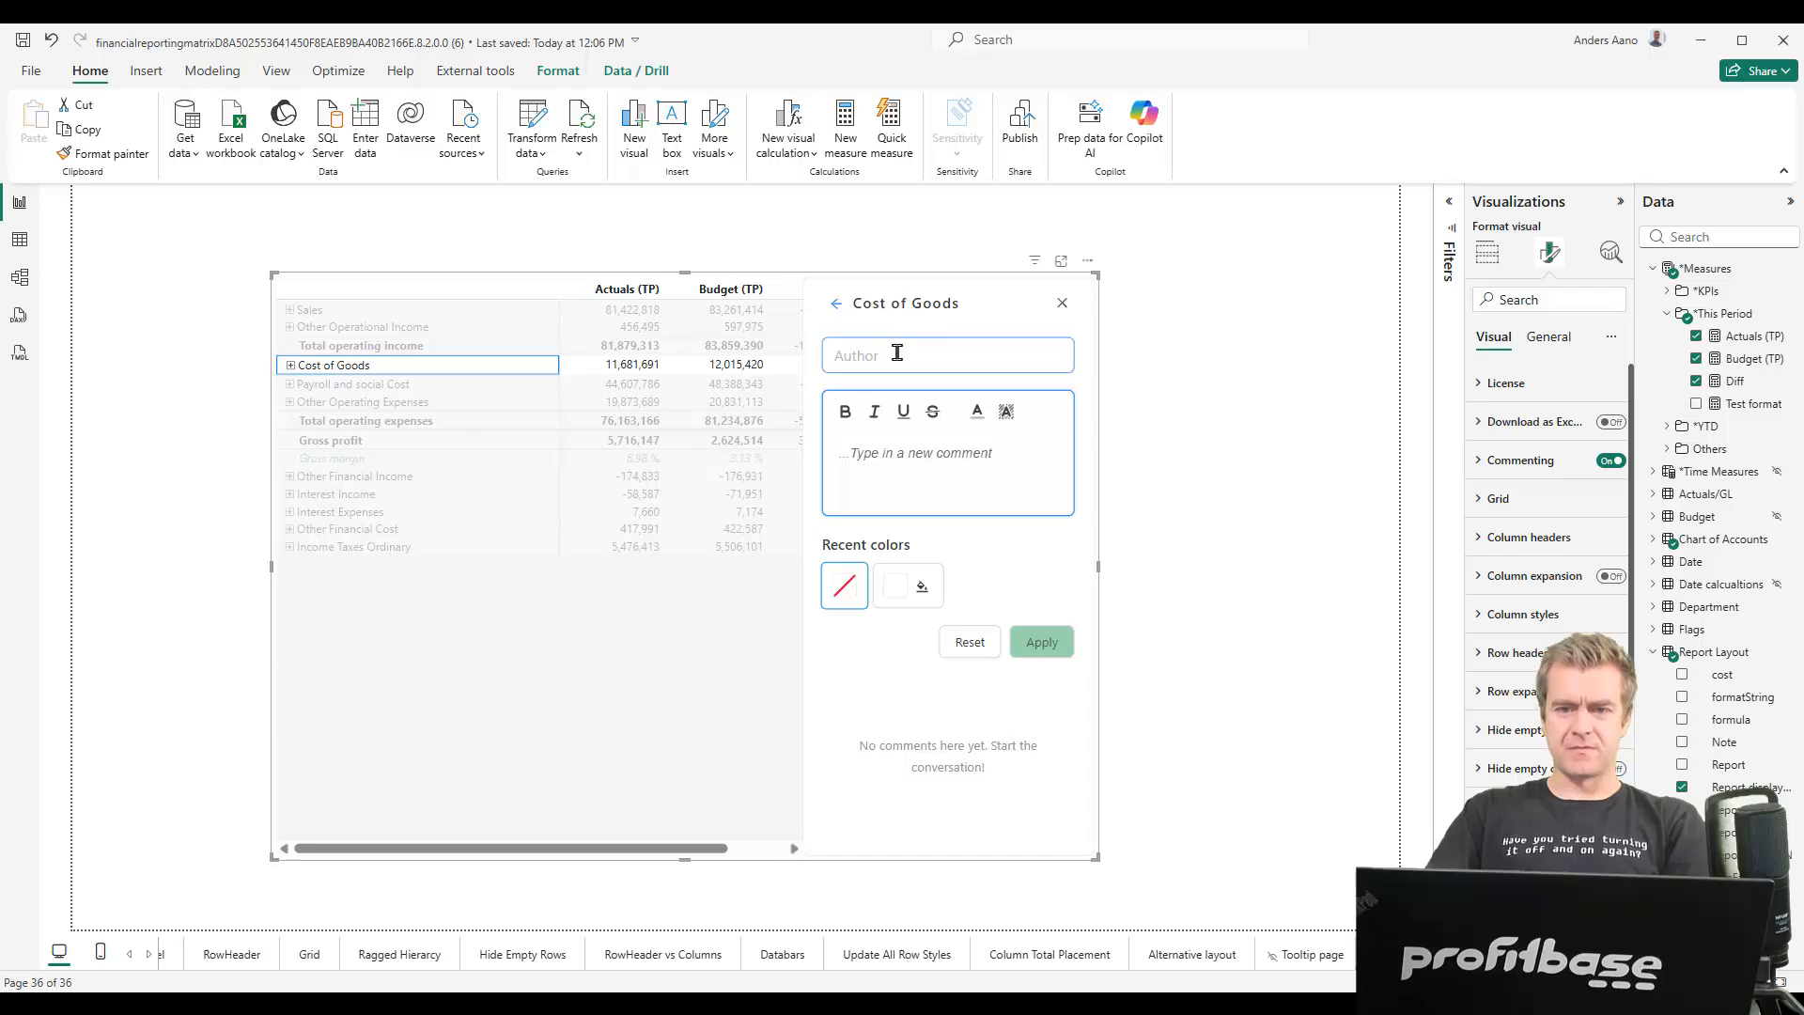
text(Anders)
click(924, 451)
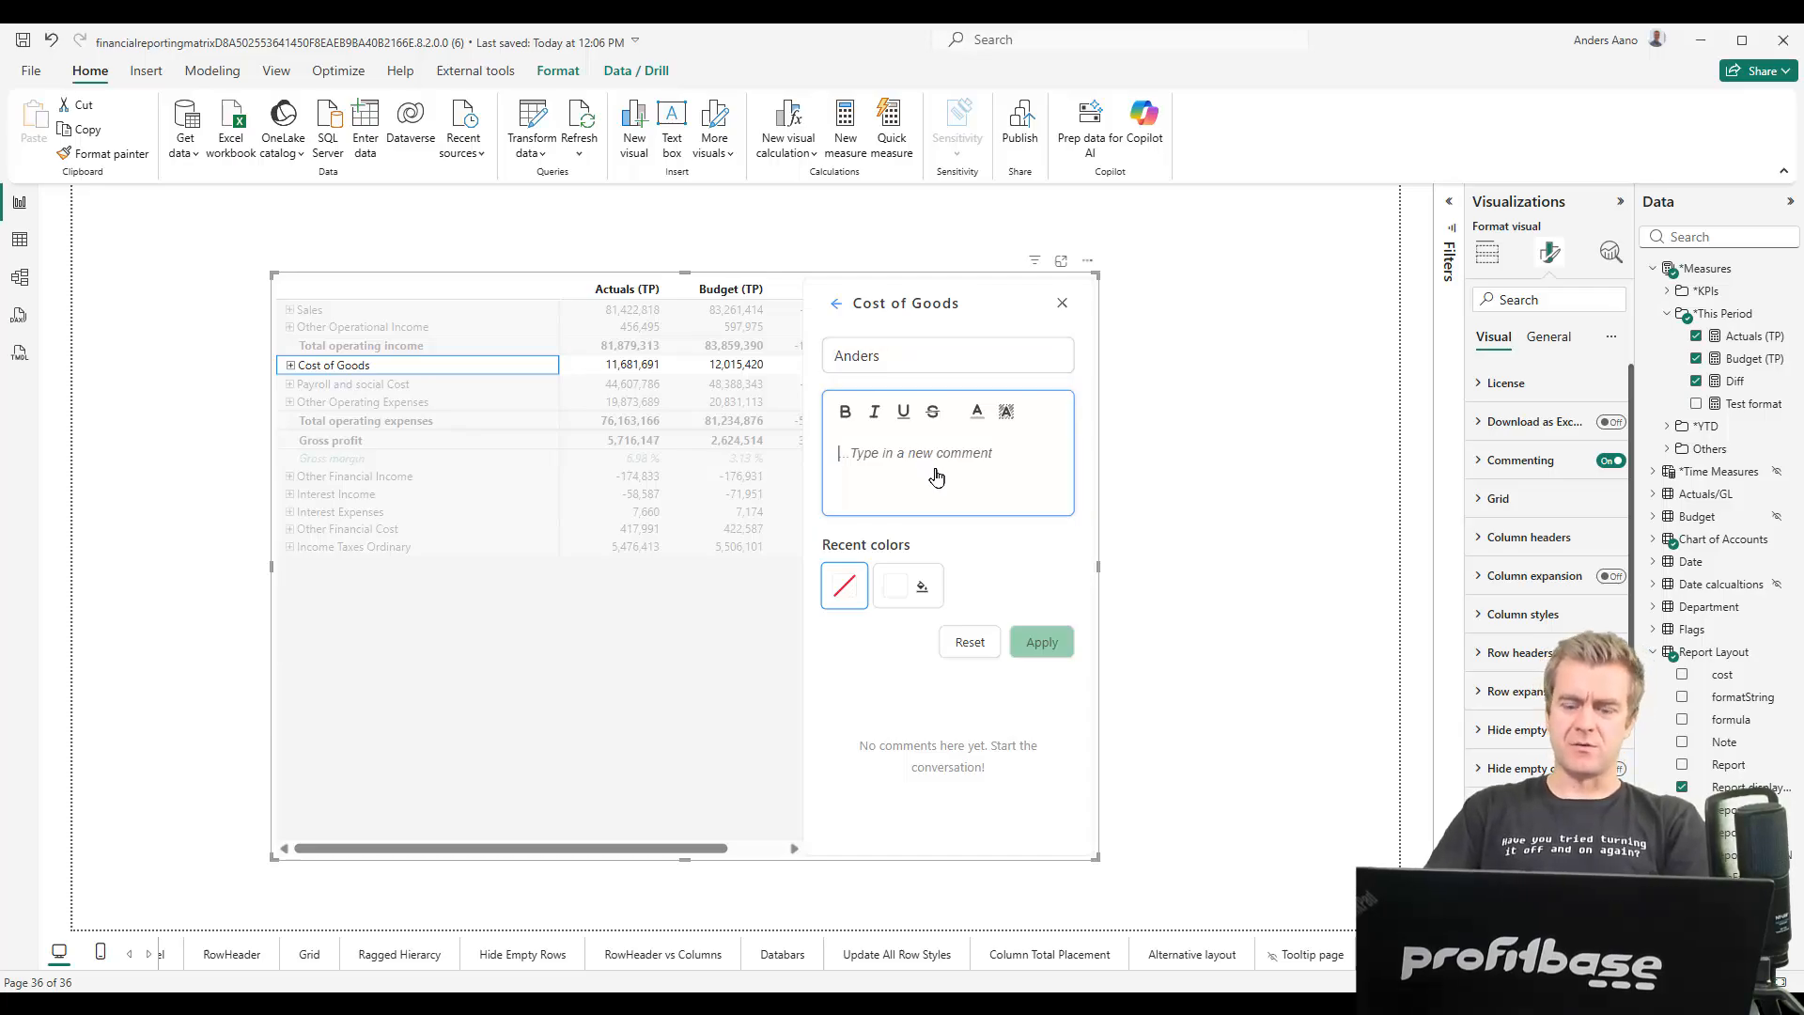
text(Costs are increasing year over year)
click(1039, 639)
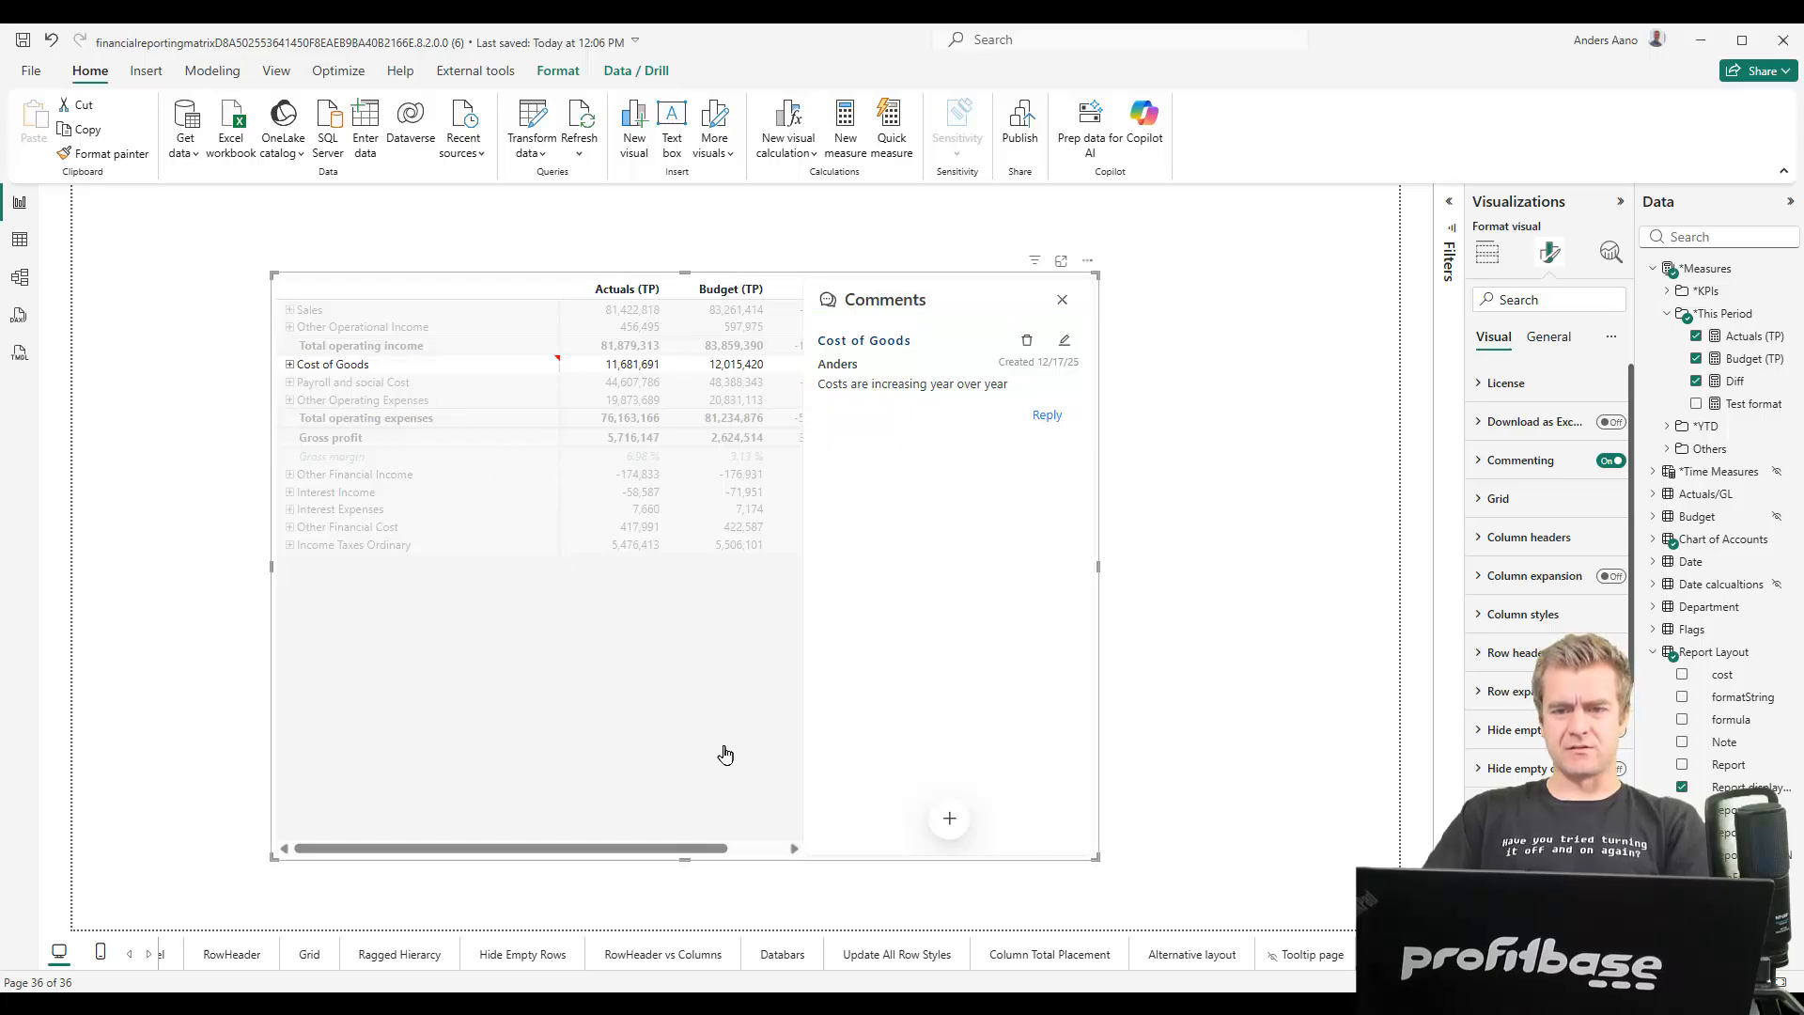
Close the comments and reopen them to view the Cost of Goods comment thread
click(1063, 298)
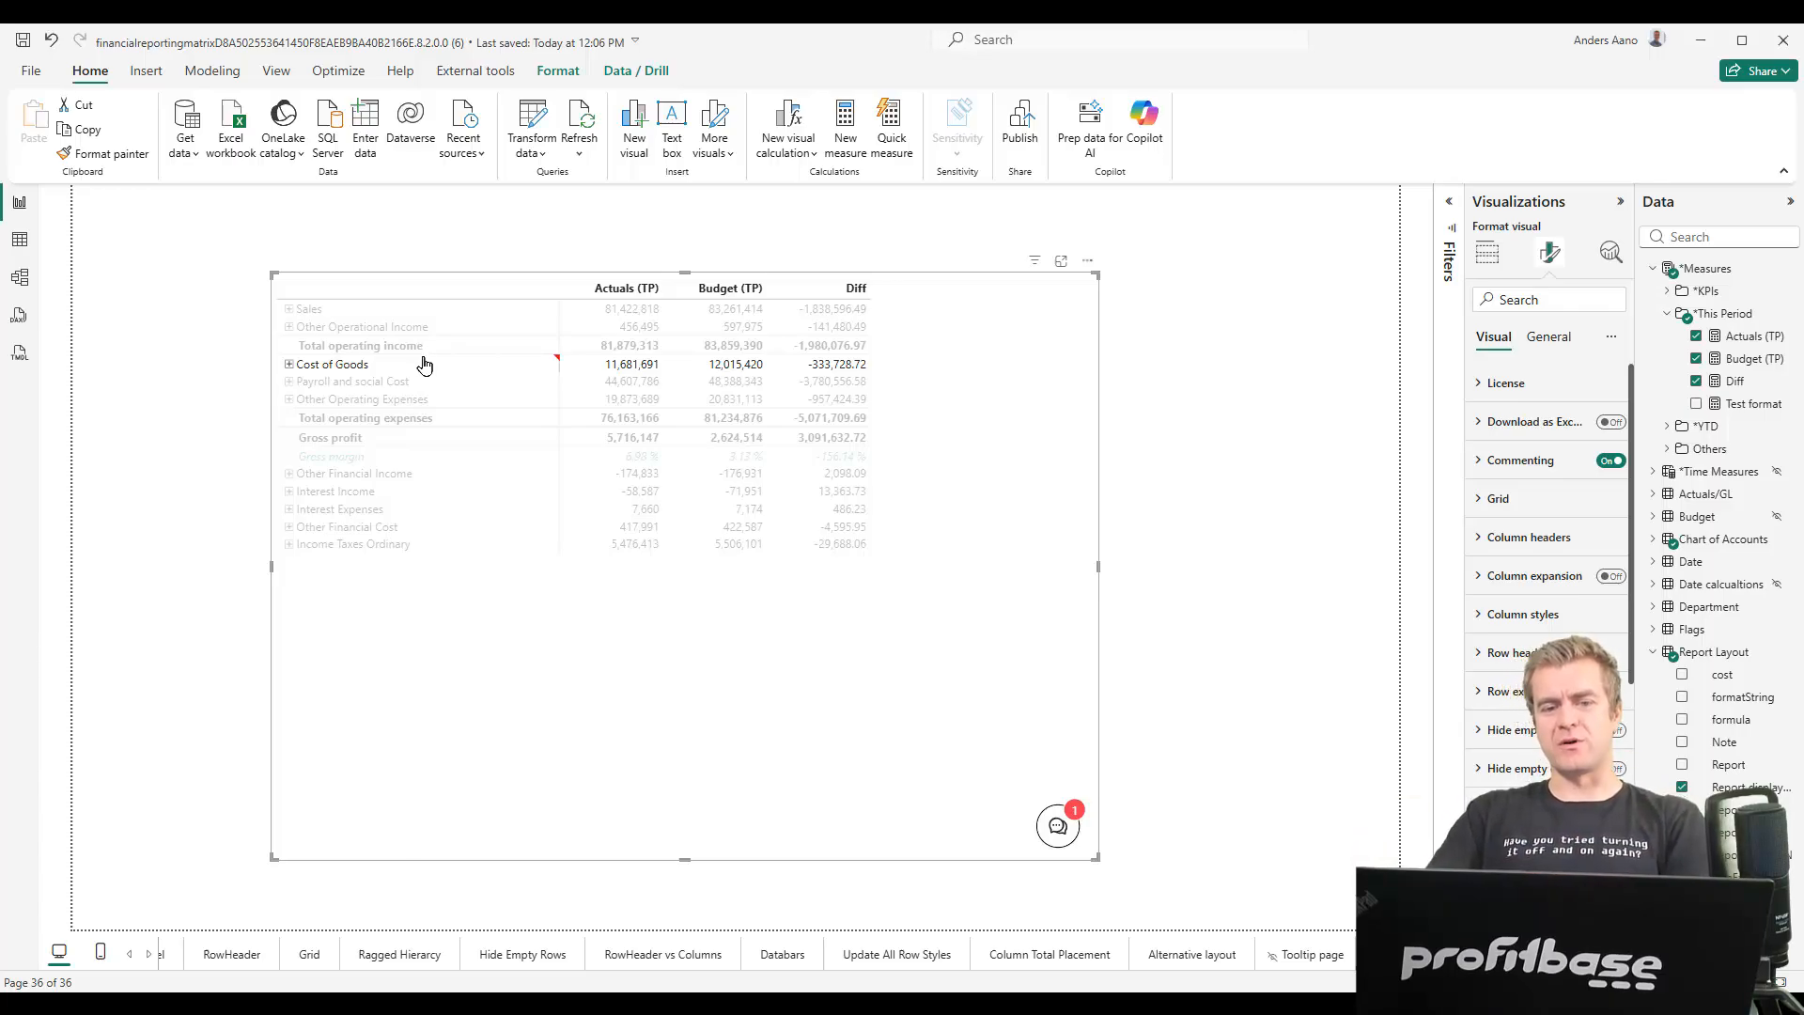
click(1056, 826)
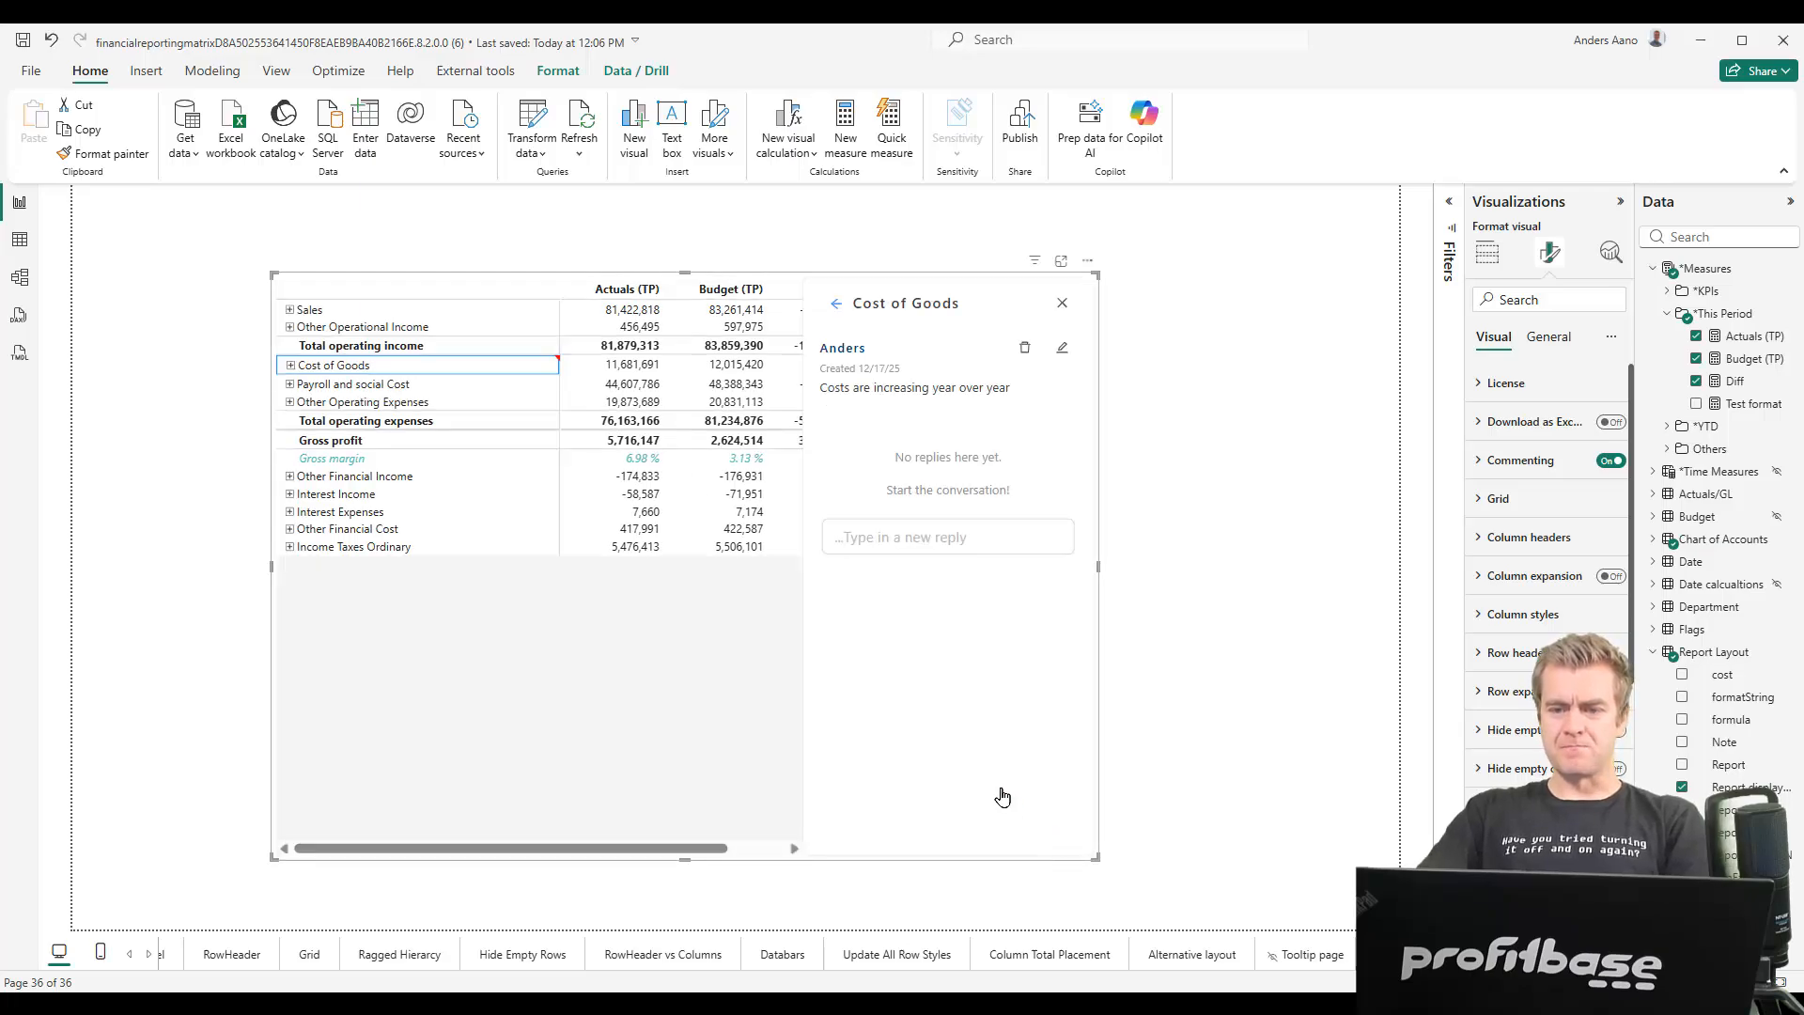
Edit the Cost of Goods comment to give it a bright green background (#13f444), save it, and return to the comments list
click(1062, 348)
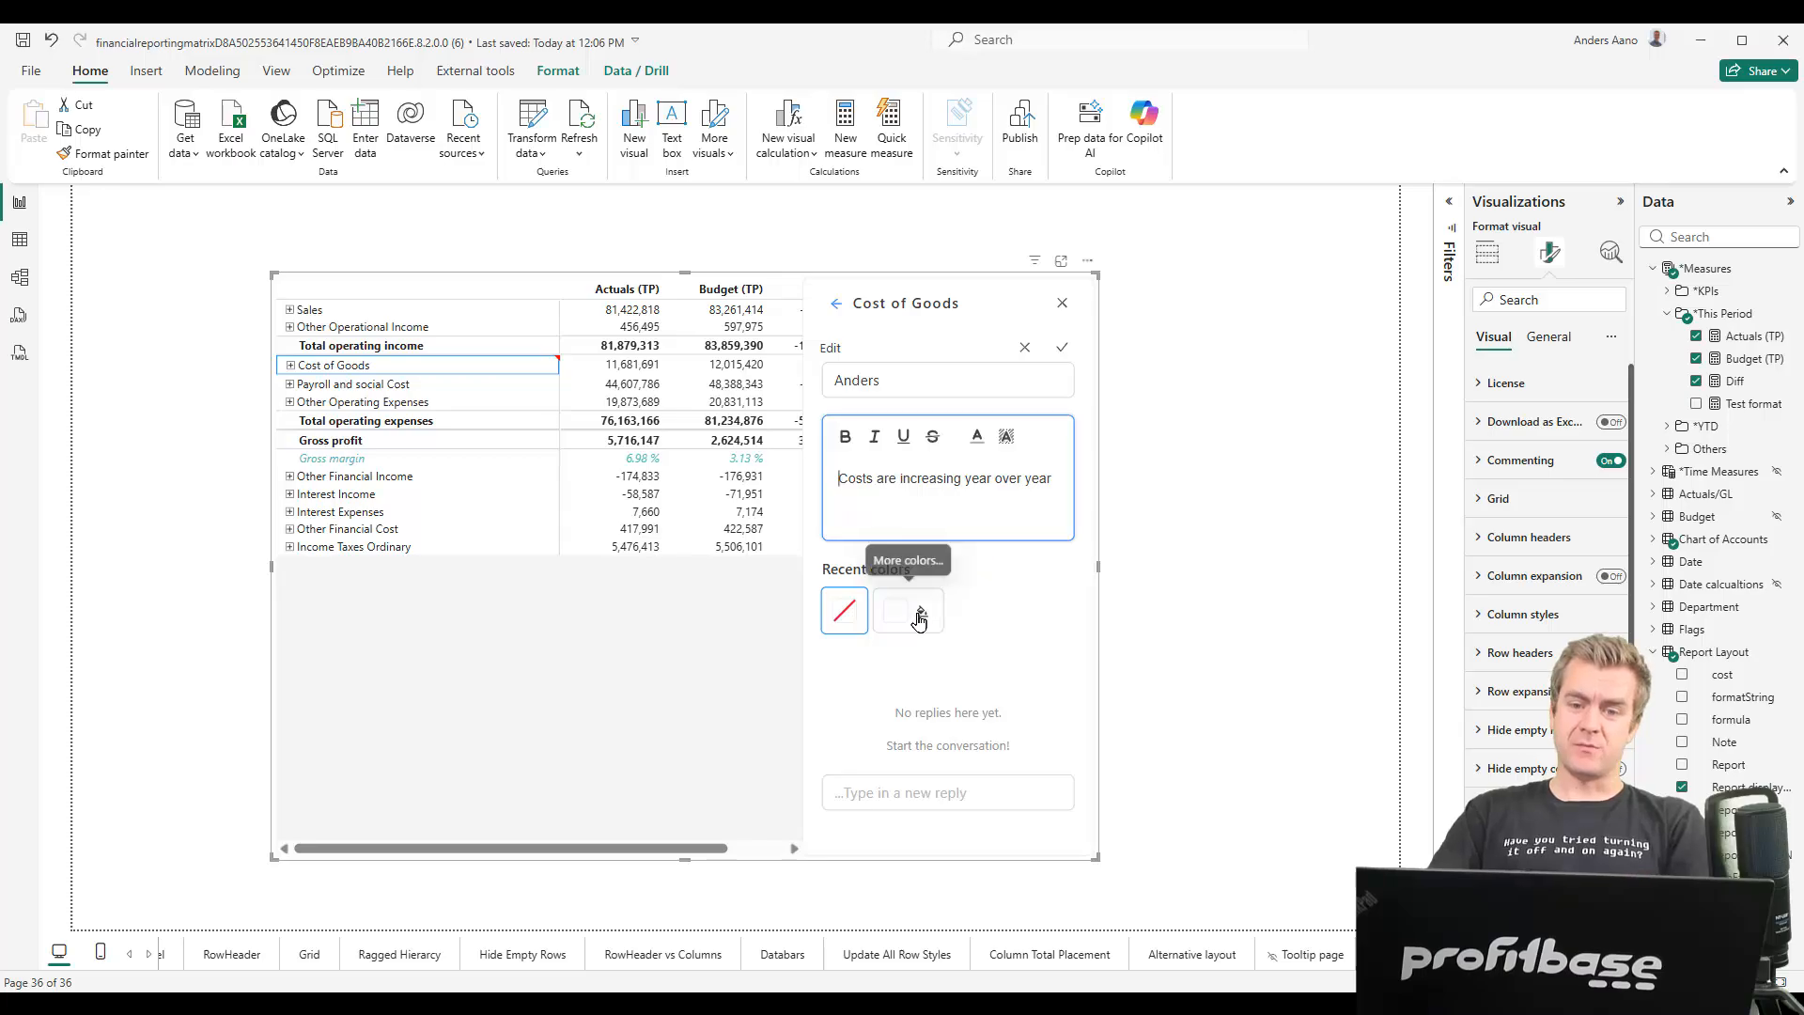
click(850, 616)
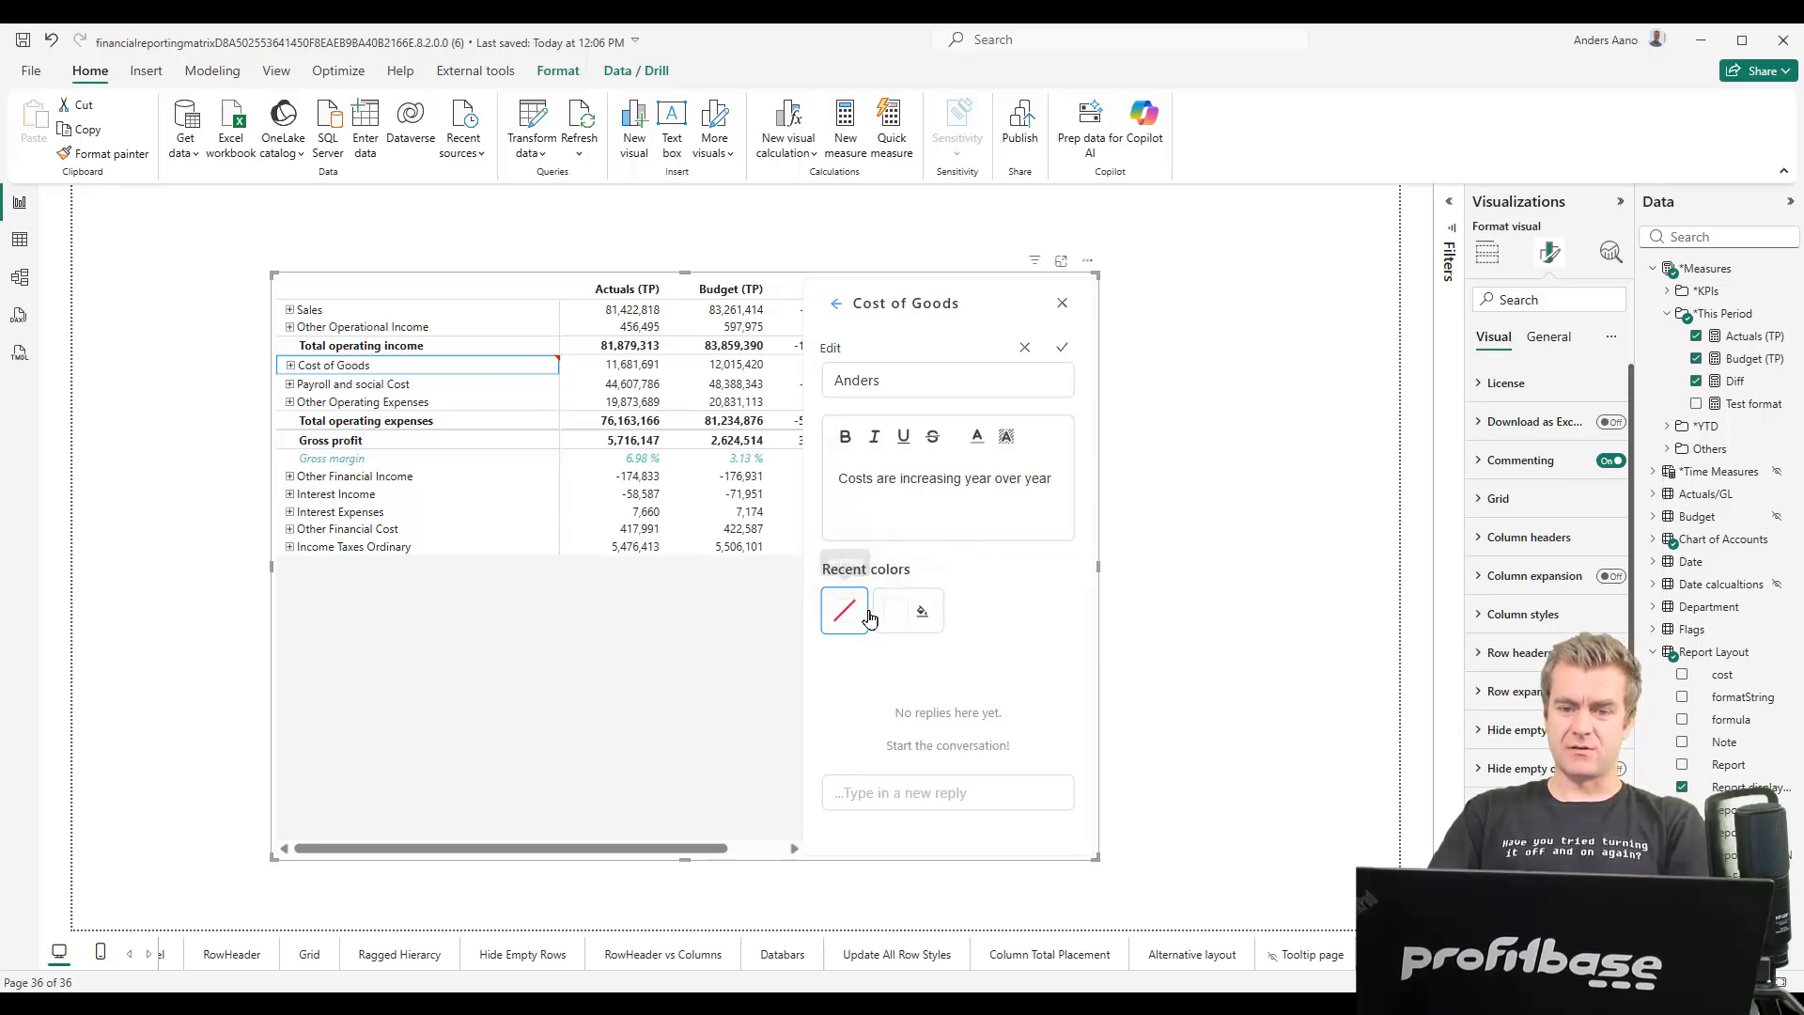
click(922, 611)
drag(796, 511, 763, 507)
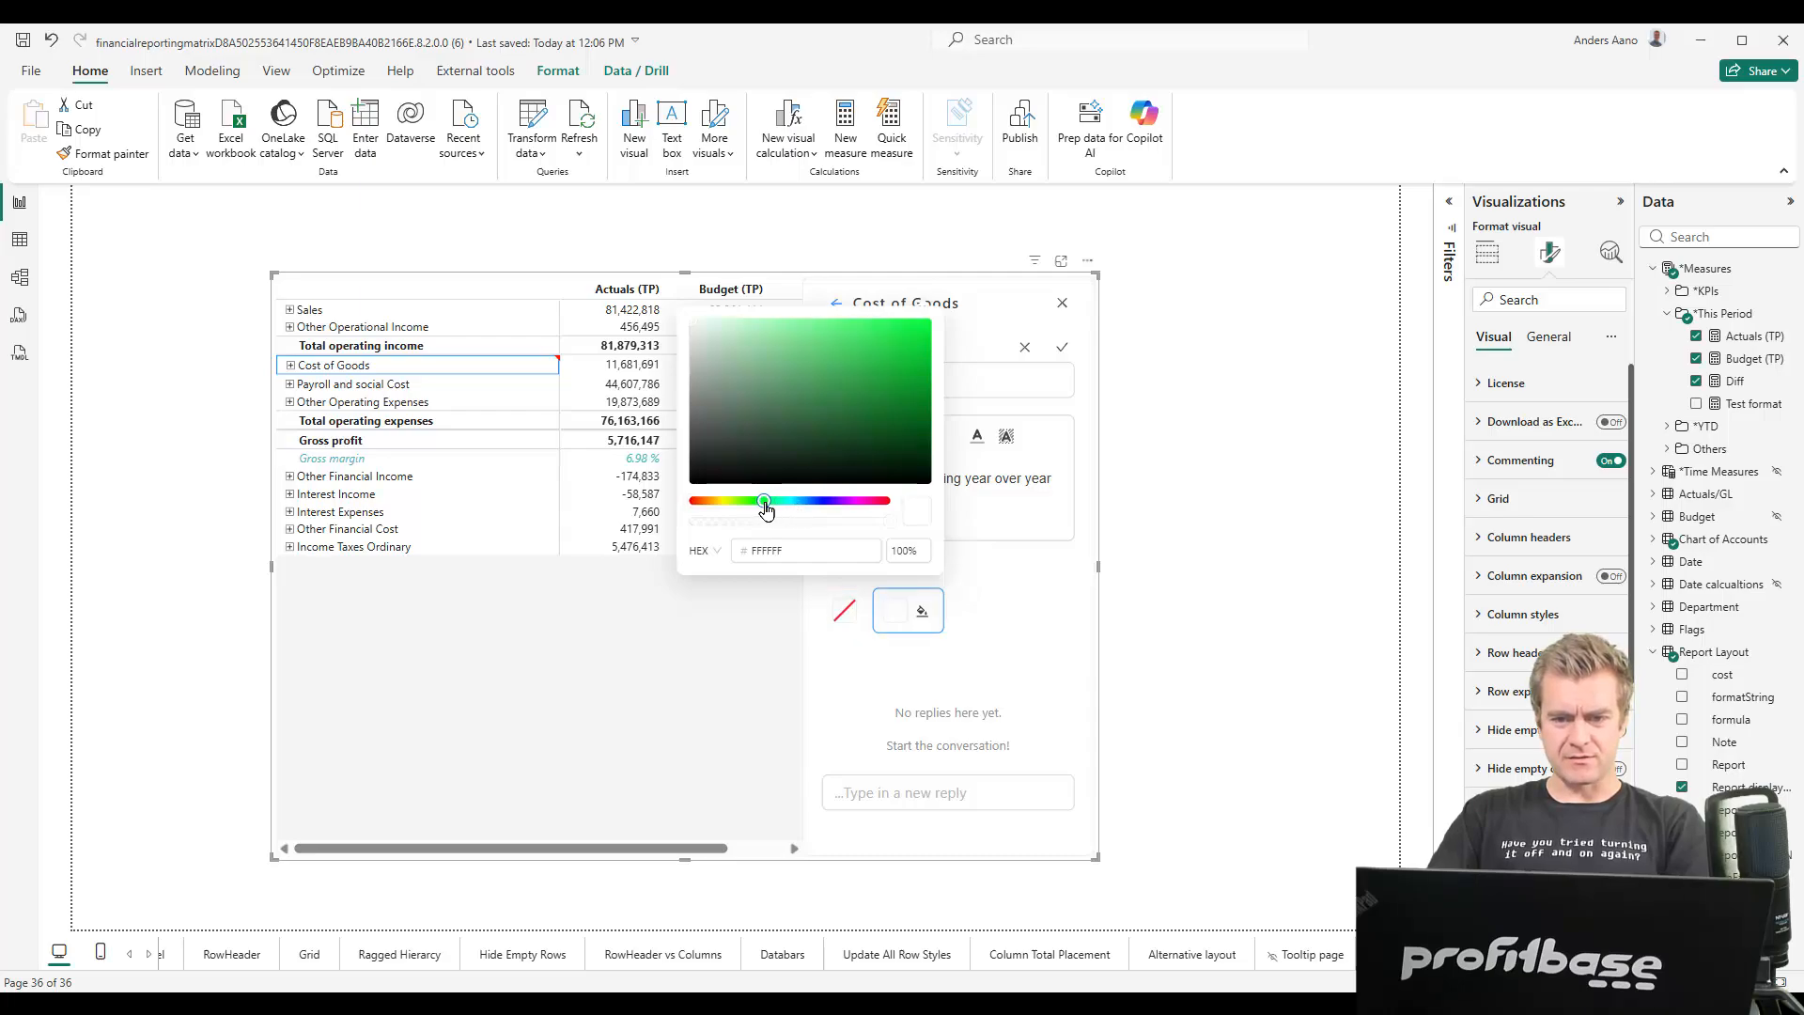
click(912, 327)
click(1056, 650)
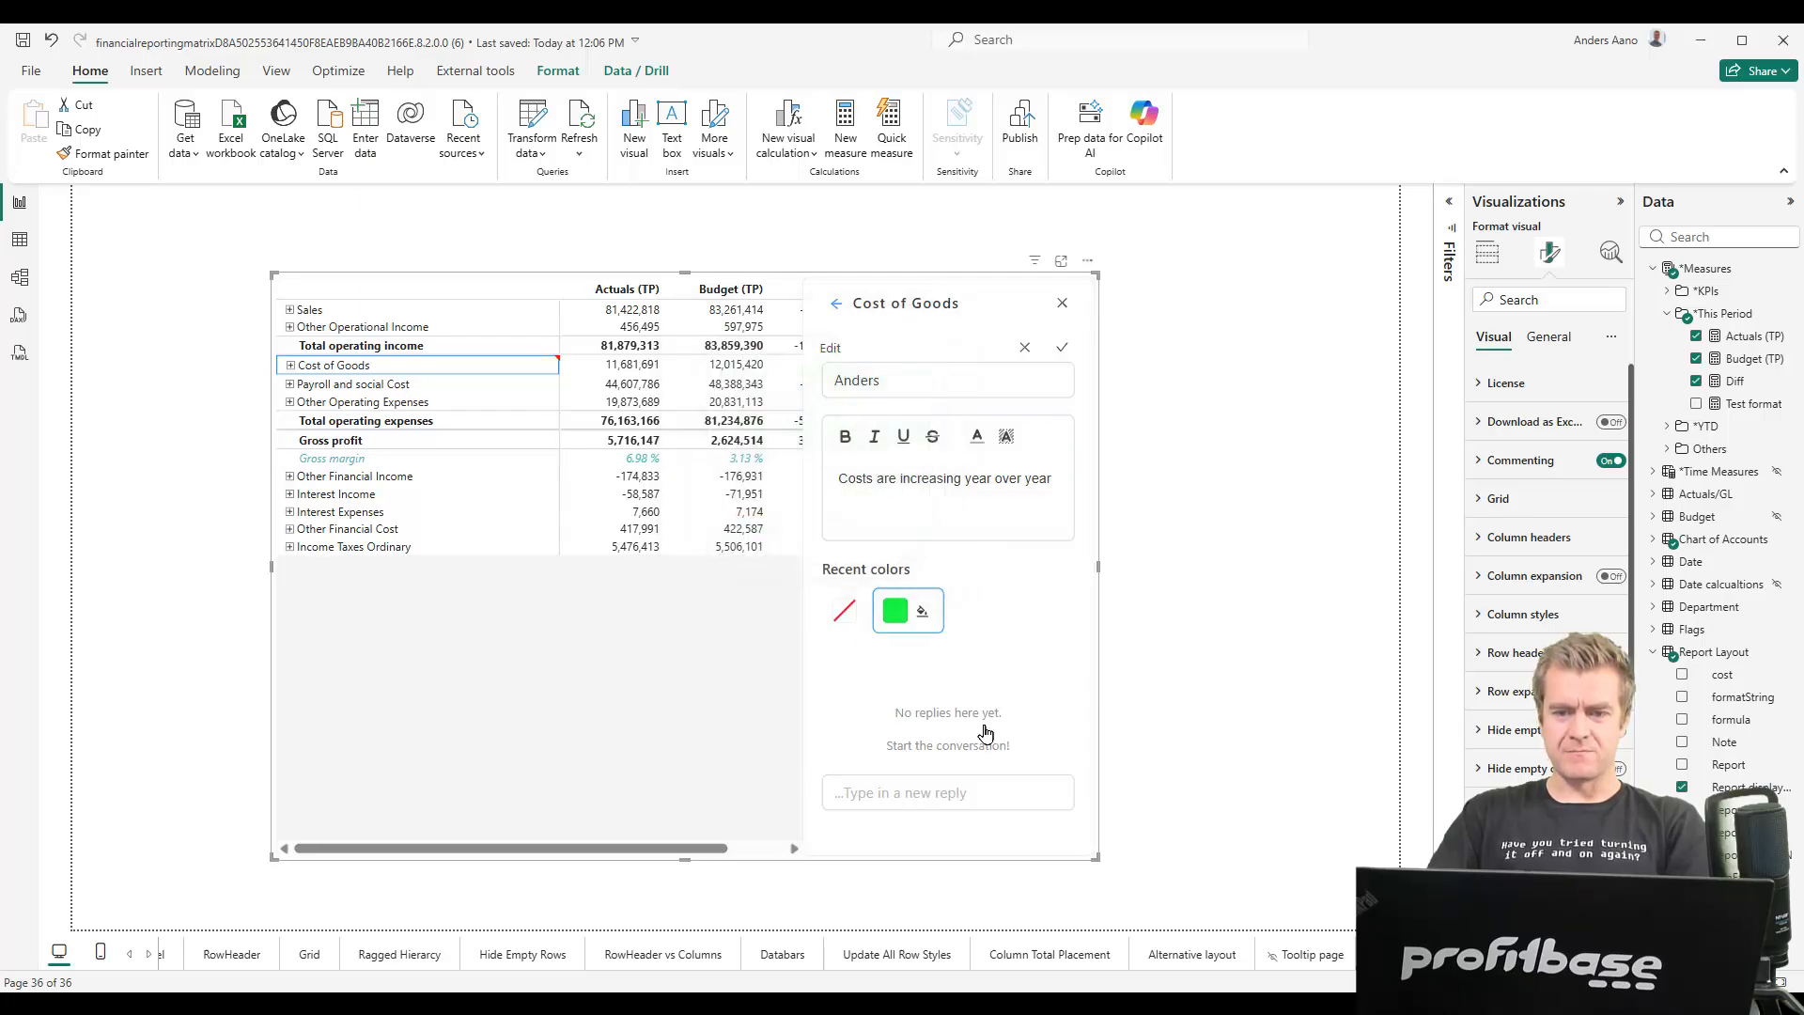
click(1043, 437)
click(1062, 347)
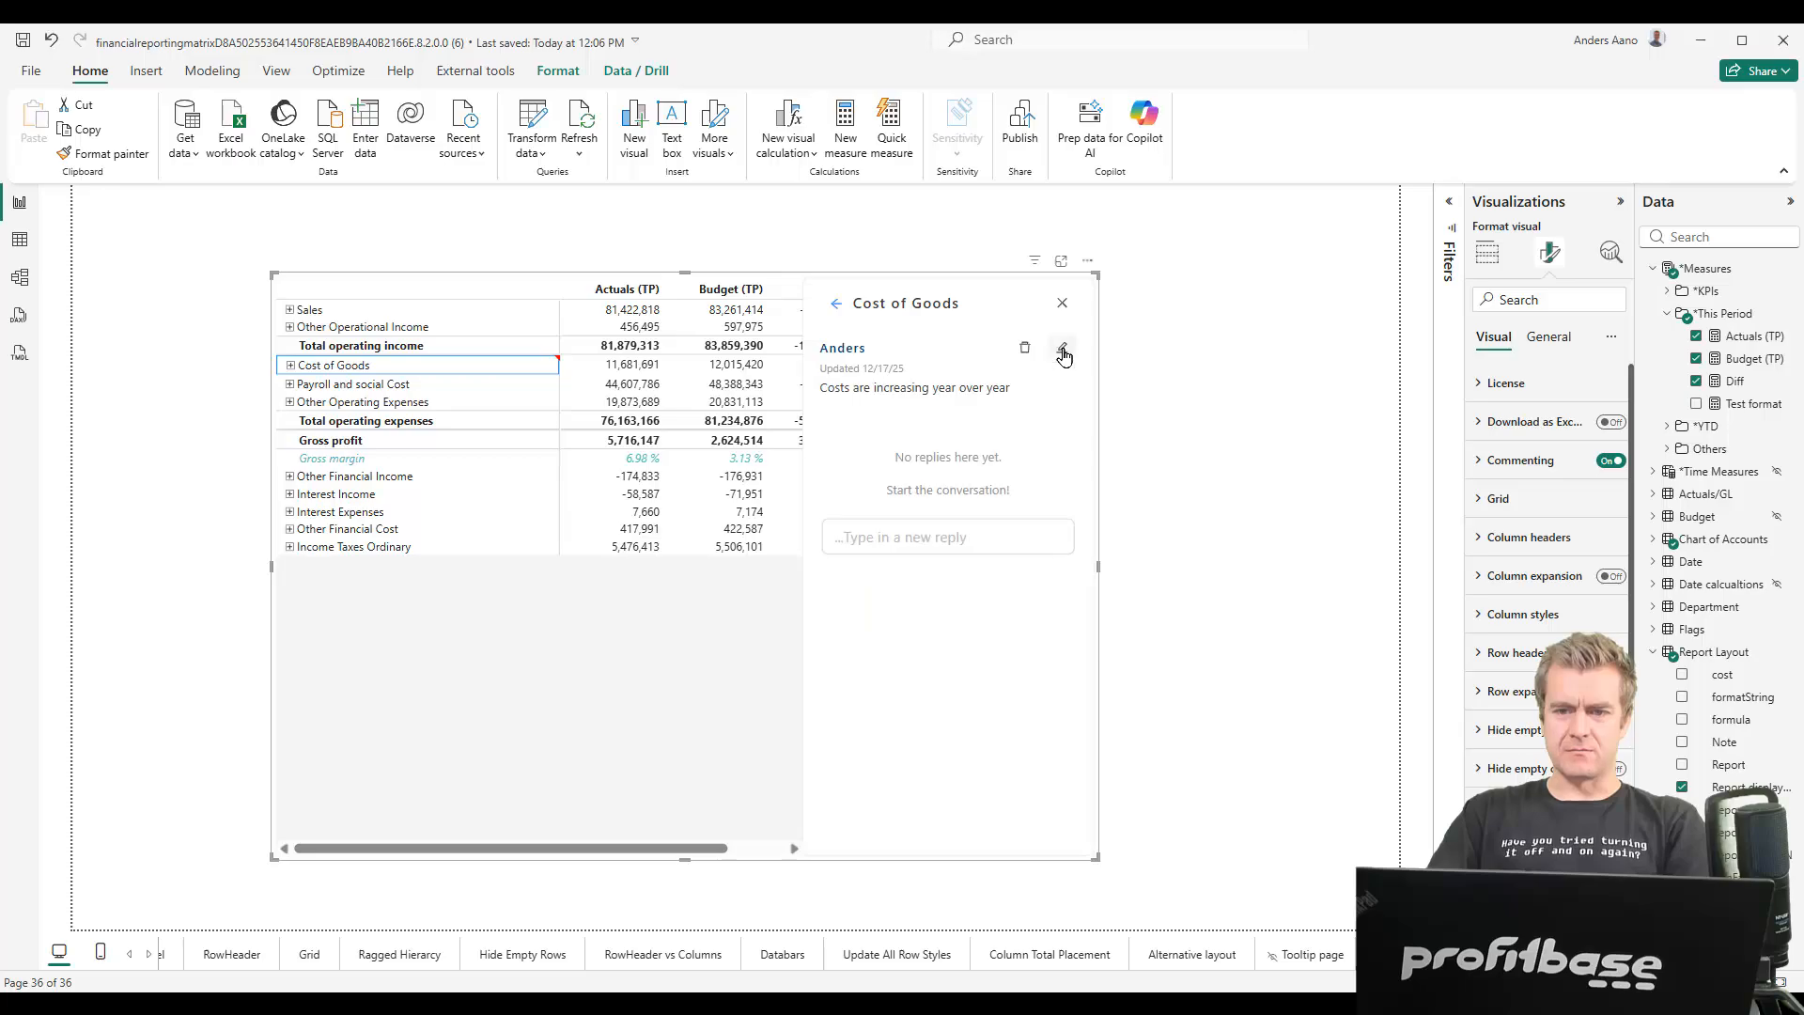
click(655, 804)
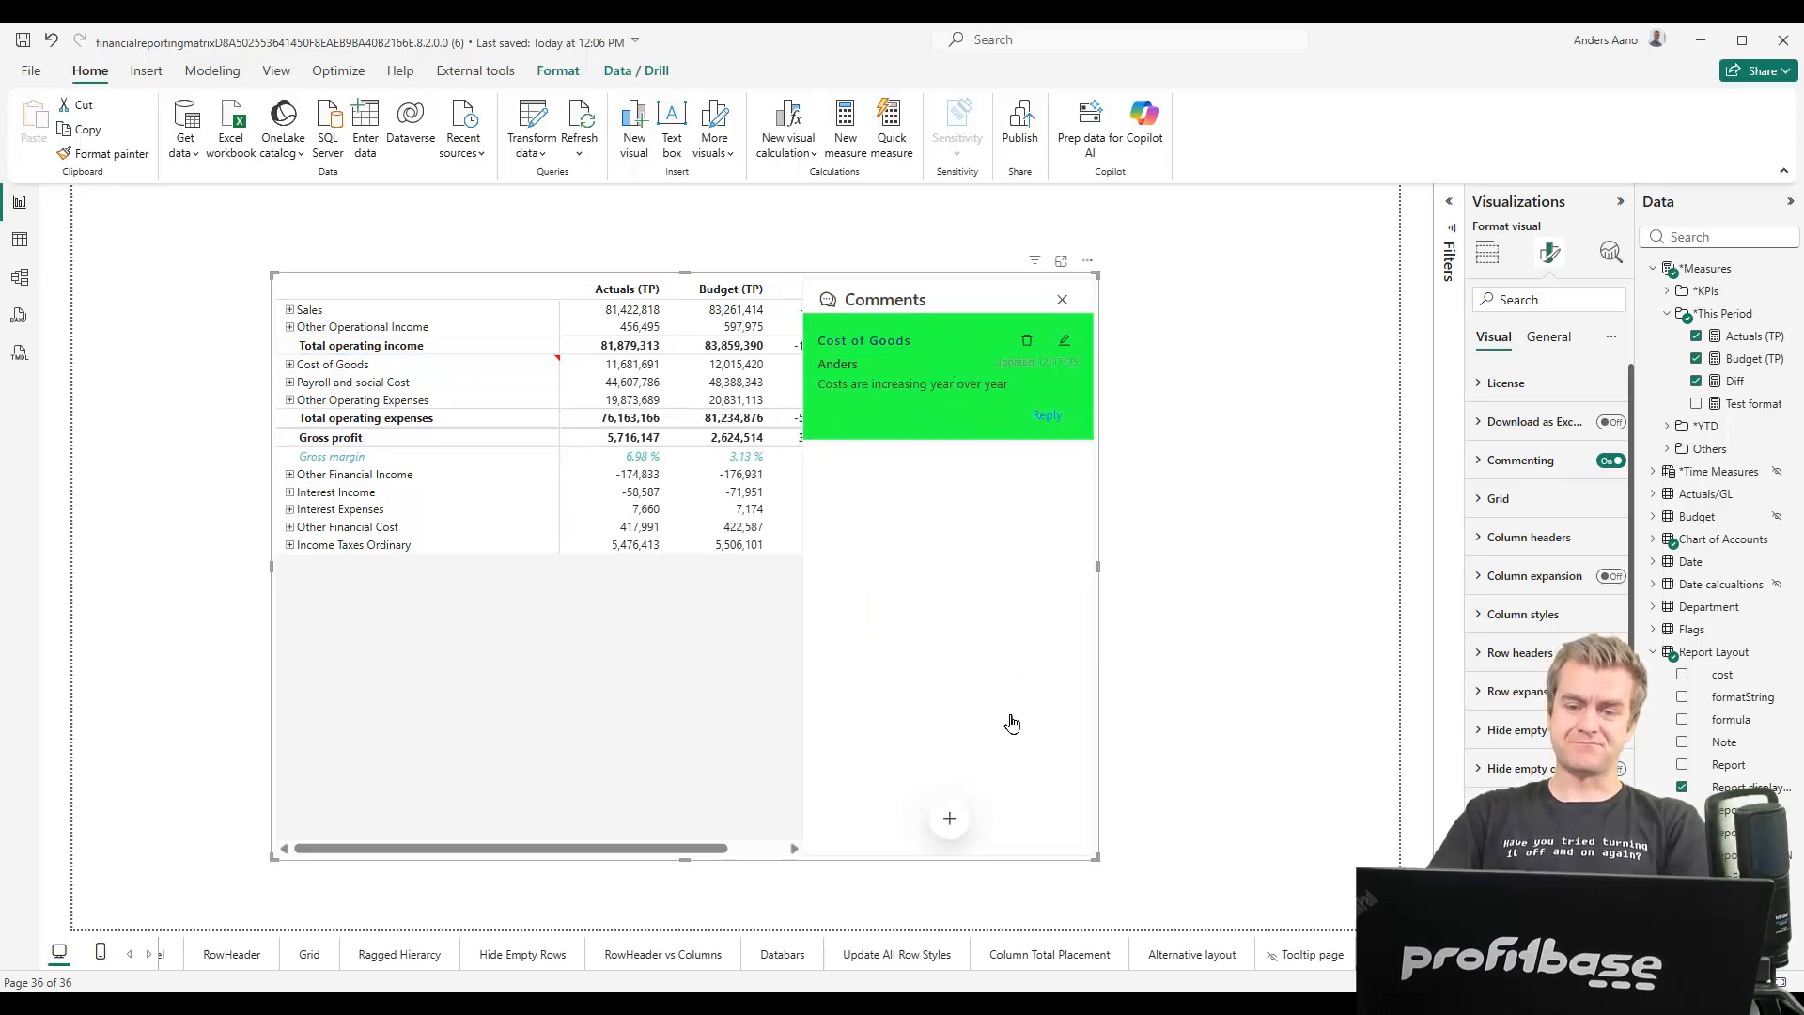
Start a new comment on the Budget (TP) column header with the author's name and the text "Budget is approved"
click(949, 817)
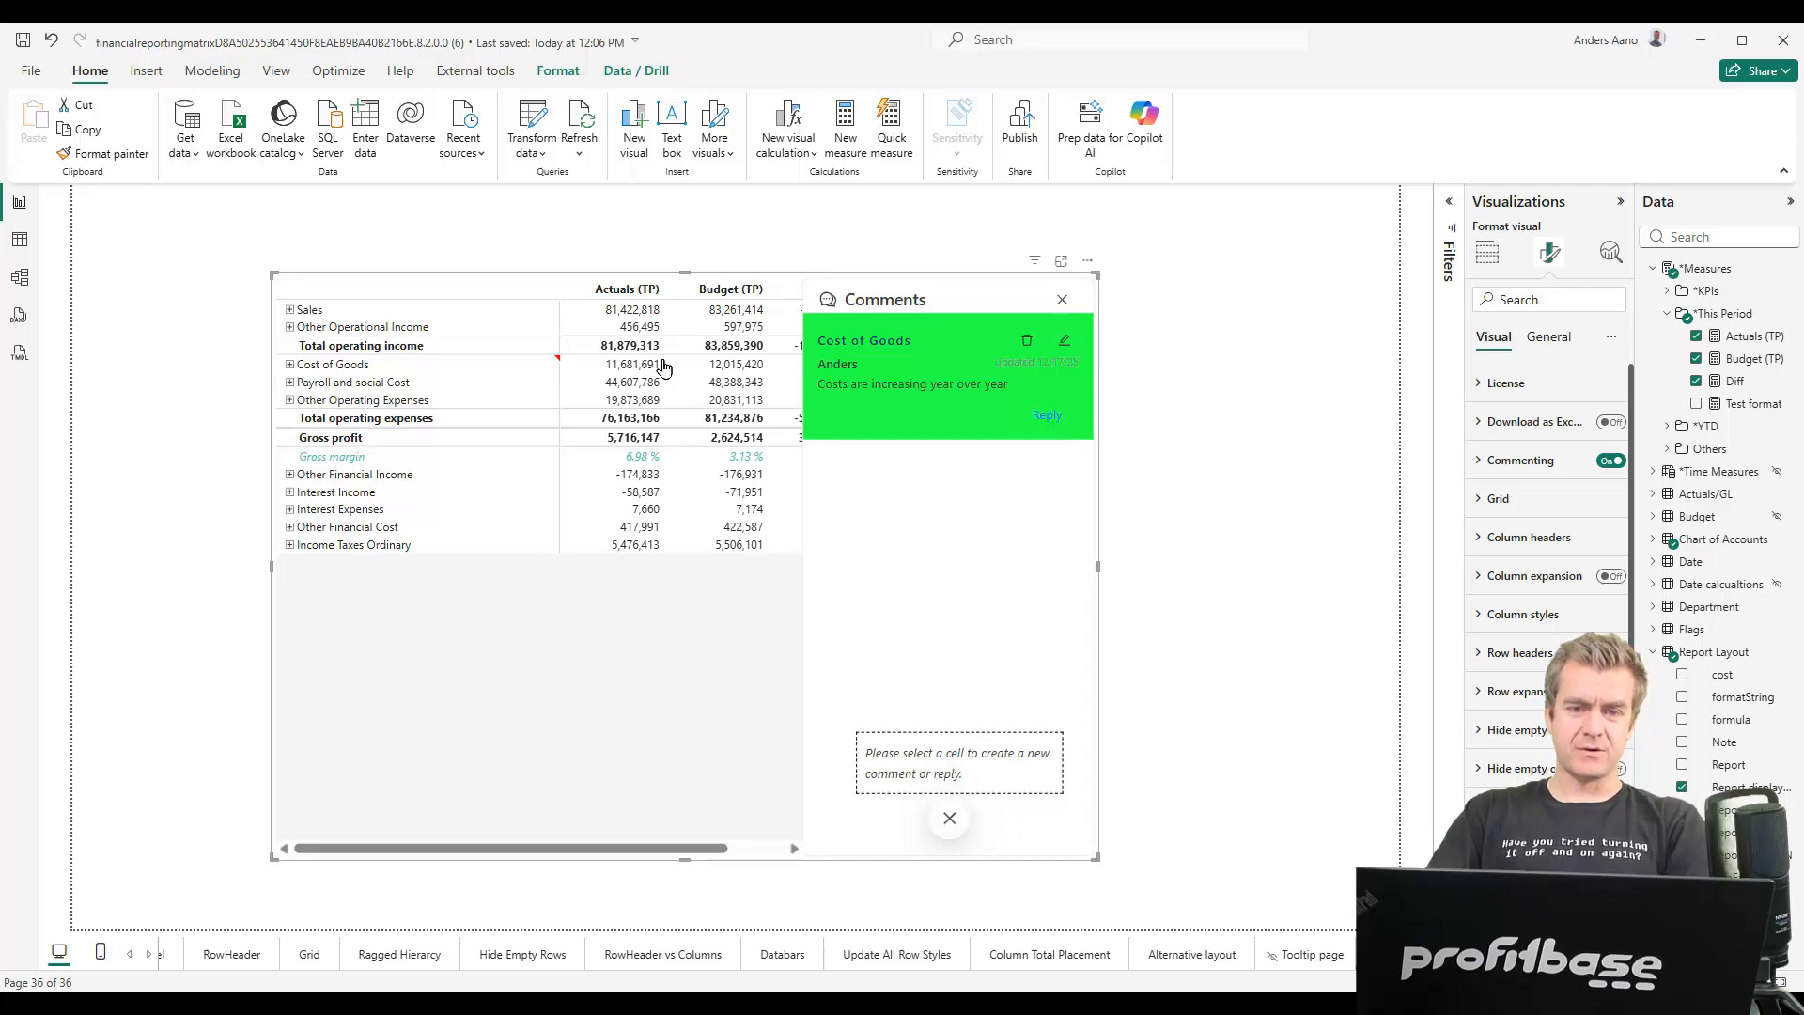
click(714, 291)
click(937, 360)
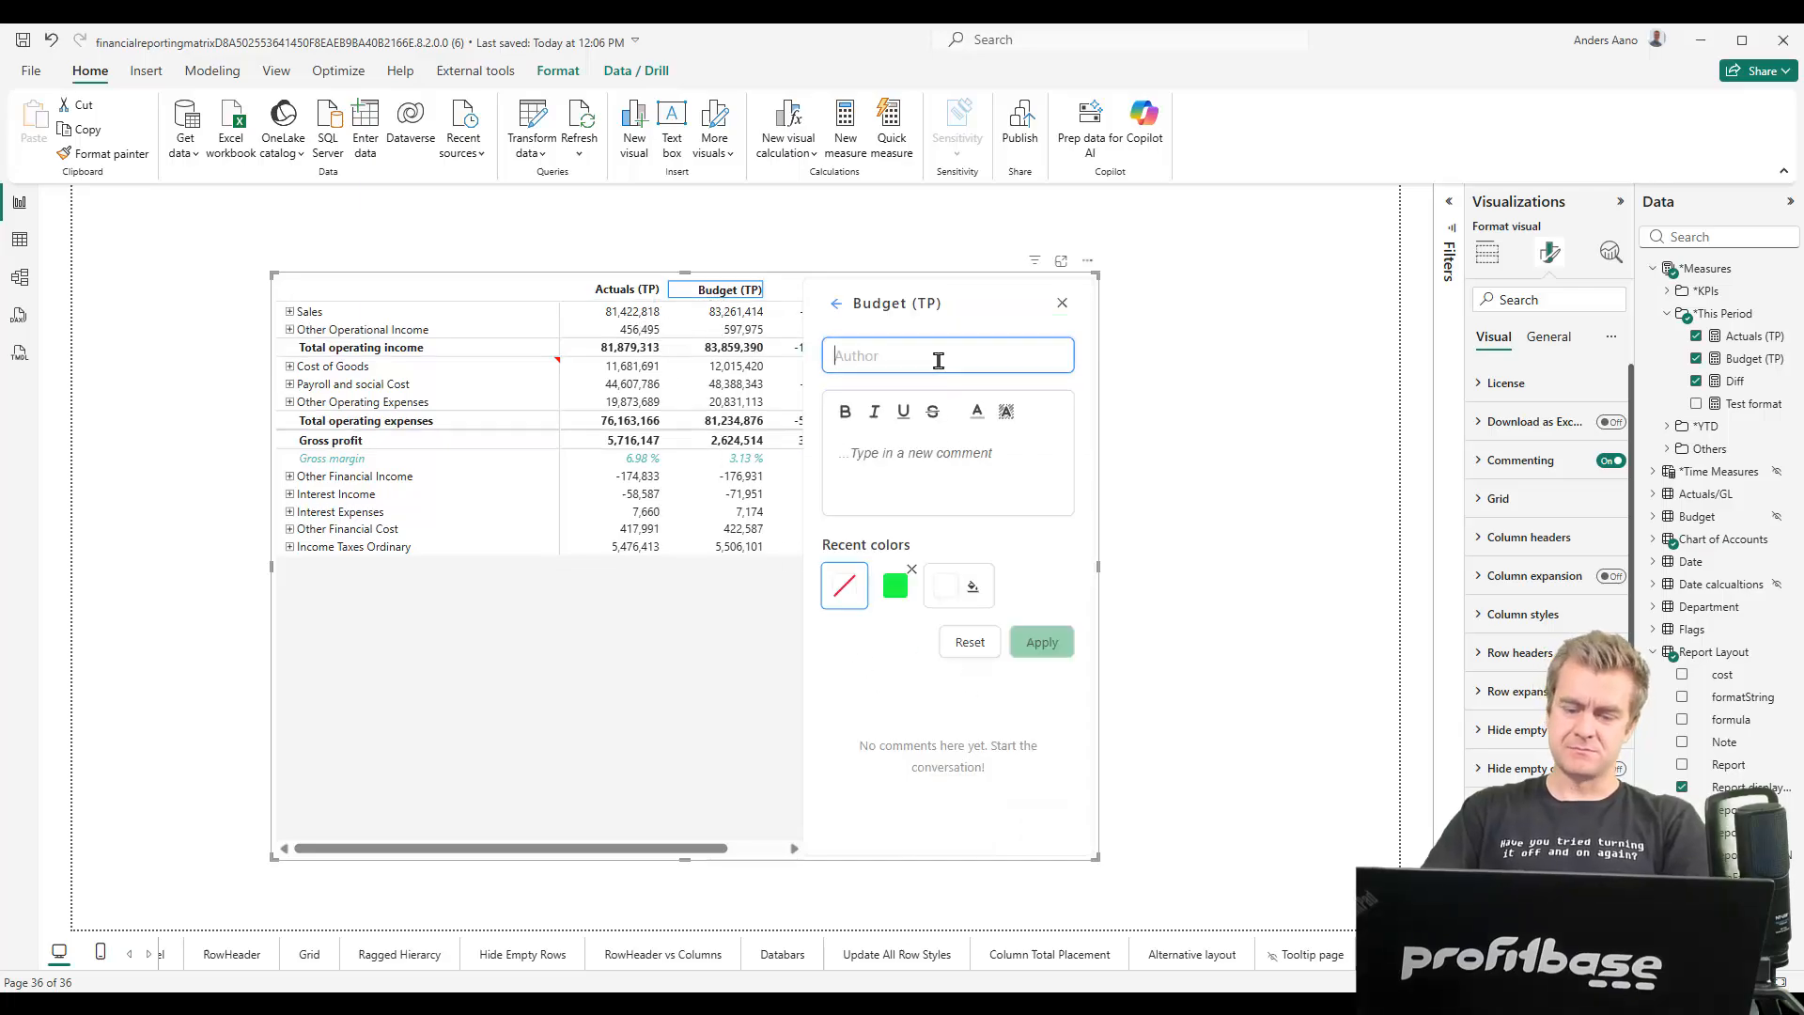
click(959, 480)
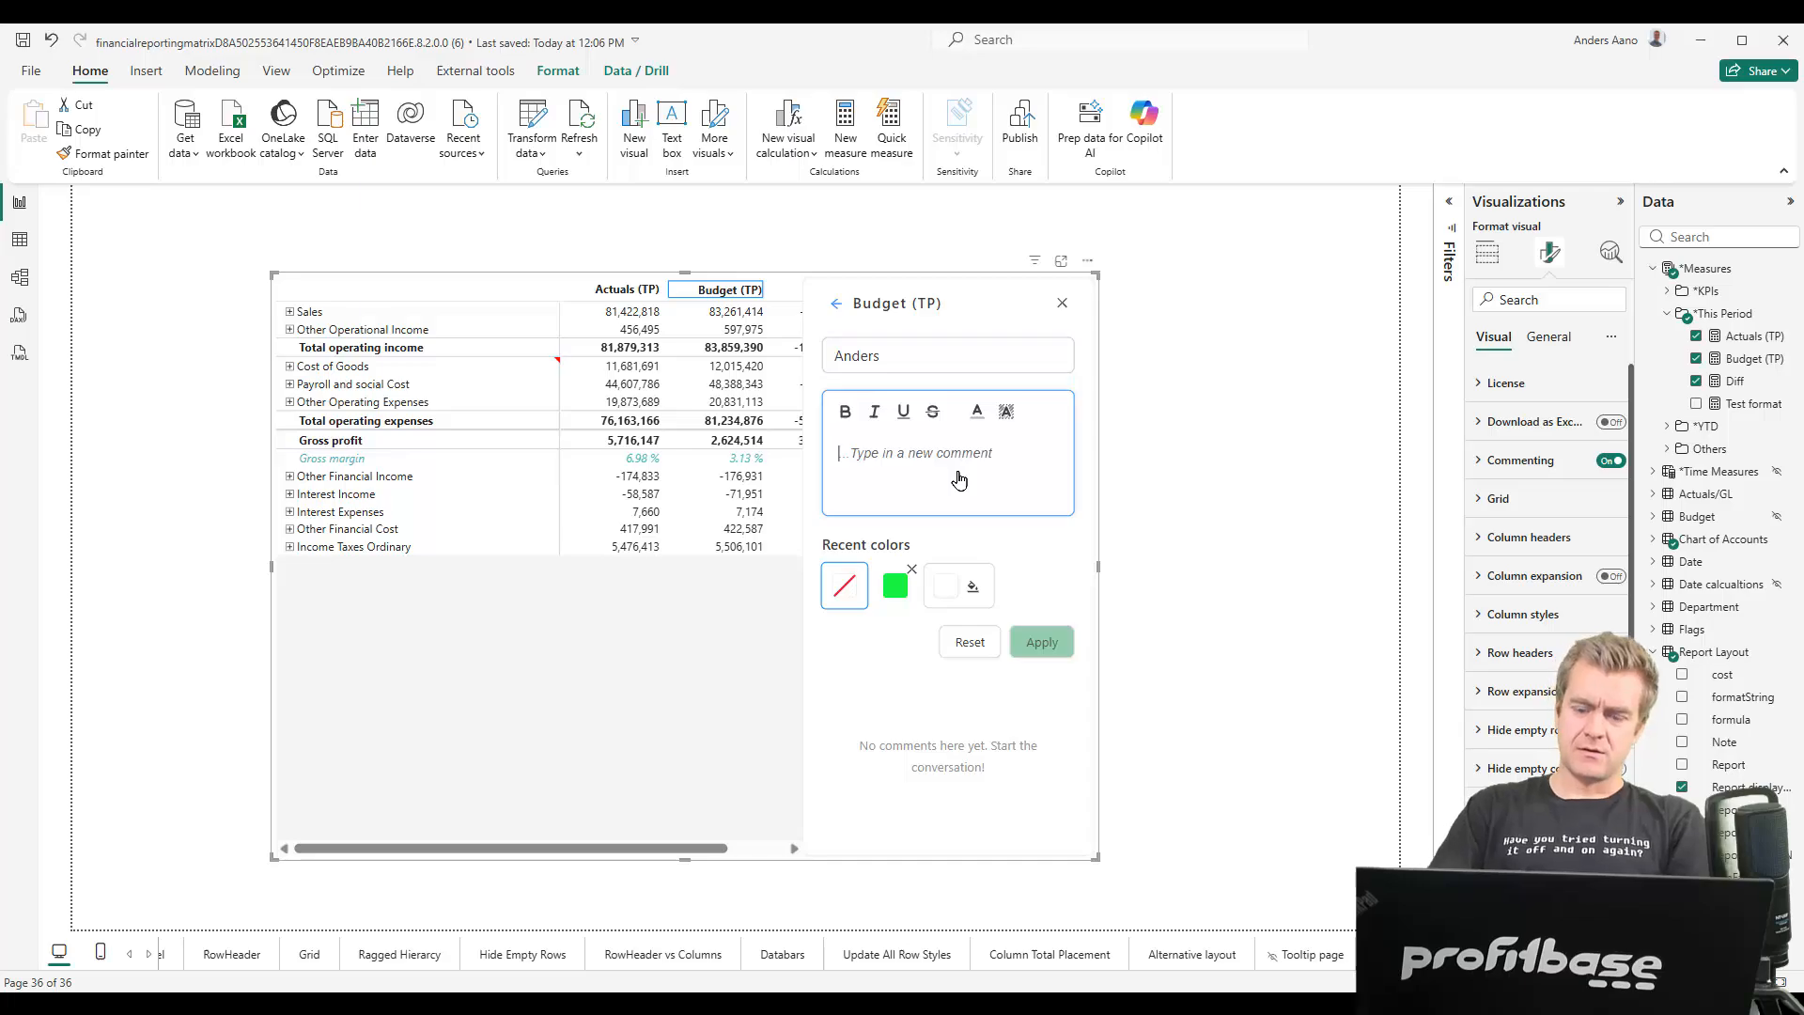
text(Budget)
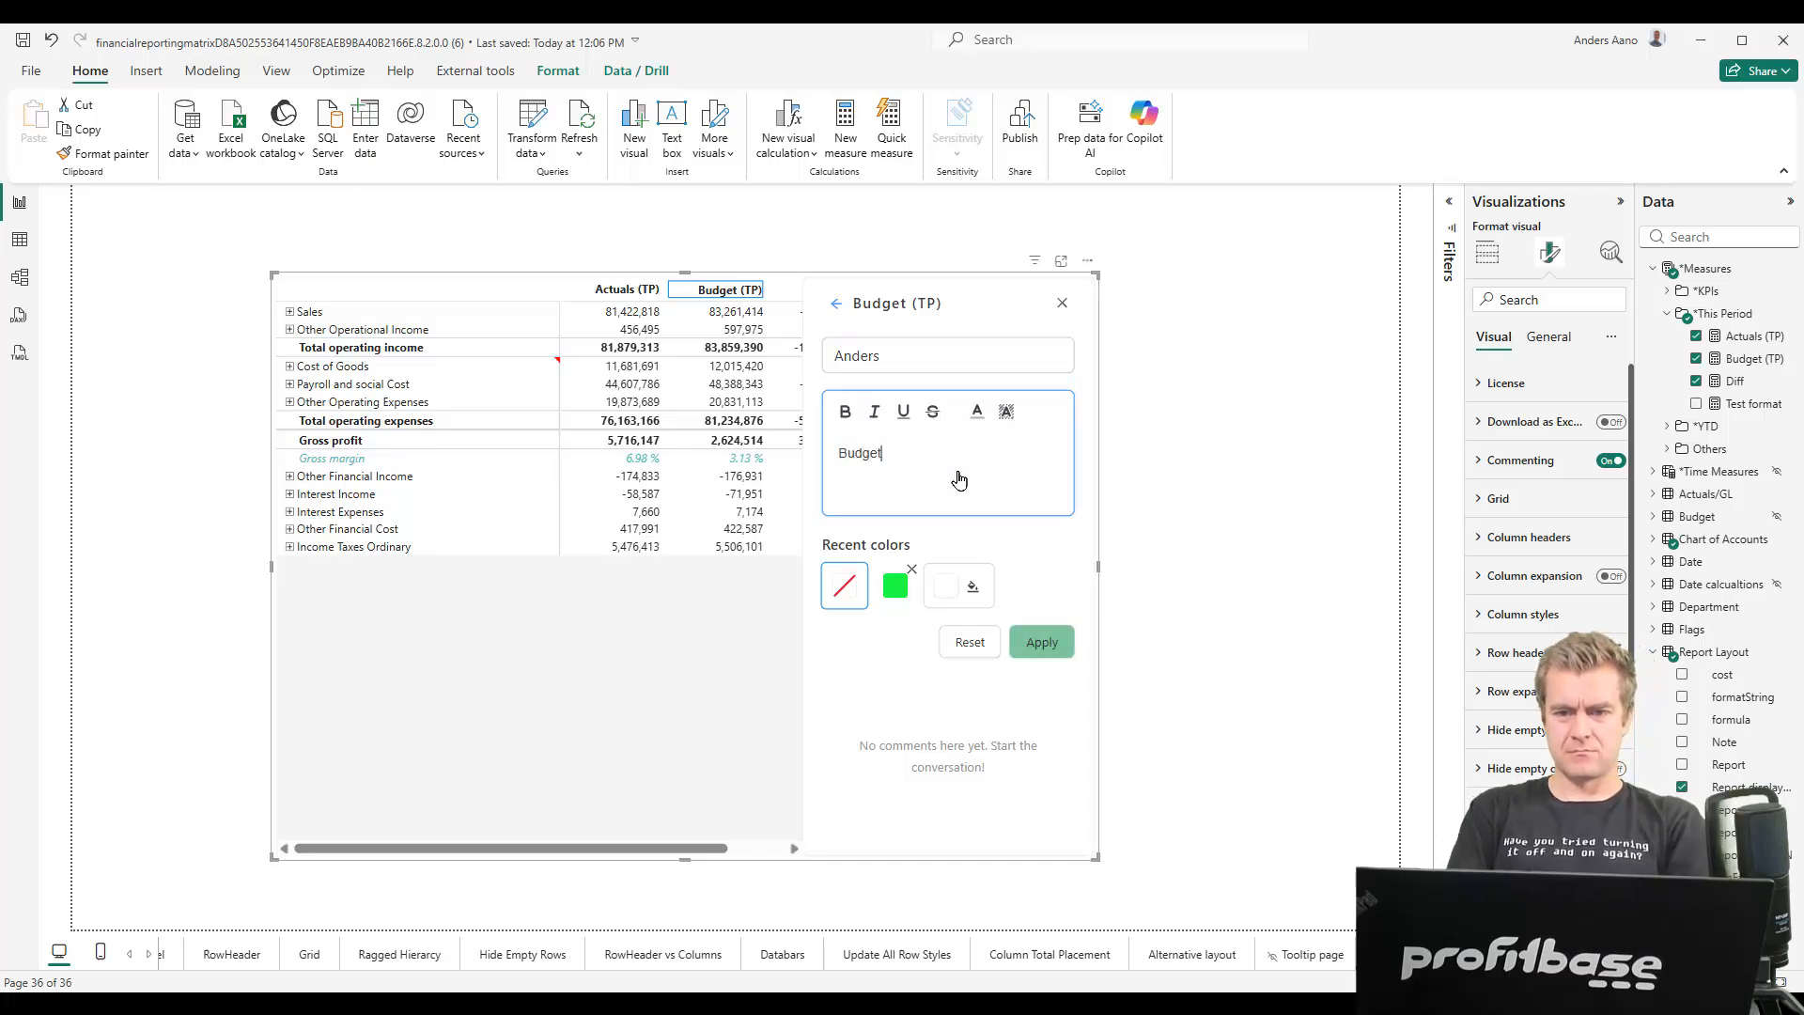
text( is i)
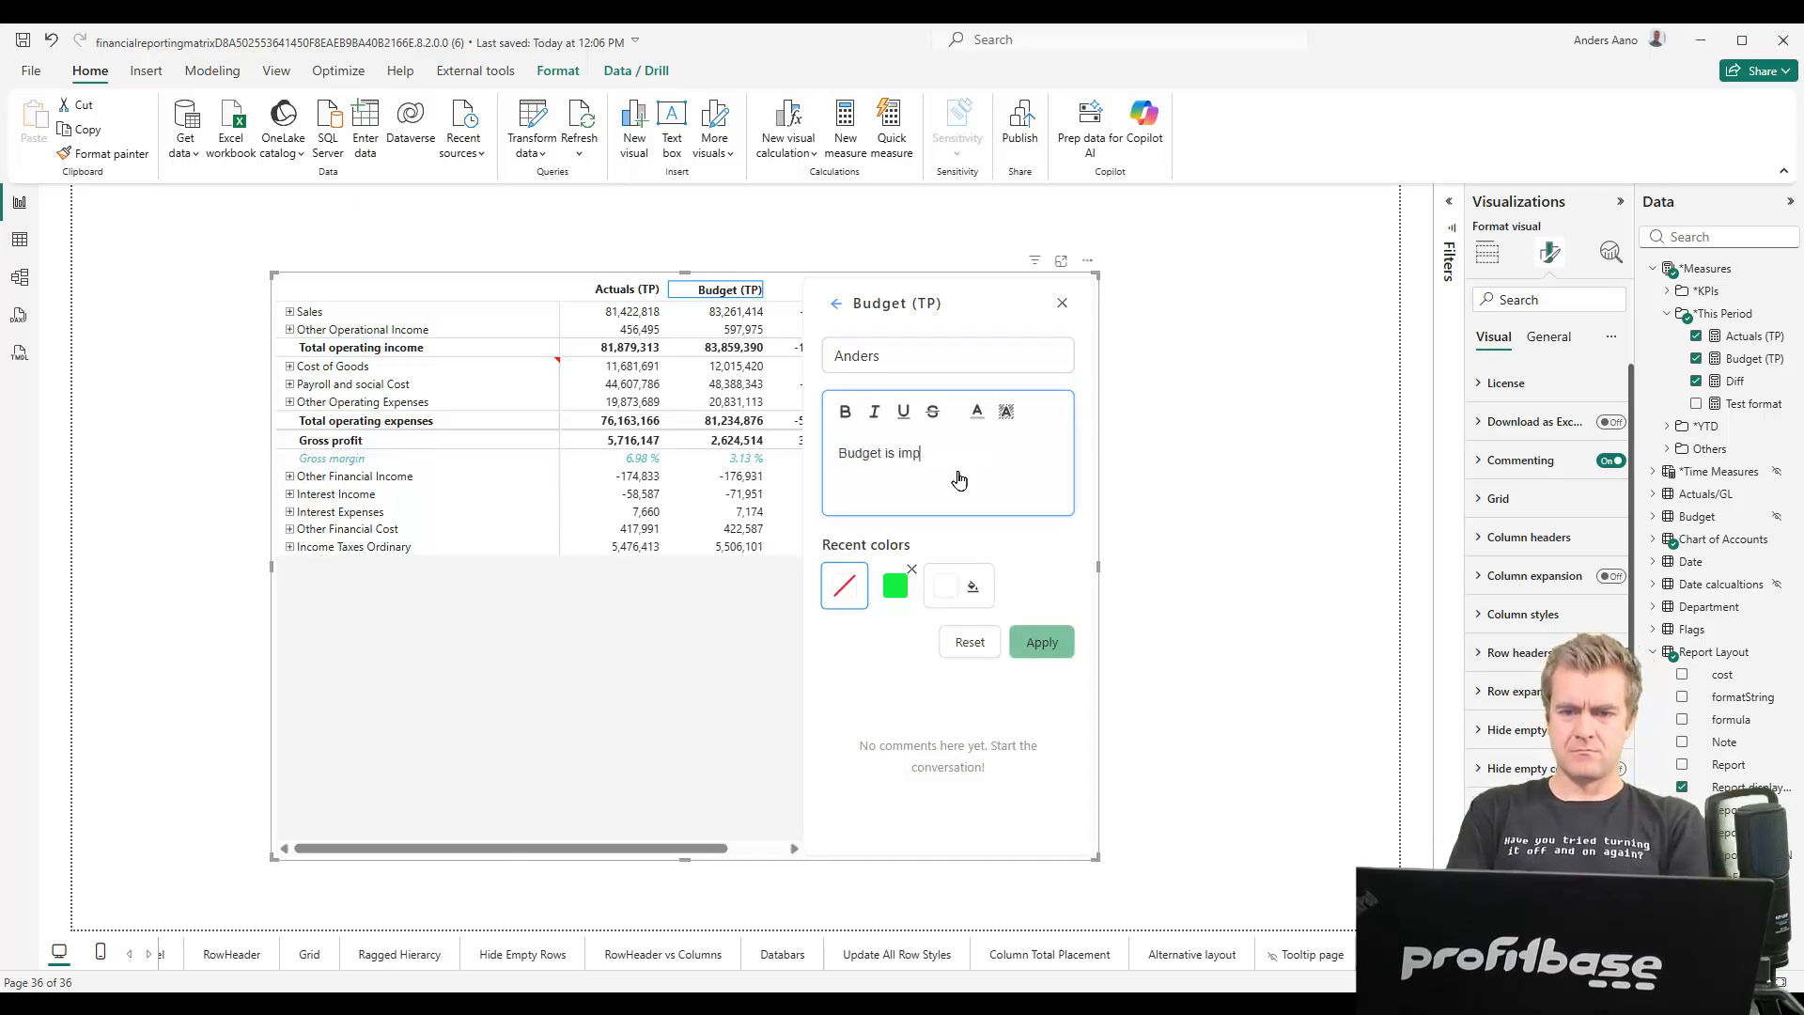
key(BackSpace)
text(approved)
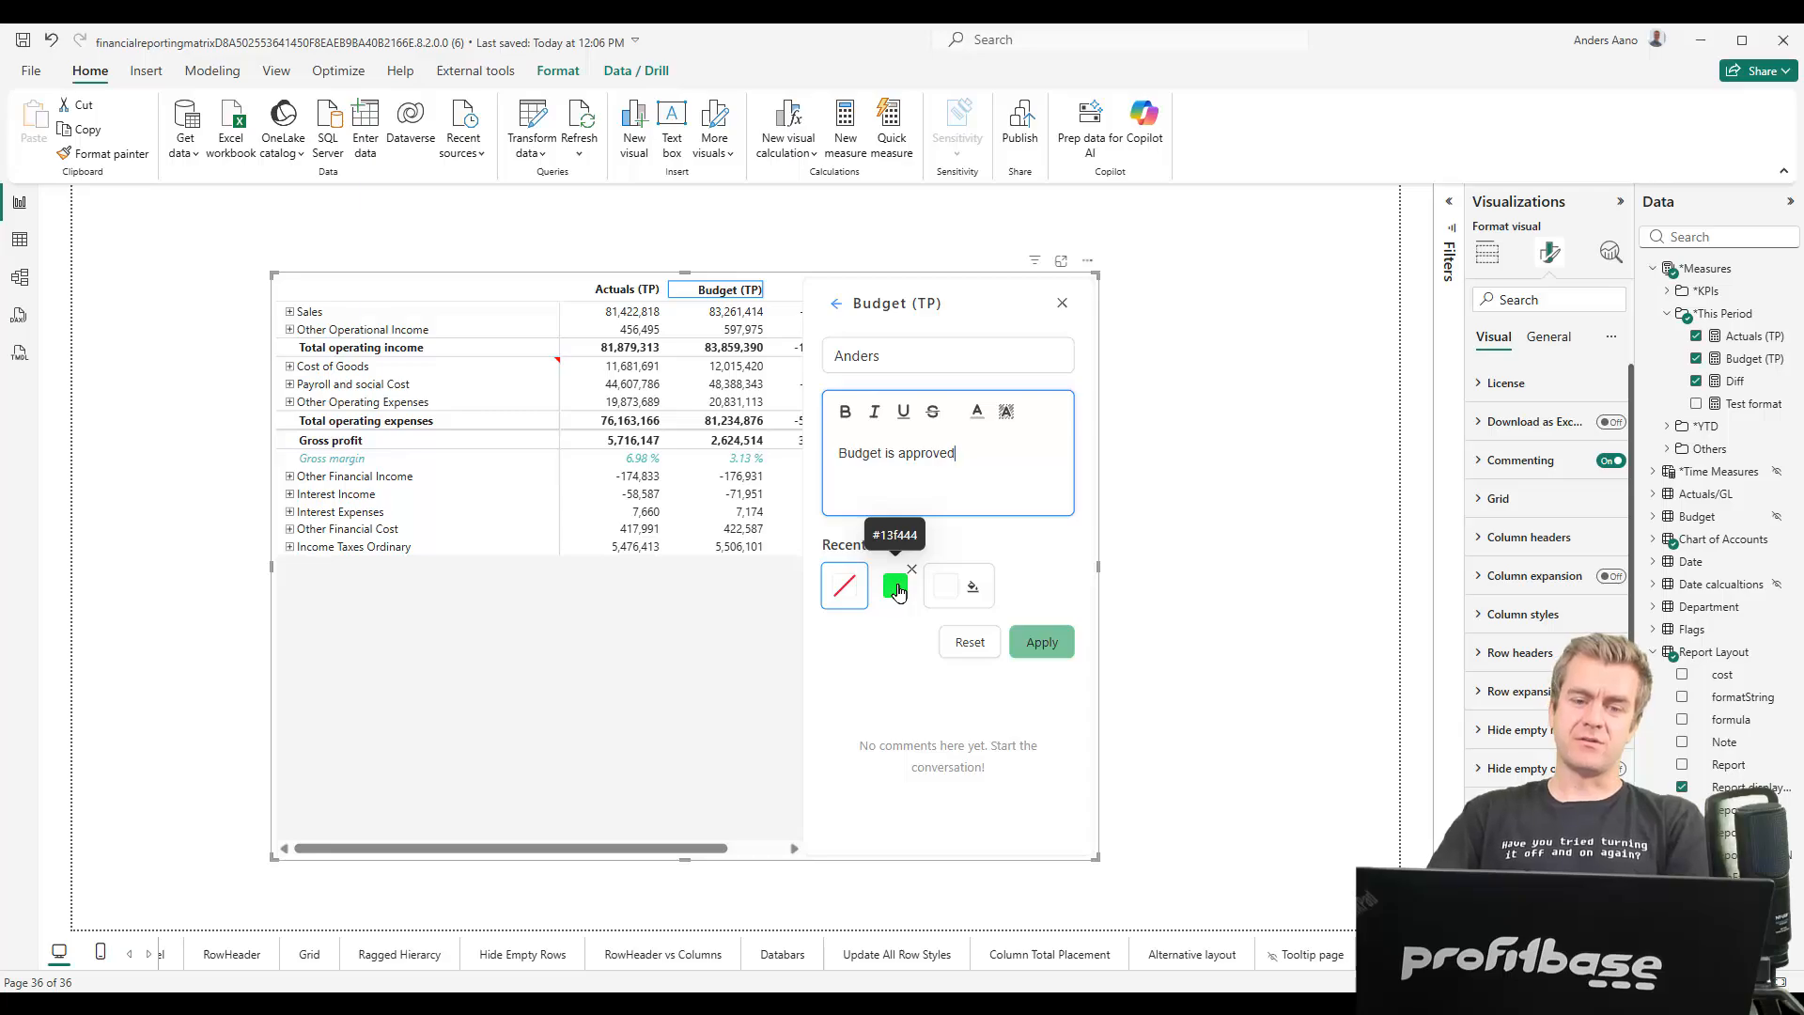
Give the Budget (TP) comment a red background (#F20A0A) and apply it
click(975, 589)
click(979, 297)
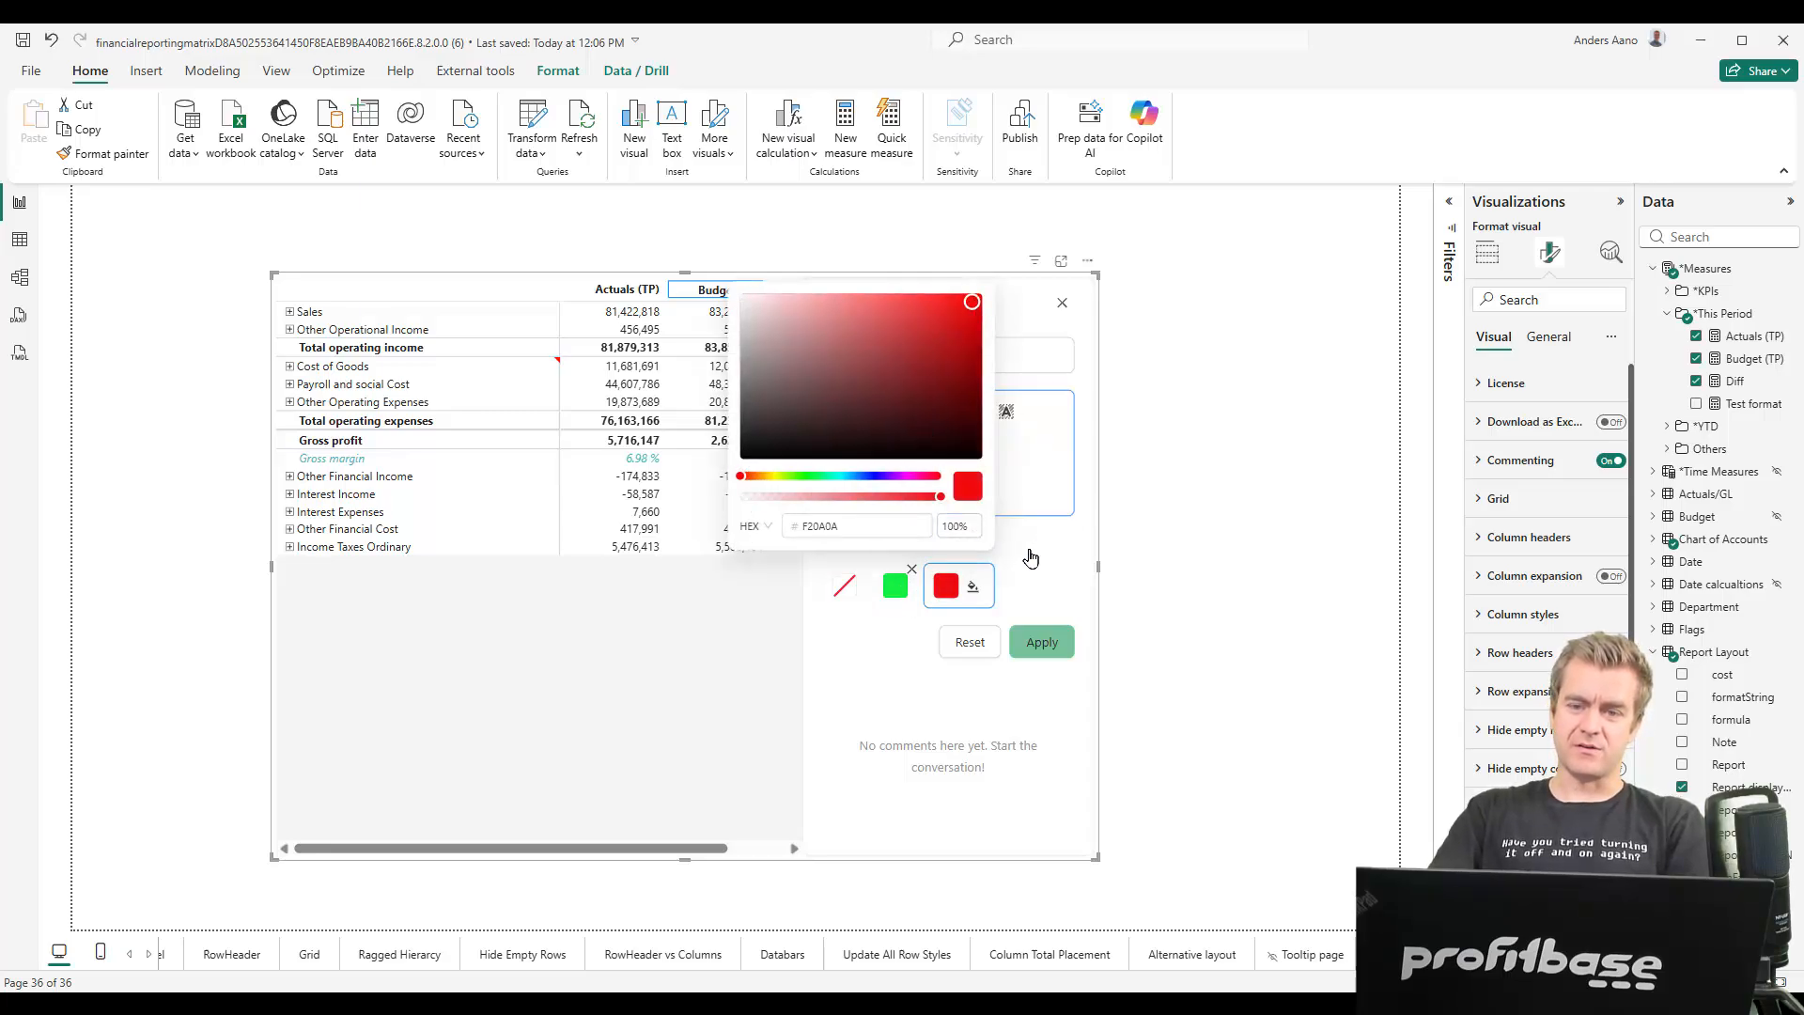
click(1041, 645)
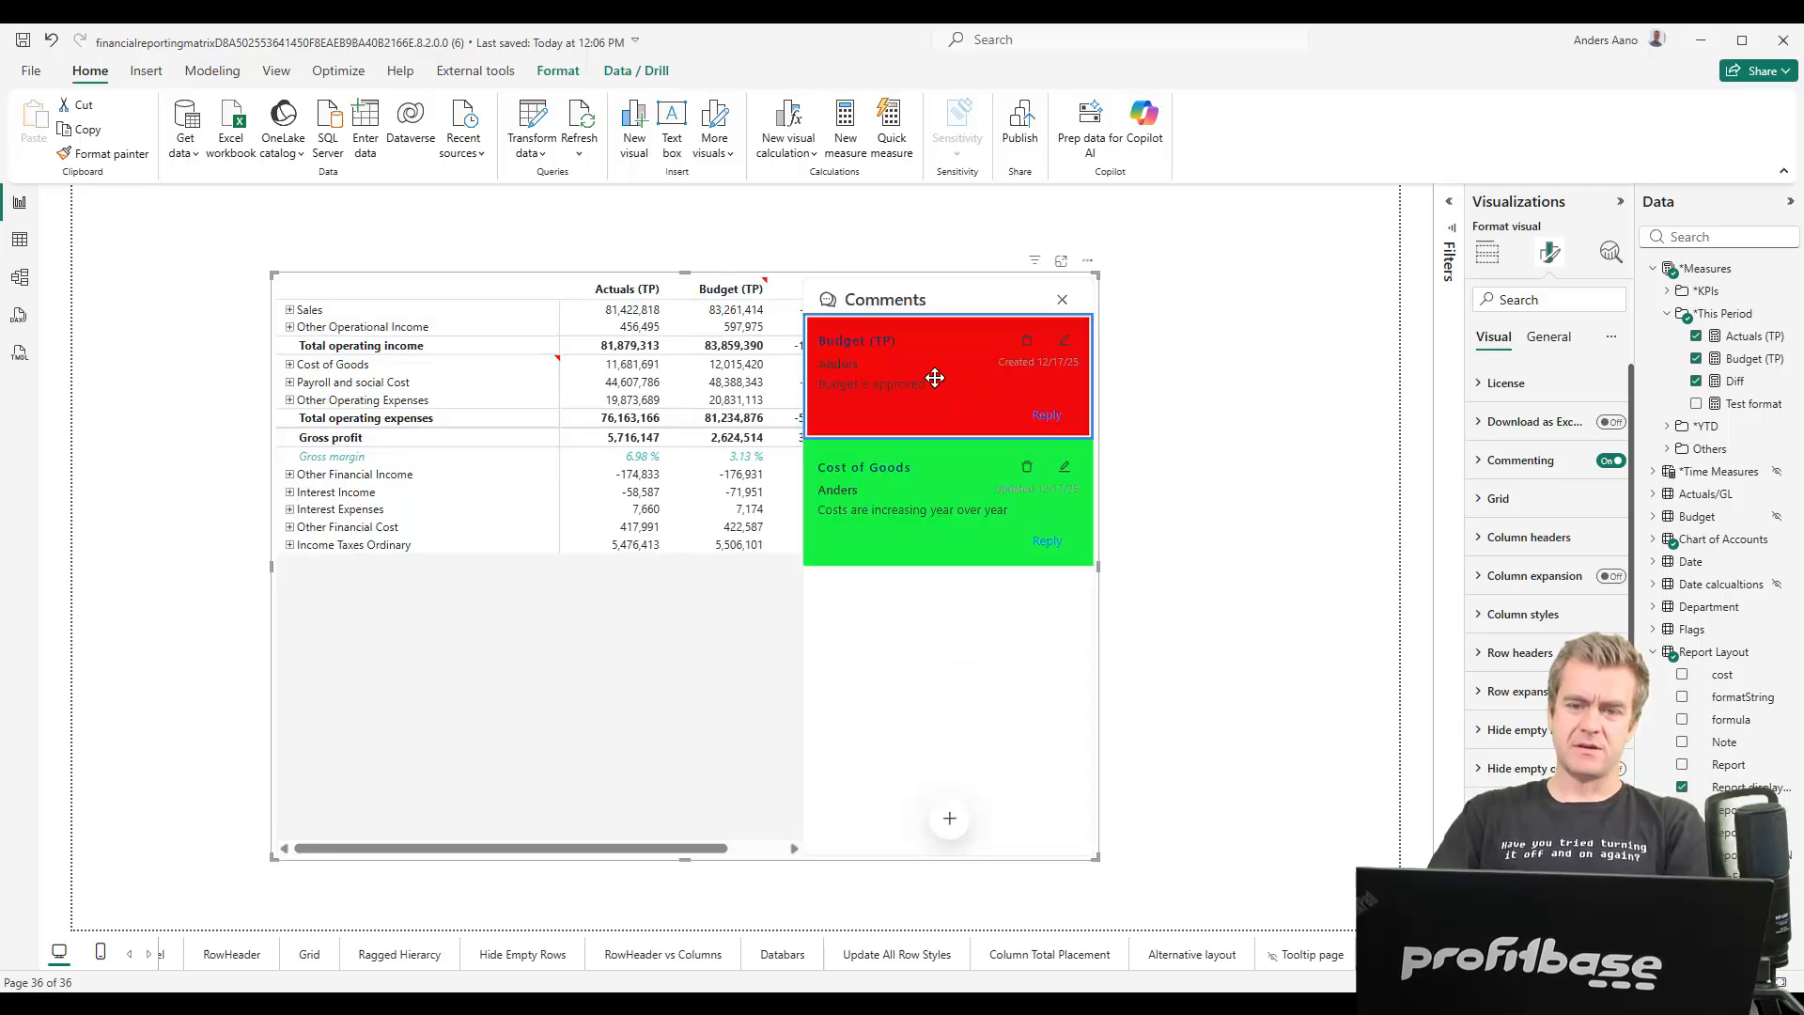
Reorder the comments so Budget (TP) sits below Cost of Goods, and remove the Budget (TP) comment's background color
drag(954, 371, 958, 538)
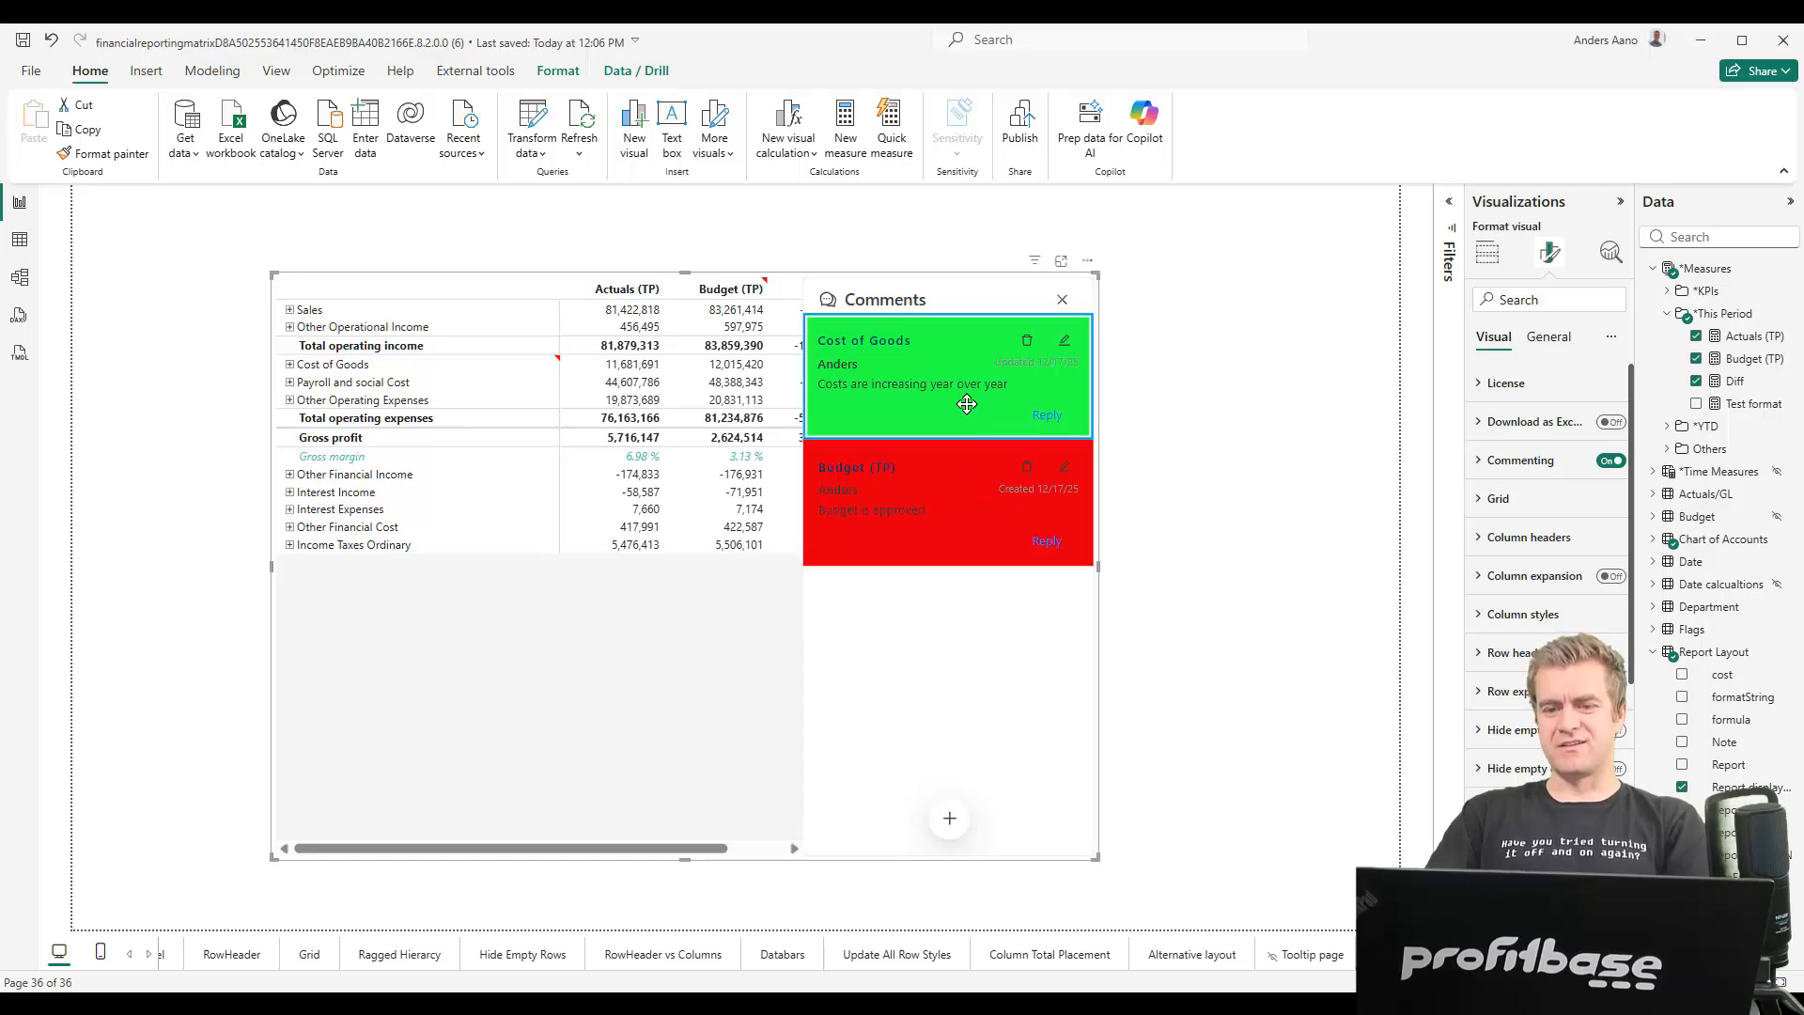
drag(967, 403, 955, 532)
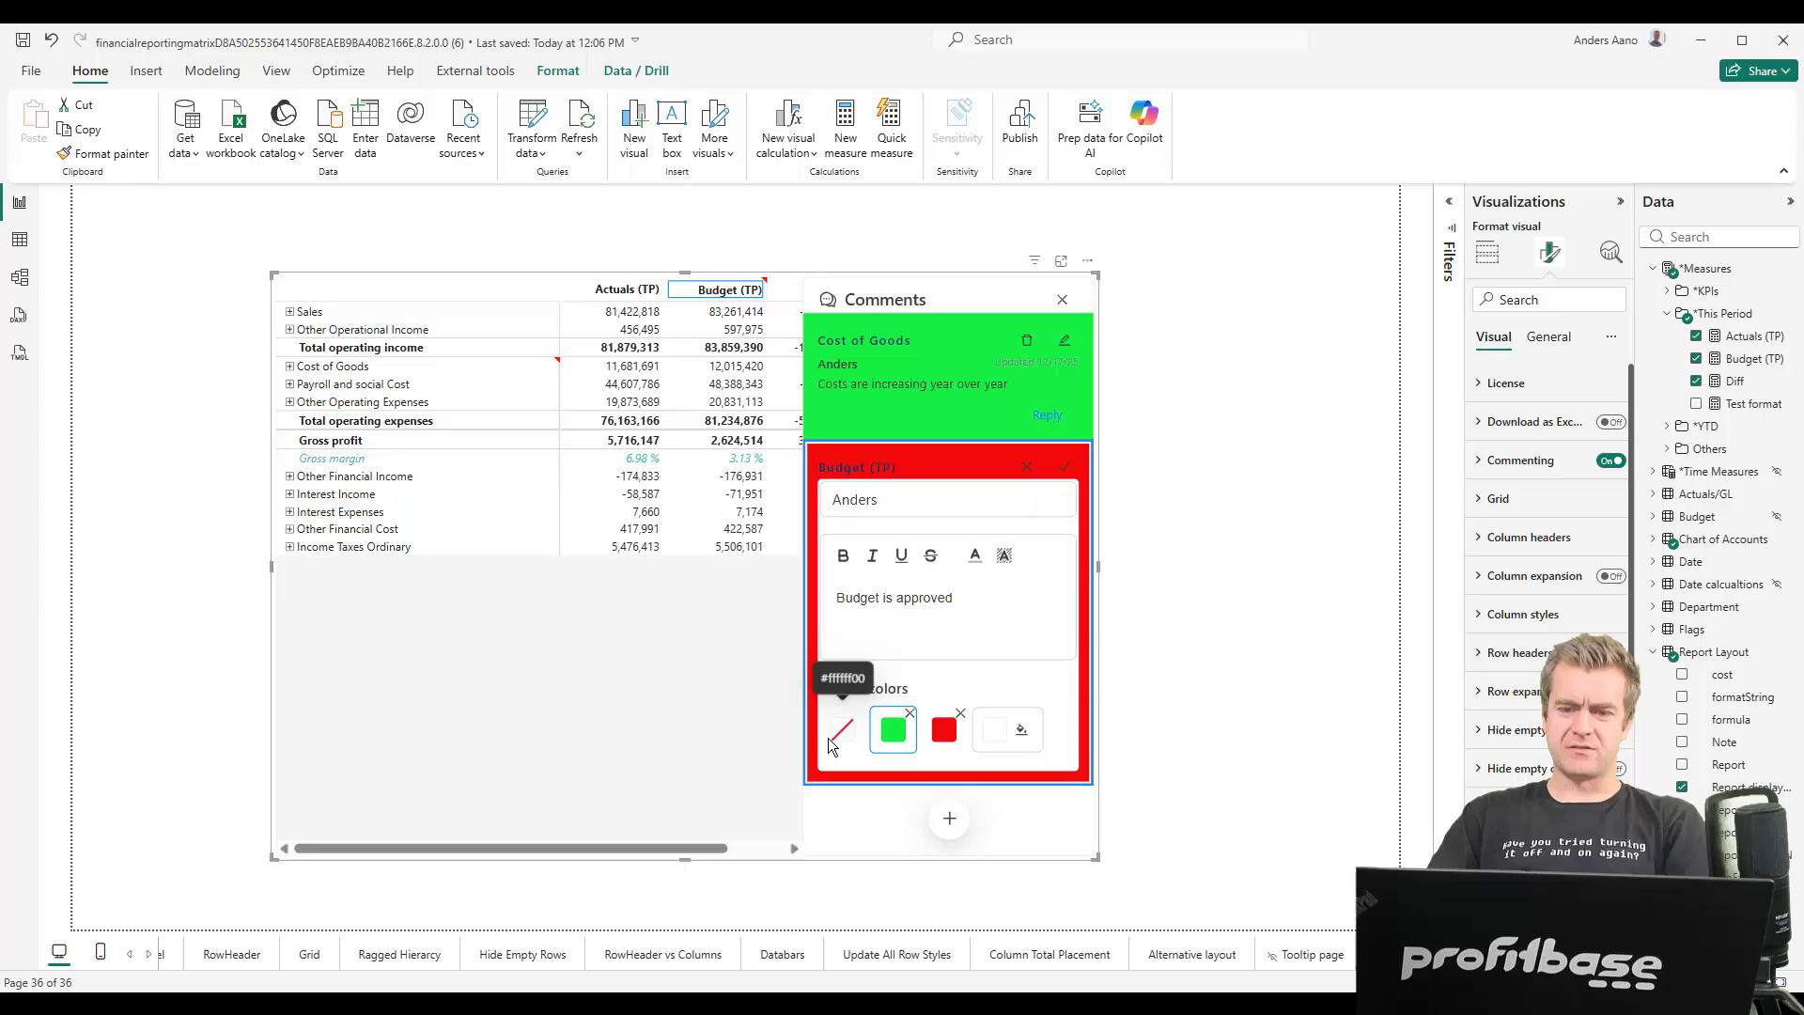
click(832, 739)
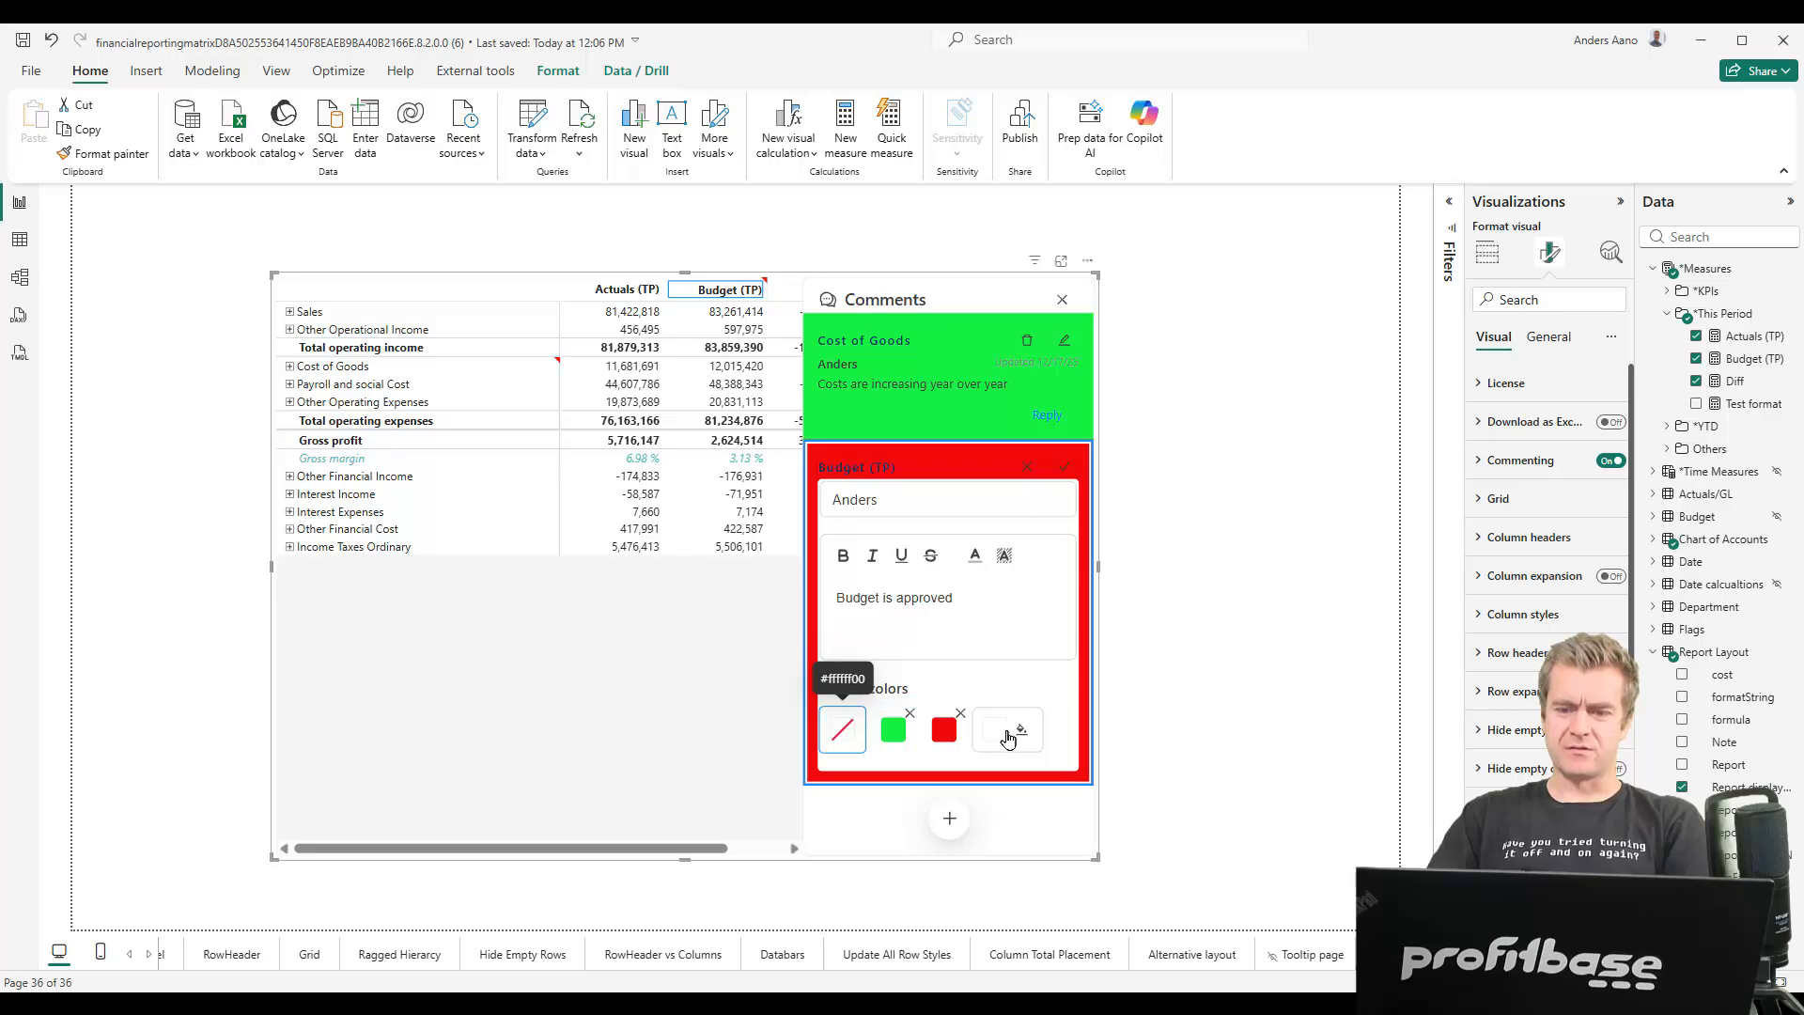
click(1063, 470)
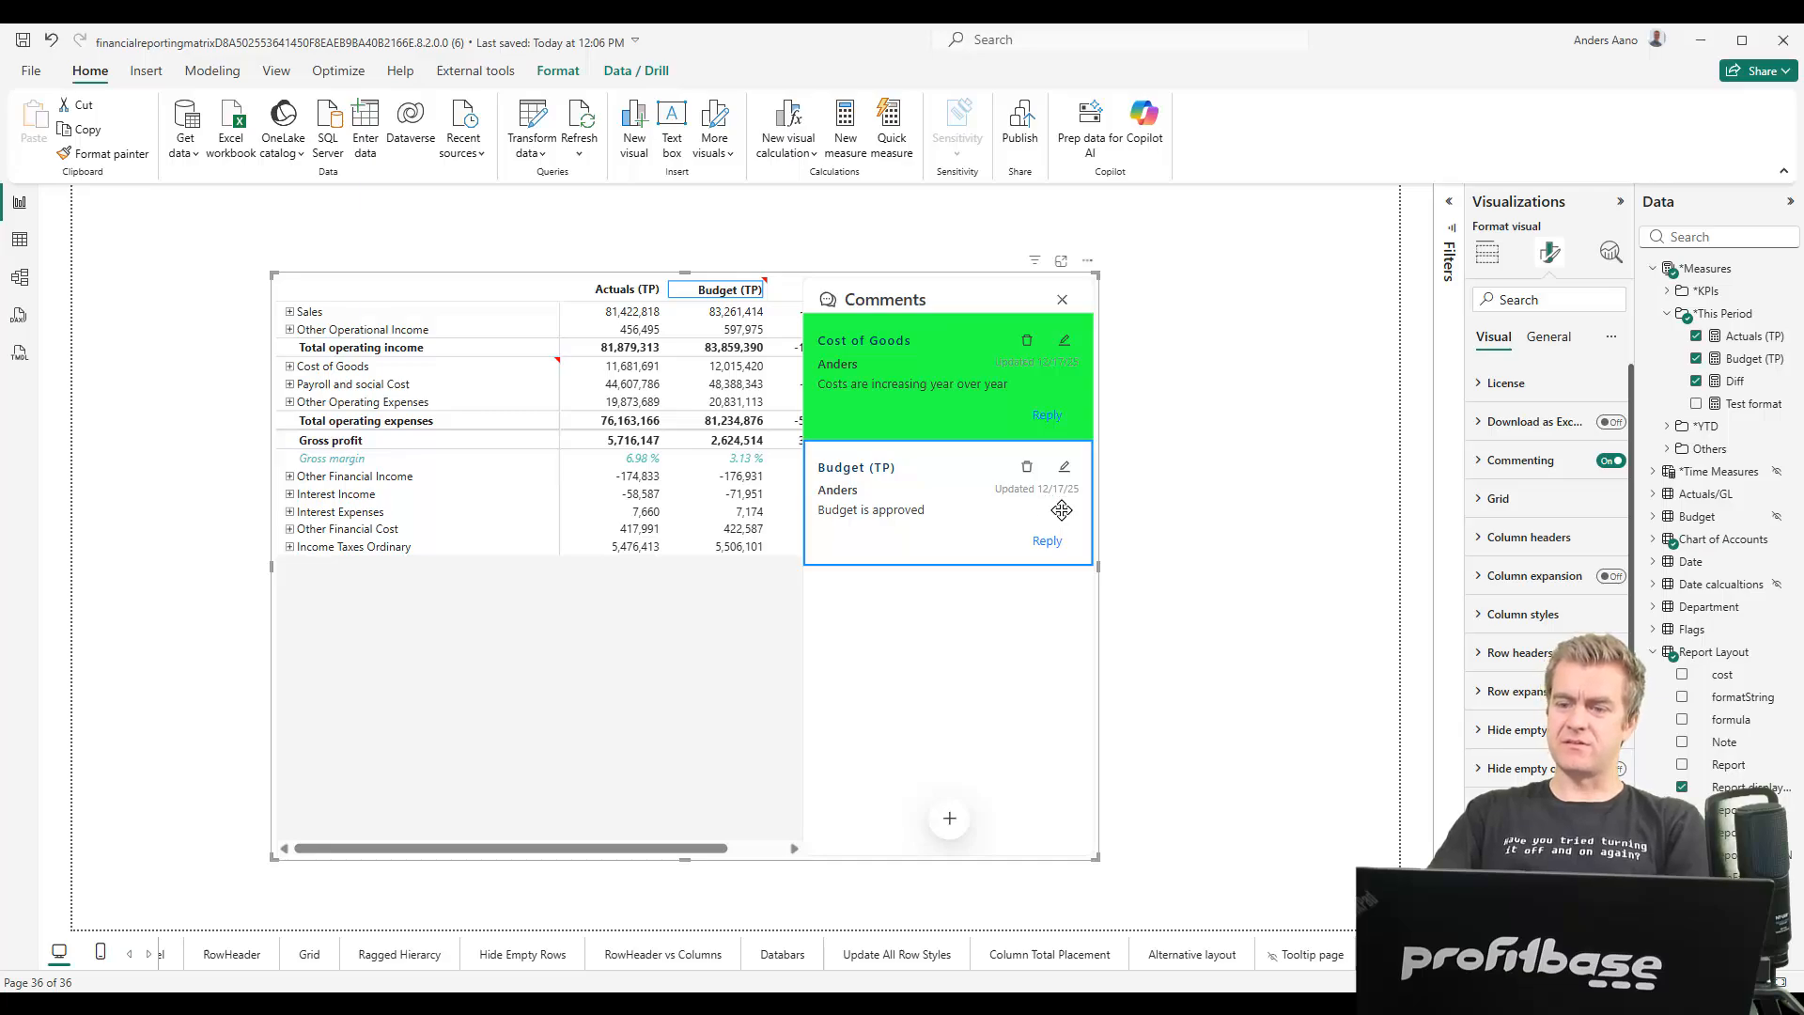
Set the date format of the commenting feature to DD.MM.YY
click(1541, 460)
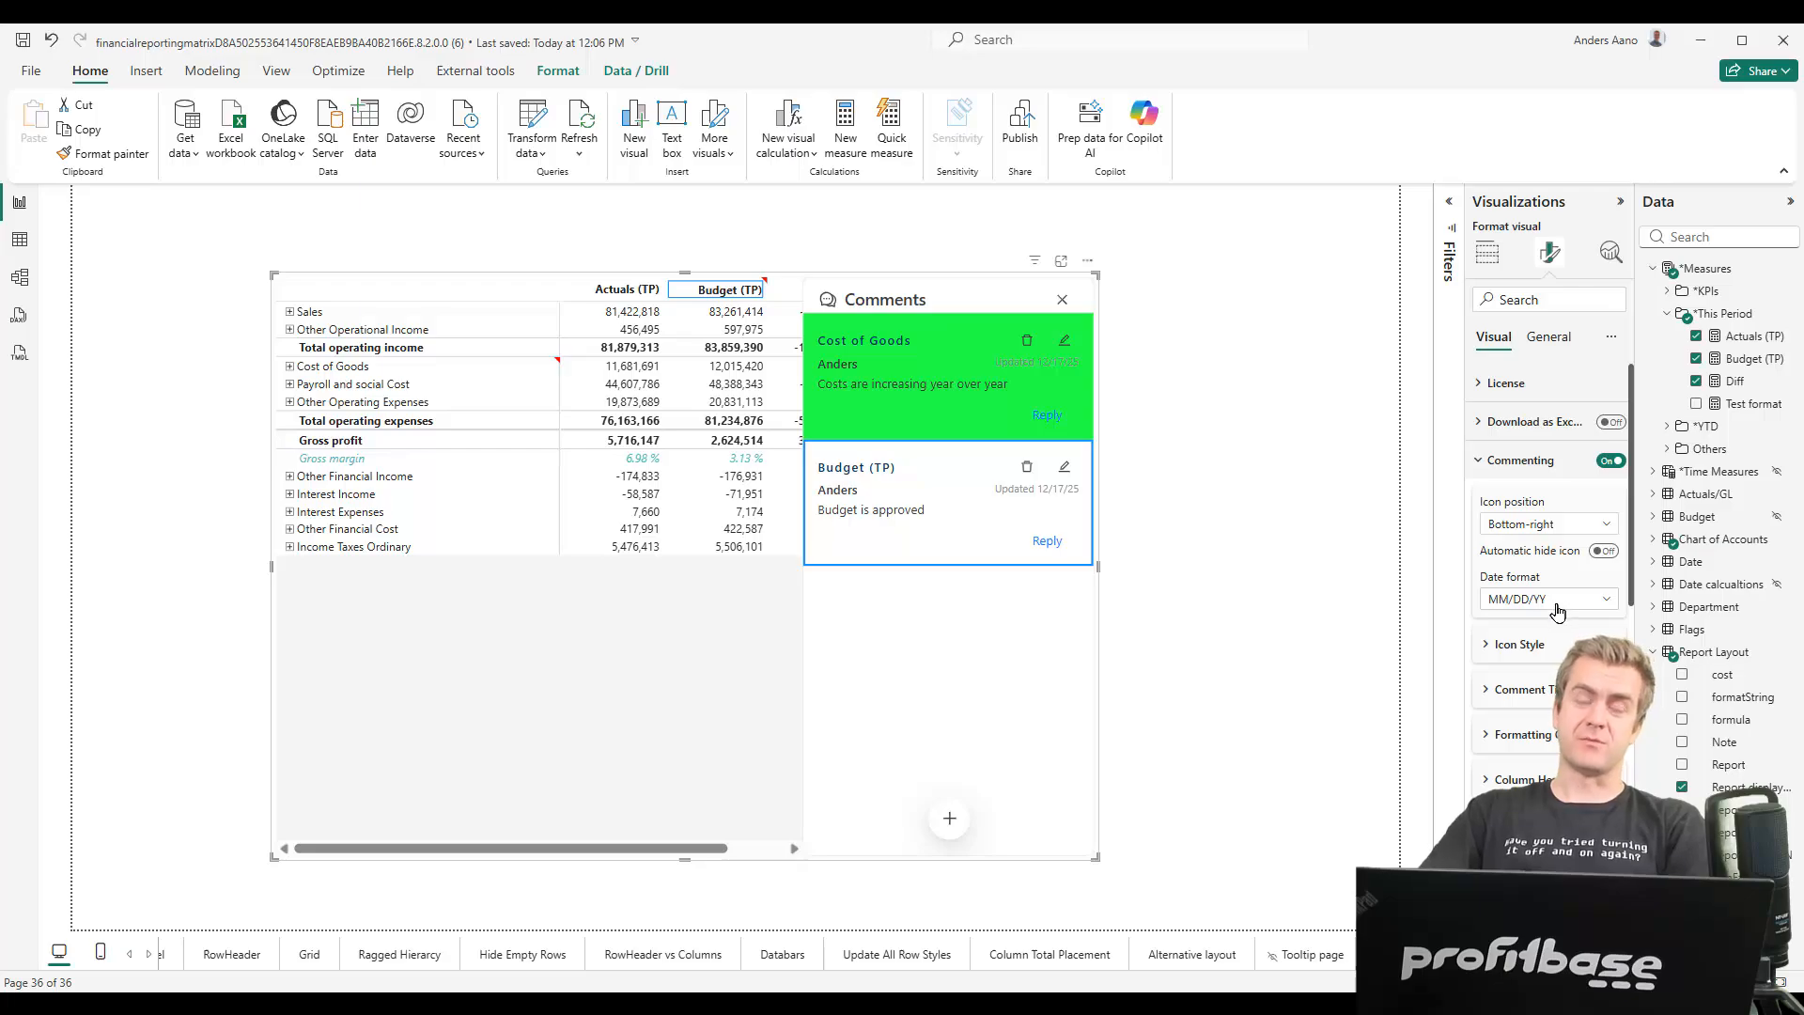
click(1556, 606)
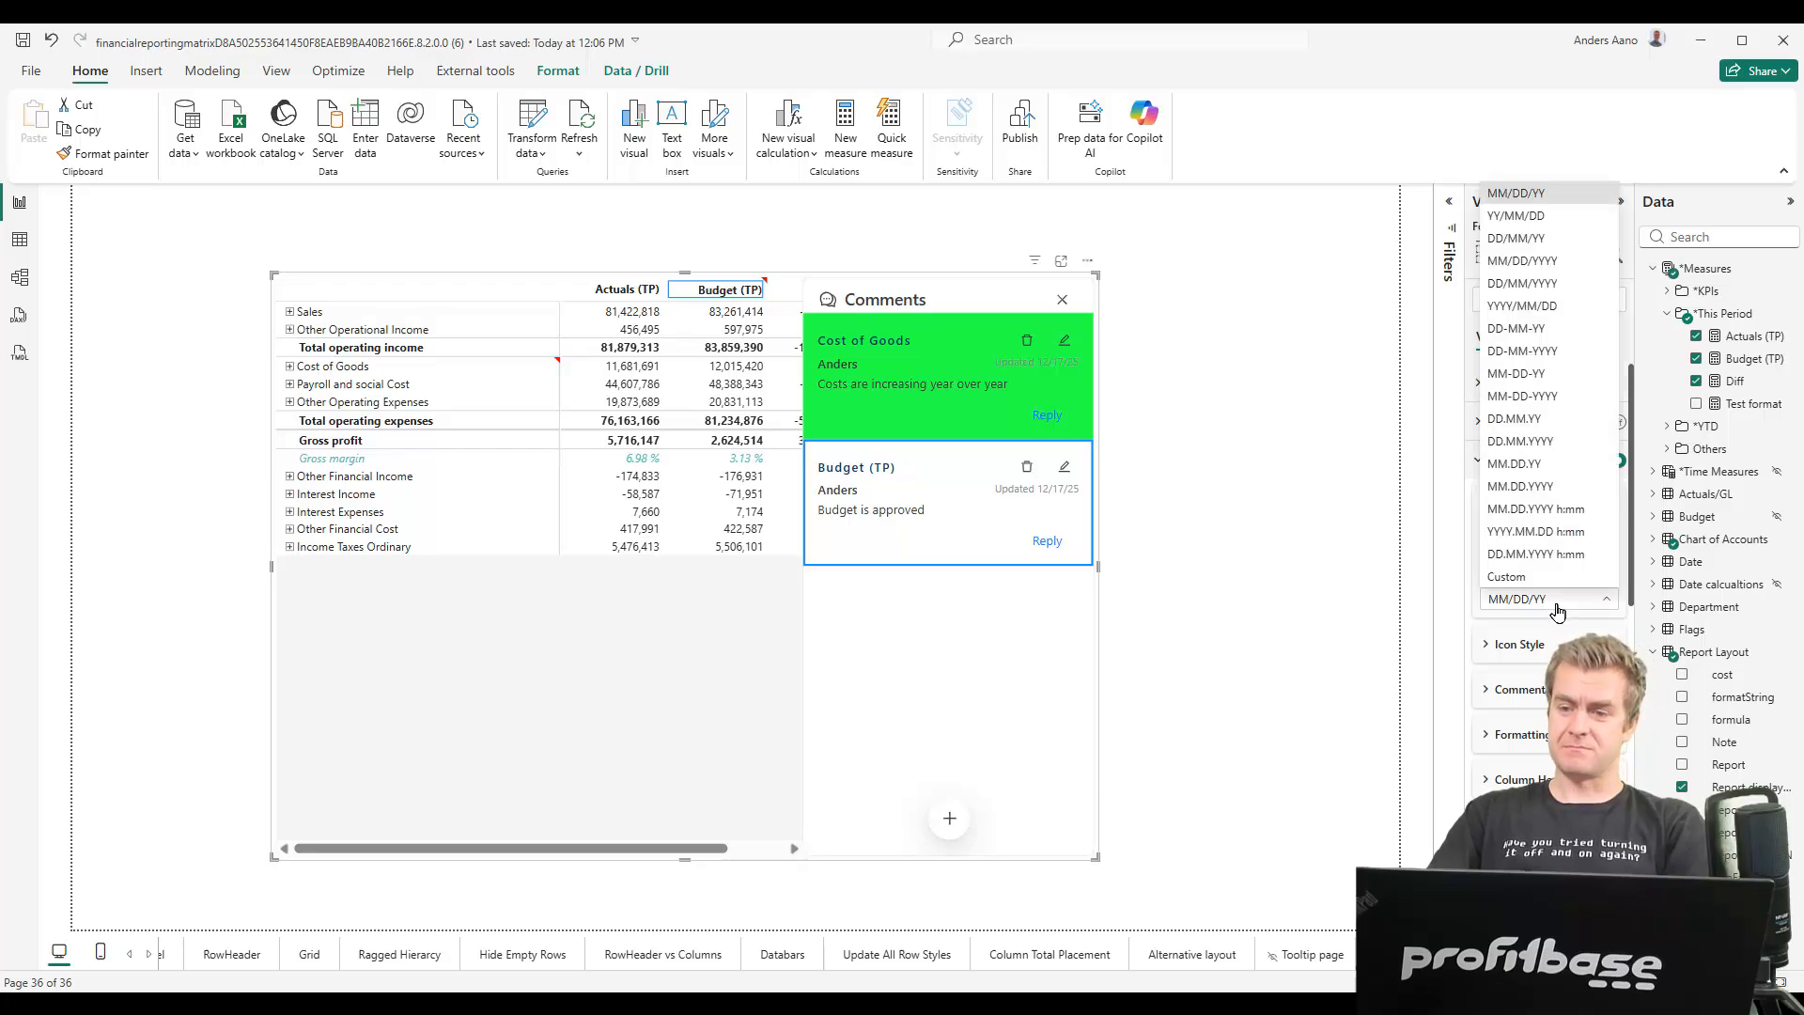
click(1565, 424)
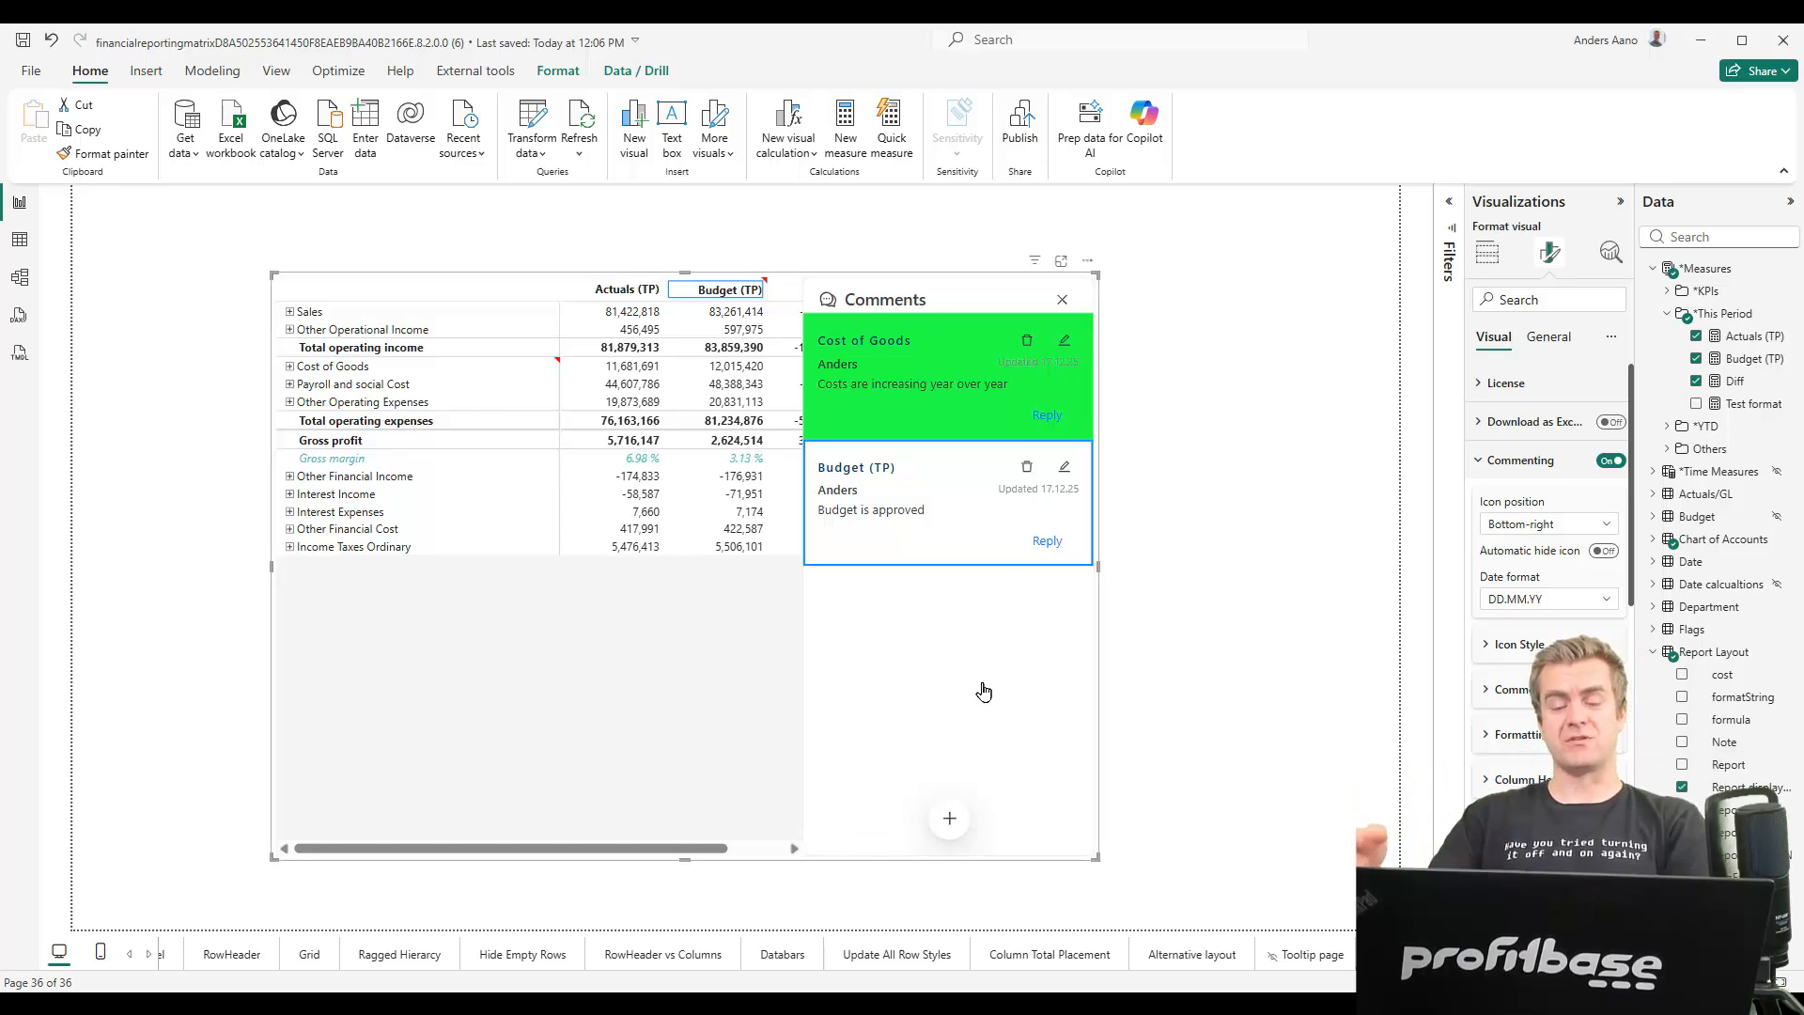
Start a comment on the Payroll and social Cost cell under Actuals (TP) with the author's name and "This is all time high!"
click(742, 697)
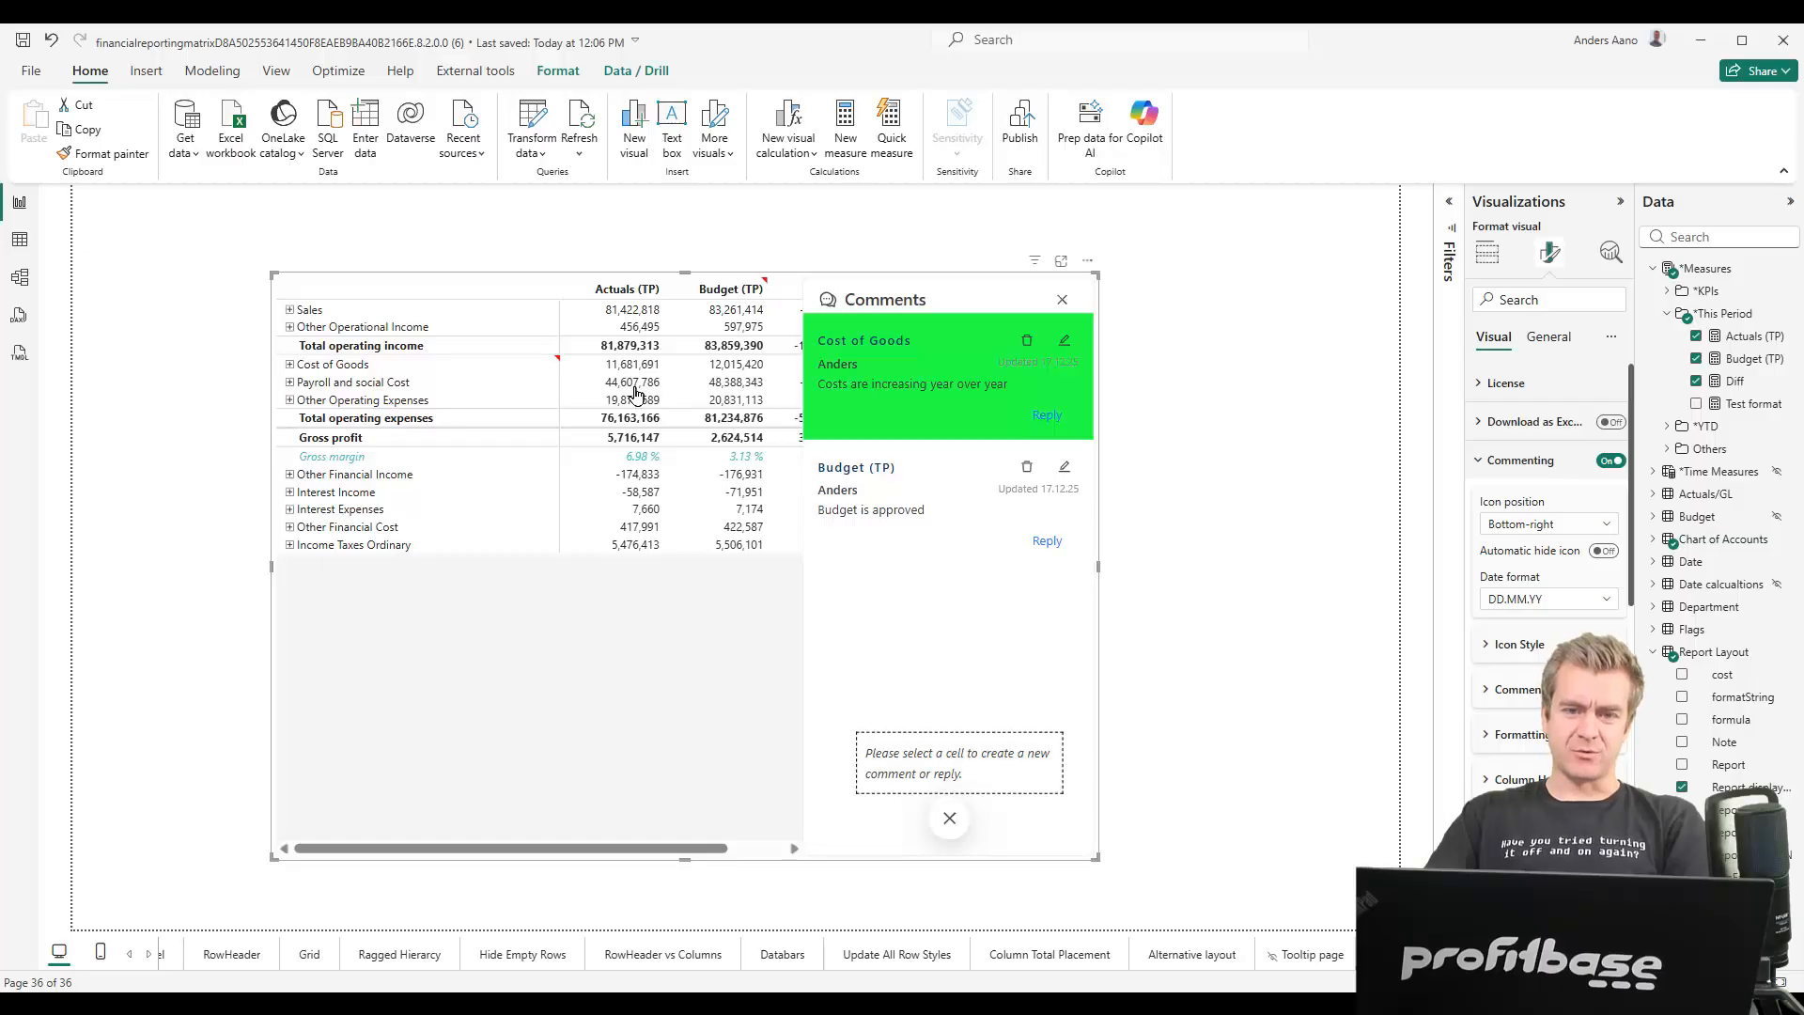
click(631, 389)
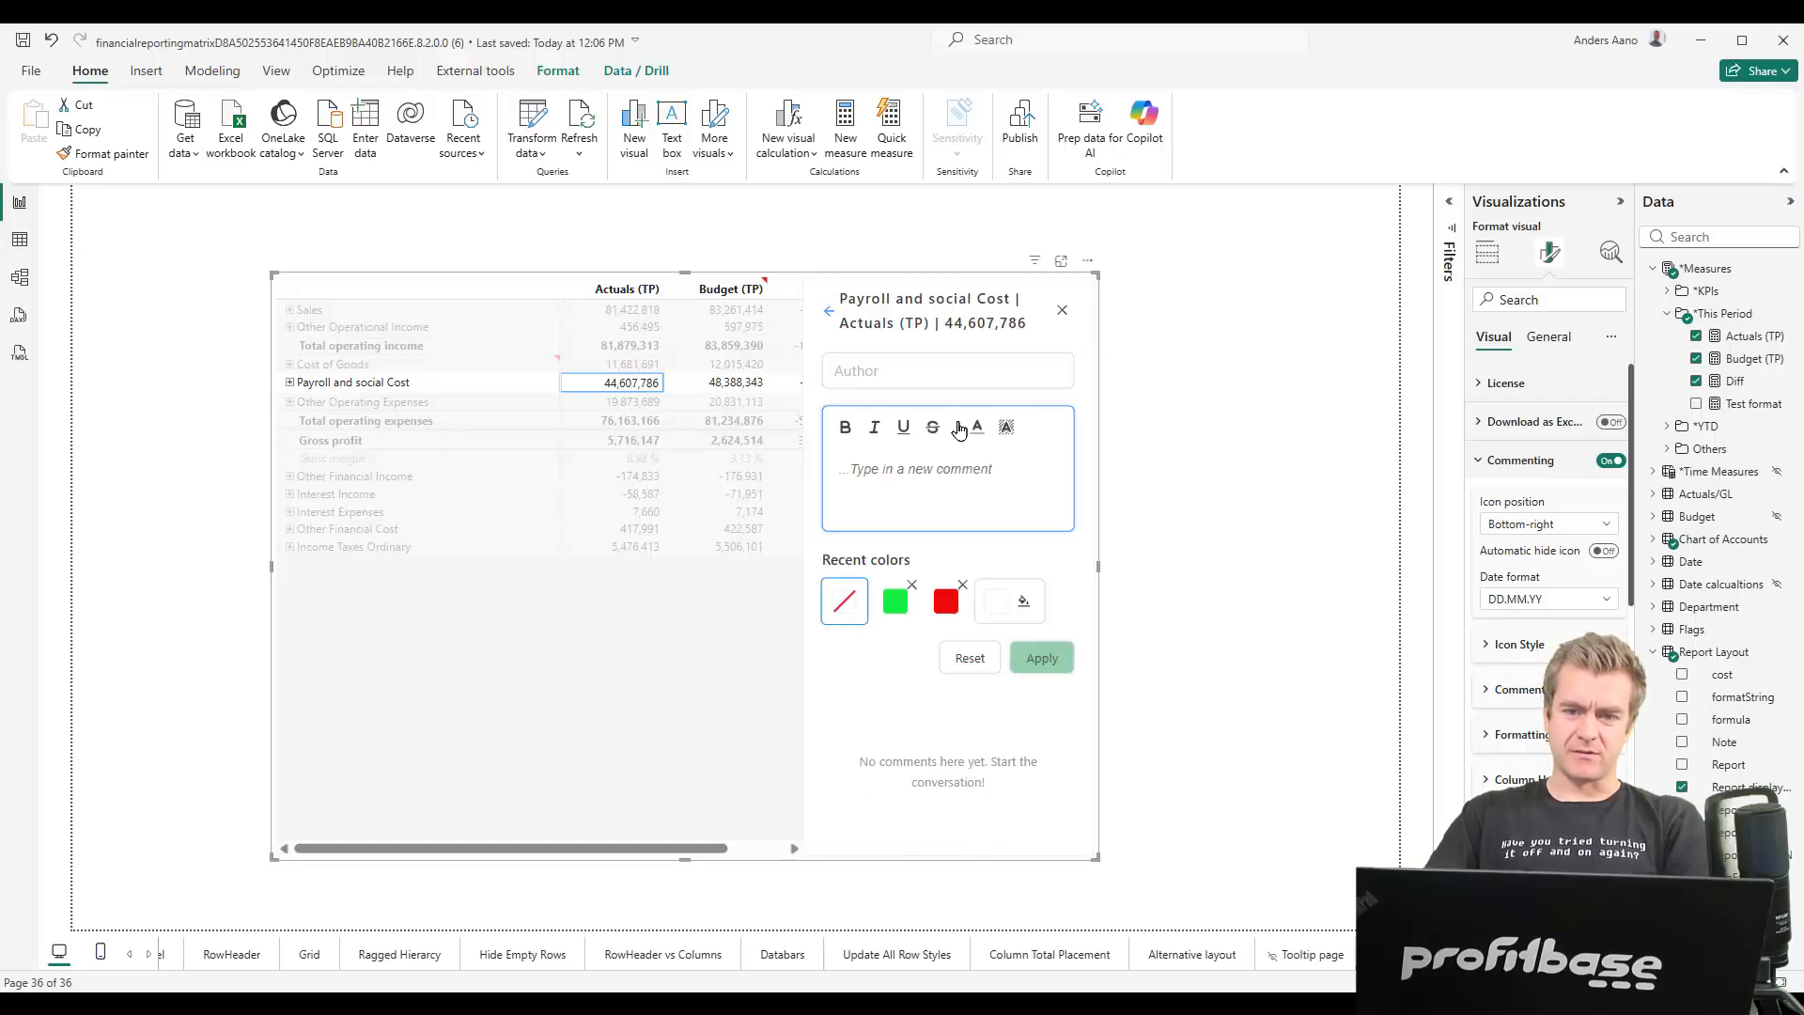
click(971, 372)
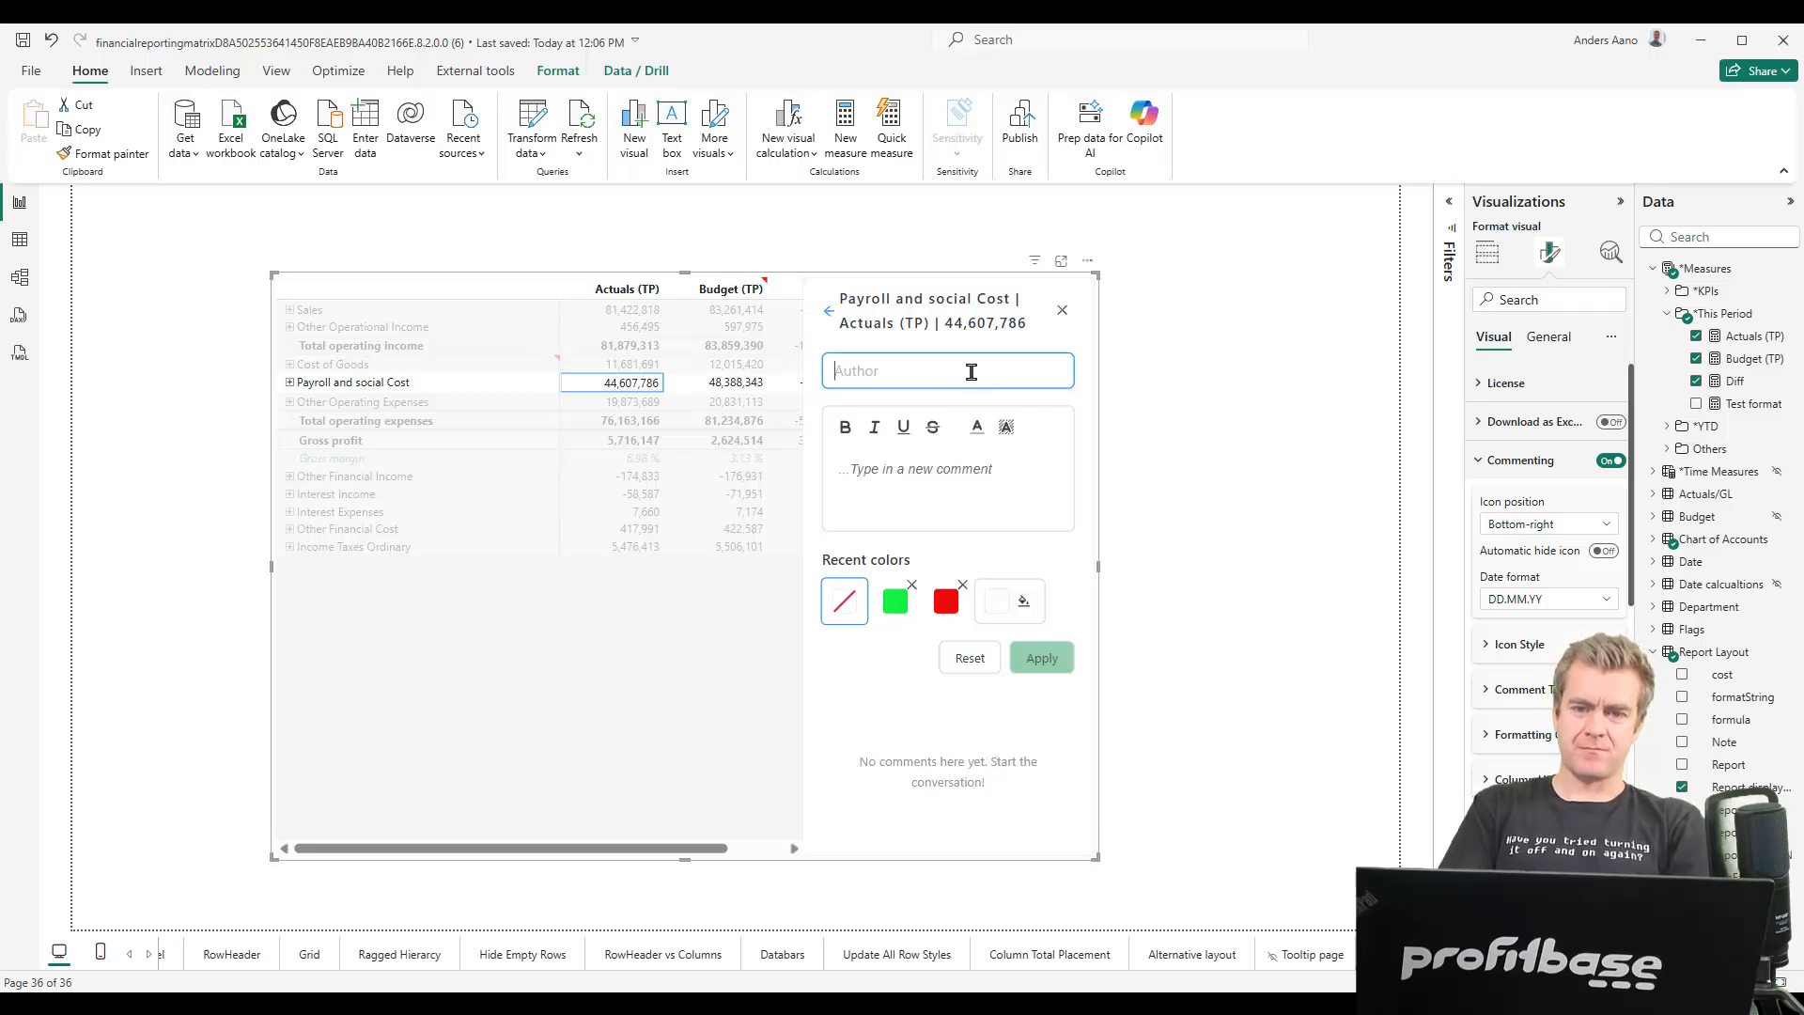
key(BackSpace)
key(BackSpace)
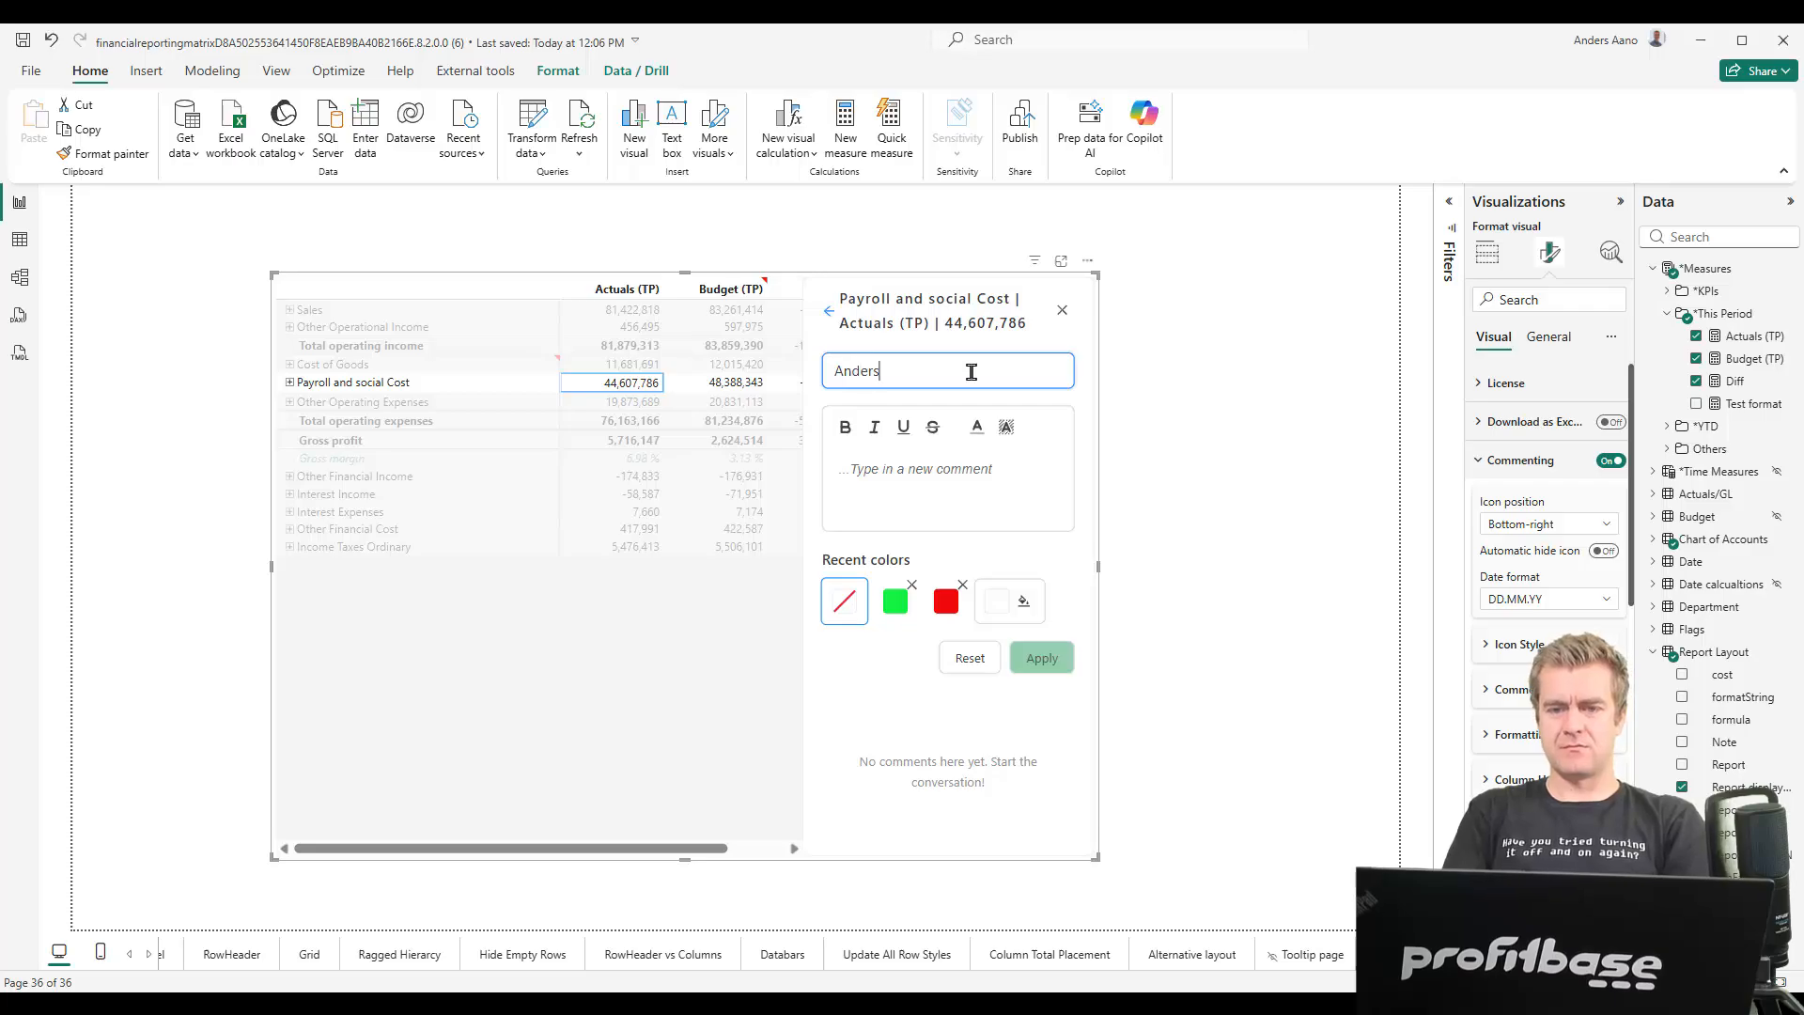
key(Tab)
key(Tab)
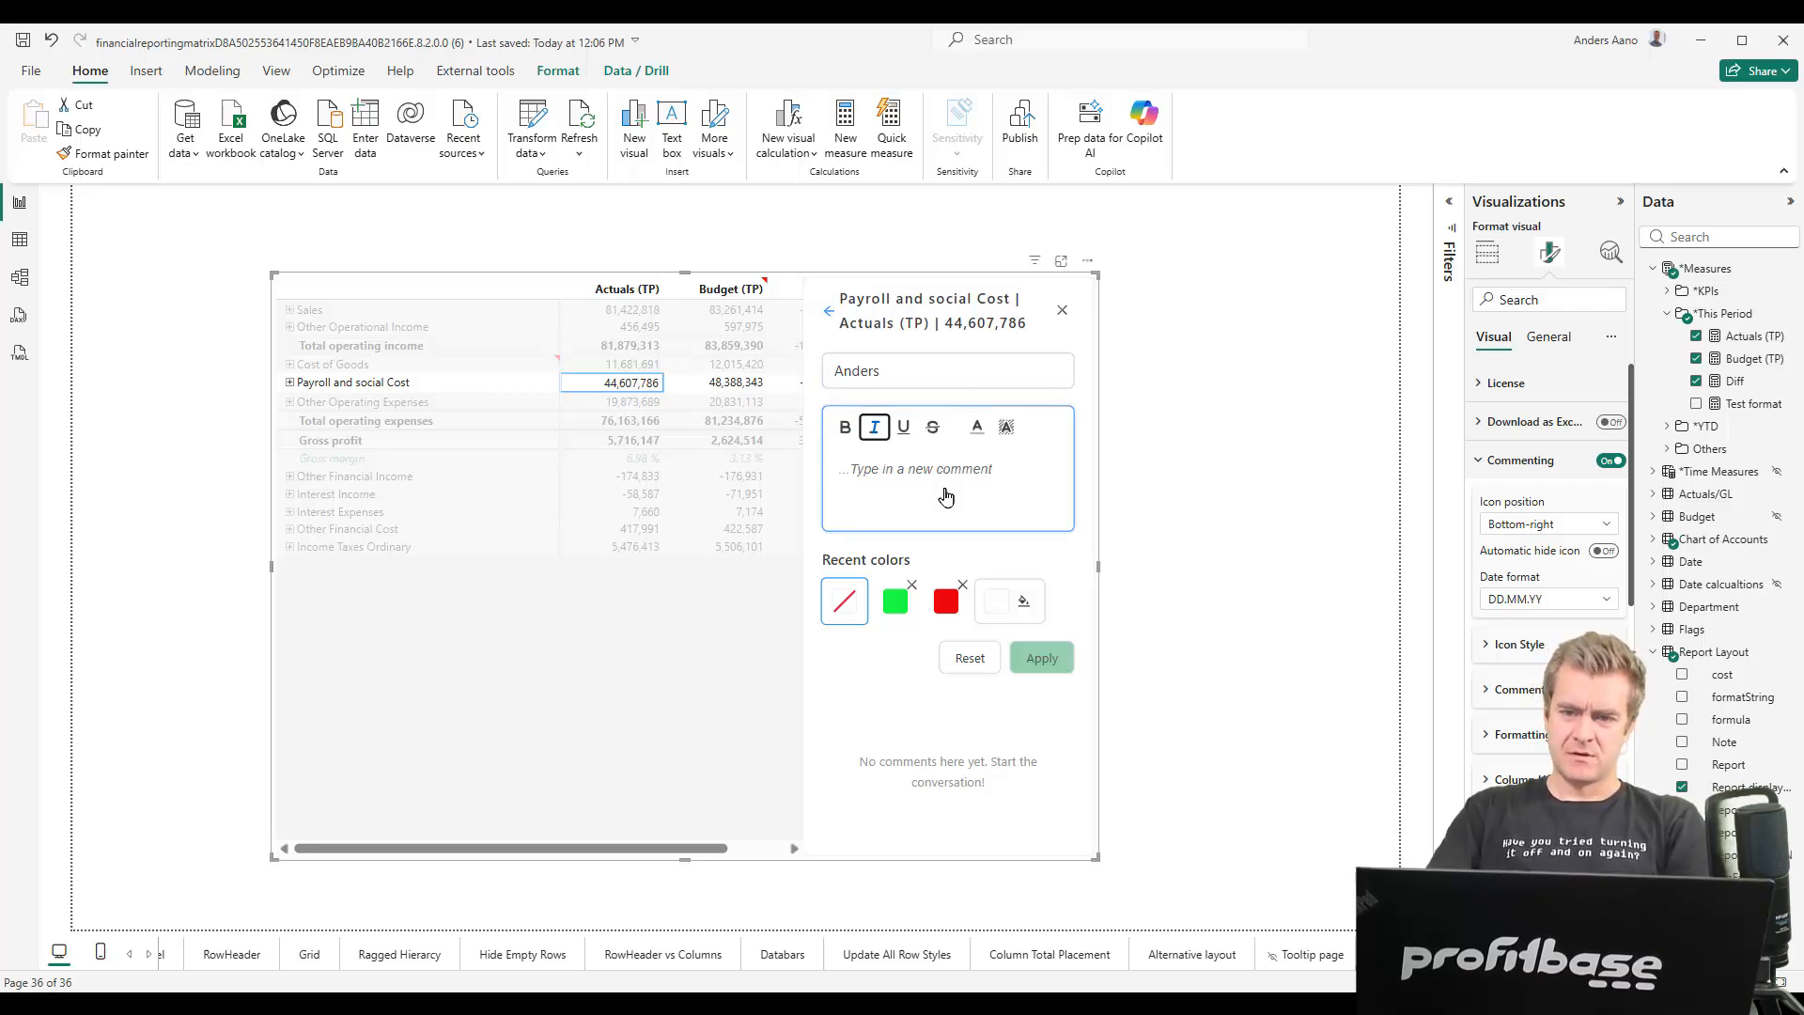
click(945, 496)
text(This is)
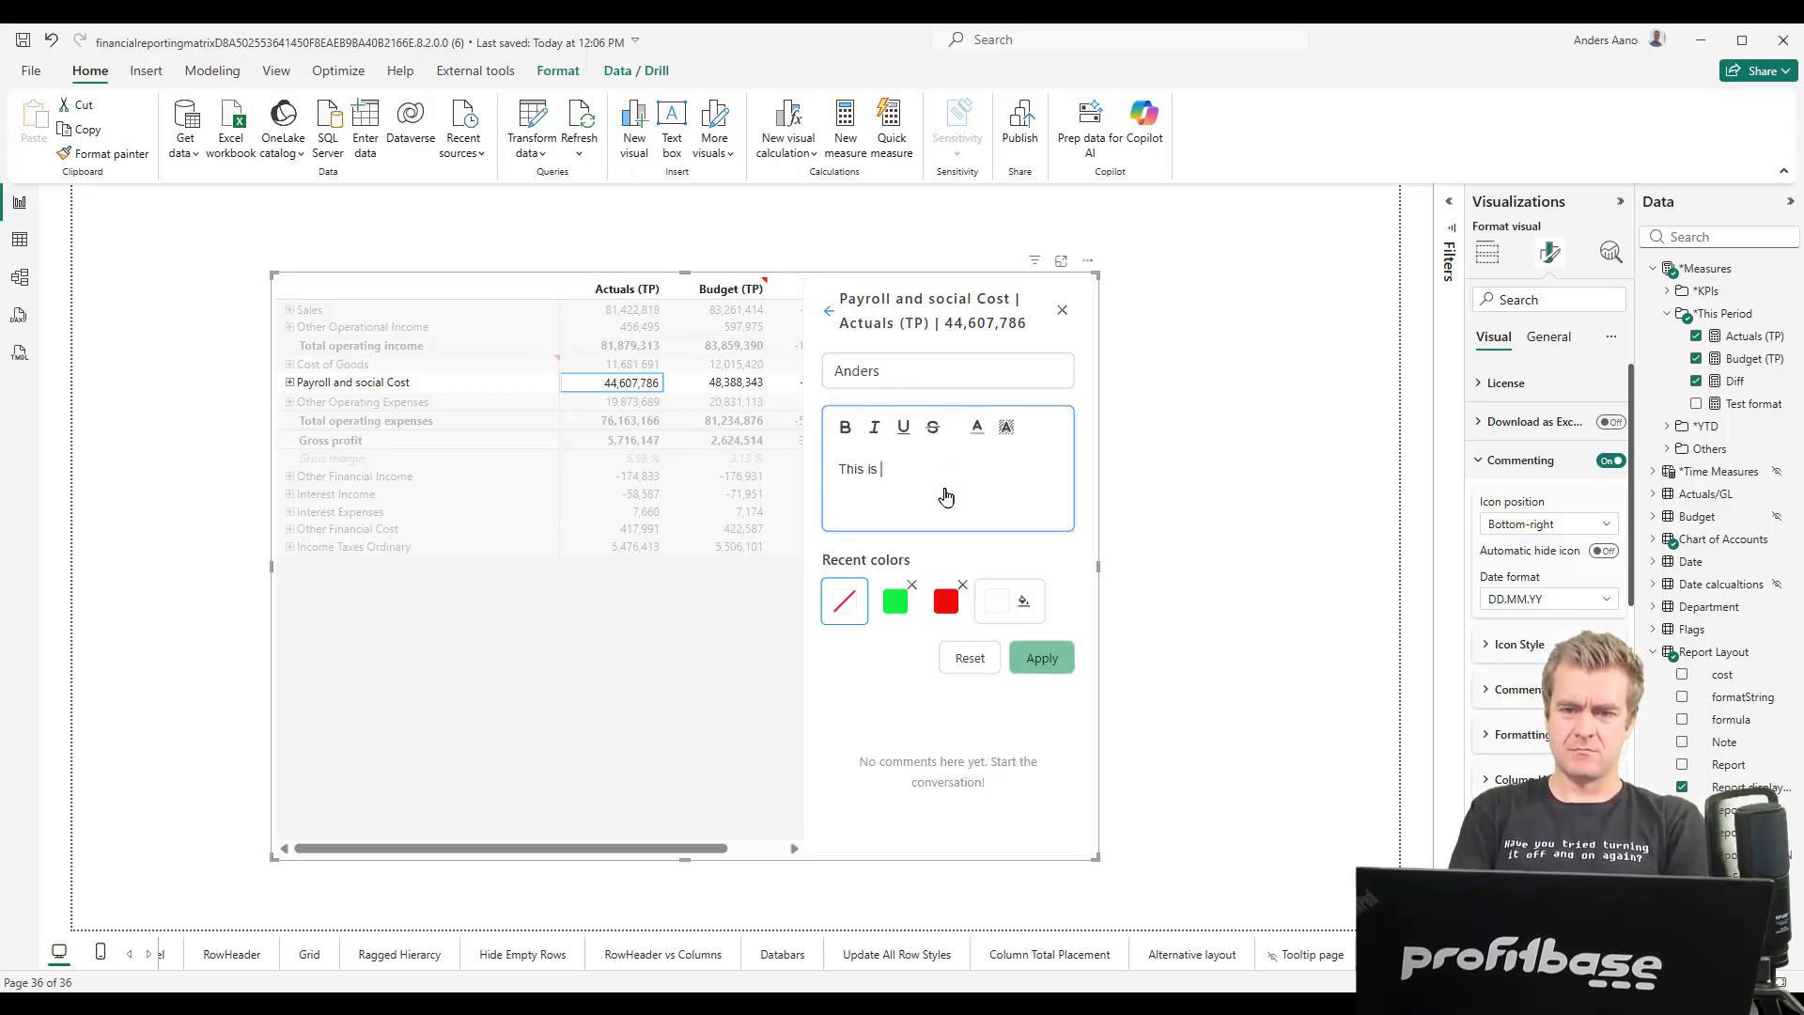
text( all time high!)
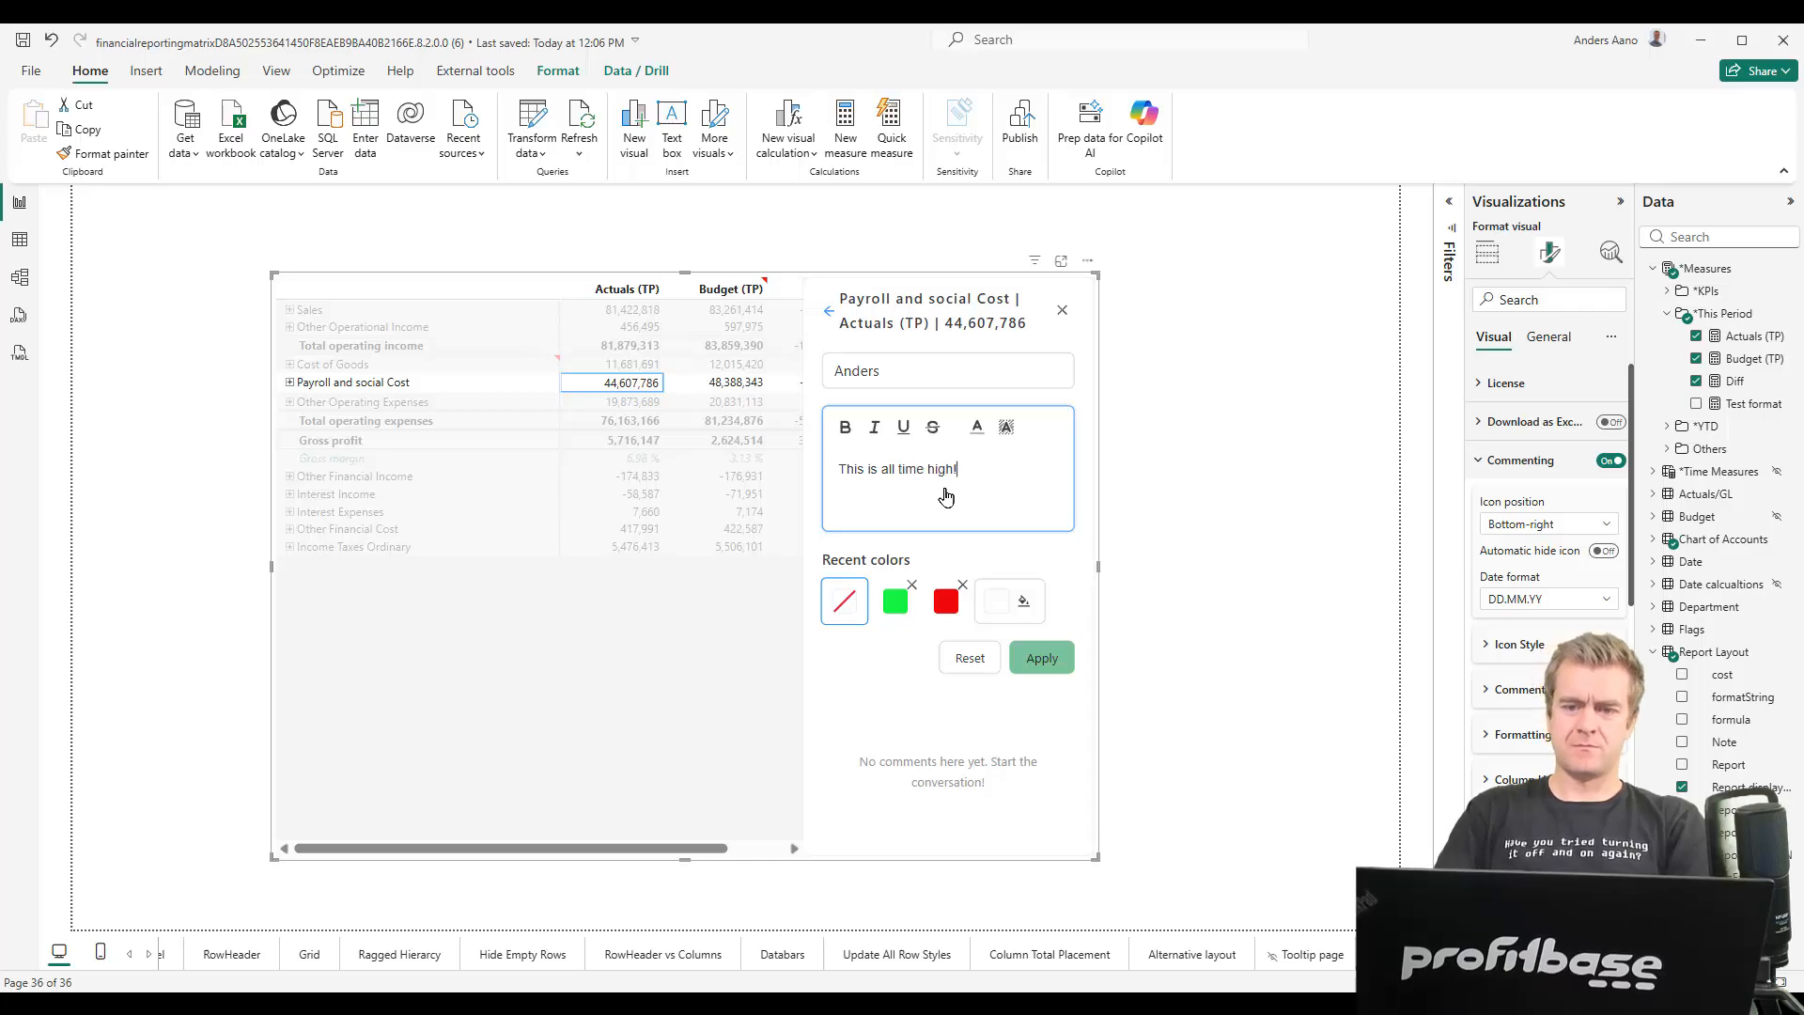
Make the middle part of the Payroll and social Cost comment bold italic, apply the comment, and close the comments
drag(855, 471, 932, 475)
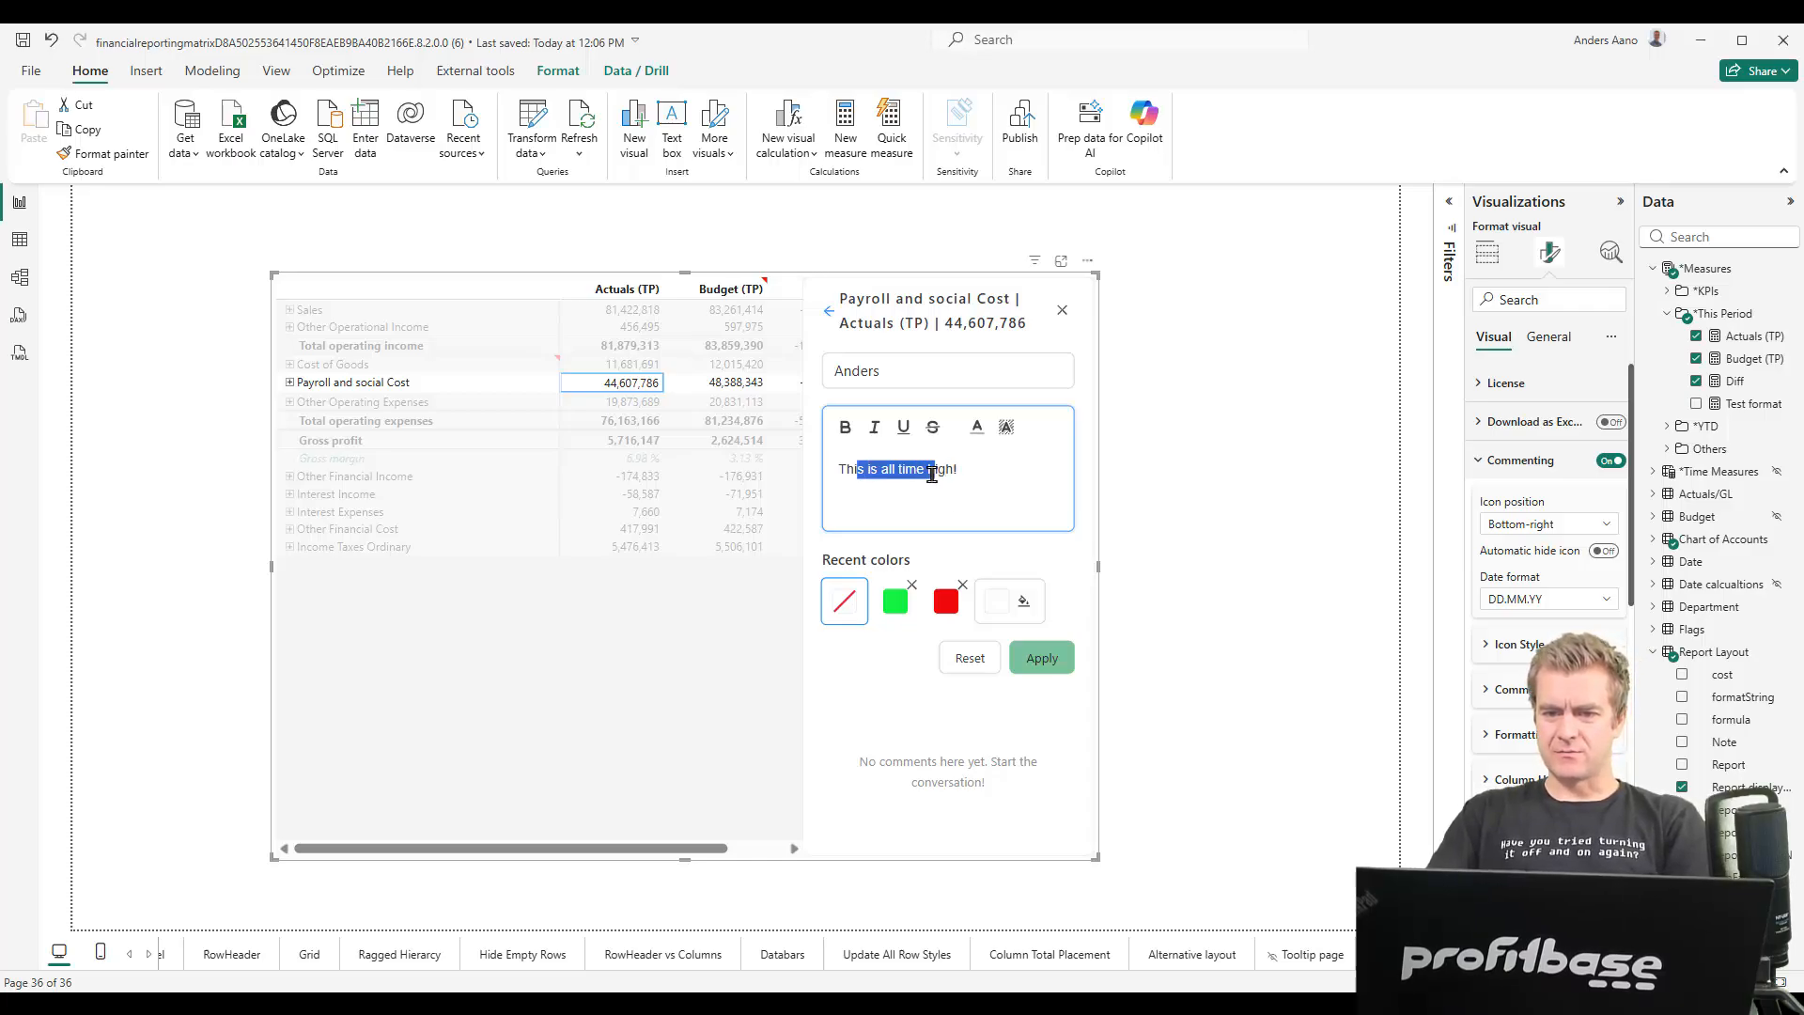
click(844, 426)
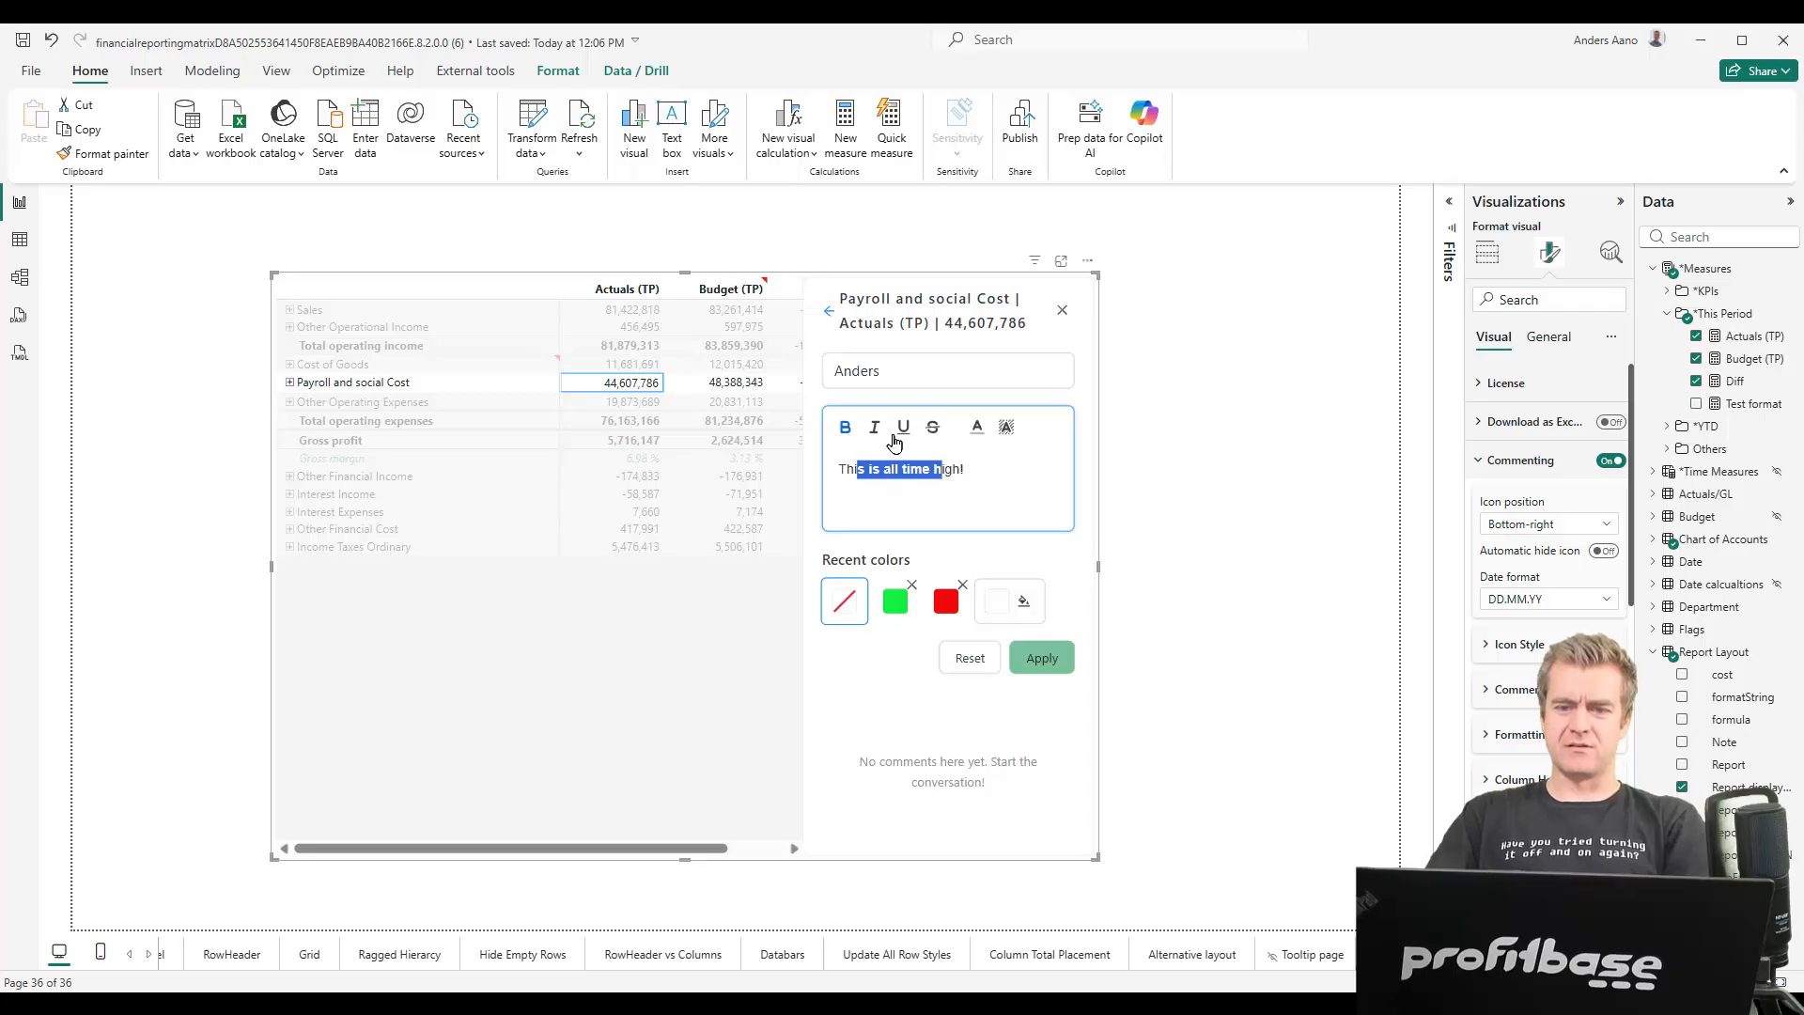
click(989, 476)
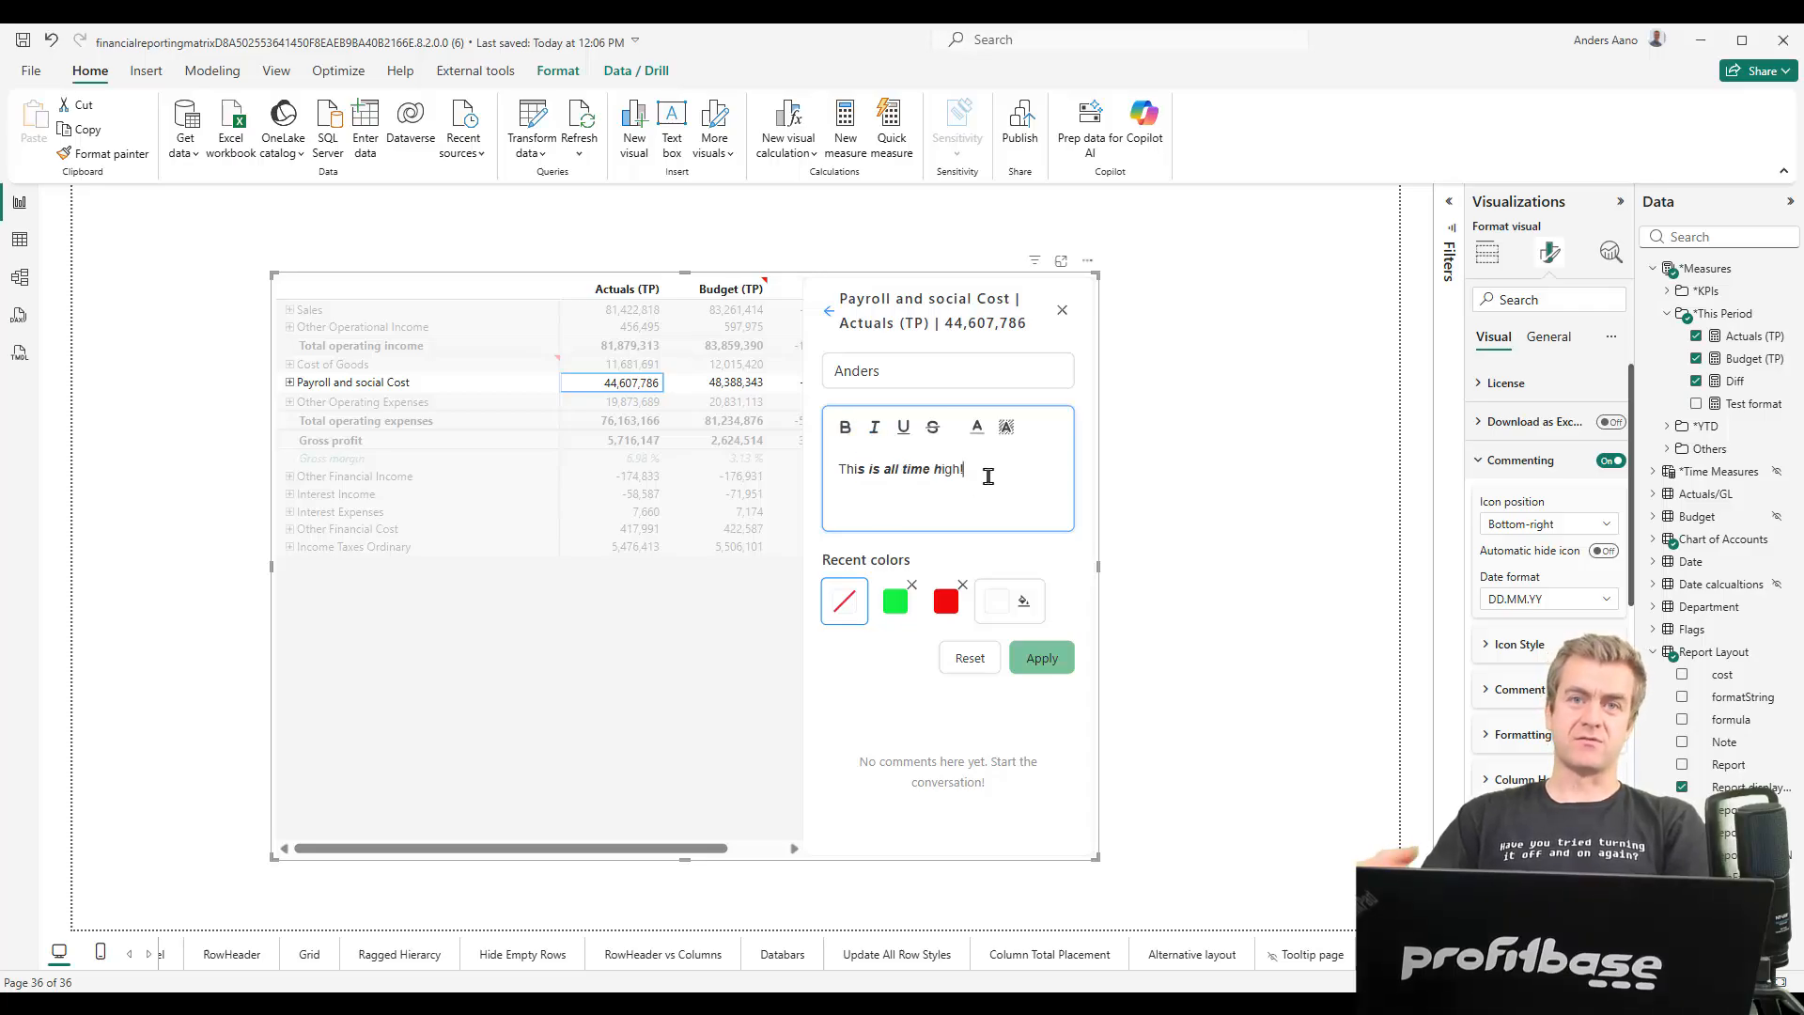
click(1050, 665)
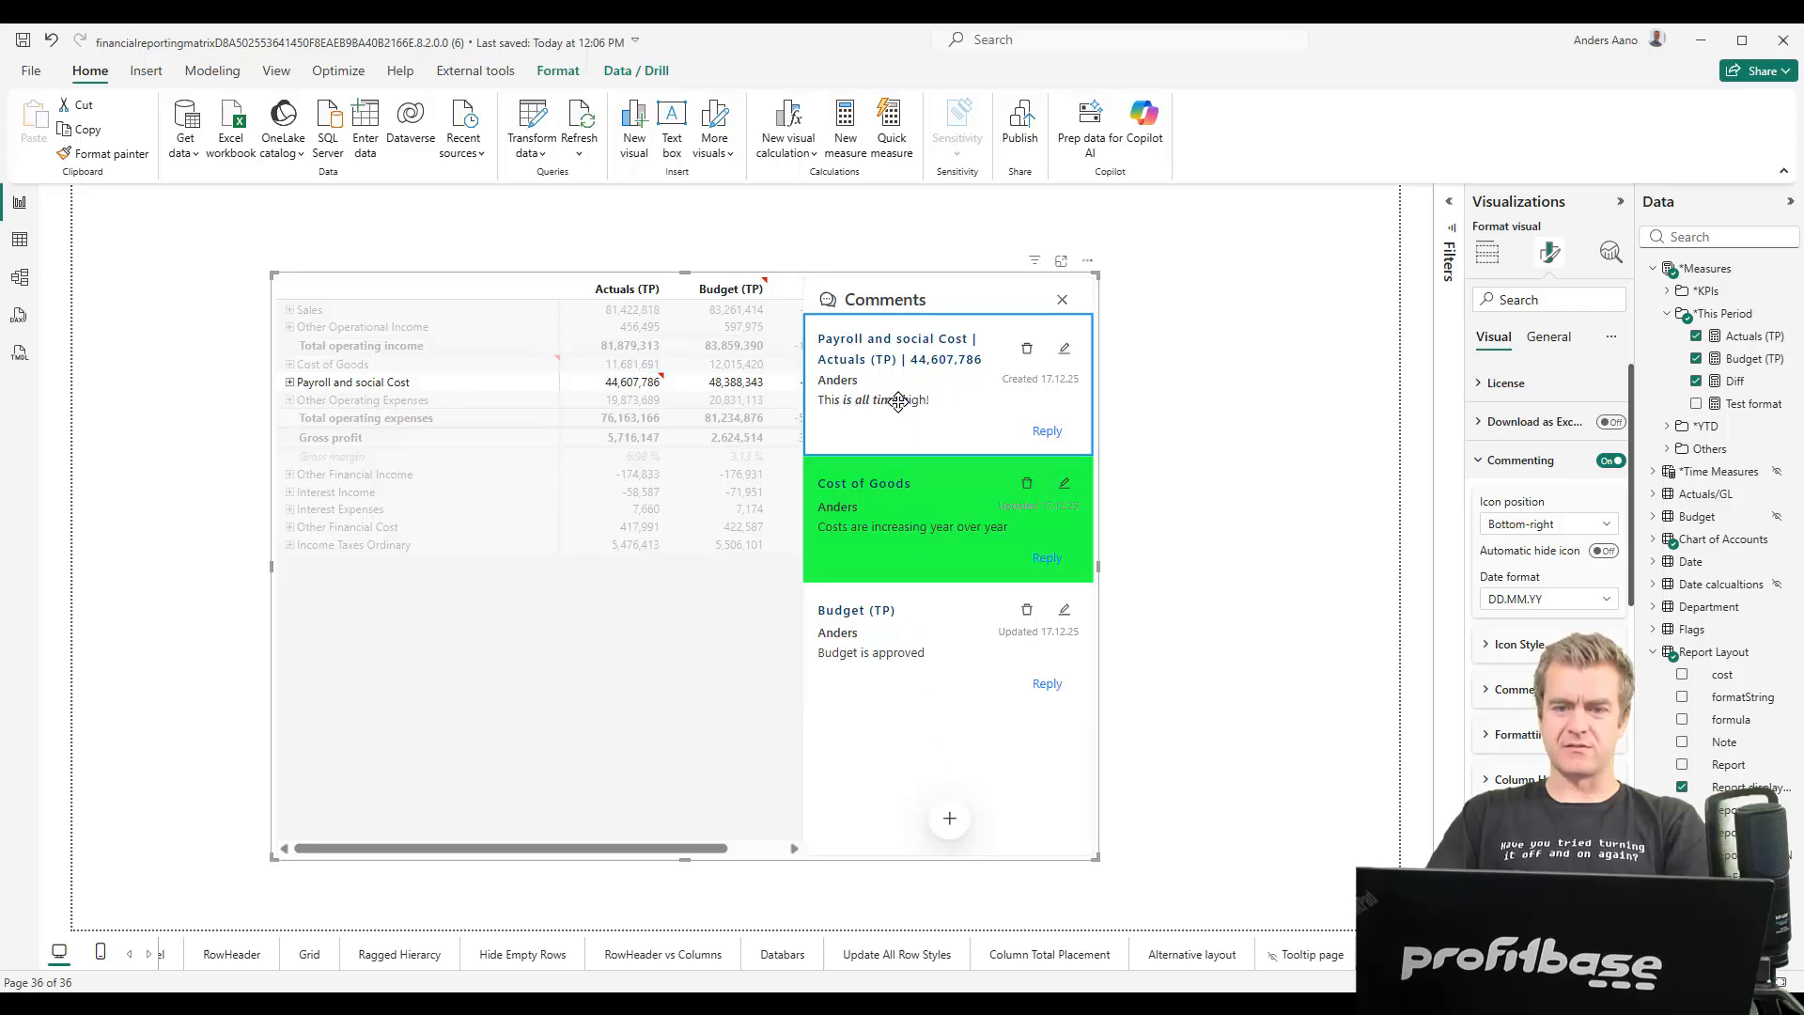
click(1061, 299)
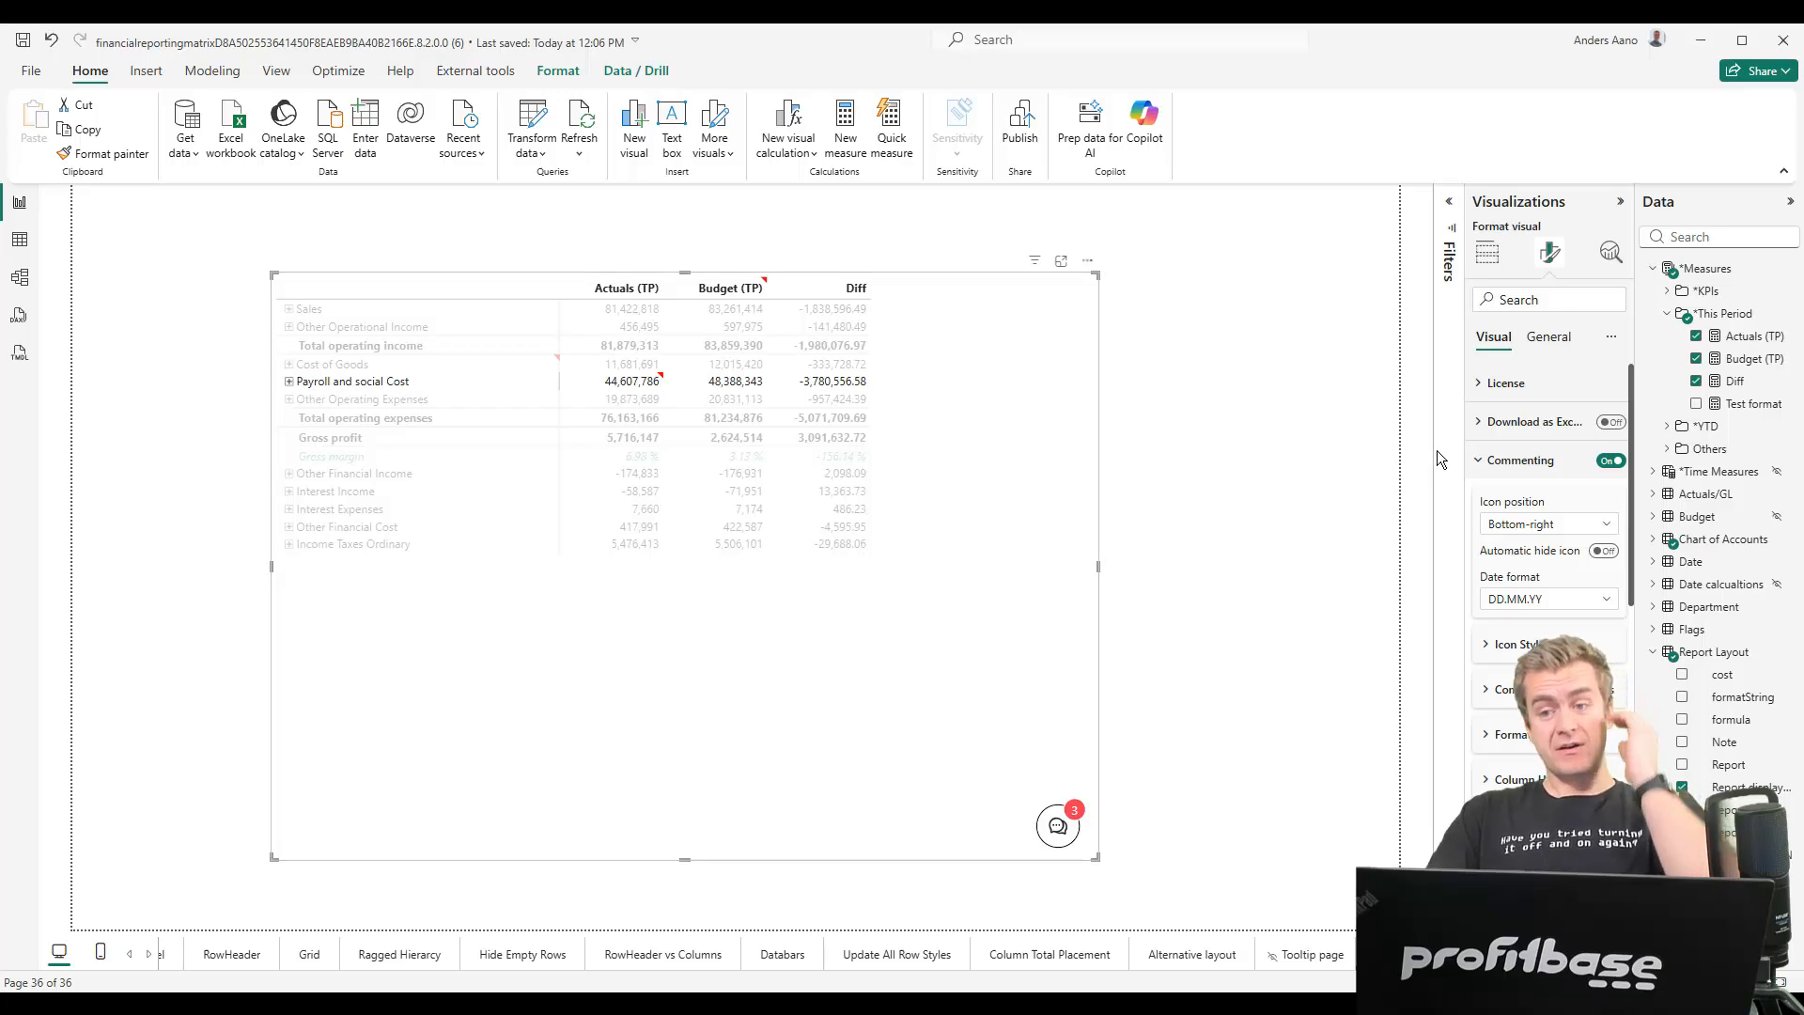
Turn on Download as Excel for the matrix, start a download from the visual, and cancel it
click(1610, 421)
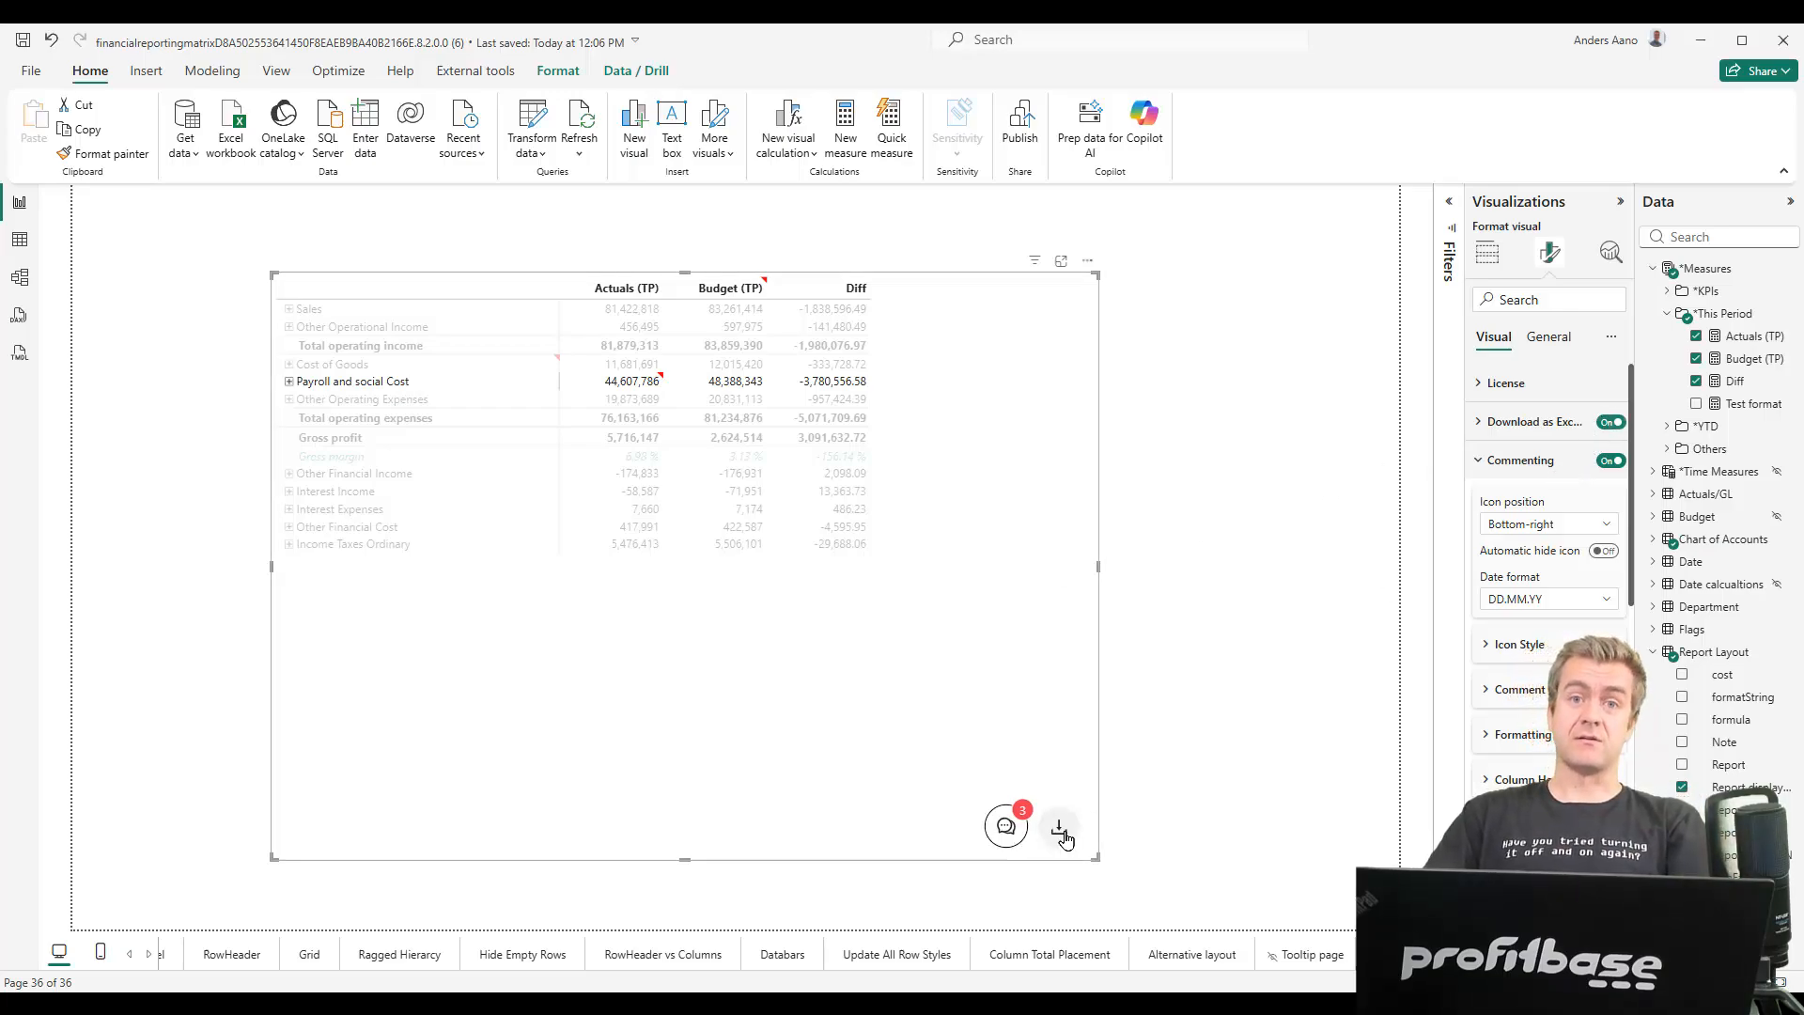
click(1060, 830)
key(Escape)
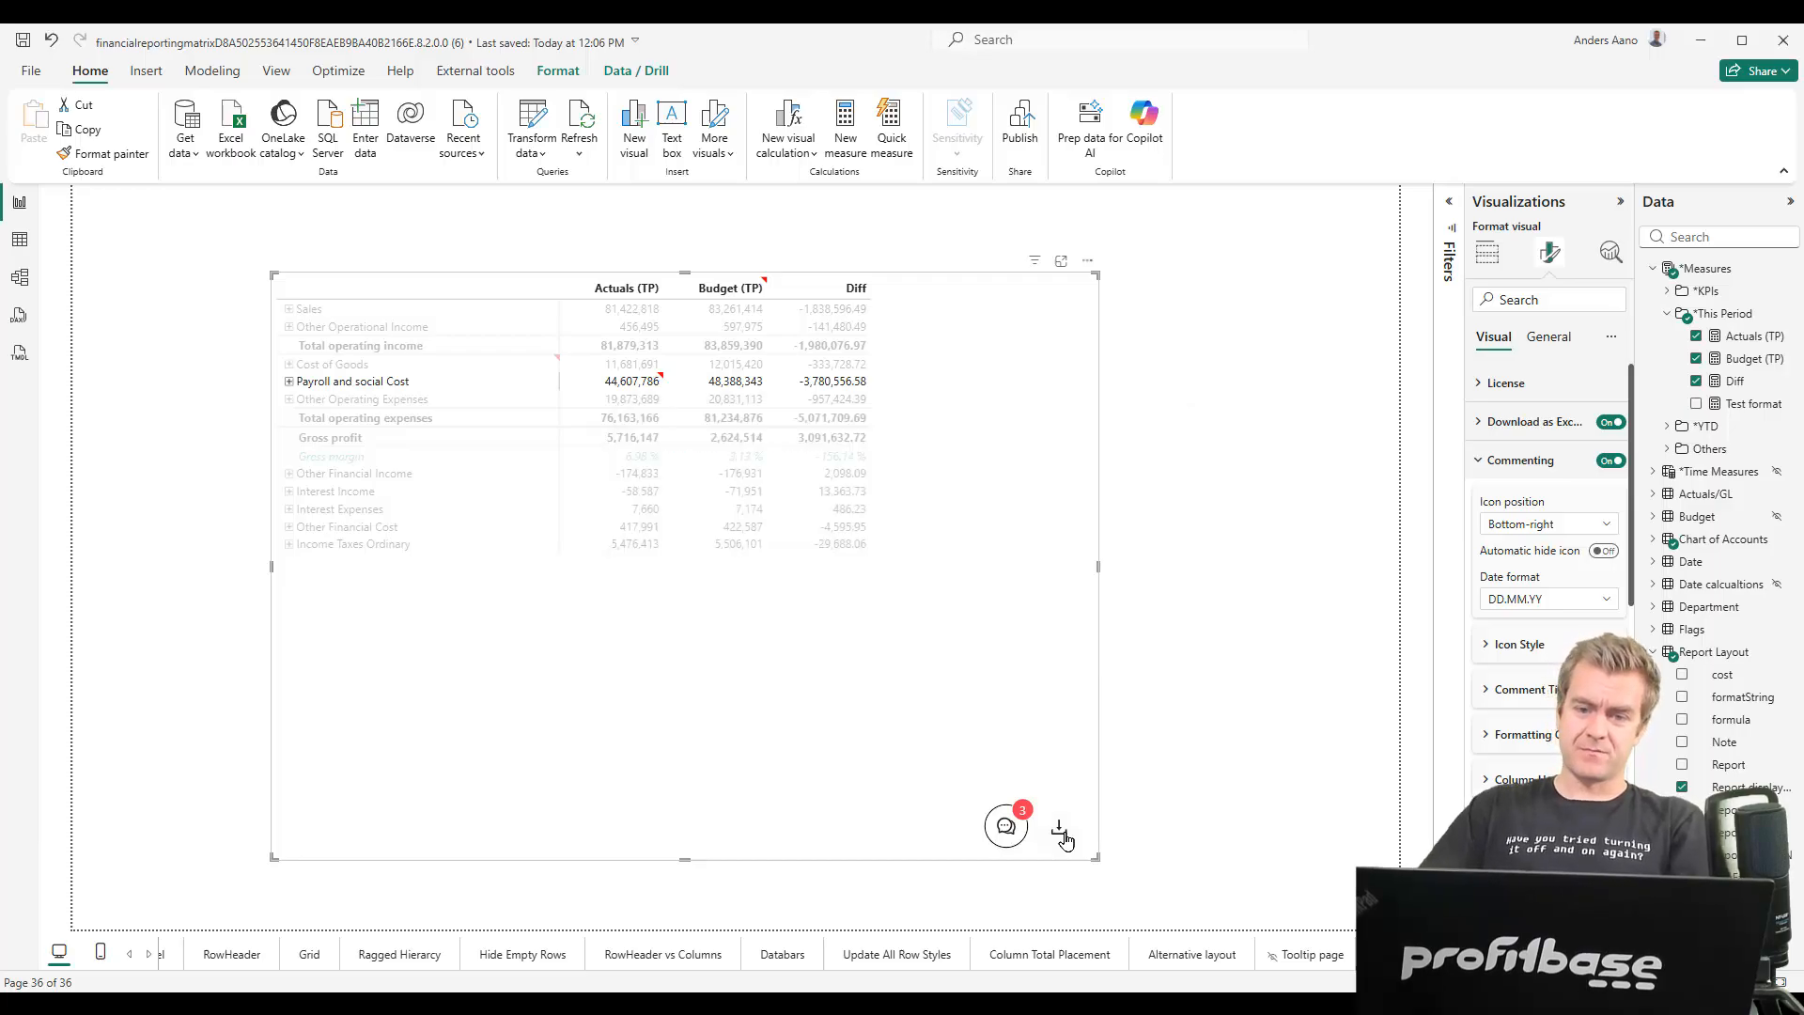
Save the Excel download of the matrix as "Download comments" and view the Cost of Goods note in the exported sheet
text(Down)
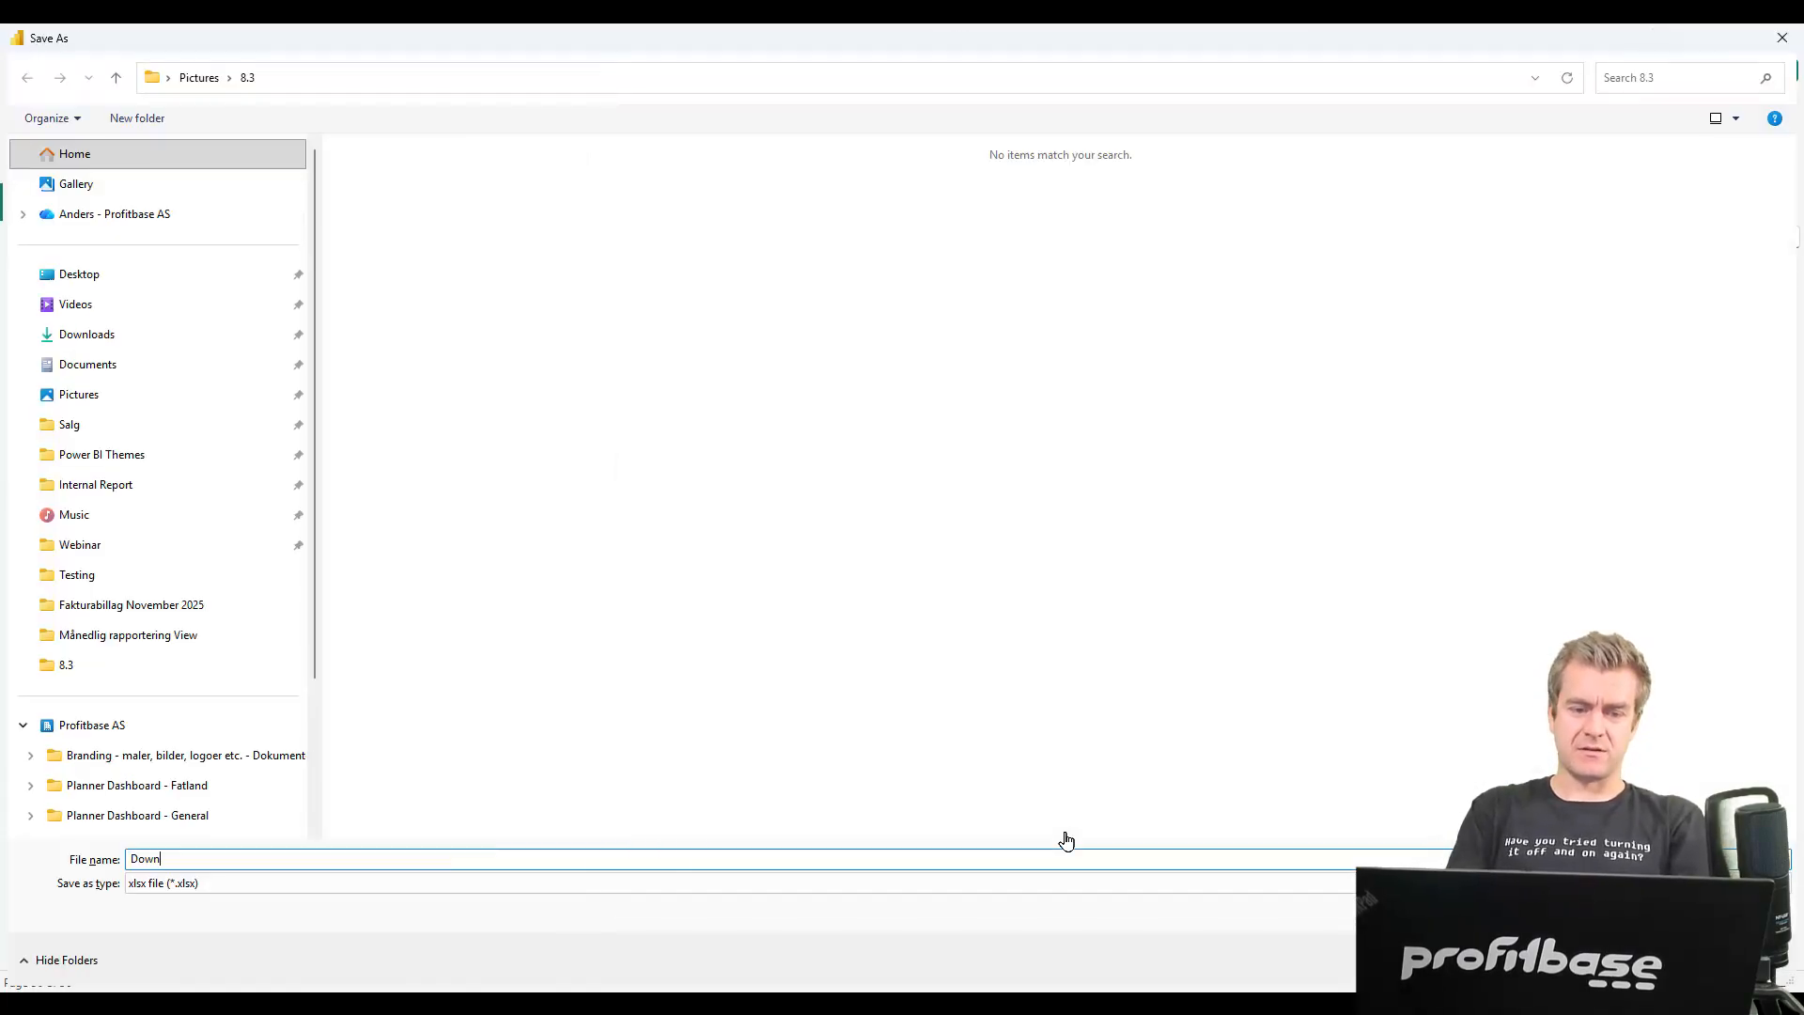
text(load comments)
key(Return)
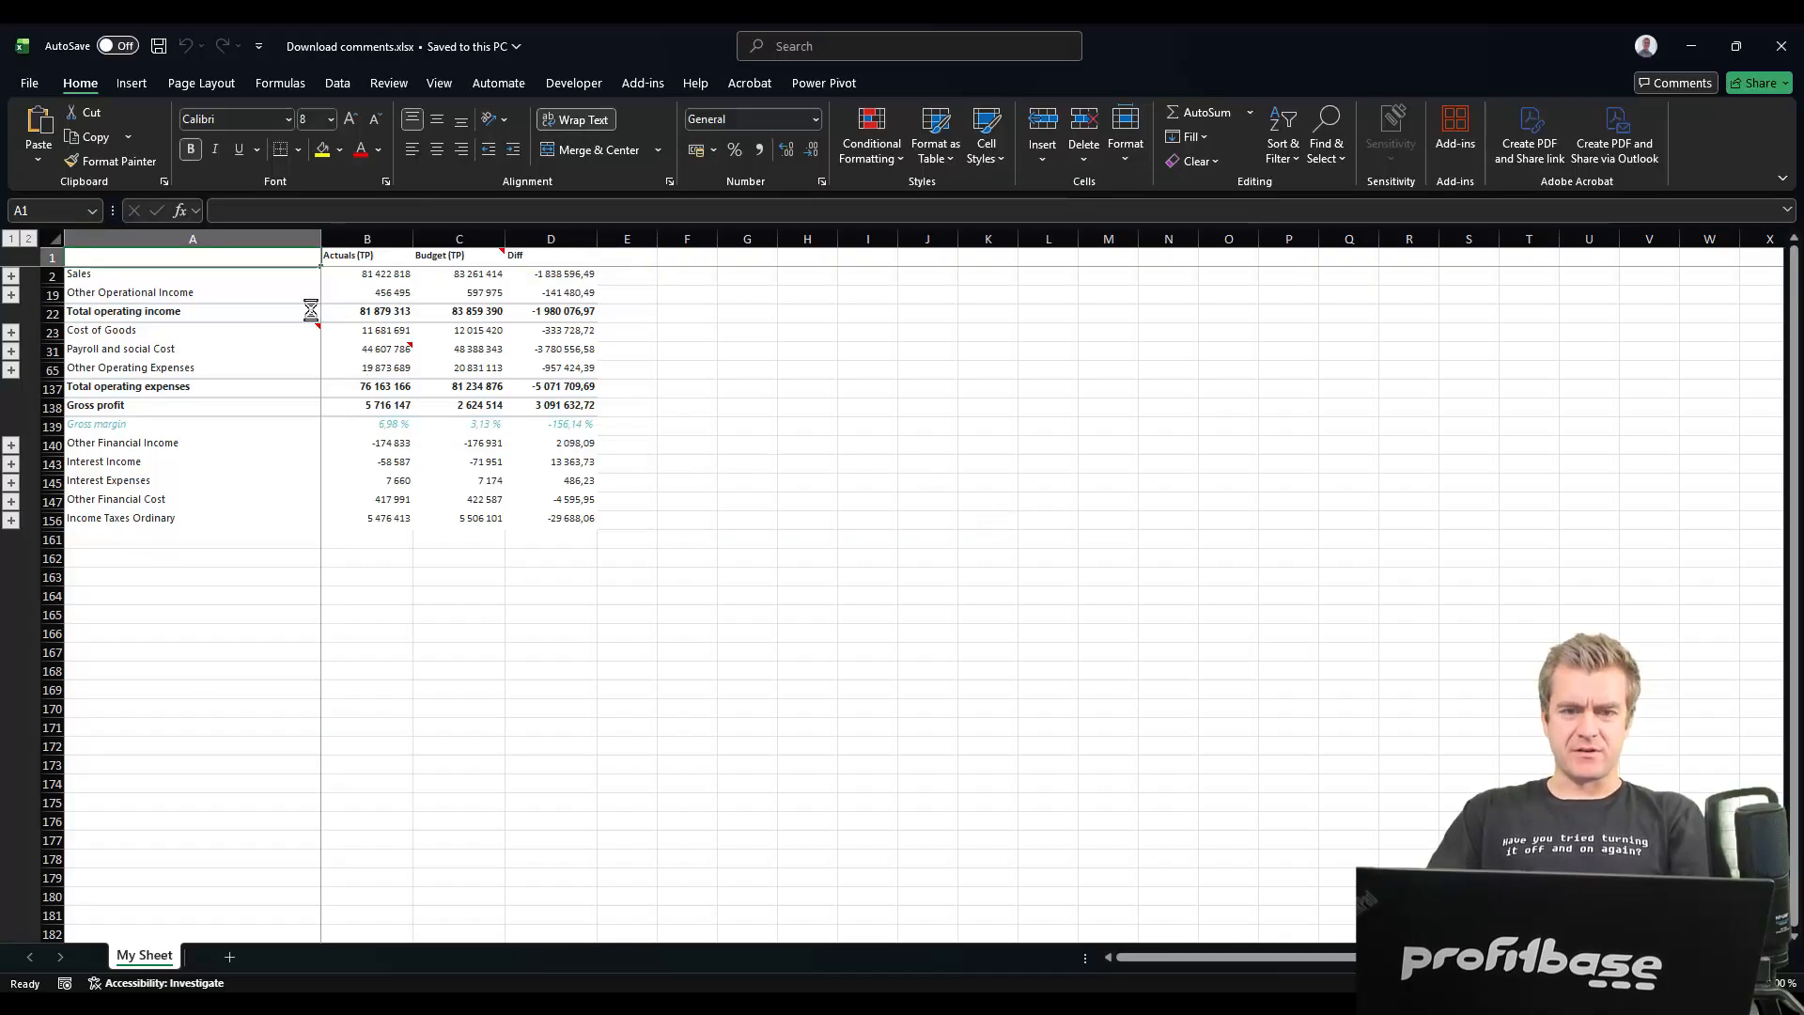
scroll(318, 310, up, 5)
mouse_move(546, 404)
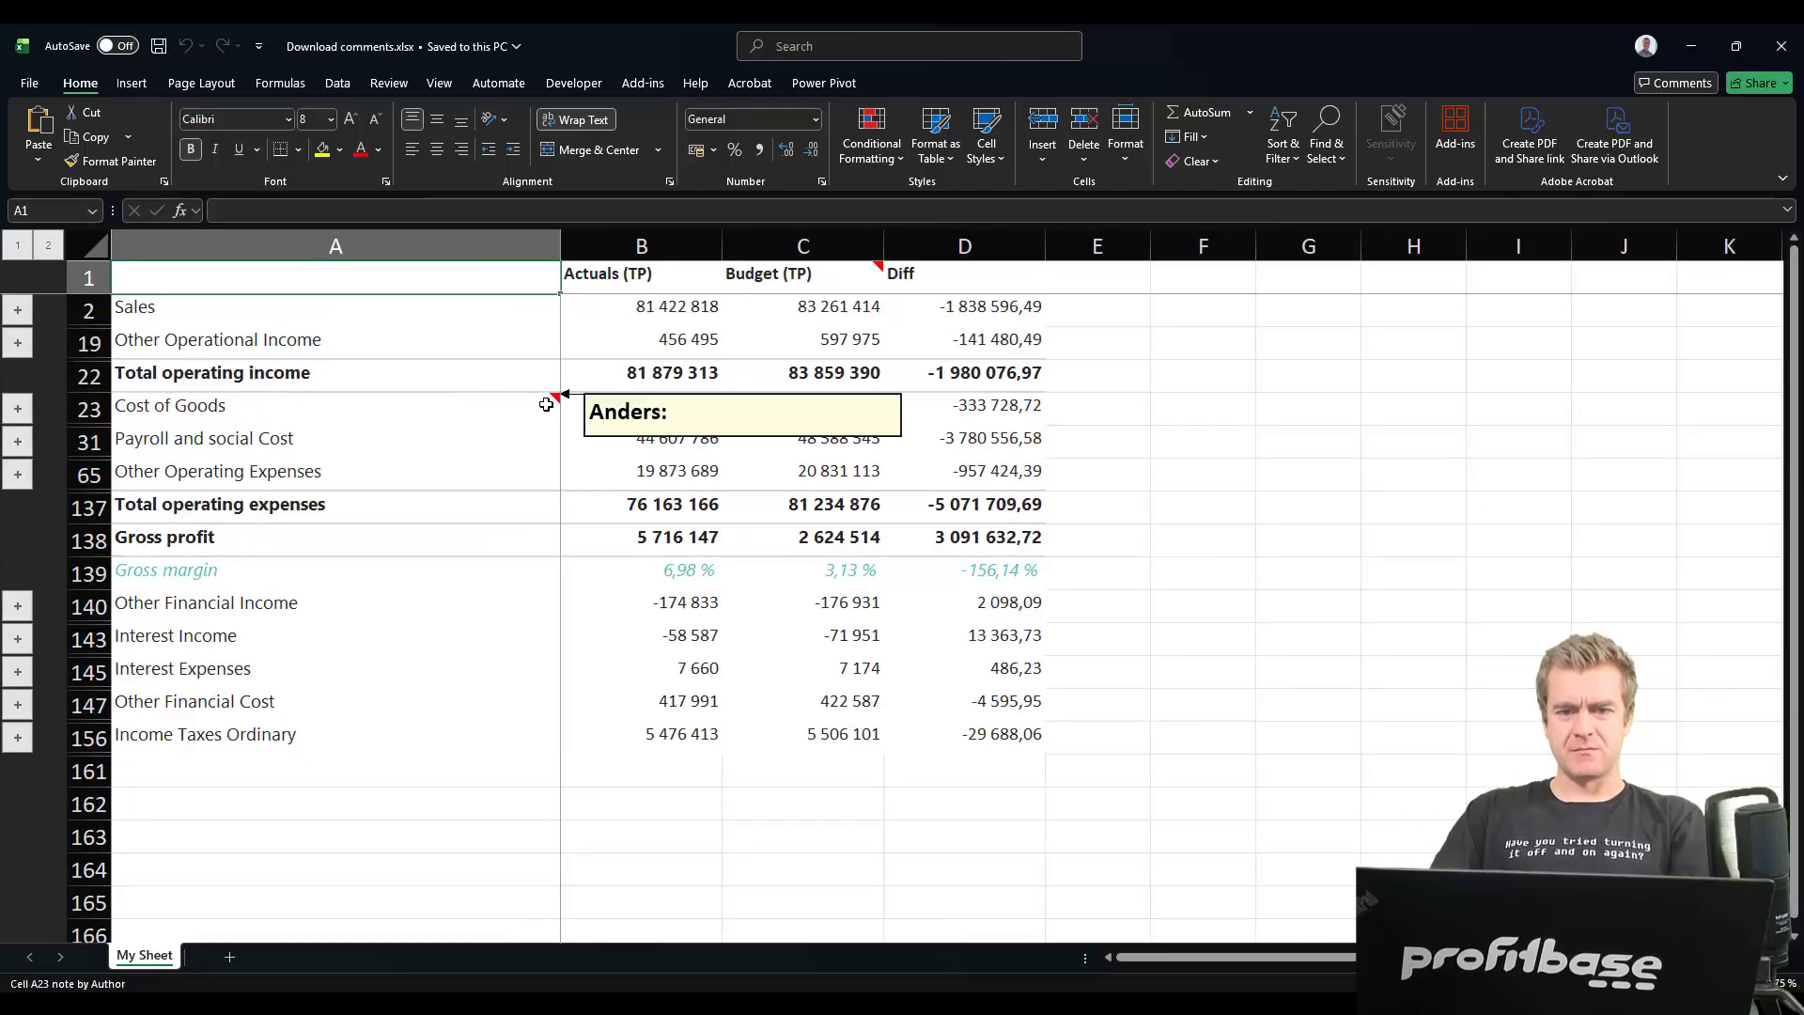
Show the note on the Budget (TP) header cell and enlarge its box until the whole comment fits
click(830, 276)
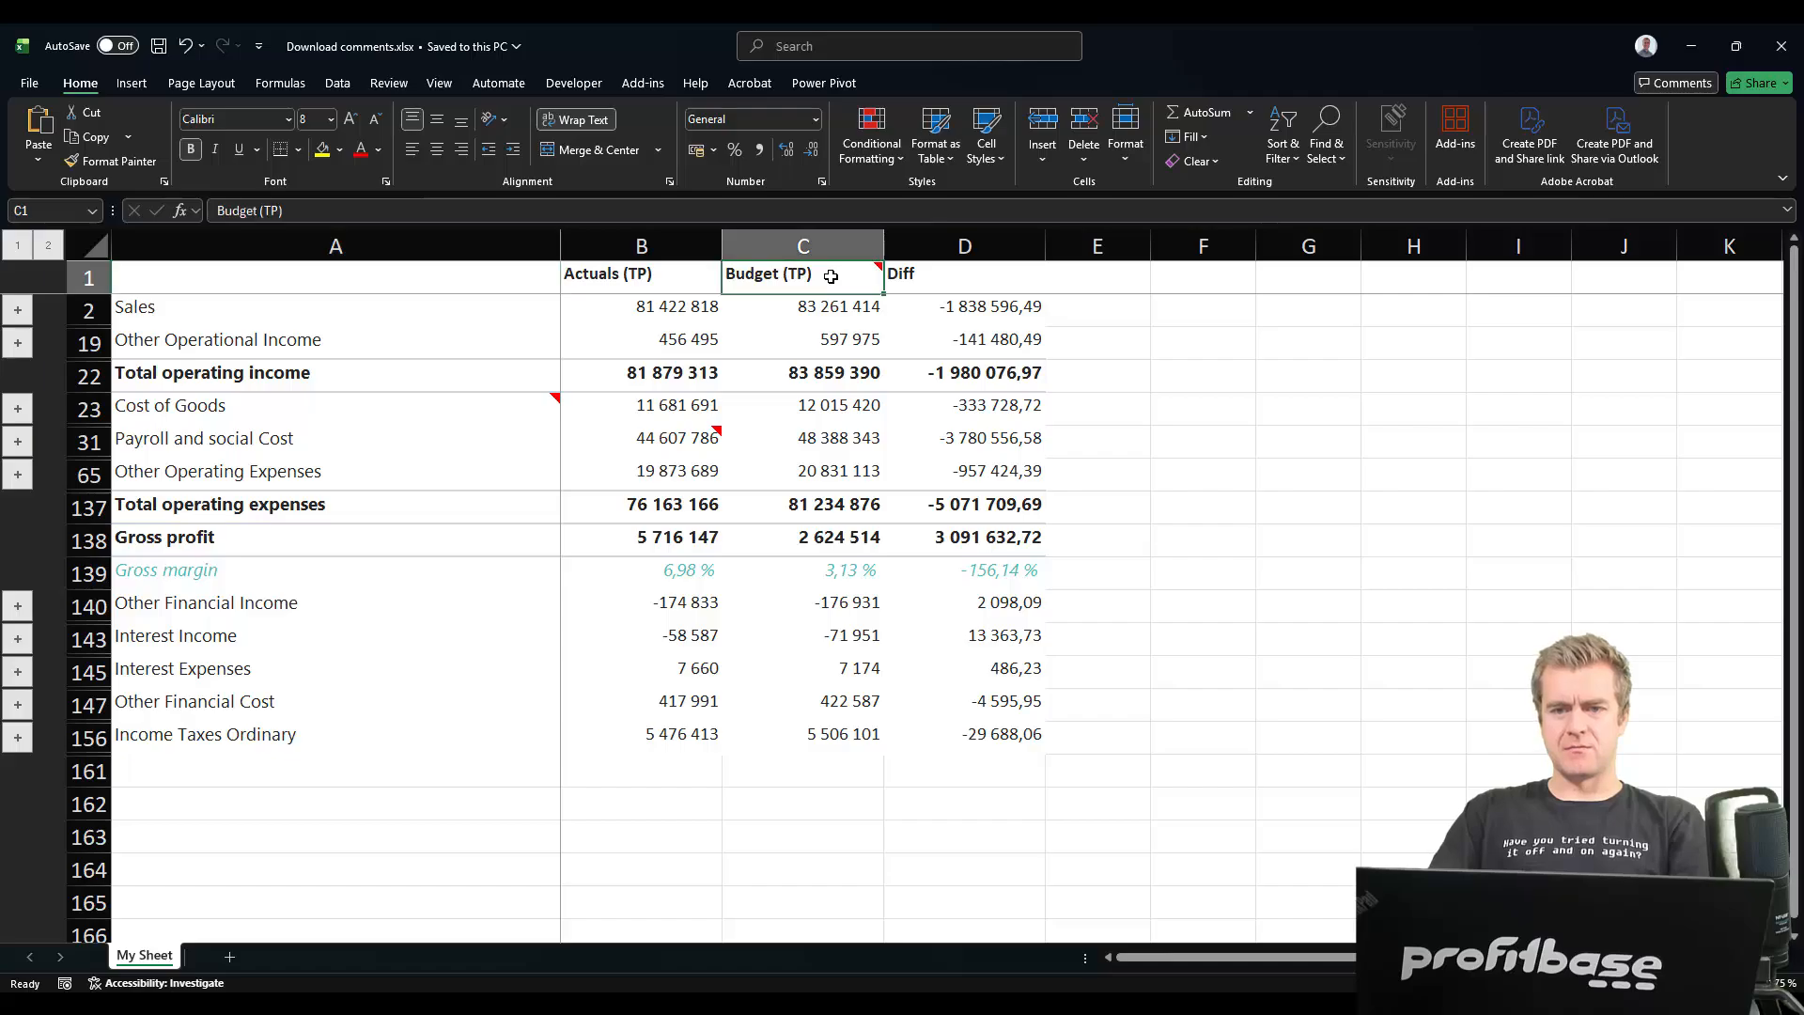
click(438, 85)
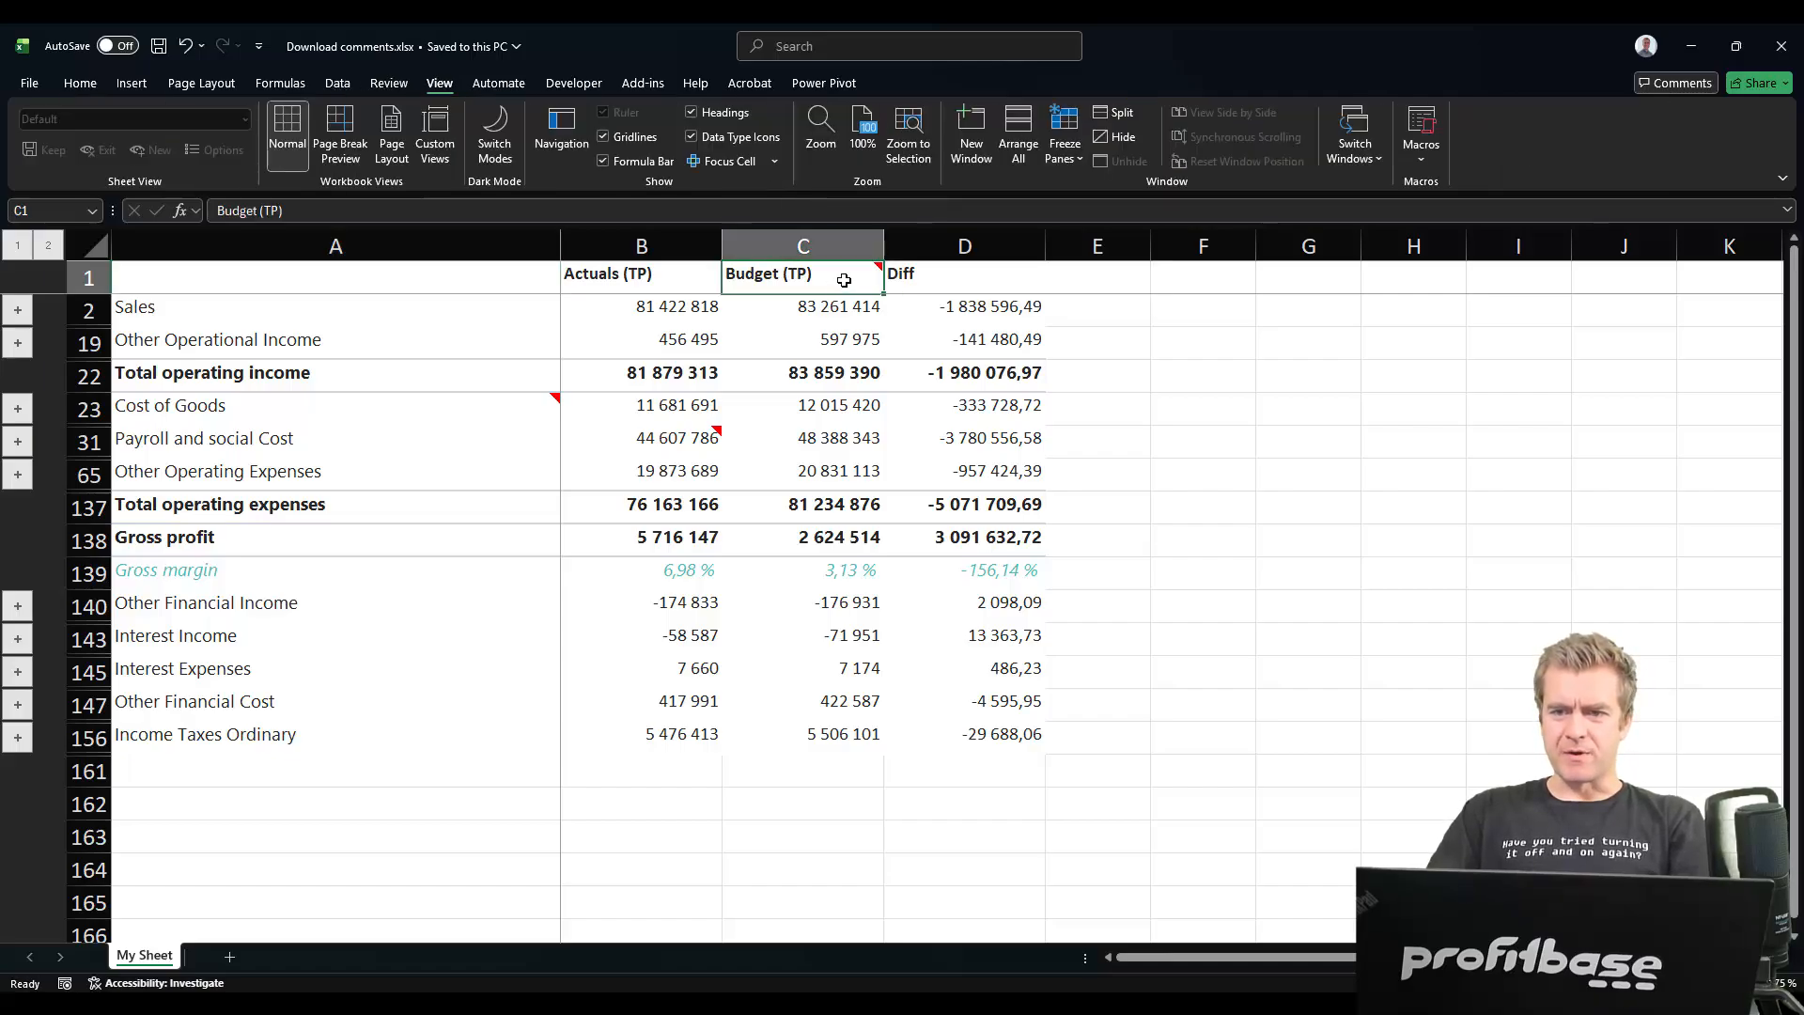
right_click(806, 275)
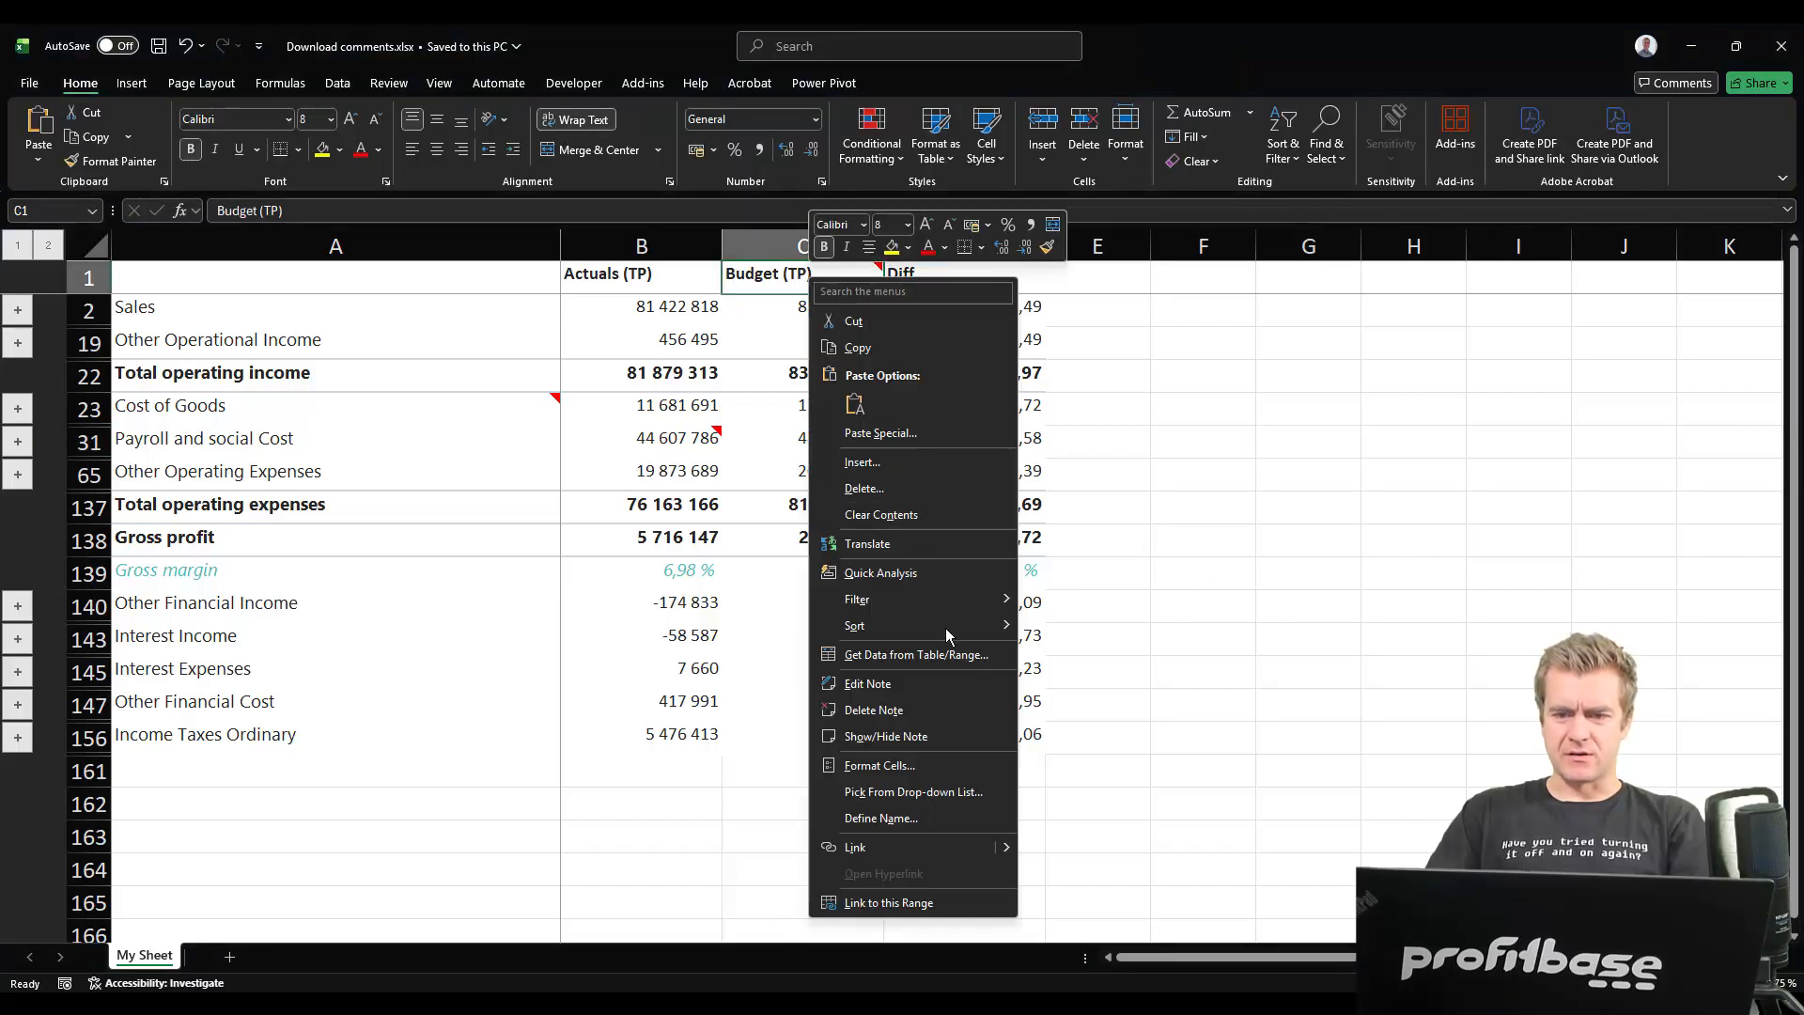
click(962, 738)
click(1169, 327)
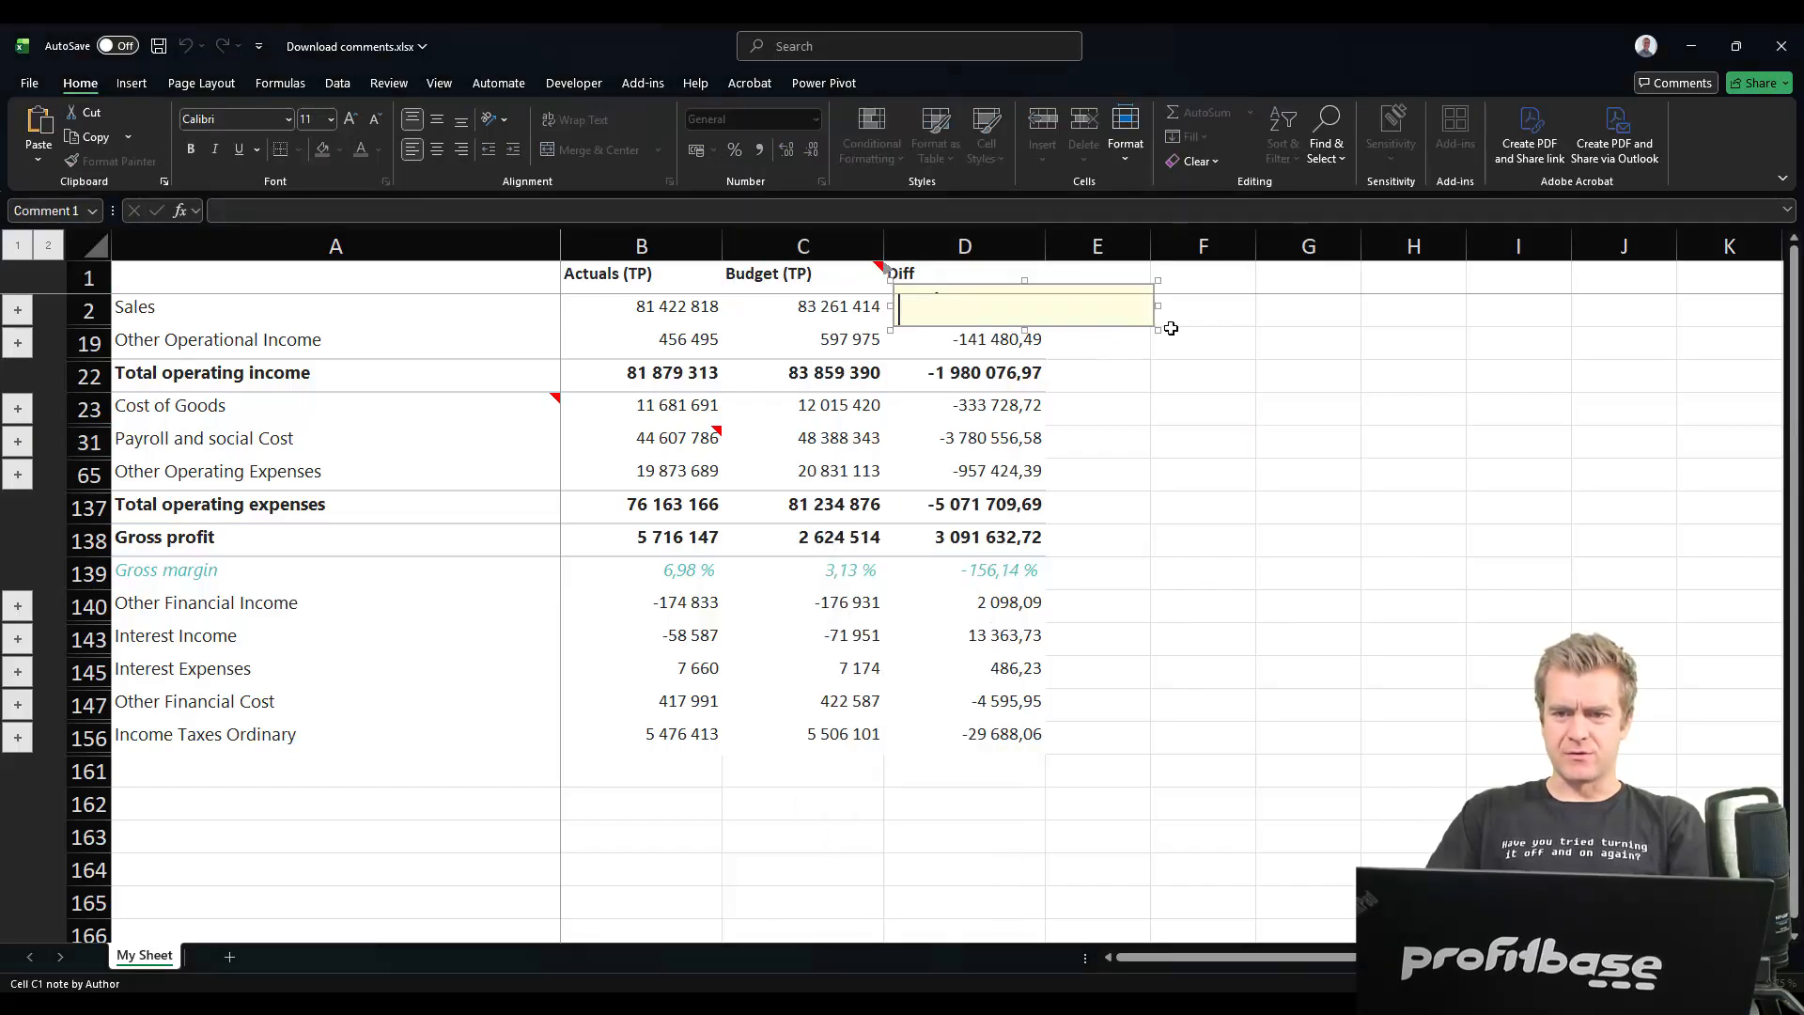
drag(1154, 329, 1250, 530)
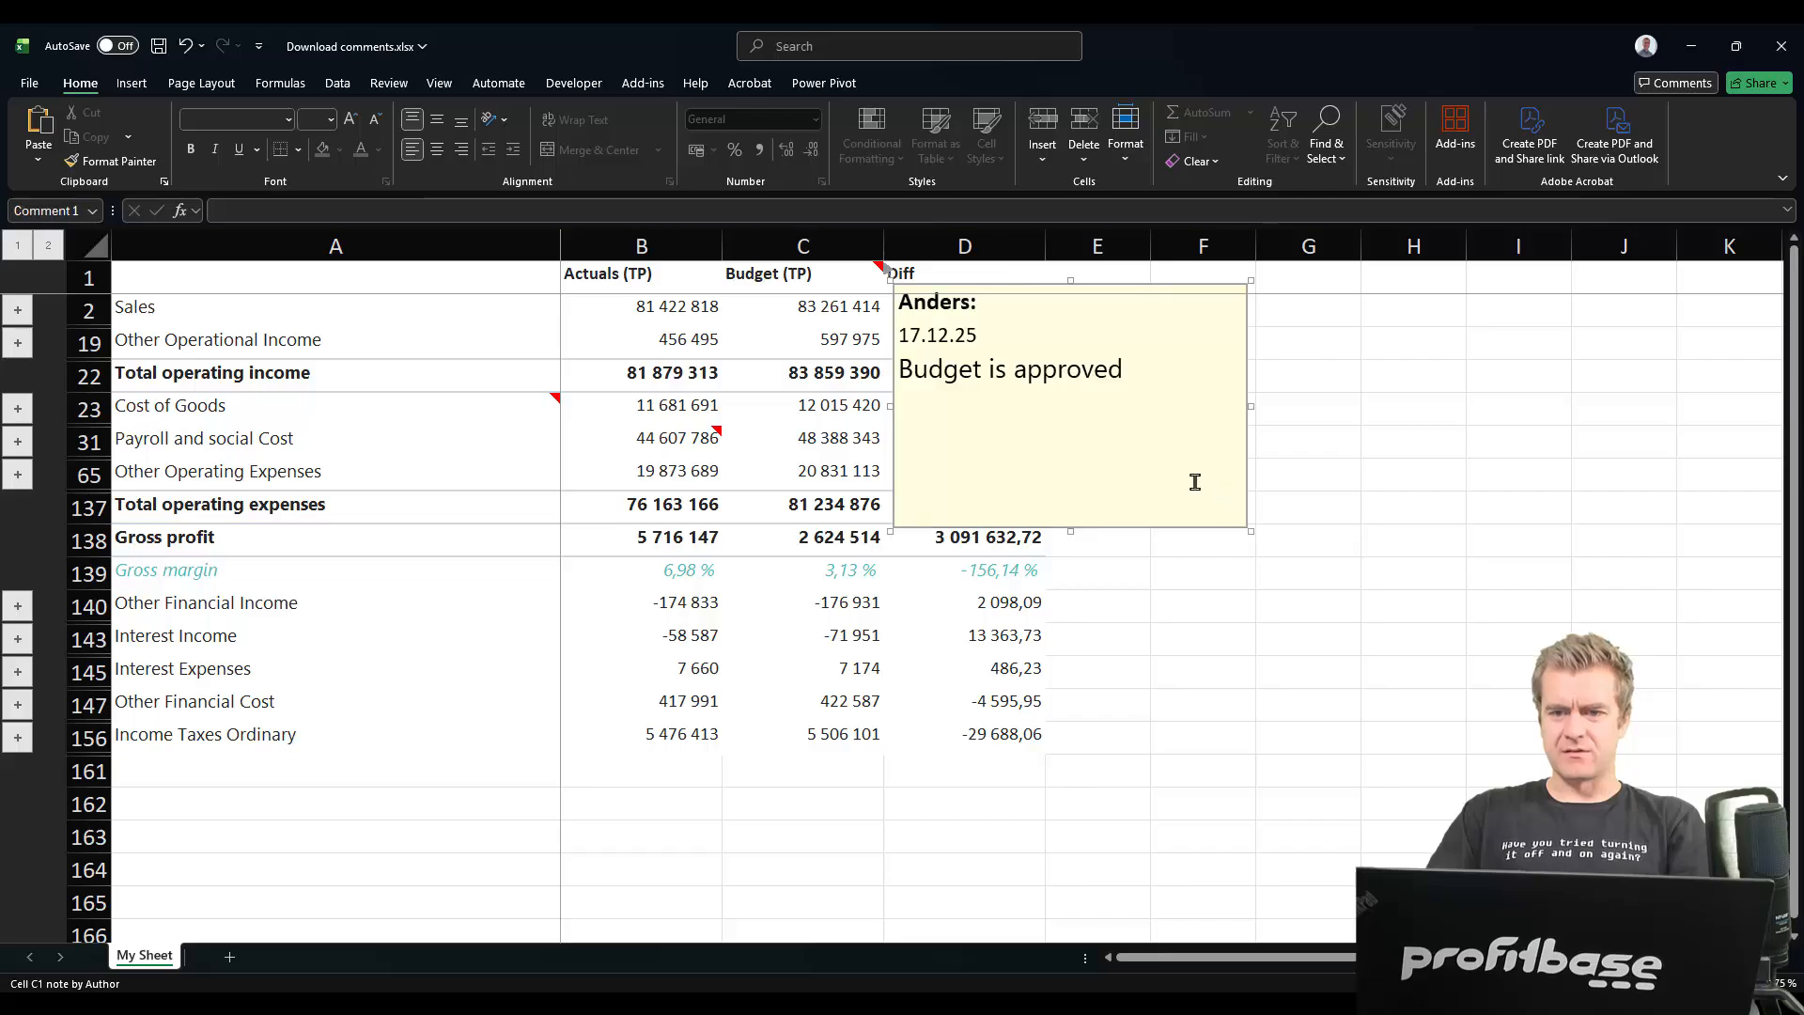
Show the note on the Payroll and social Cost cell under Actuals (TP) and enlarge its box to fit the text
right_click(691, 439)
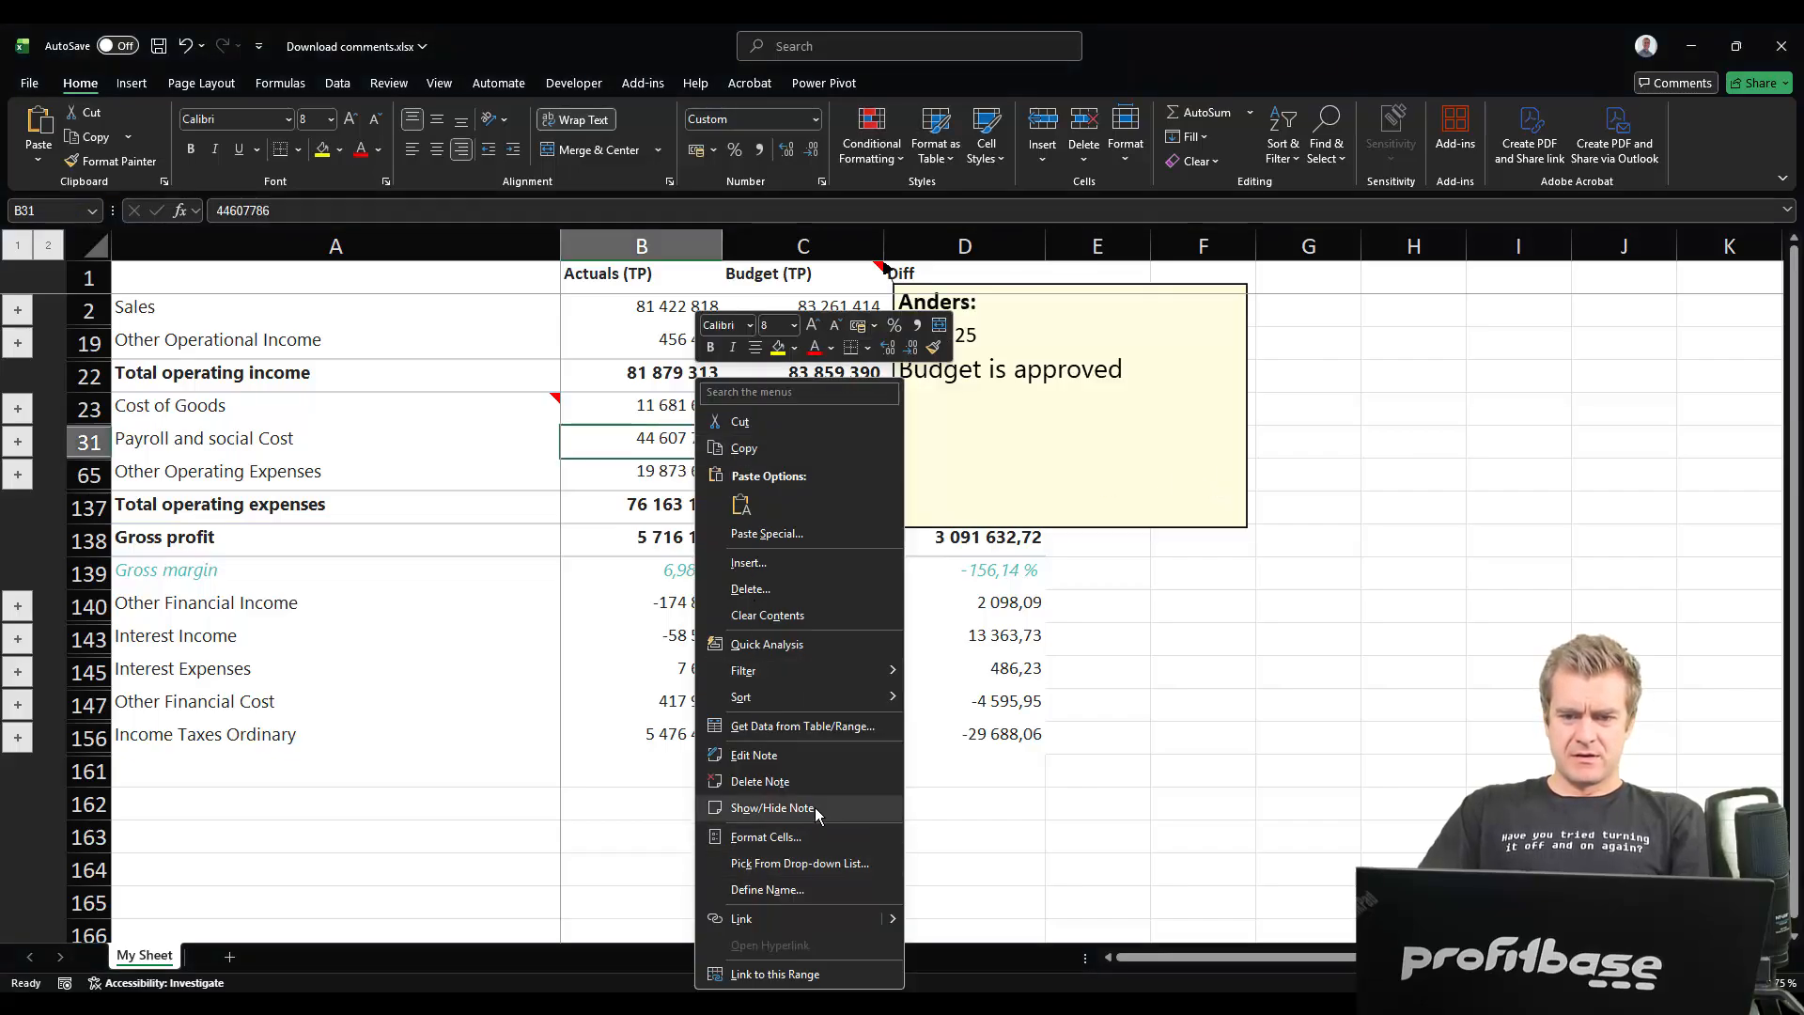
click(751, 810)
click(953, 442)
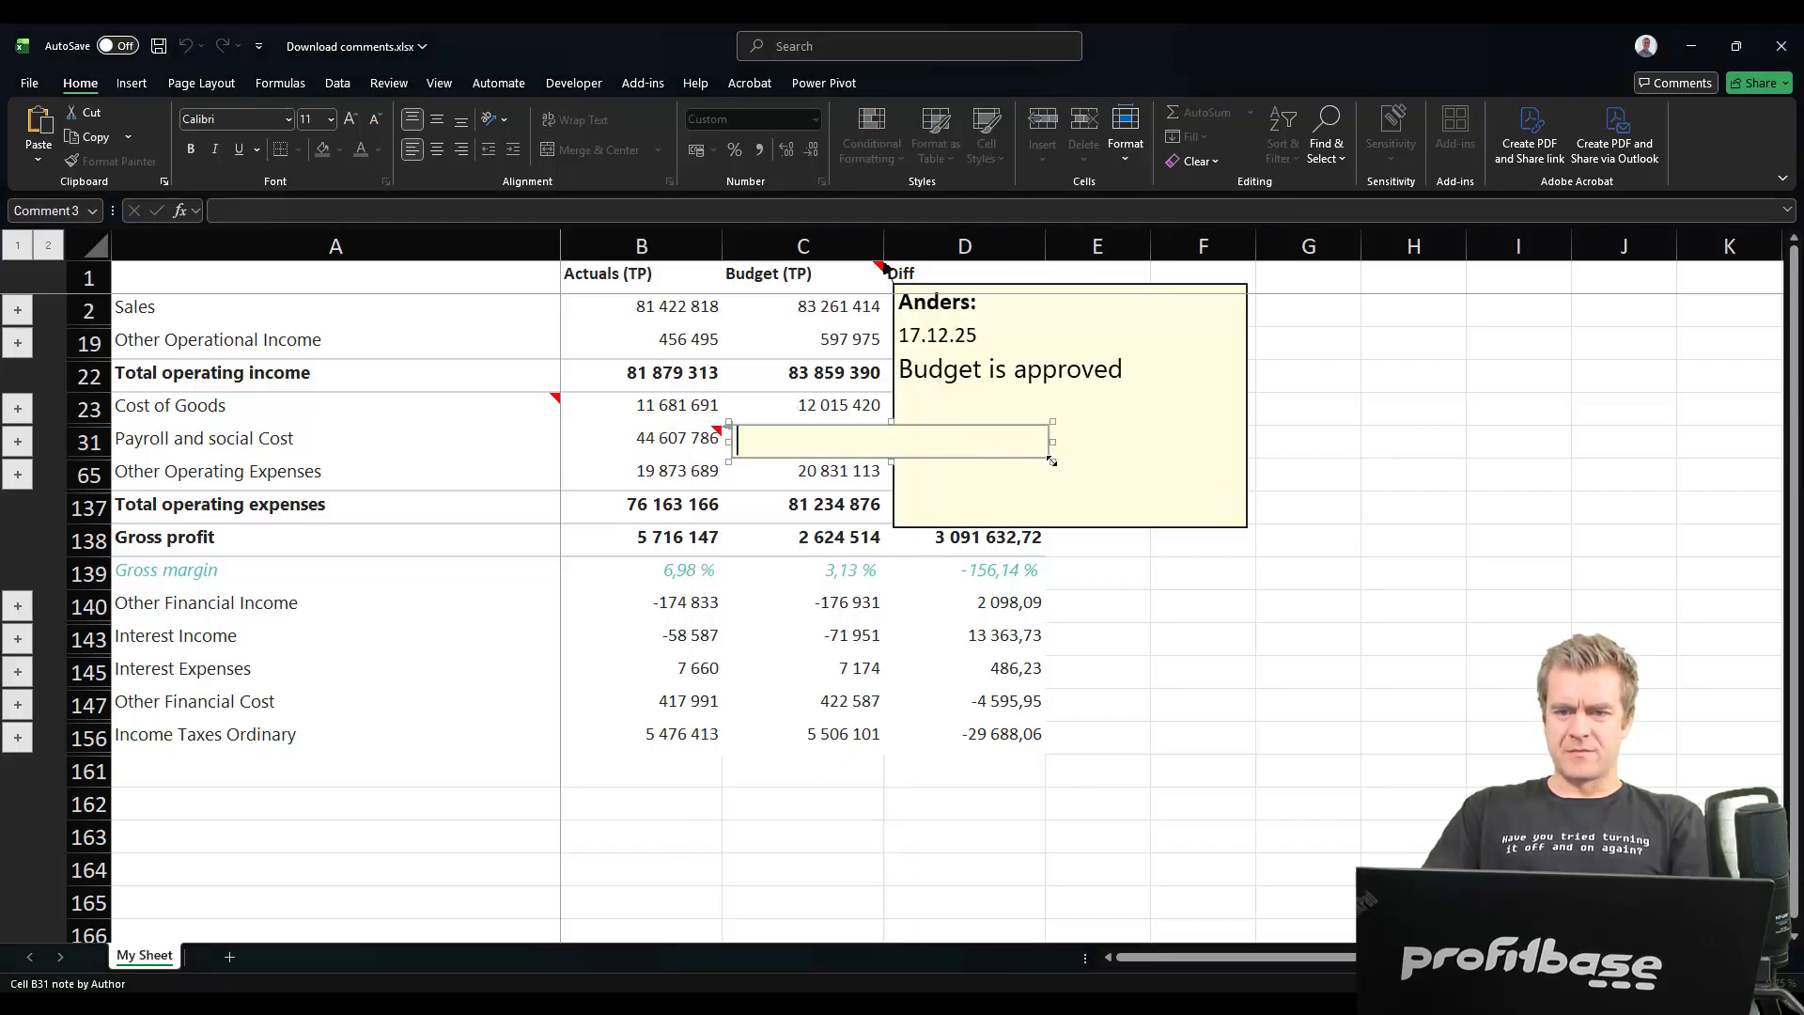
drag(1053, 460, 1118, 712)
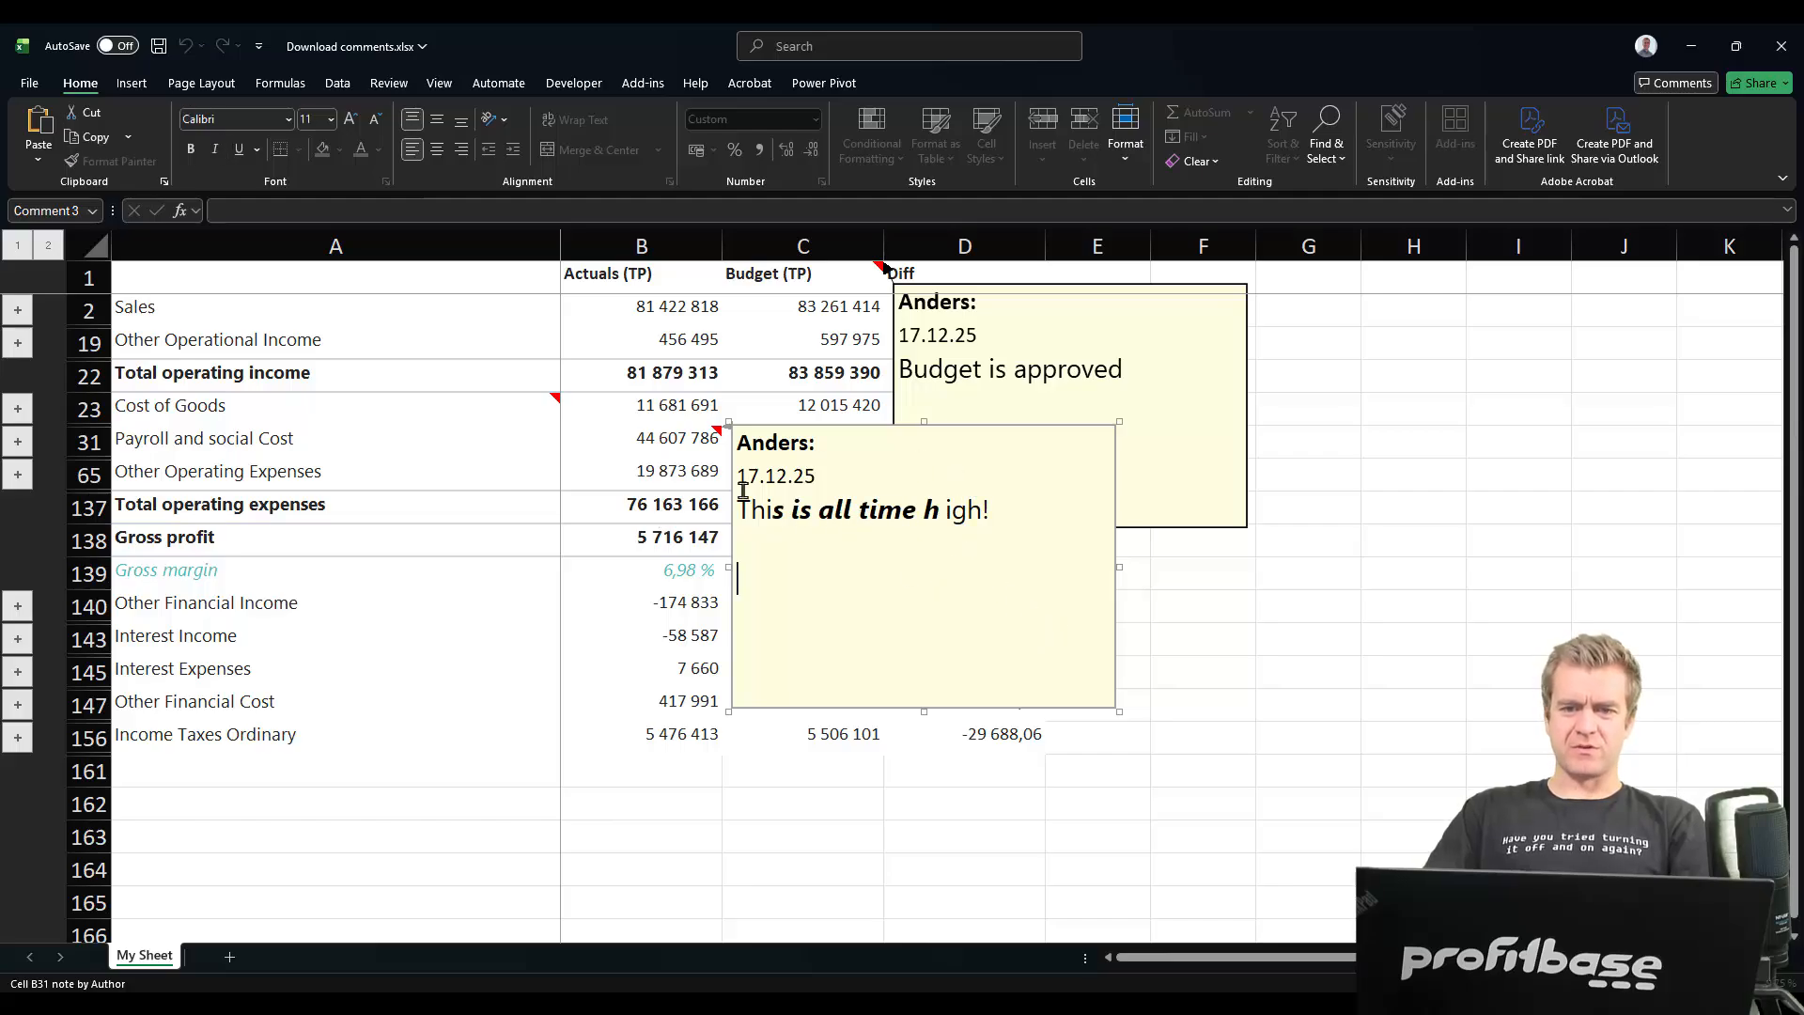
Show the Cost of Goods note, enlarge it and move it over column A, clear of the other notes
click(515, 405)
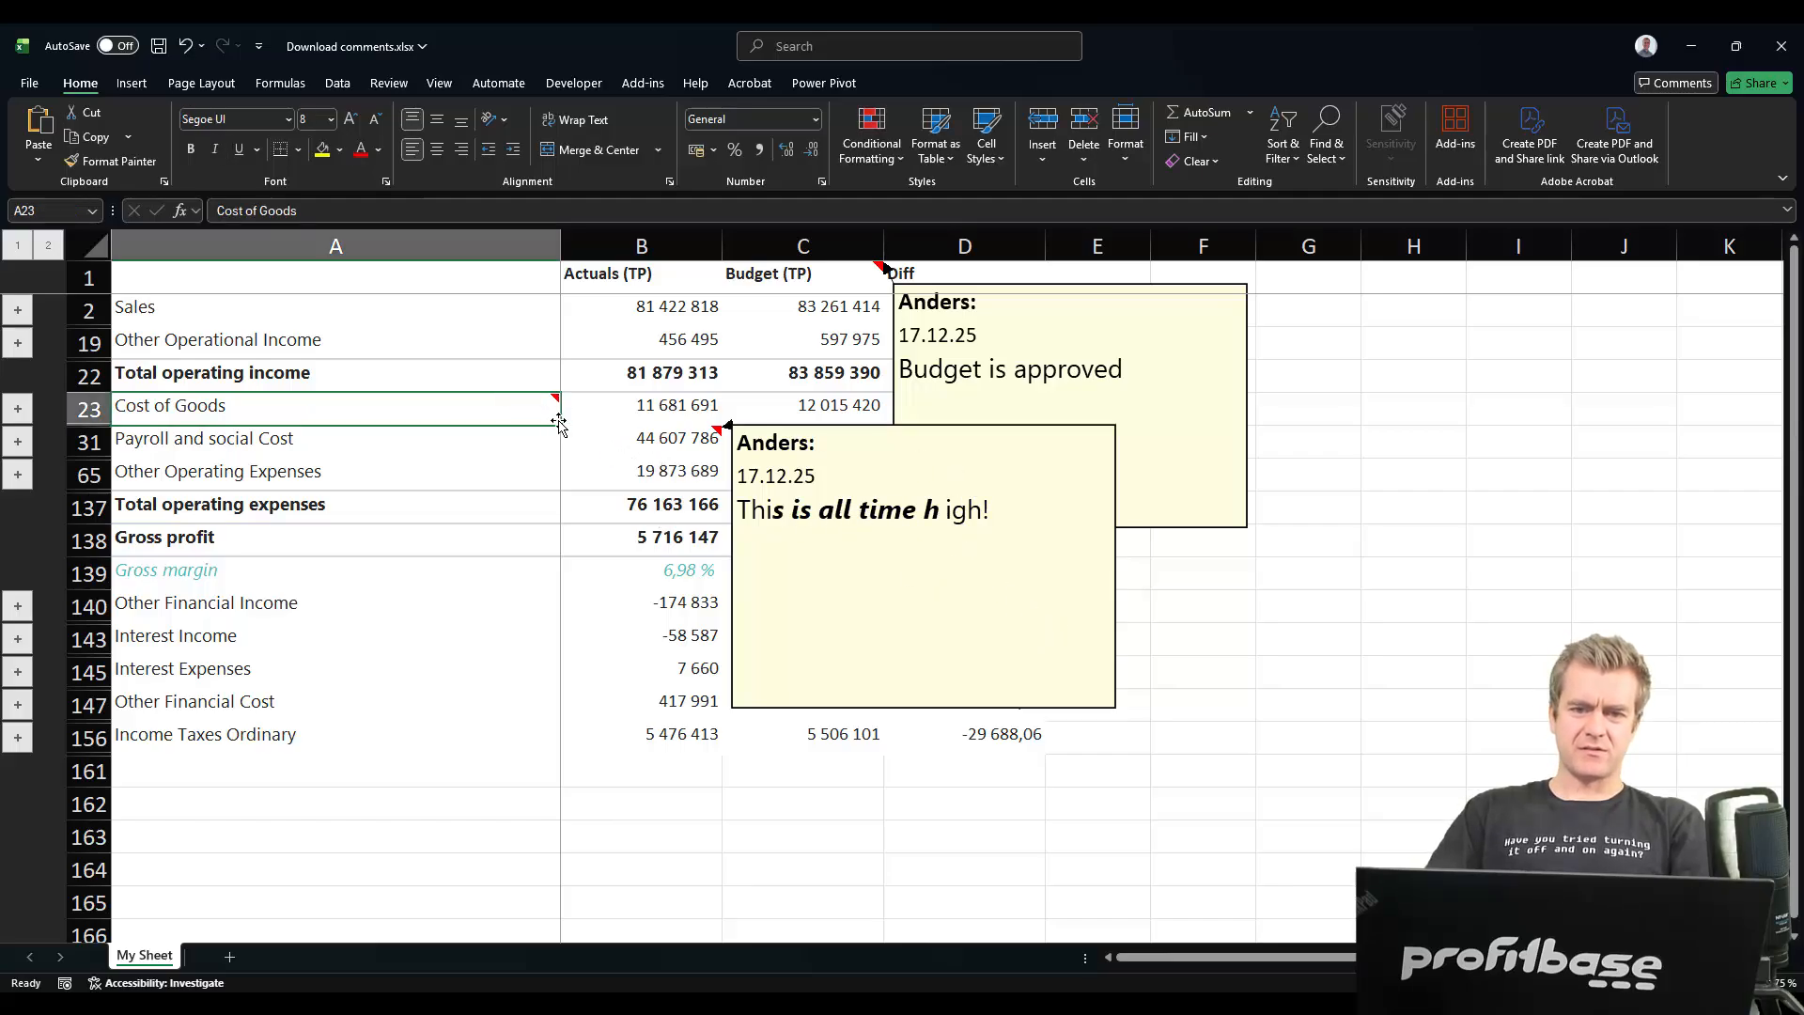
right_click(538, 406)
click(645, 810)
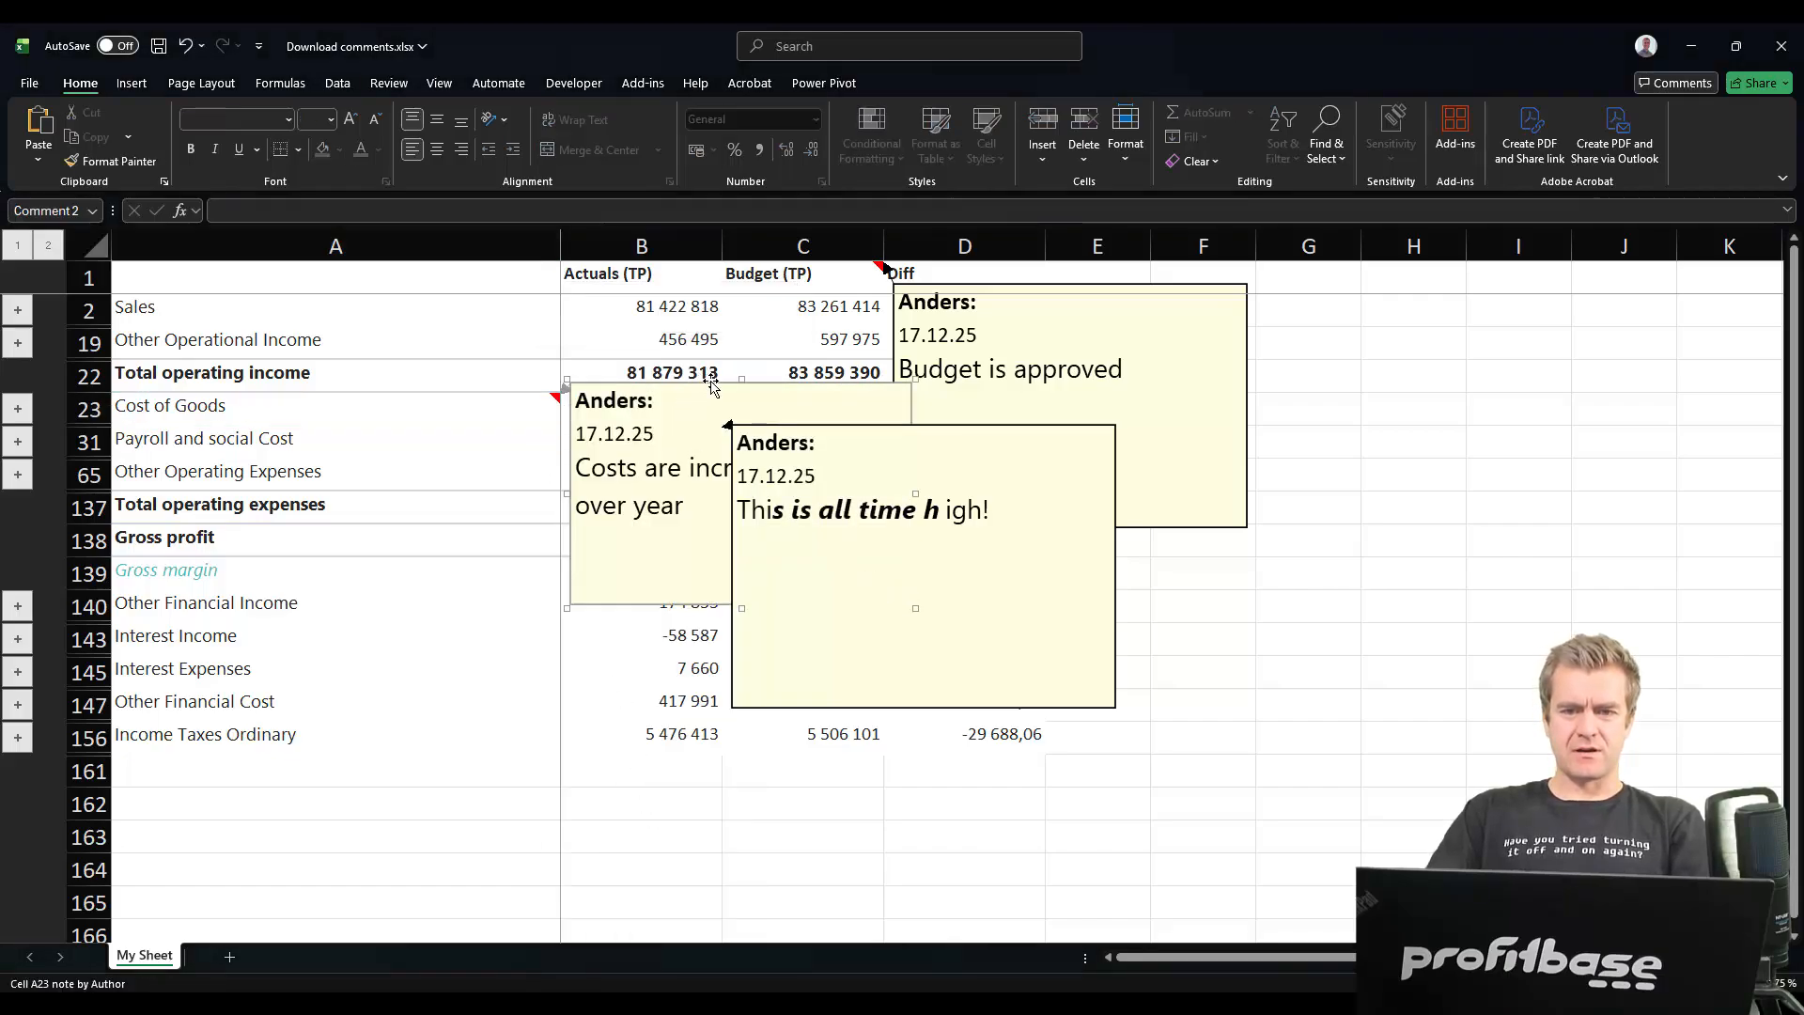
drag(712, 387, 424, 420)
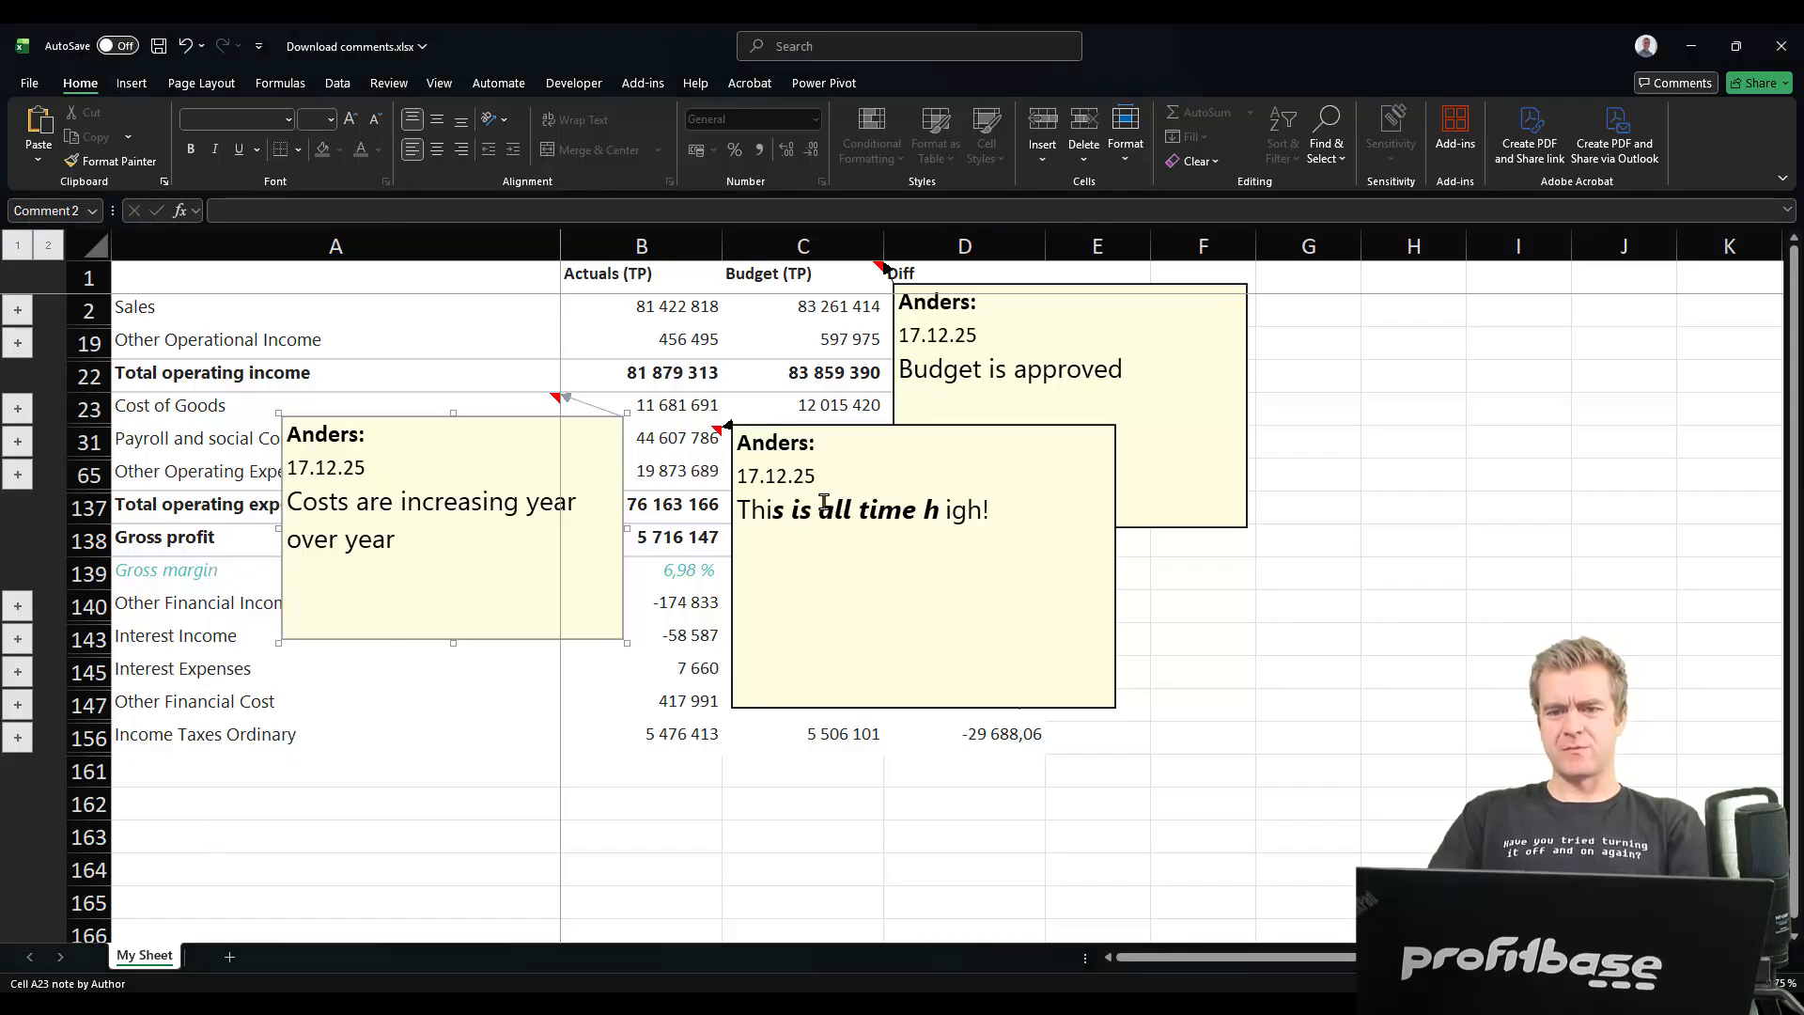
Examine the formatted text in the Payroll and social Cost note and the date line in the Budget (TP) note
click(932, 512)
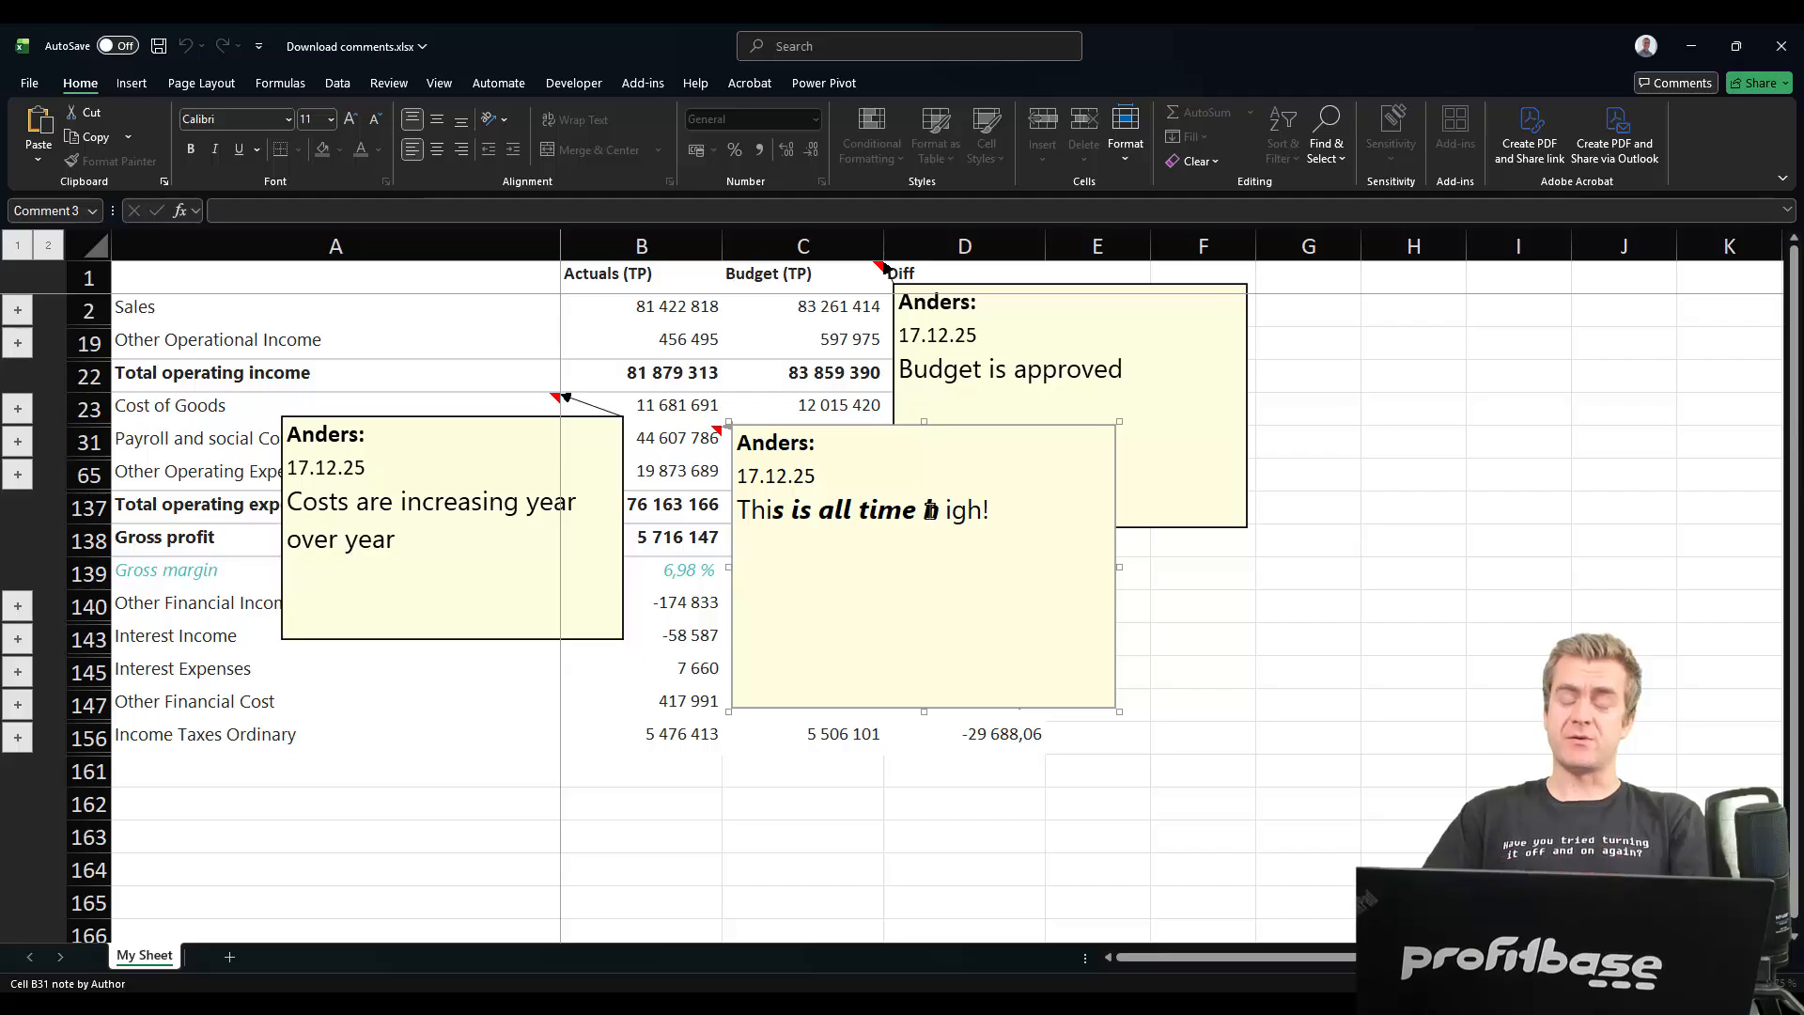
right_click(930, 595)
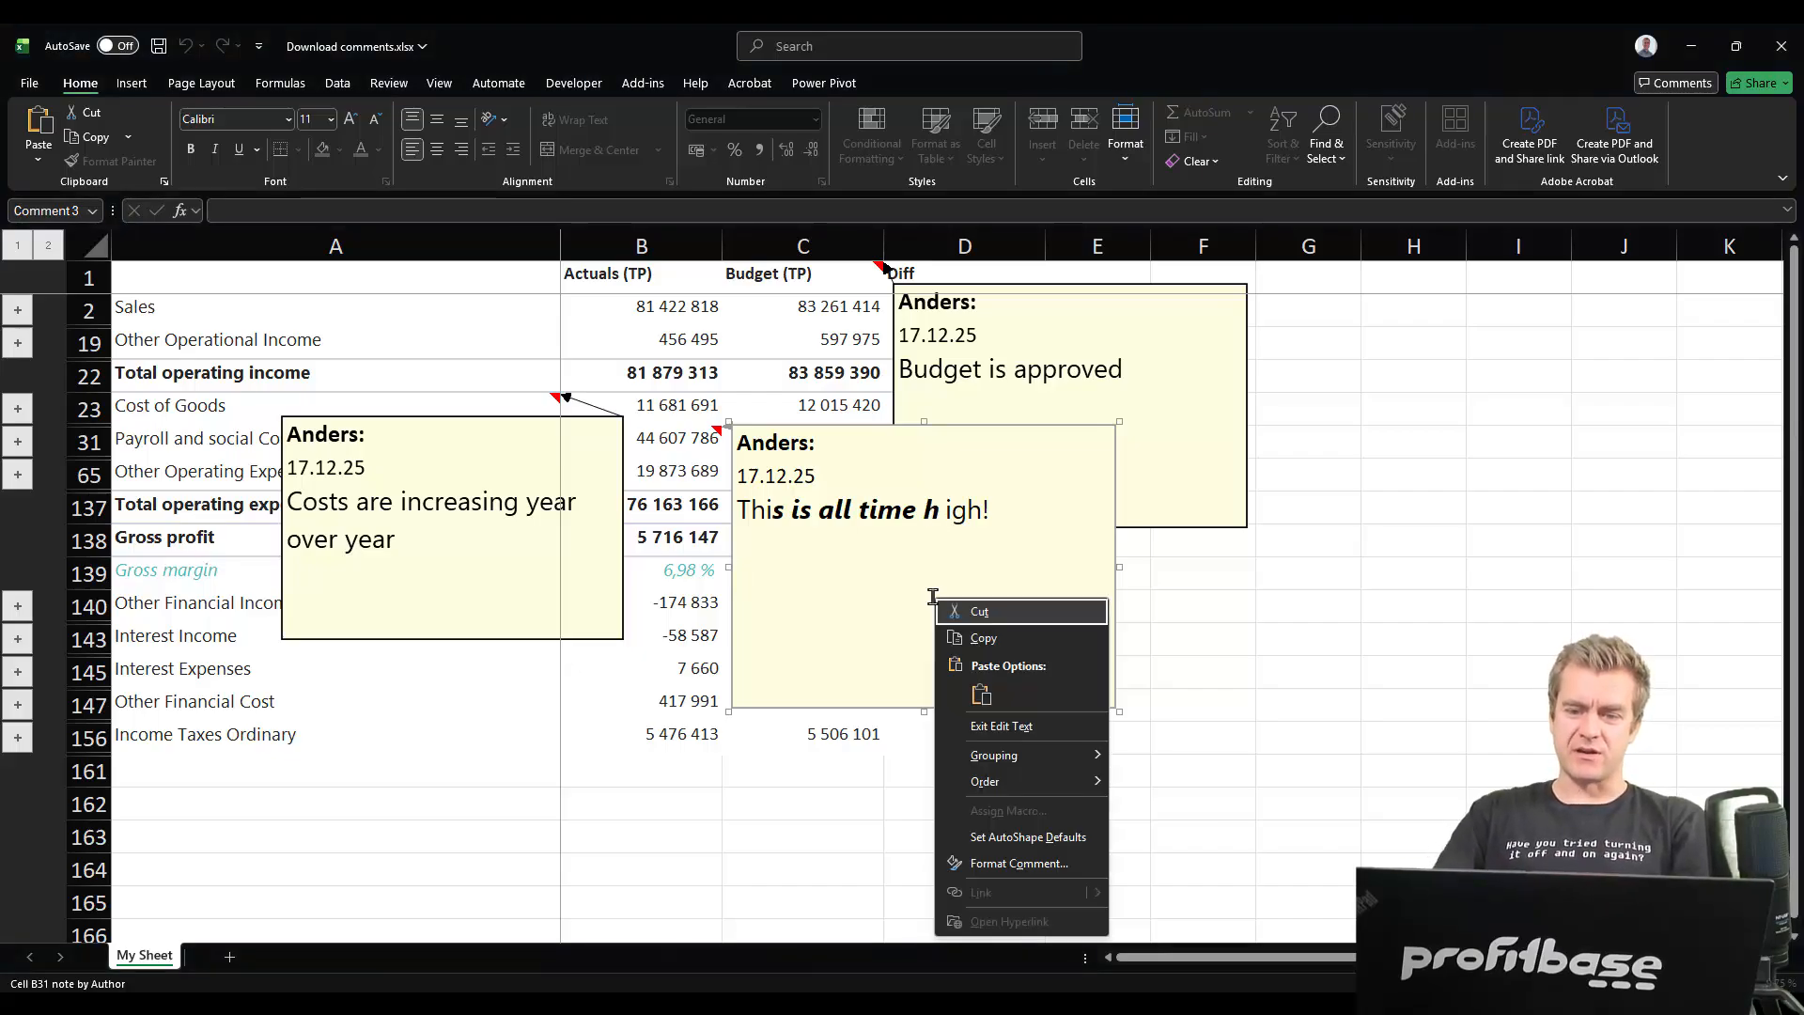
click(866, 590)
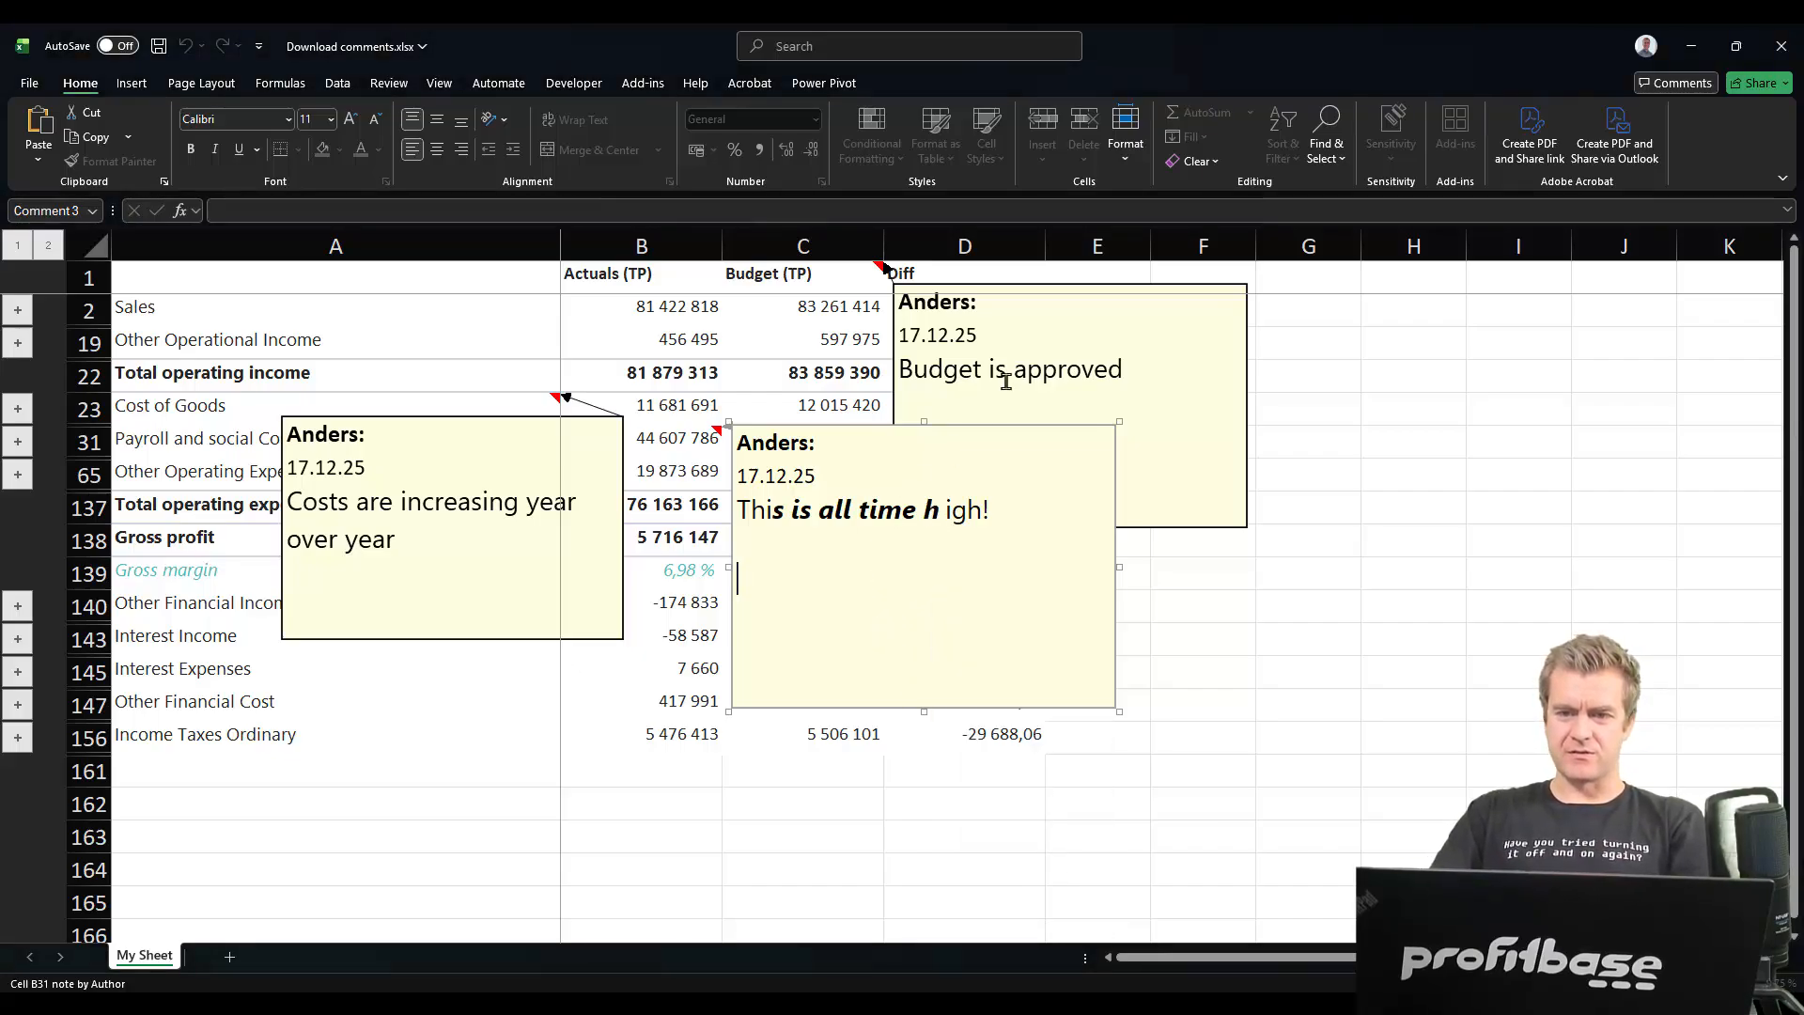
click(1017, 371)
drag(979, 336, 897, 336)
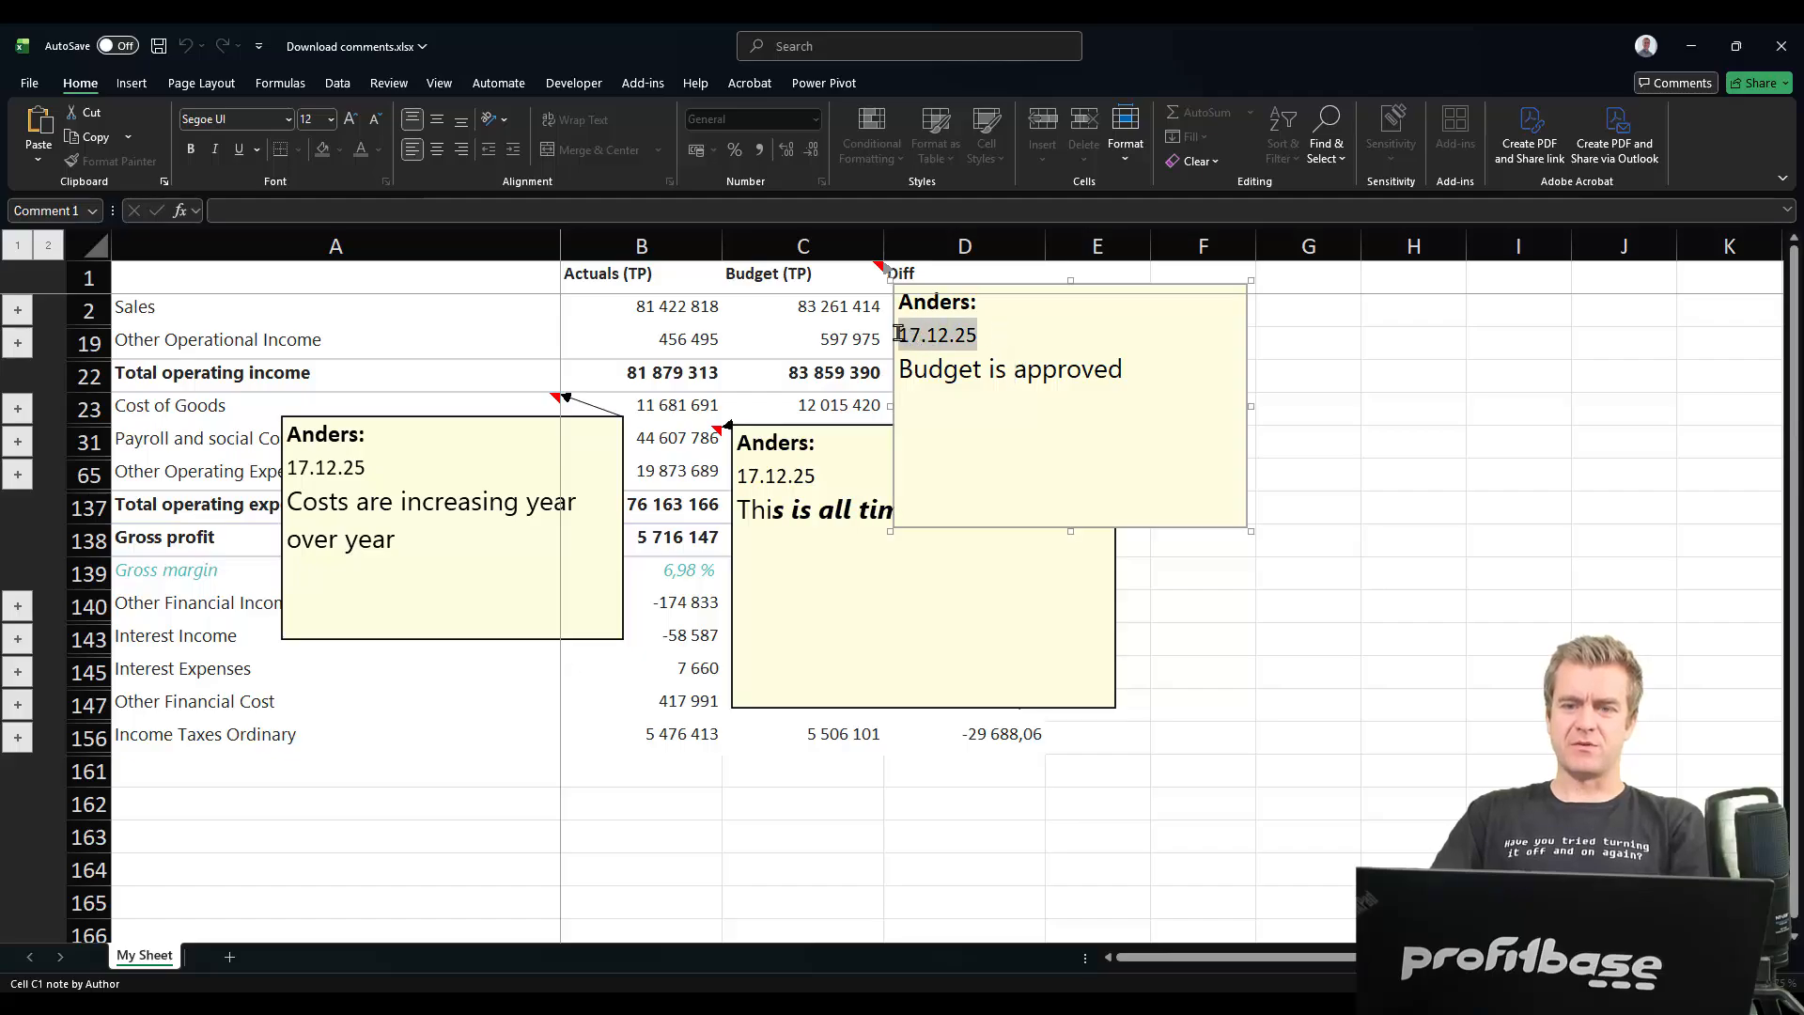
click(874, 645)
drag(789, 512, 955, 516)
Switch back to Power BI and expand the Sales row to view its accounts, collapsing it again
key(alt+Tab)
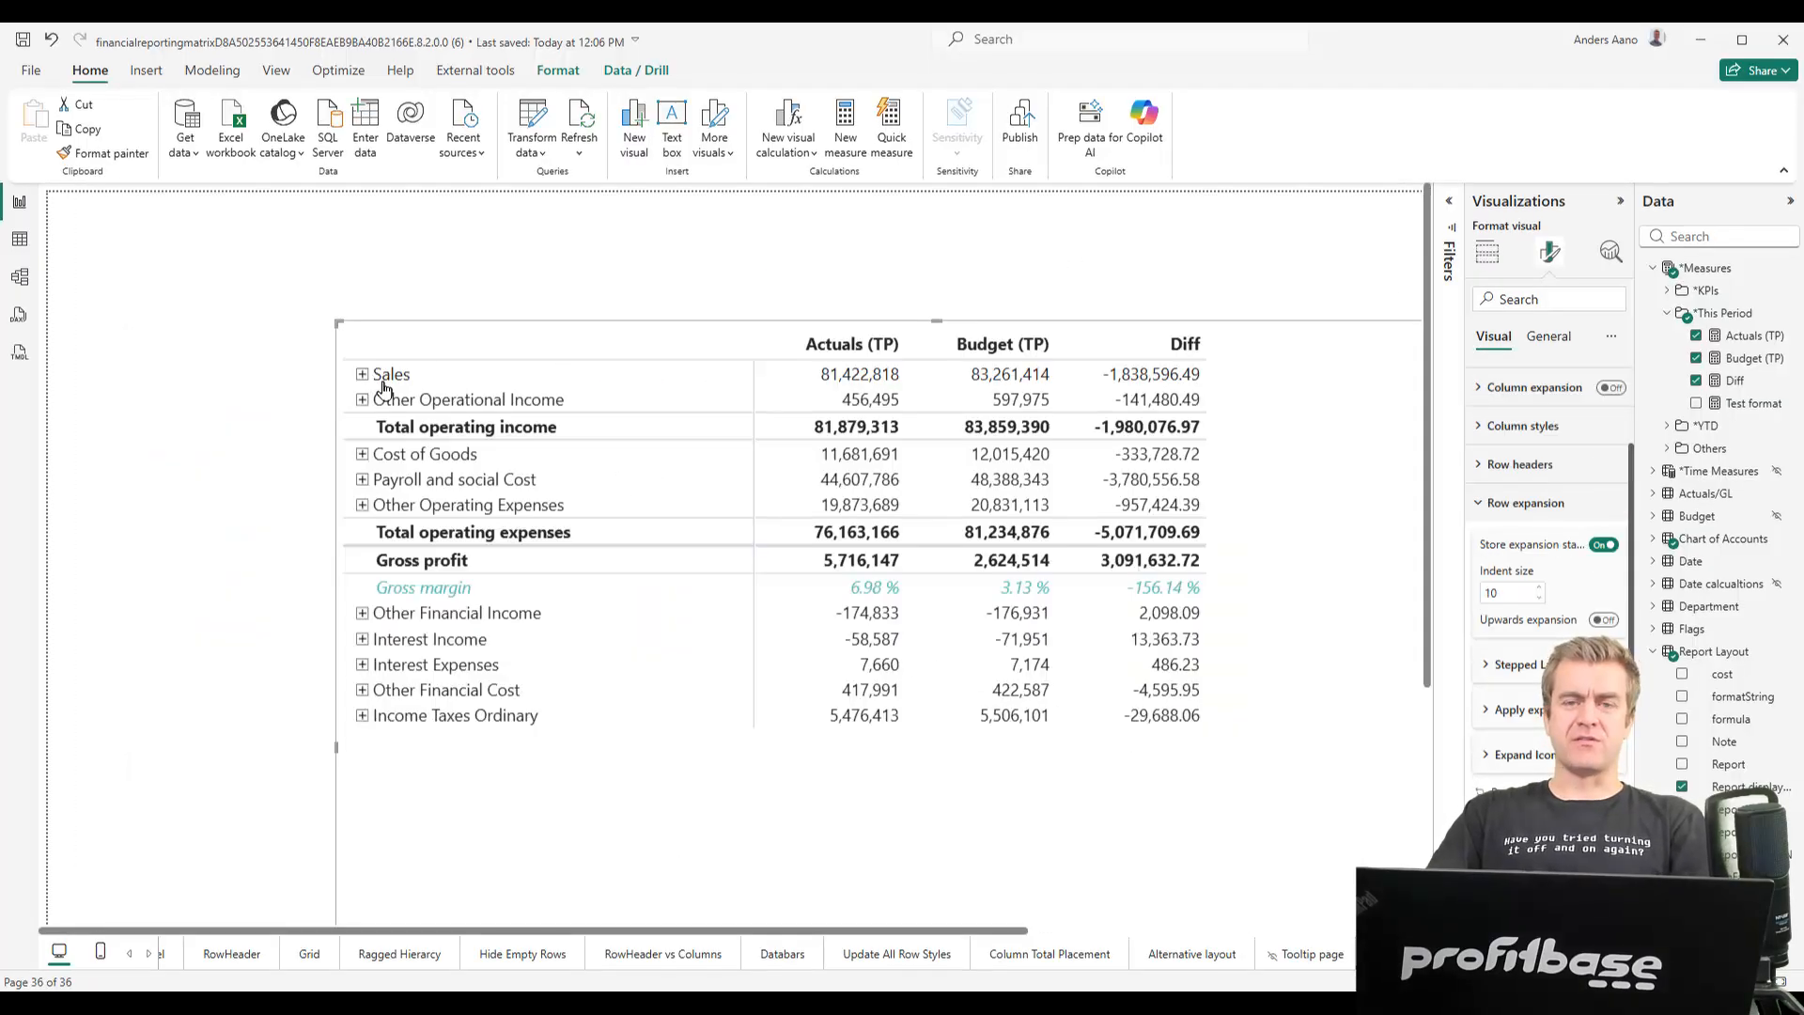
click(362, 375)
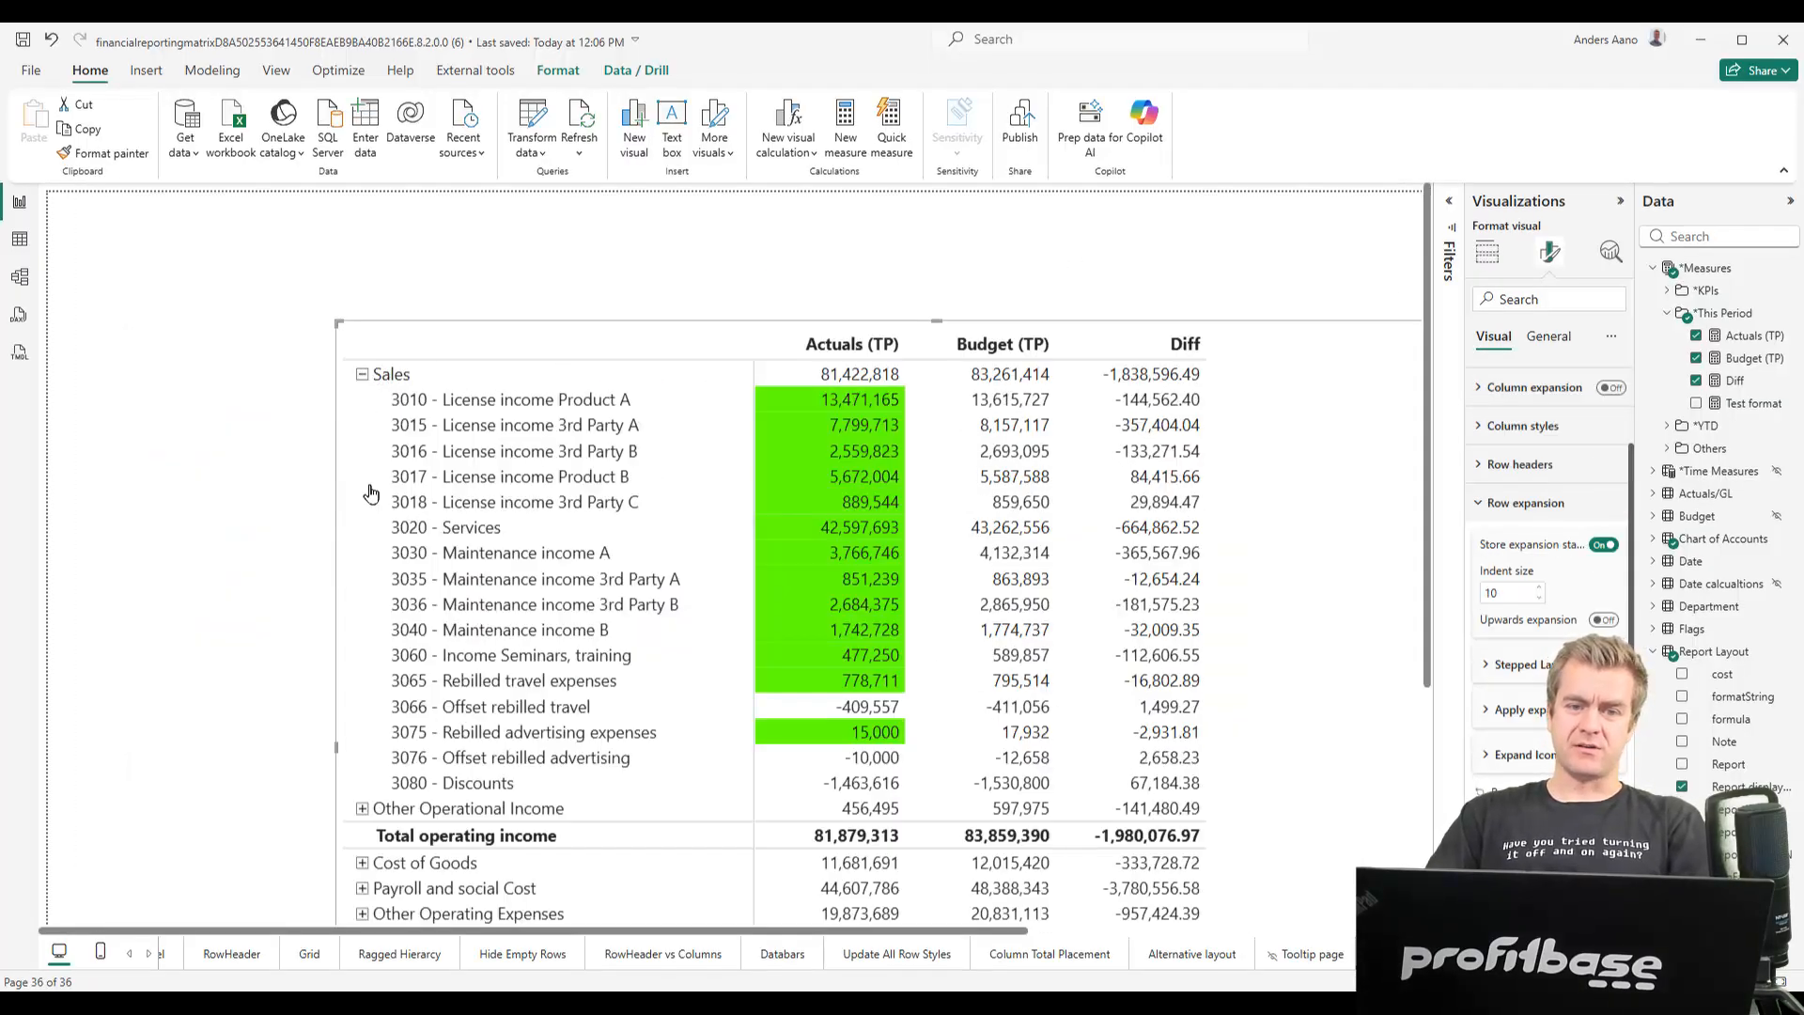
click(362, 375)
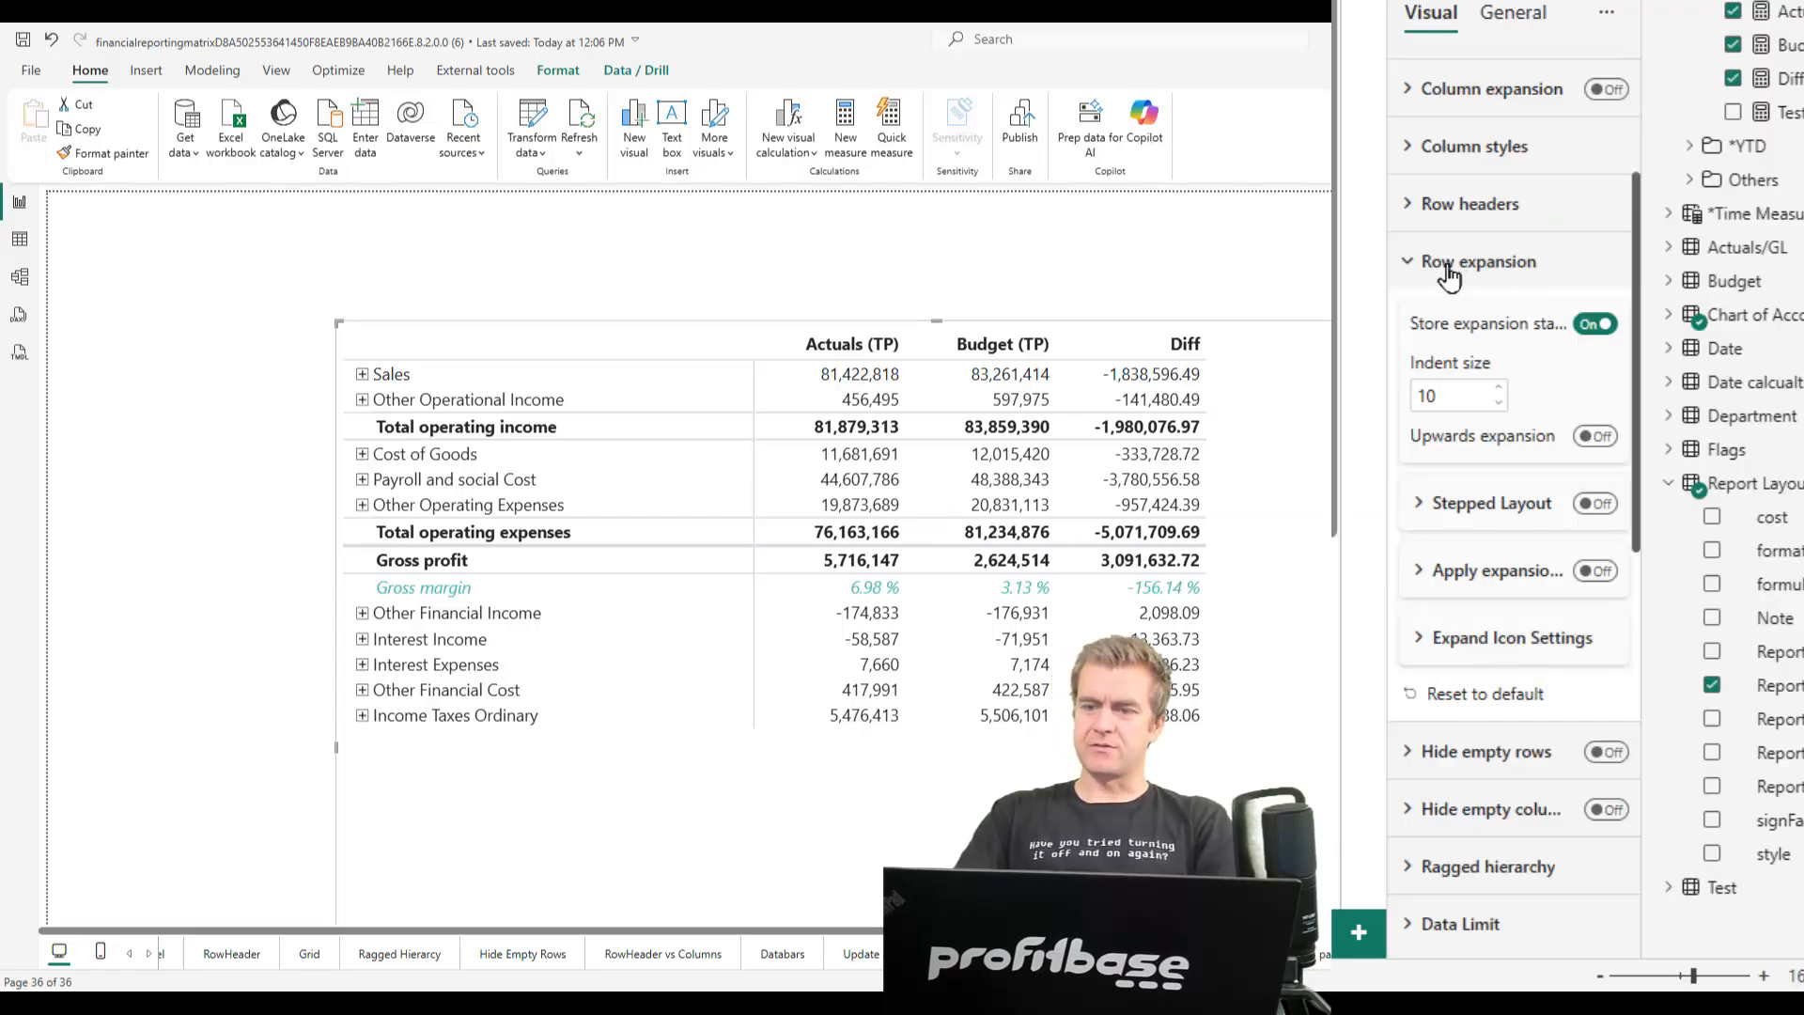
In the row expansion's Expand Icon Settings, try the Triangle, Arrow and Diamond shapes
click(1512, 641)
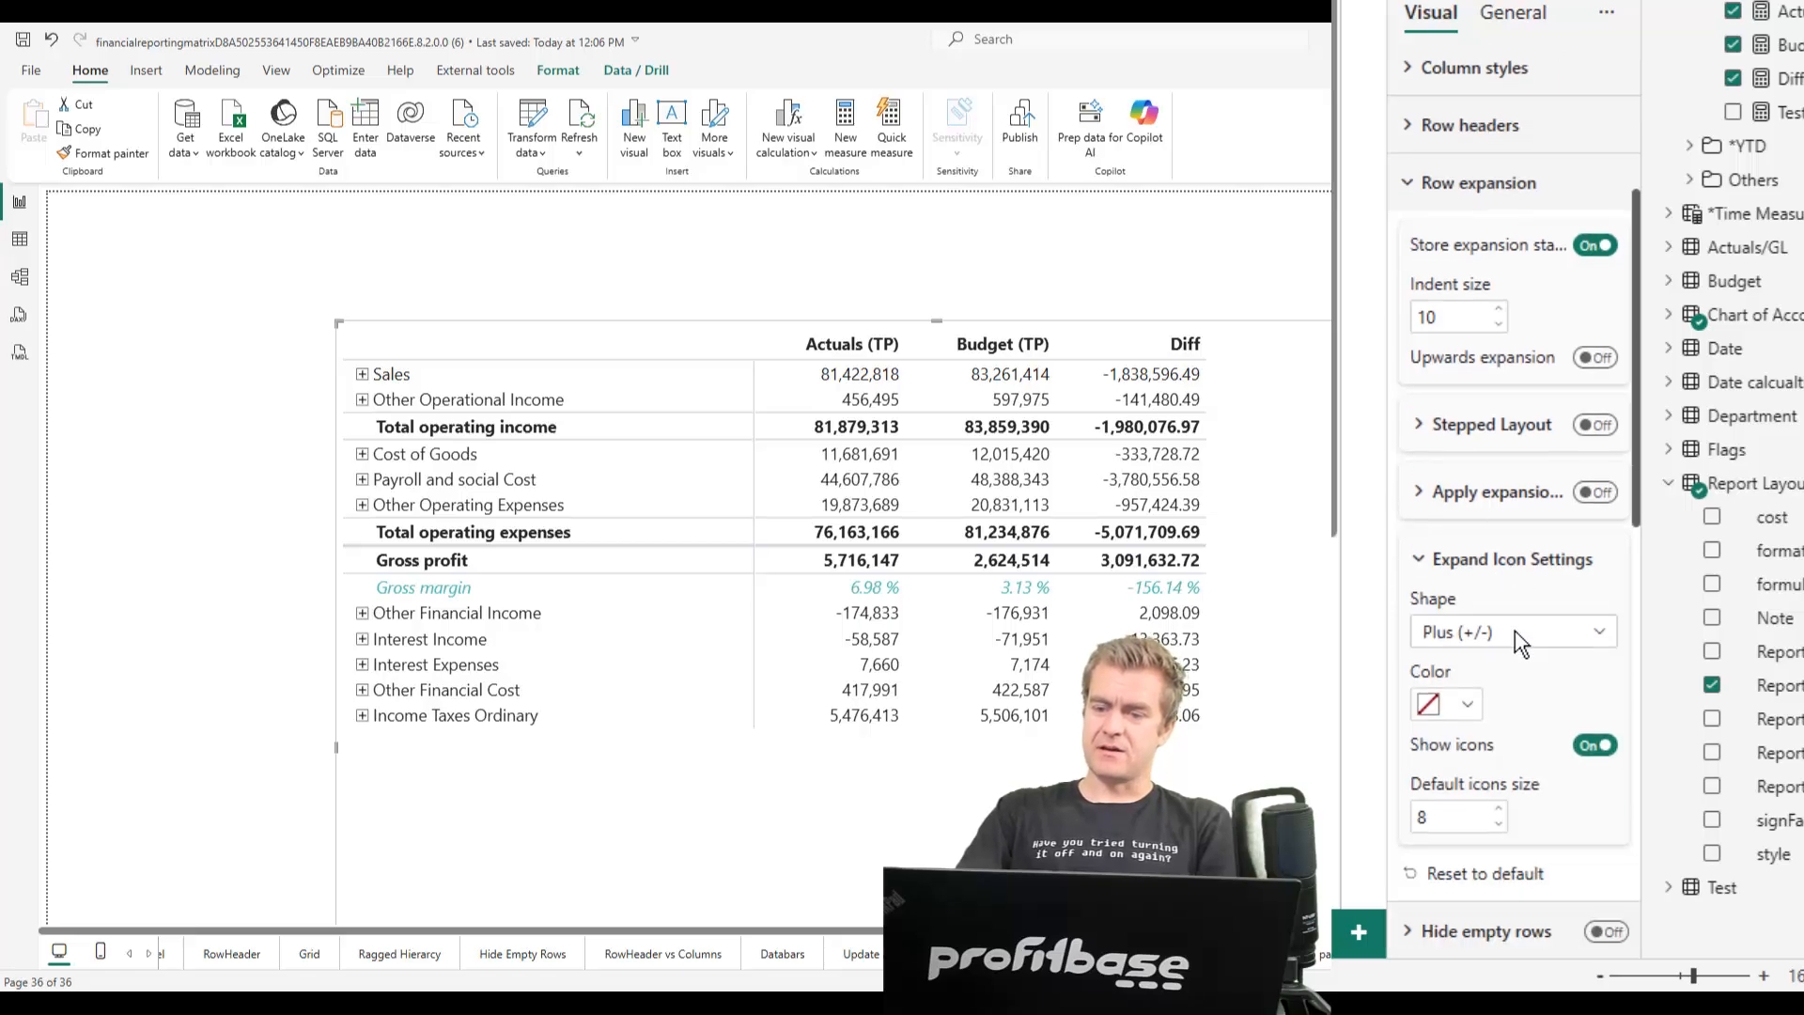
click(1555, 587)
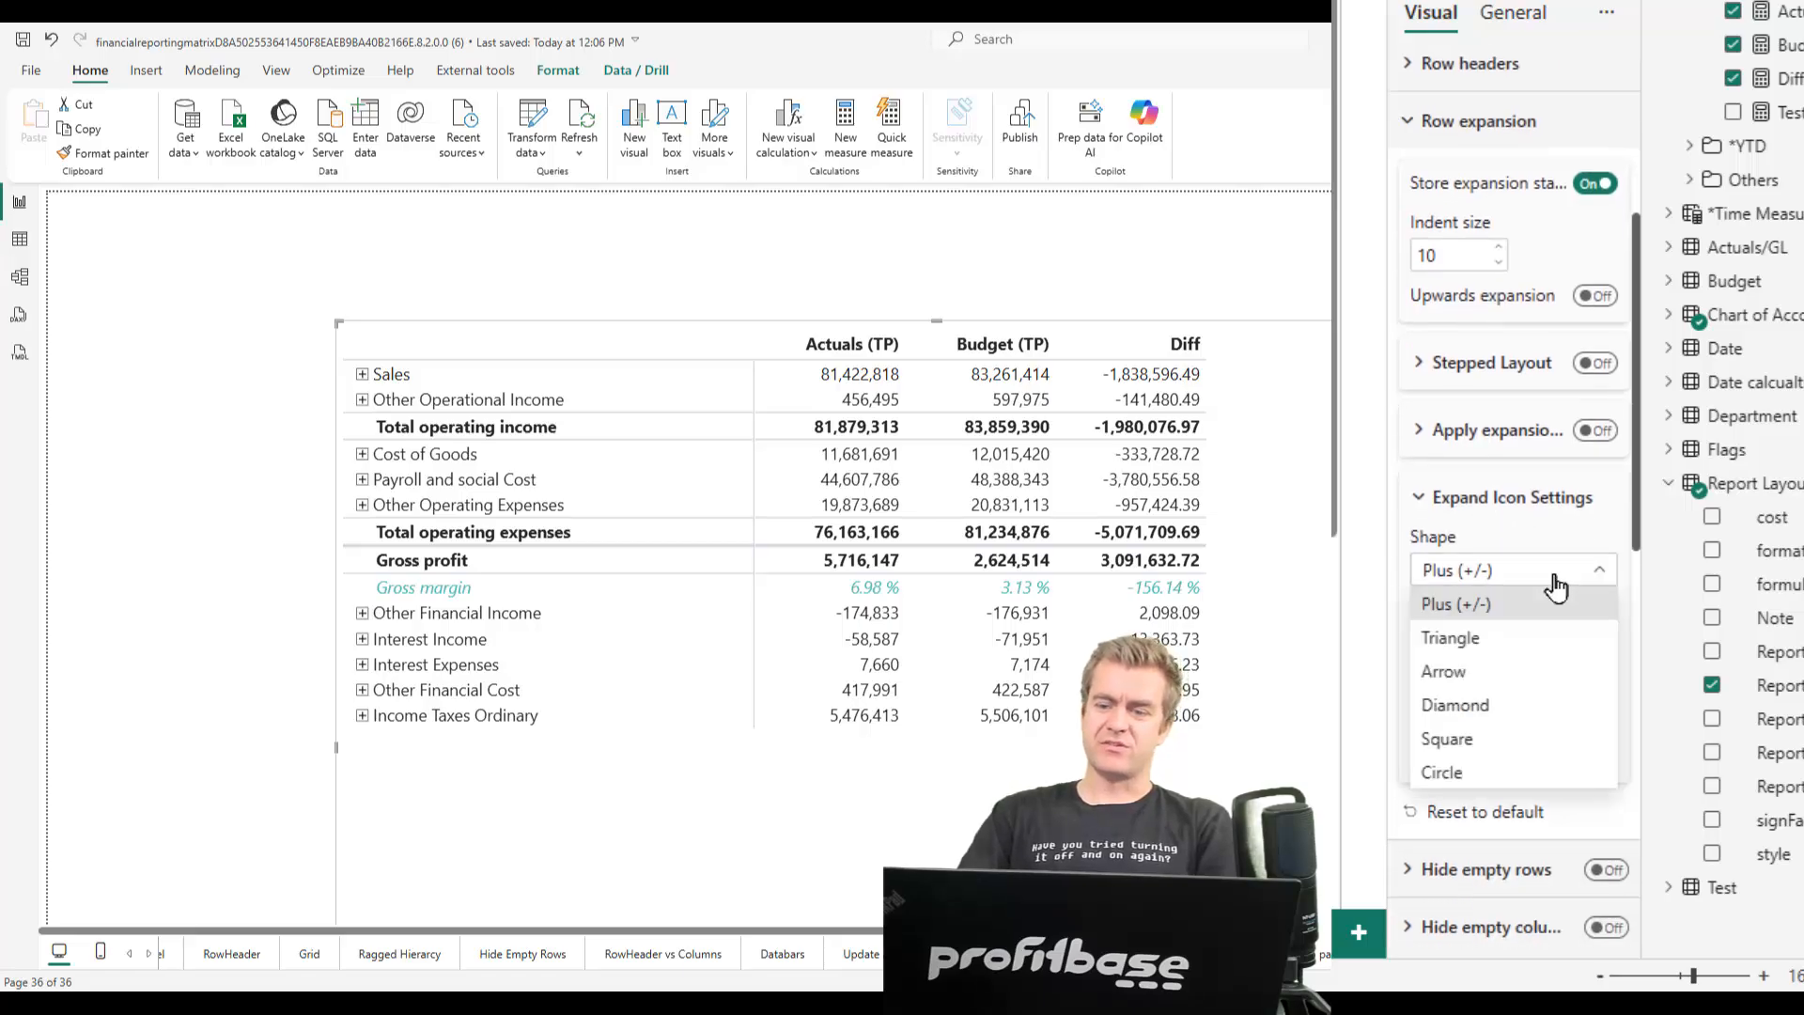
click(1510, 644)
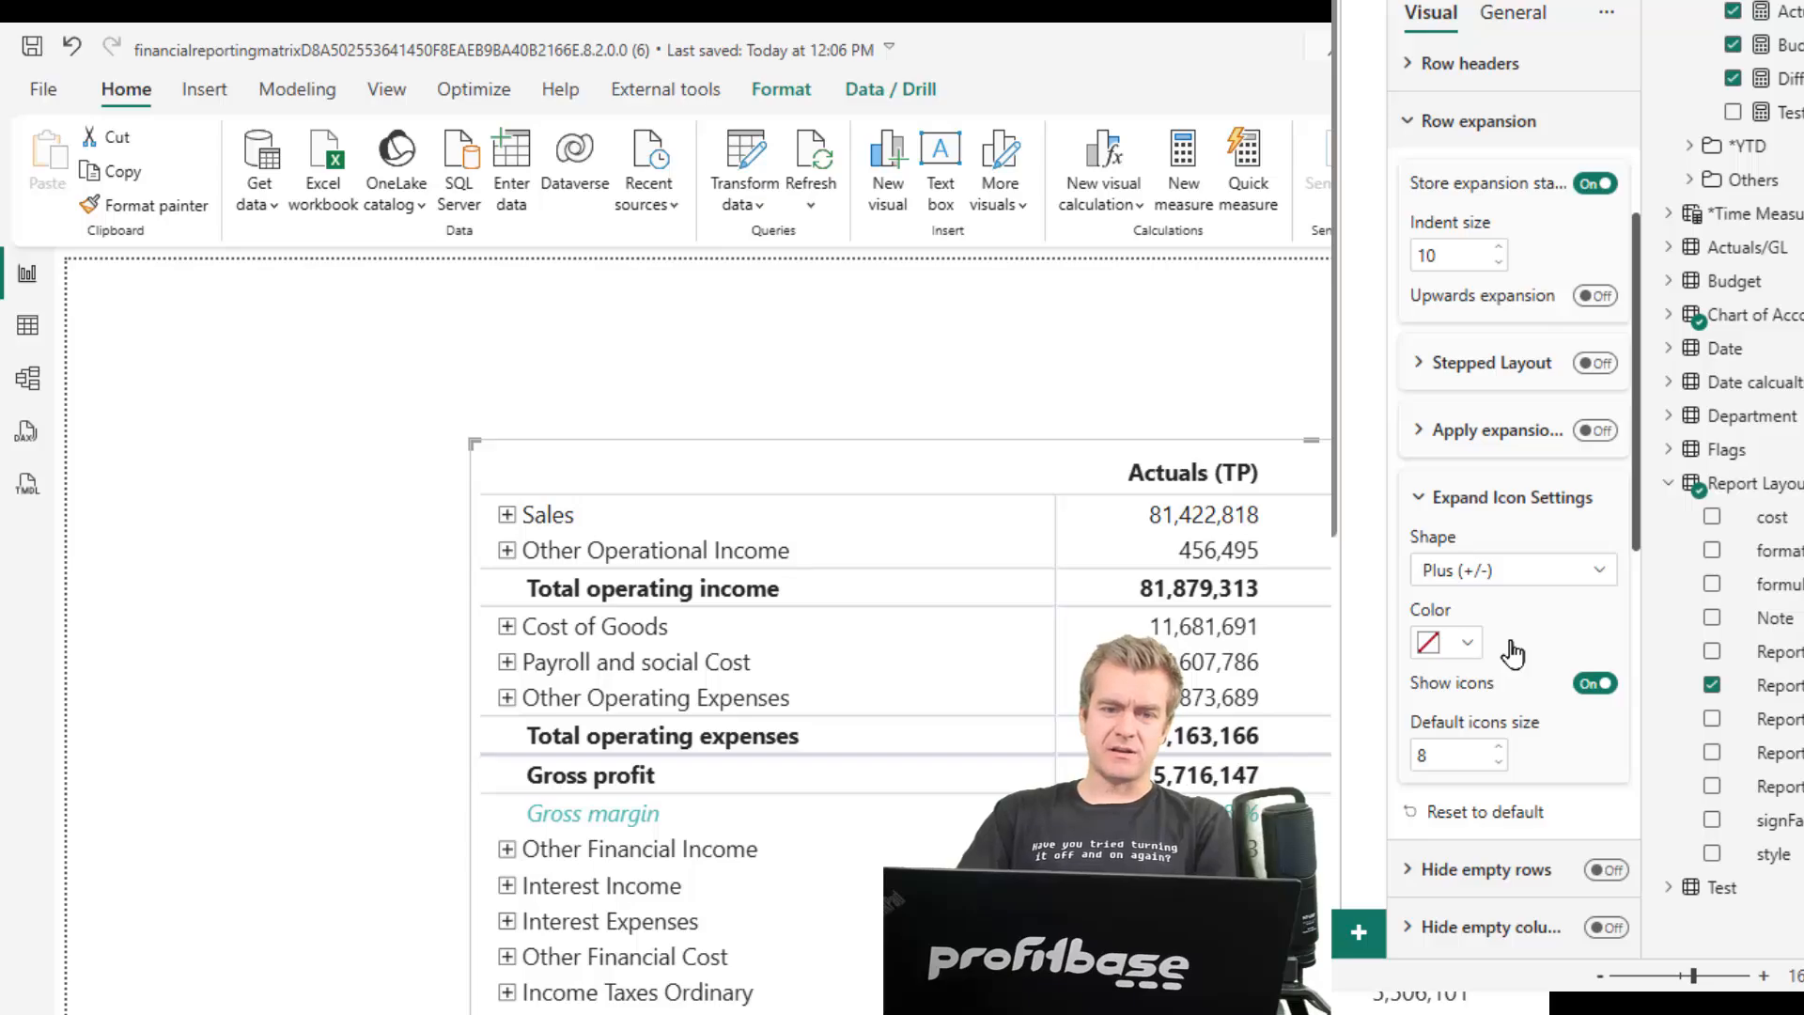
click(1536, 570)
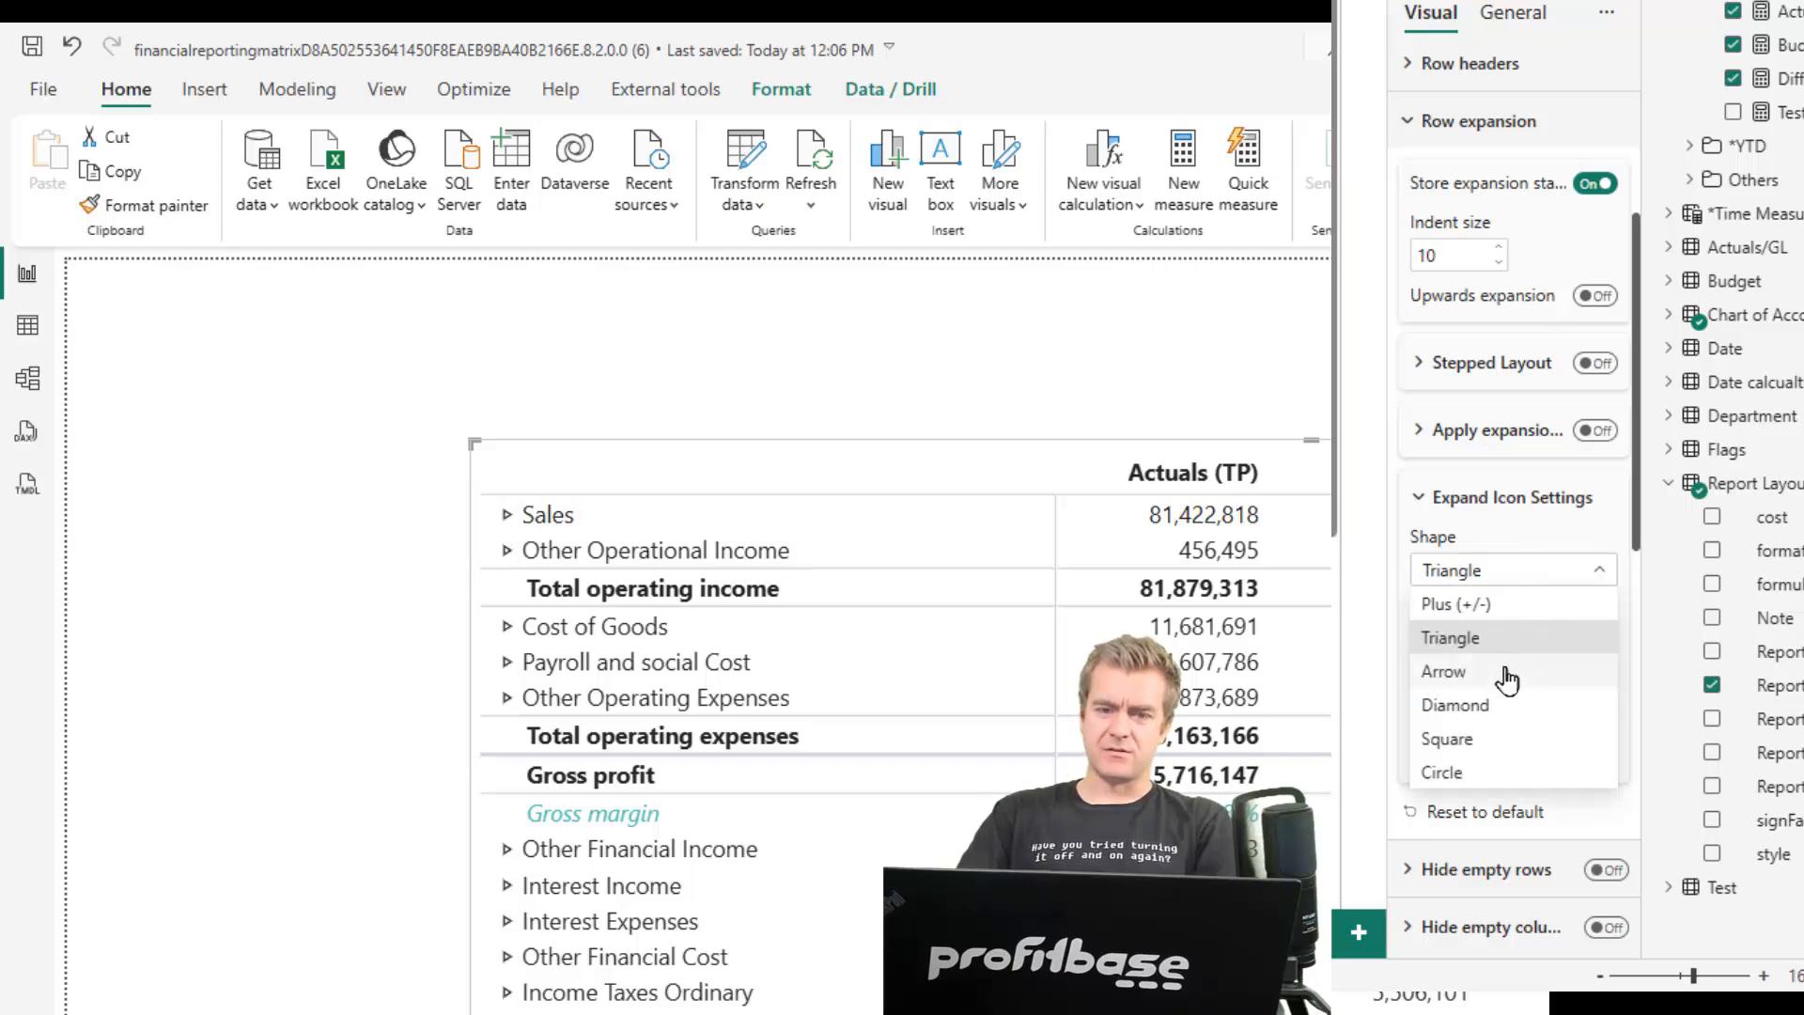
click(1507, 675)
click(1543, 570)
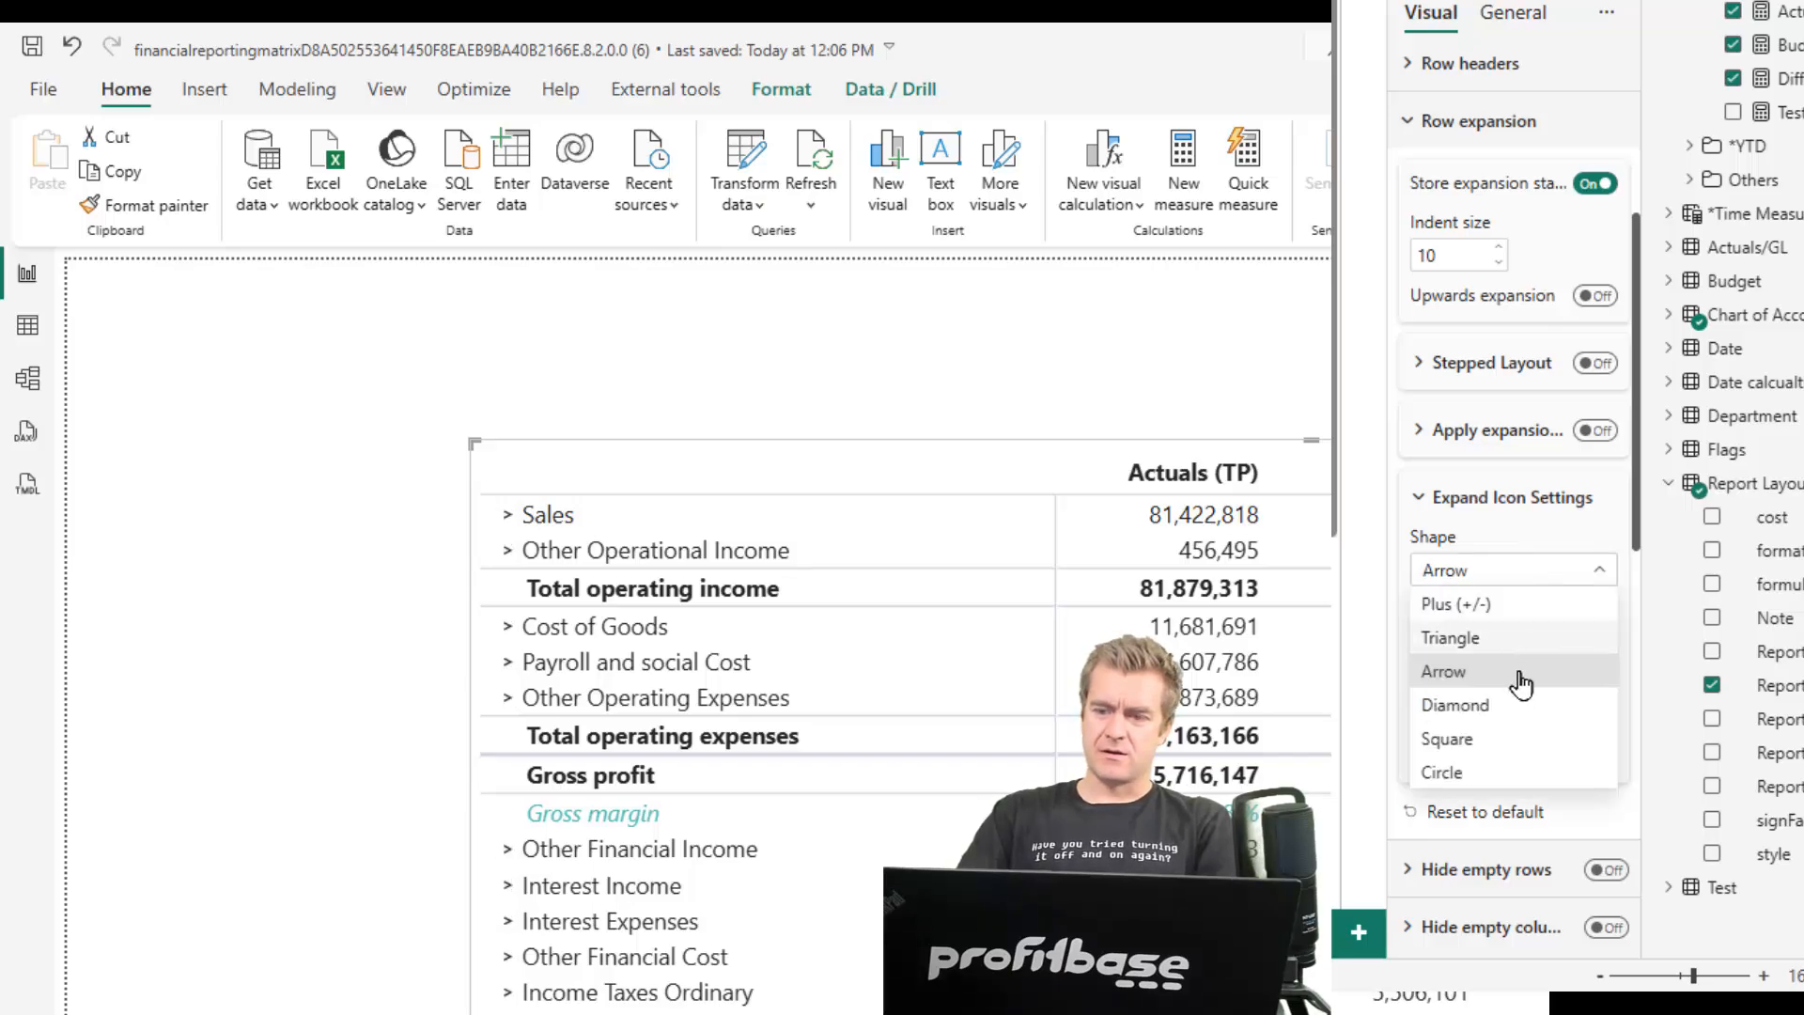
click(1517, 675)
key(Down)
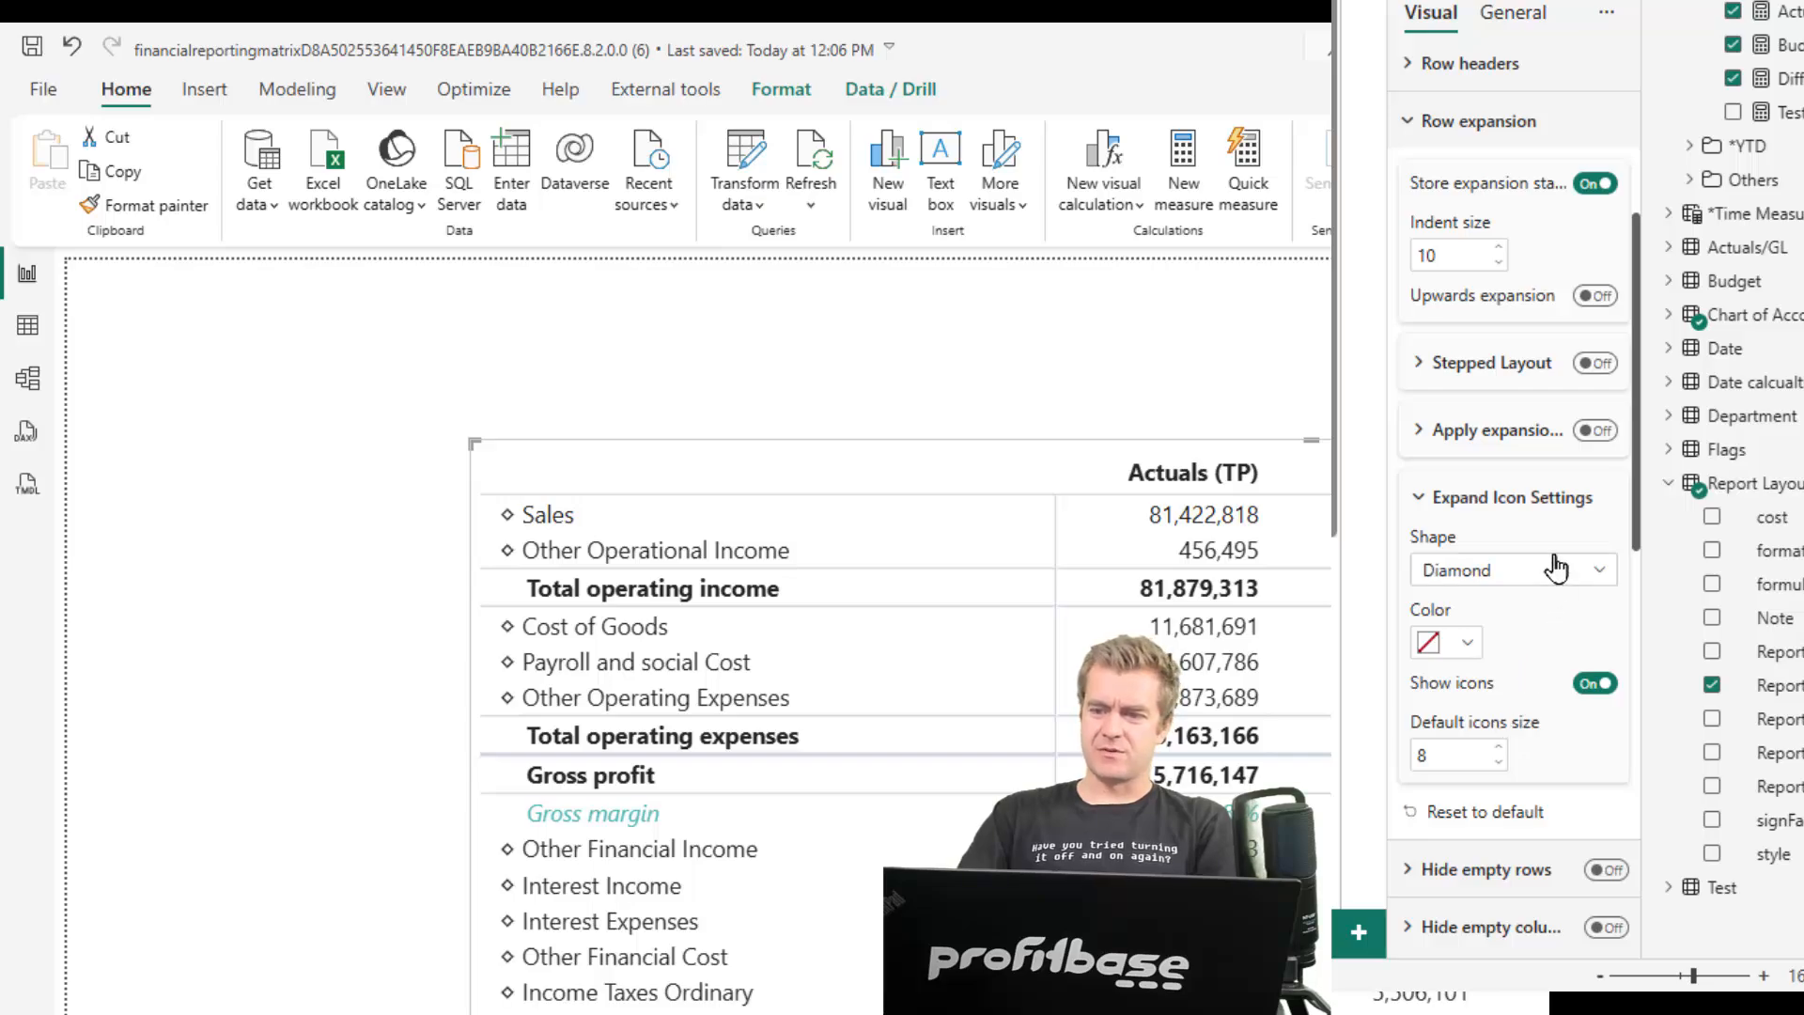
Try the Square and Circle expand icon shapes, expanding and collapsing Cost of Goods to check the circle
click(1555, 570)
click(1517, 741)
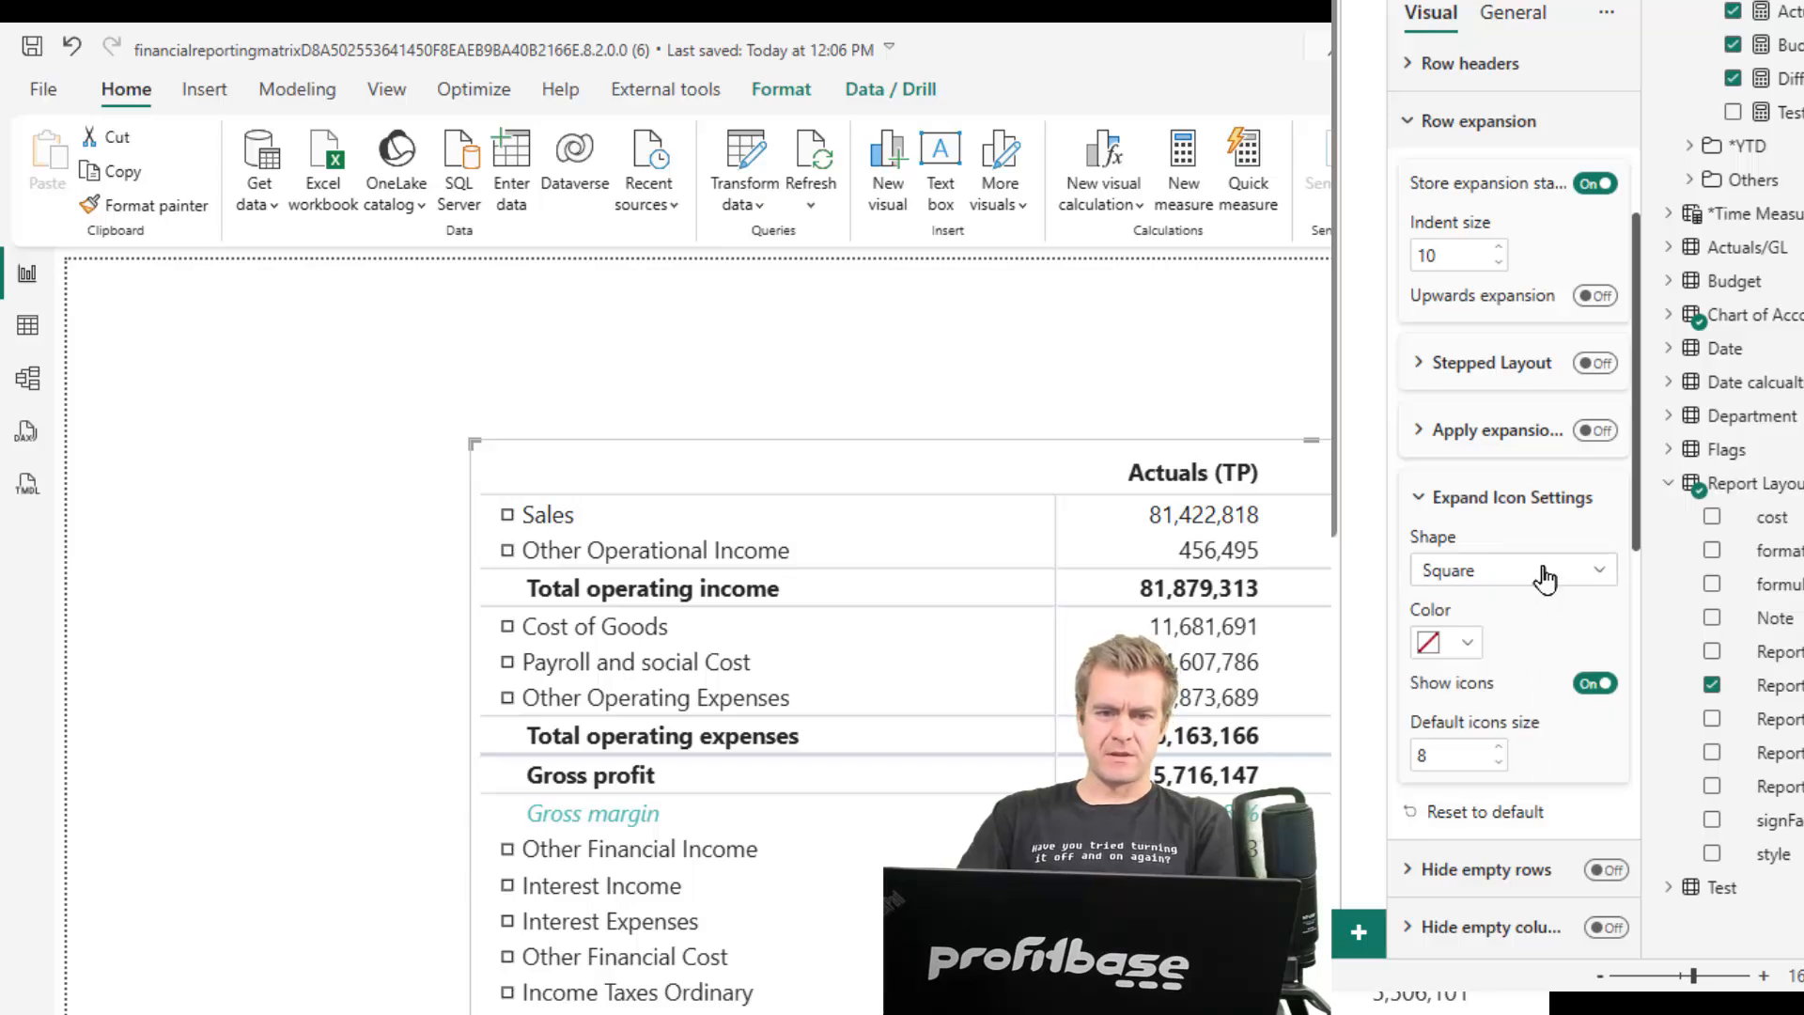
click(1545, 573)
click(1504, 772)
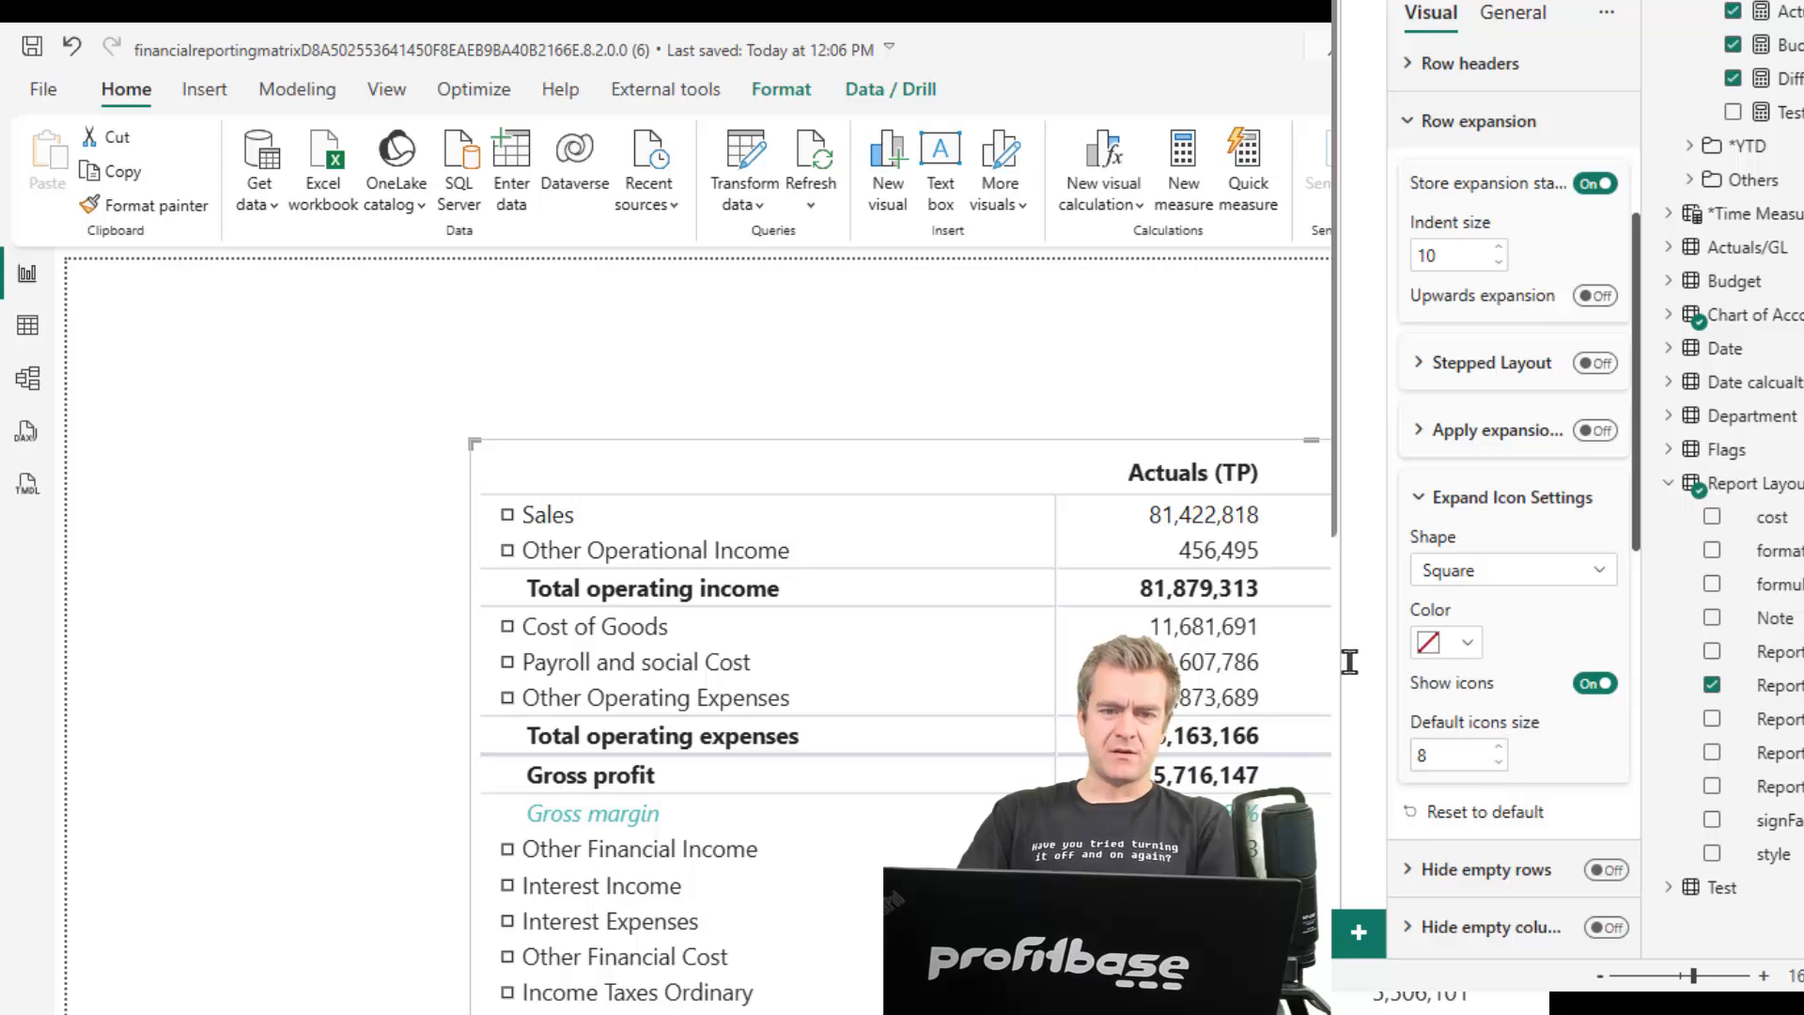
click(506, 628)
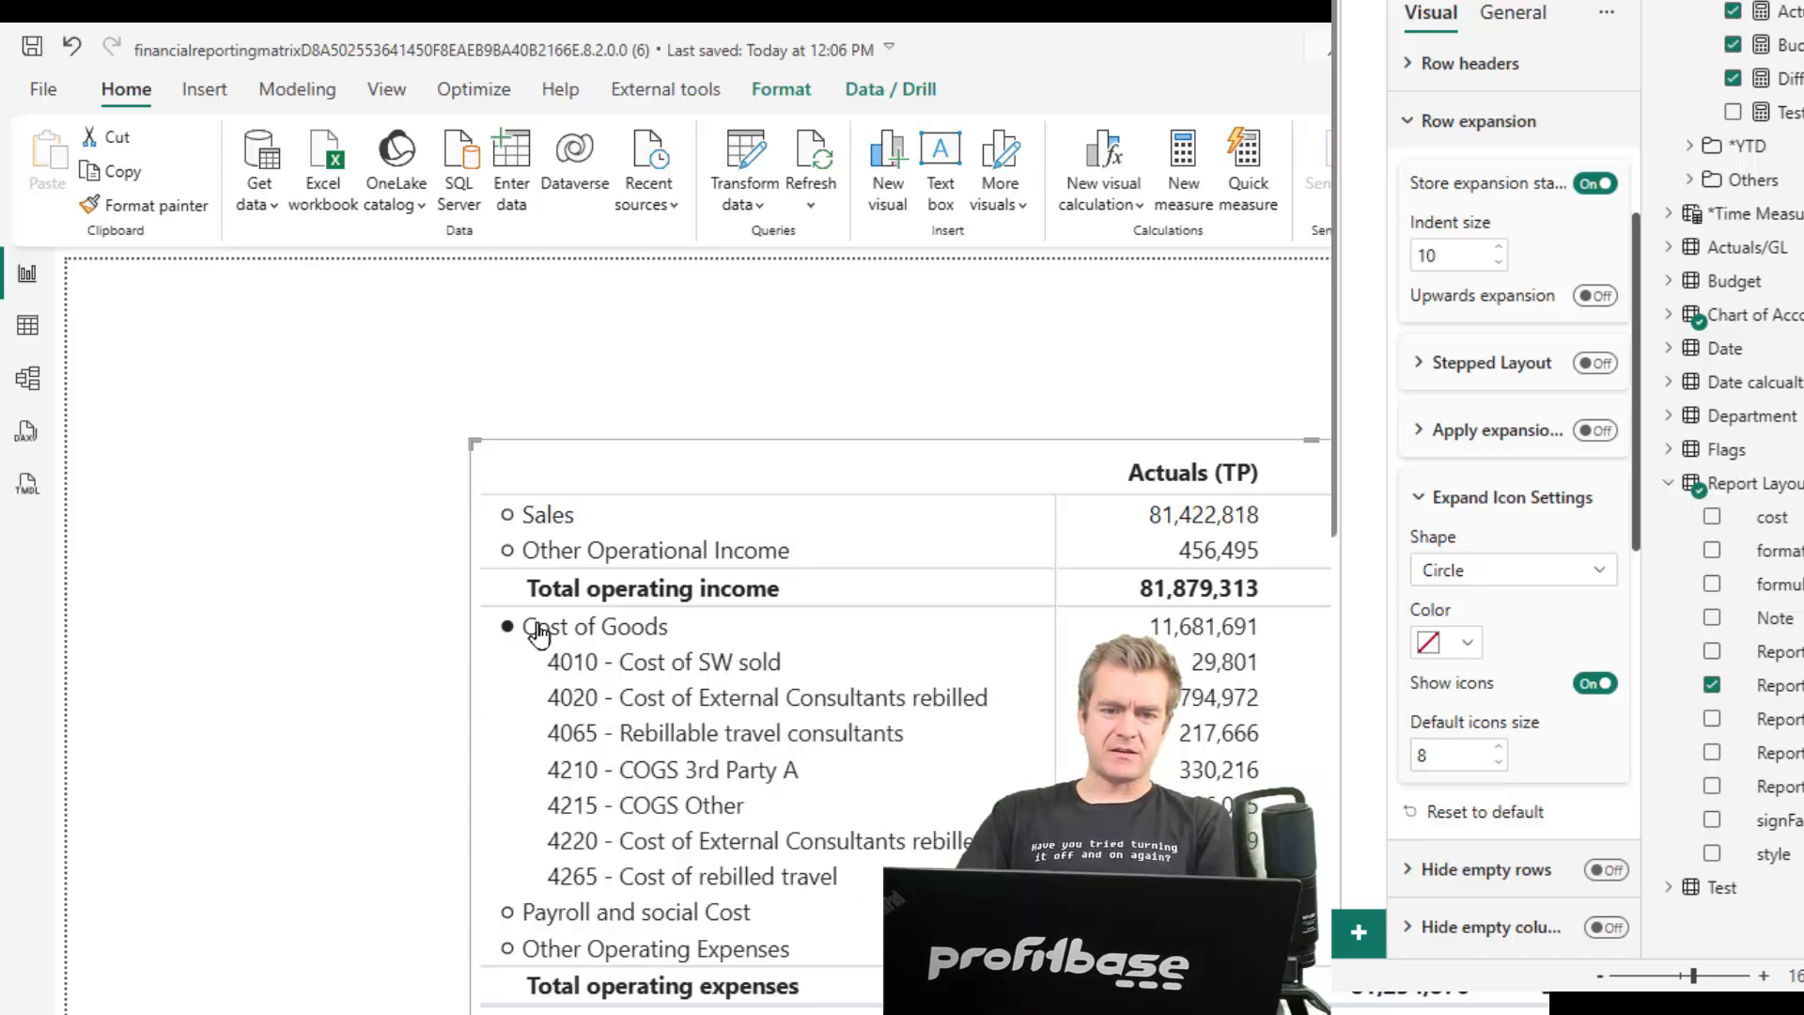
click(508, 628)
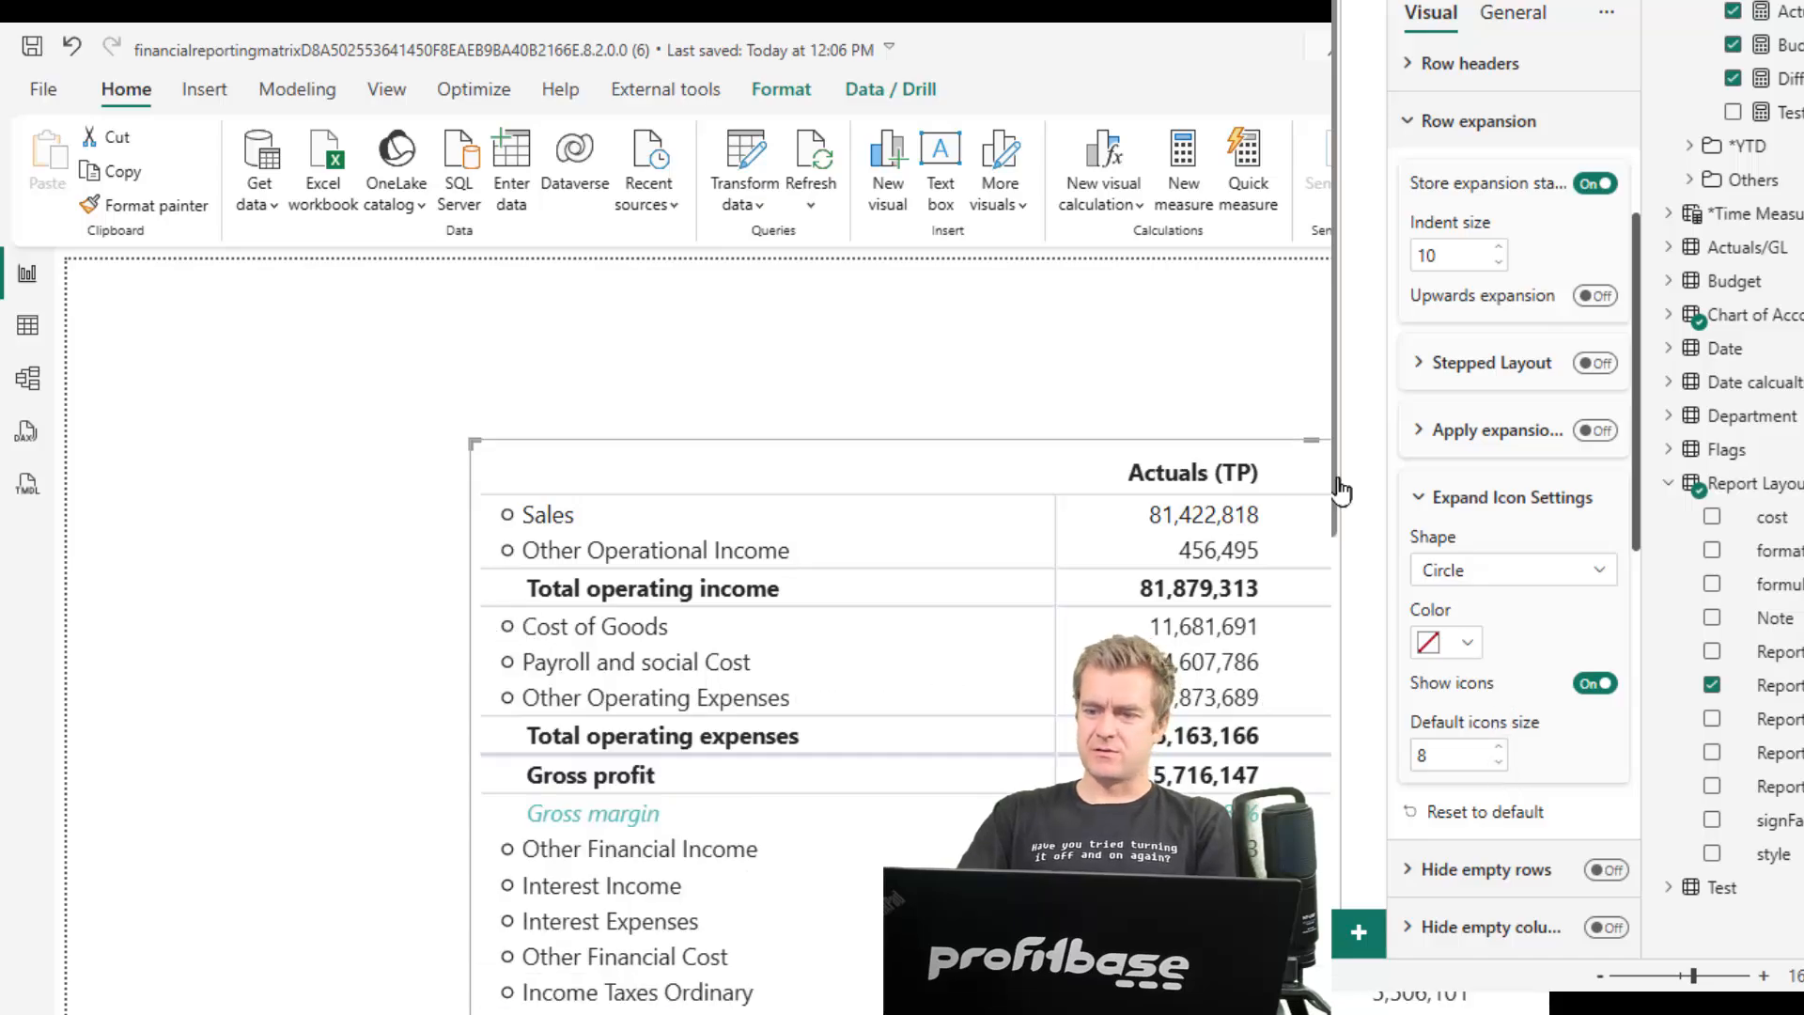
Set the expand icon shape to Triangle and check it by expanding and collapsing Cost of Goods
click(1550, 569)
click(1466, 770)
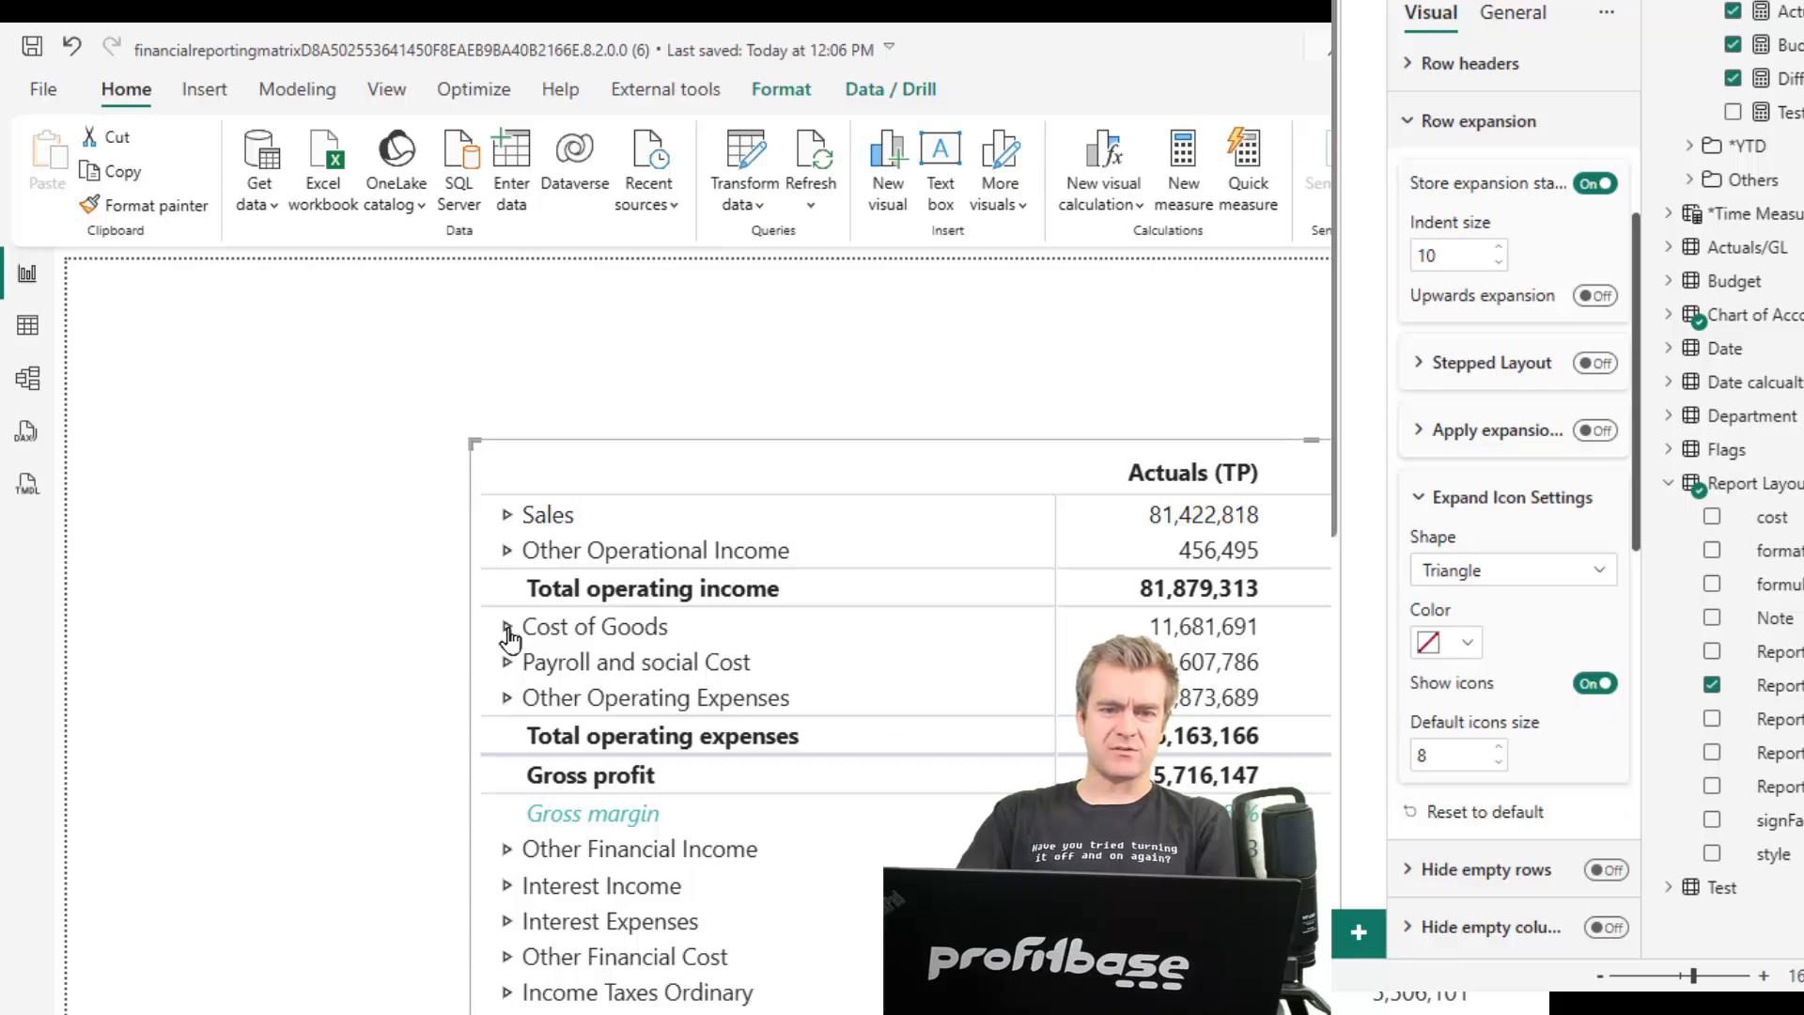
click(508, 627)
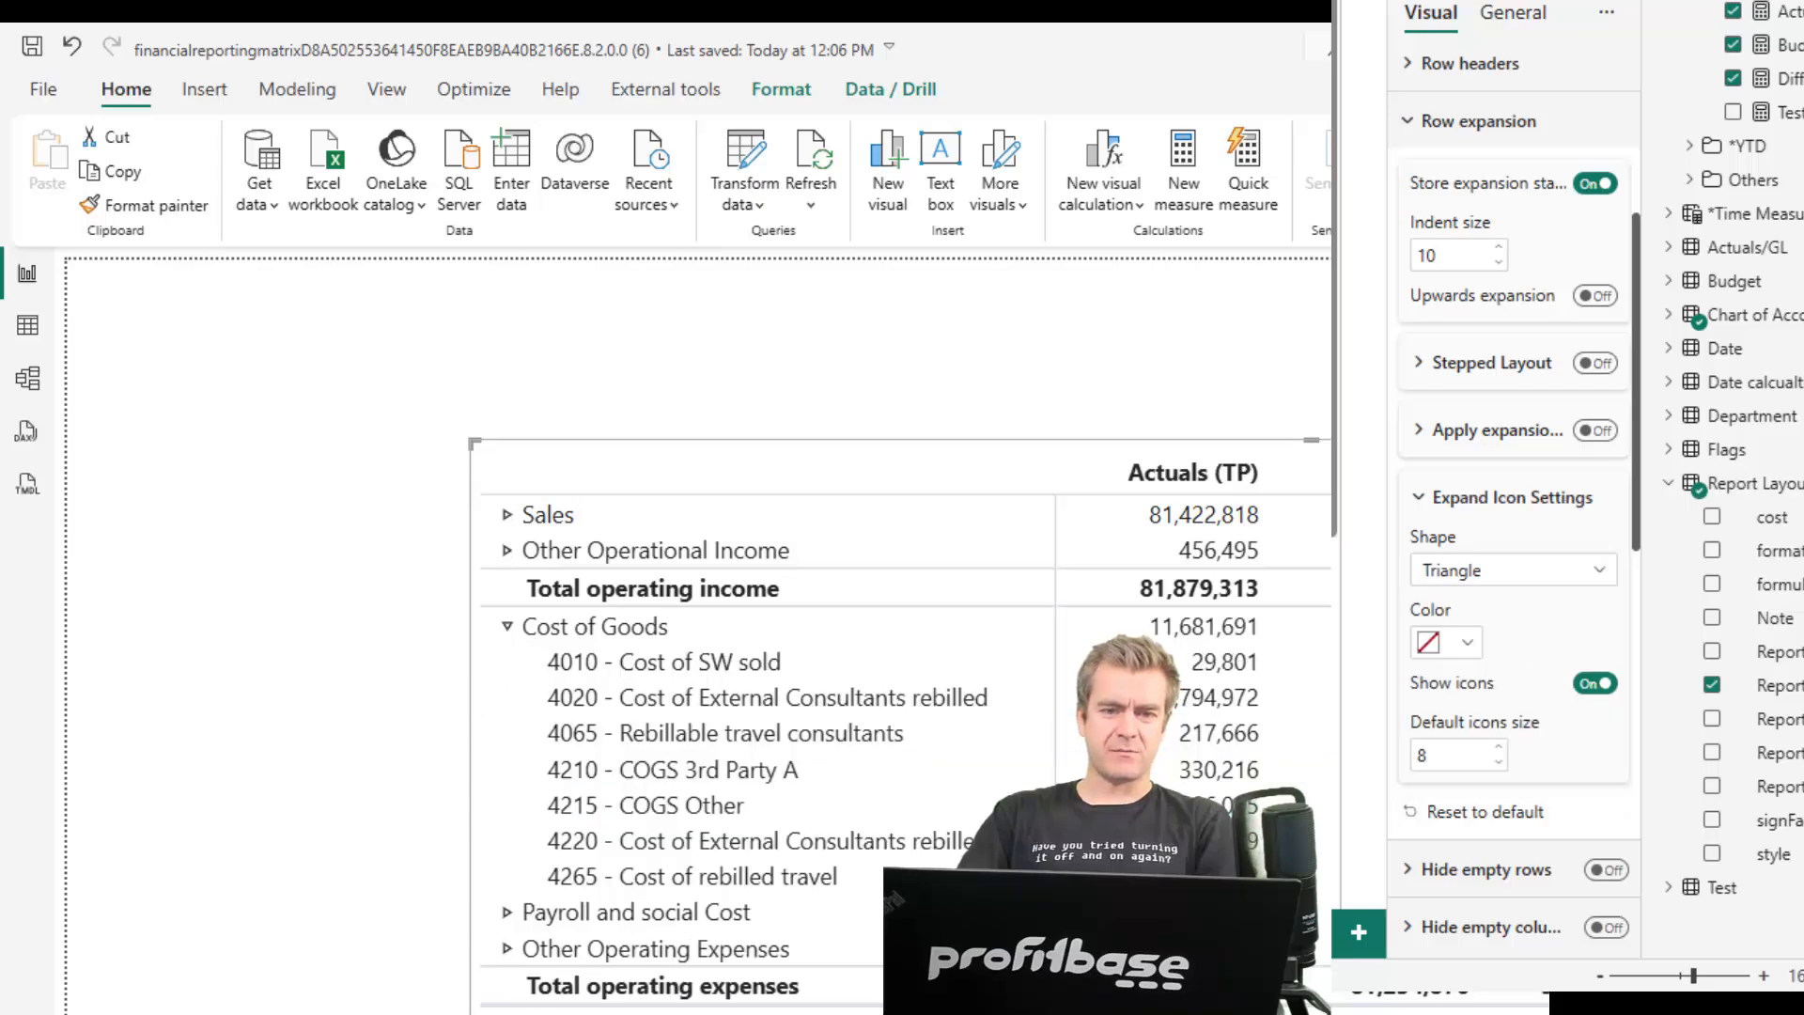
click(507, 626)
Set the expand icon color to the yellow swatch from the recent colors
click(1466, 643)
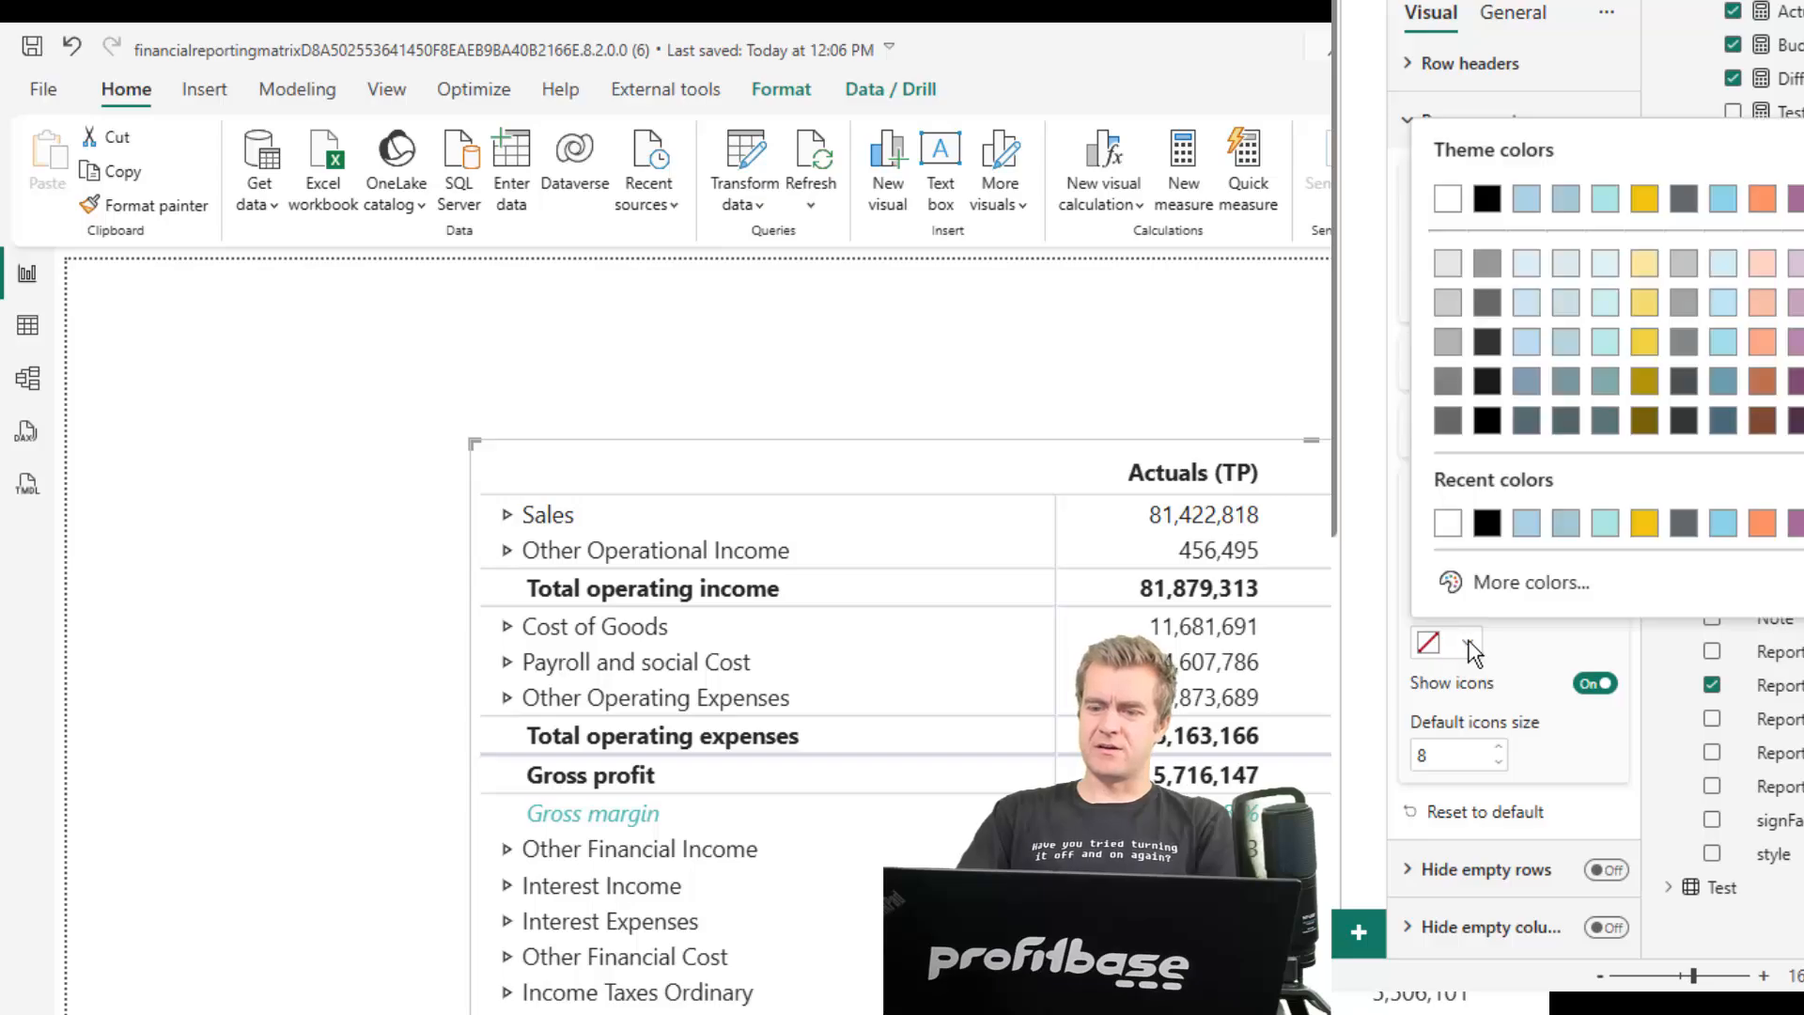
click(1645, 524)
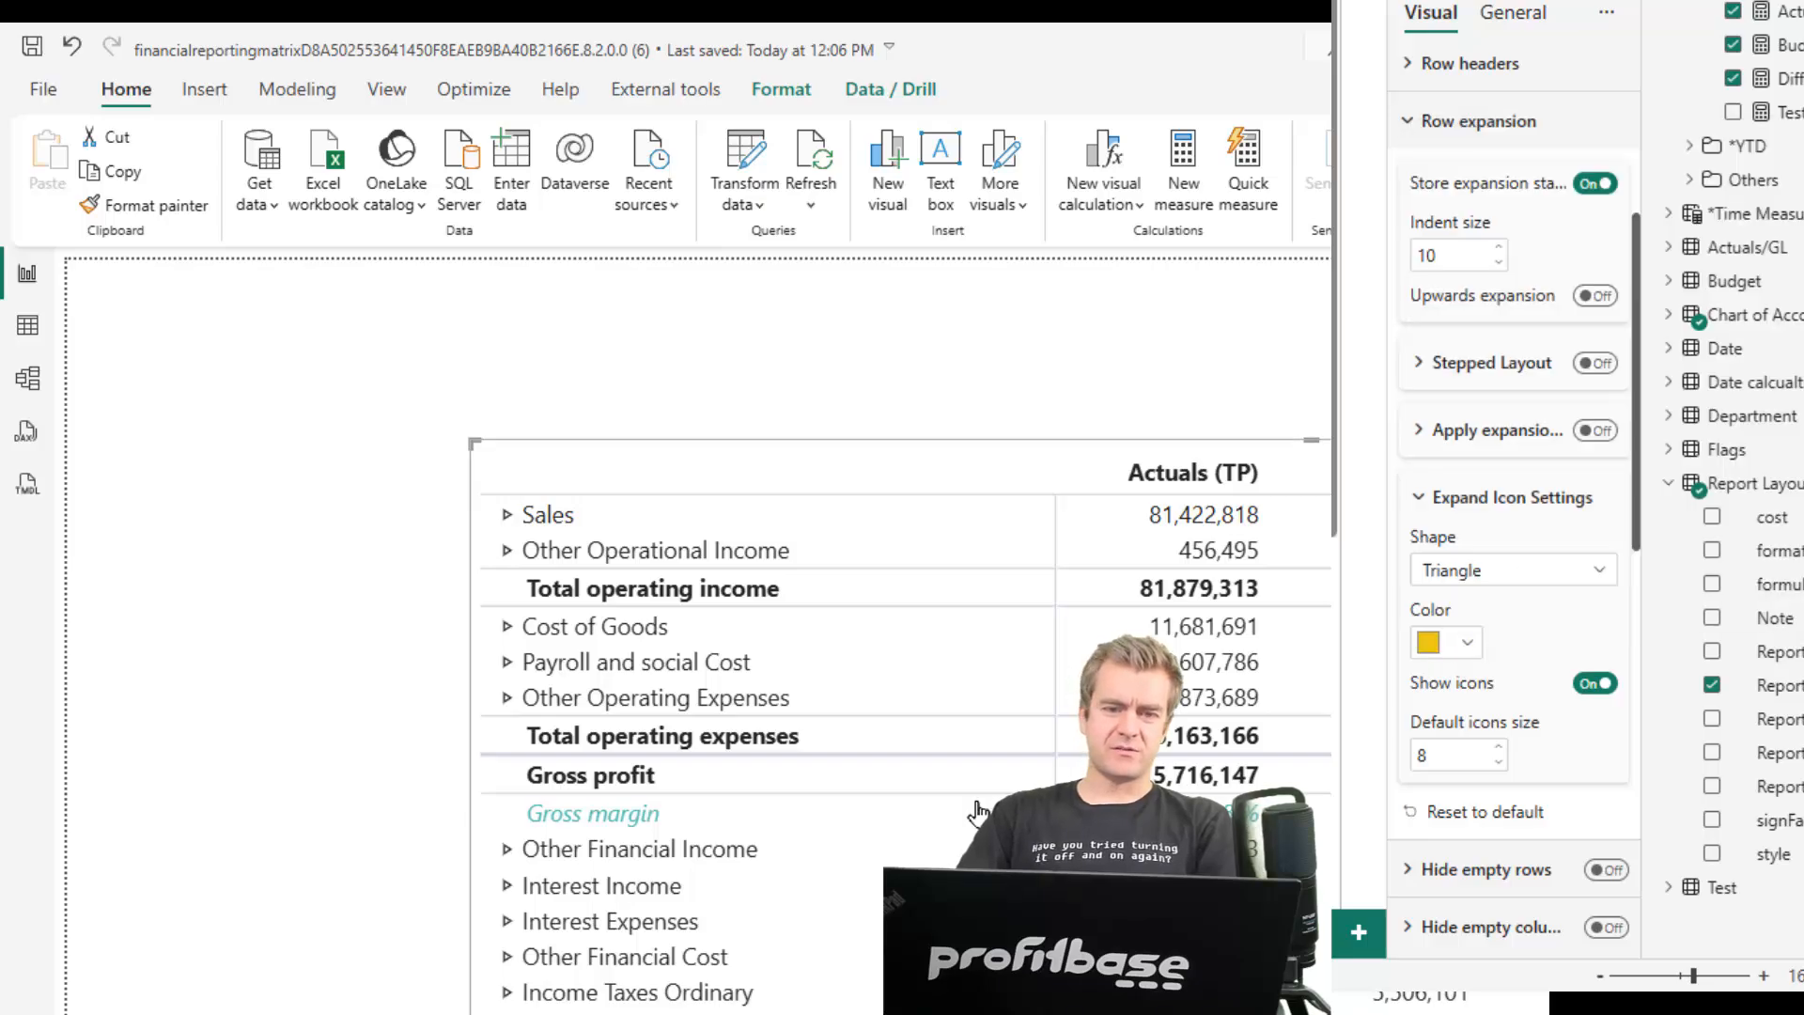
Set the expand icon color to the darker blue-gray theme shade and the default icons size to 19
click(1465, 642)
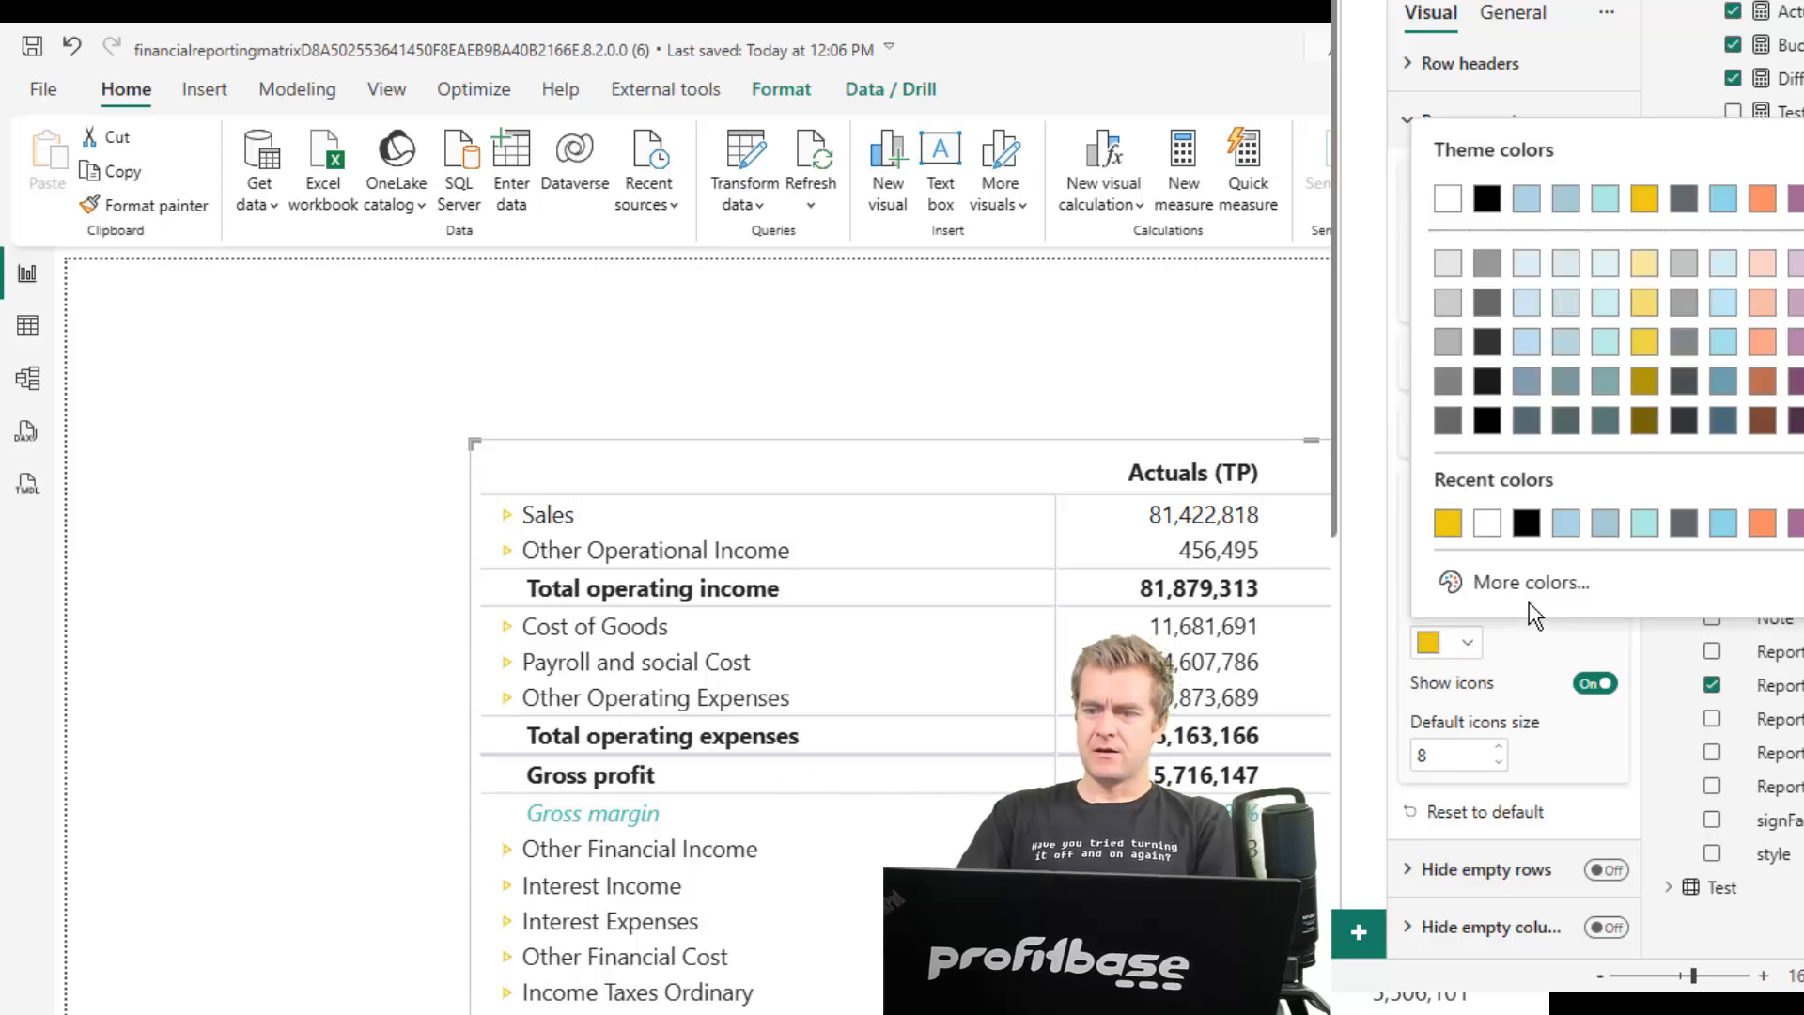
click(1565, 380)
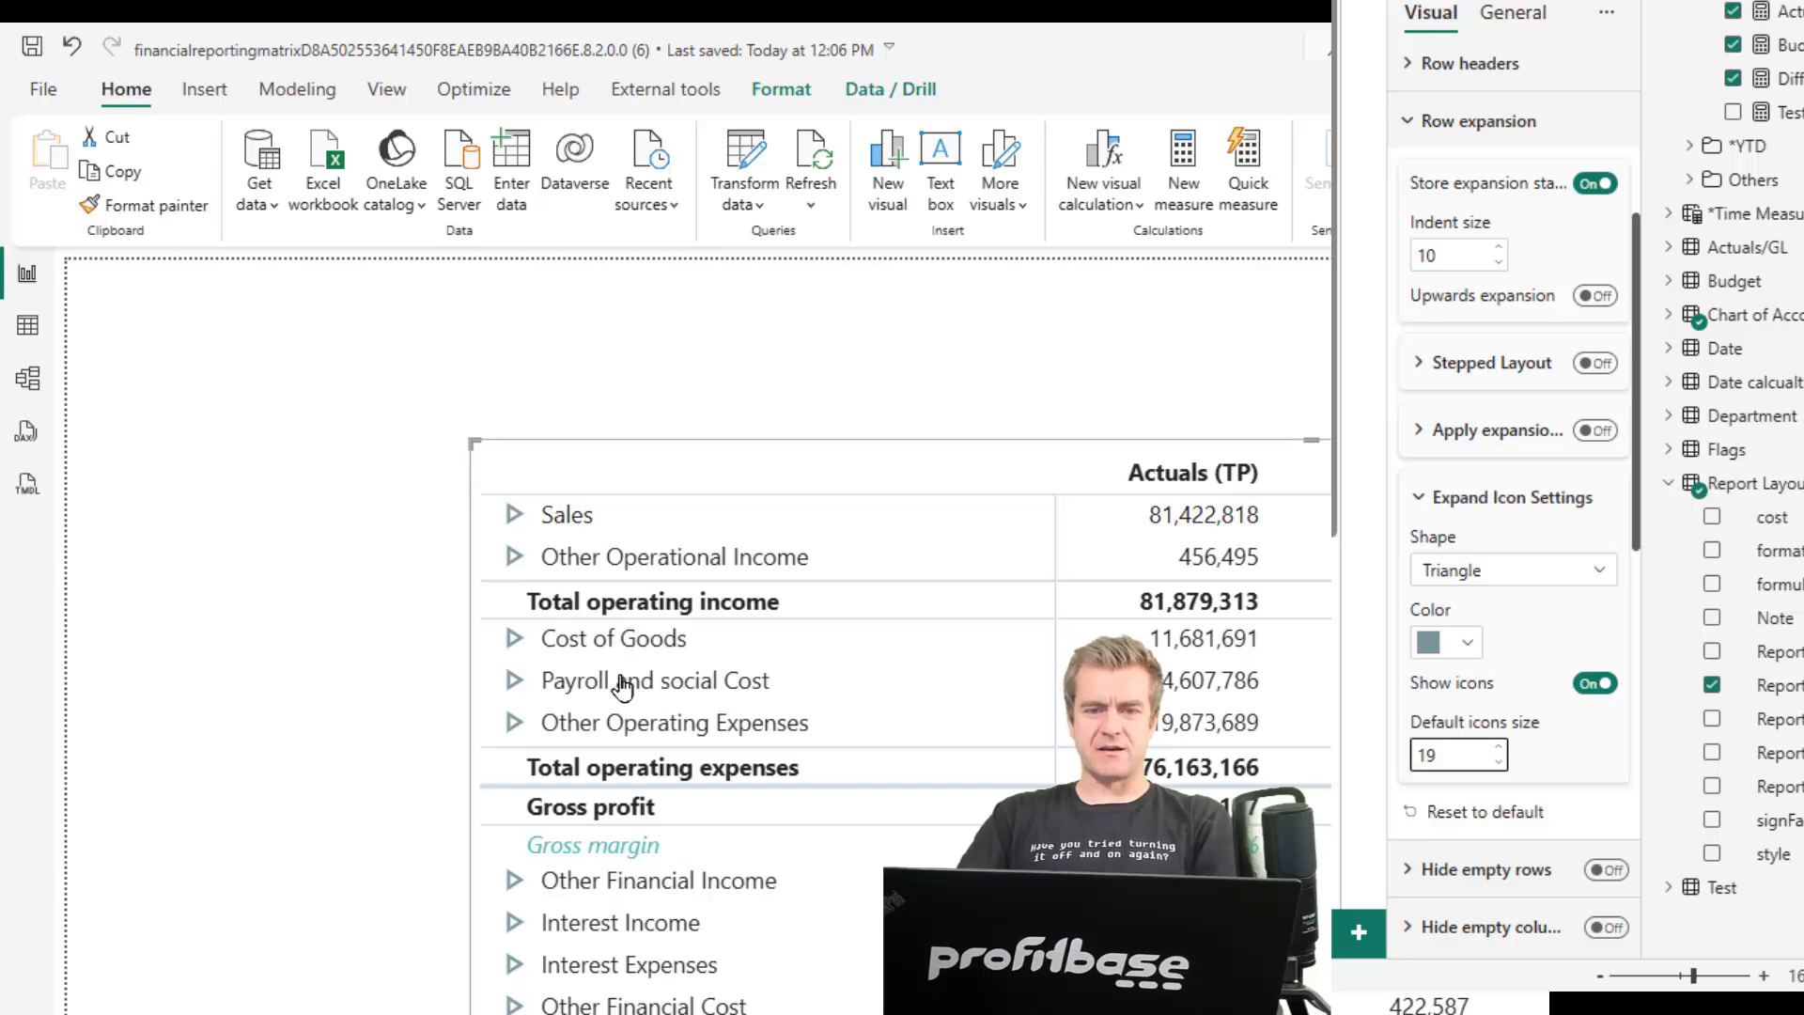
Check the enlarged icons by expanding and collapsing Sales, Other Operational Income and Cost of Goods, and fold up the Expand Icon Settings
click(509, 515)
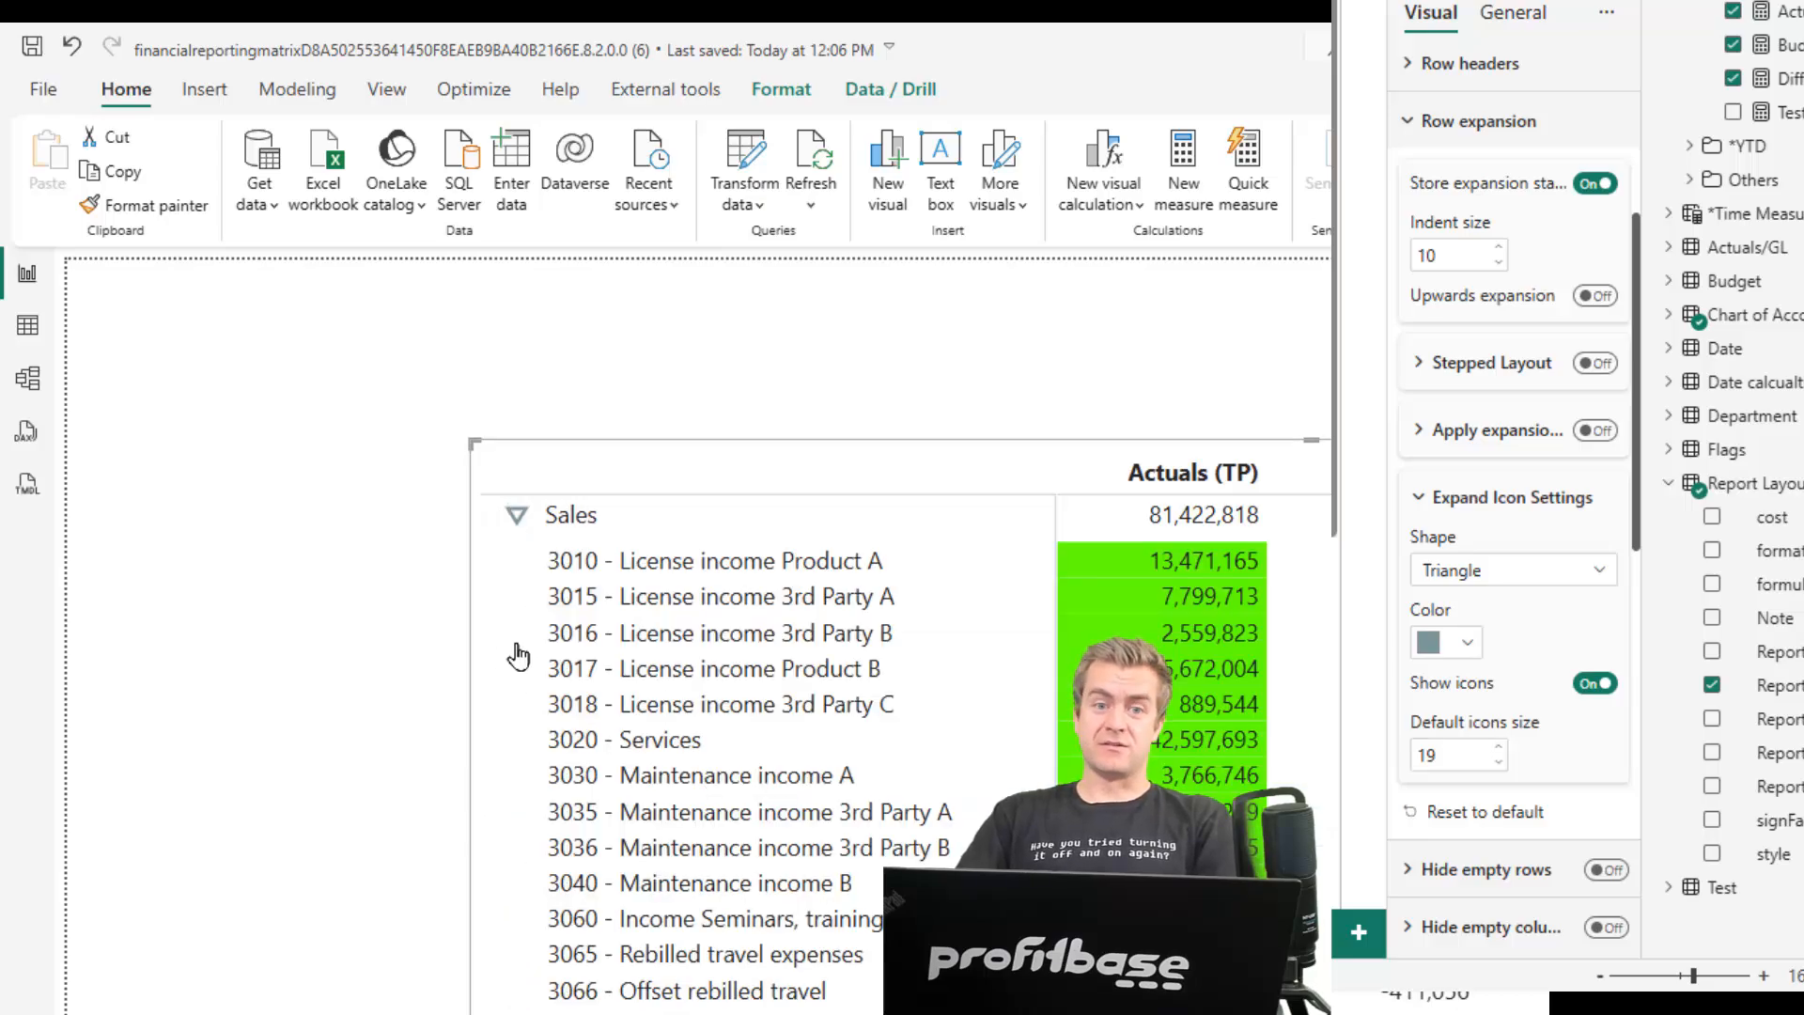
click(516, 516)
click(514, 562)
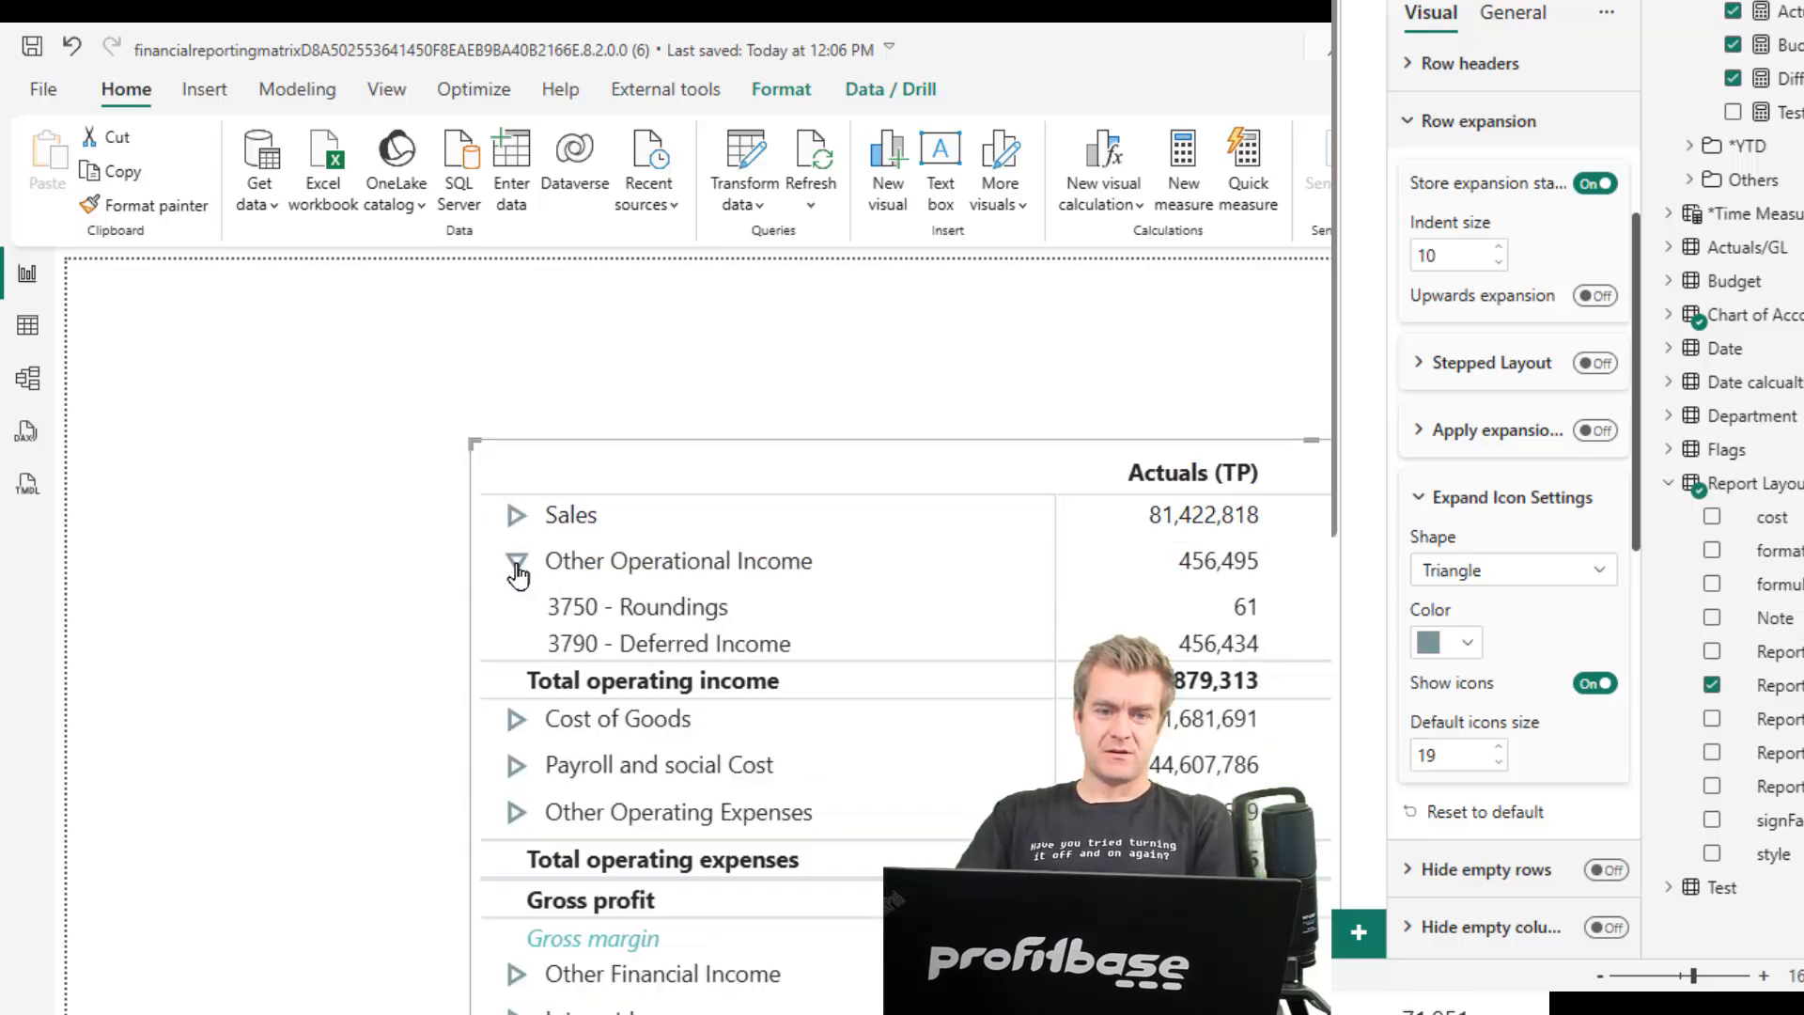
click(516, 561)
click(517, 648)
click(517, 647)
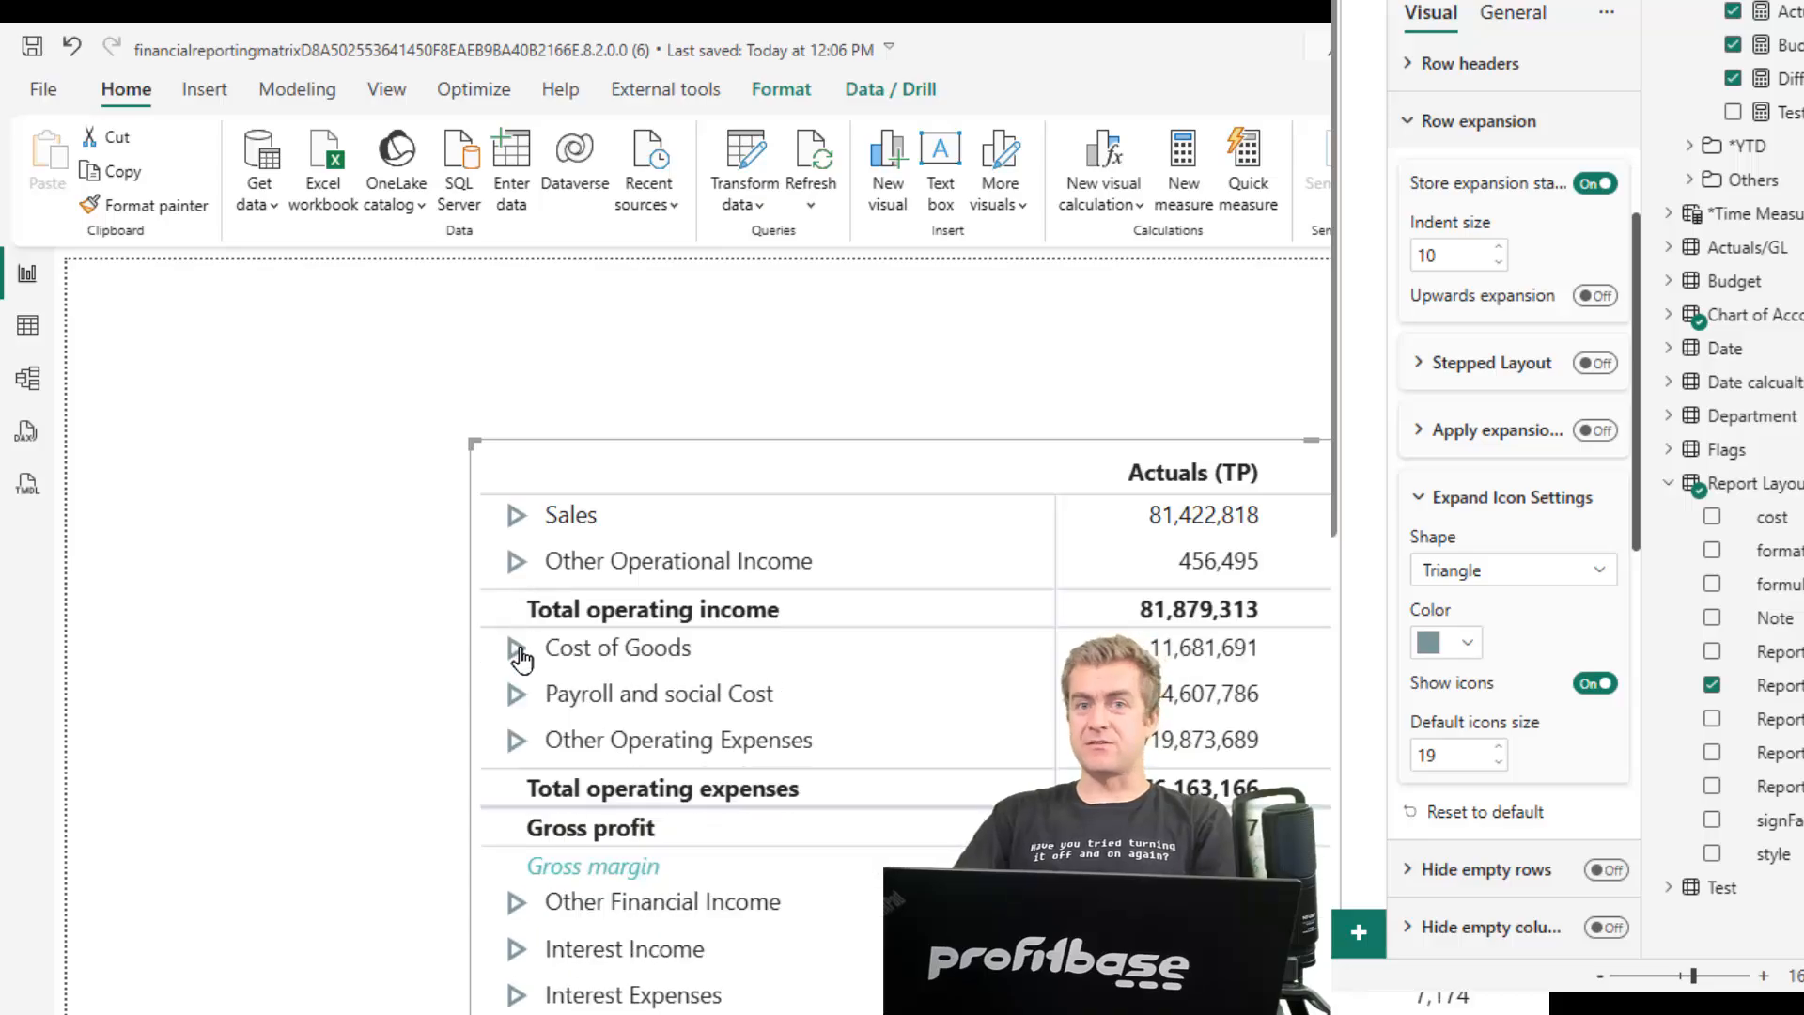
click(1419, 498)
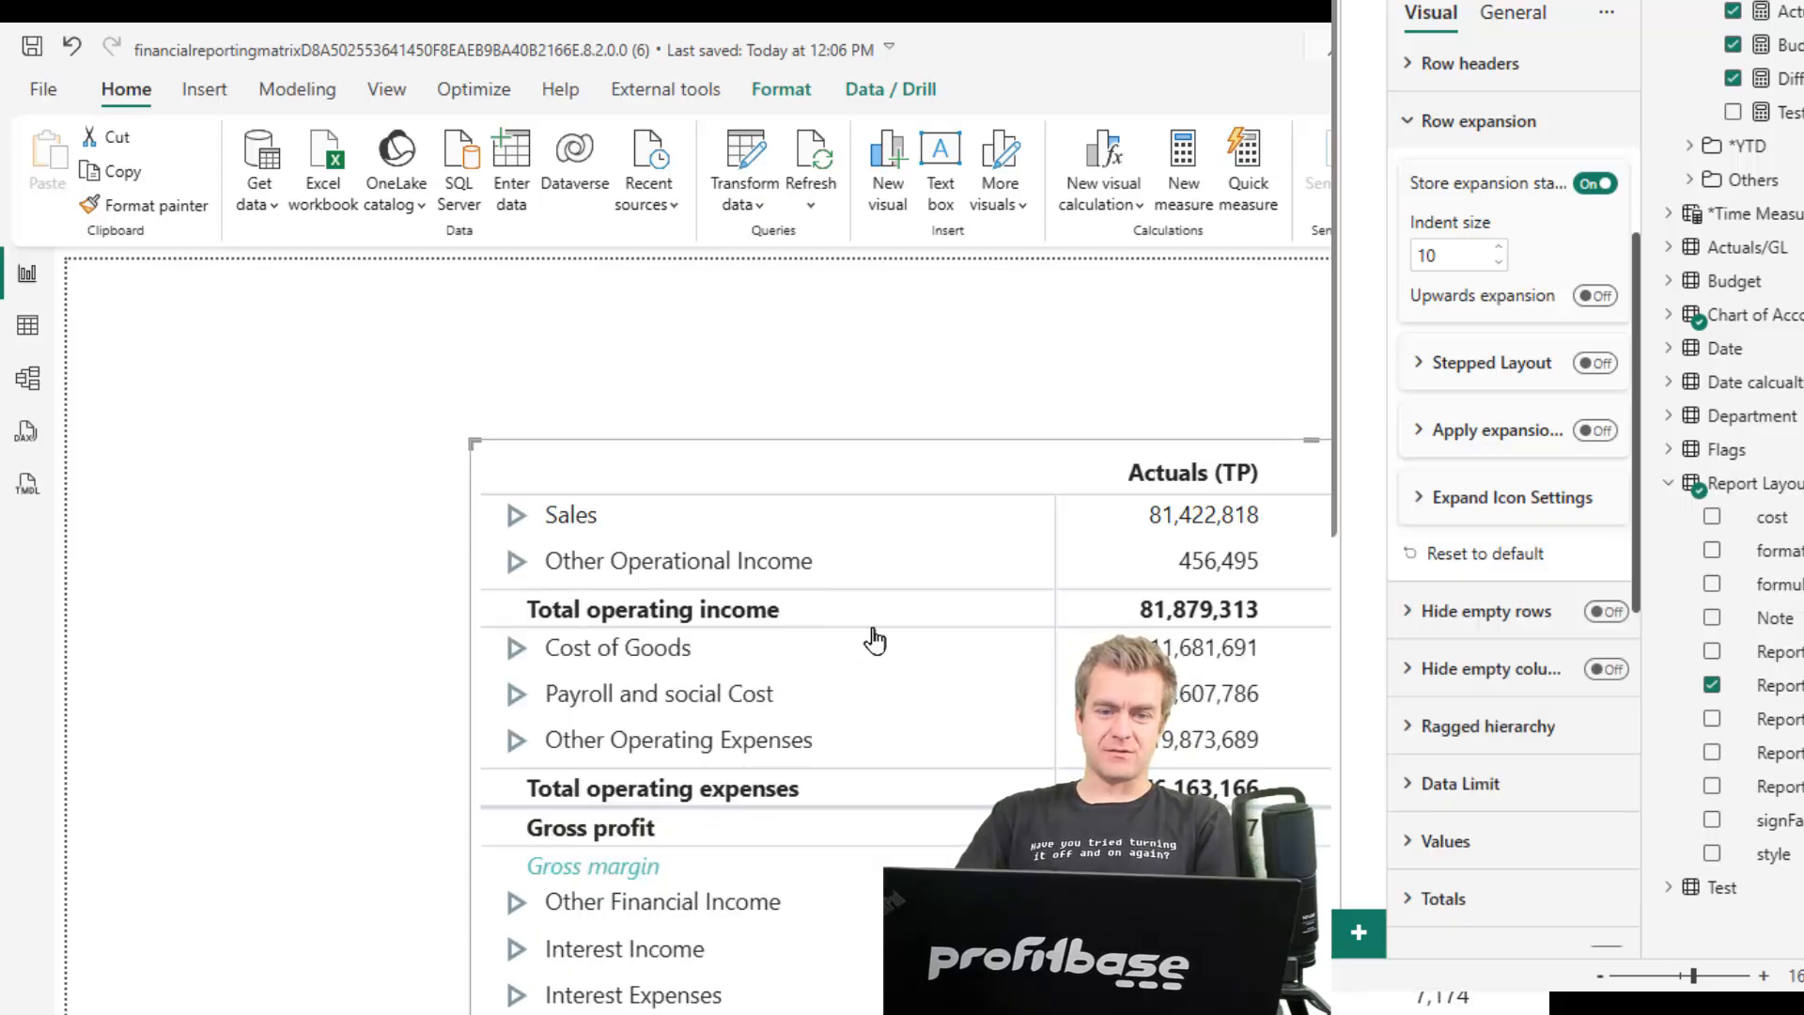
click(514, 562)
click(515, 562)
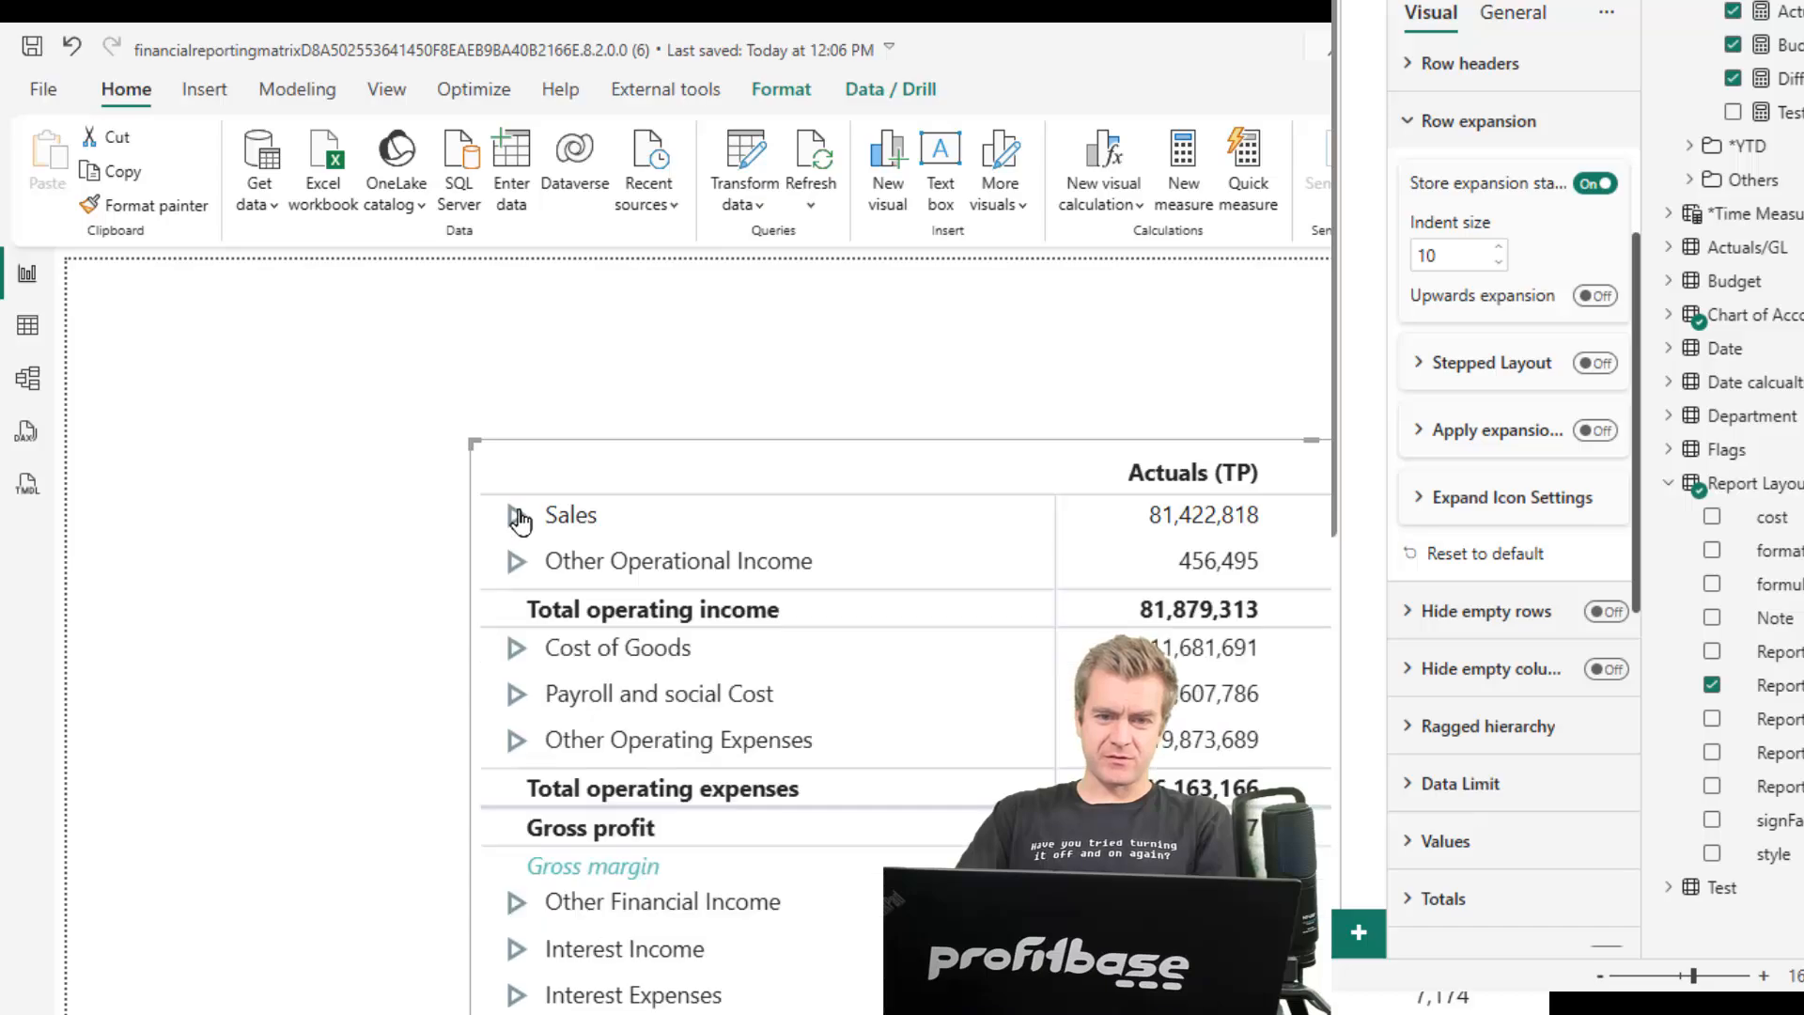
click(517, 516)
click(519, 515)
Open the matrix visual in its edit mode and expand the Sales row
click(1535, 411)
click(1490, 253)
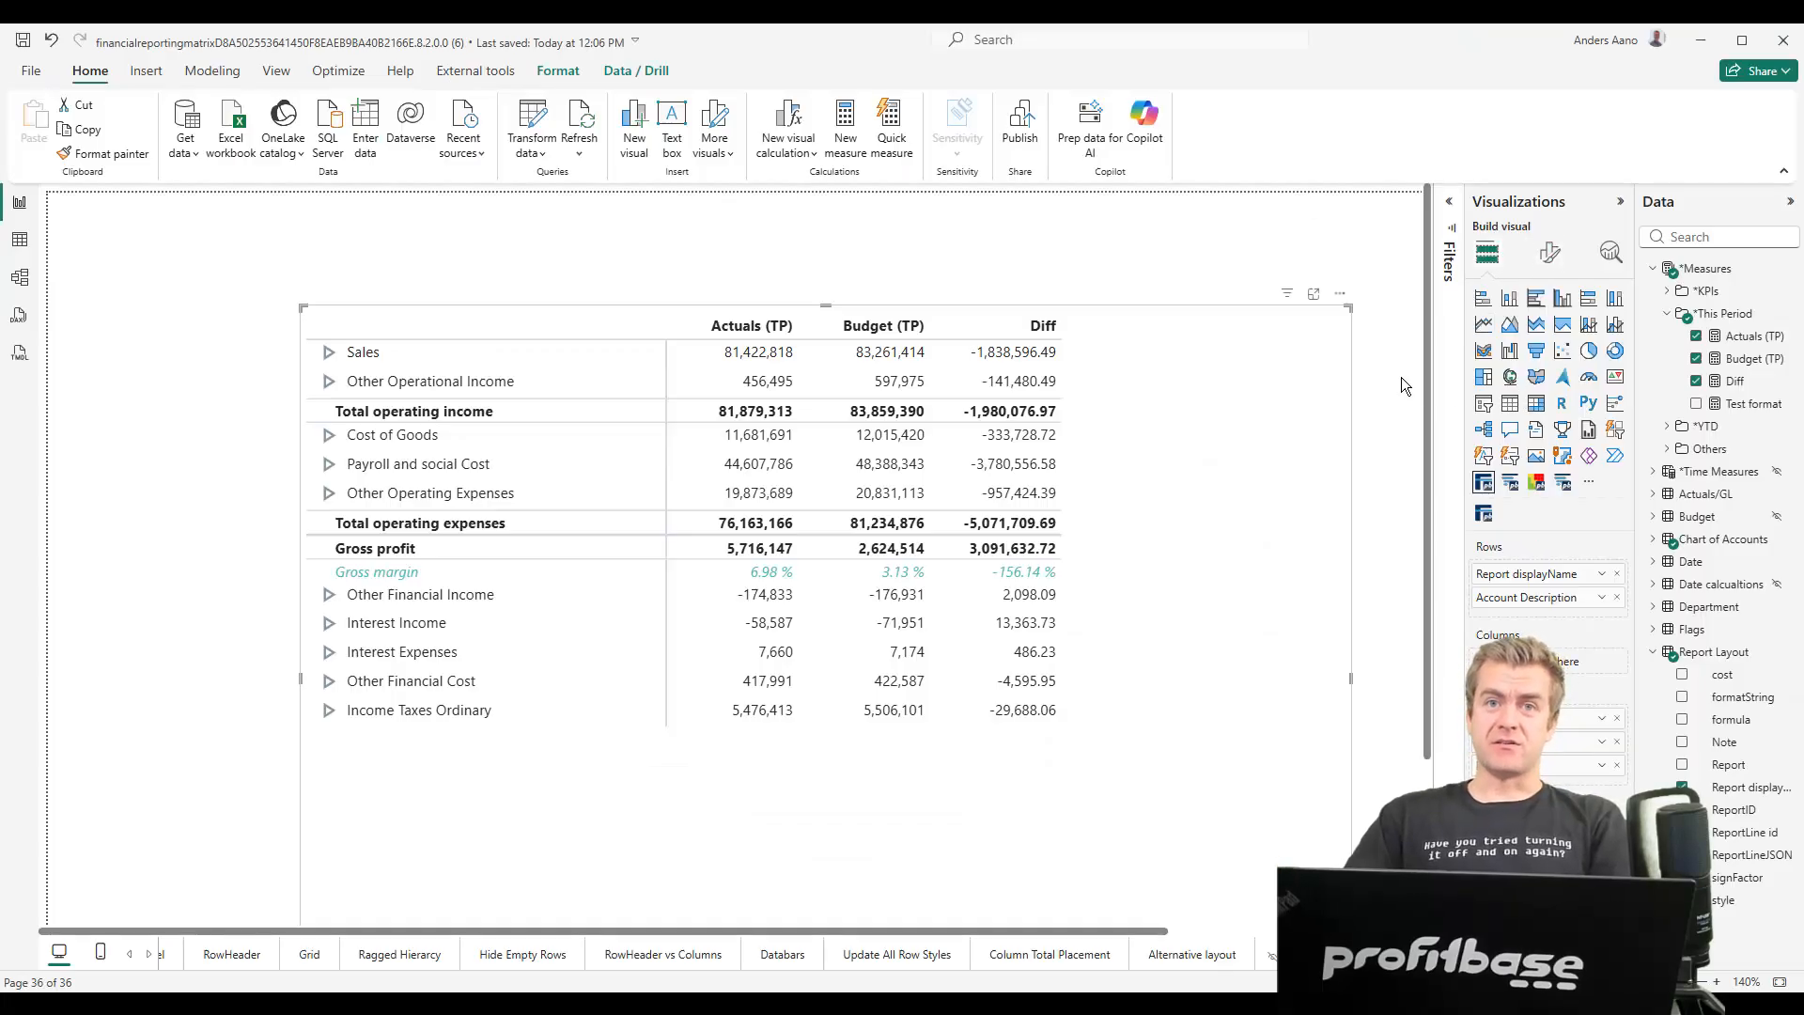
click(1340, 295)
click(1379, 320)
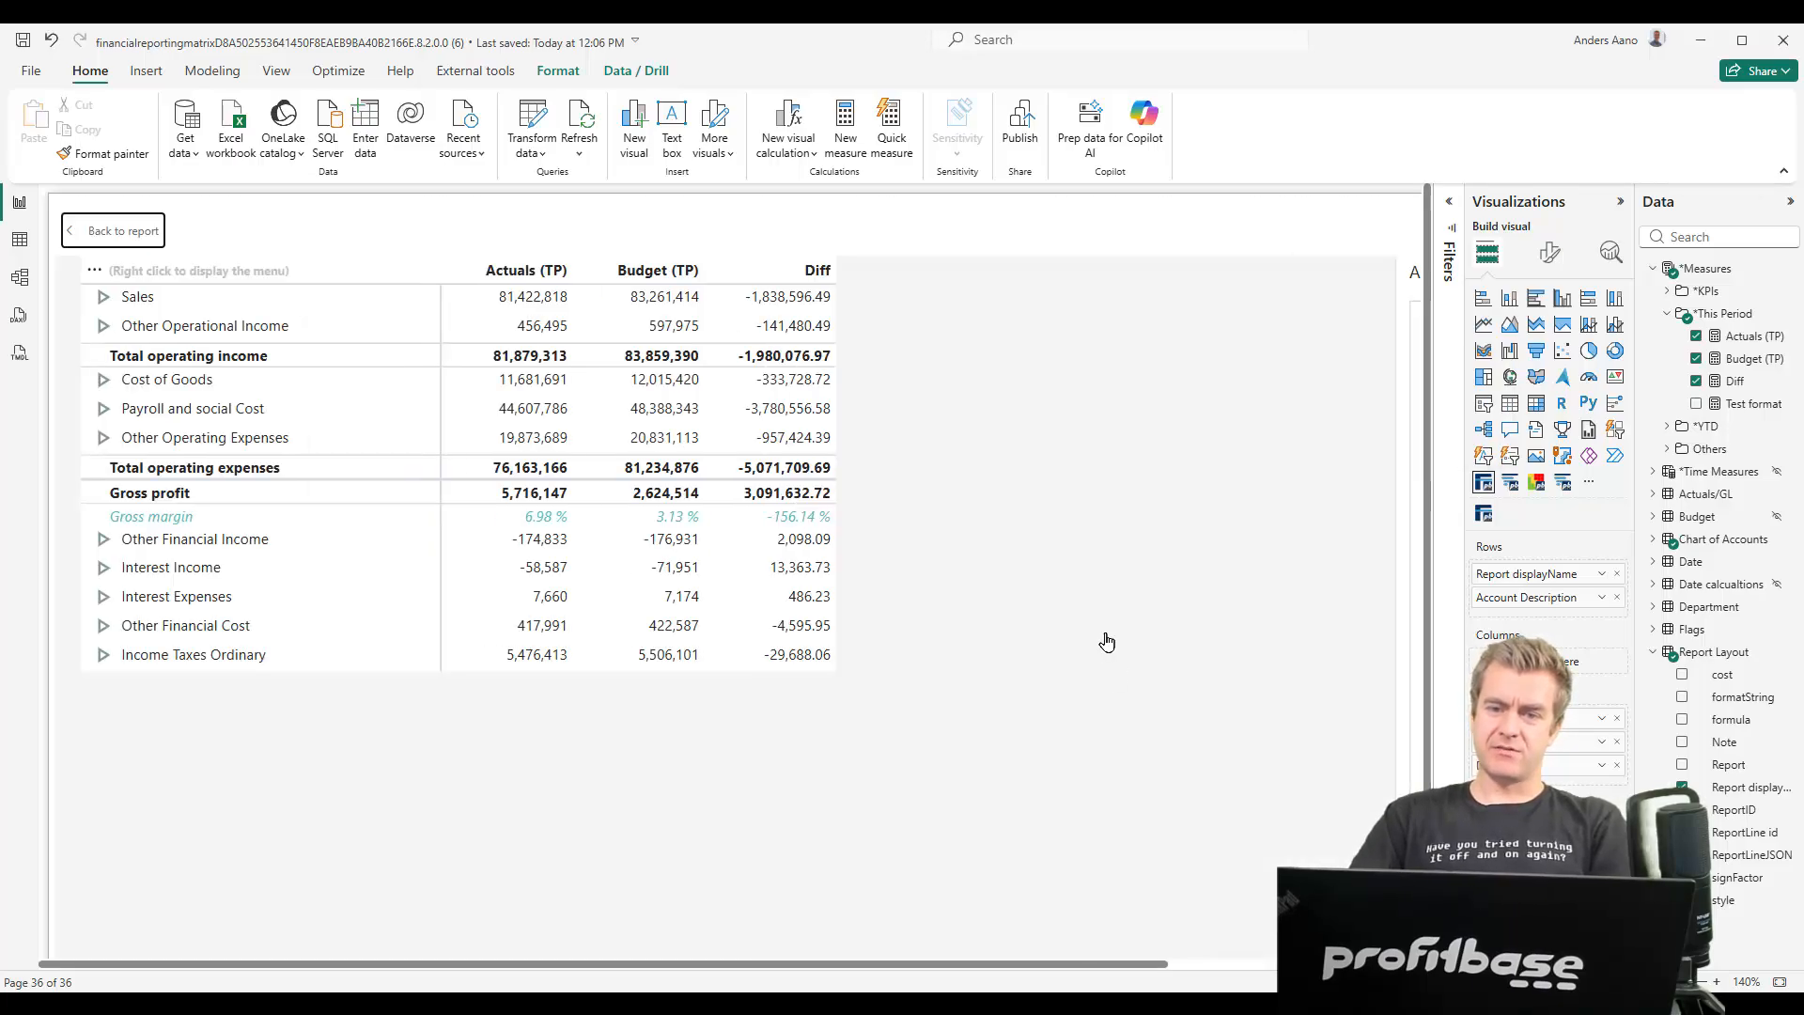
click(105, 298)
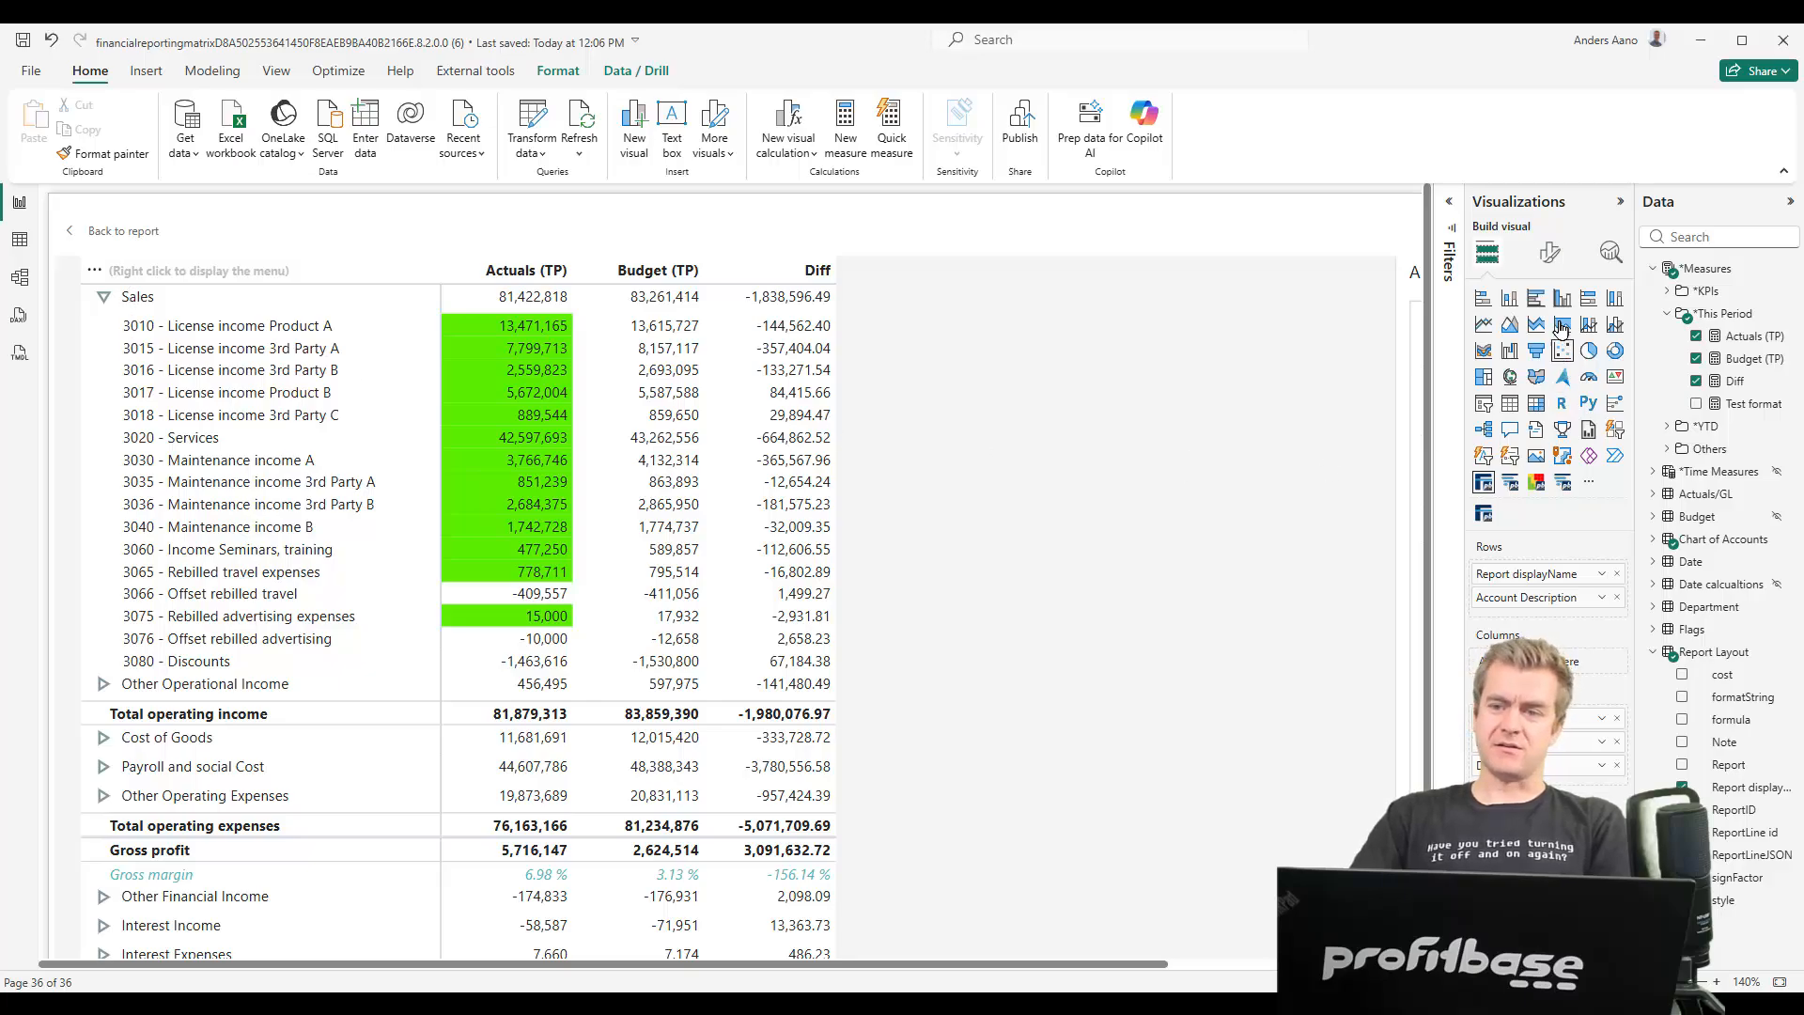
Search the visual's format settings for "inde" and try a row expansion indent size of 50
click(1549, 252)
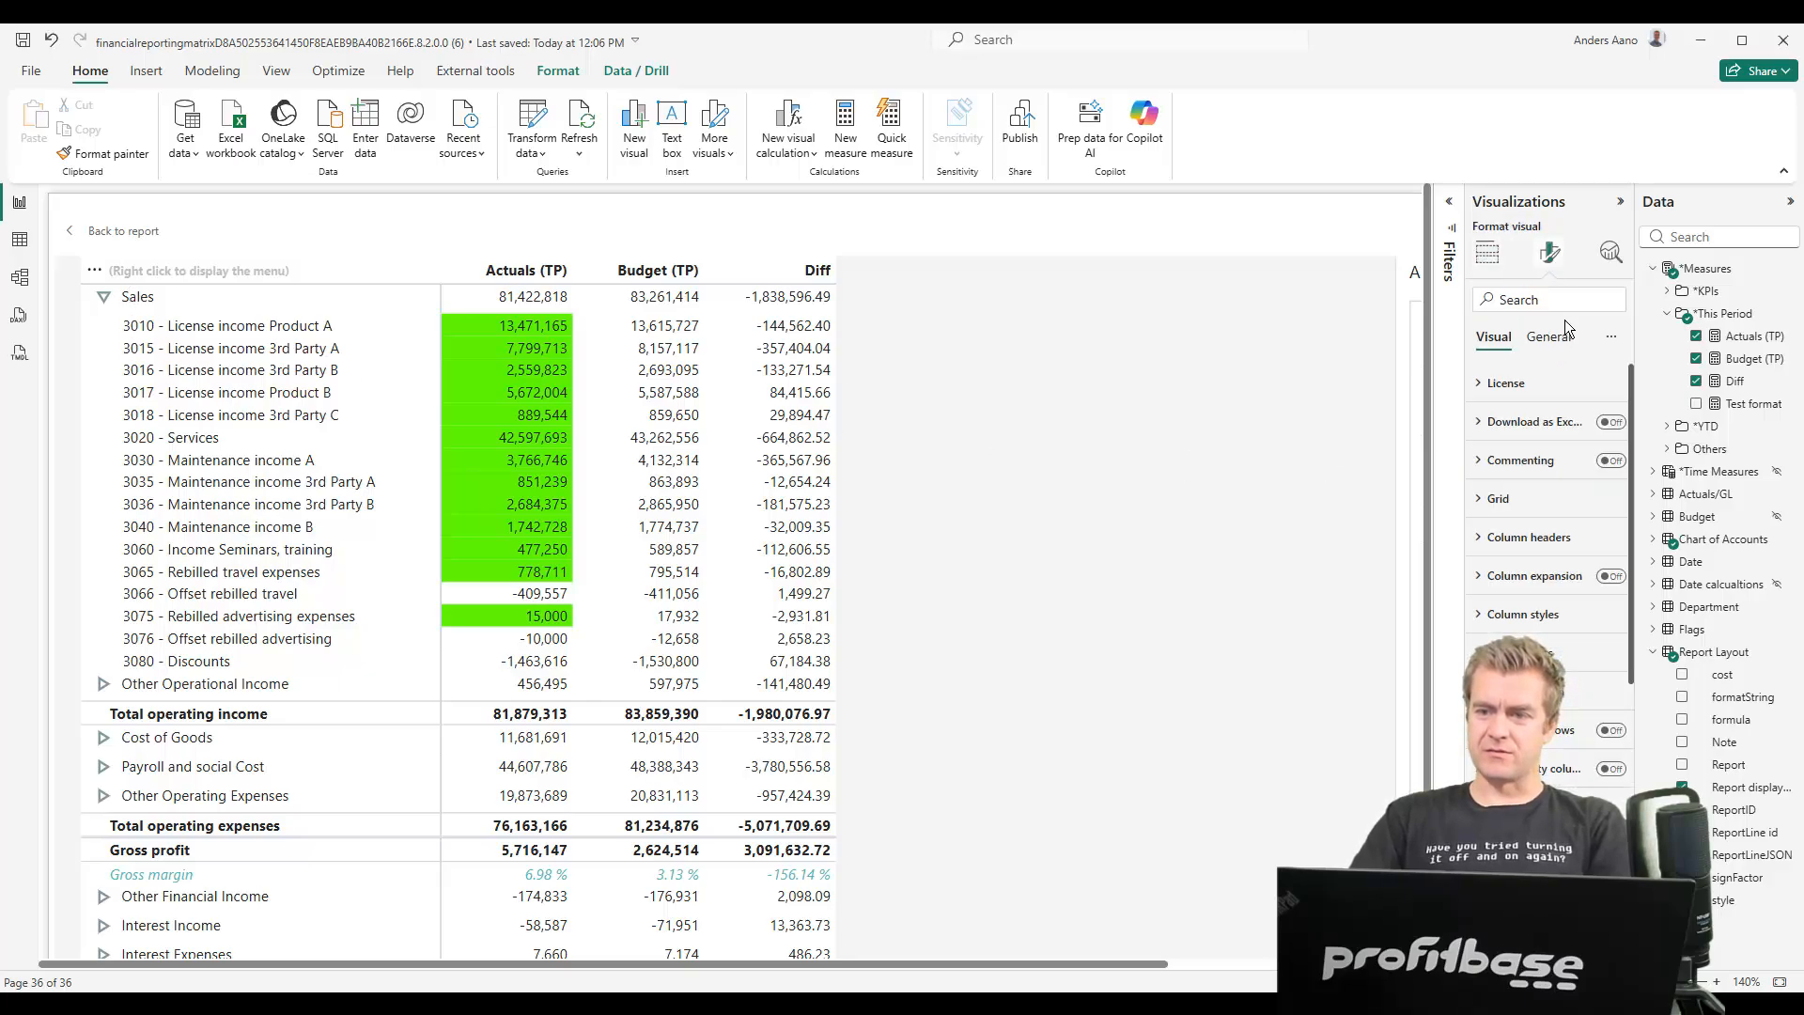
text(i)
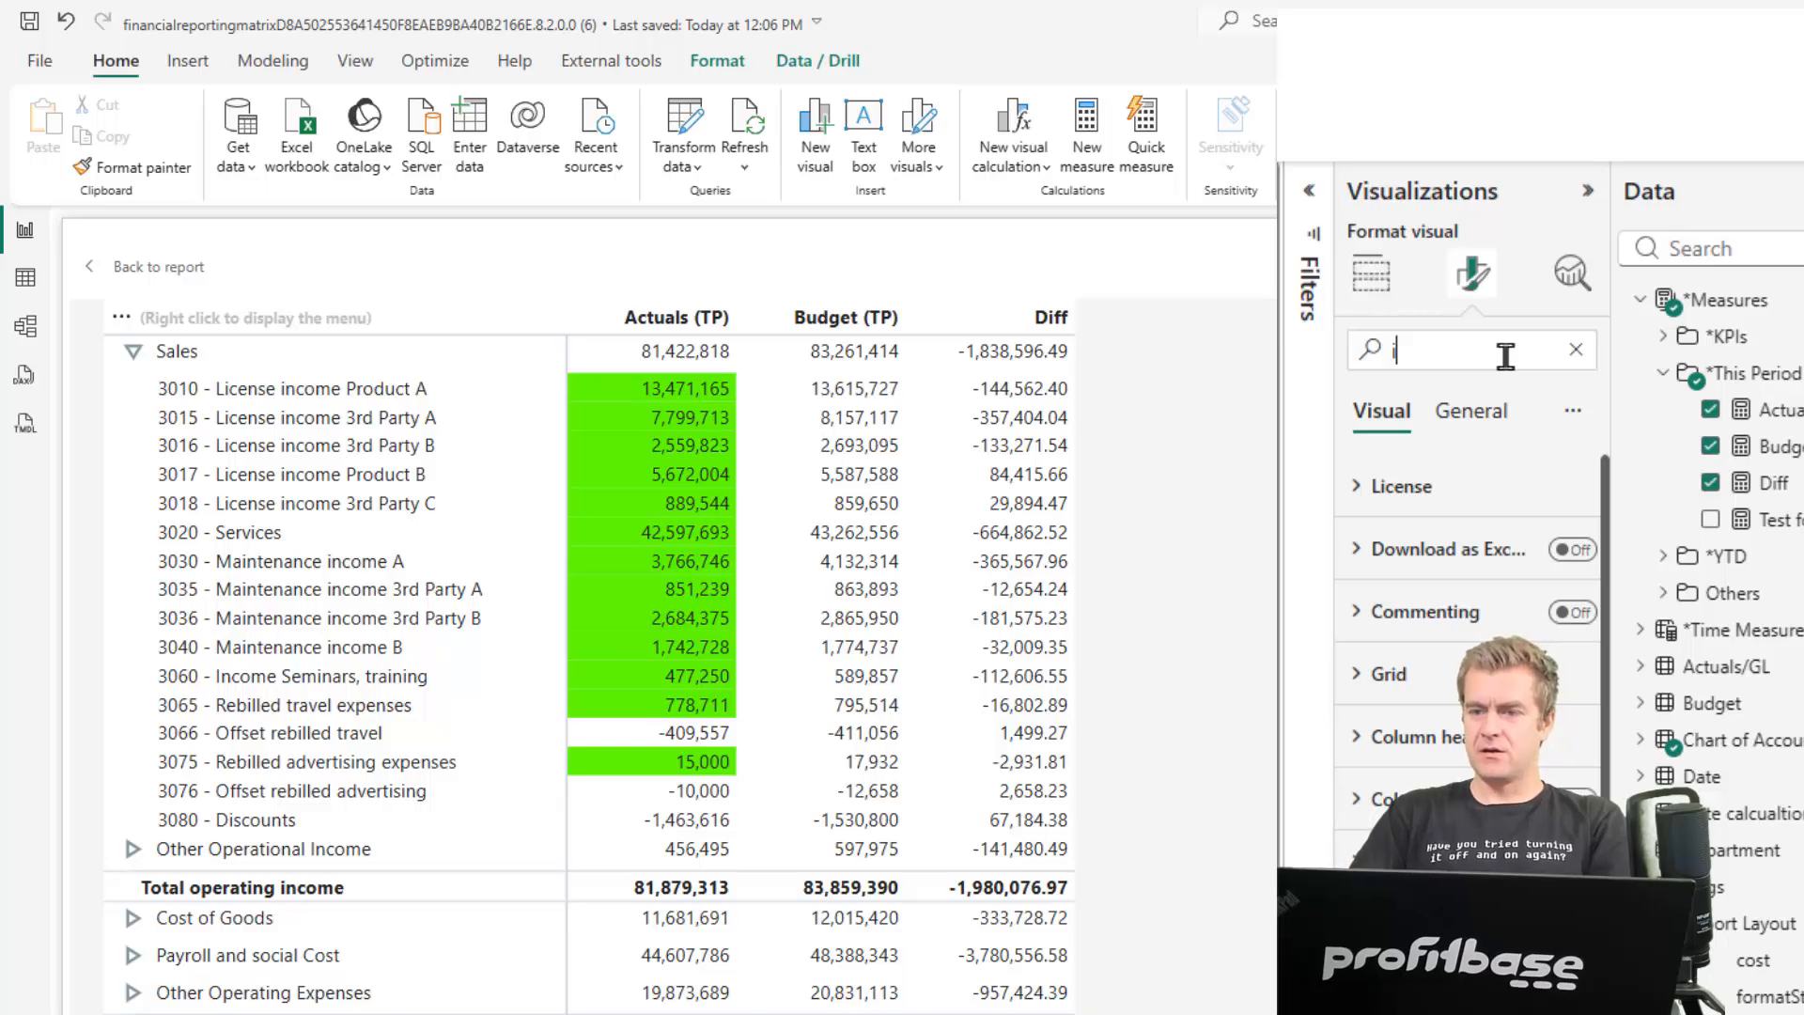
text(nde)
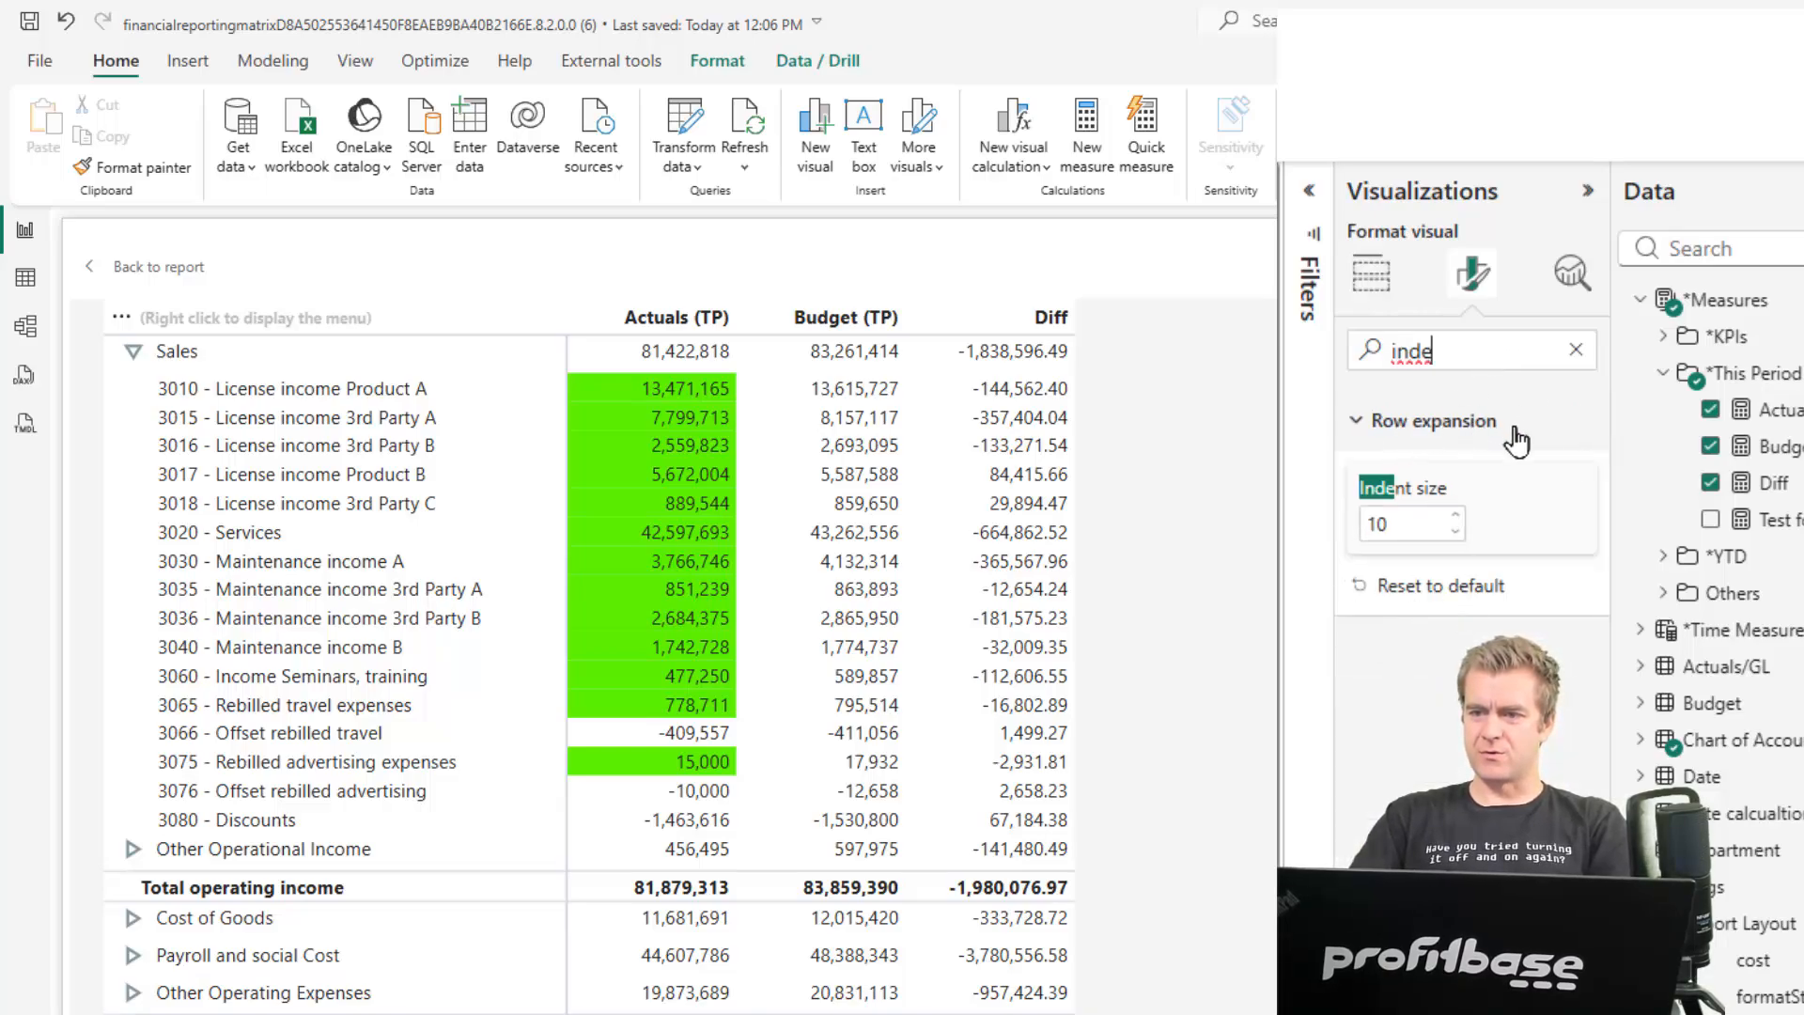
double_click(1420, 524)
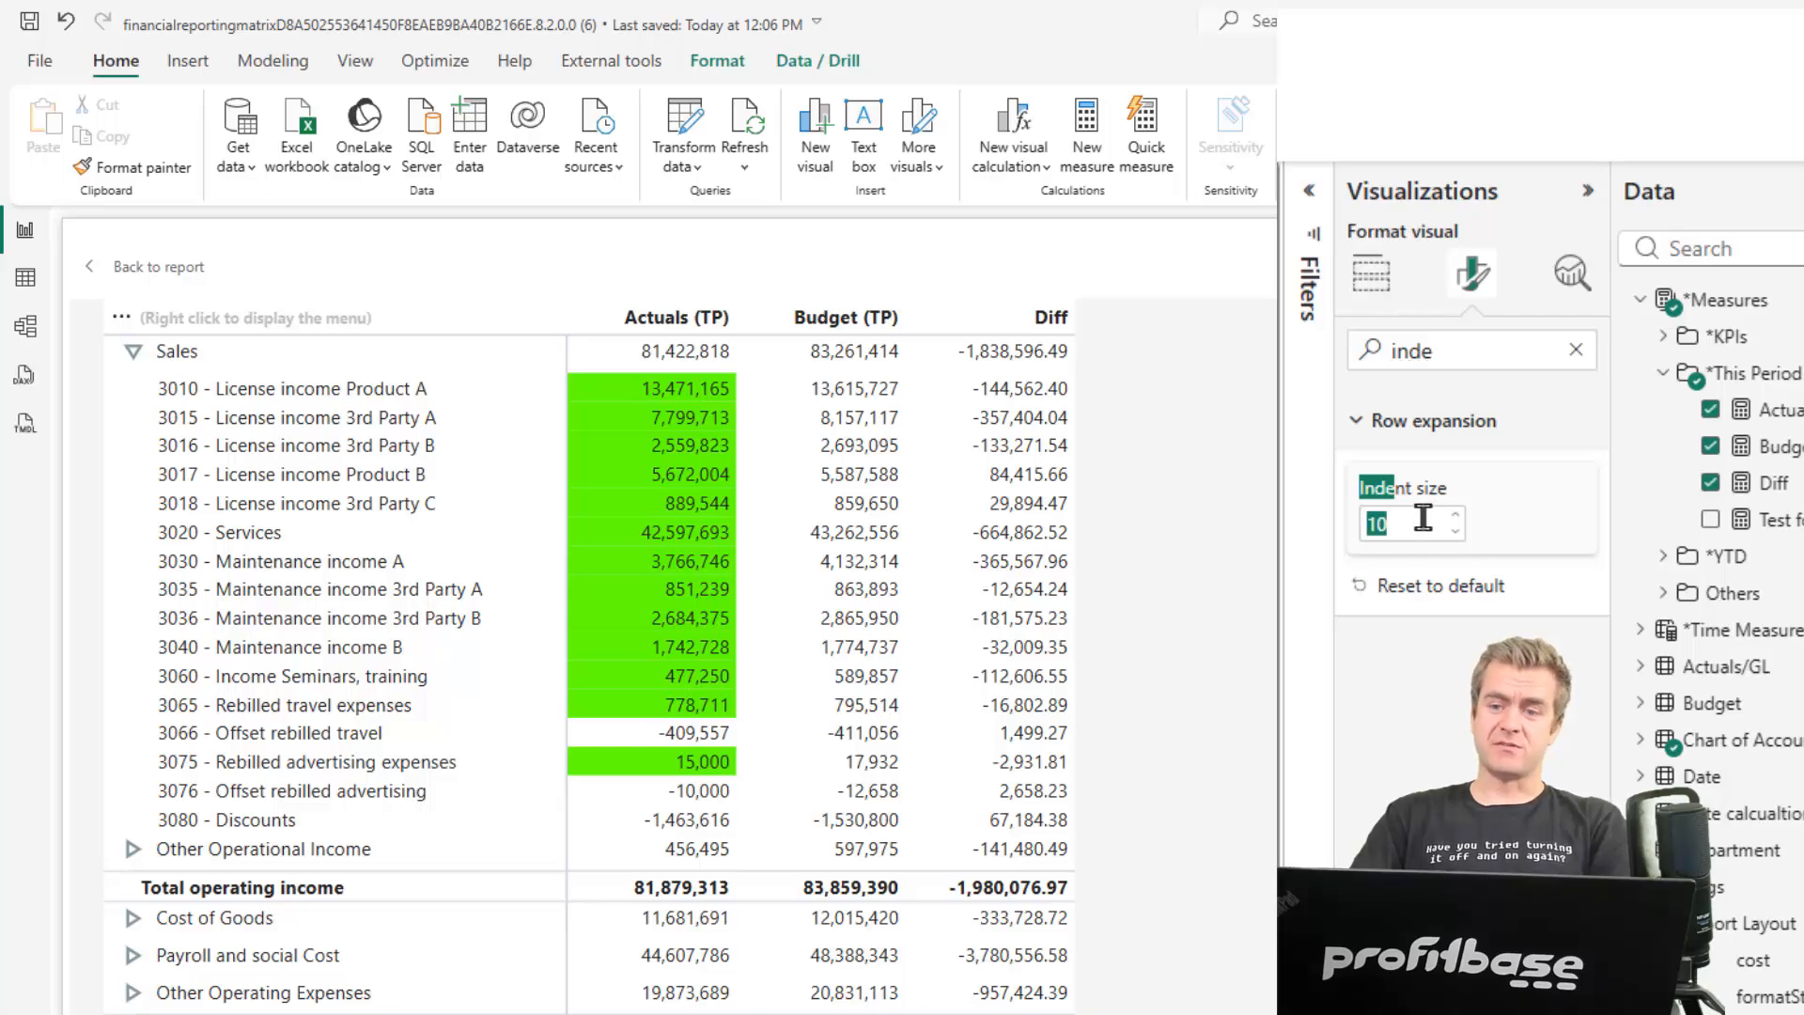
text(50)
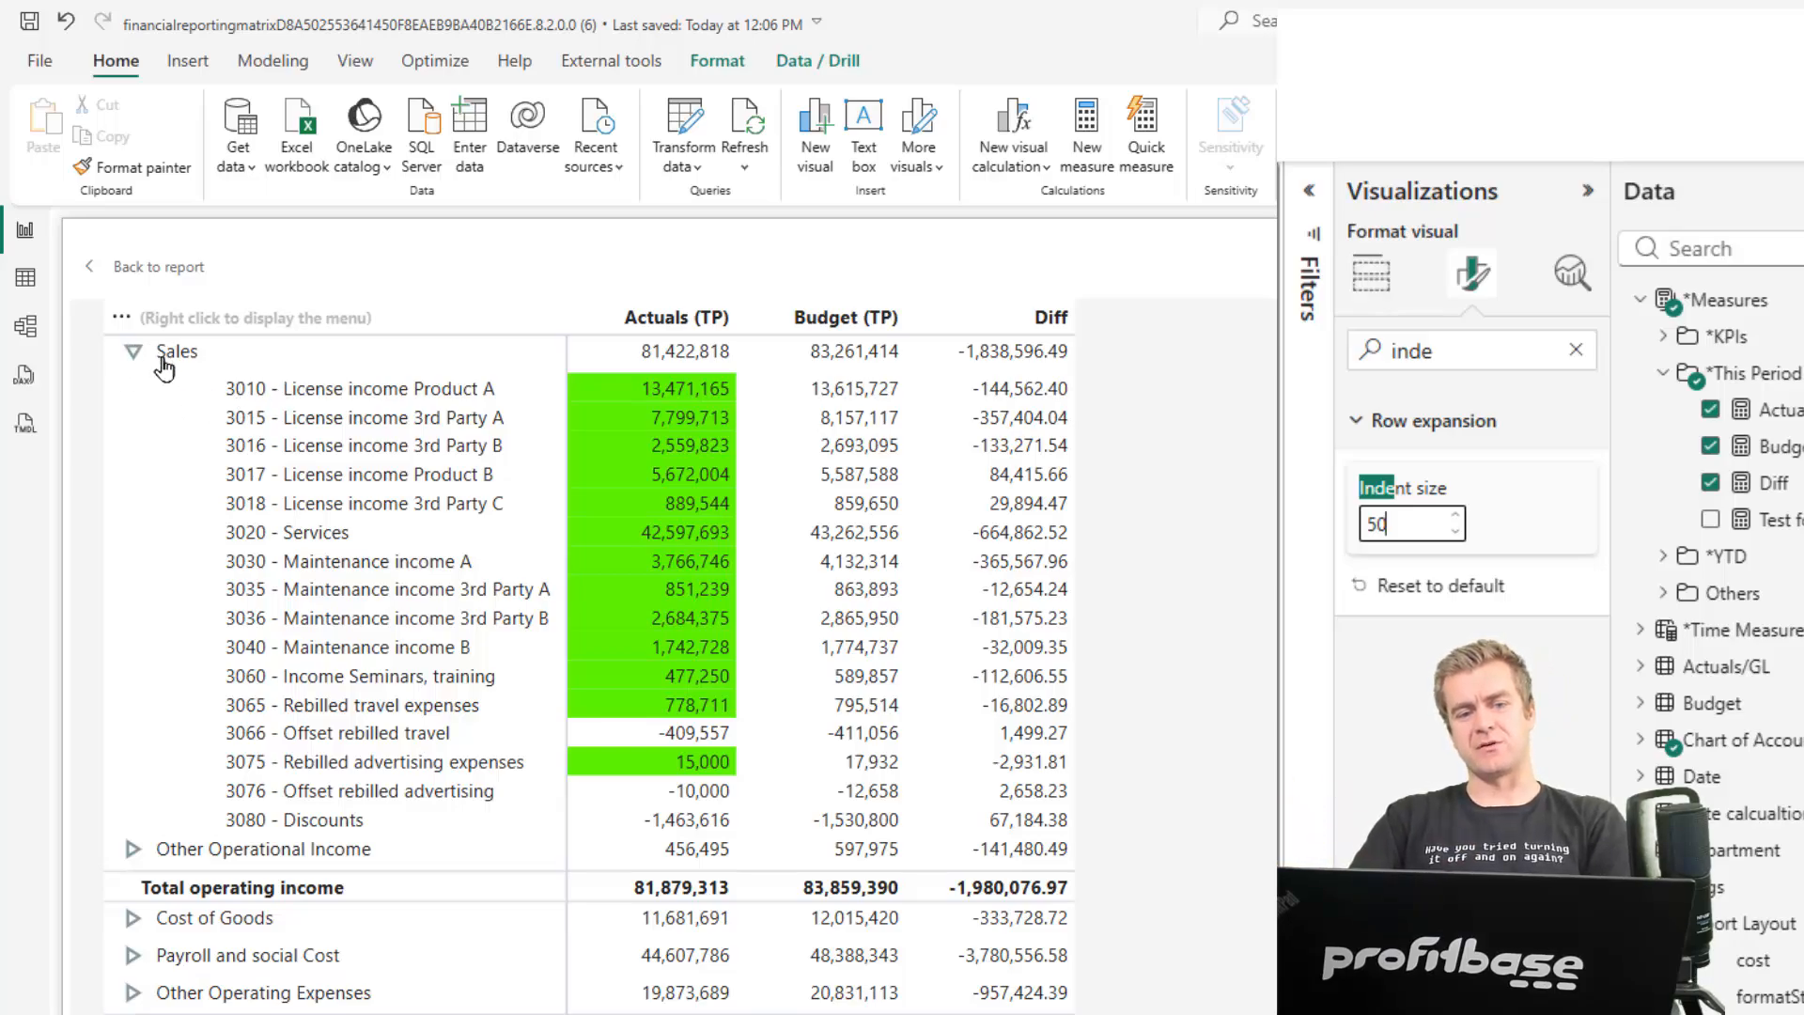
Set the row expansion indent size to 10 and collapse the Sales row
double_click(1426, 523)
text(10)
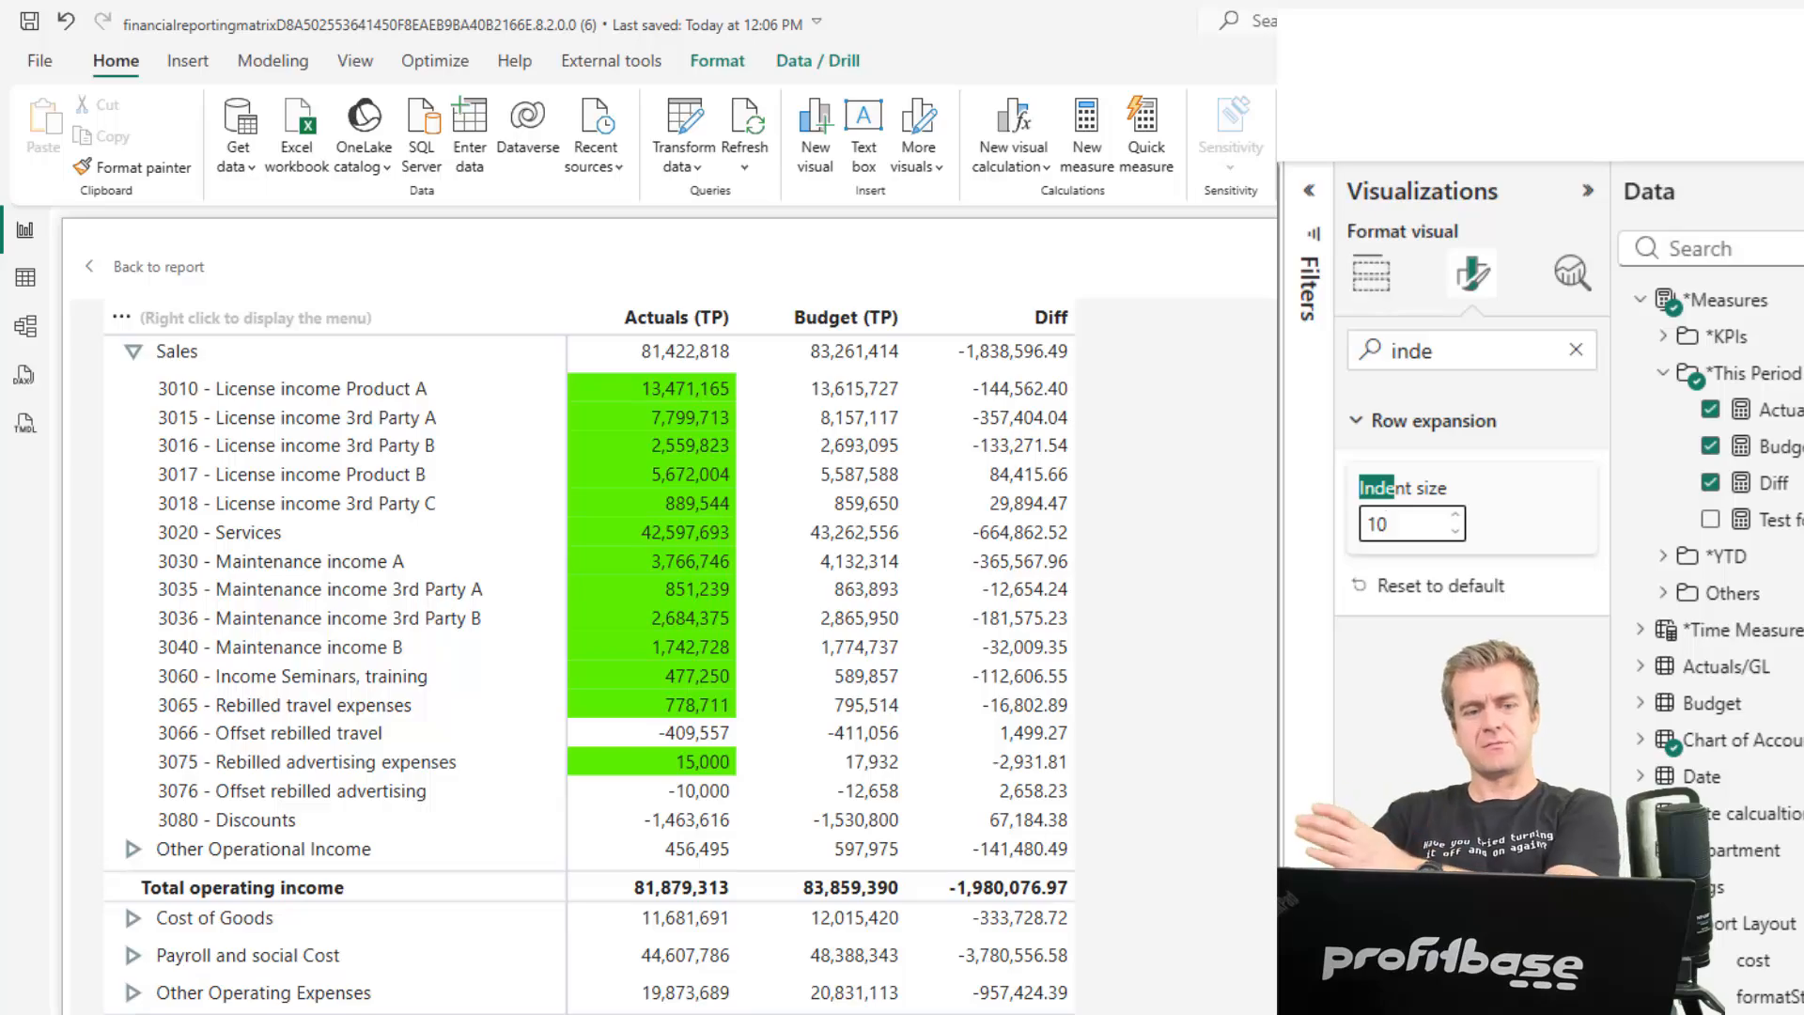
click(133, 352)
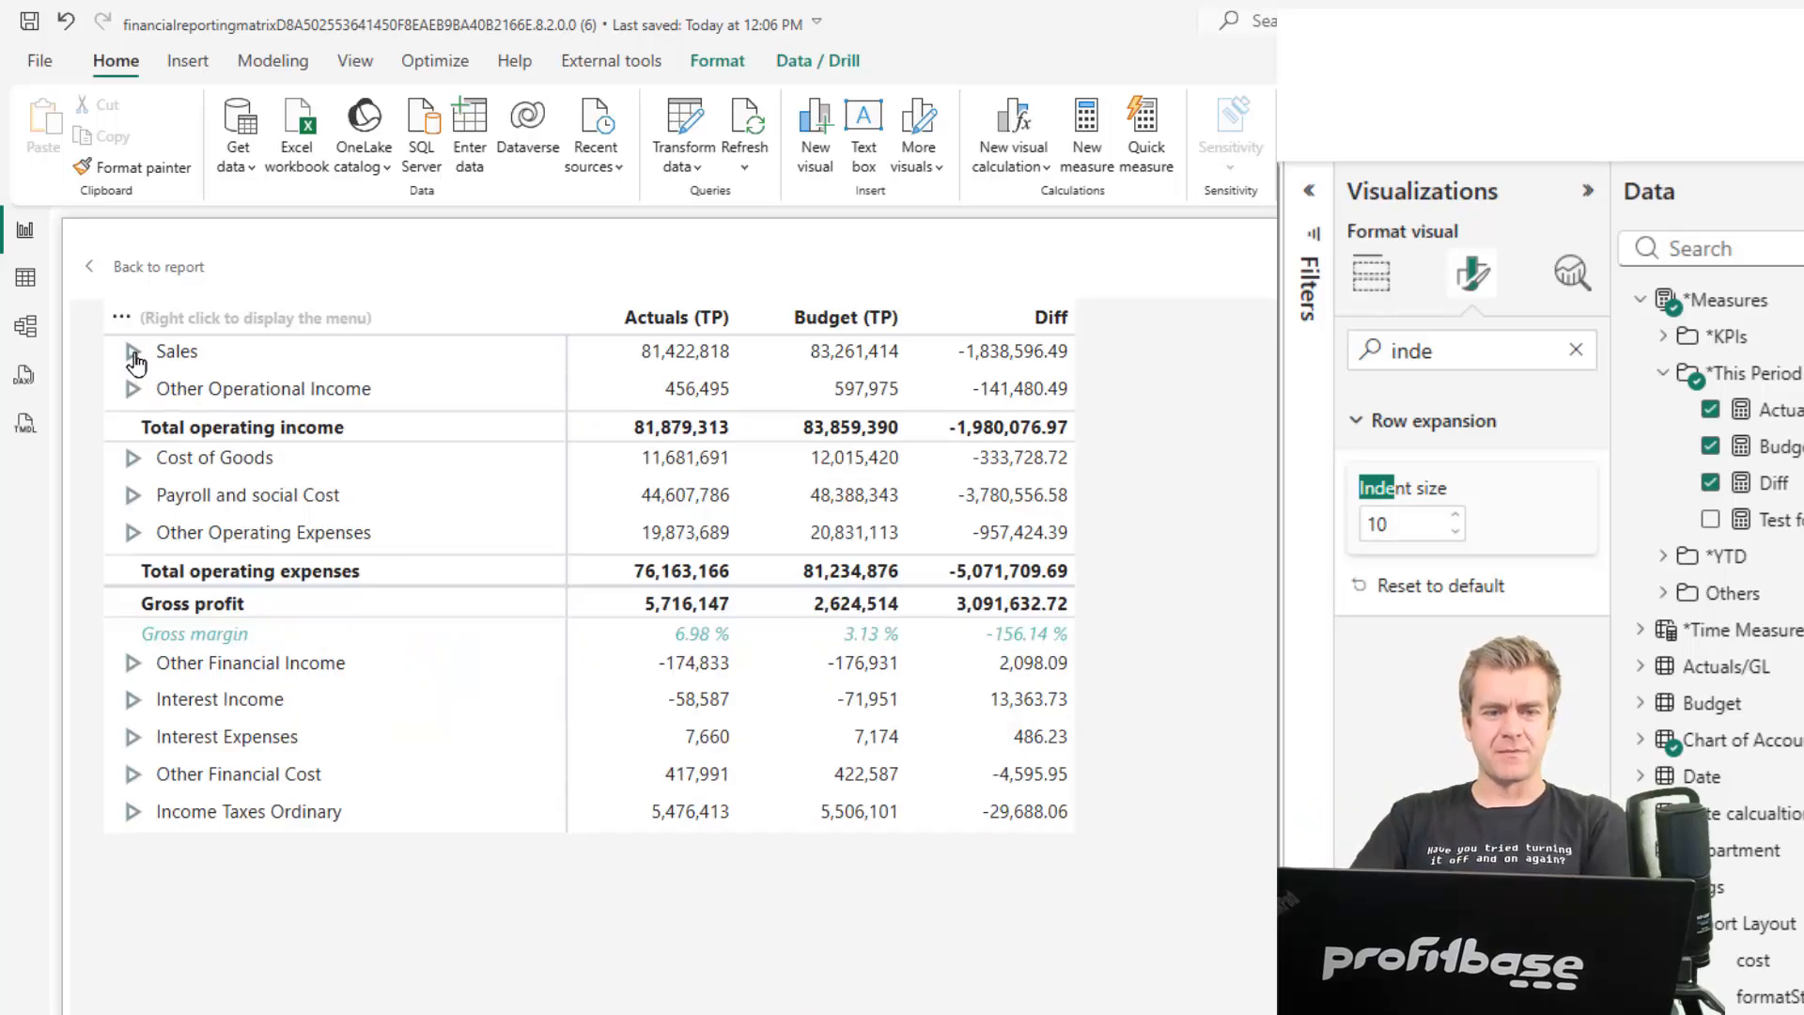
click(132, 354)
click(133, 354)
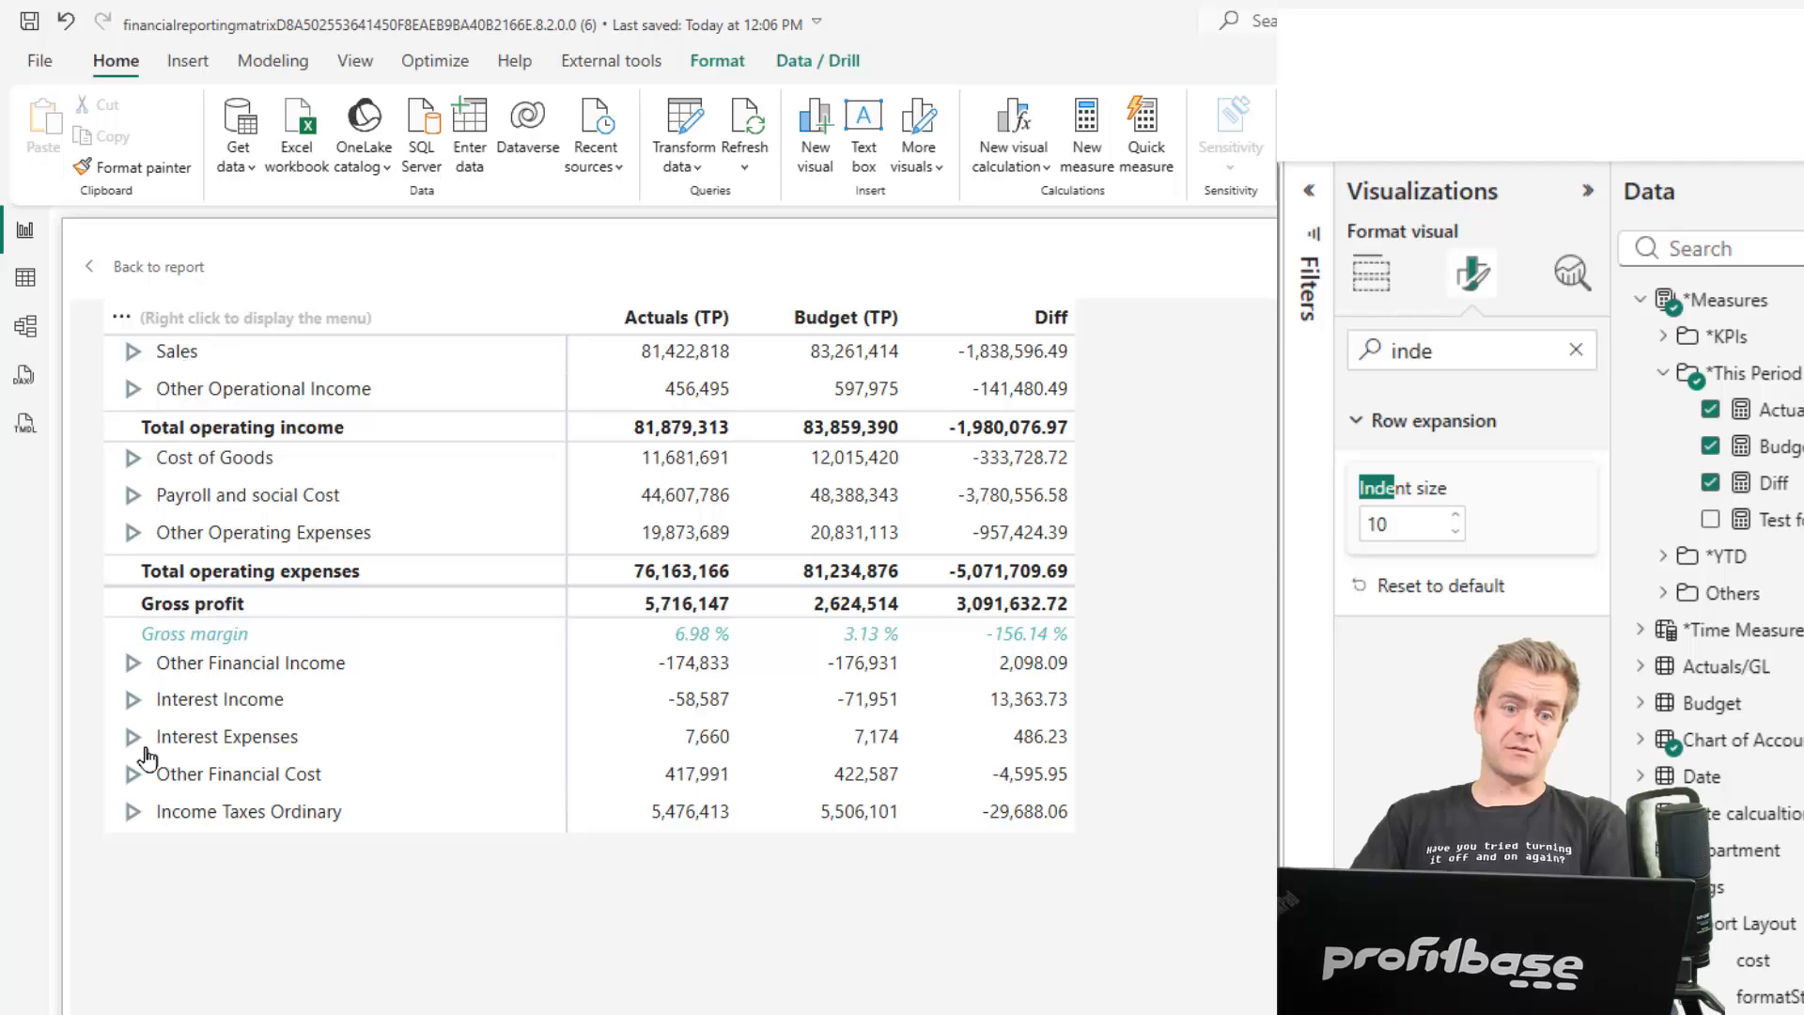
Set the individual indent size of the Cost of Goods row to 50 px, trying 20 px first
right_click(177, 470)
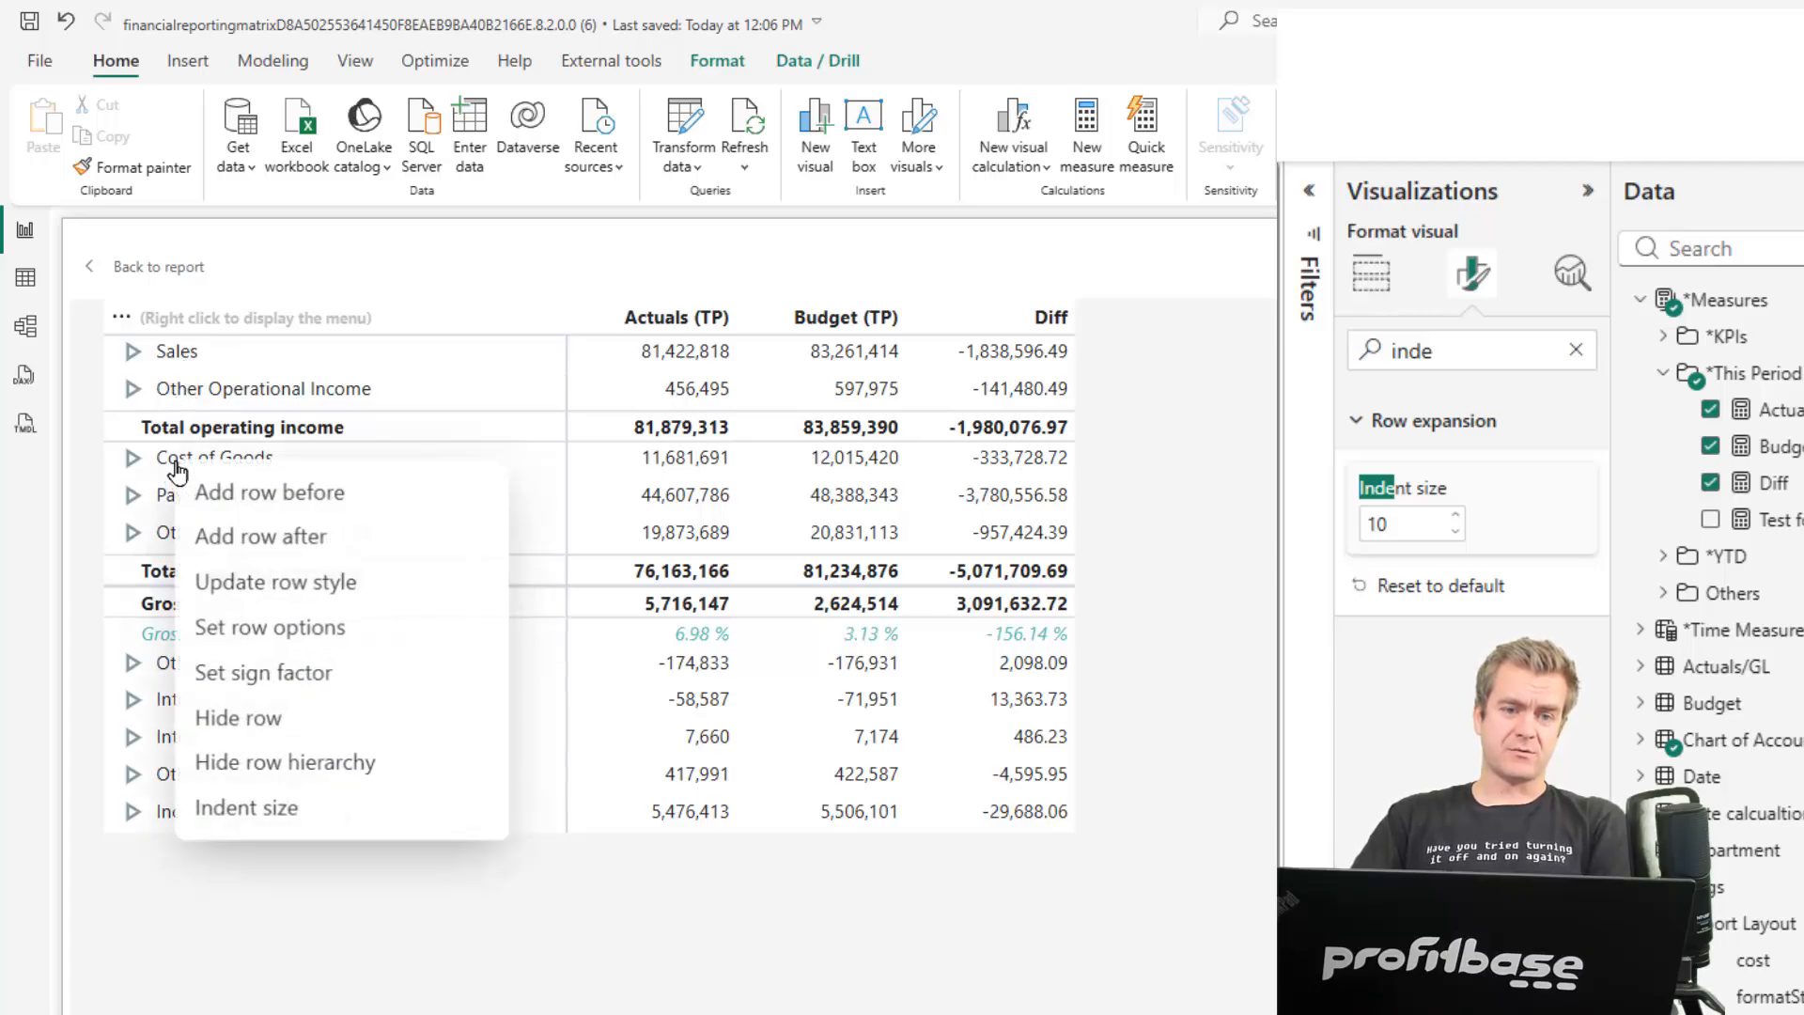
click(317, 820)
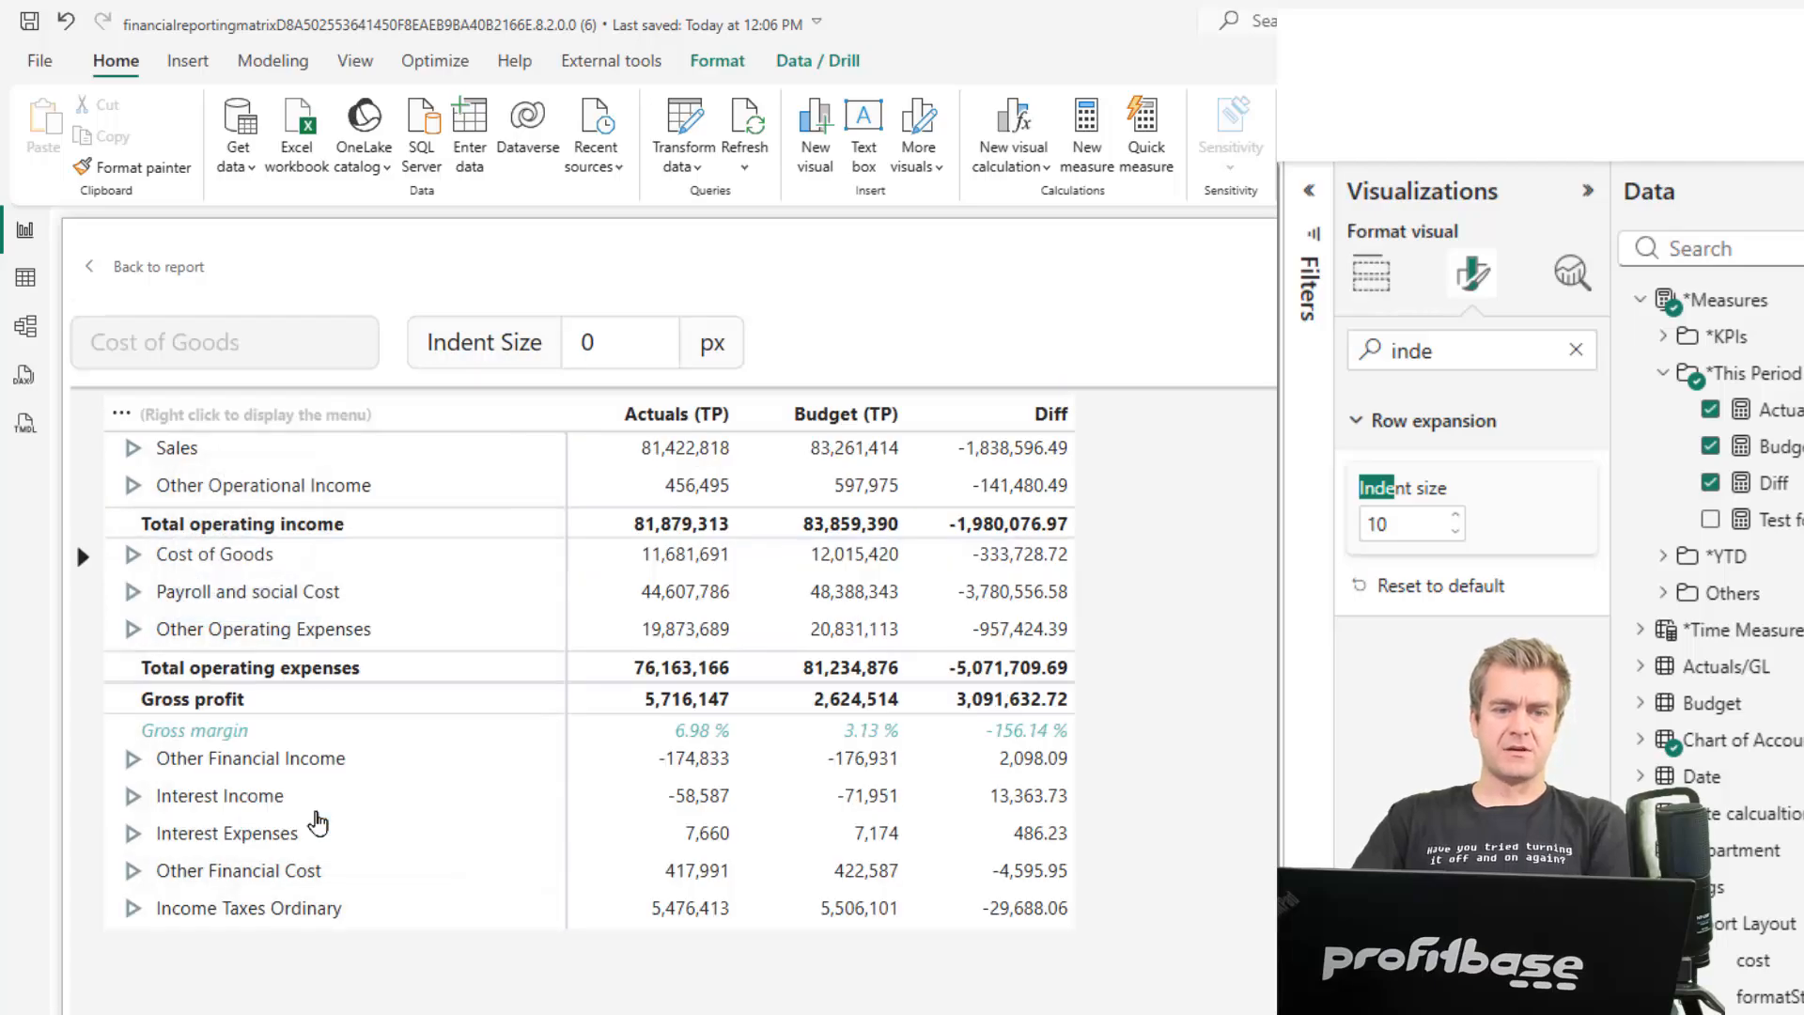
click(639, 338)
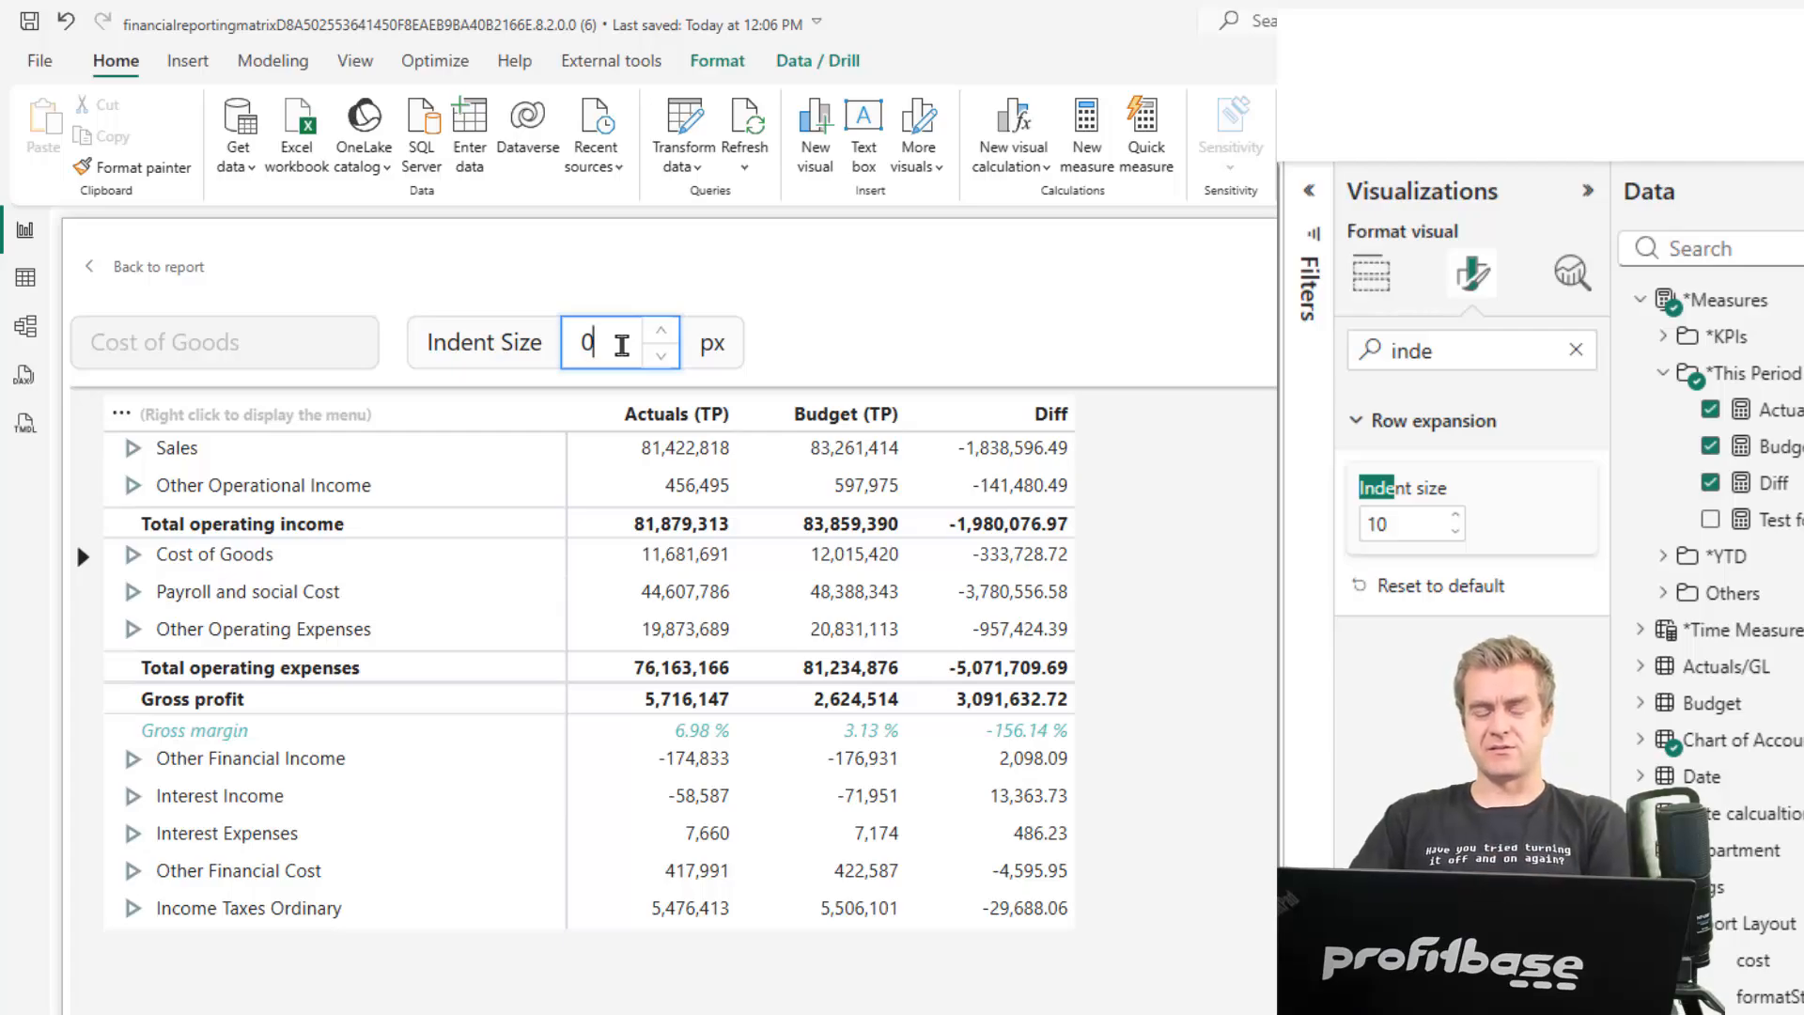
drag(580, 338, 605, 347)
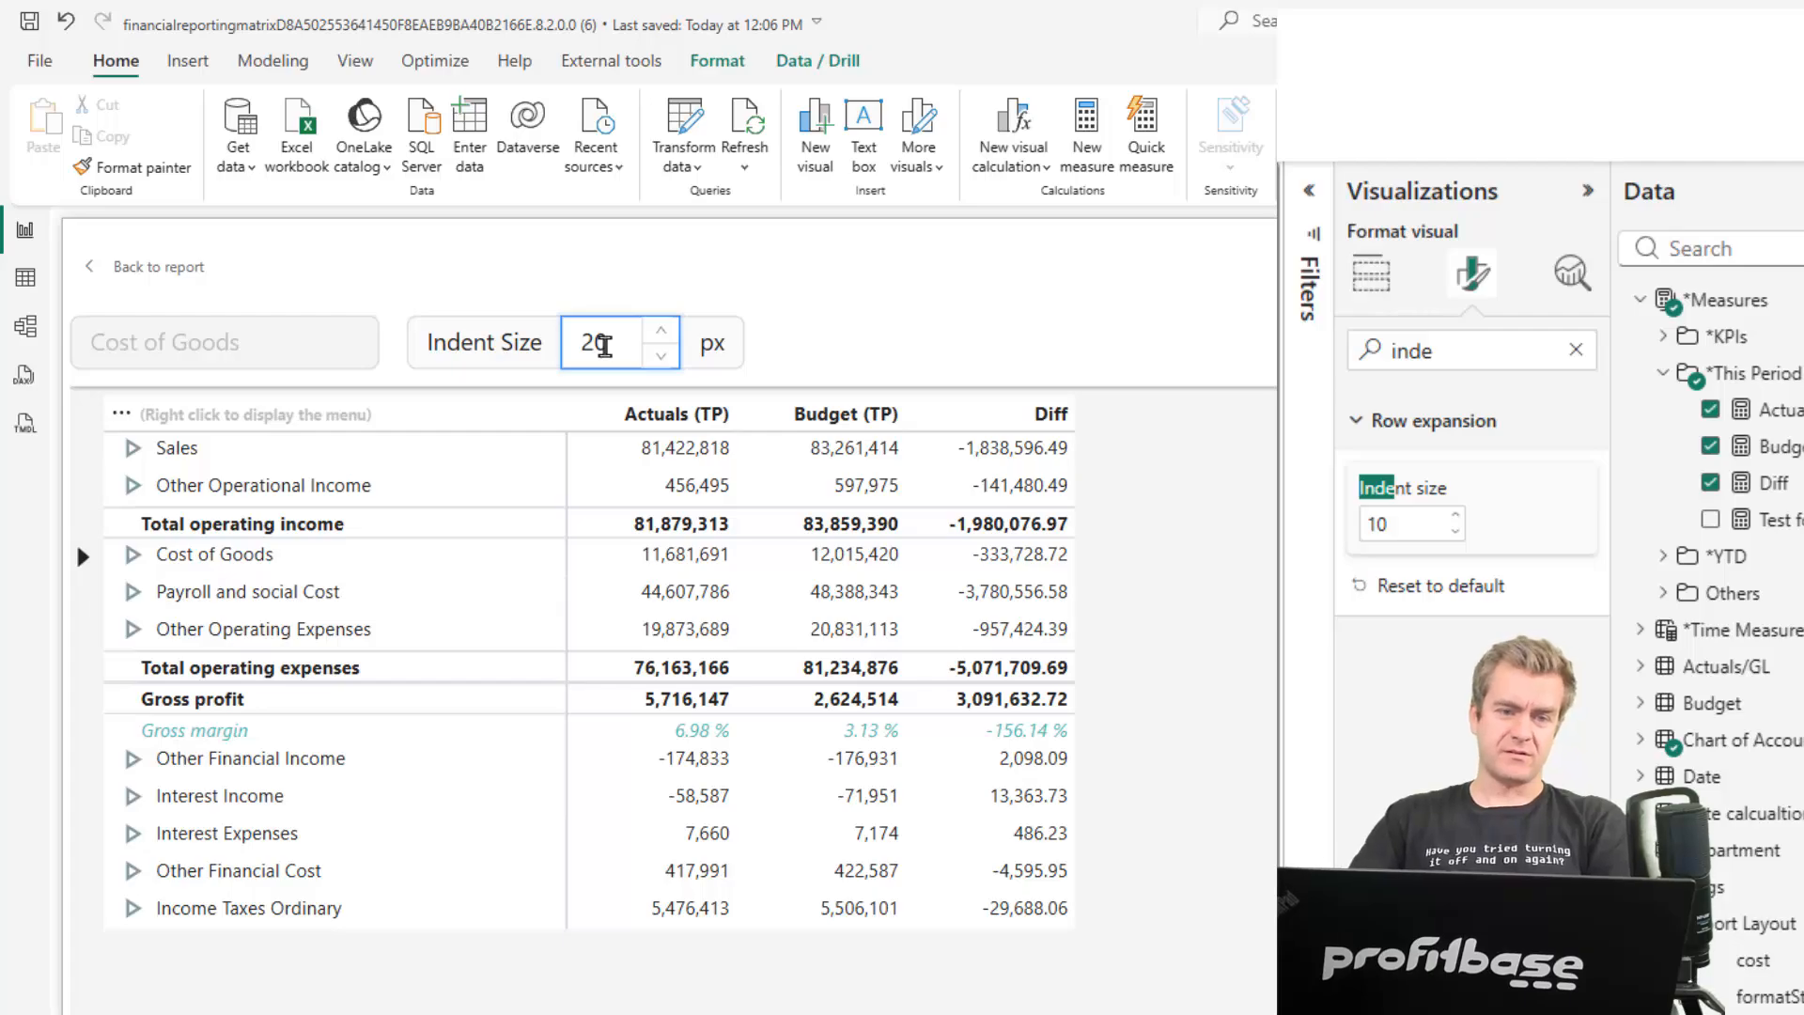
drag(602, 341, 560, 355)
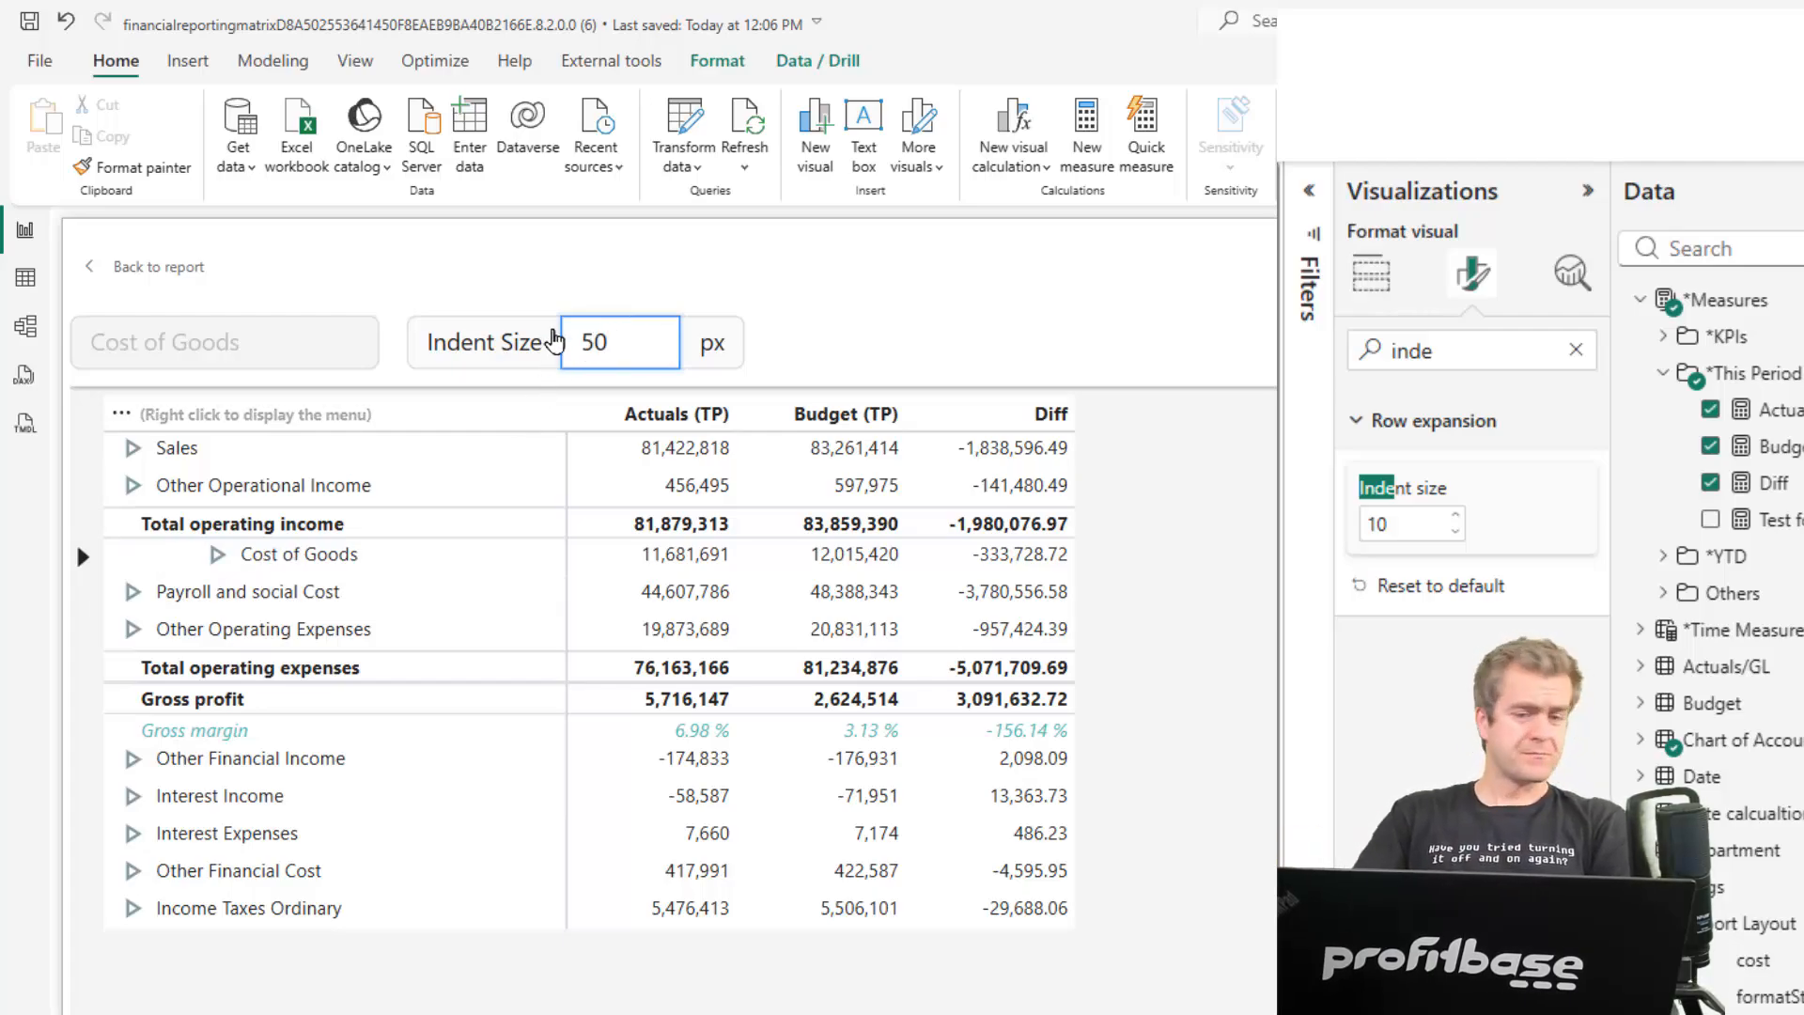
Expand and collapse Cost of Goods to compare its indent with its child accounts
click(218, 554)
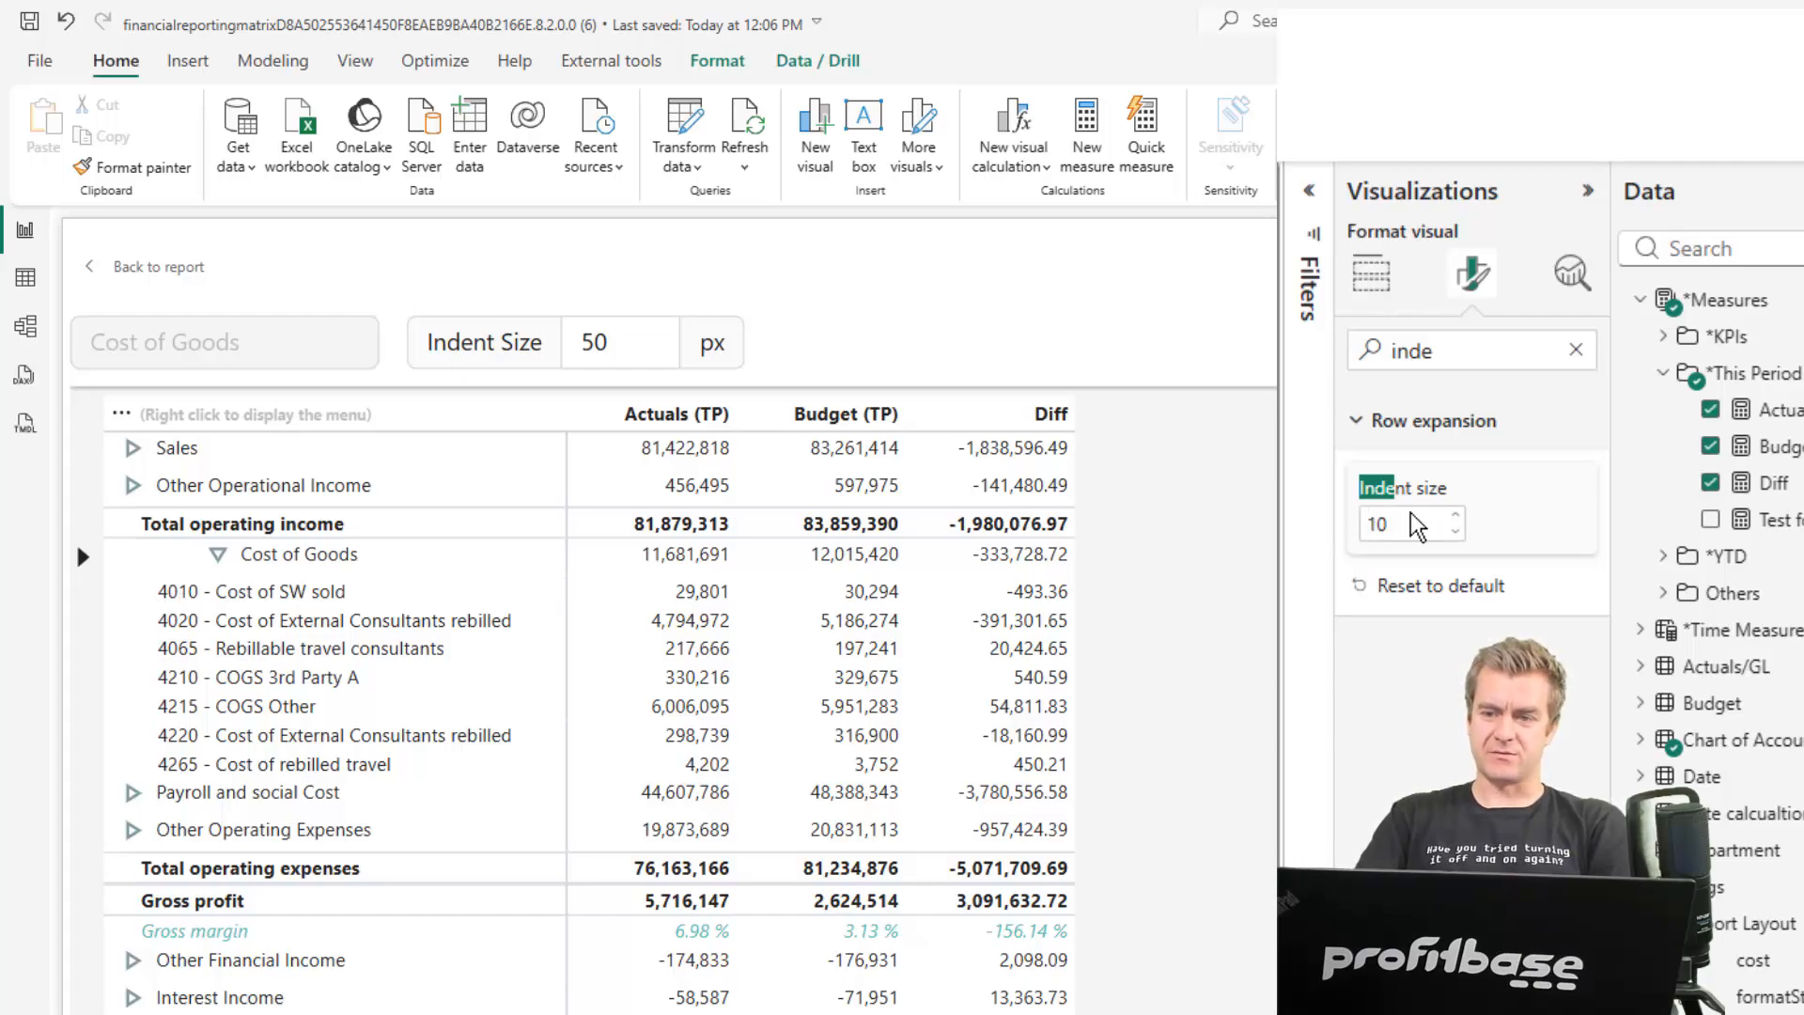
click(217, 555)
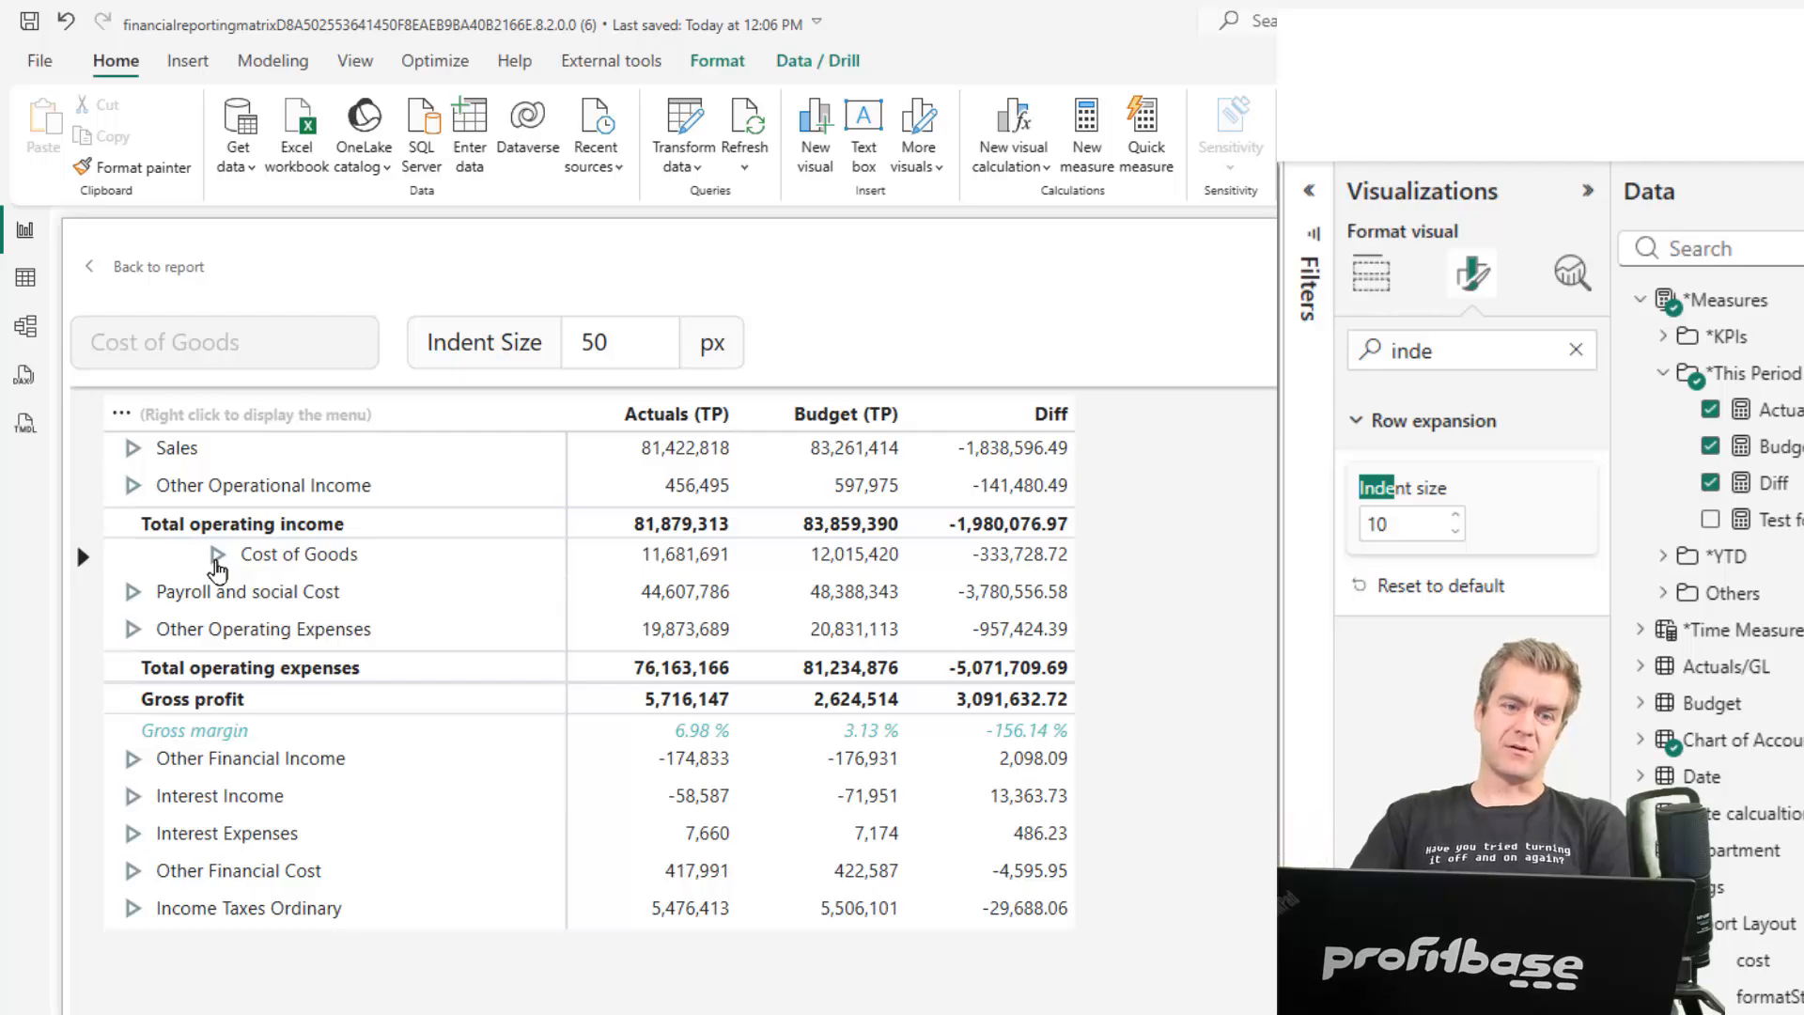
click(218, 557)
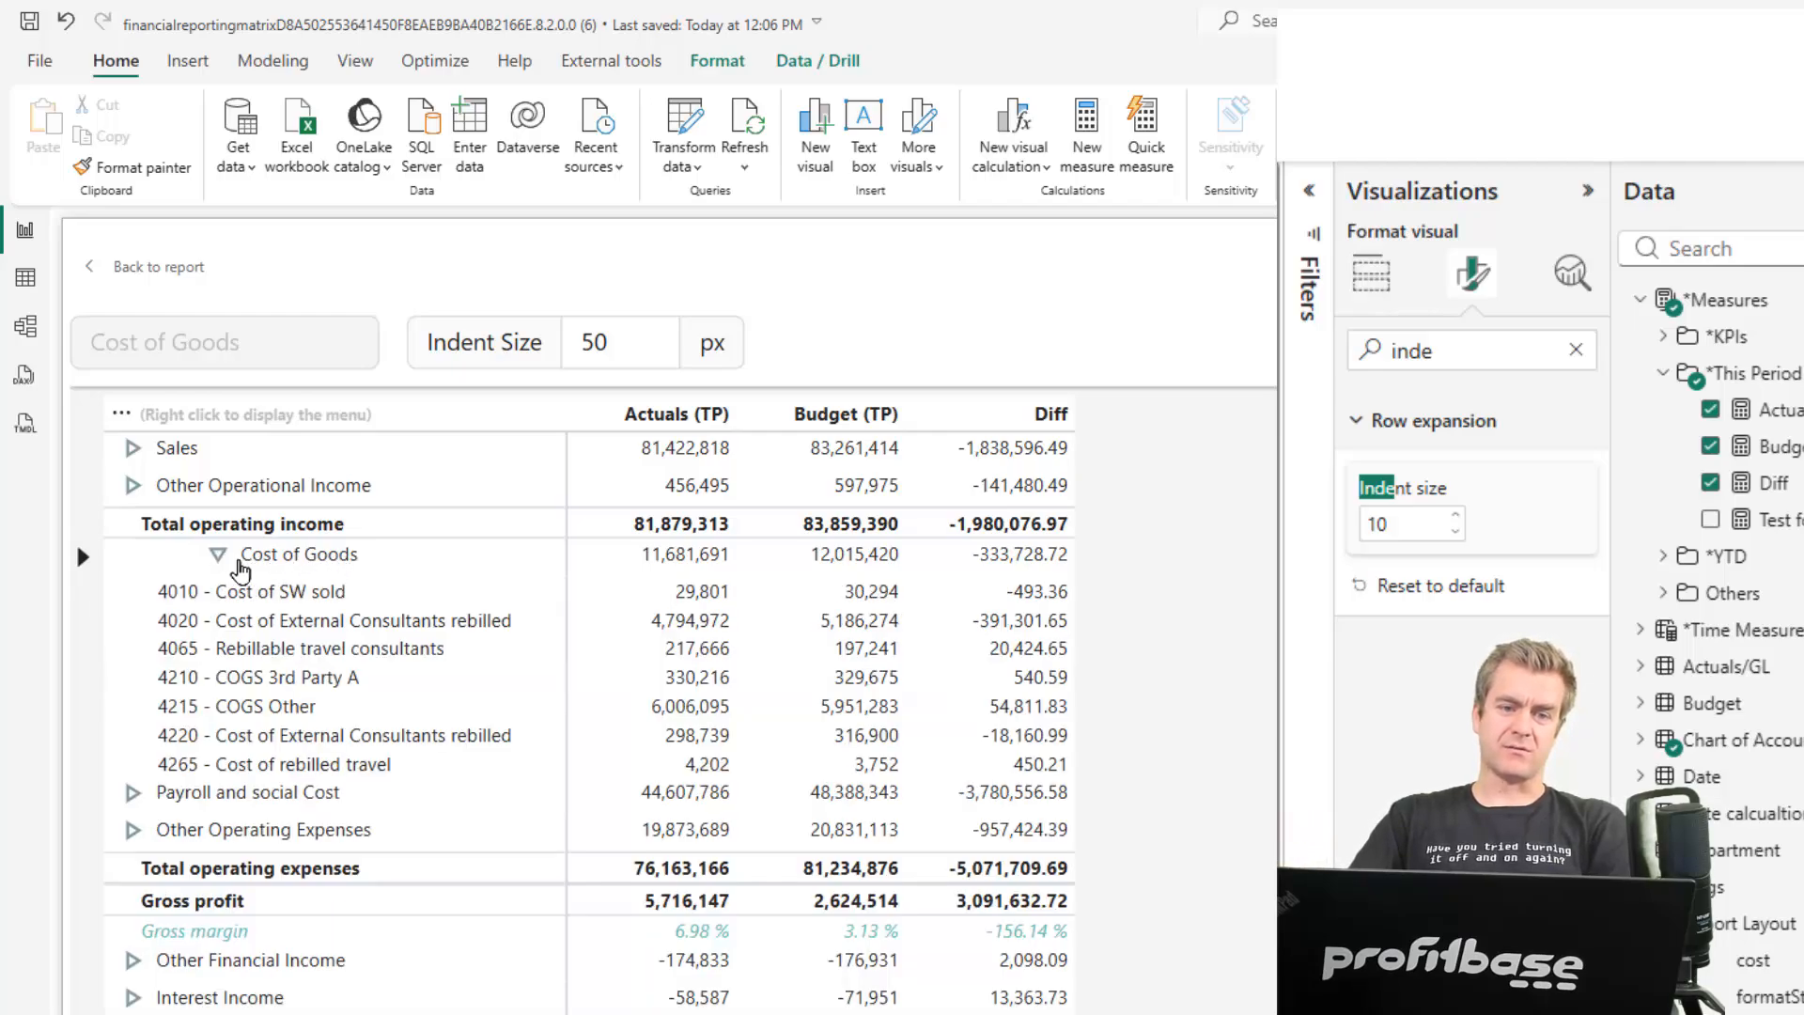
click(218, 556)
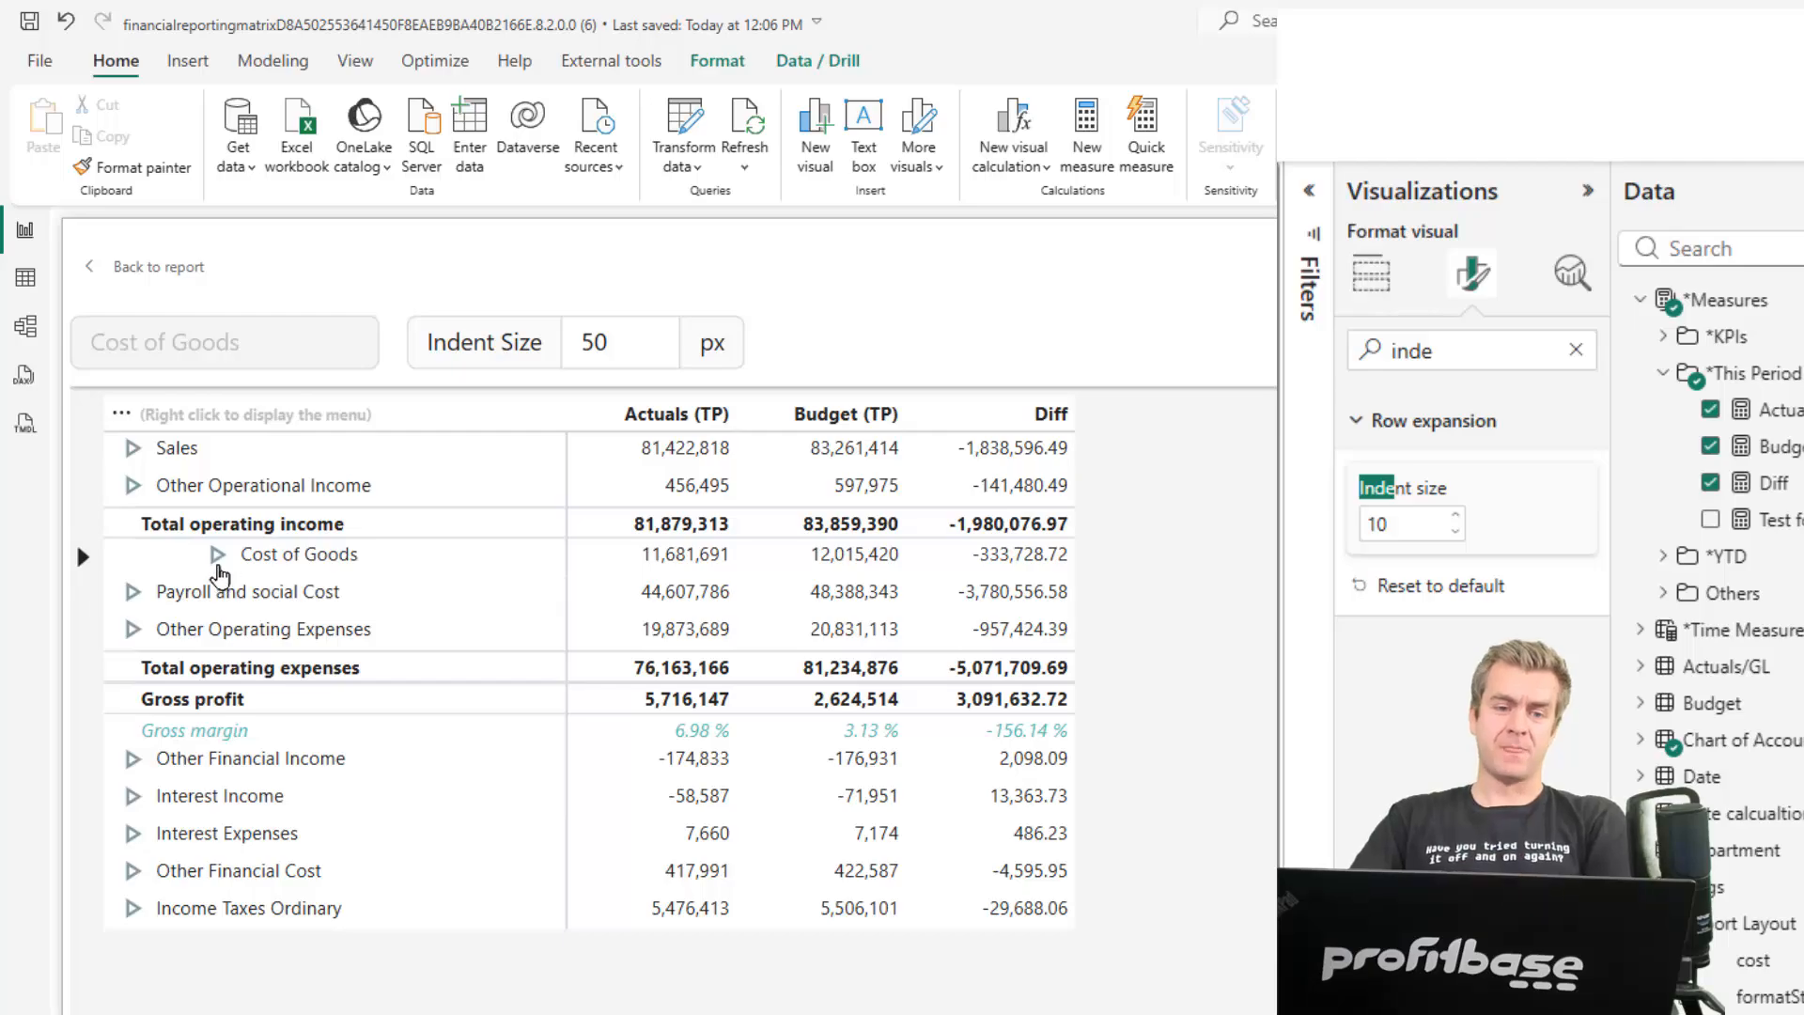
Set the individual indent size of the Total operating expenses row to 20 px
right_click(209, 684)
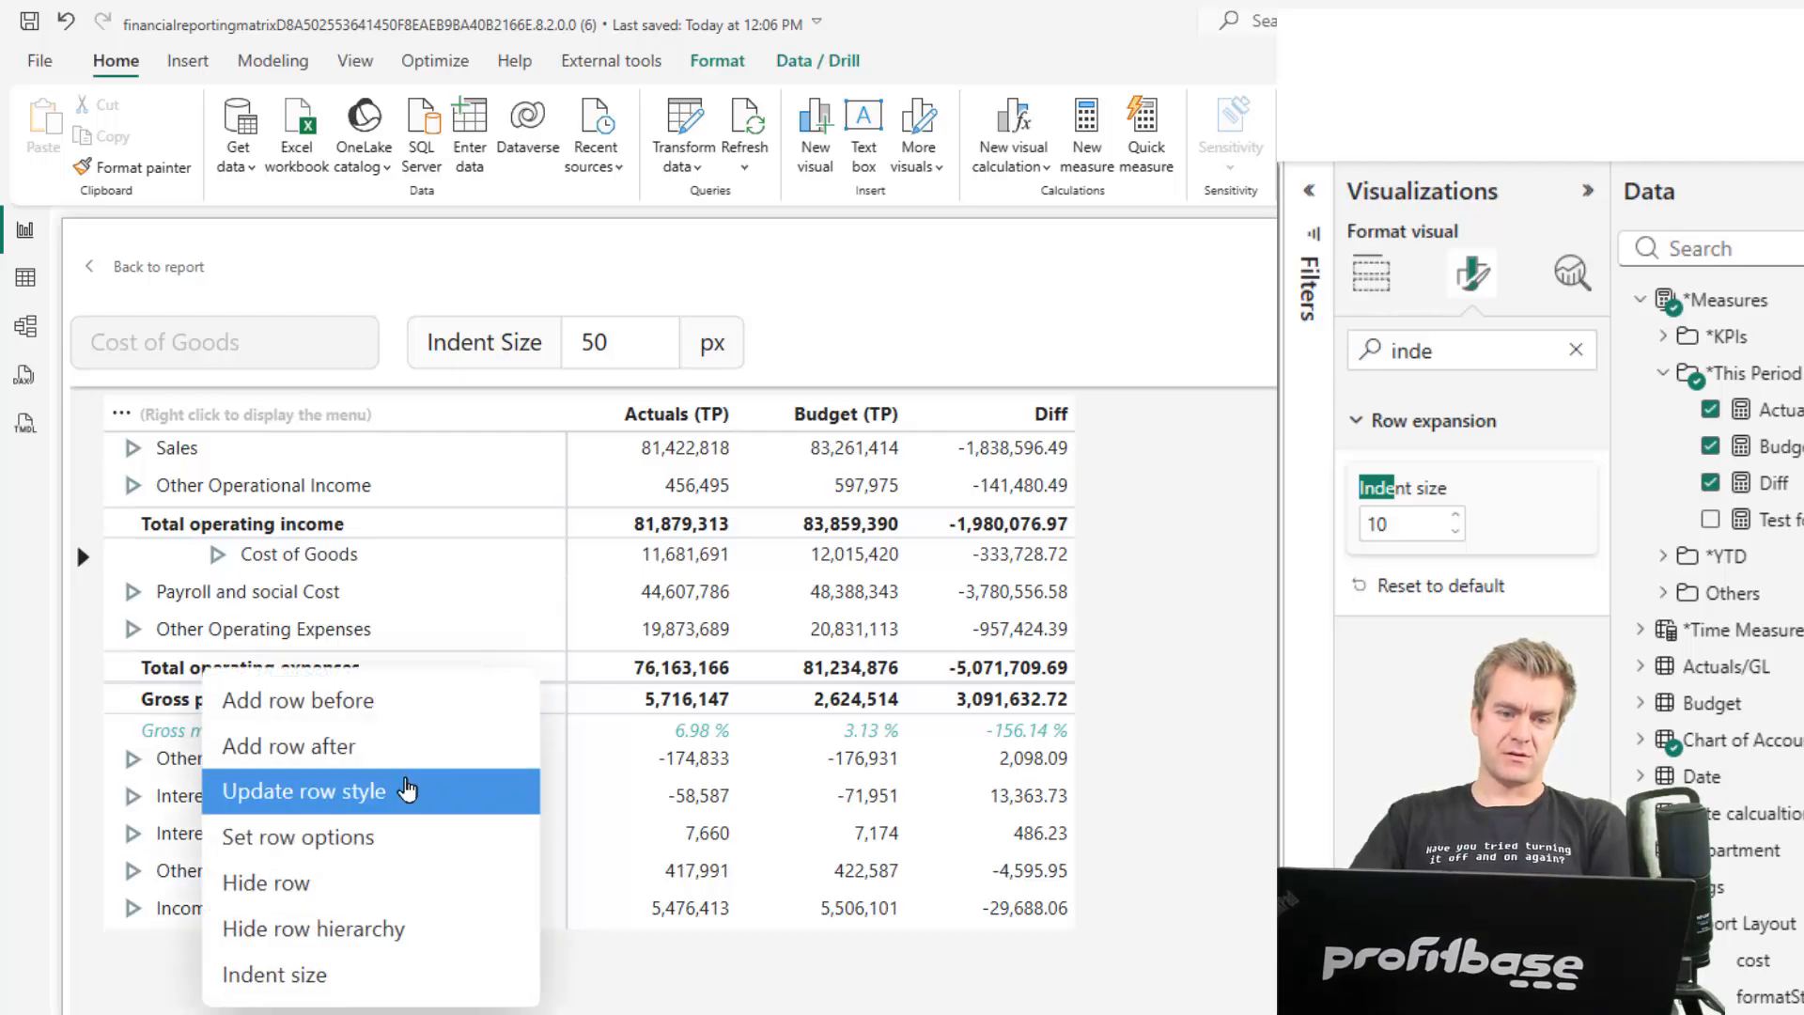
click(310, 977)
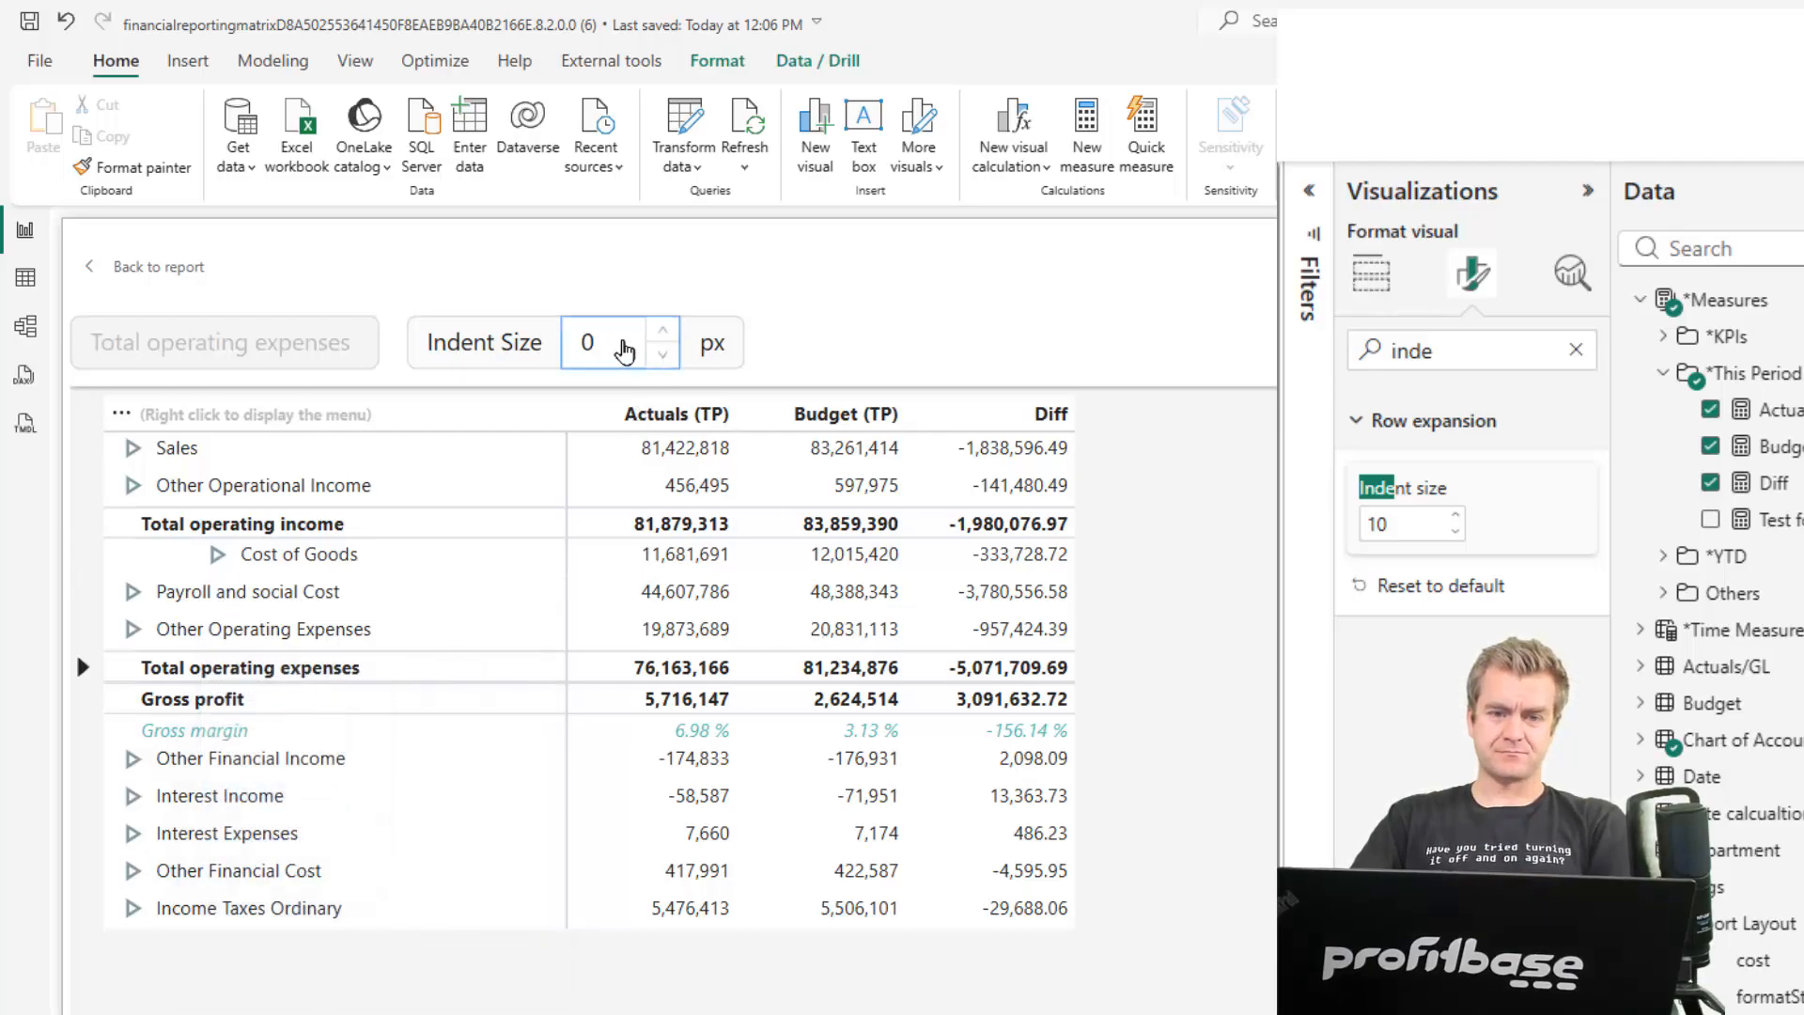
text(-)
key(BackSpace)
text(20)
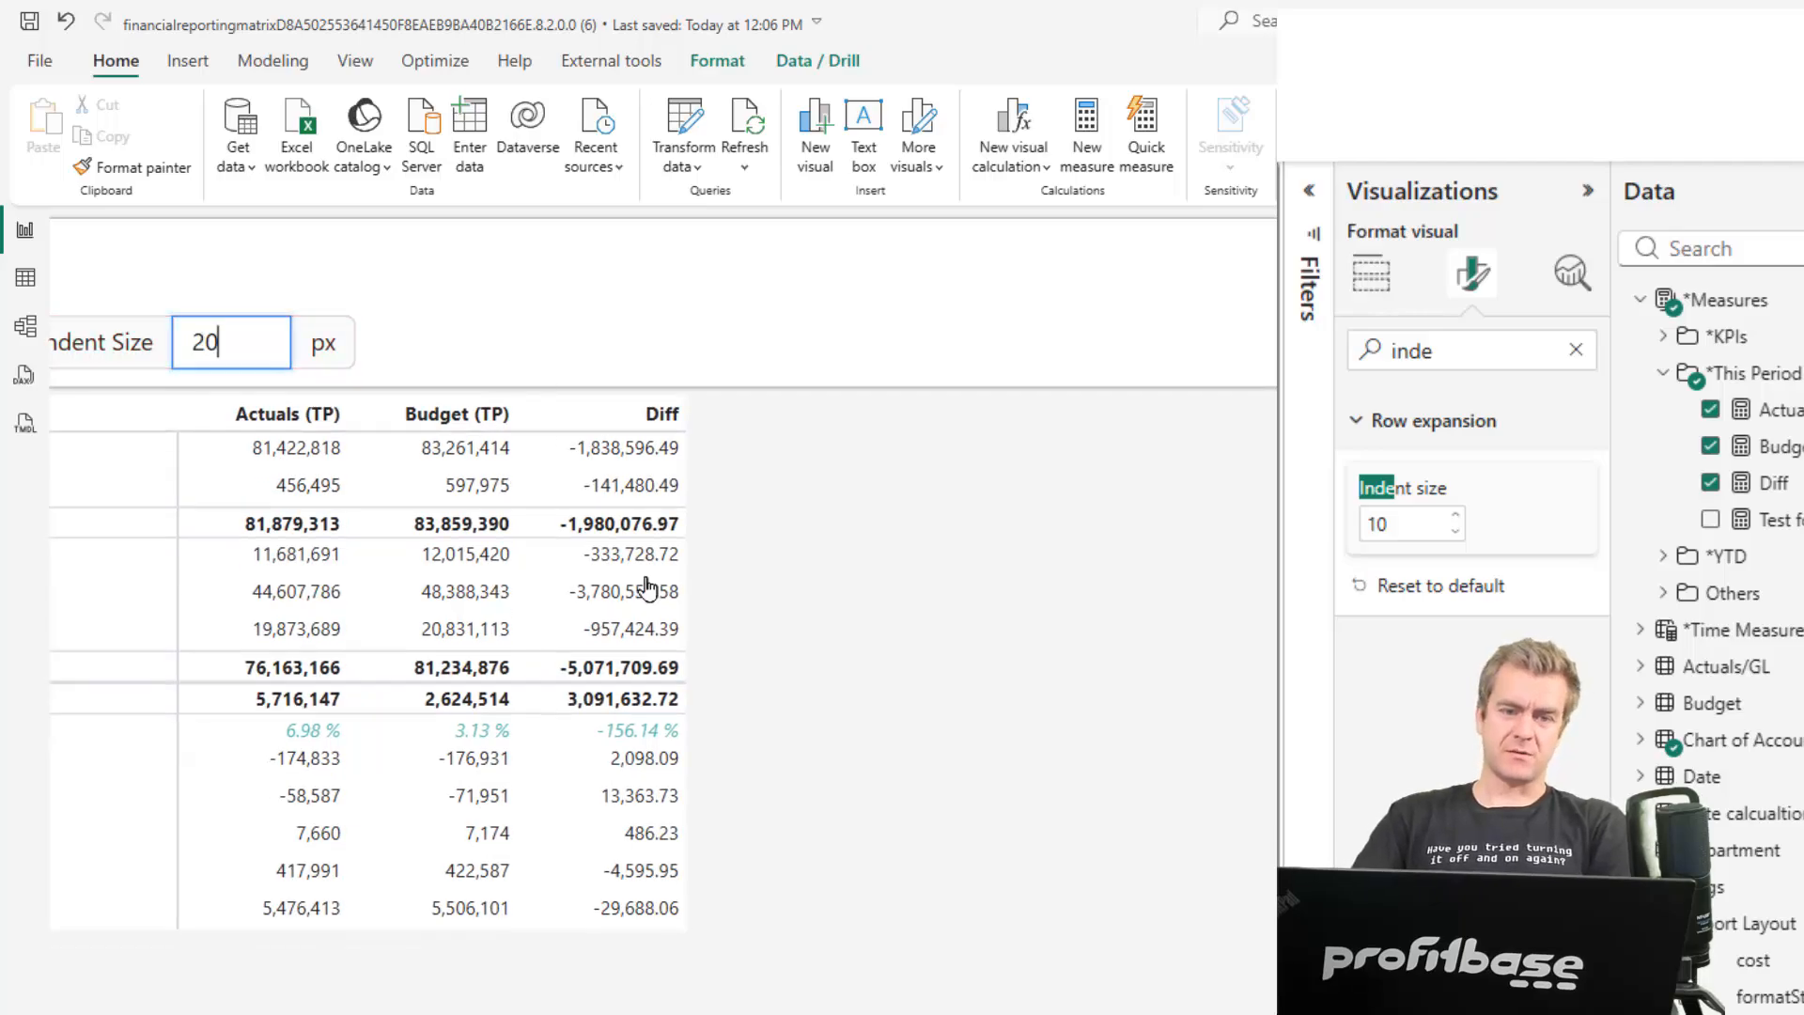
Set the individual indent size of the Gross profit row to 20 px
right_click(218, 707)
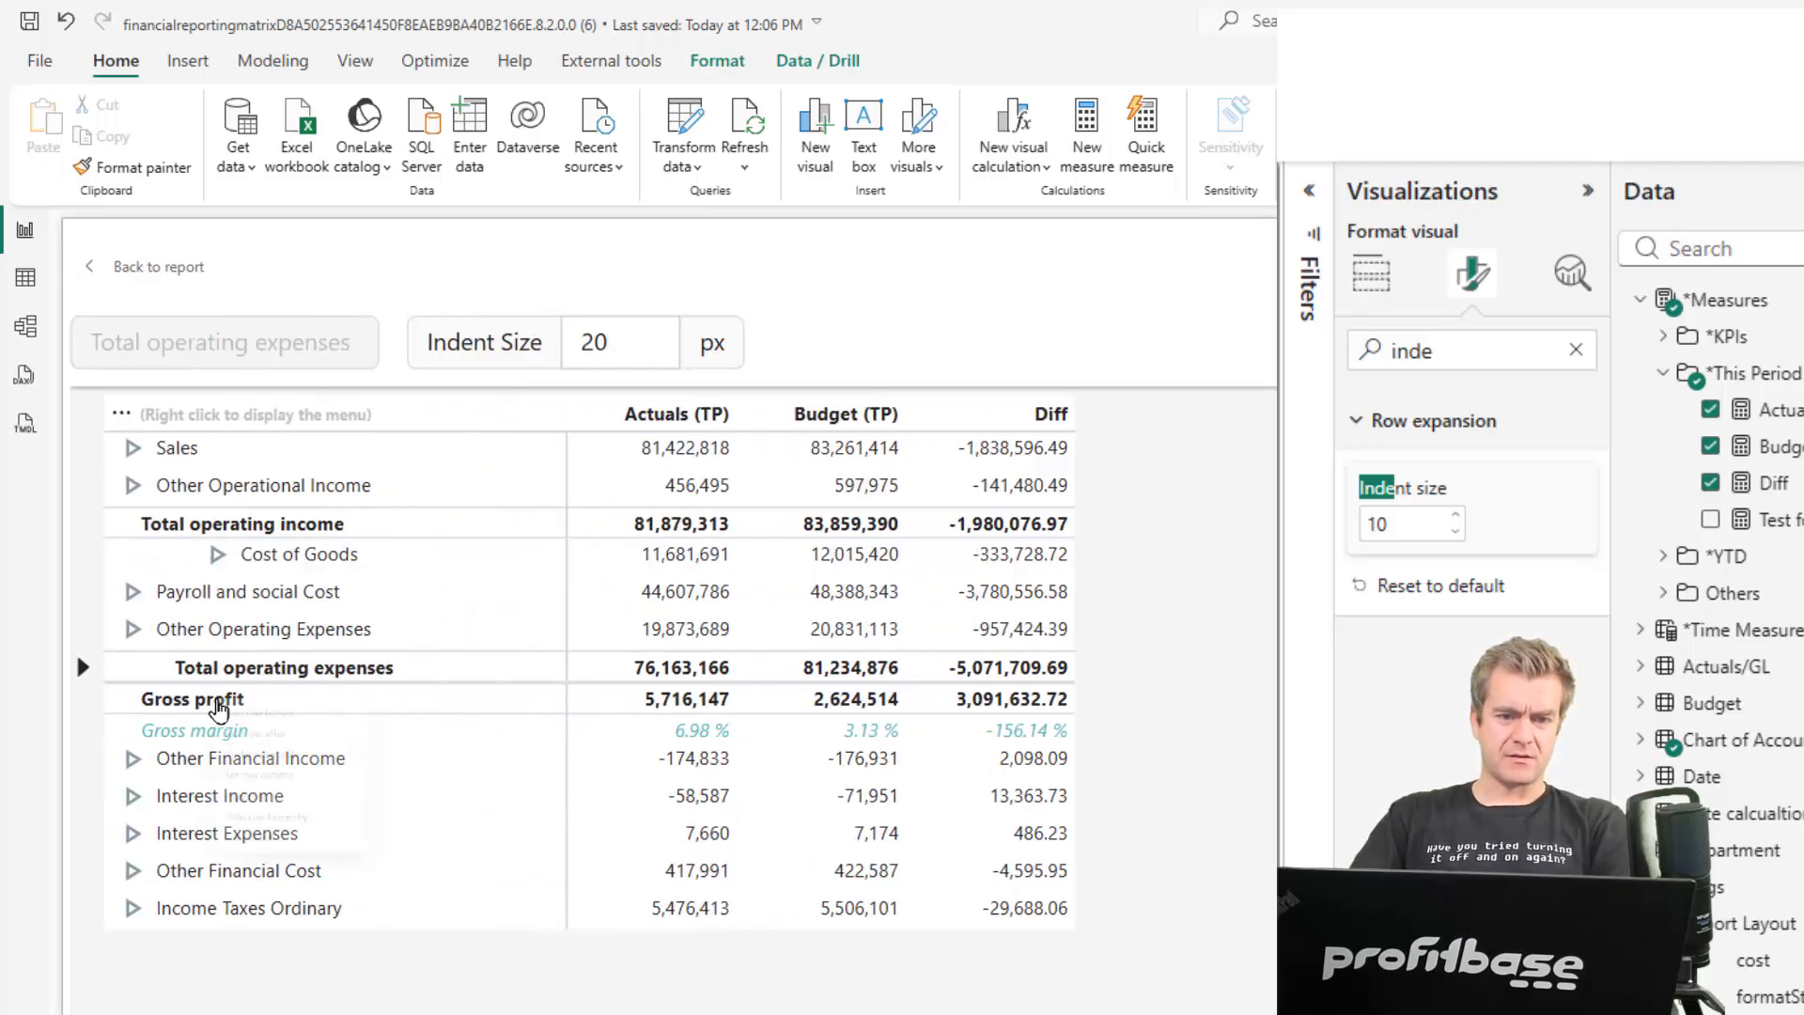
click(288, 1004)
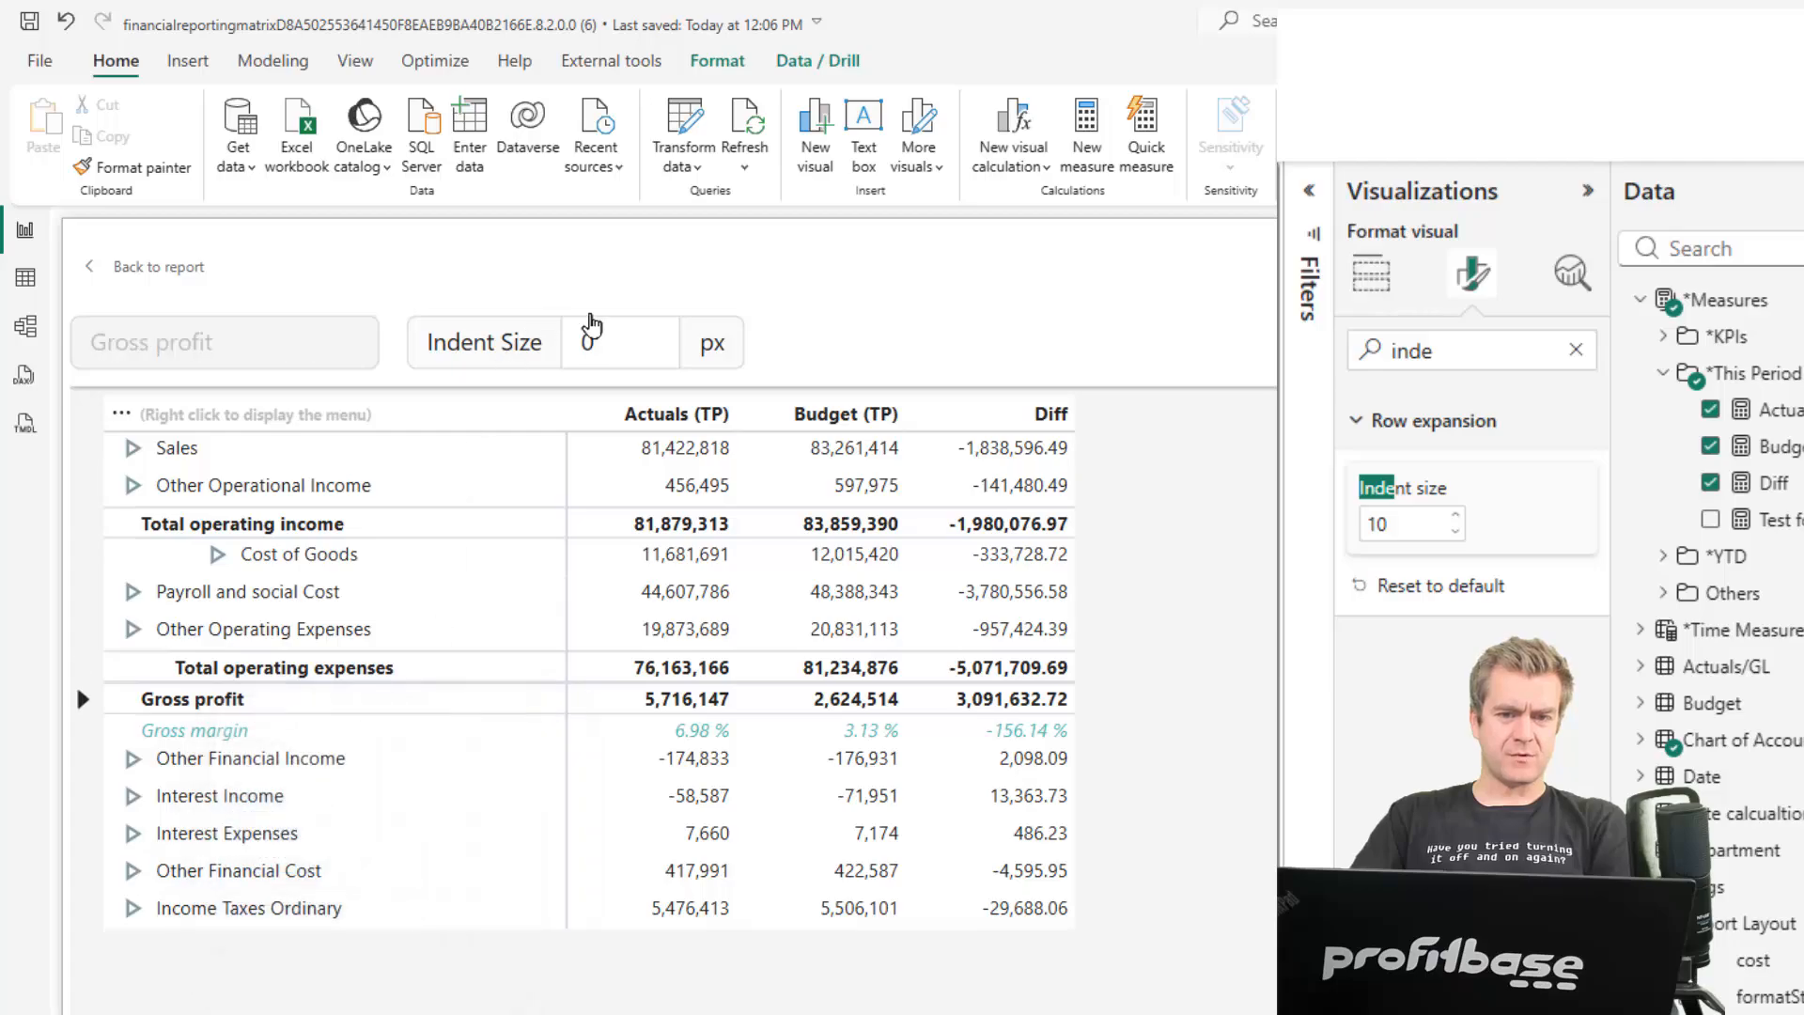
click(628, 360)
key(BackSpace)
text(20)
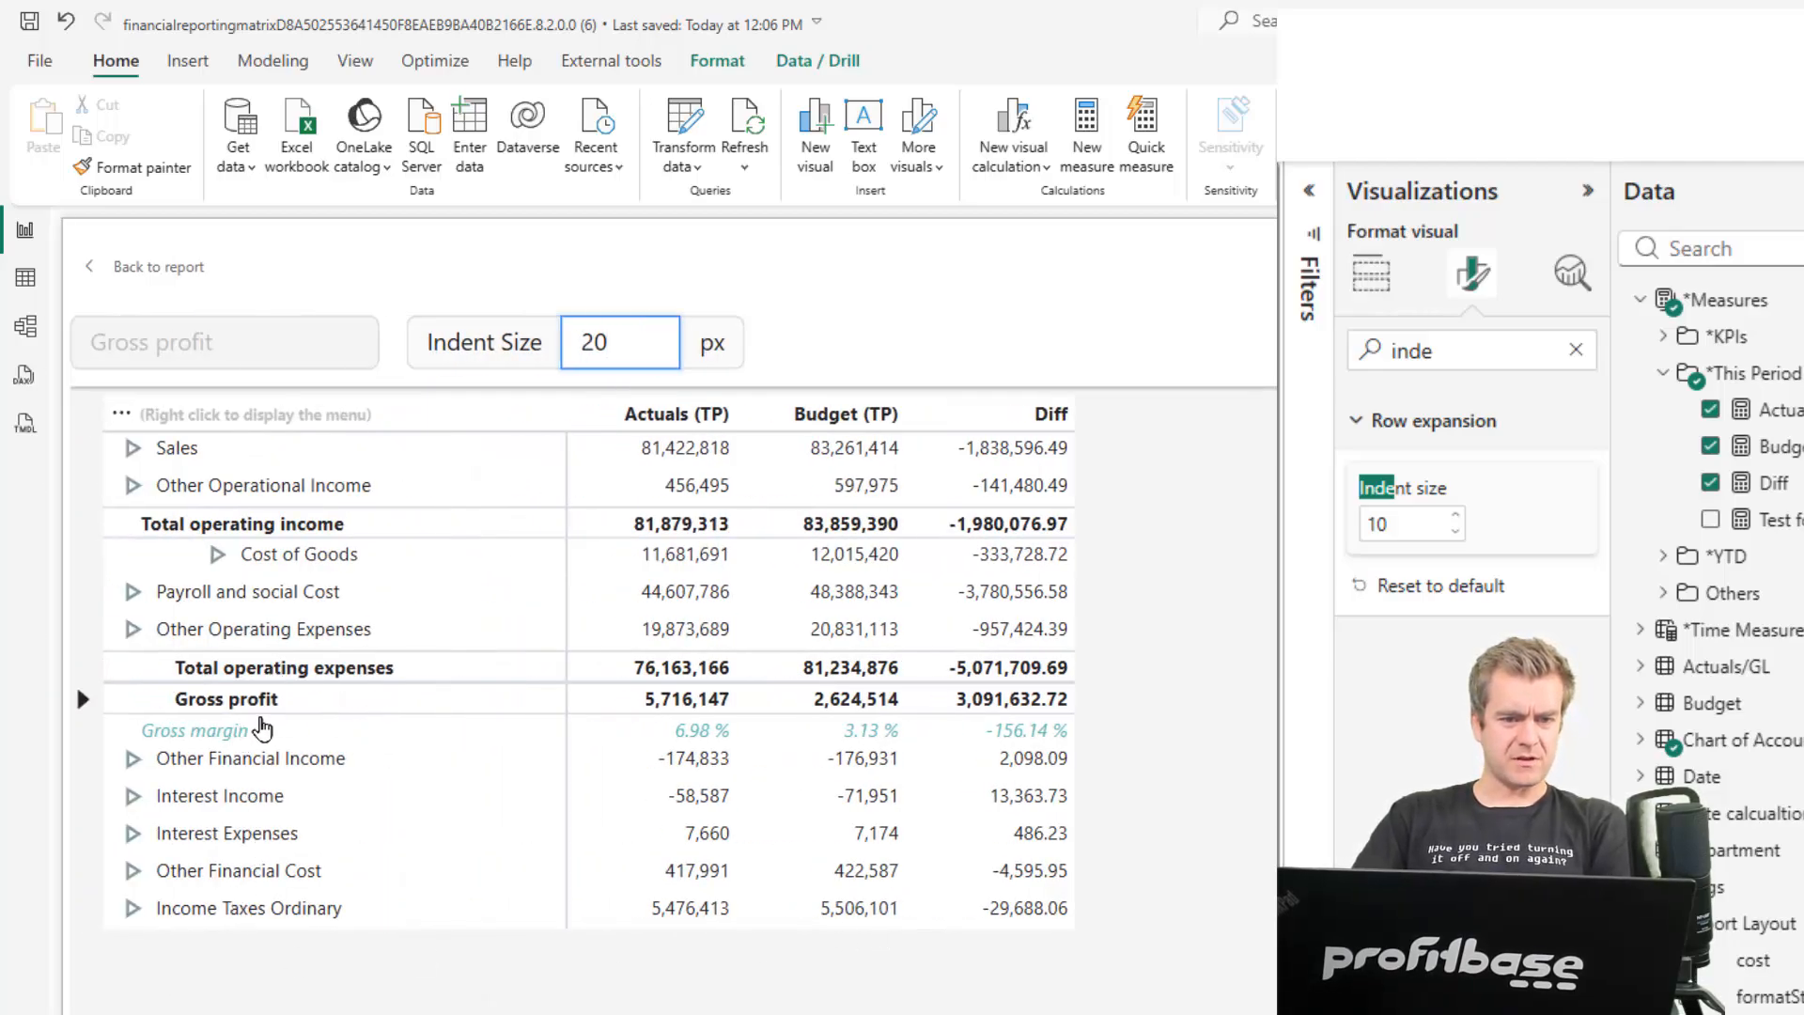
click(280, 732)
Return to the report to review the row indents and reopen the matrix in edit mode
click(178, 274)
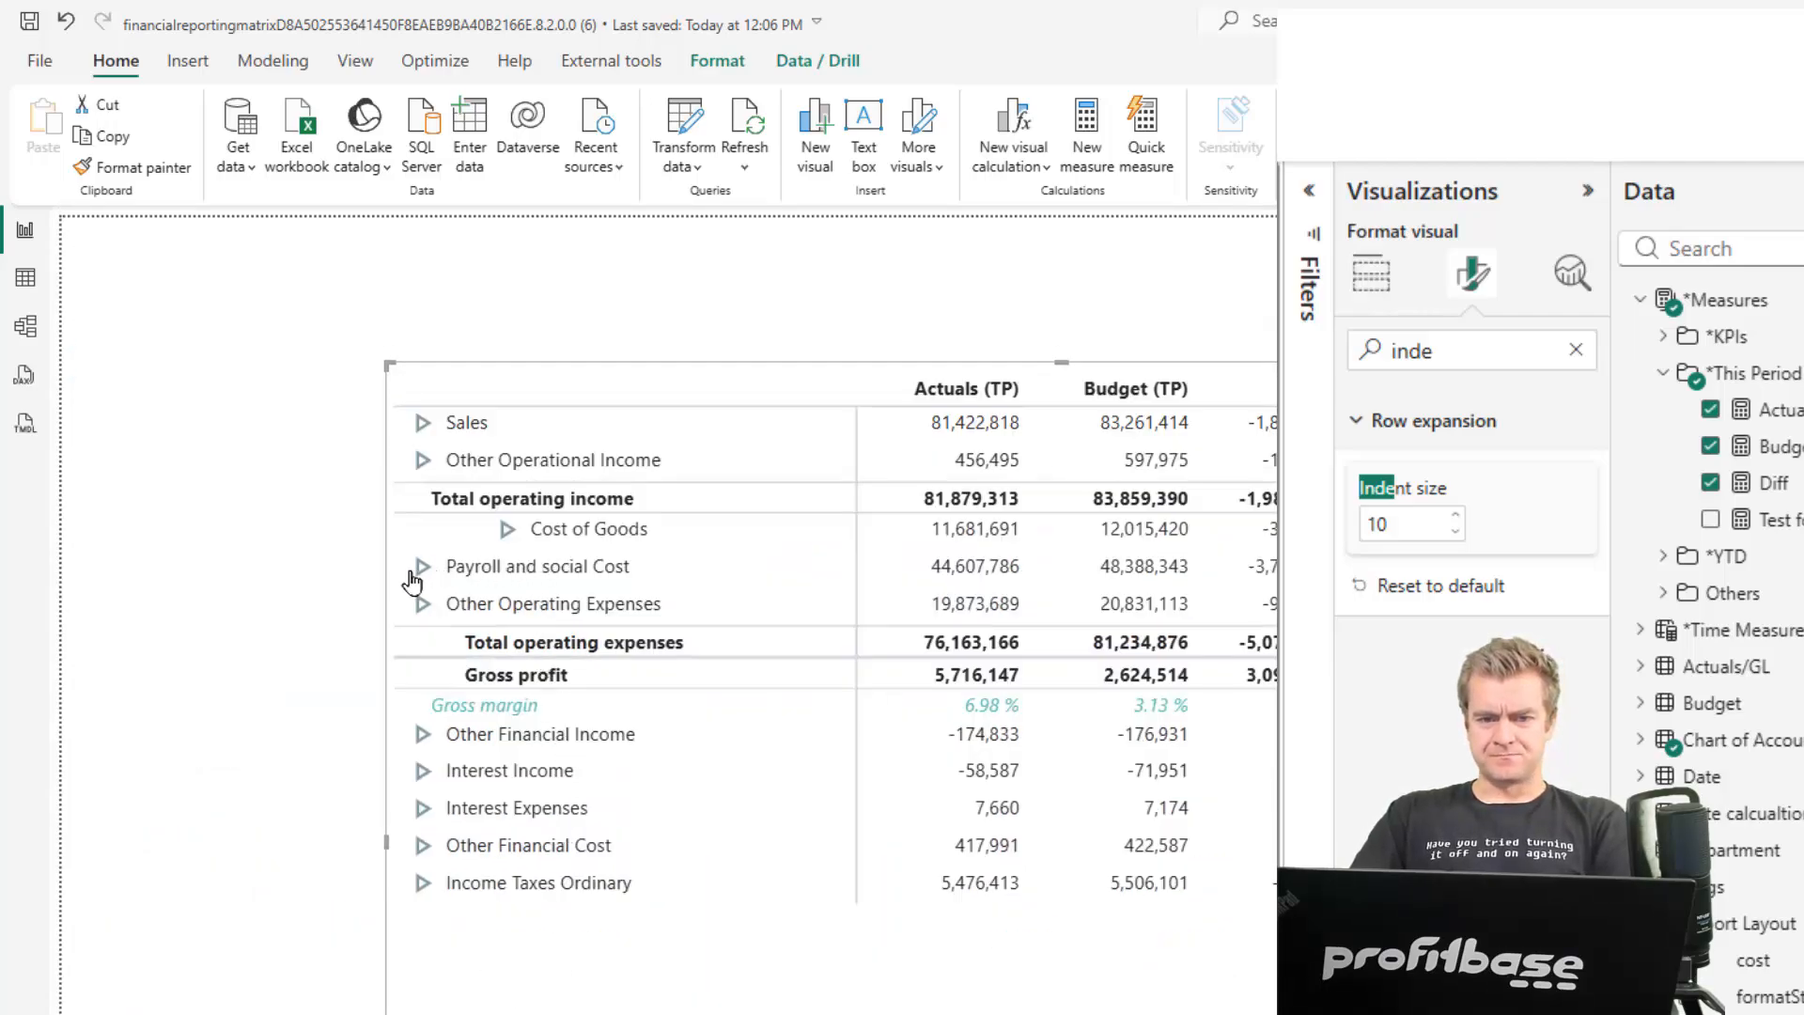
click(1270, 344)
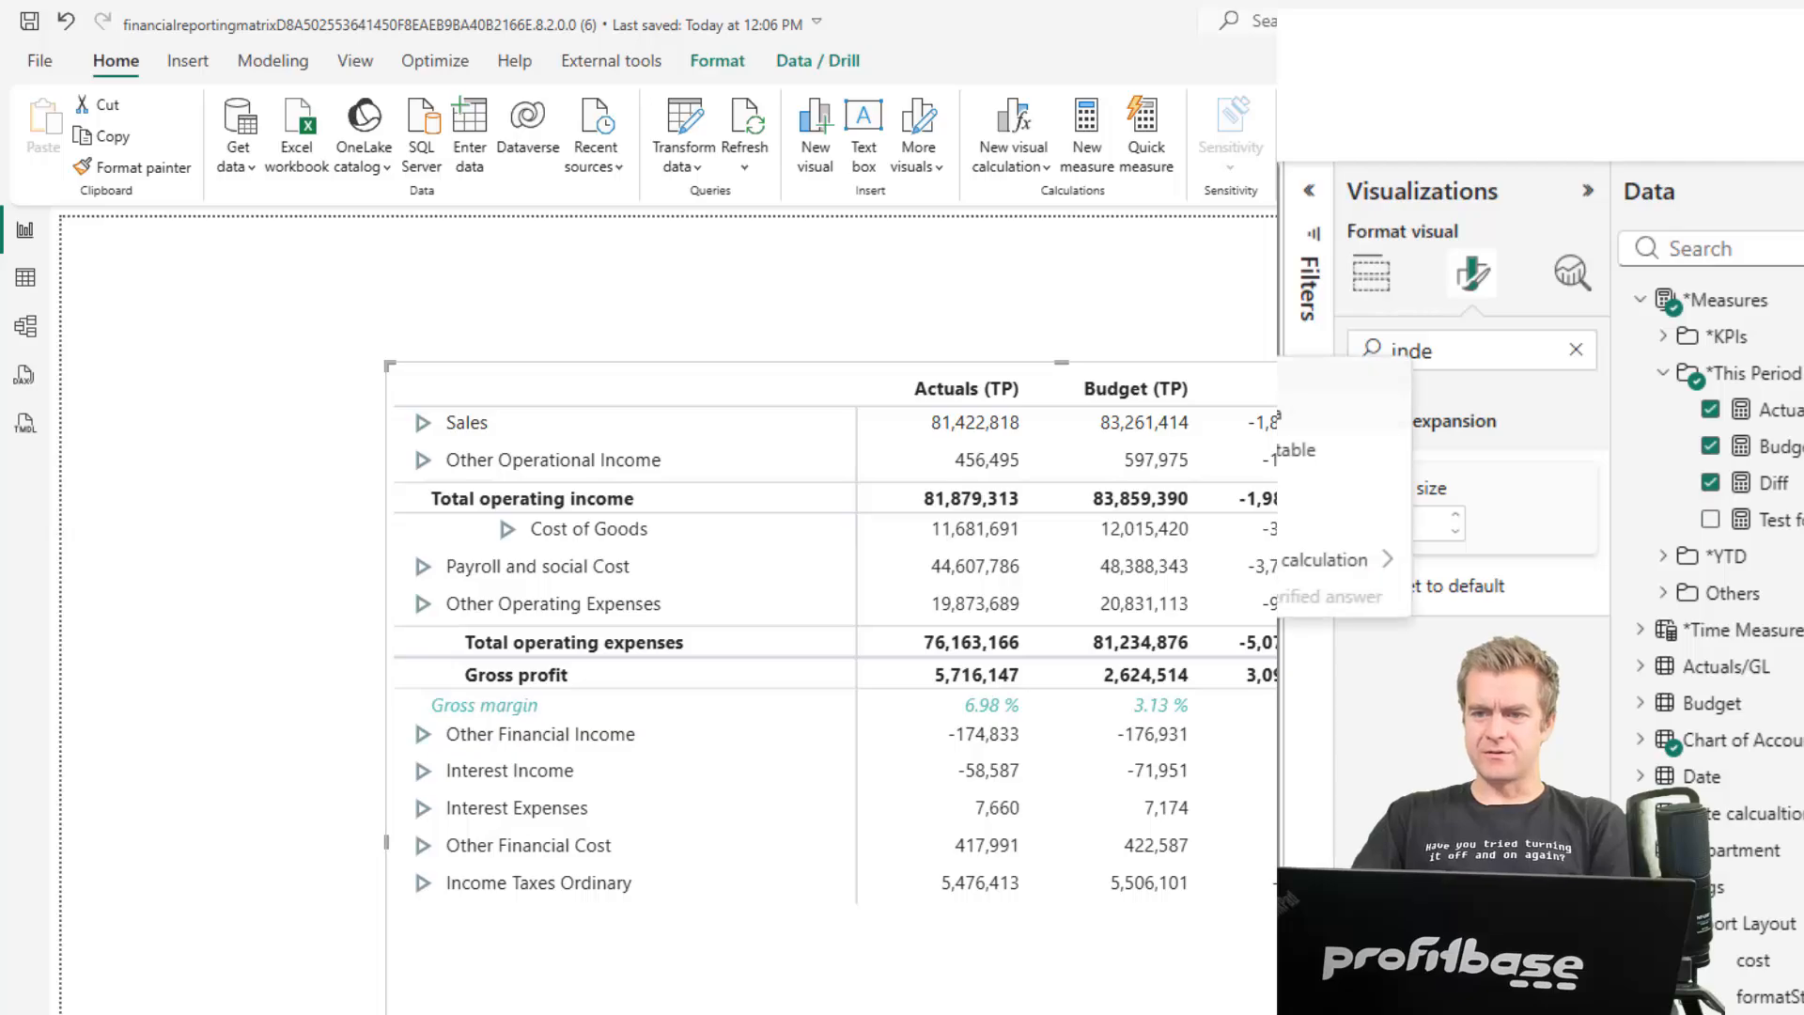
click(1221, 377)
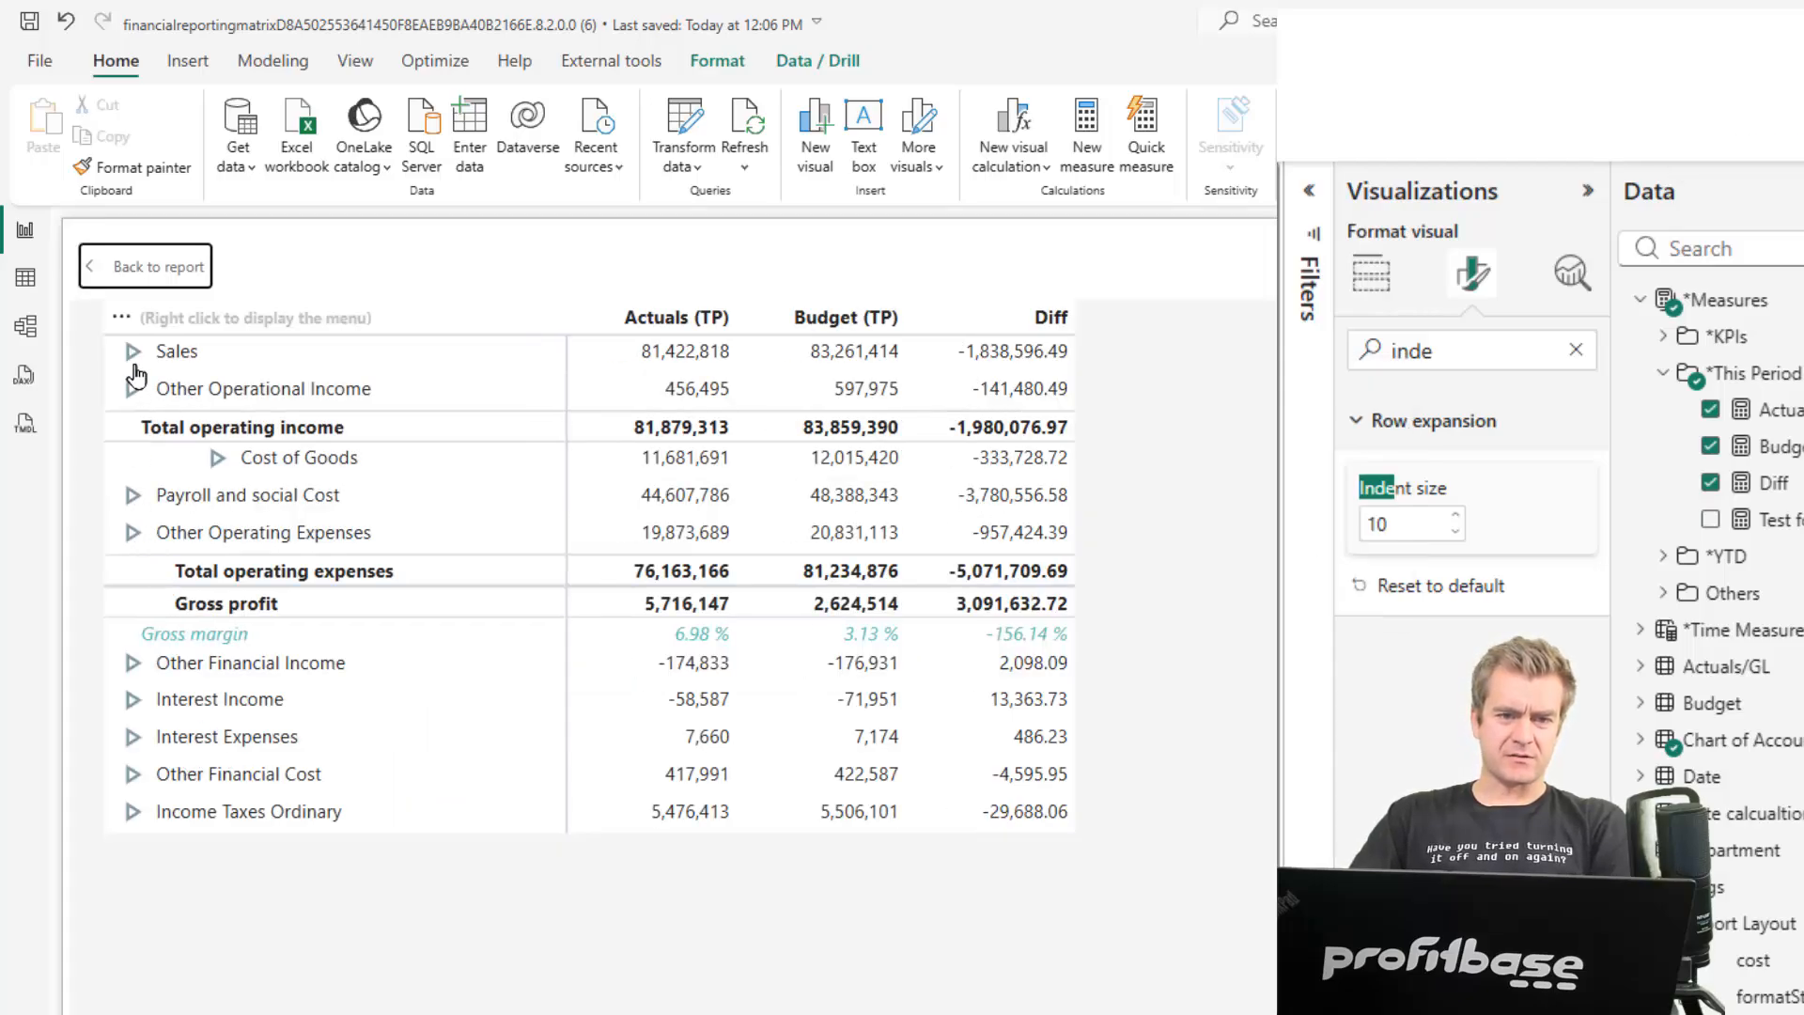
Expand Sales and set the individual indent size of its 3010 - License income Product A account row to 50 px
click(133, 351)
right_click(241, 402)
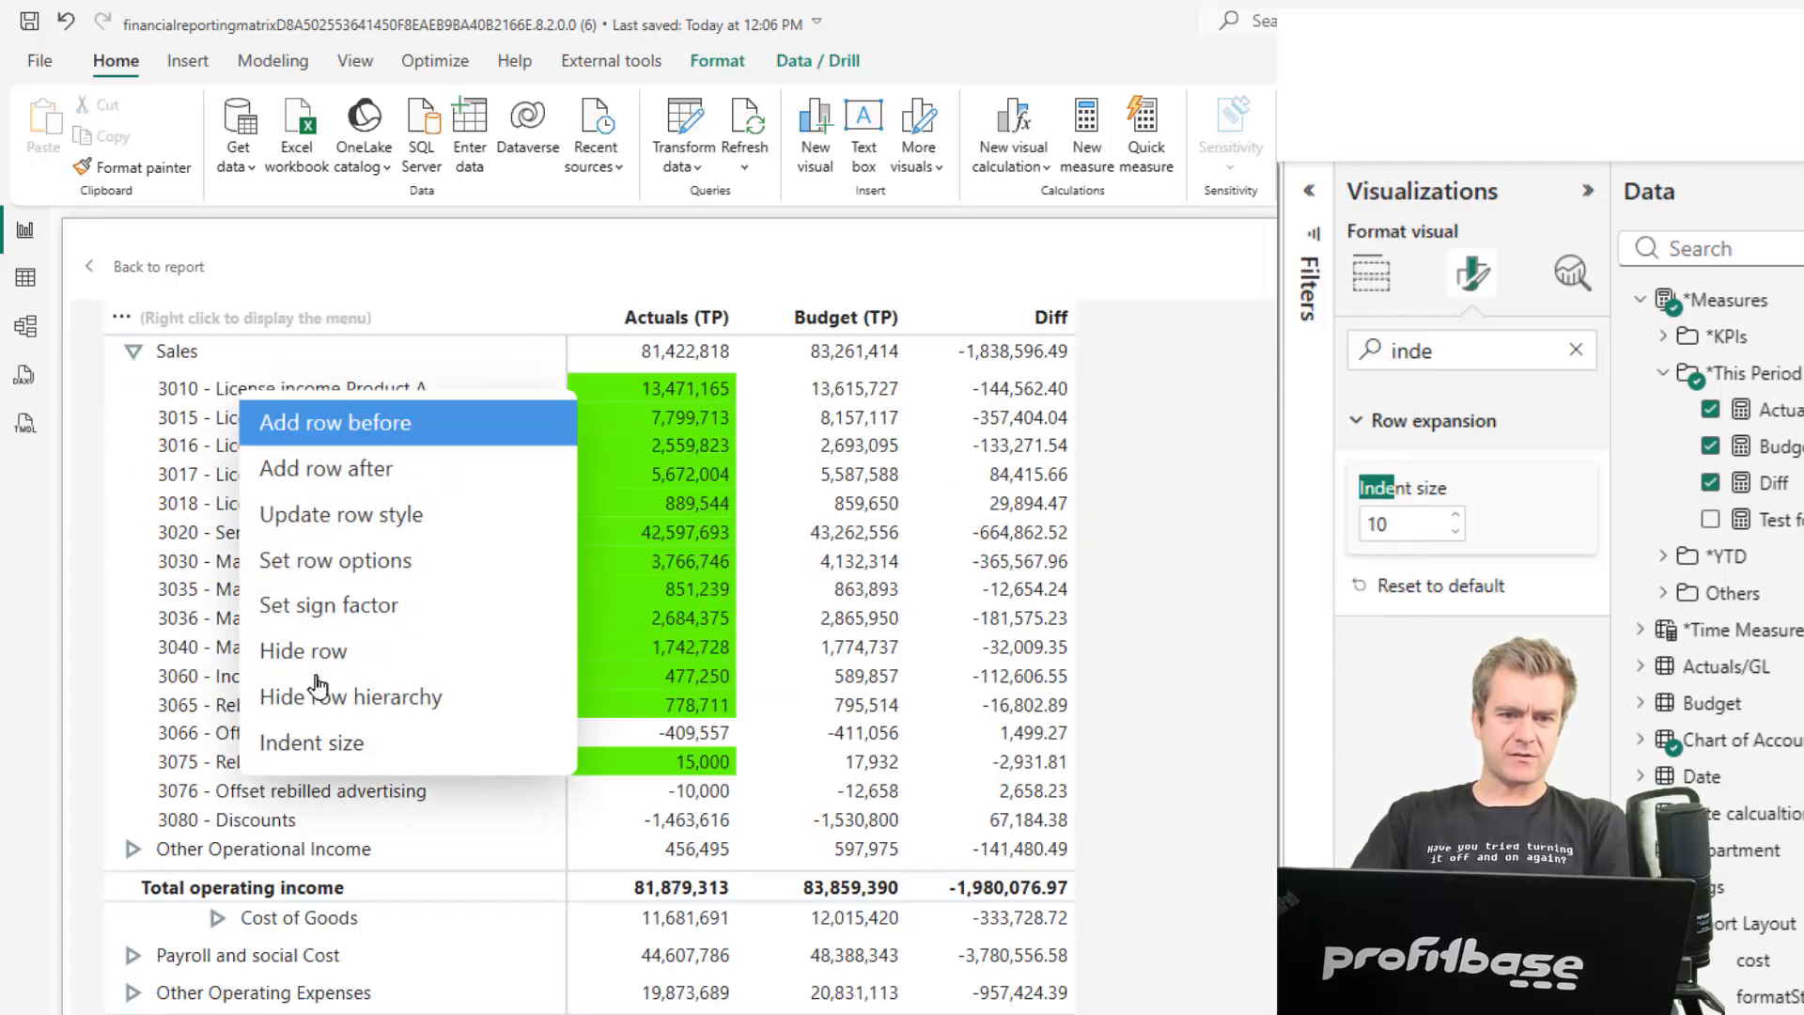
click(385, 765)
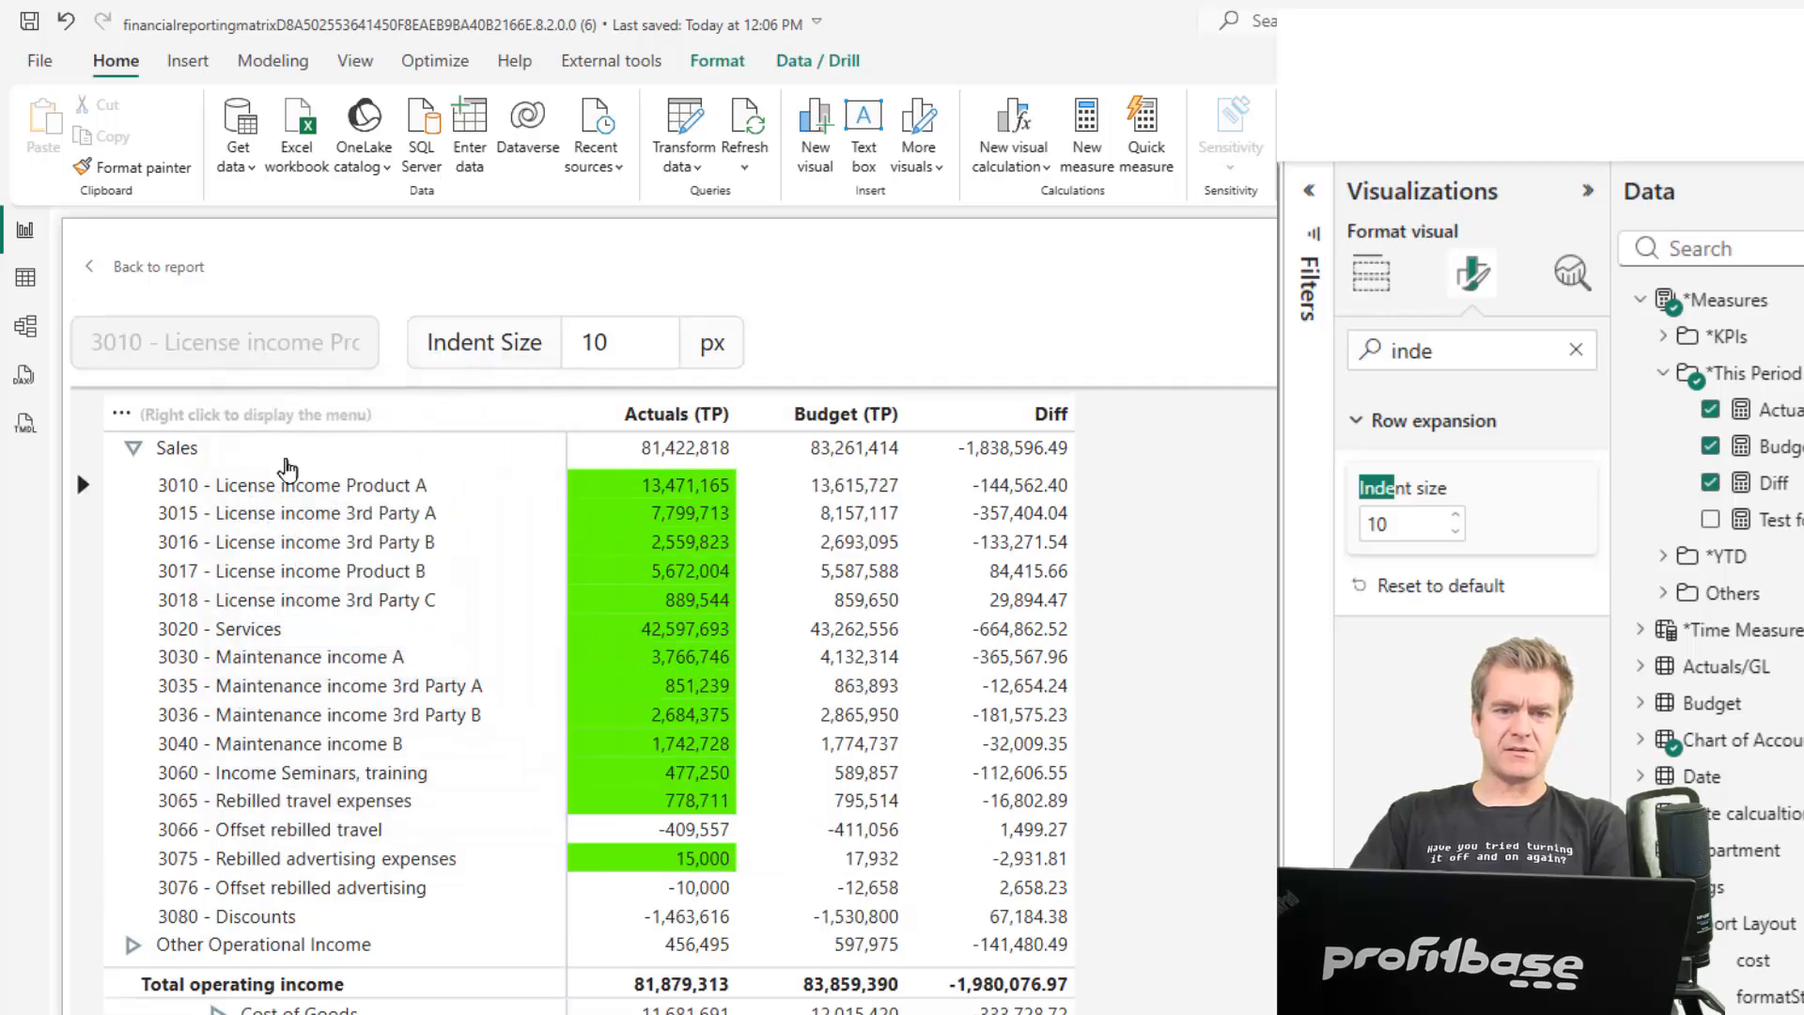
click(624, 347)
drag(624, 347, 577, 336)
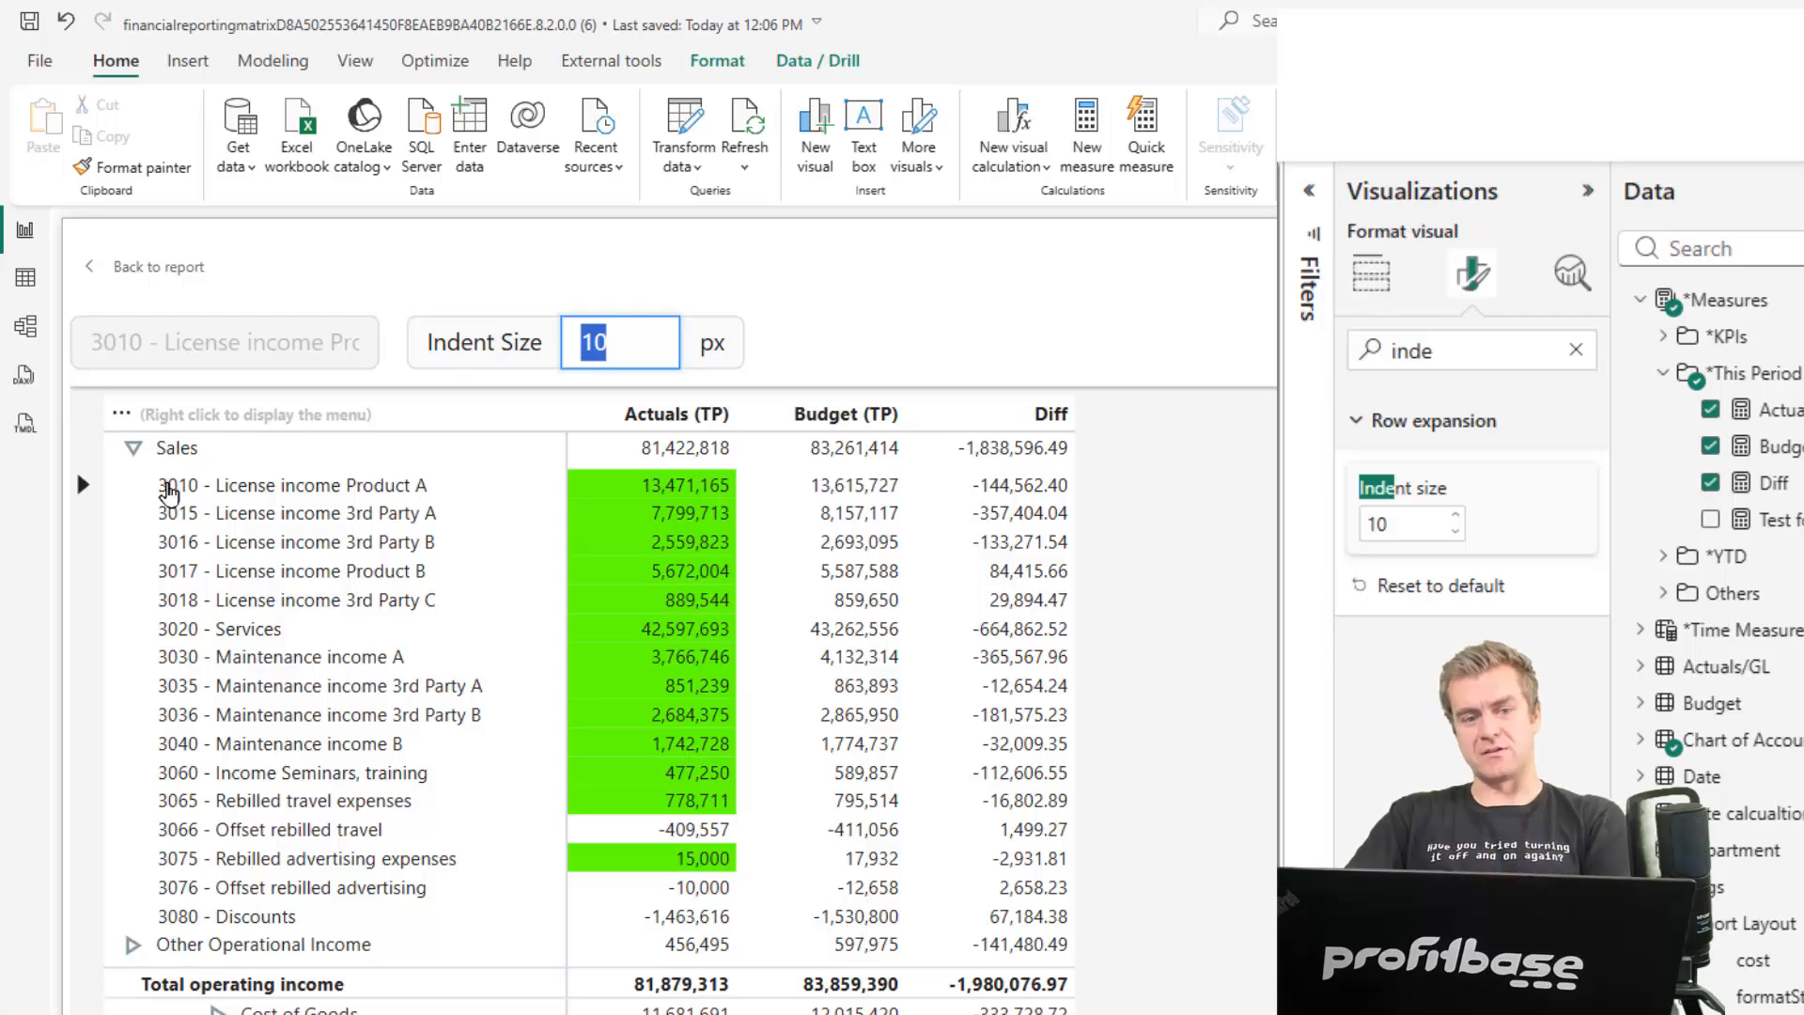
click(1418, 521)
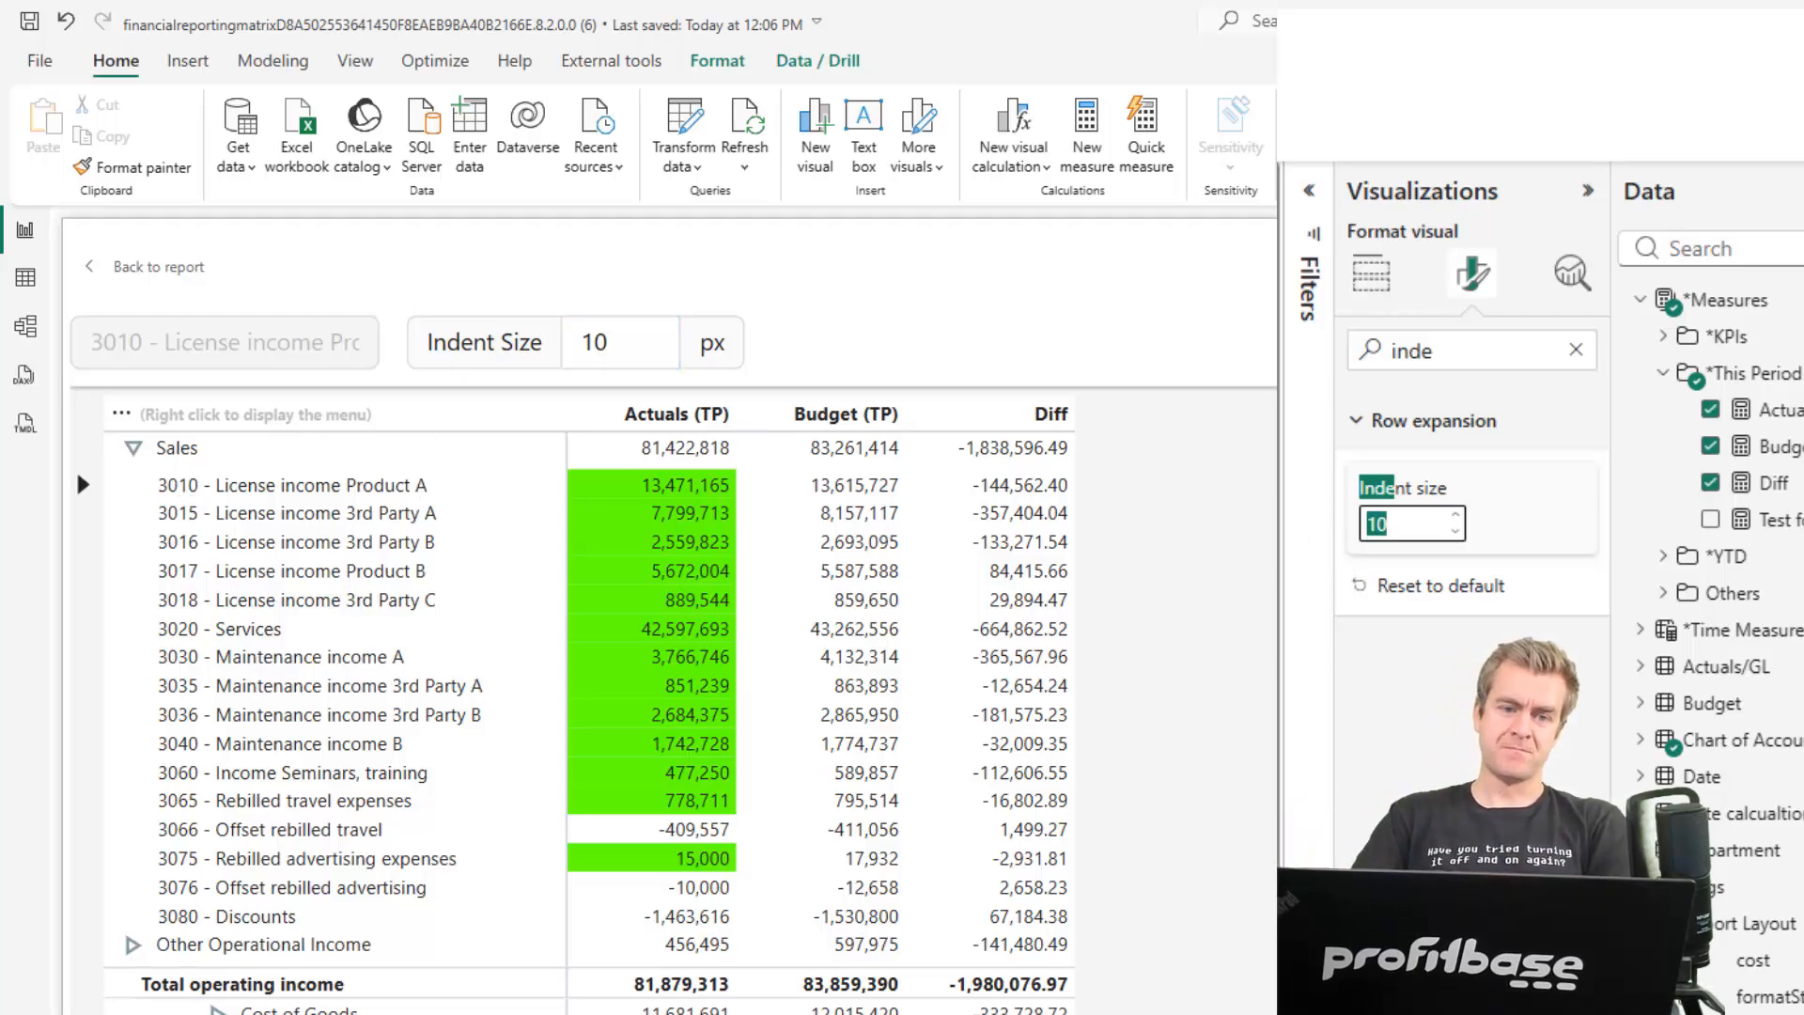
click(643, 353)
drag(614, 346, 562, 357)
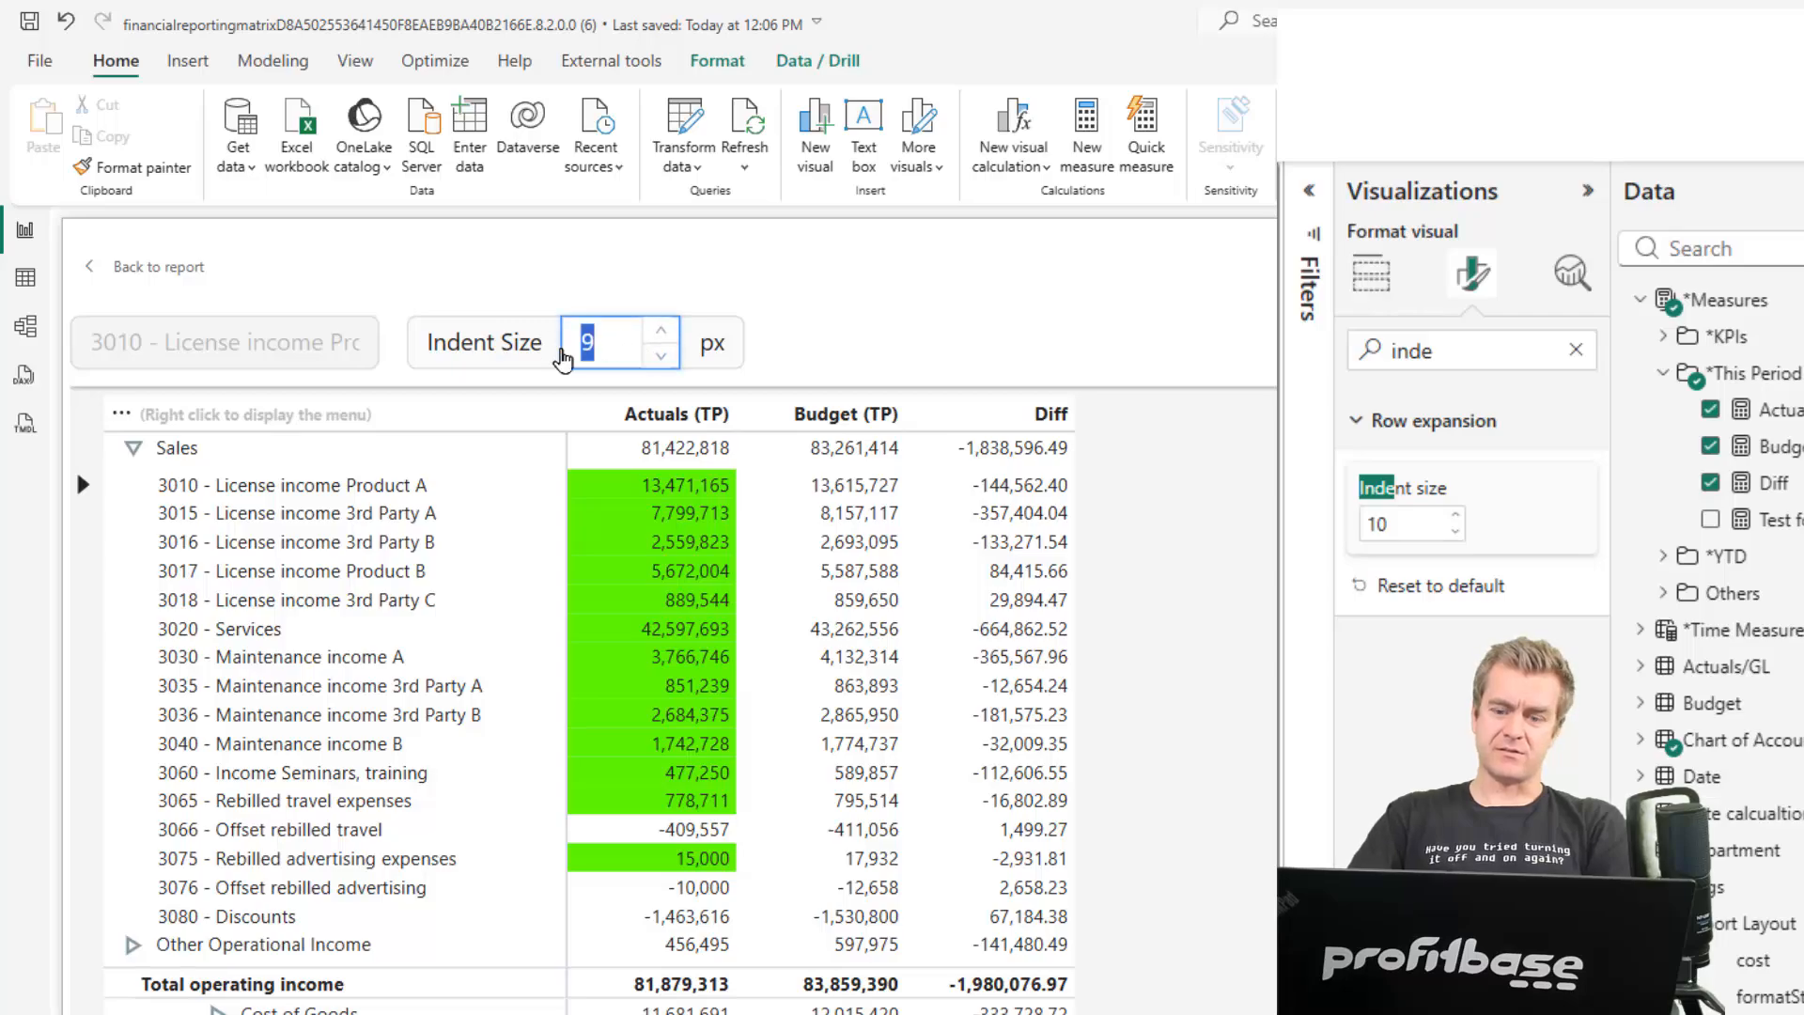
text(0)
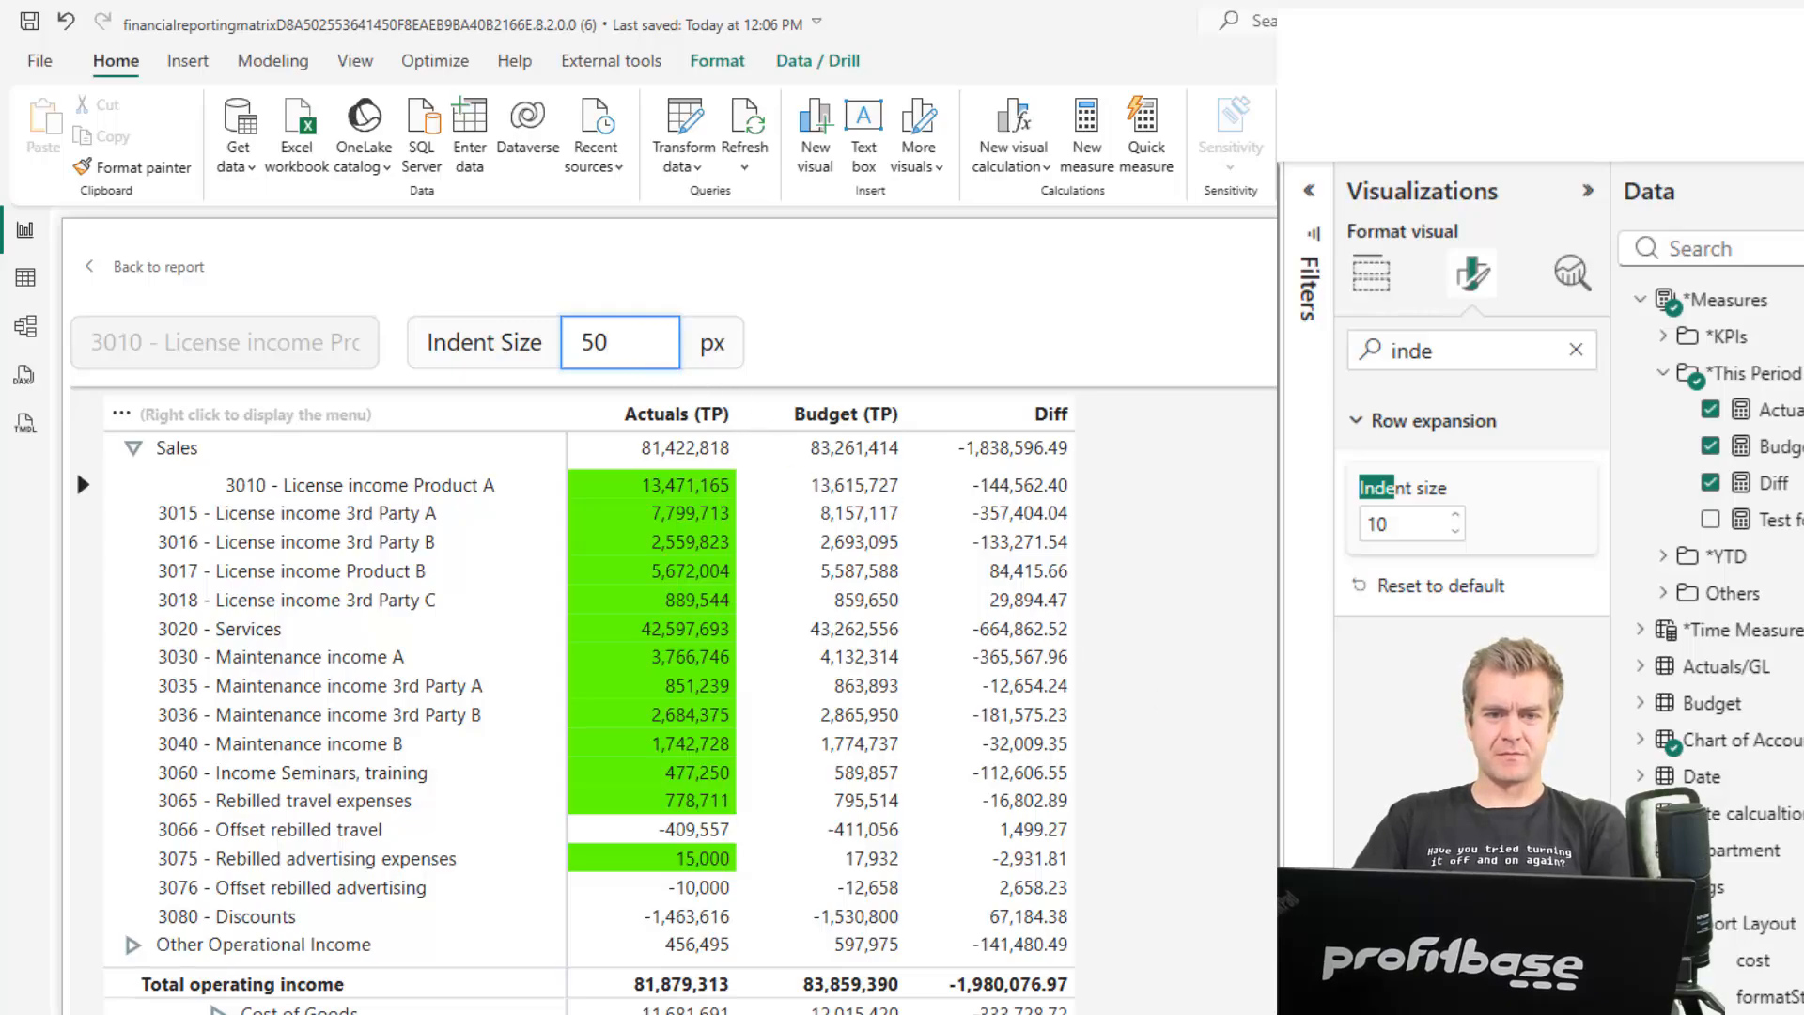
click(134, 449)
click(134, 449)
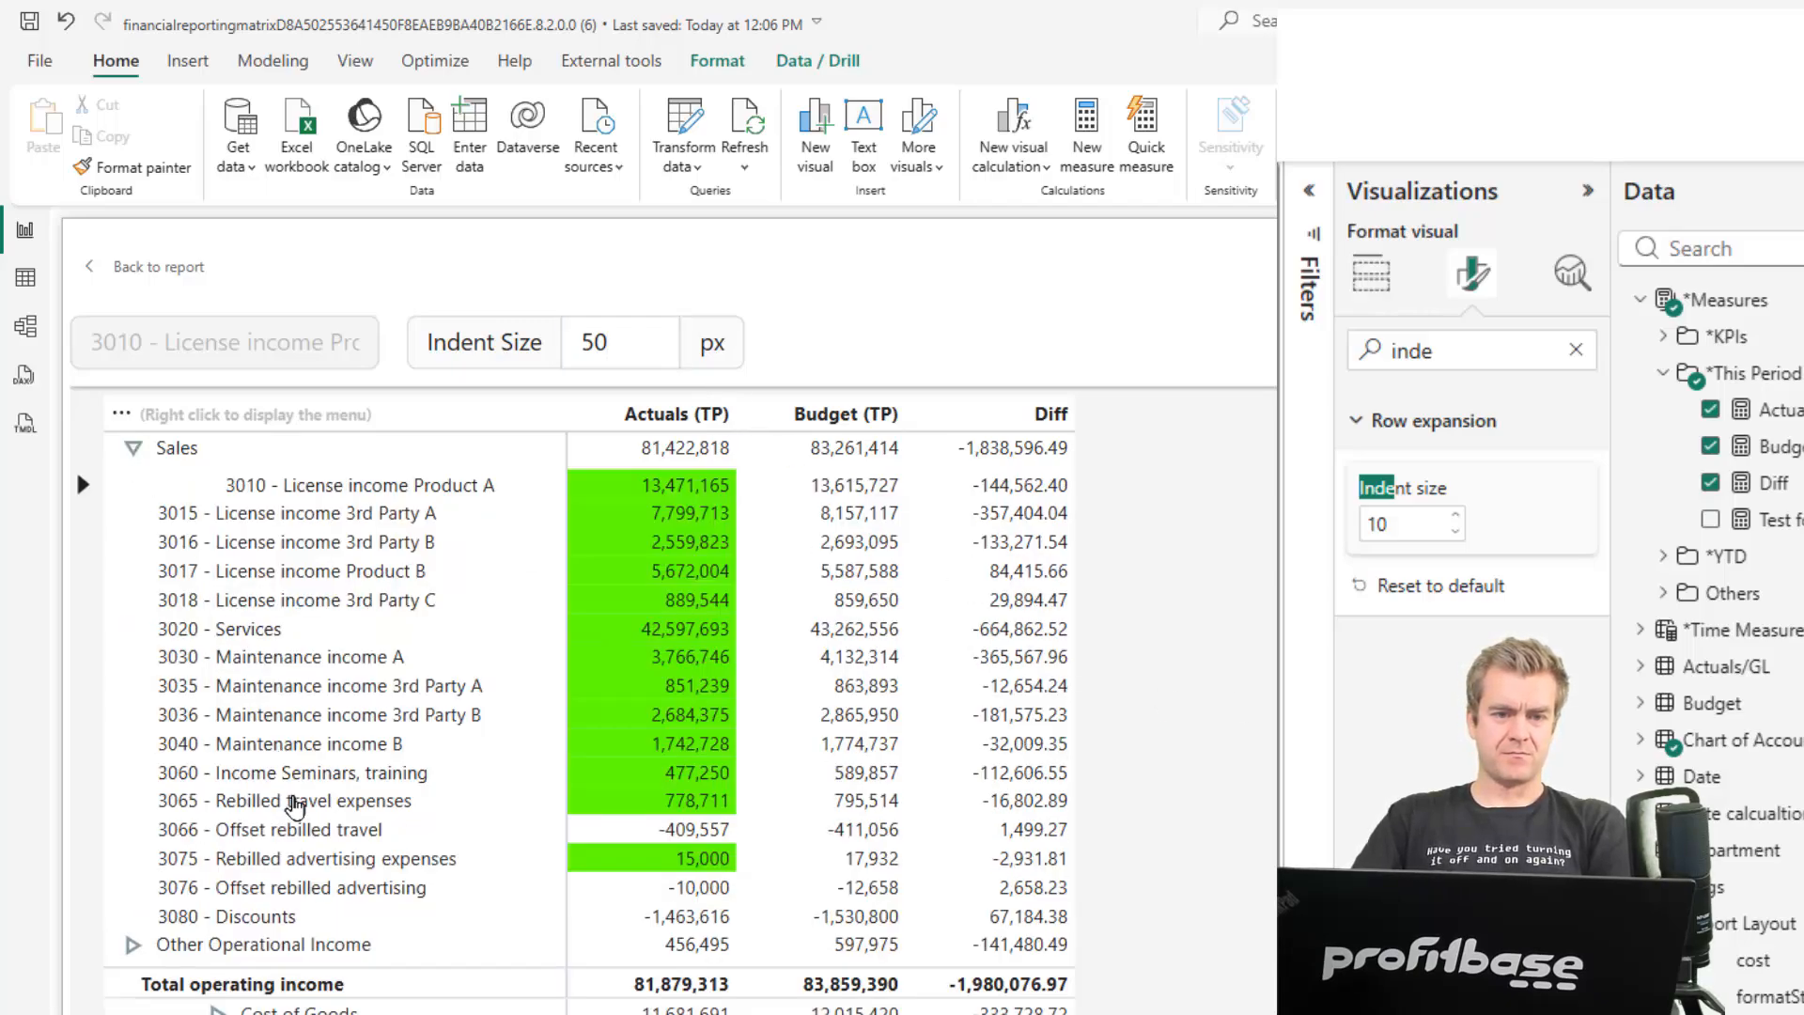
Set the indent size of the 3010 - License income Product A row to 10 px and go back to the report
click(672, 353)
click(655, 340)
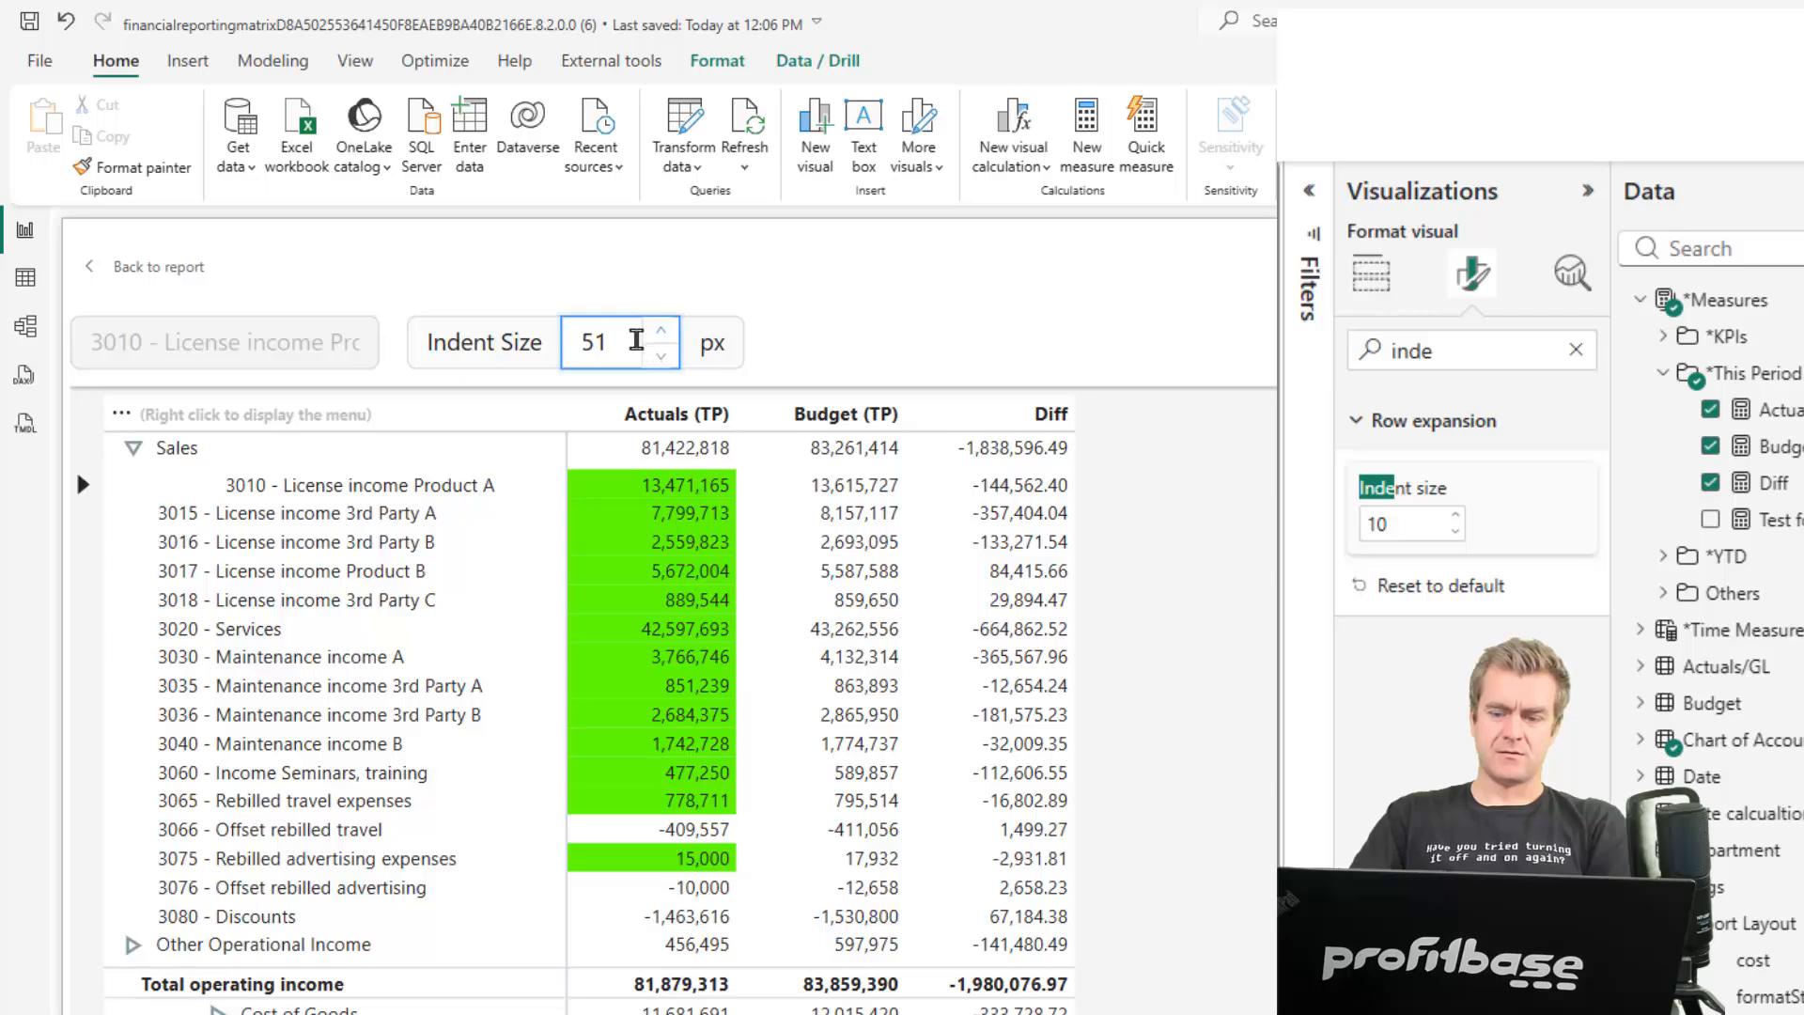
key(BackSpace)
key(BackSpace)
text(10)
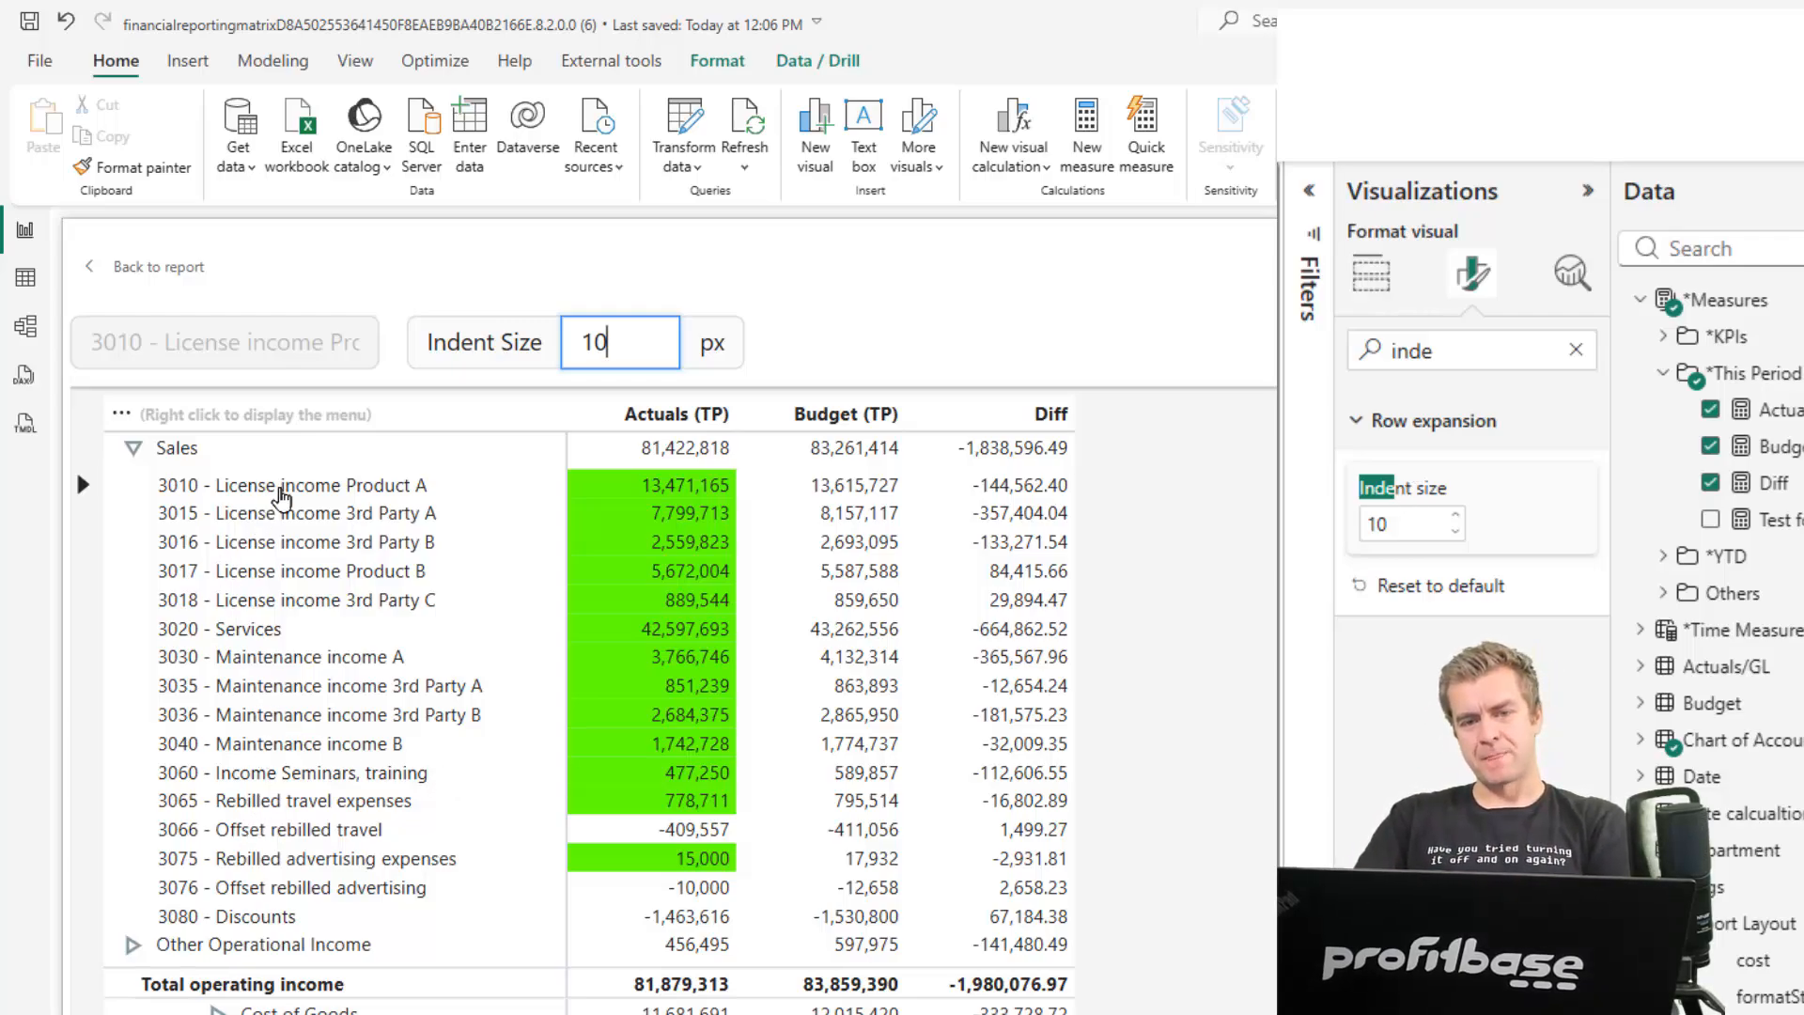
double_click(575, 344)
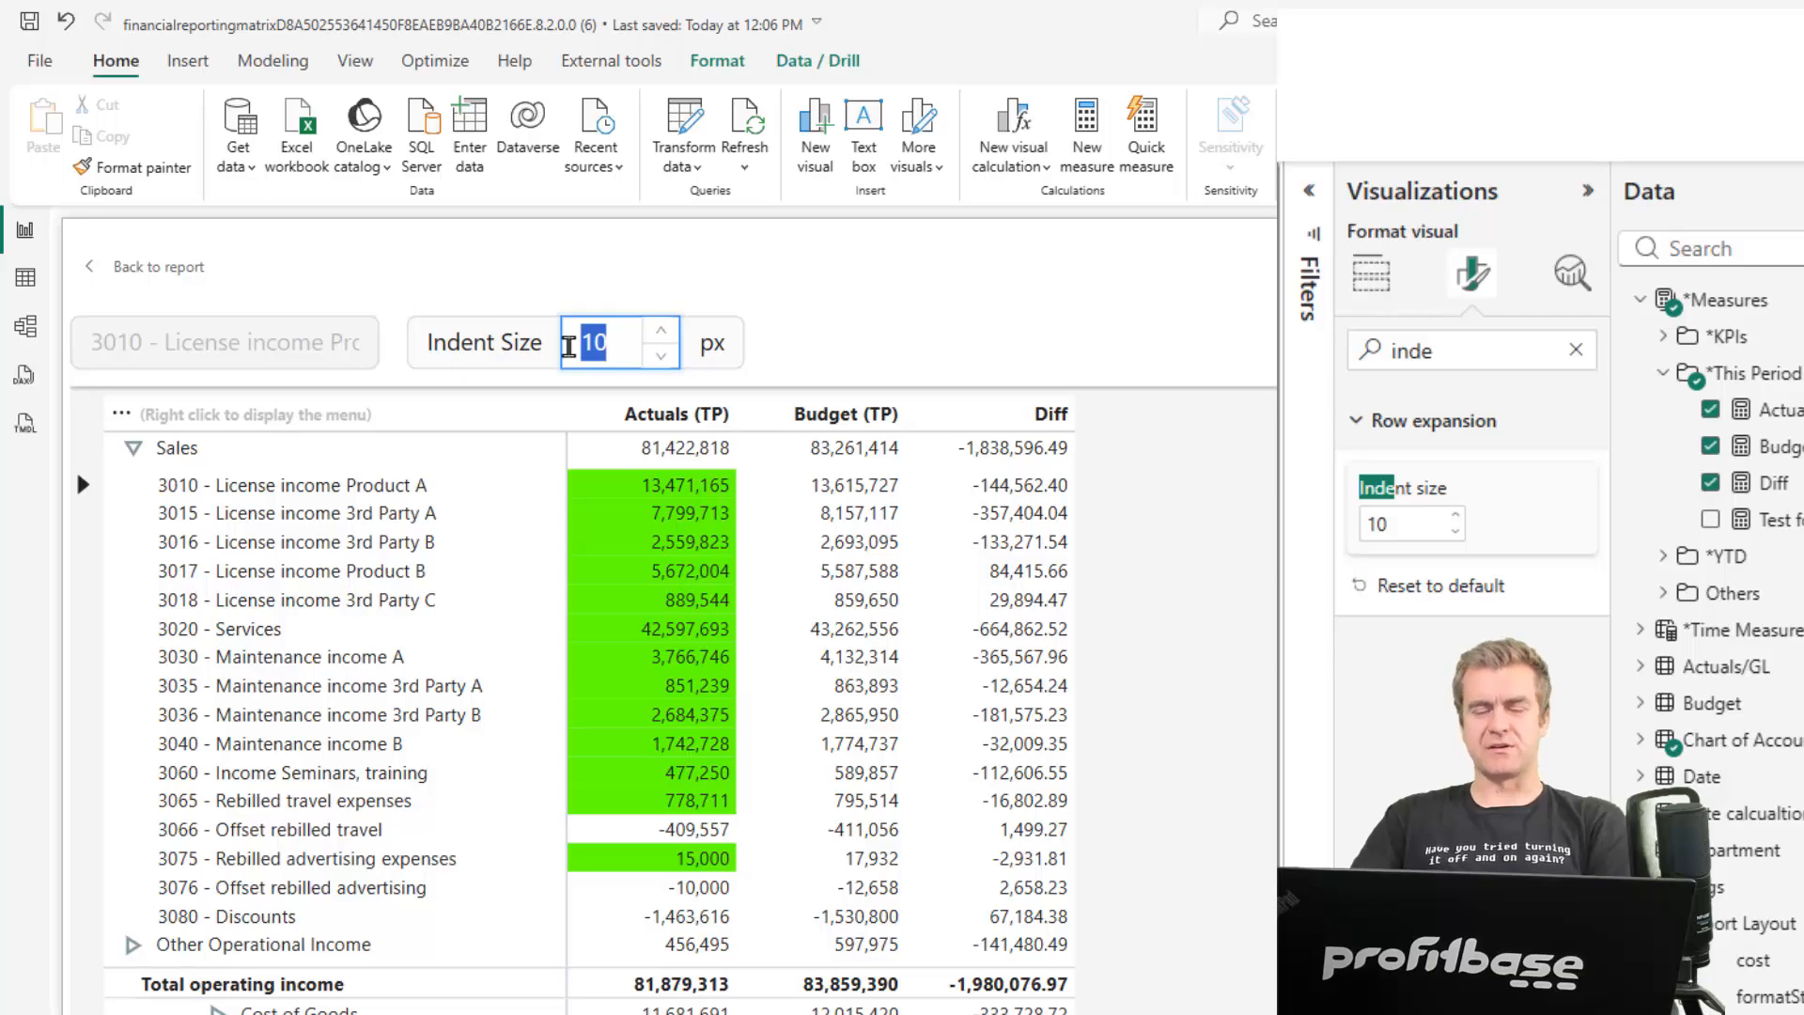
click(1315, 987)
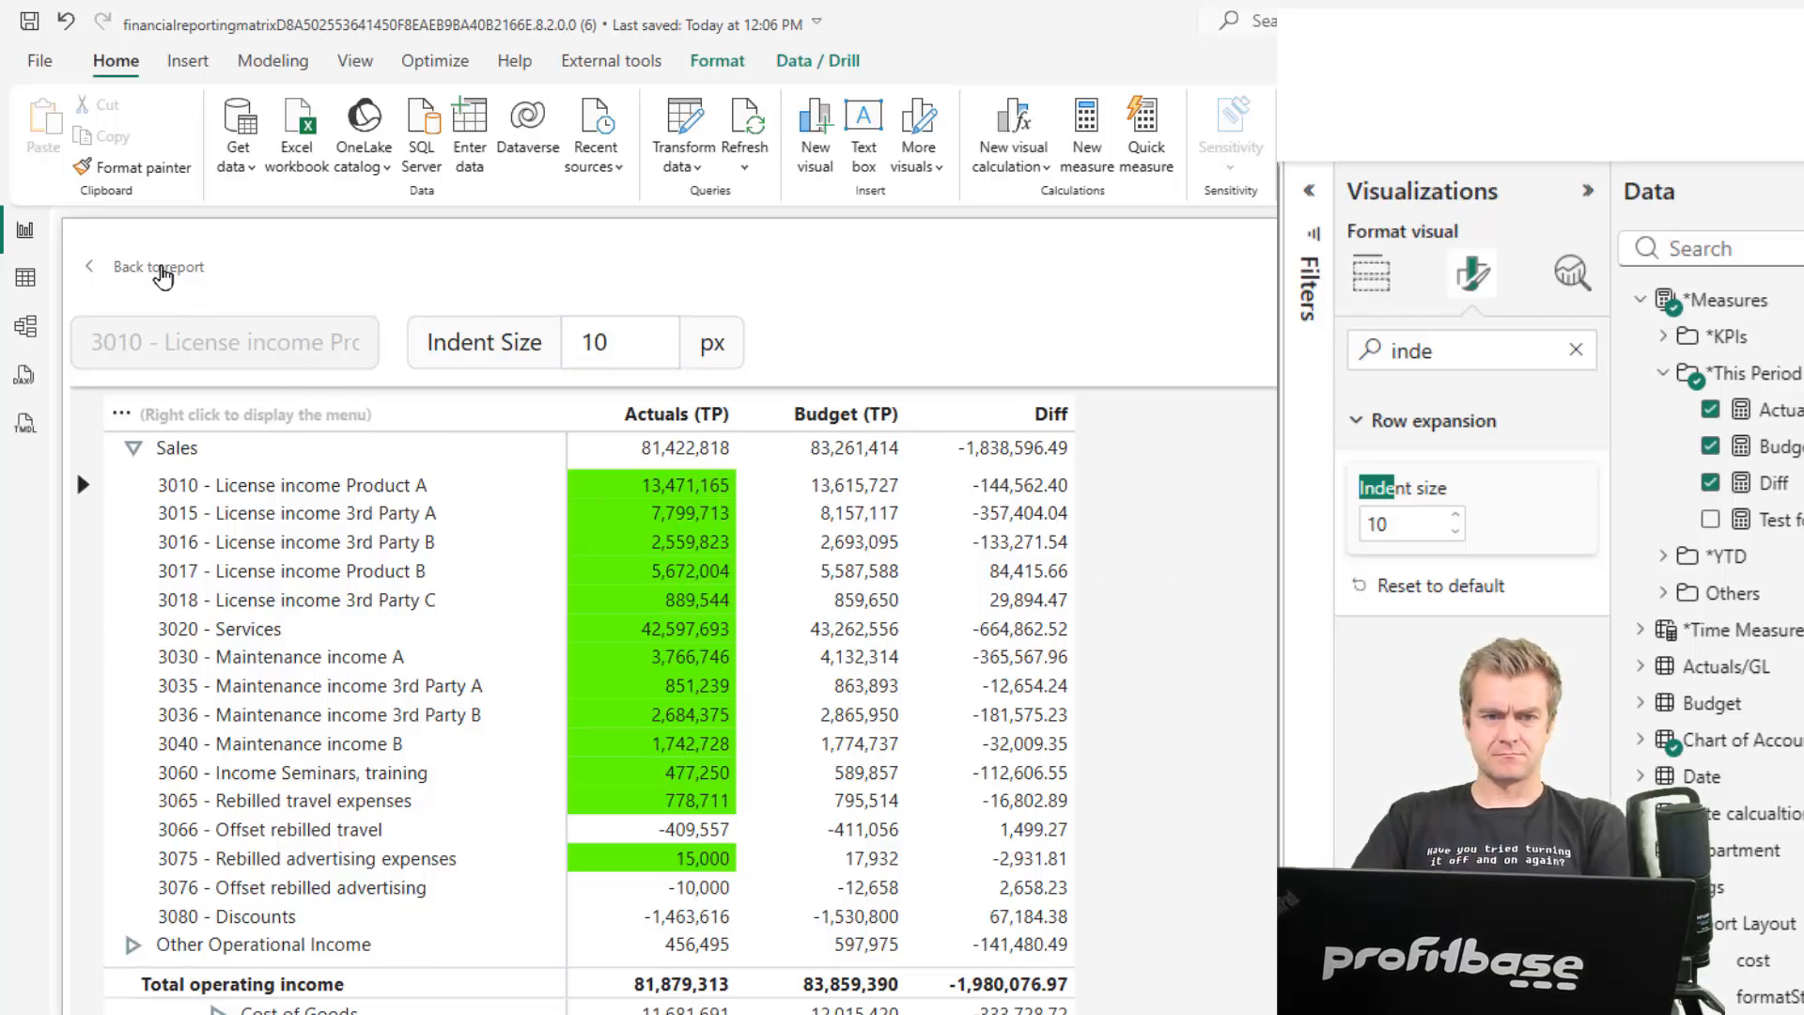
ctrl+click(161, 274)
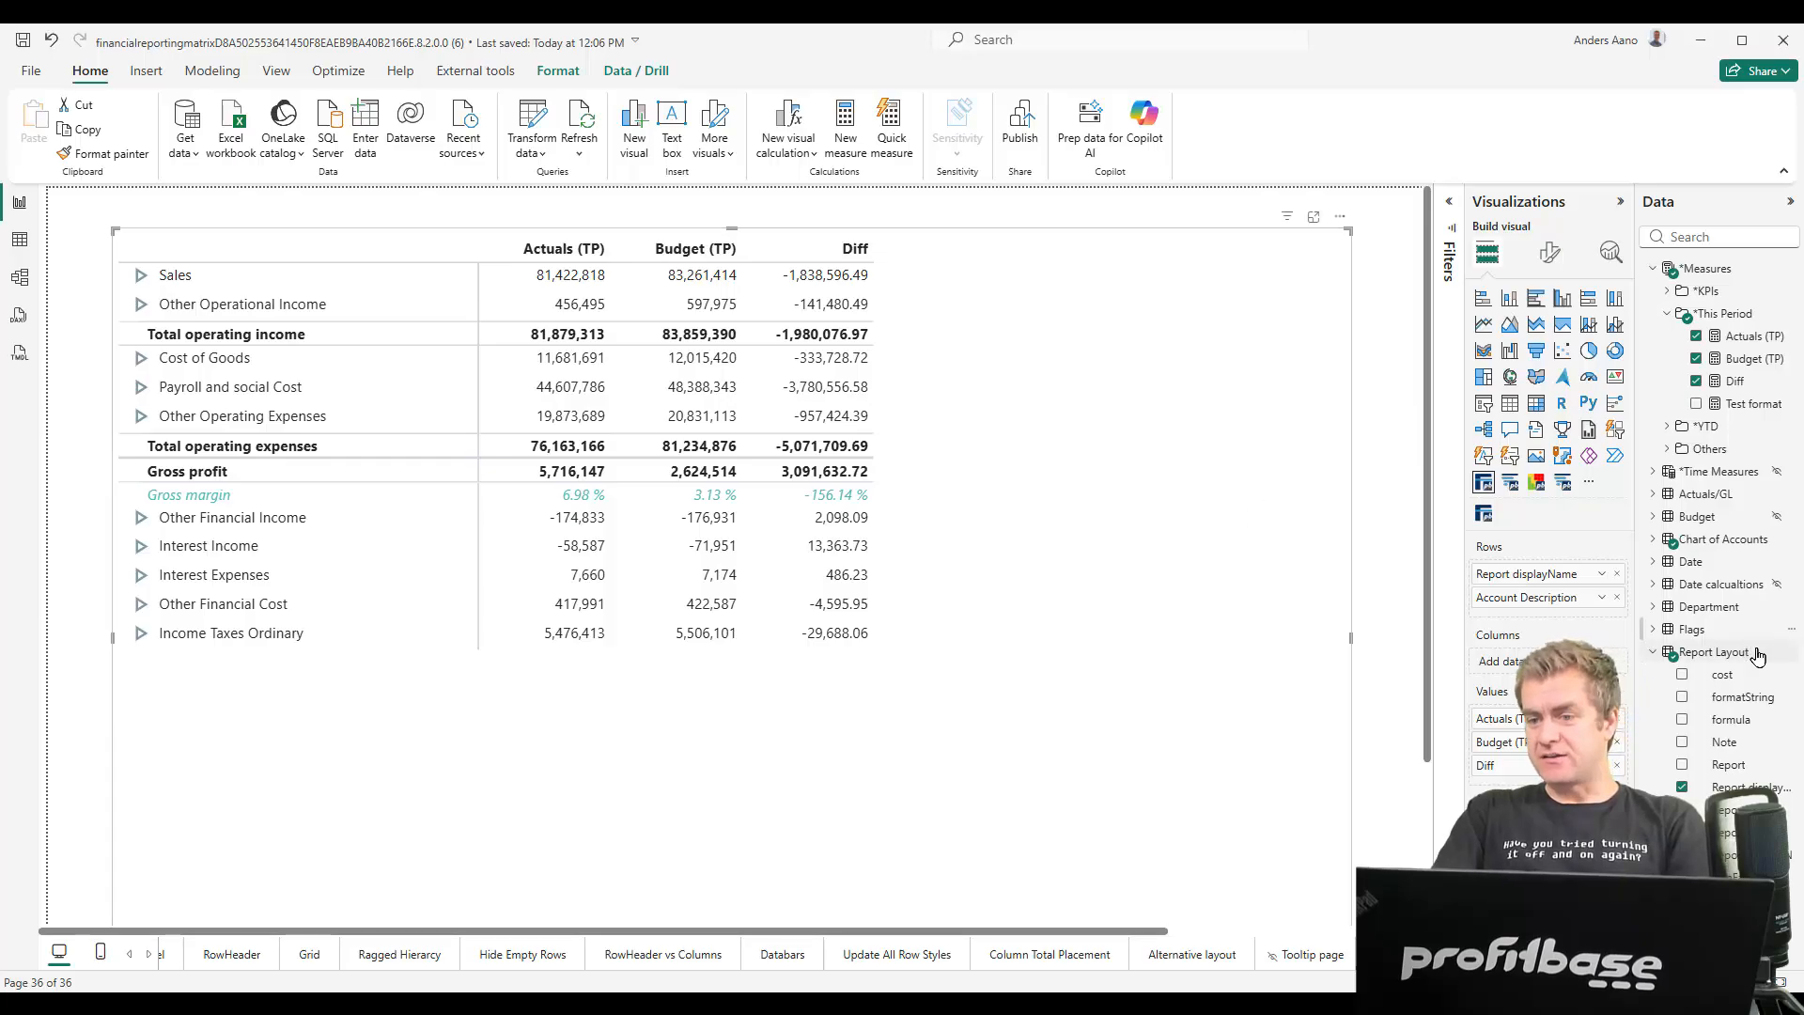
Add the Year and Month fields from the Date table to the matrix columns
click(1653, 652)
click(1653, 562)
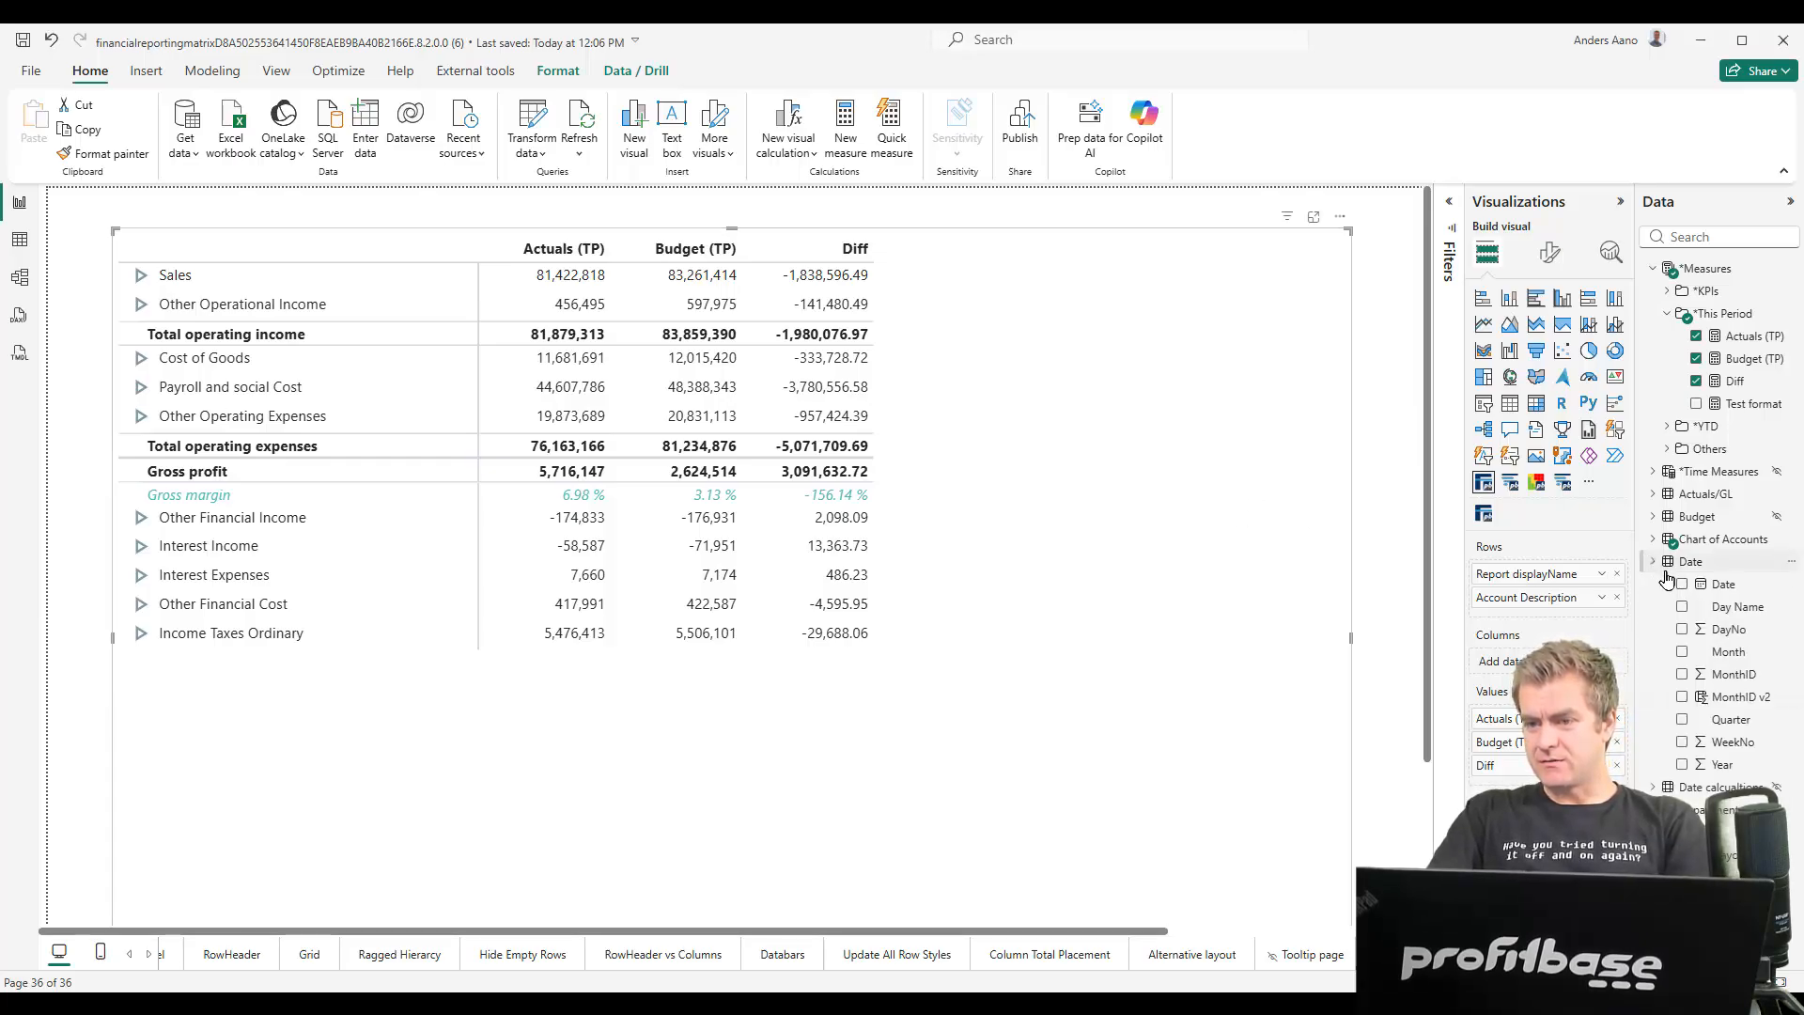
drag(1743, 767, 1490, 656)
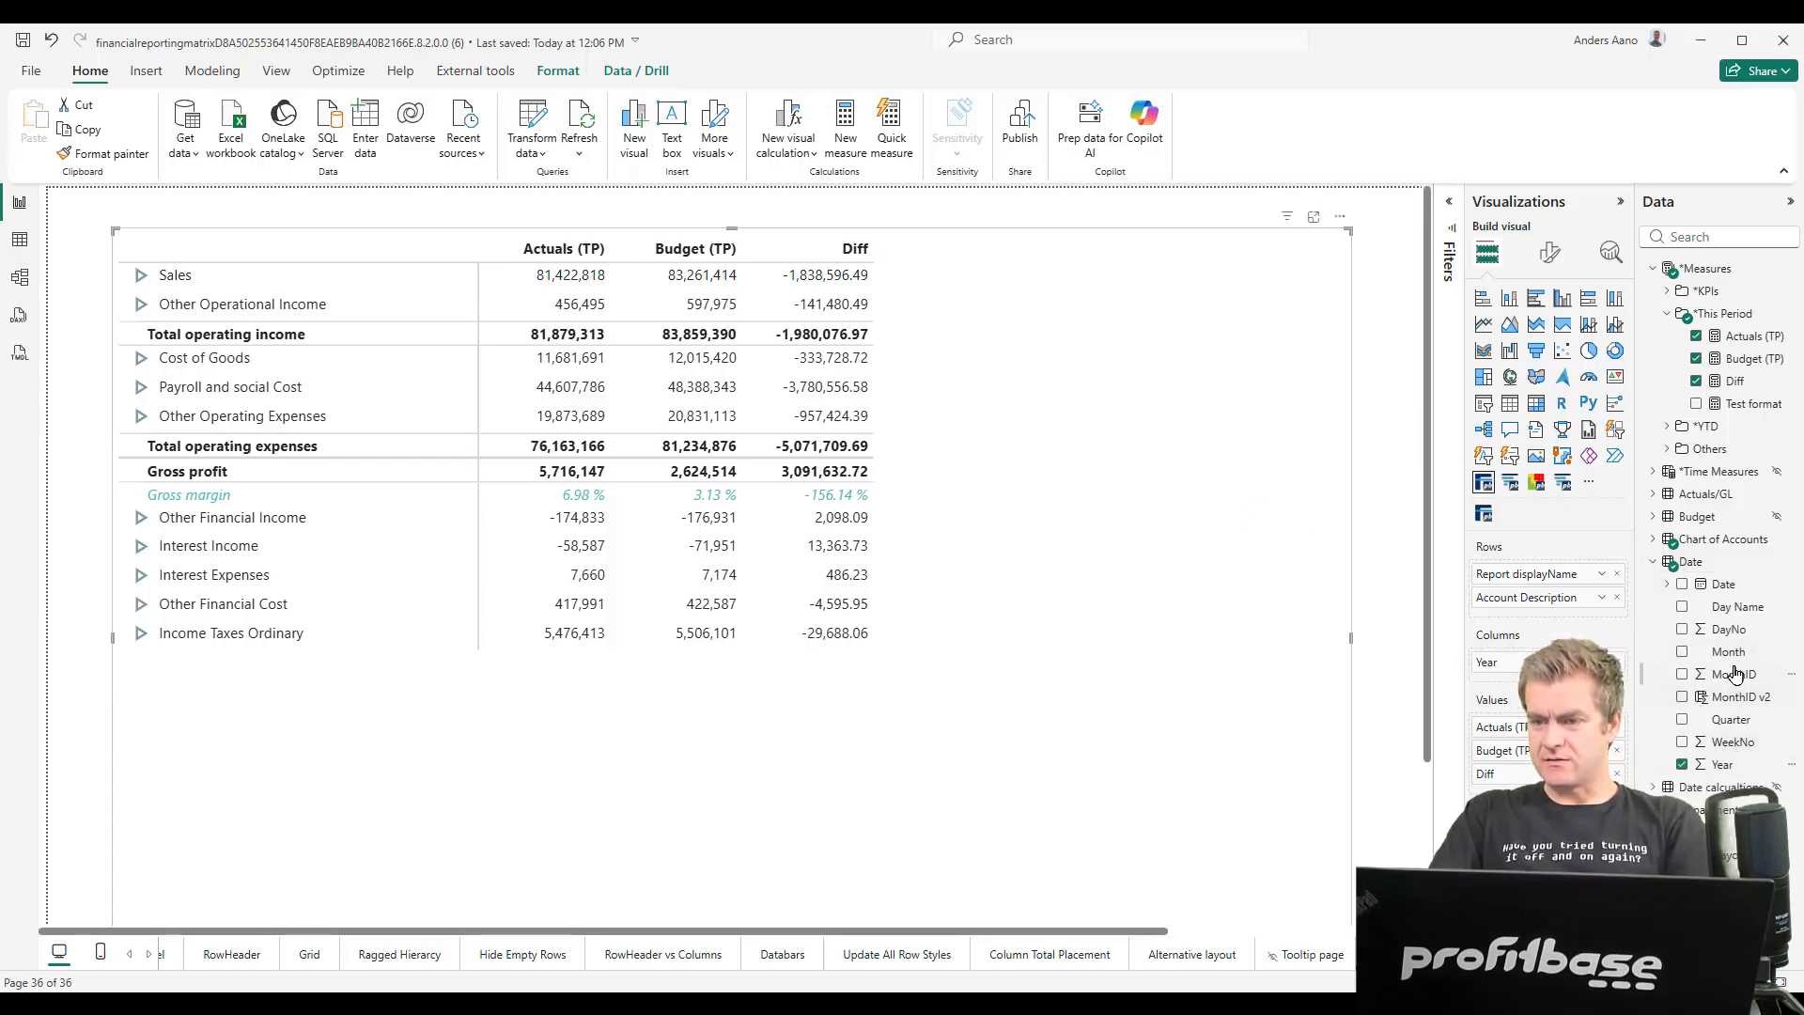
drag(1735, 674, 1503, 683)
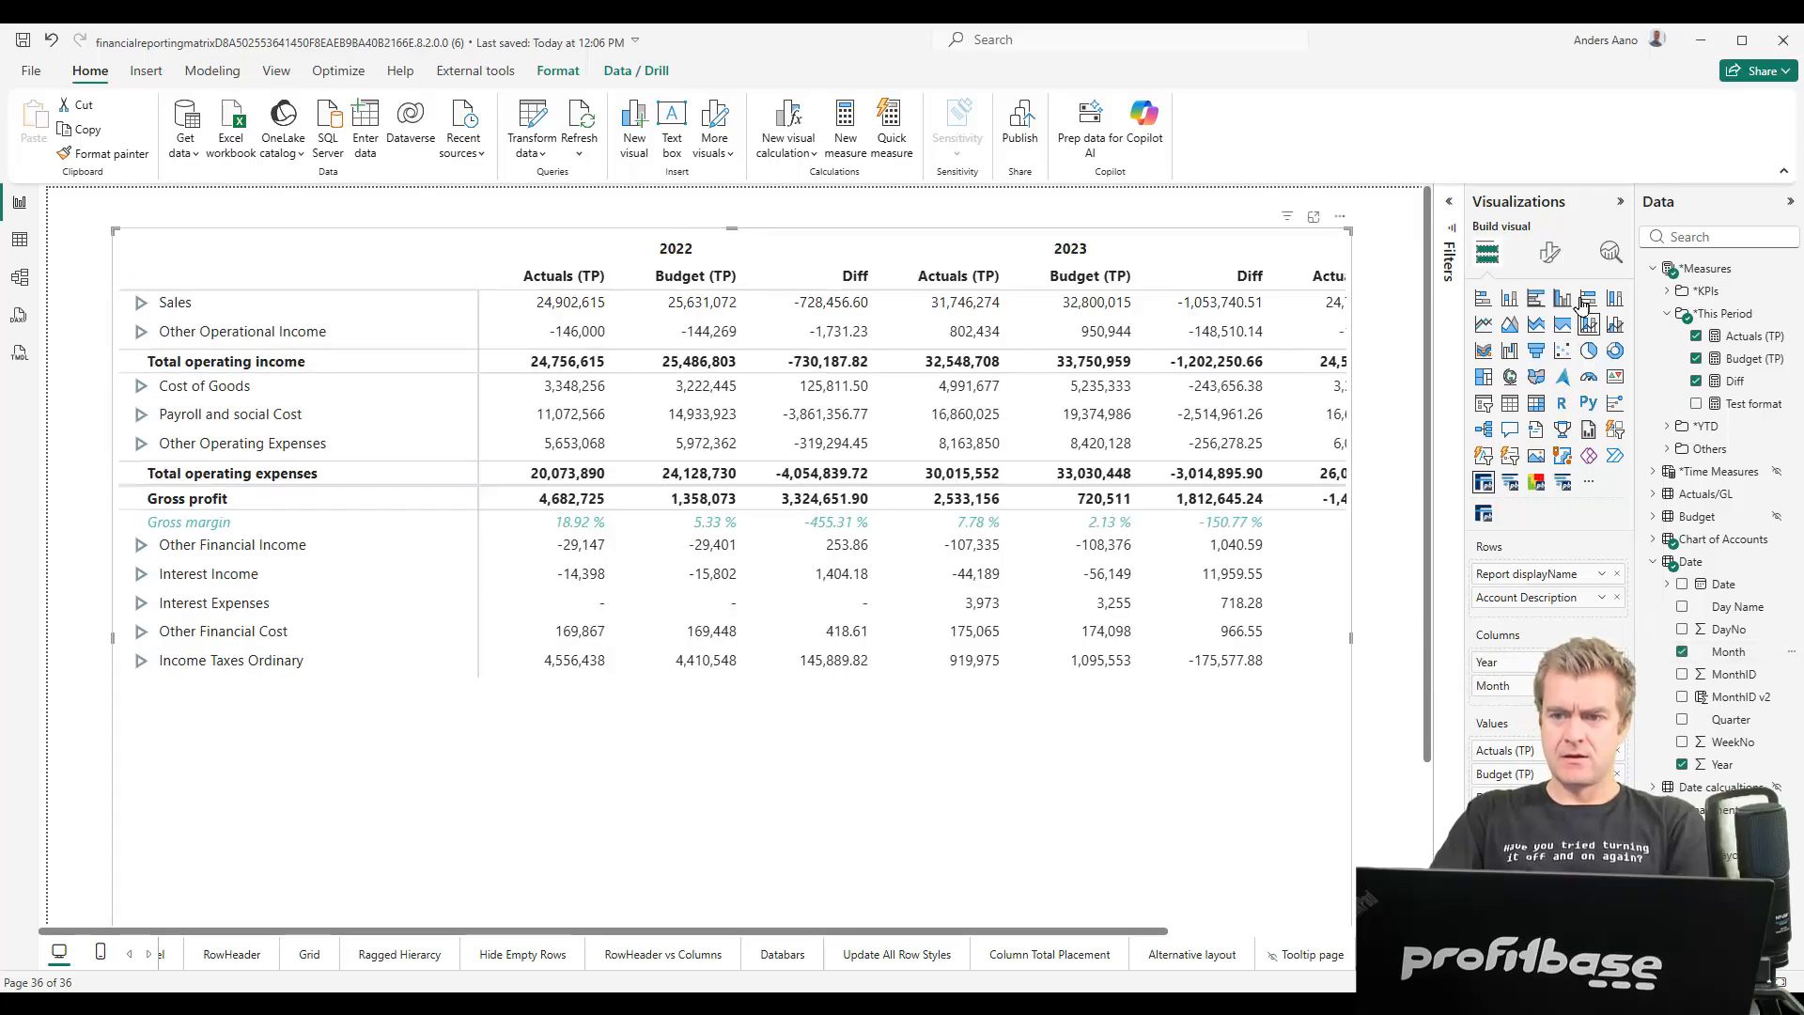
Turn on column expansion for the matrix and collapse the 2022, 2023 and 2024 column groups
click(1551, 254)
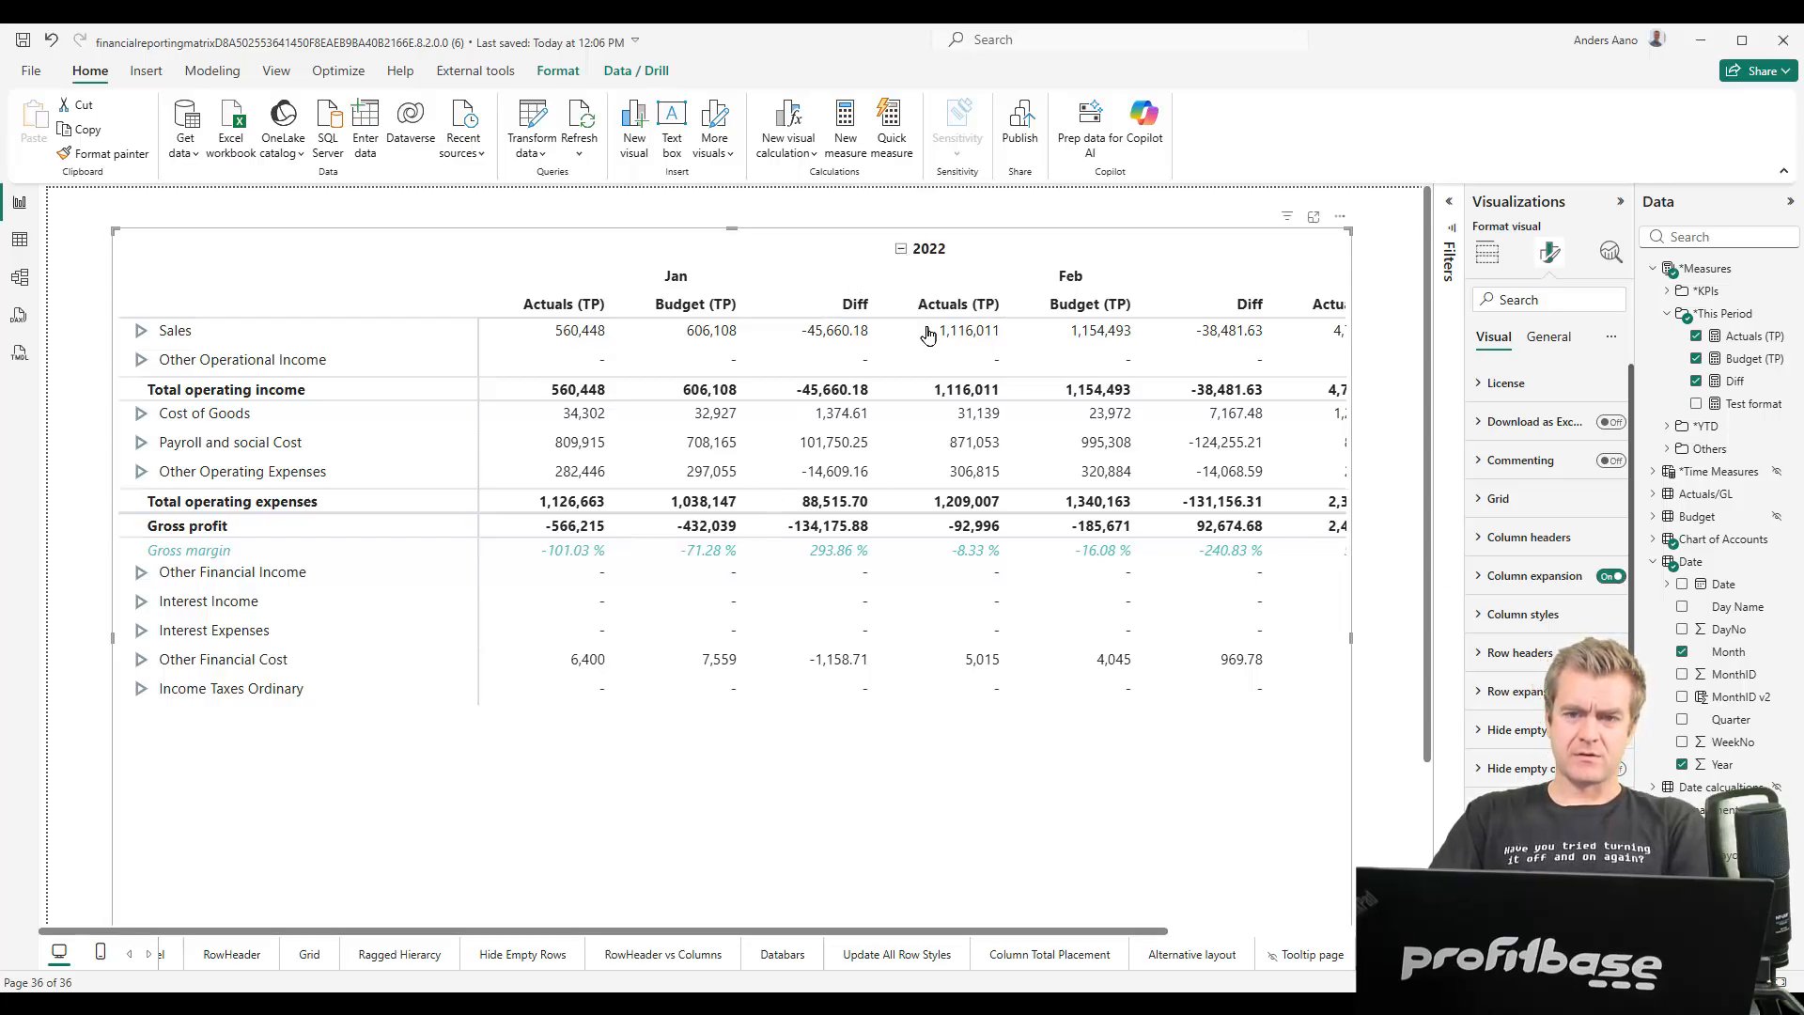
scroll(916, 338, right, 10)
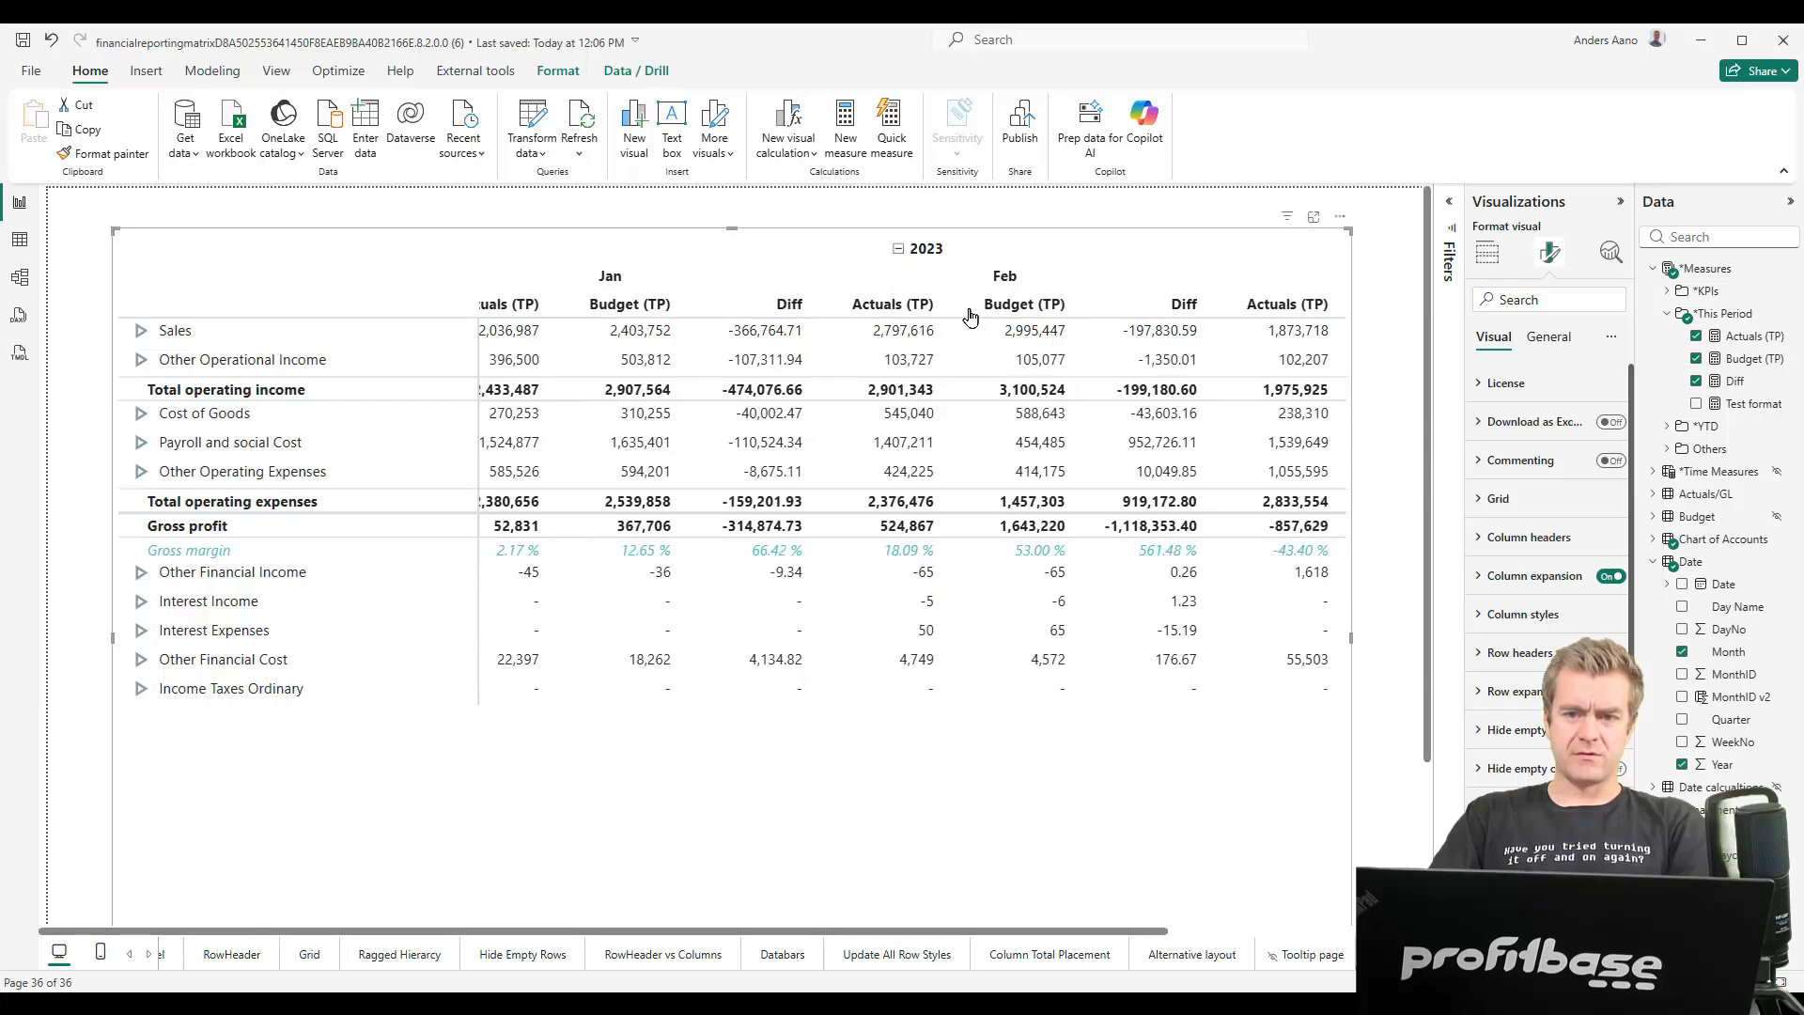
click(1063, 249)
scroll(762, 462, right, 1)
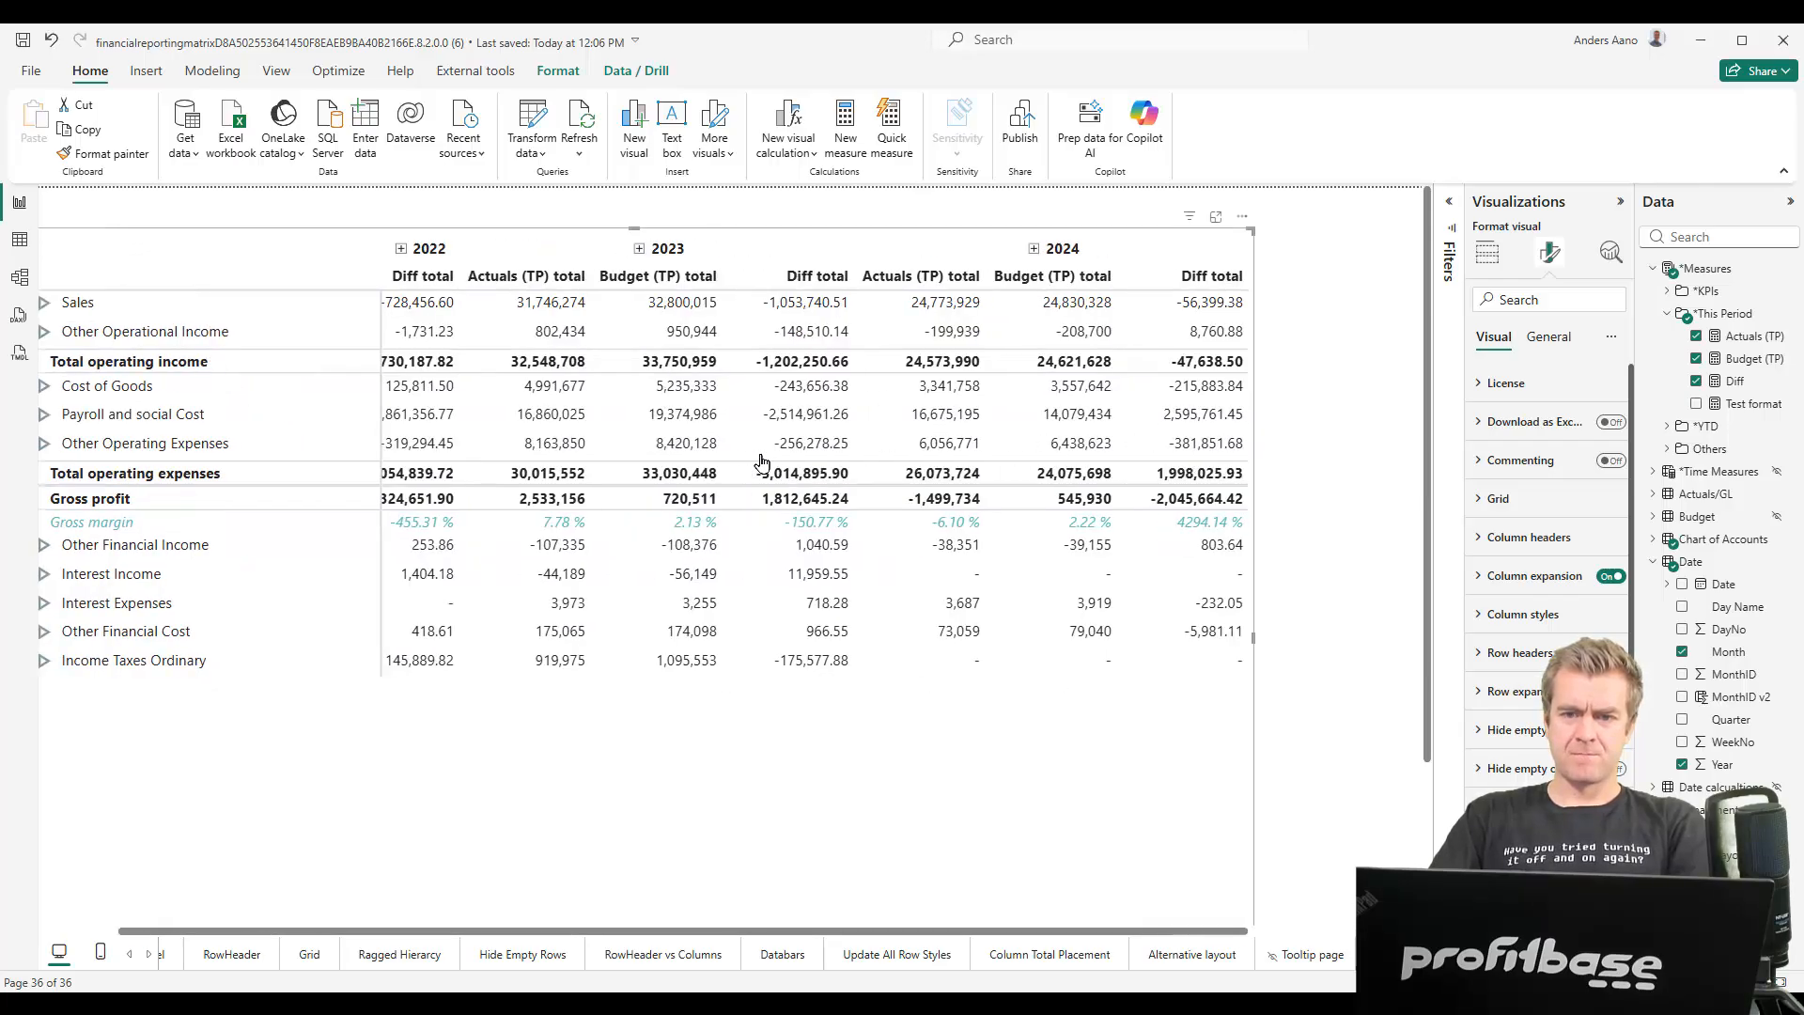
scroll(761, 464, right, 2)
Expand the 2023 column group into its months and bring the February columns into view
scroll(762, 463, left, 3)
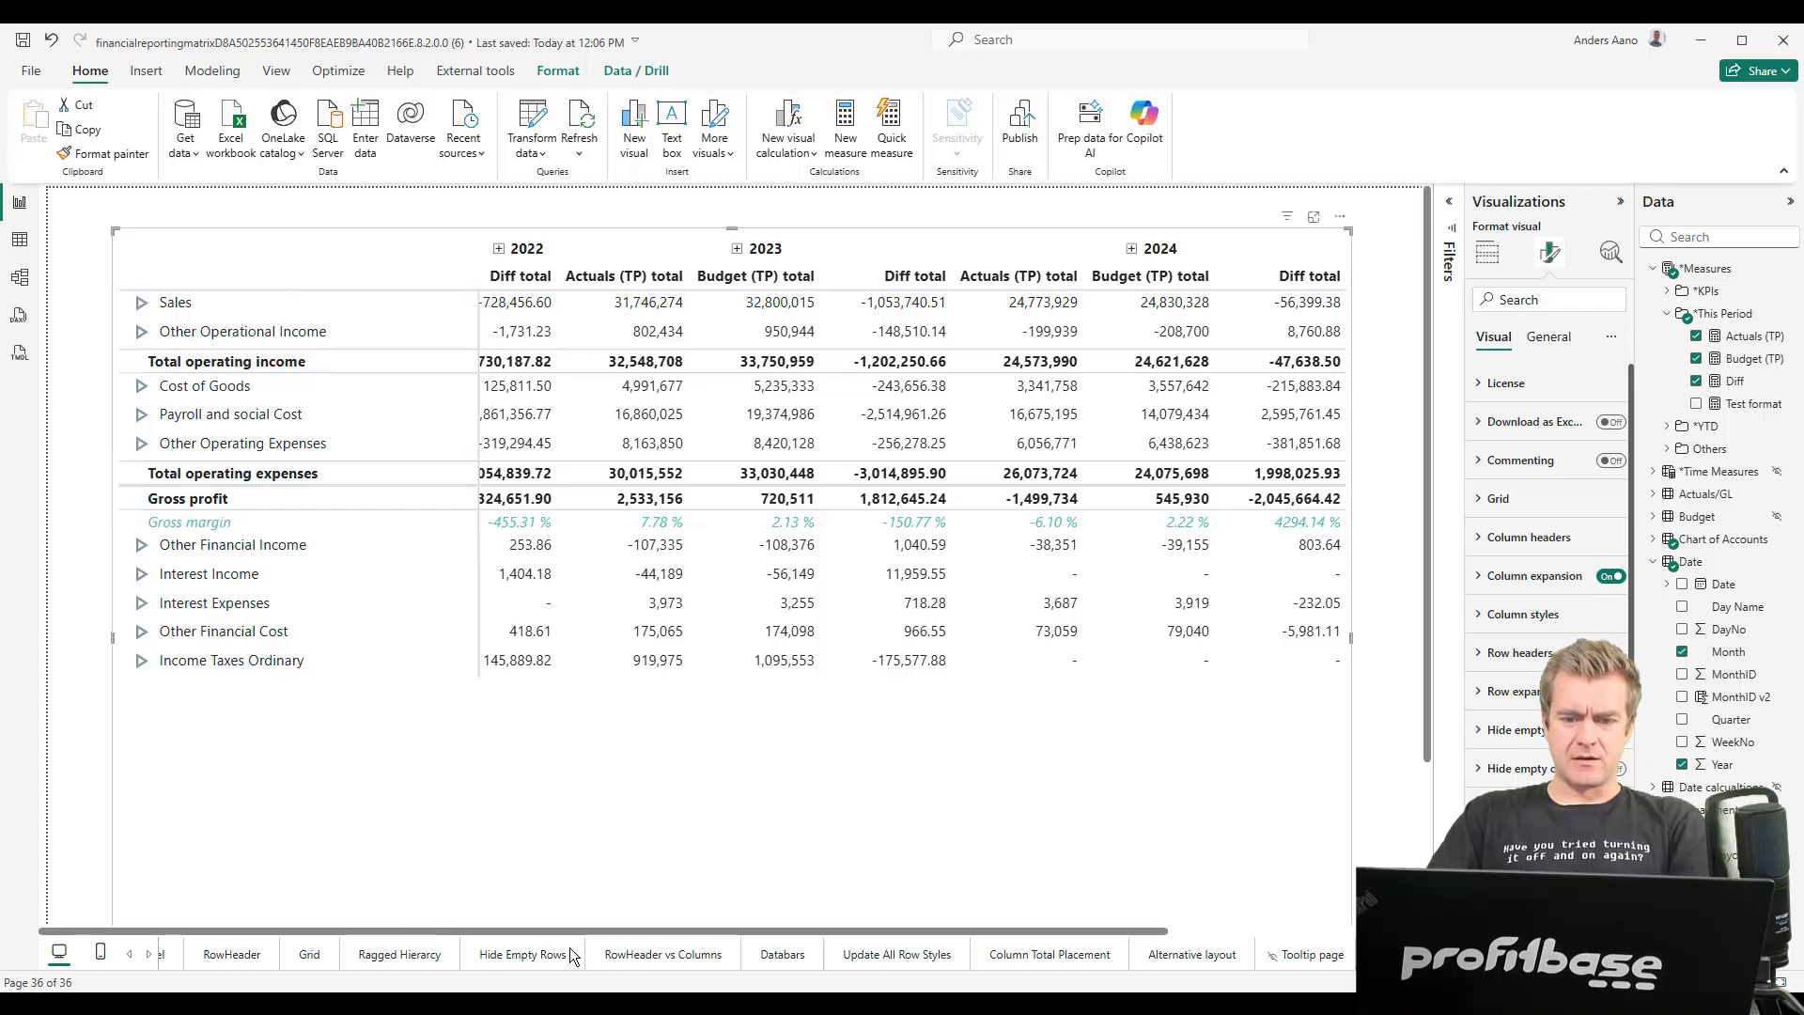
scroll(790, 676, left, 3)
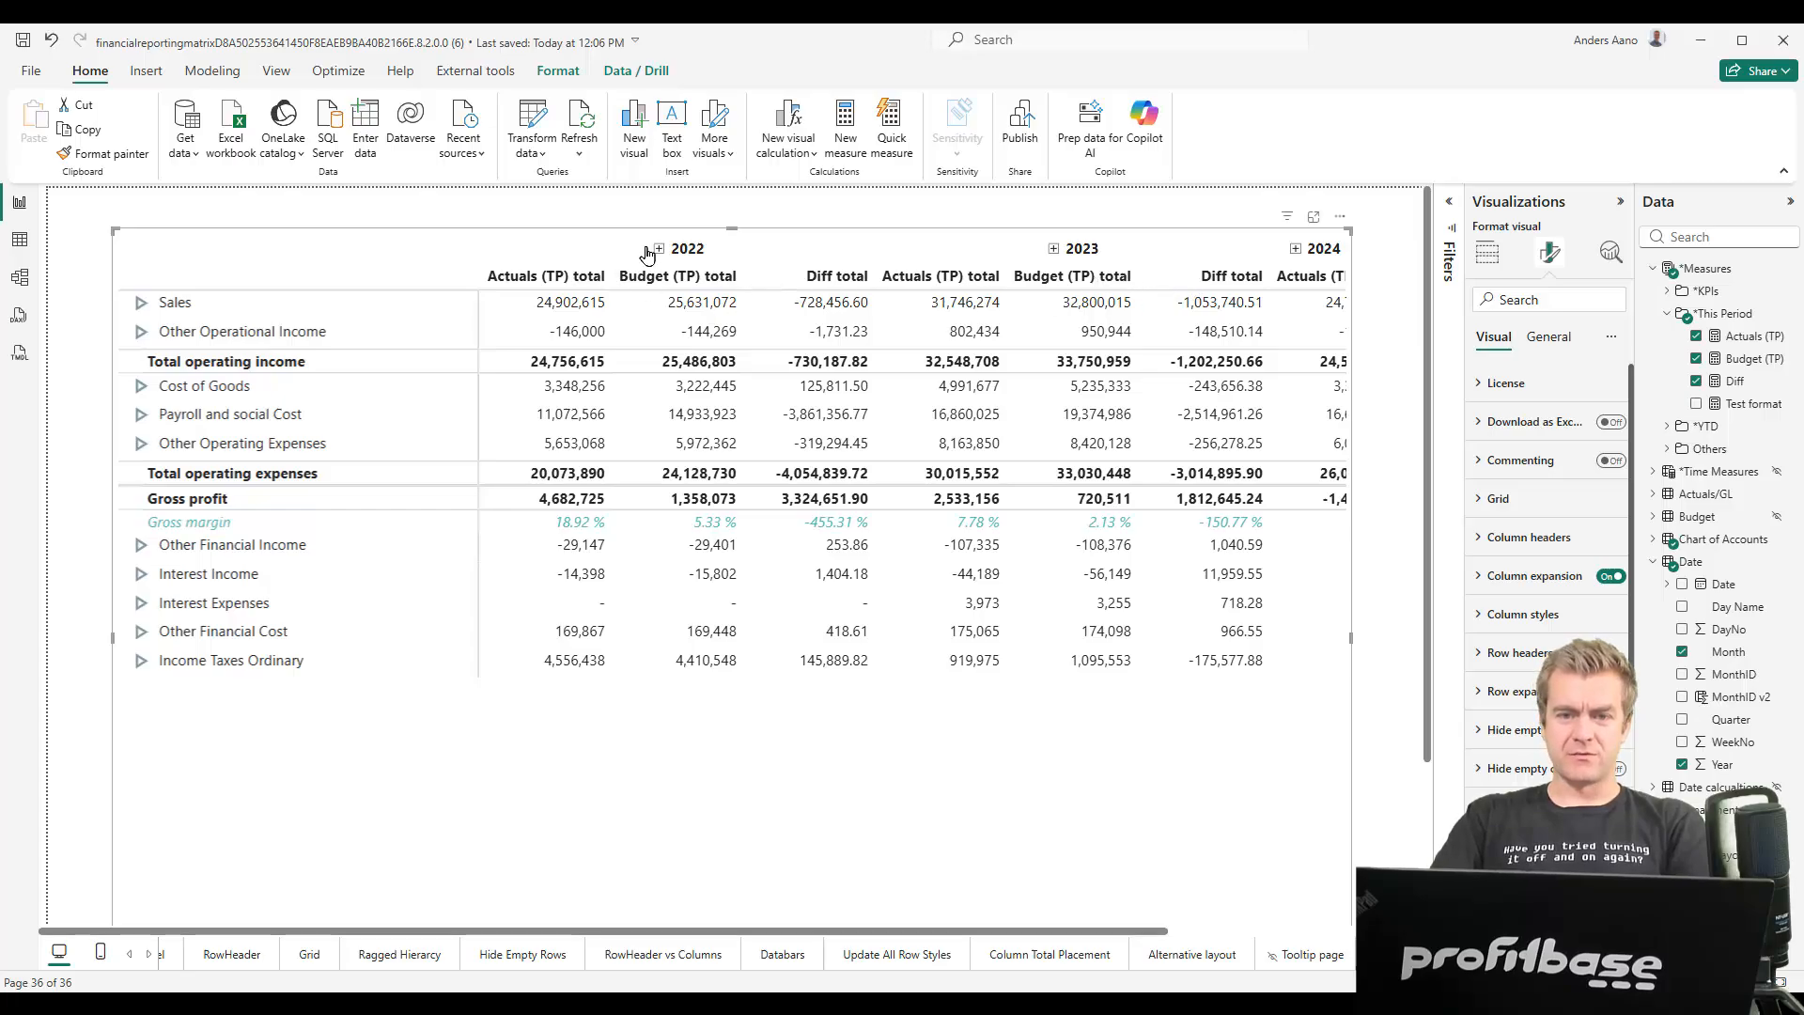
click(1054, 250)
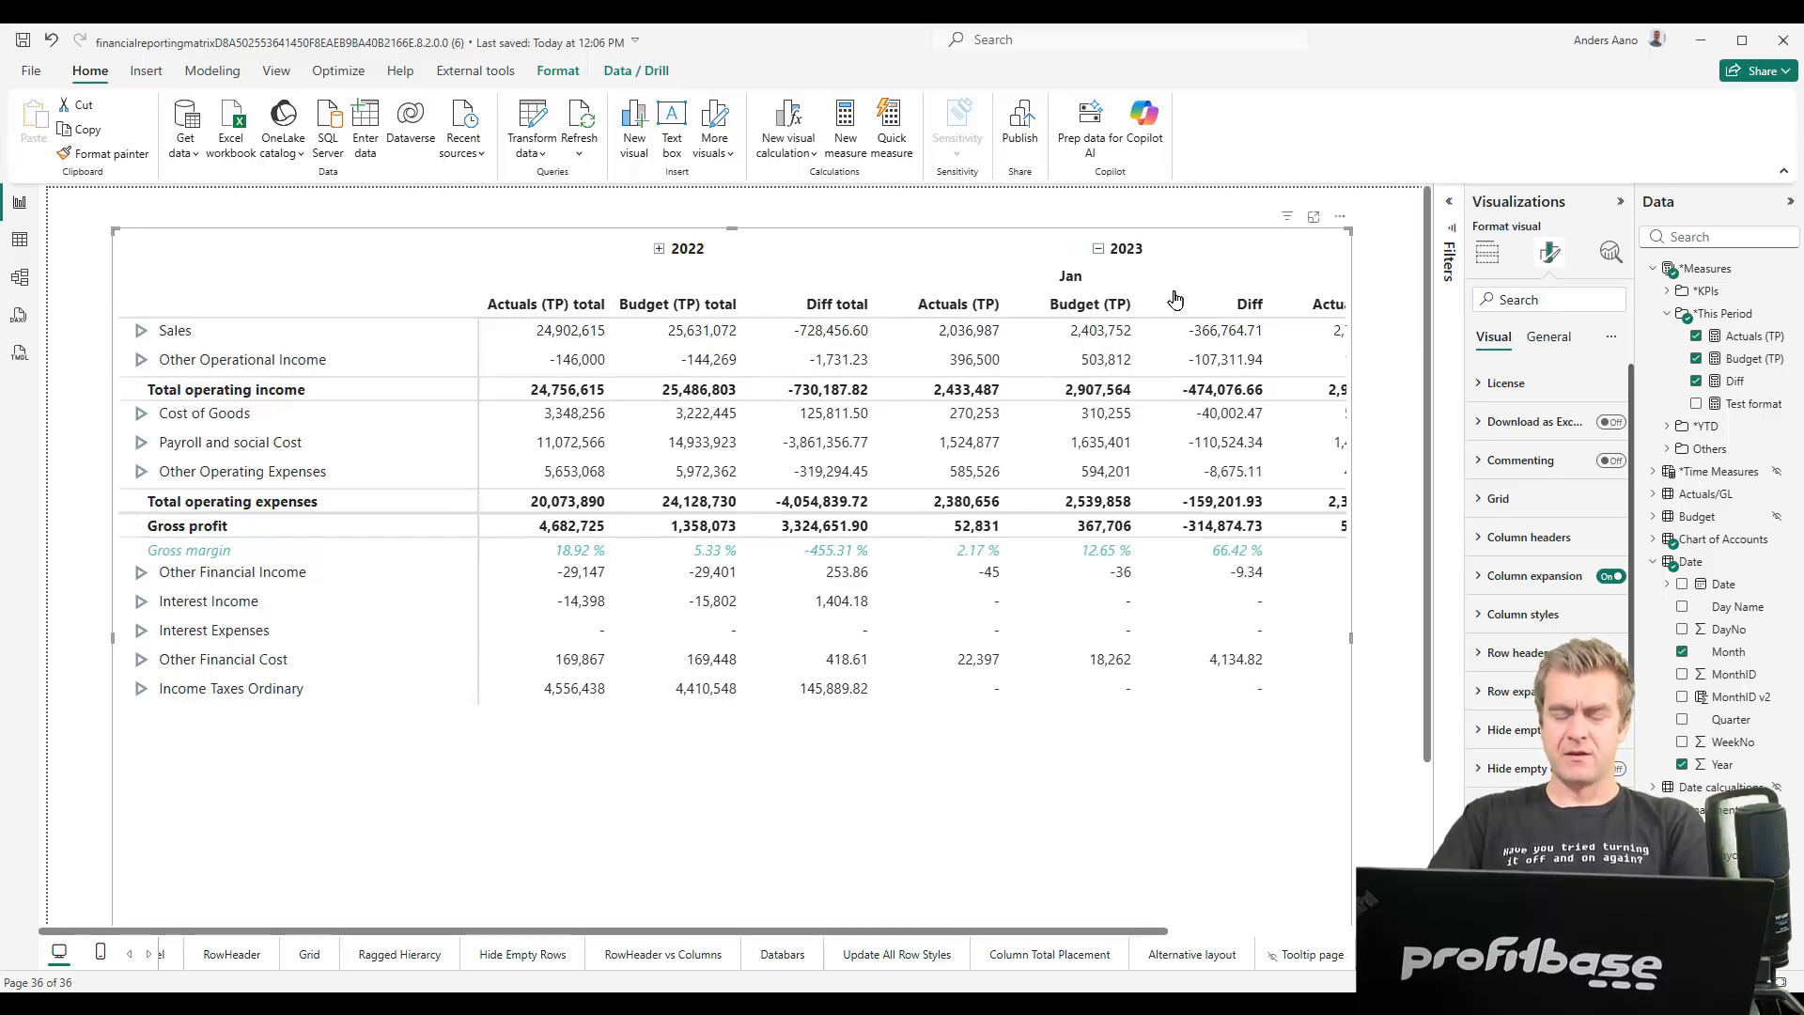
scroll(1174, 298, right, 6)
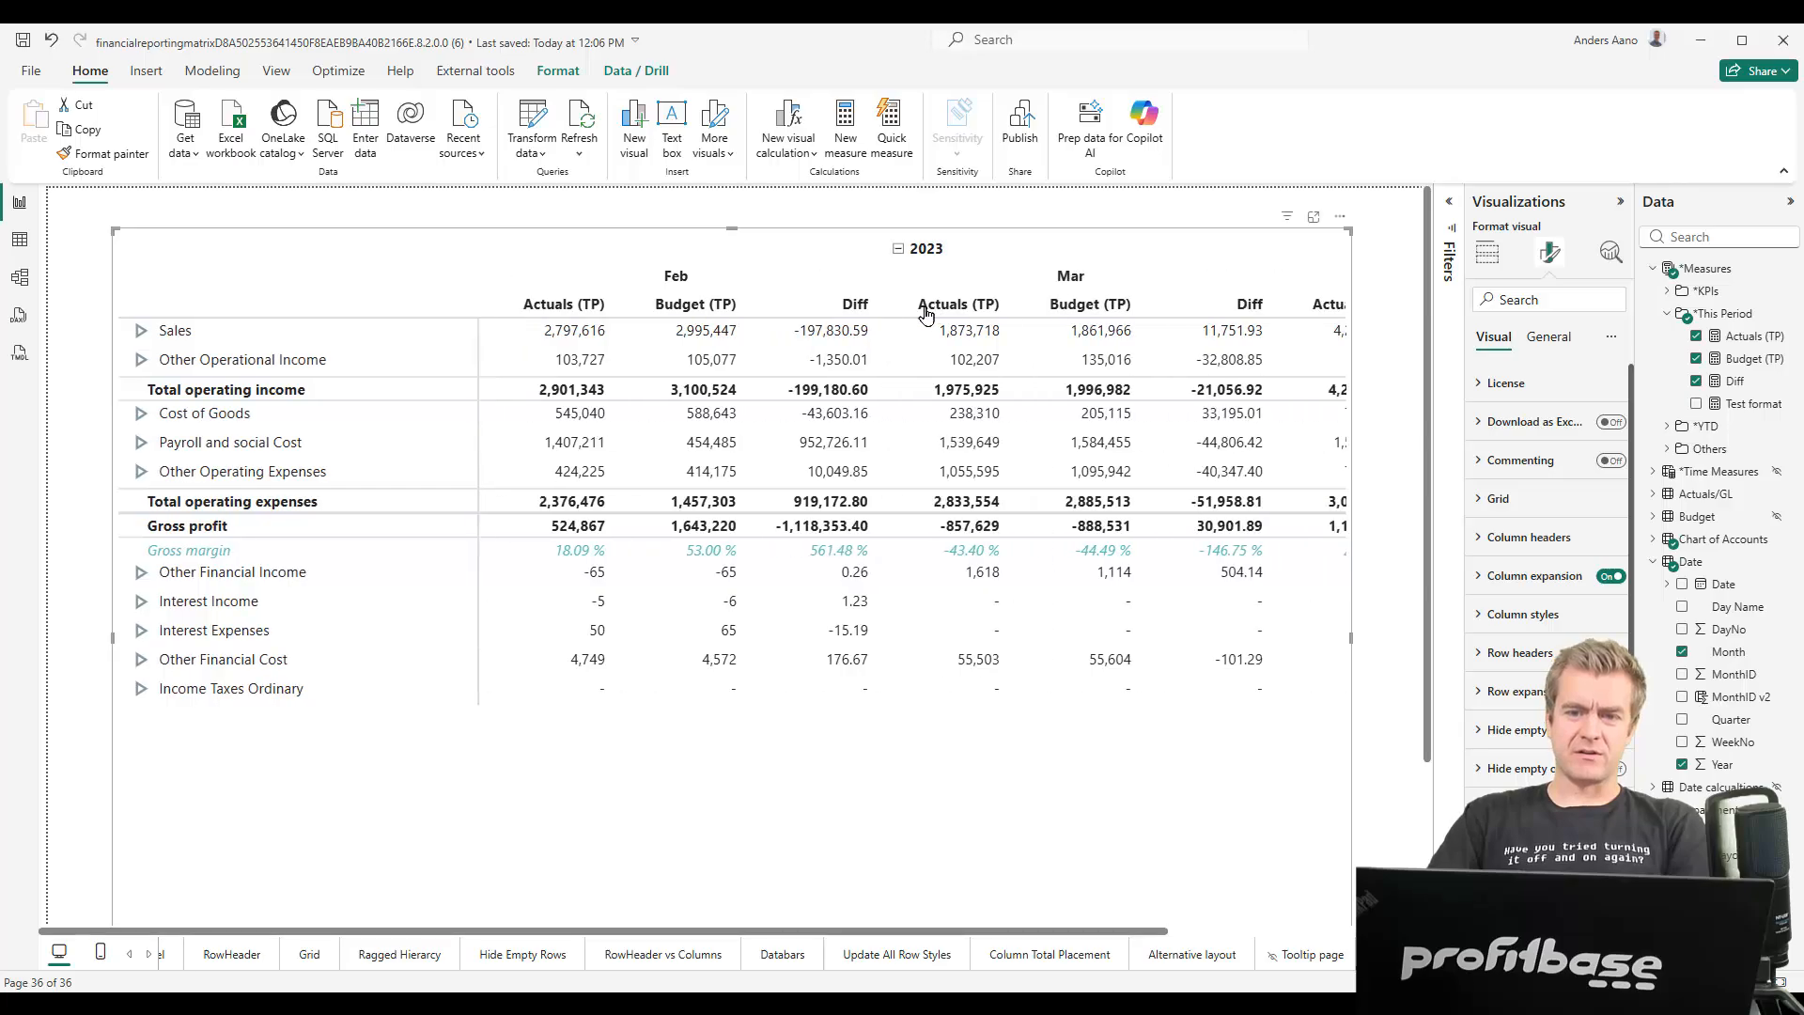
right_click(682, 315)
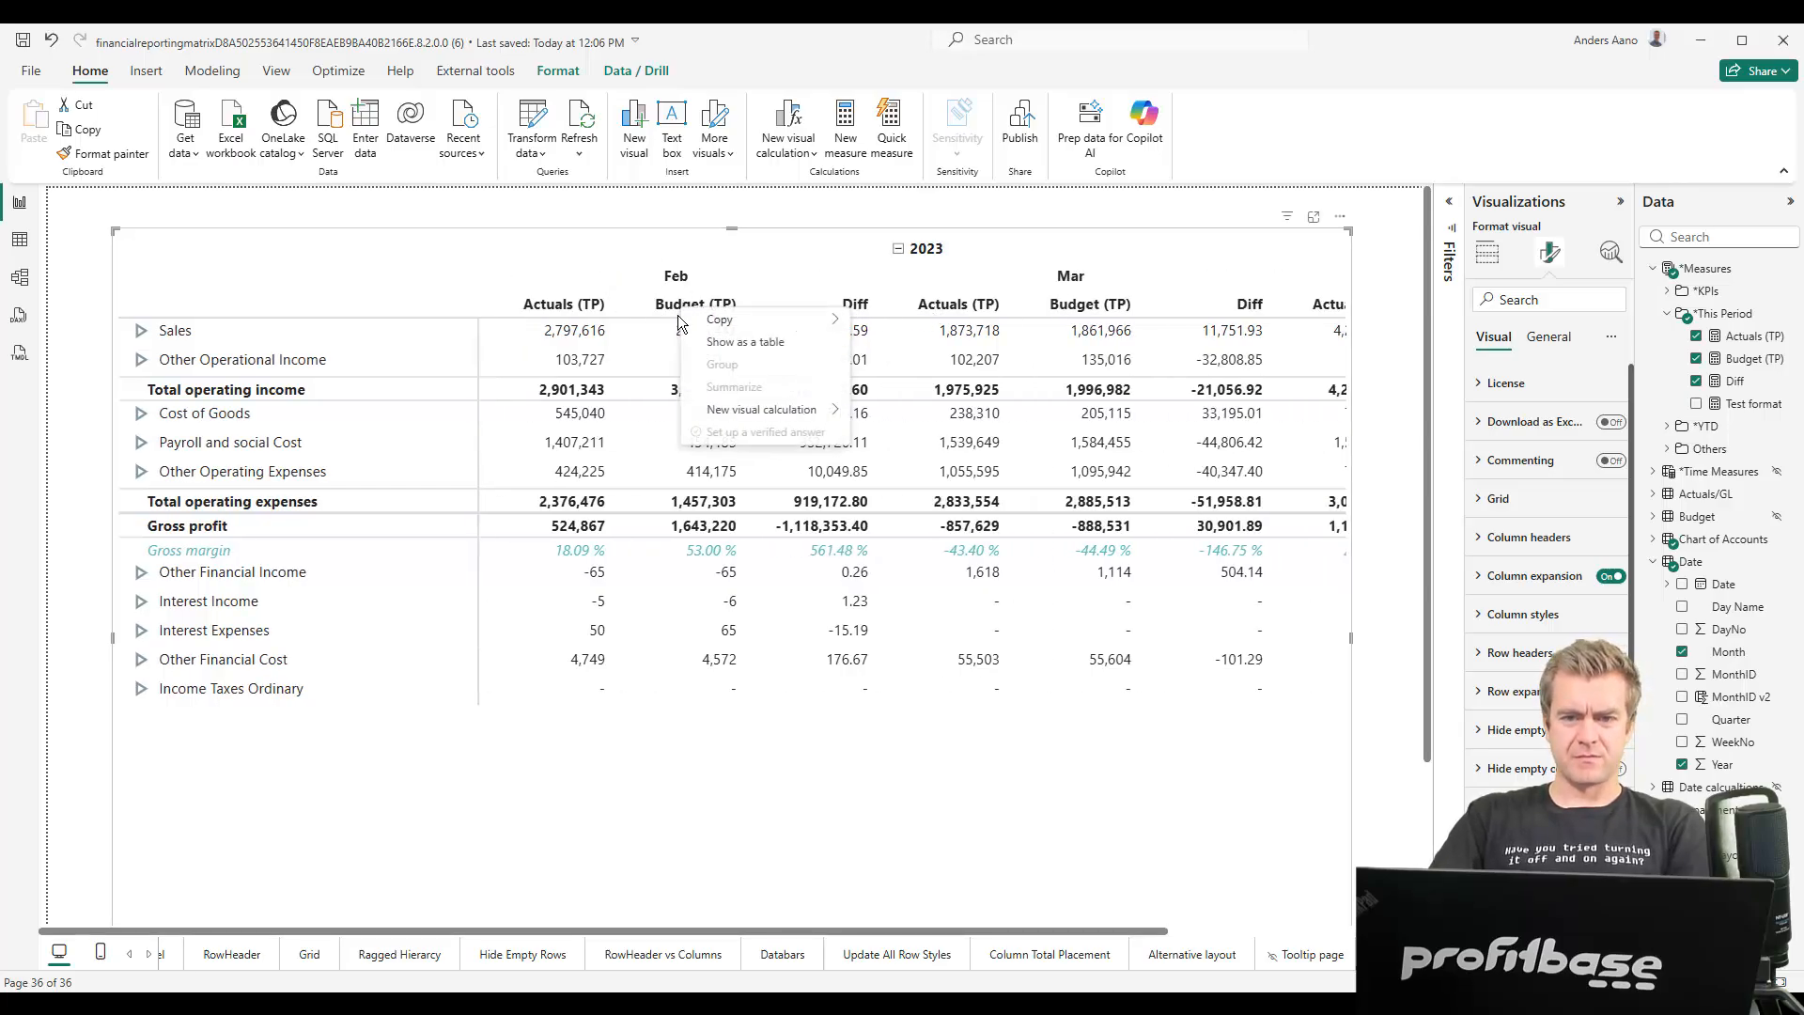
click(670, 272)
right_click(670, 274)
click(658, 295)
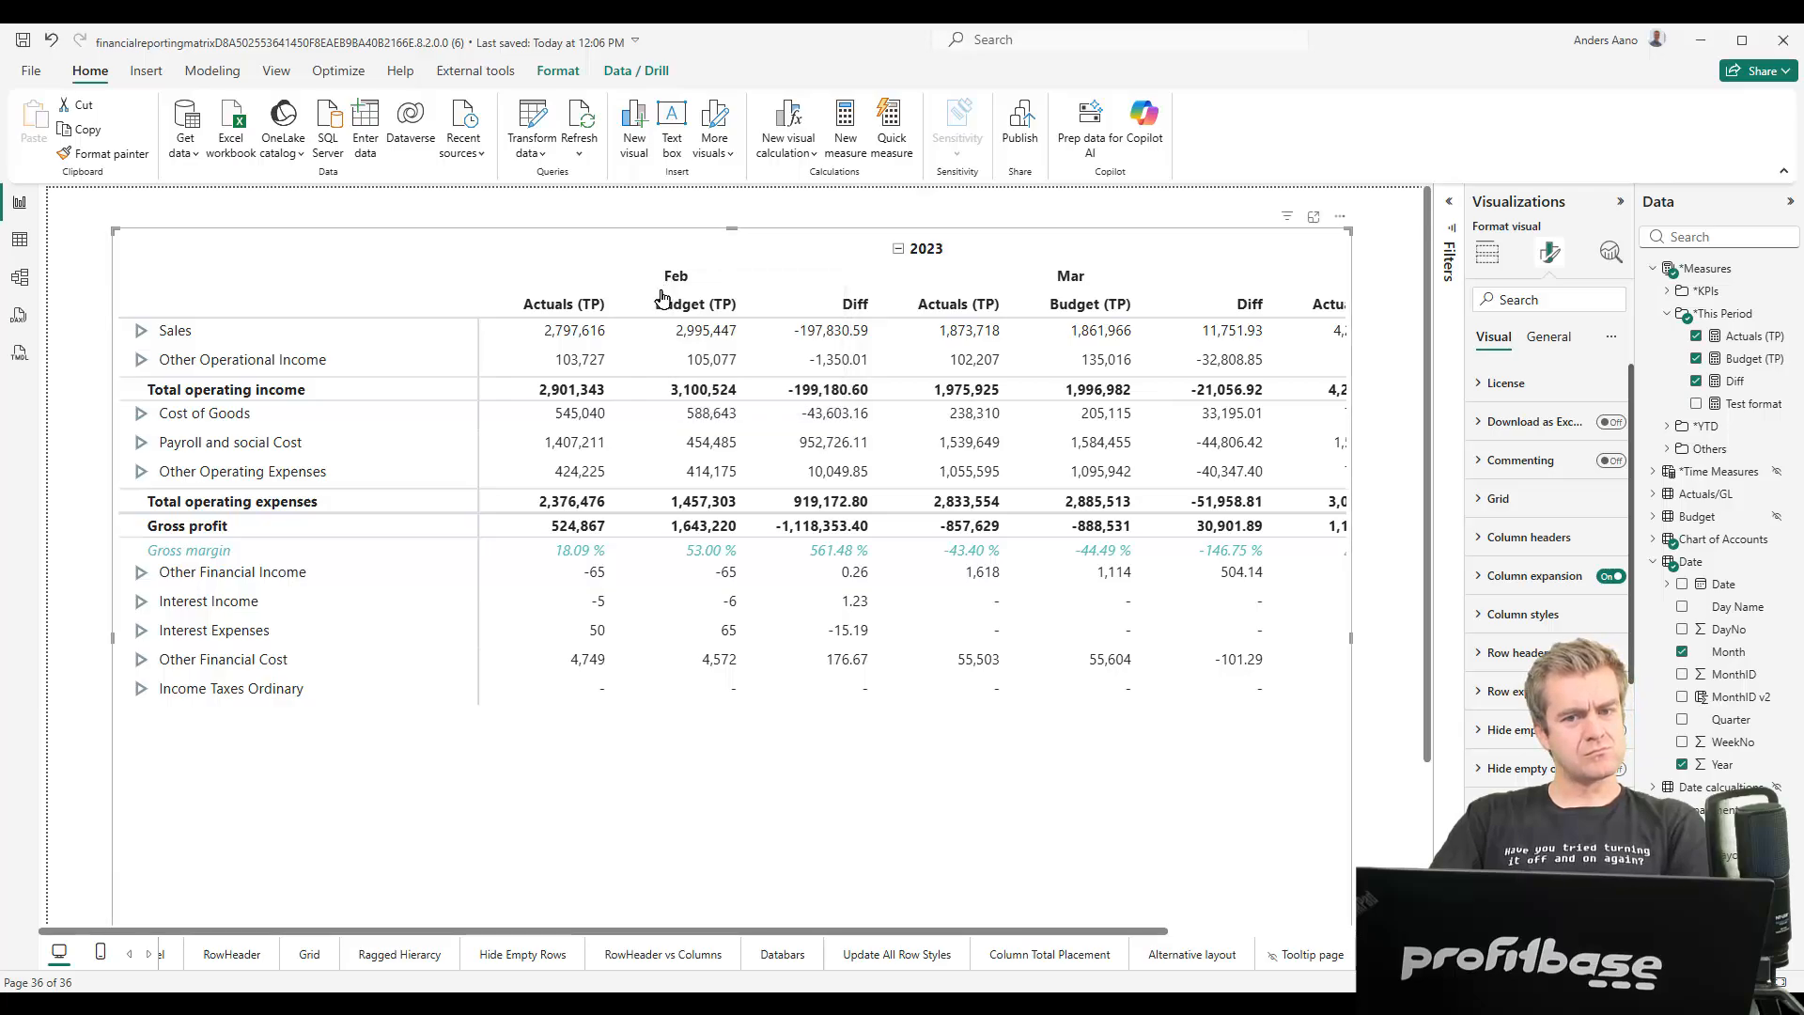
Open the matrix in edit mode and pin the Budget (TP) column of February 2023
click(1342, 217)
click(1381, 243)
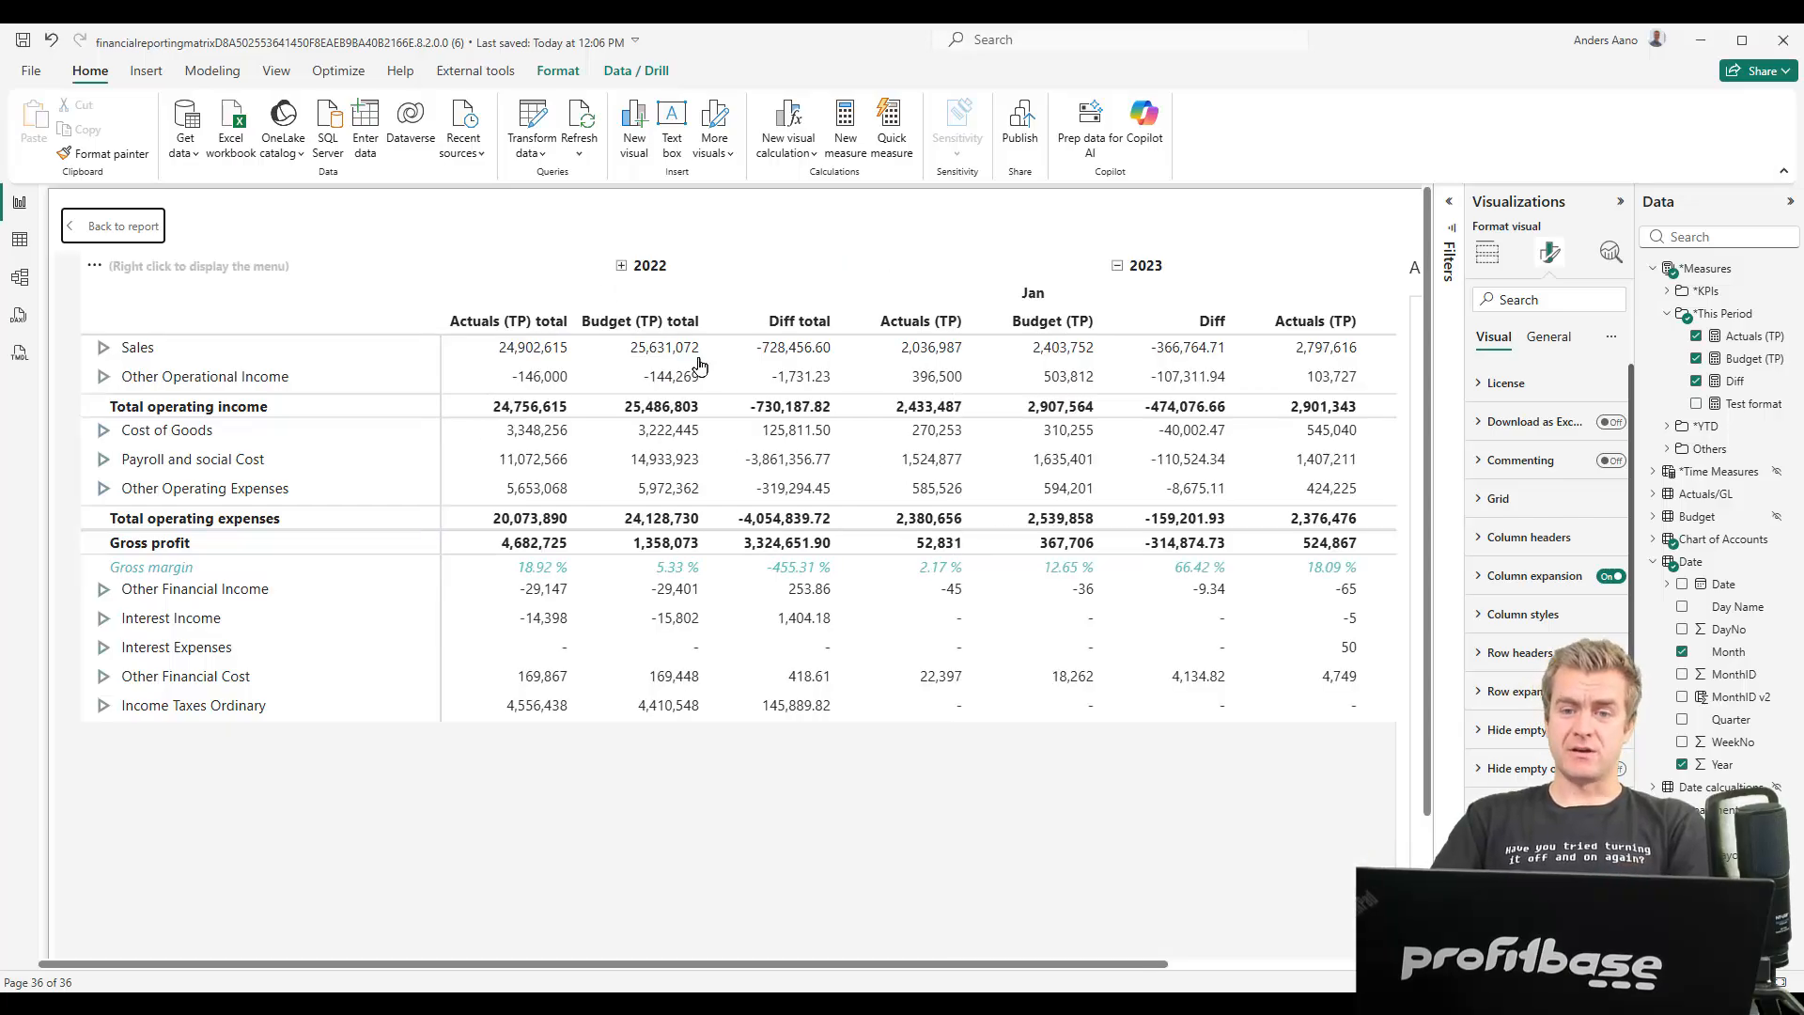
scroll(1126, 319, right, 5)
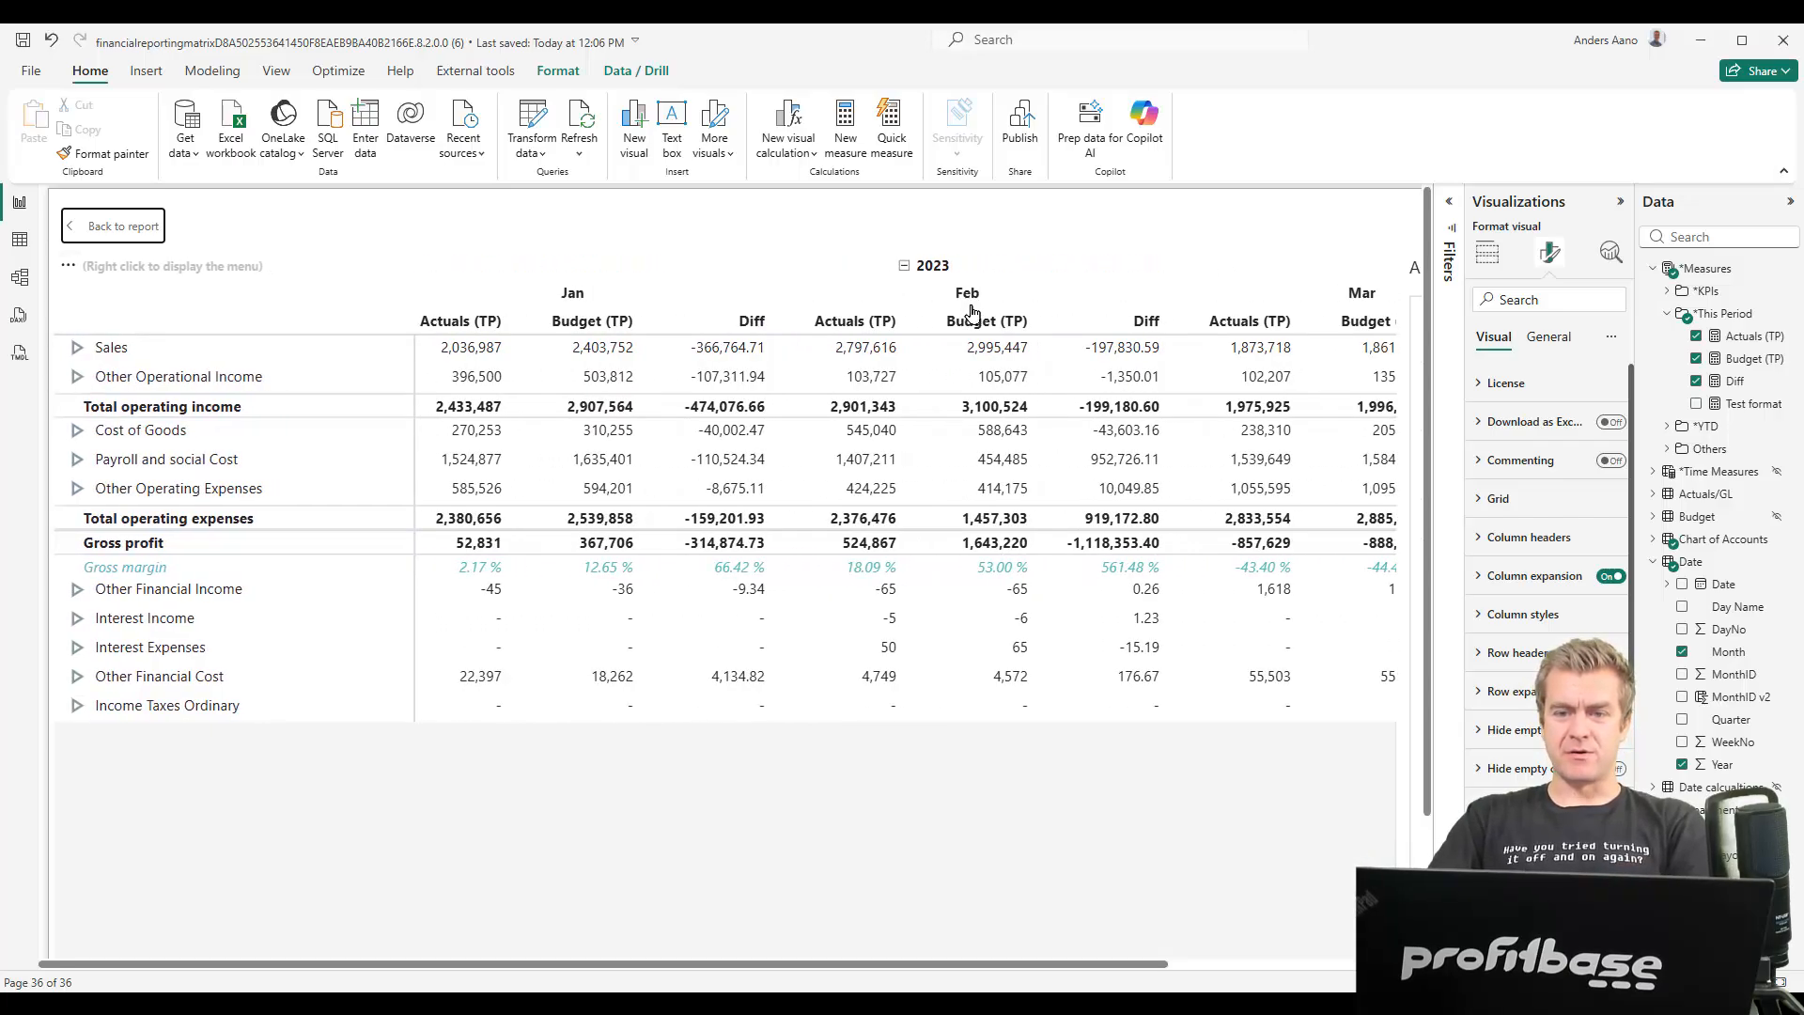
right_click(976, 329)
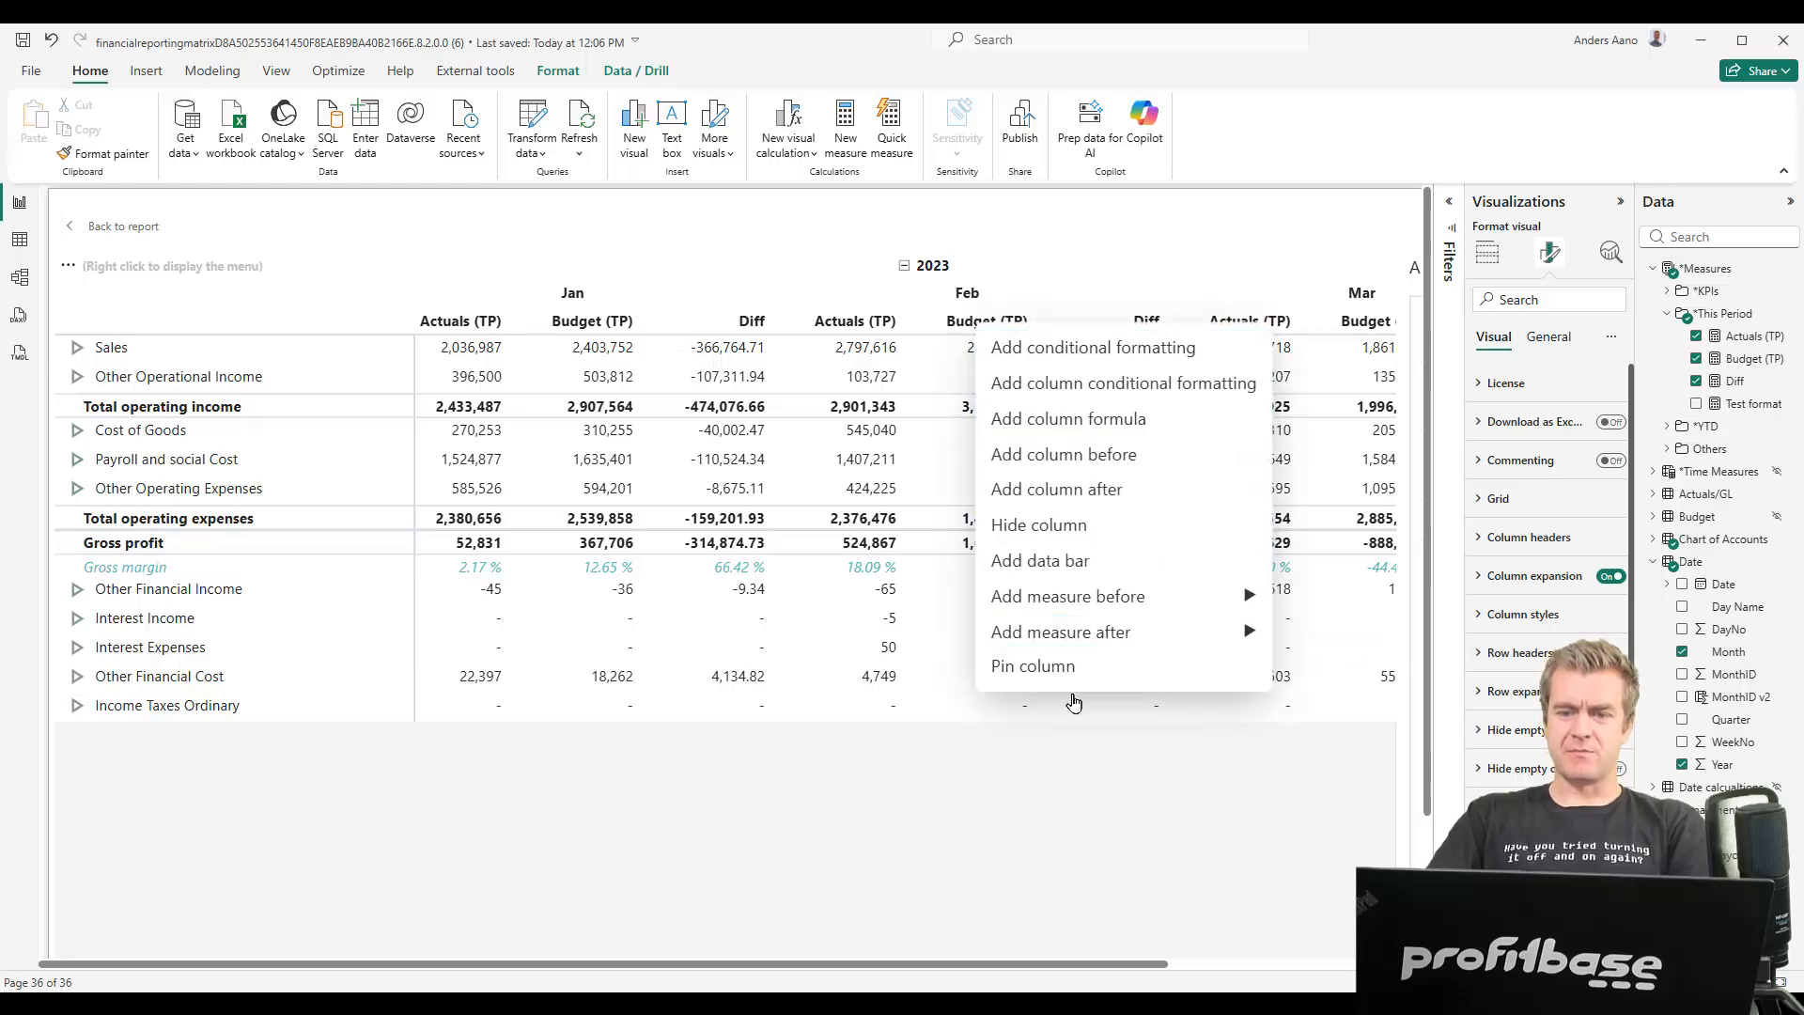
click(1085, 669)
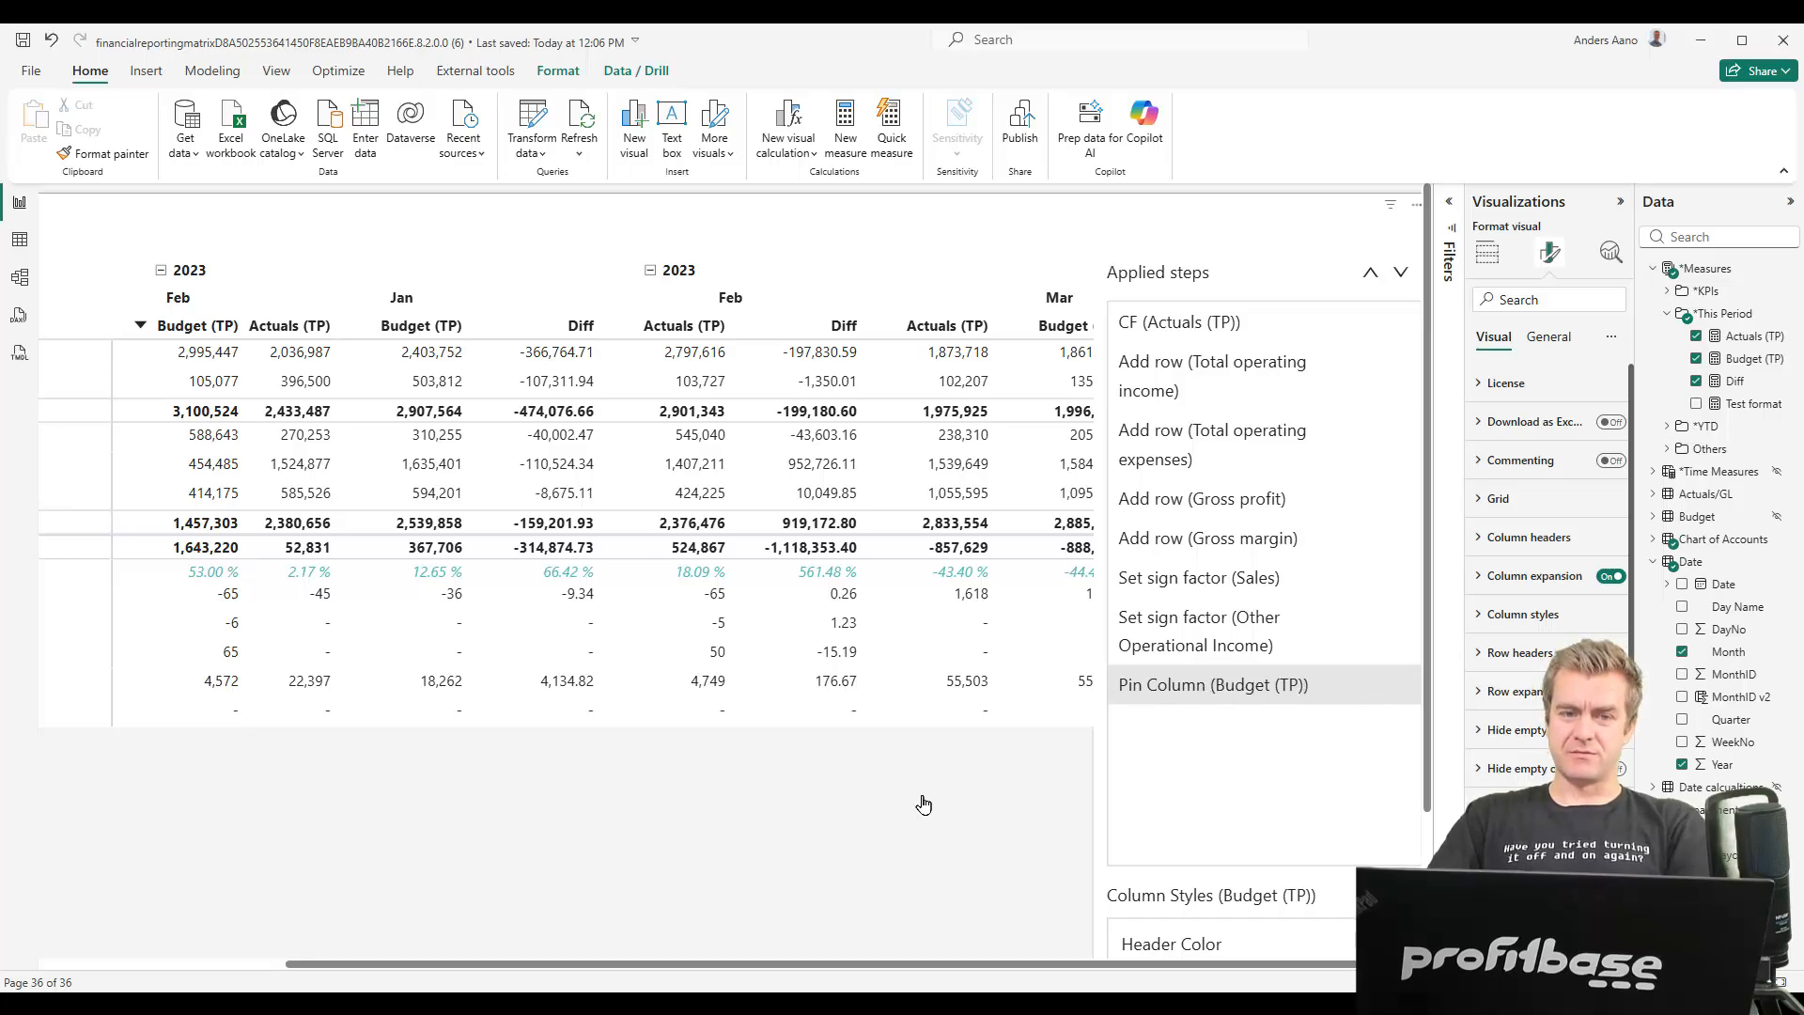
Browse the 2023 month columns through May alongside the pinned February budget column
drag(821, 962, 572, 965)
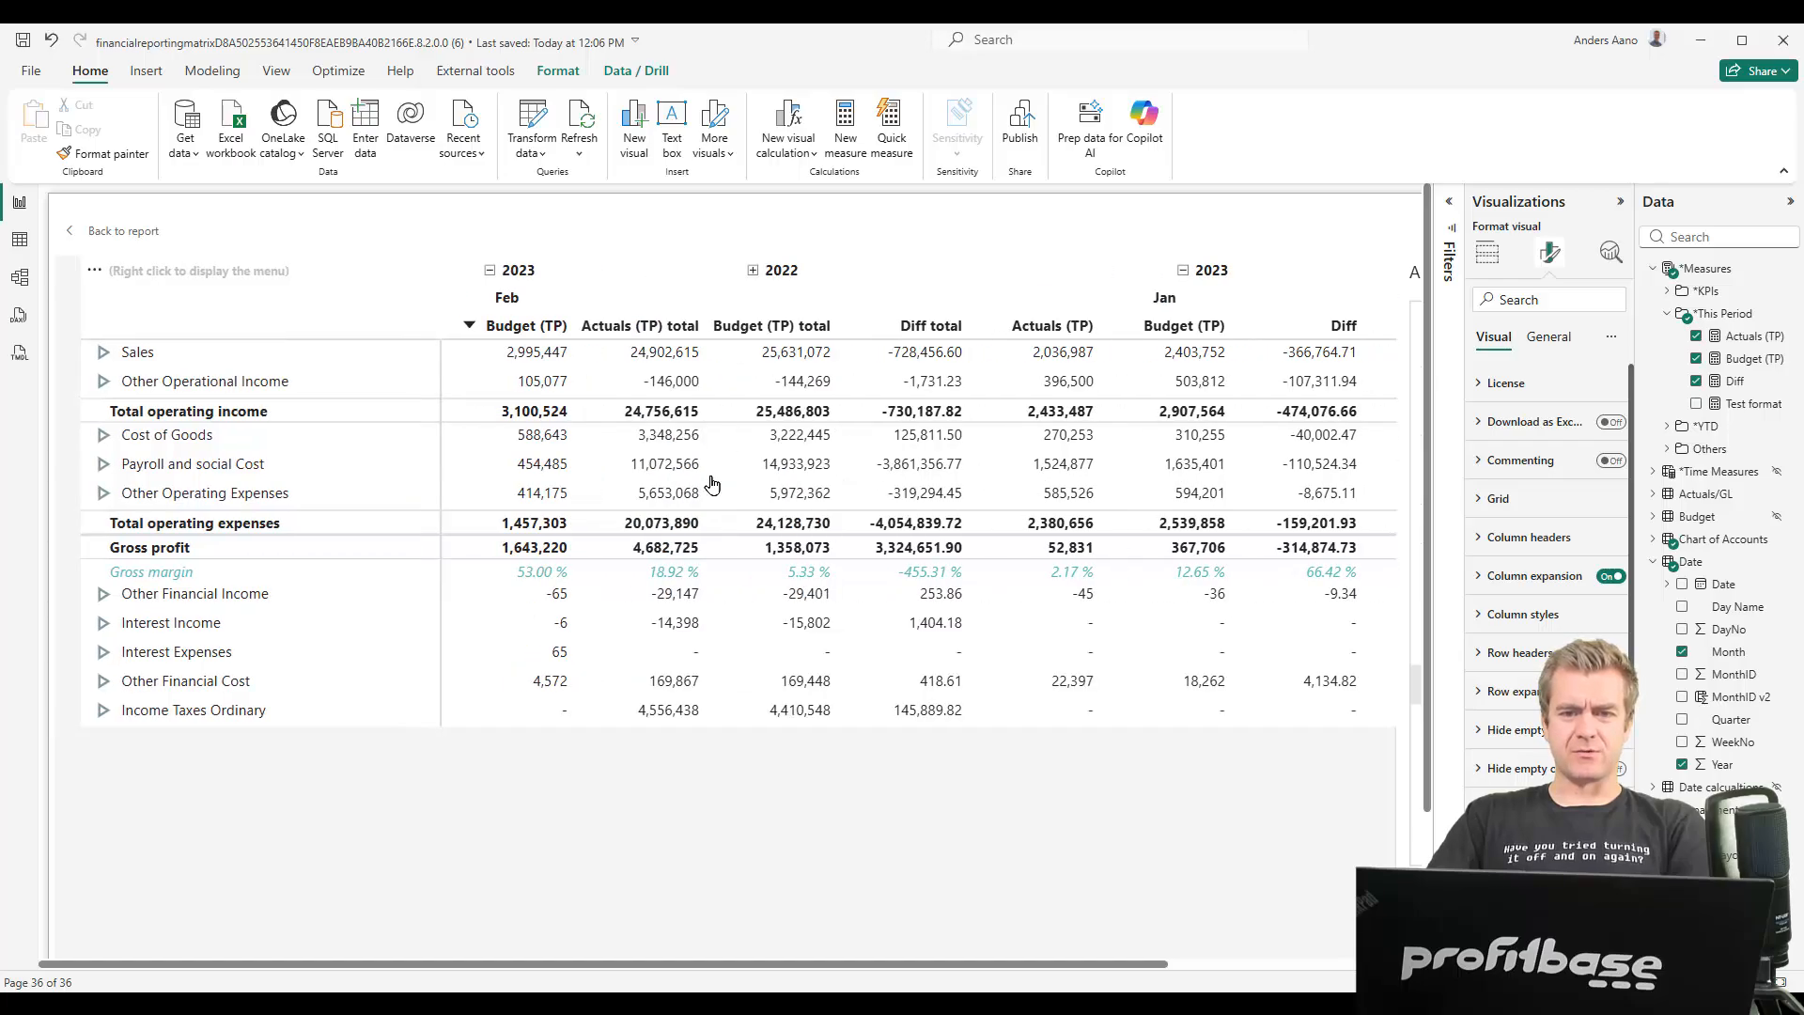
scroll(571, 416, right, 5)
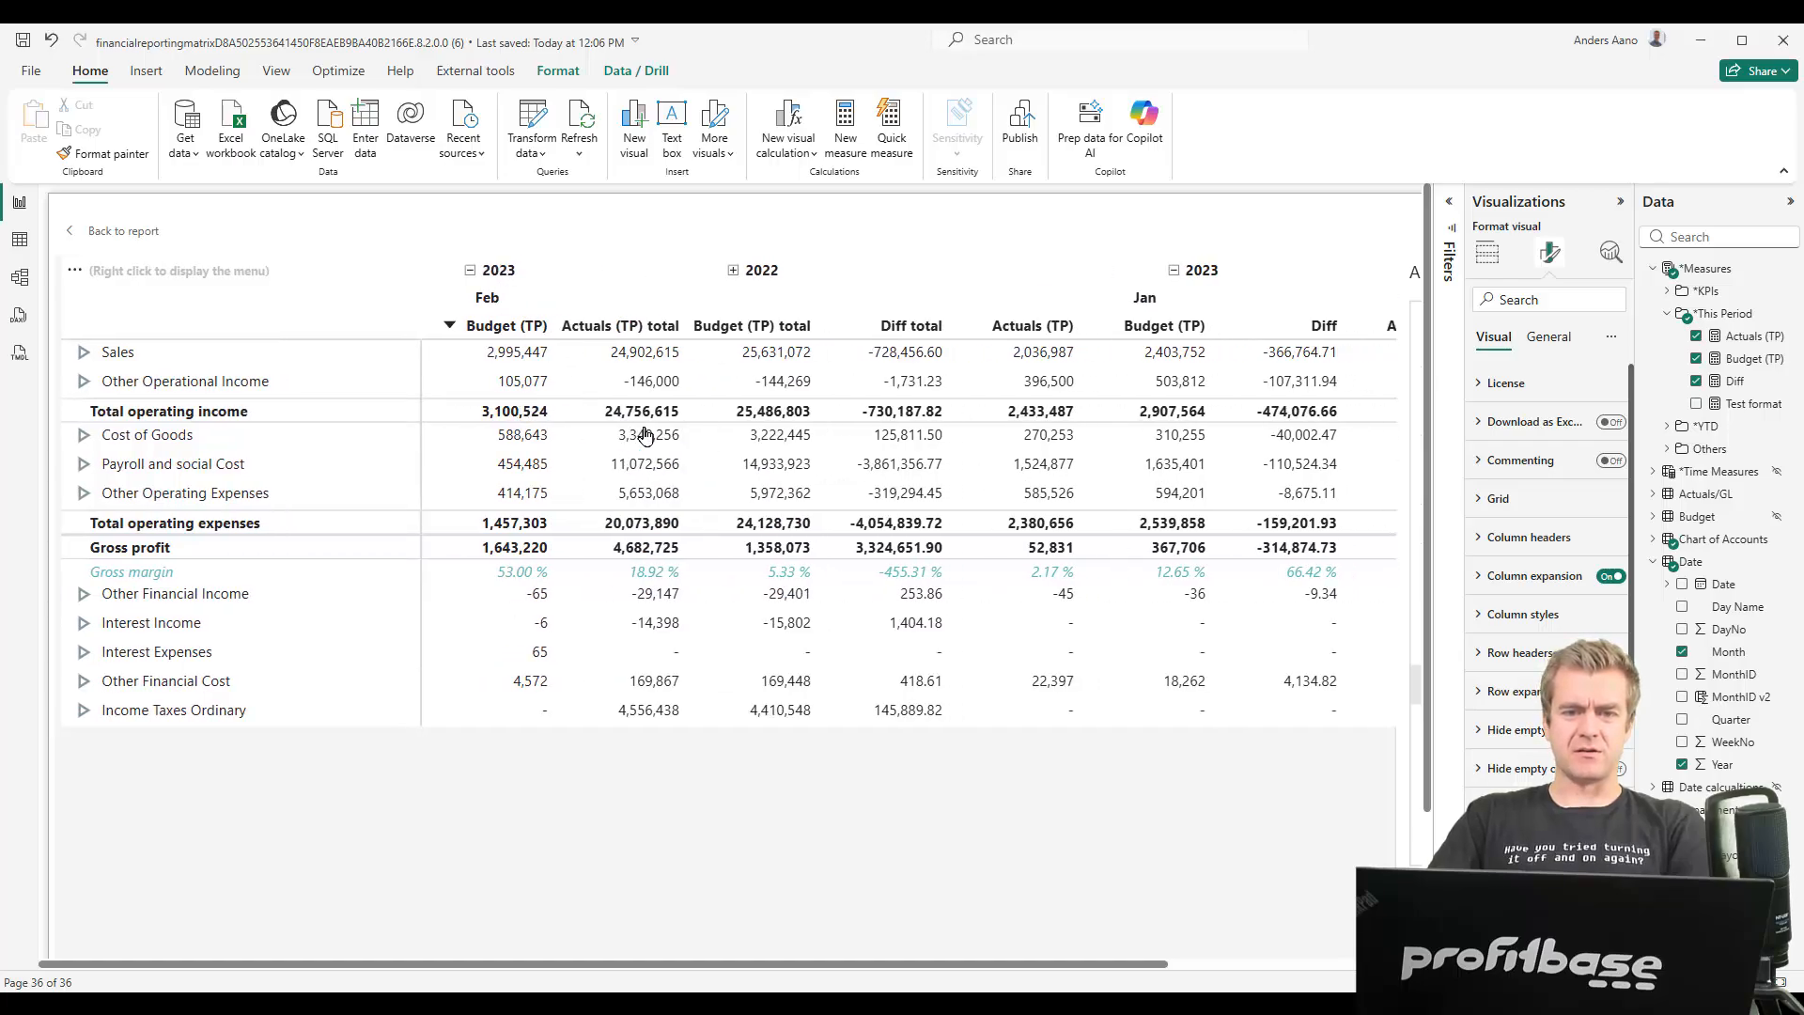
scroll(638, 433, right, 6)
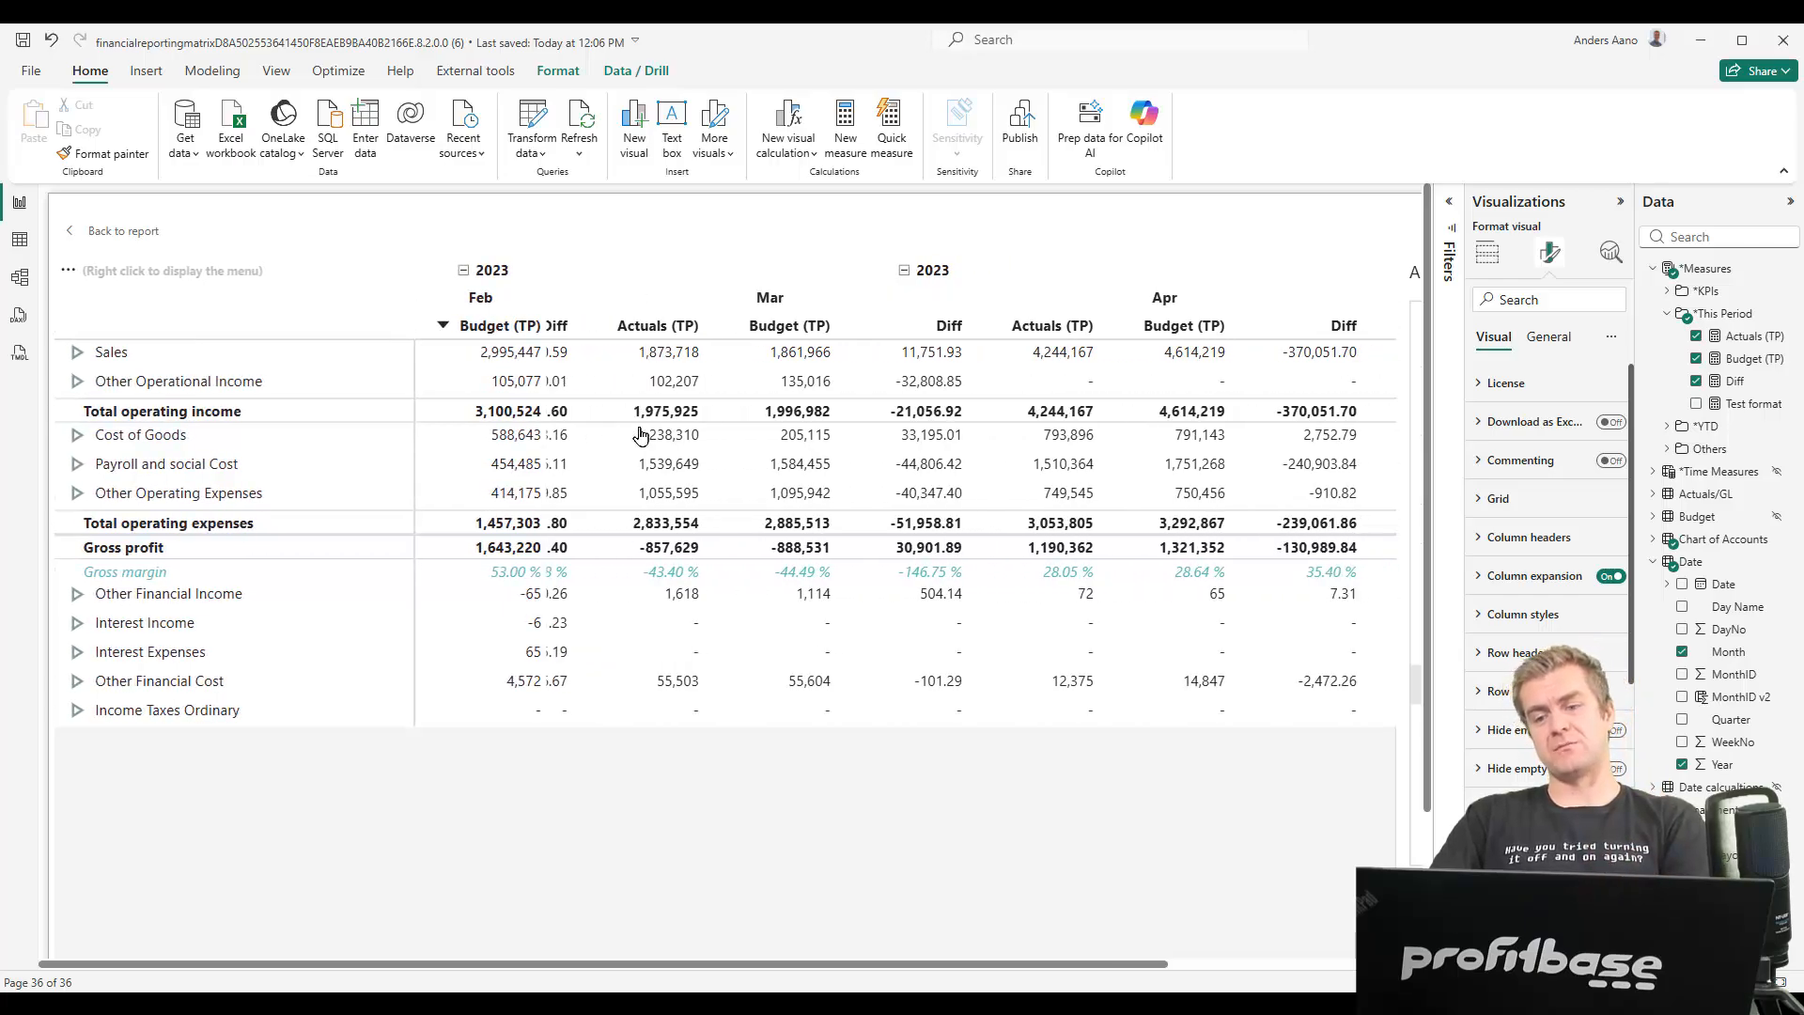
scroll(623, 449, right, 6)
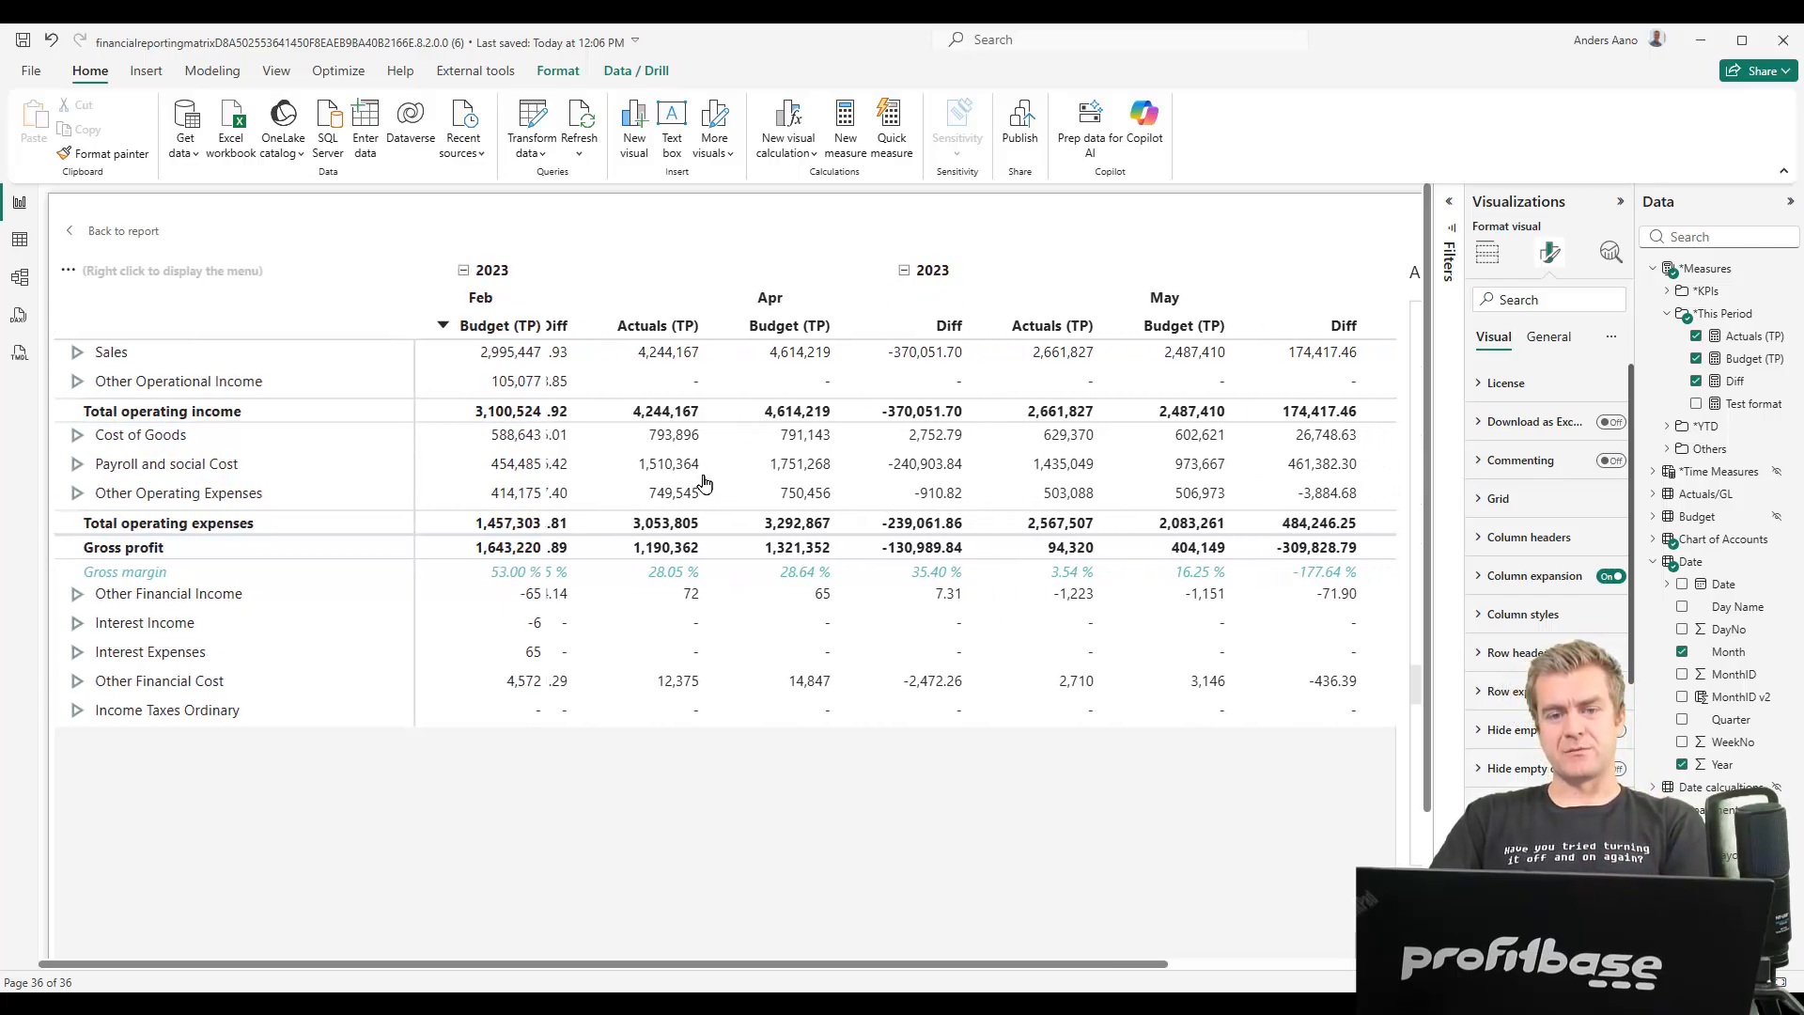
Review the 2023 month columns through September and back to January alongside the pinned February budget column
scroll(704, 483, right, 4)
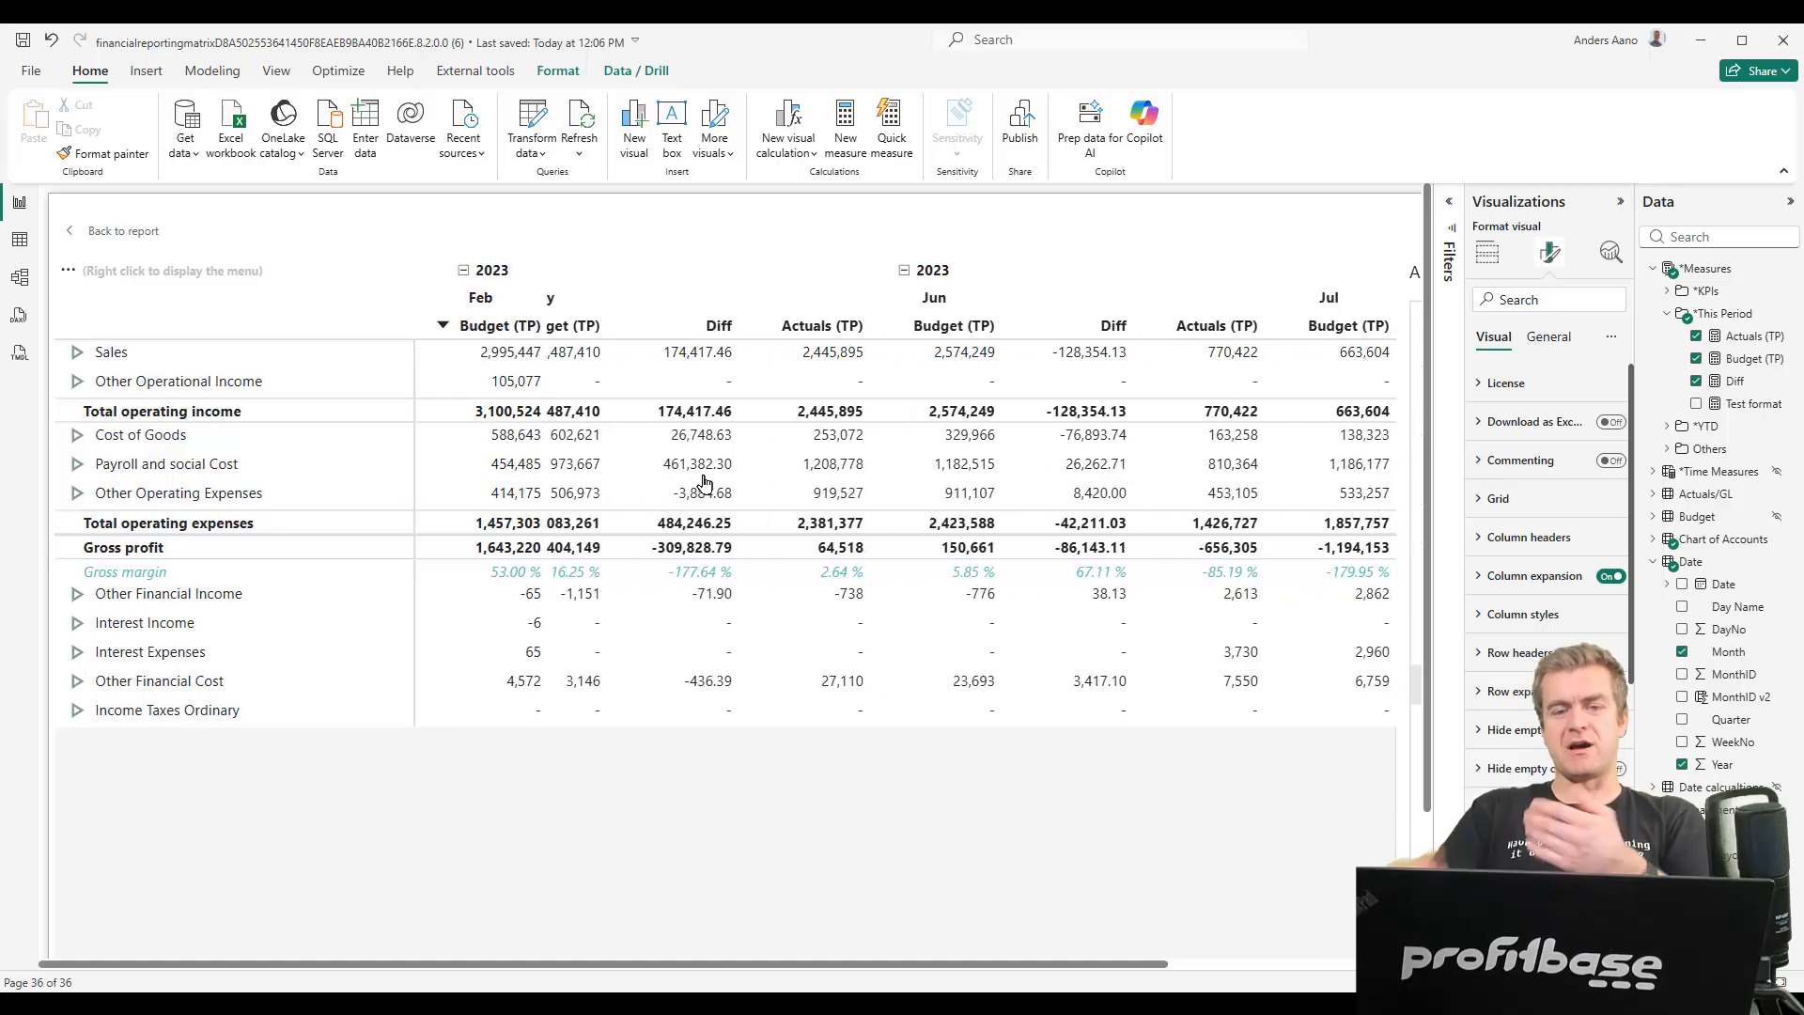
scroll(707, 483, right, 3)
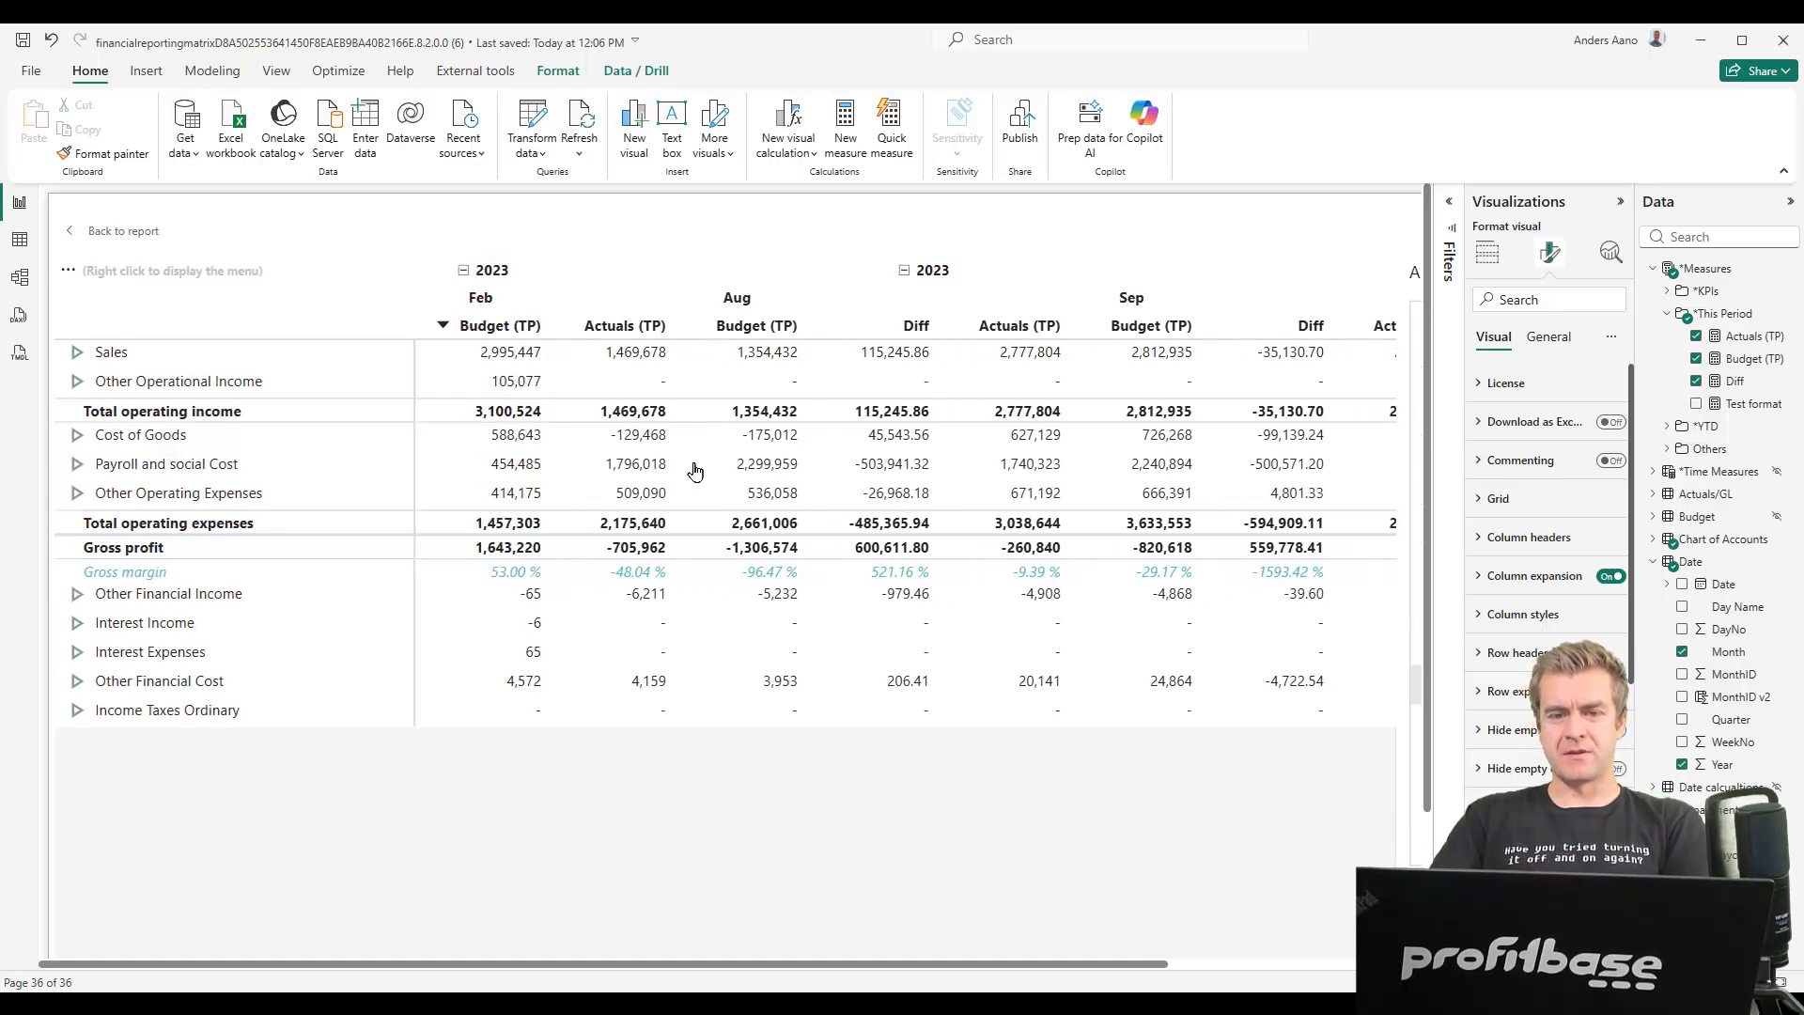
scroll(700, 477, left, 4)
scroll(694, 471, left, 3)
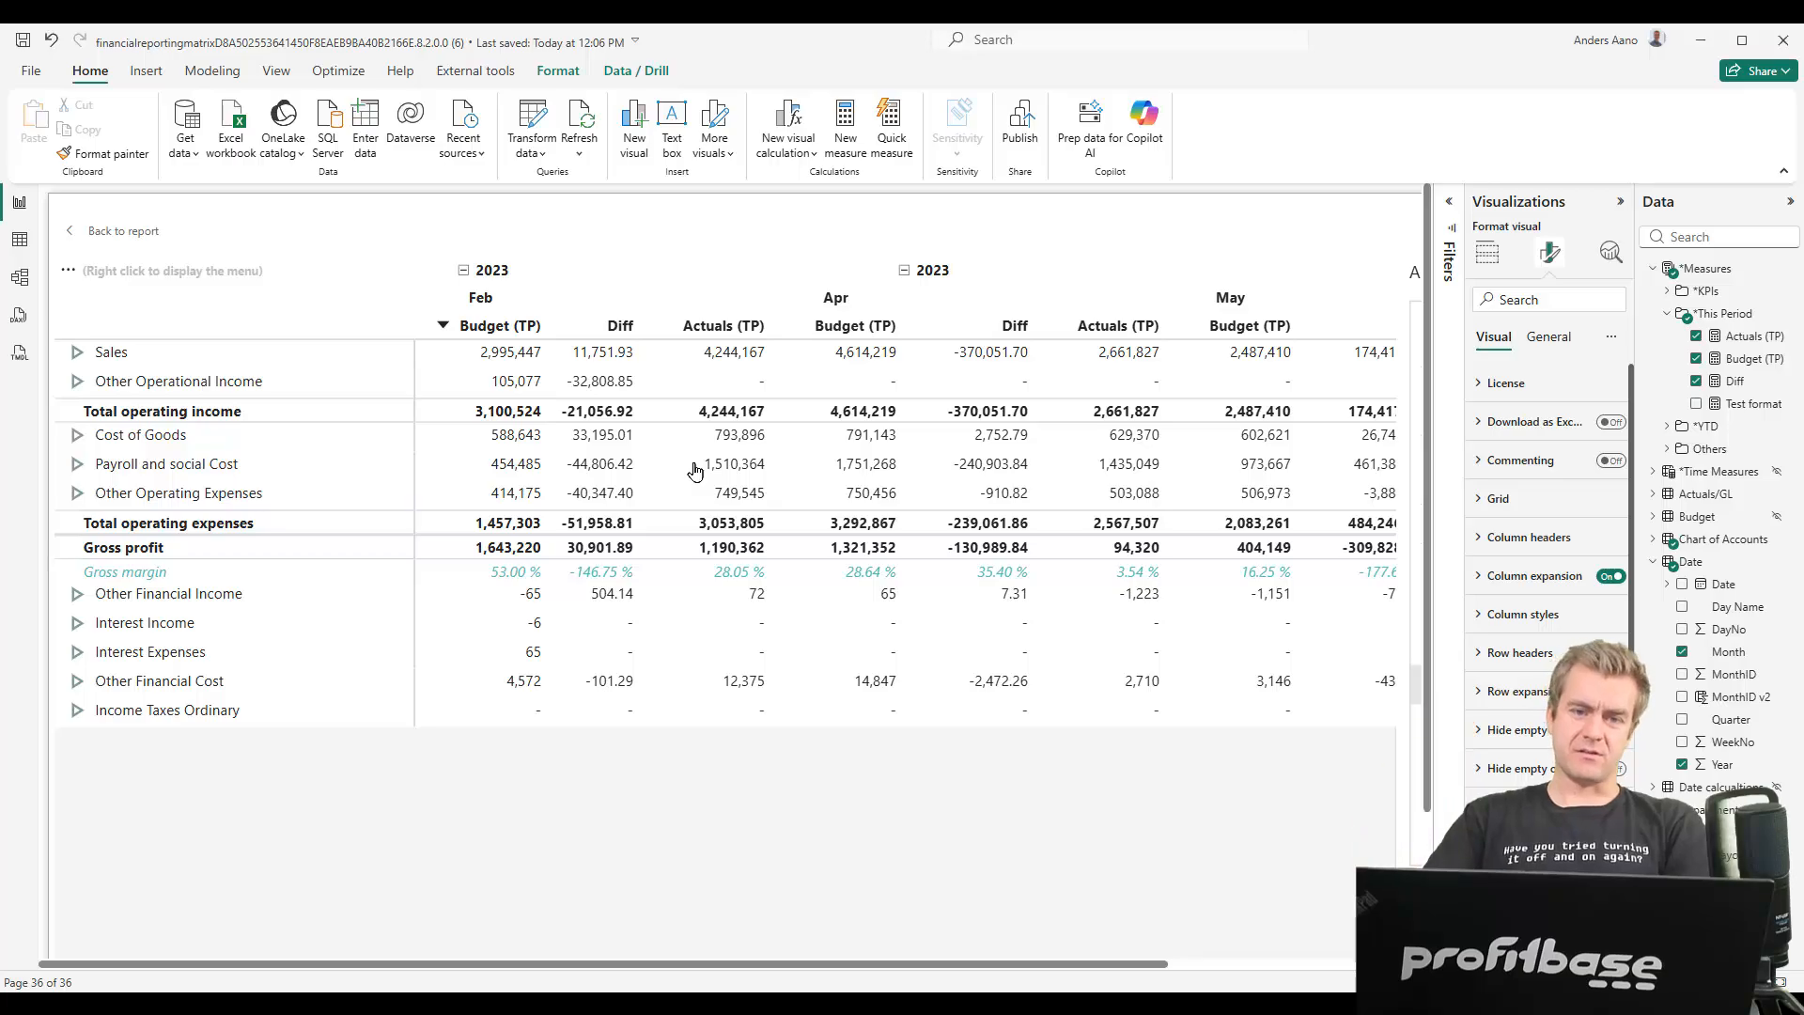
scroll(860, 481, left, 4)
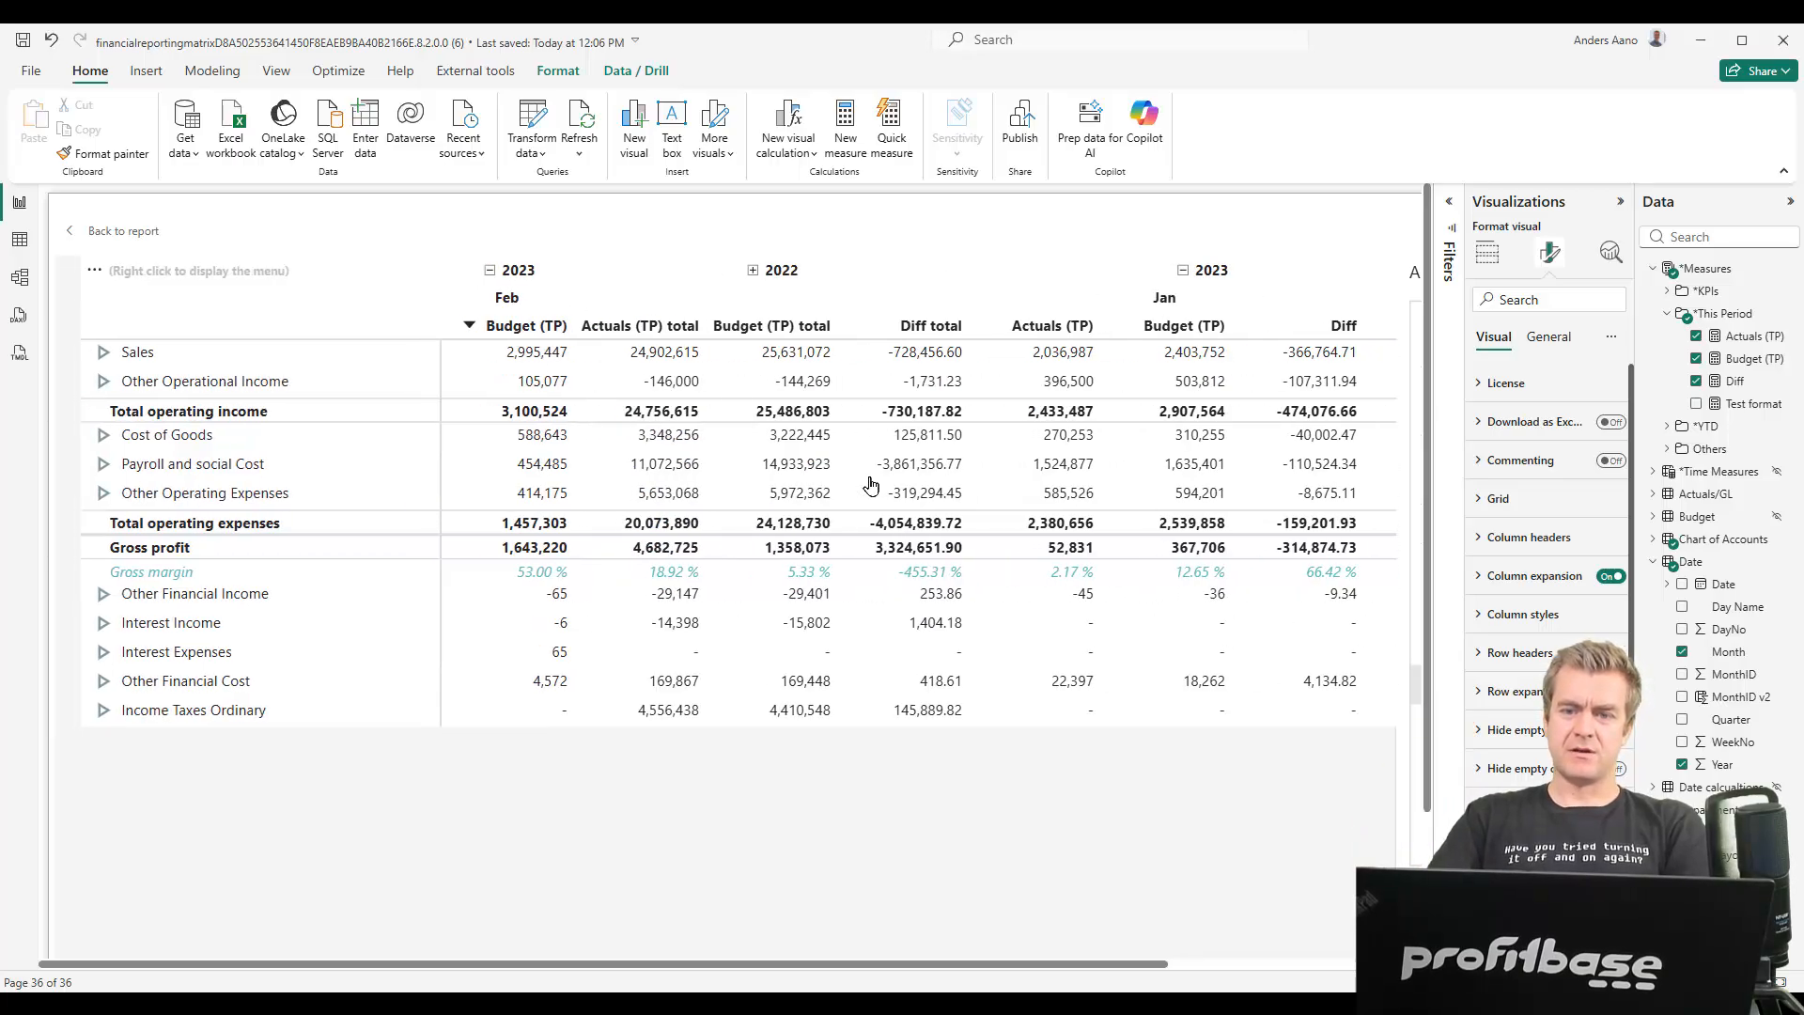
Collapse and re-expand the 2023 column group, and pin the Budget (TP) column of April 2023
click(1184, 272)
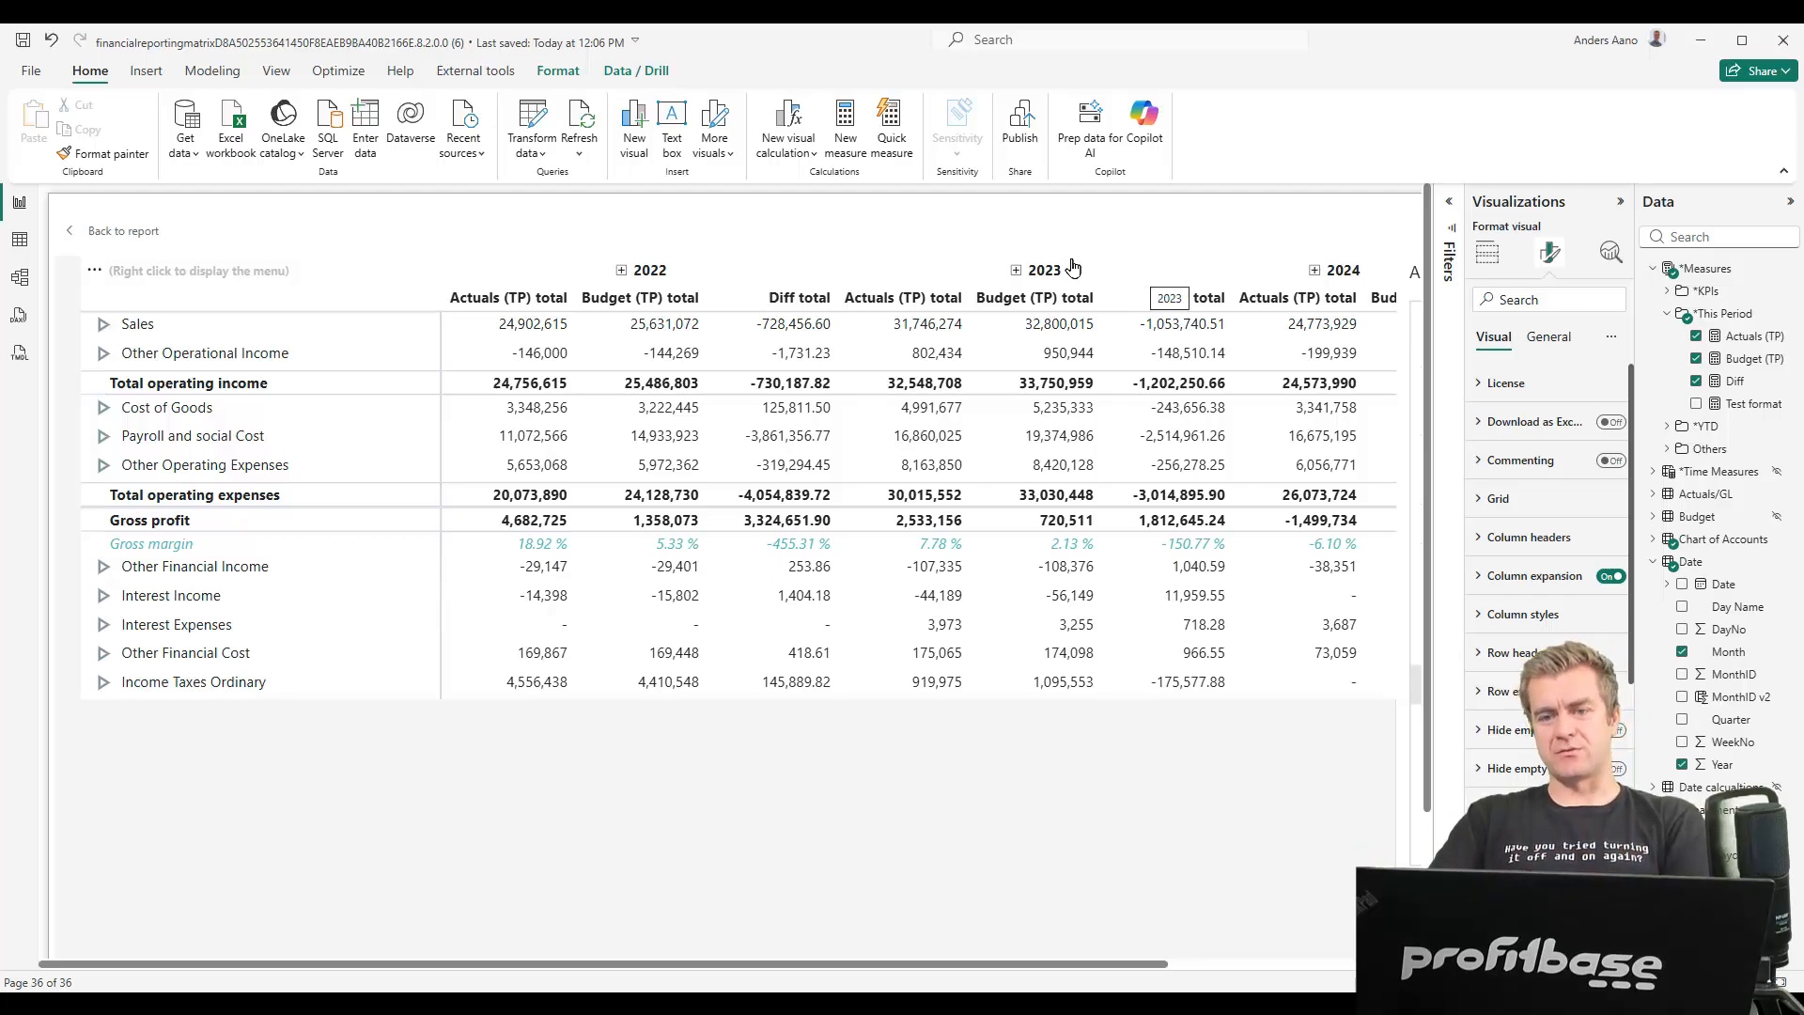
click(1016, 272)
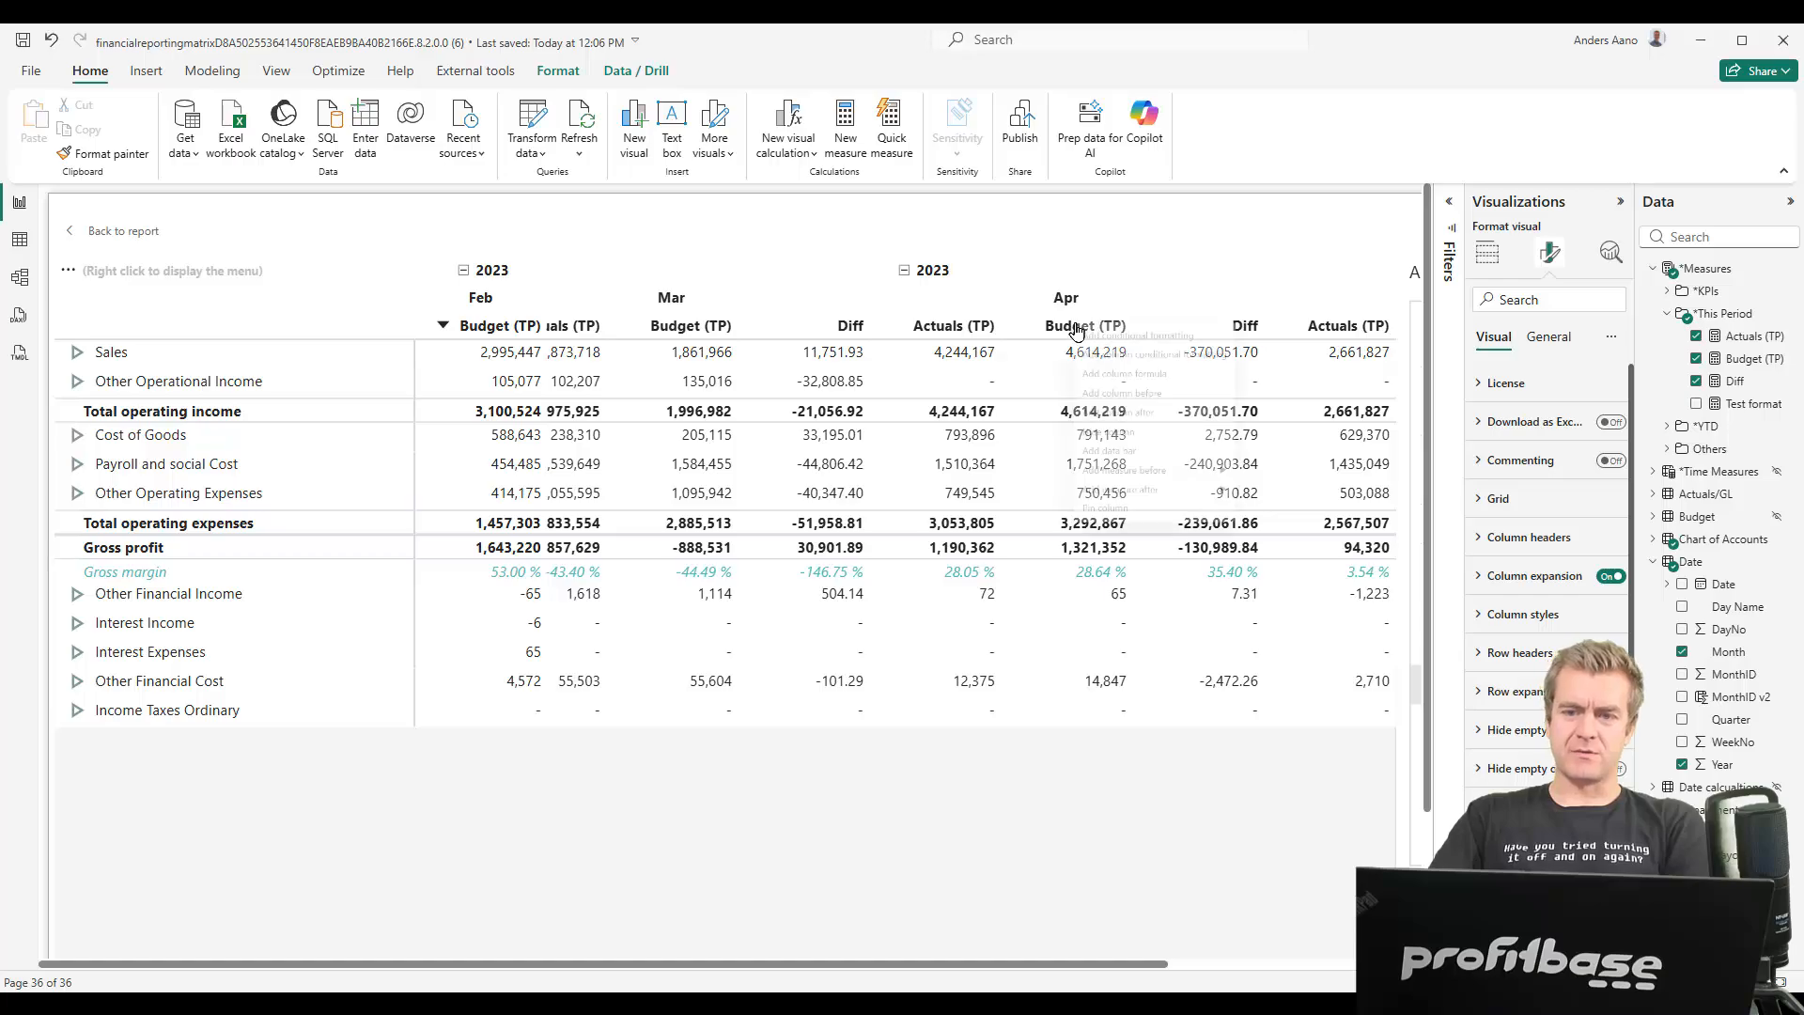
right_click(1076, 328)
click(1001, 590)
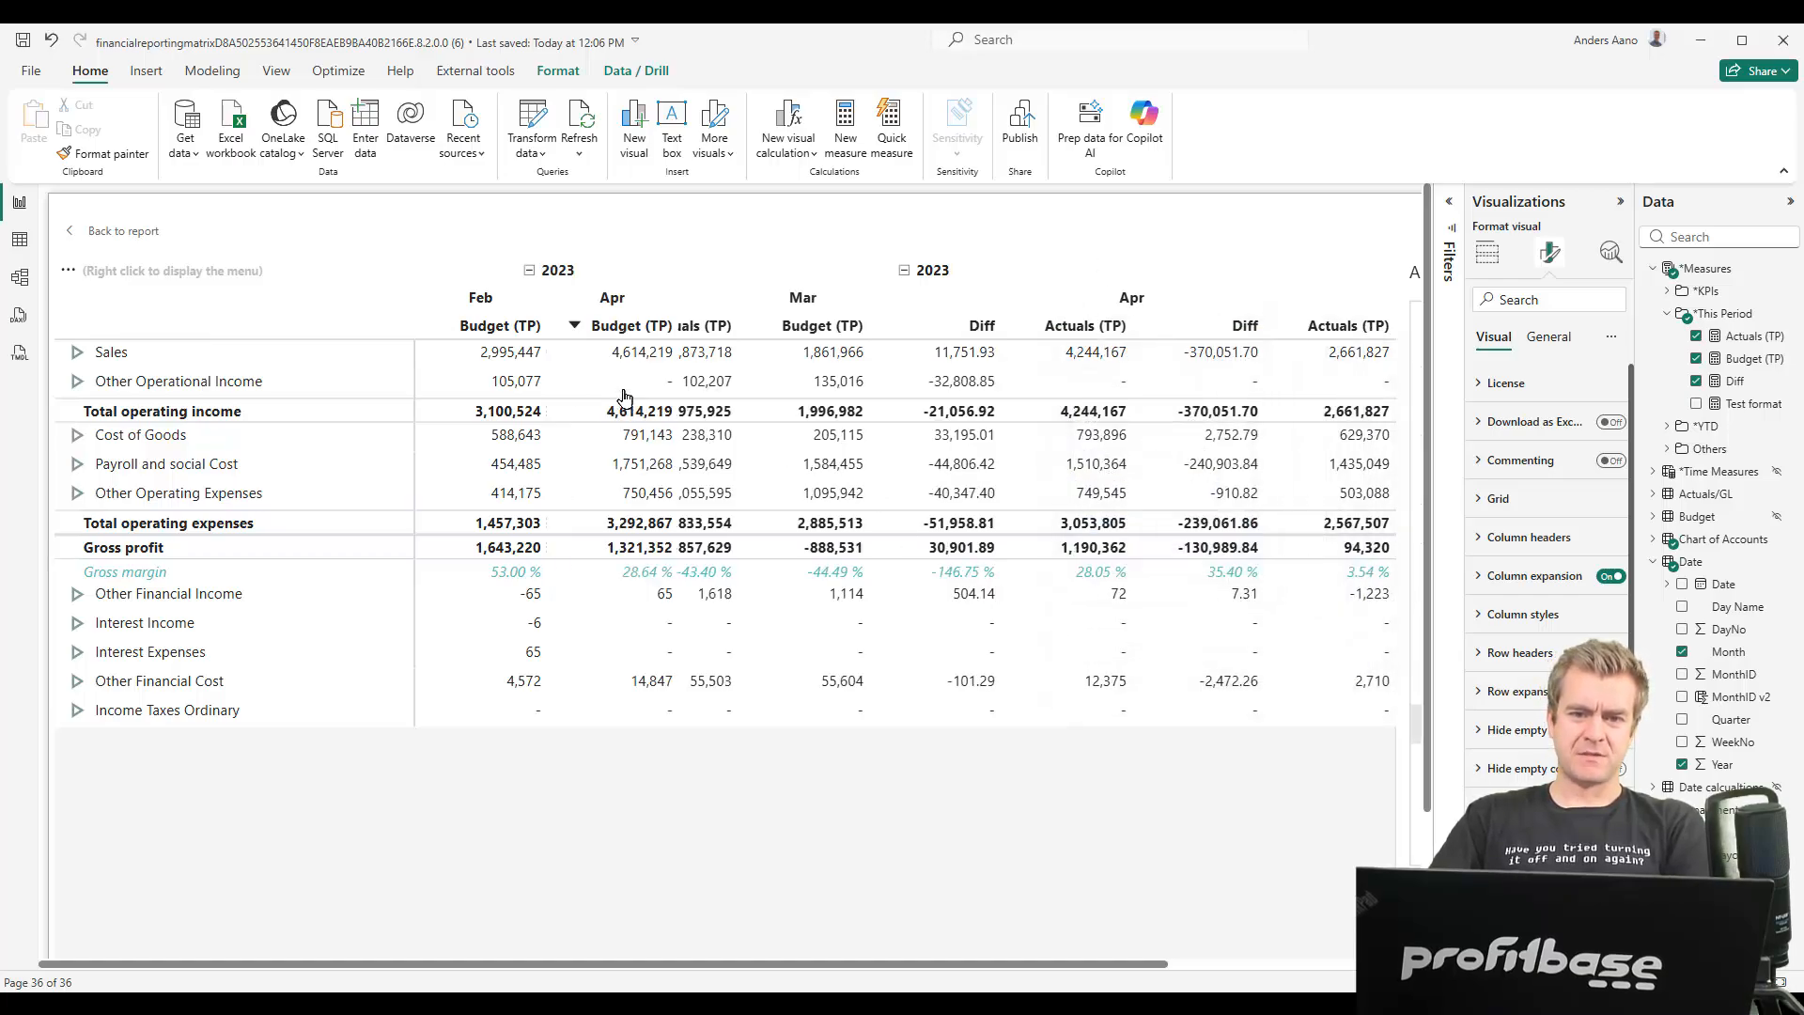
scroll(870, 453, left, 10)
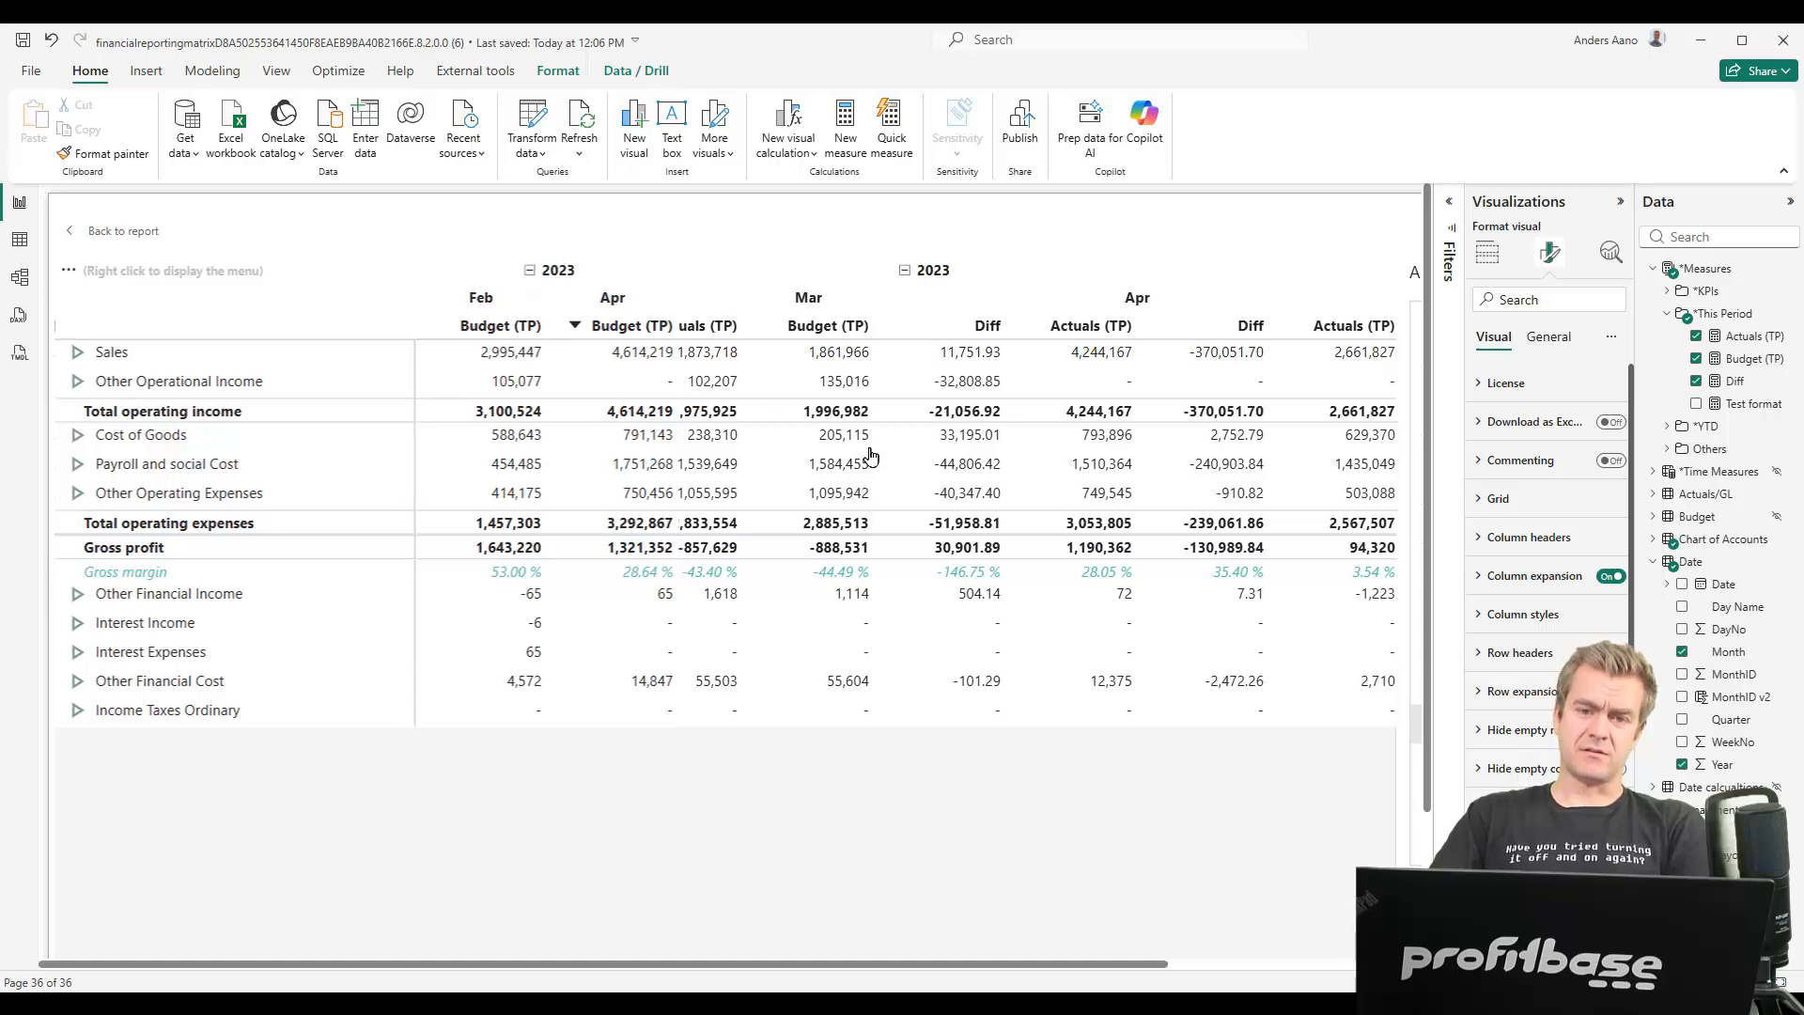
scroll(870, 453, right, 10)
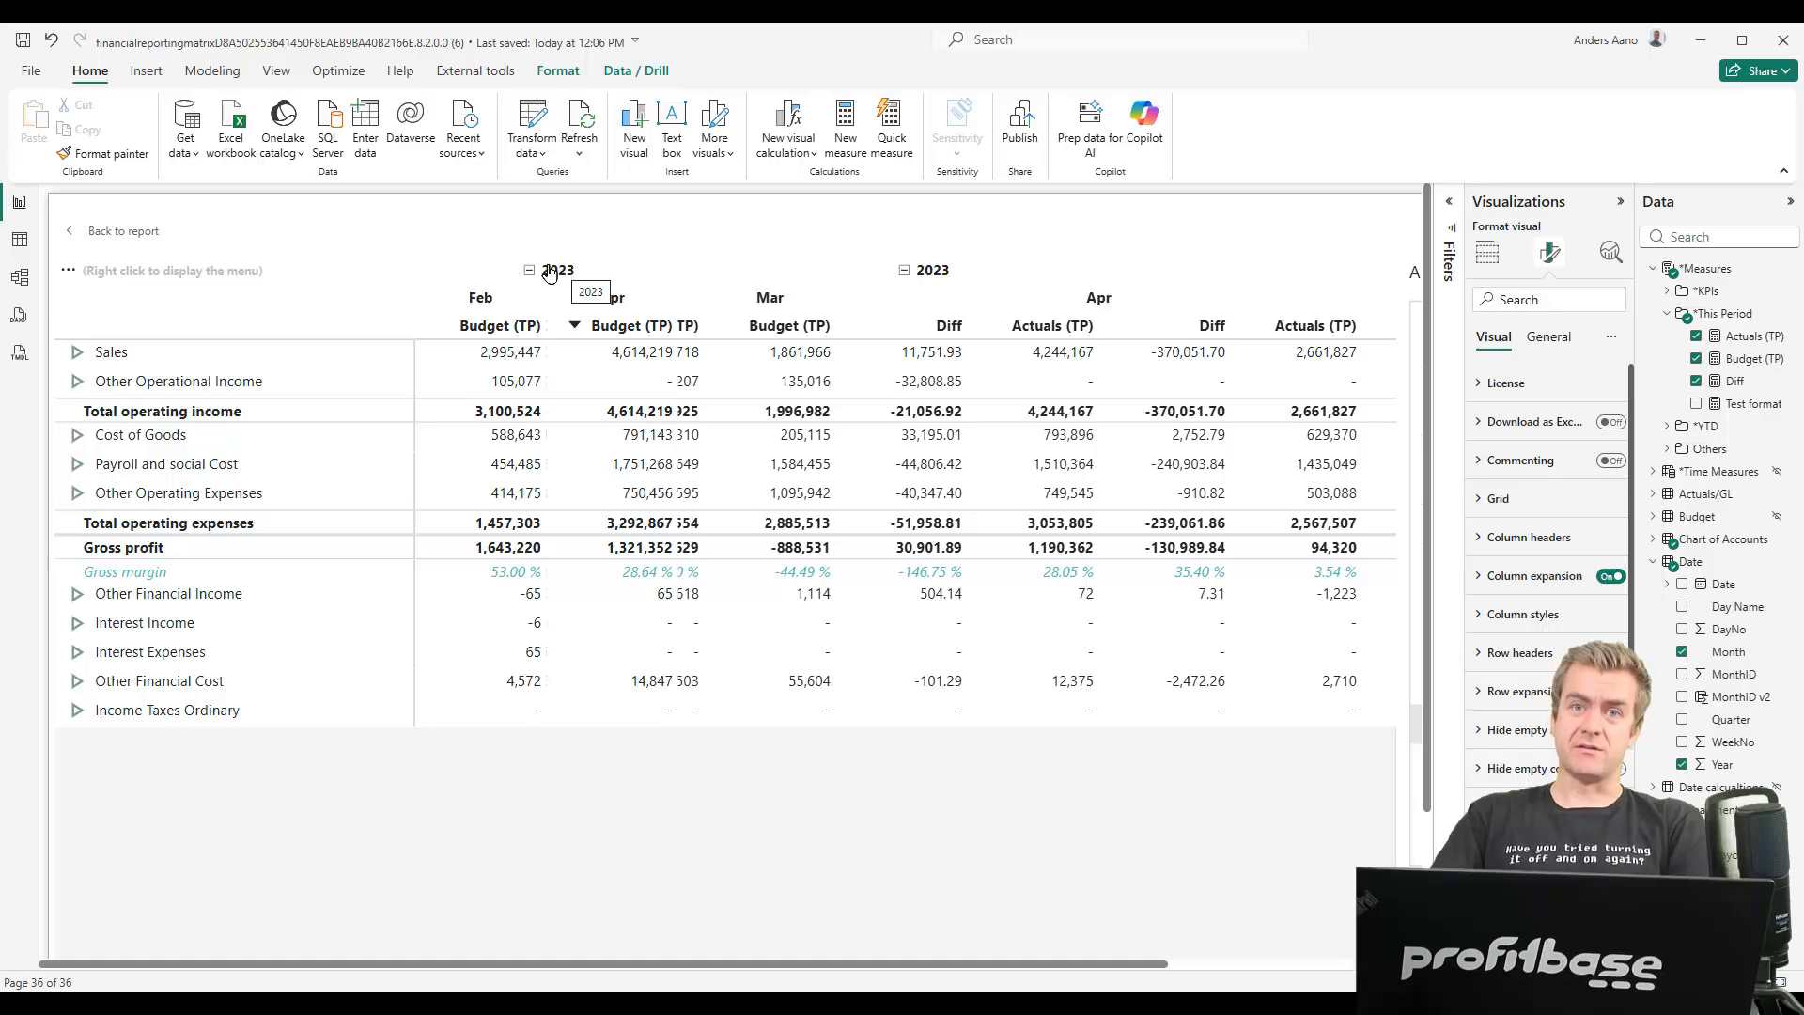
Expand the 2024 column group into its months and pin the Budget (TP) column of June 2024
scroll(1040, 487, right, 15)
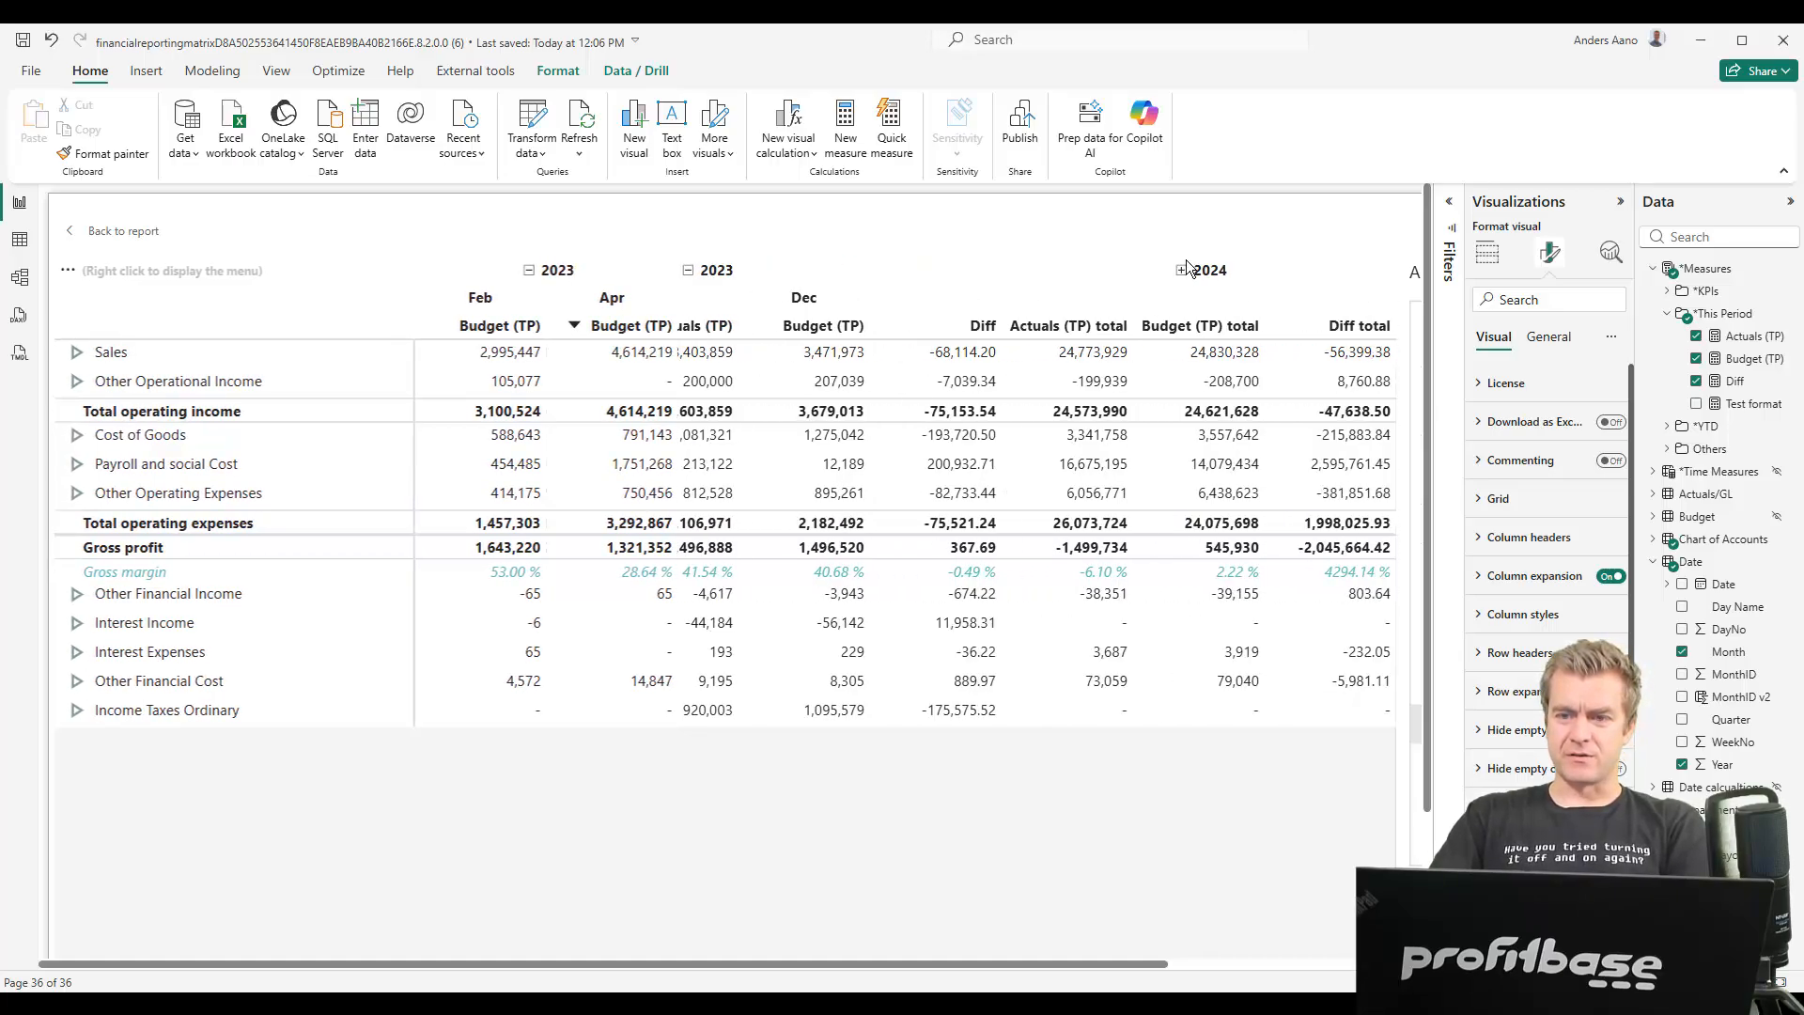
scroll(1162, 430, right, 8)
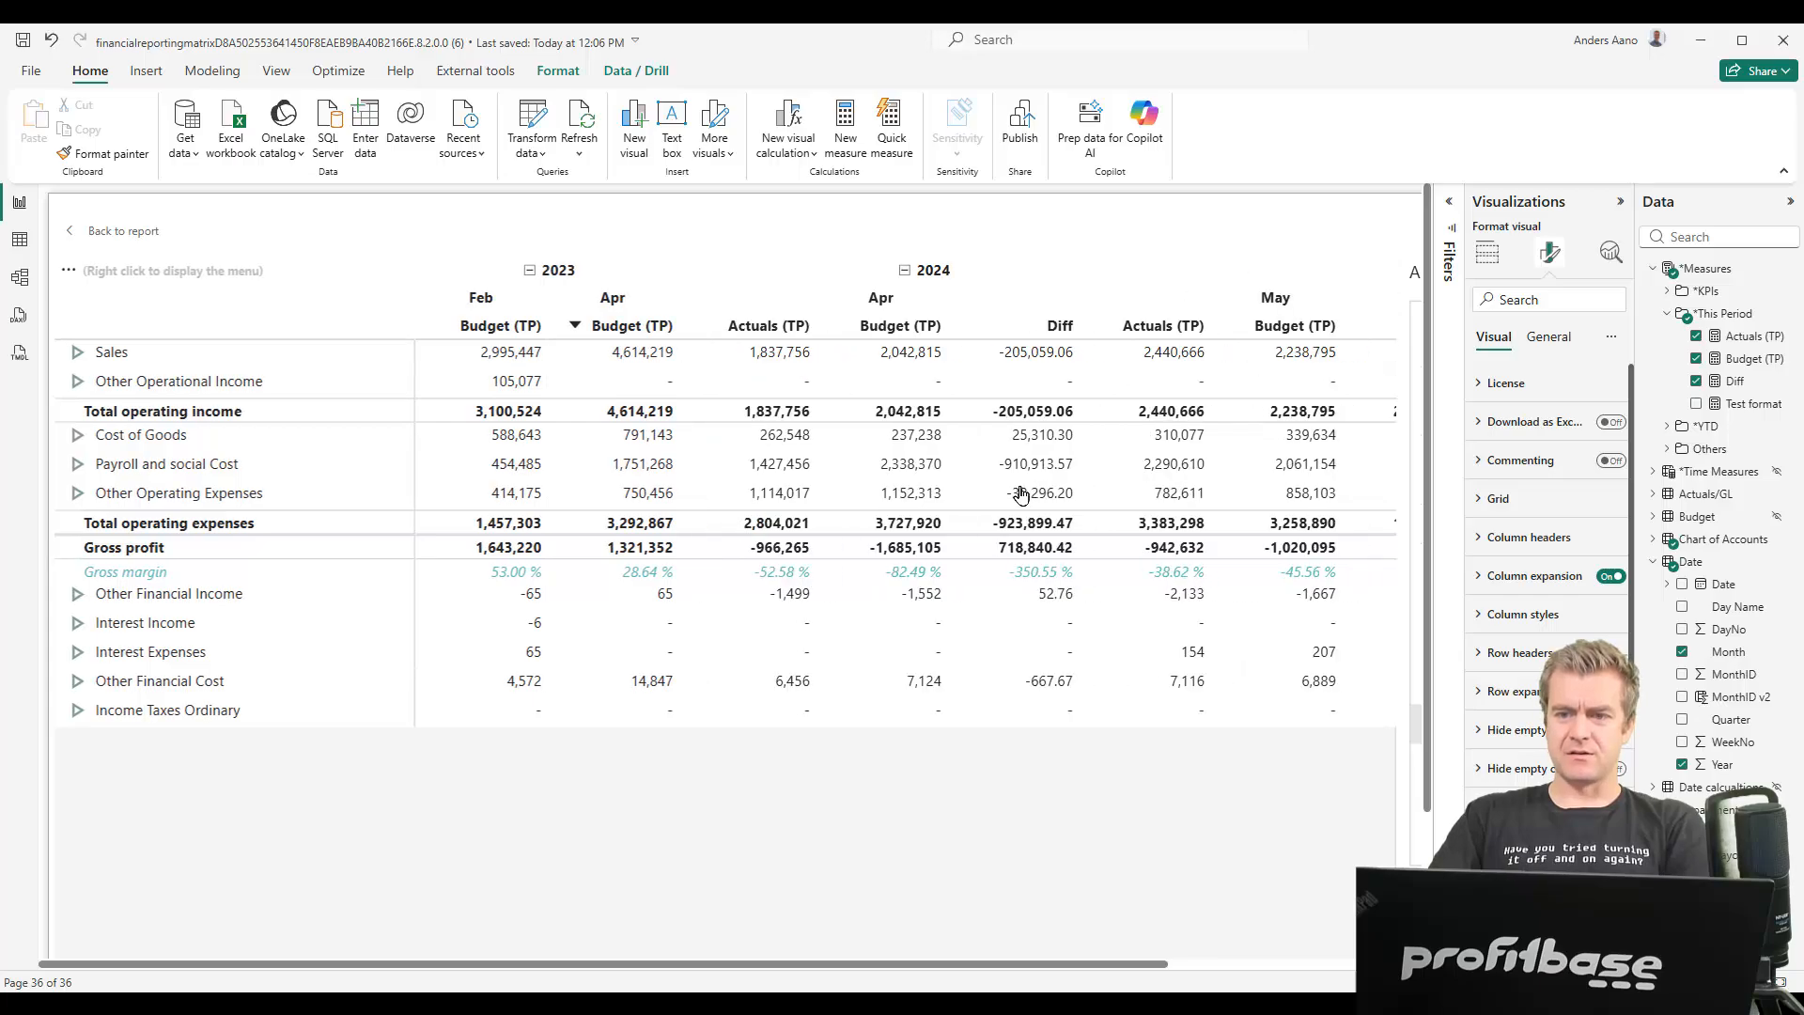
right_click(949, 331)
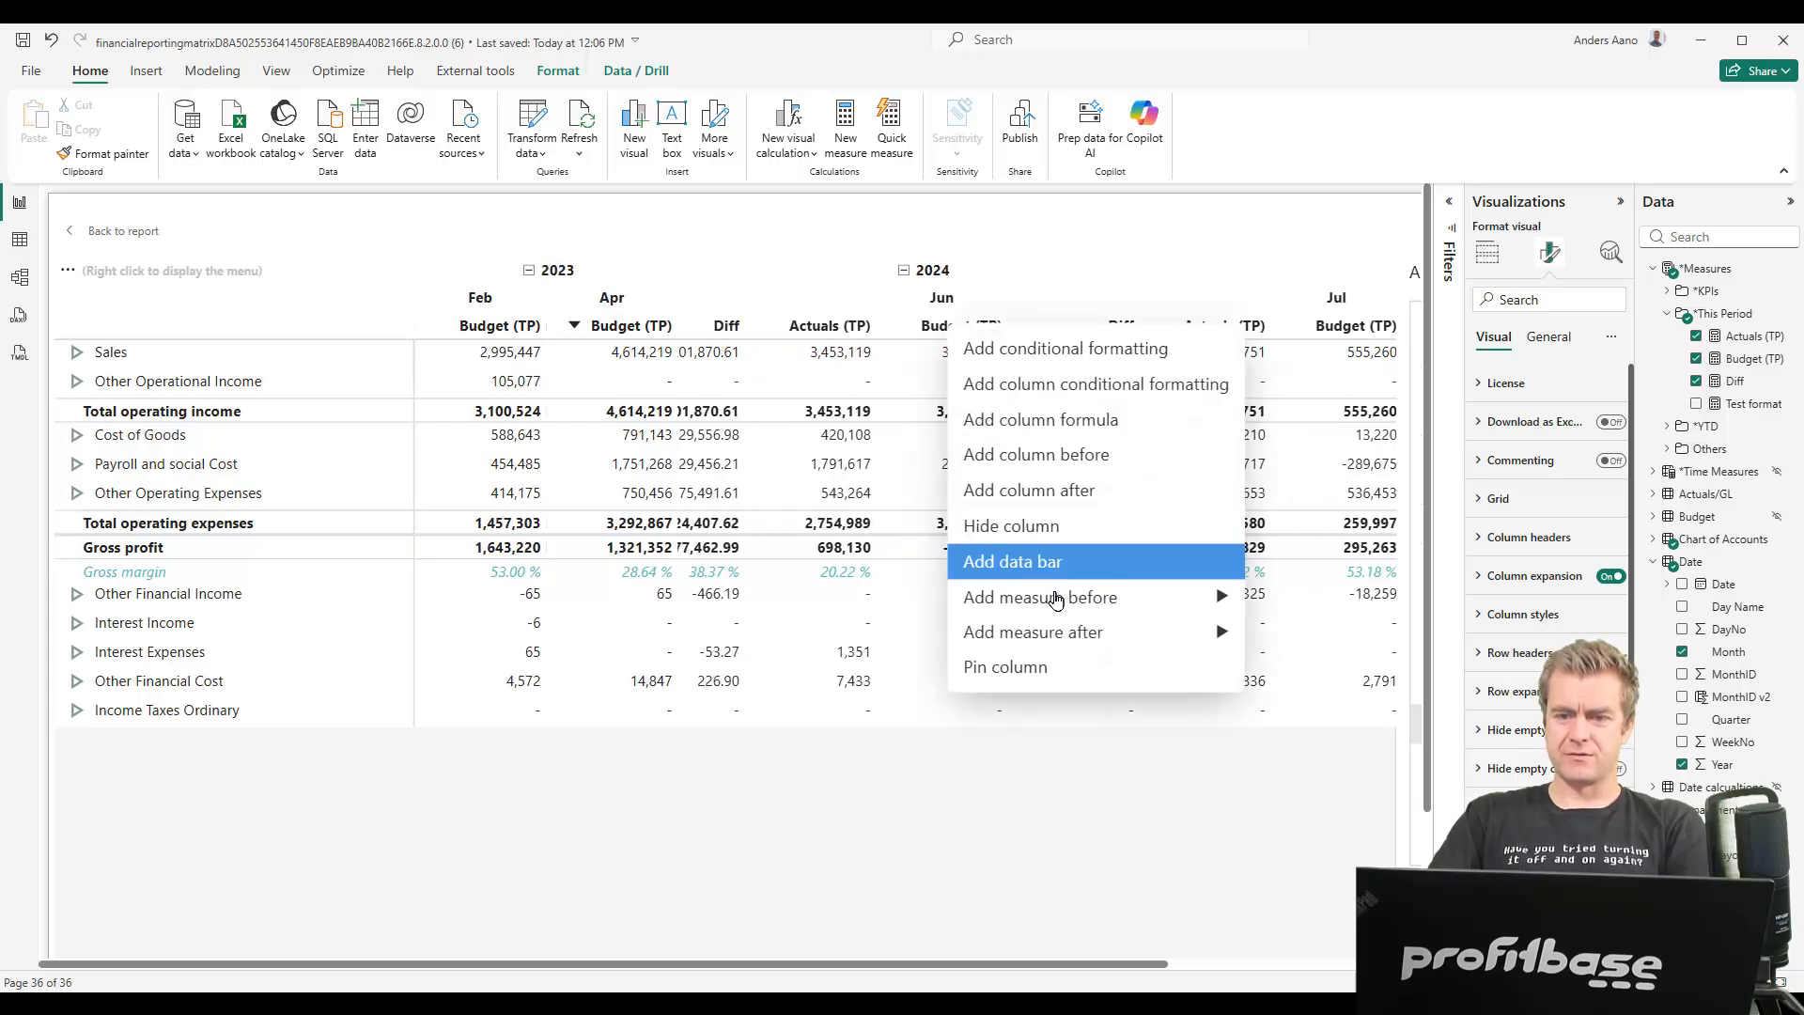
click(1054, 664)
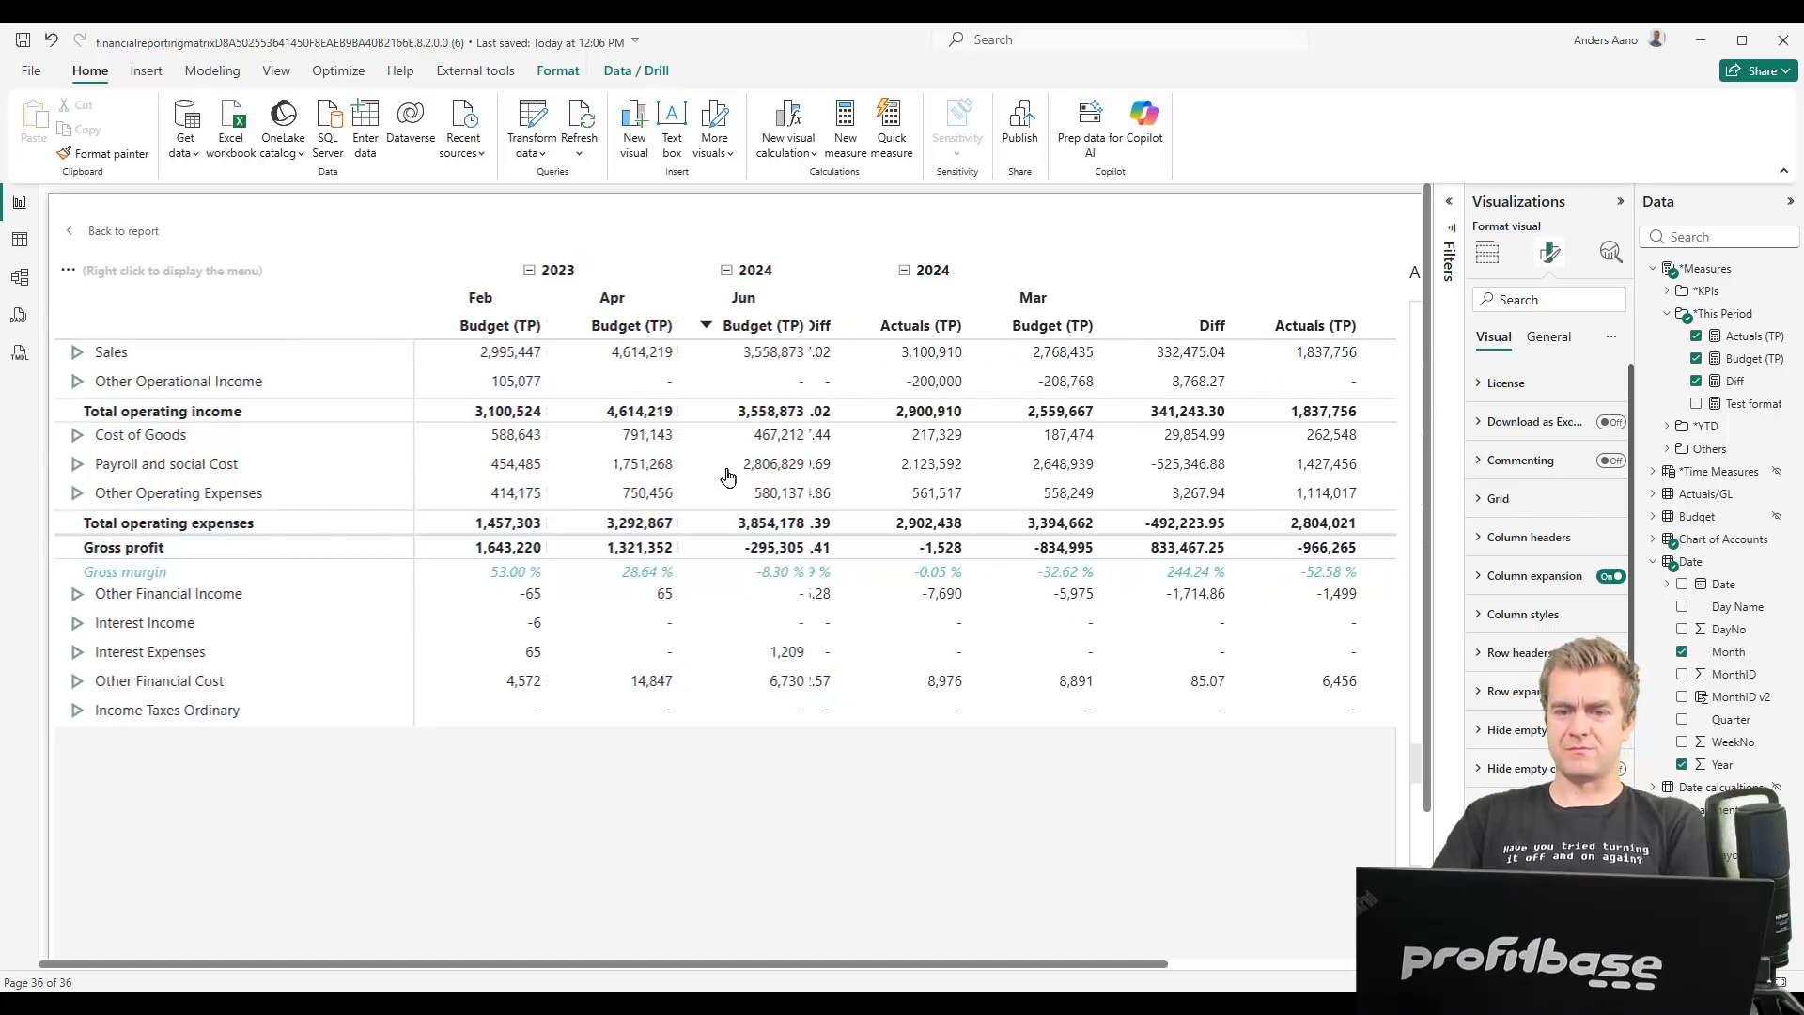
scroll(869, 518, right, 8)
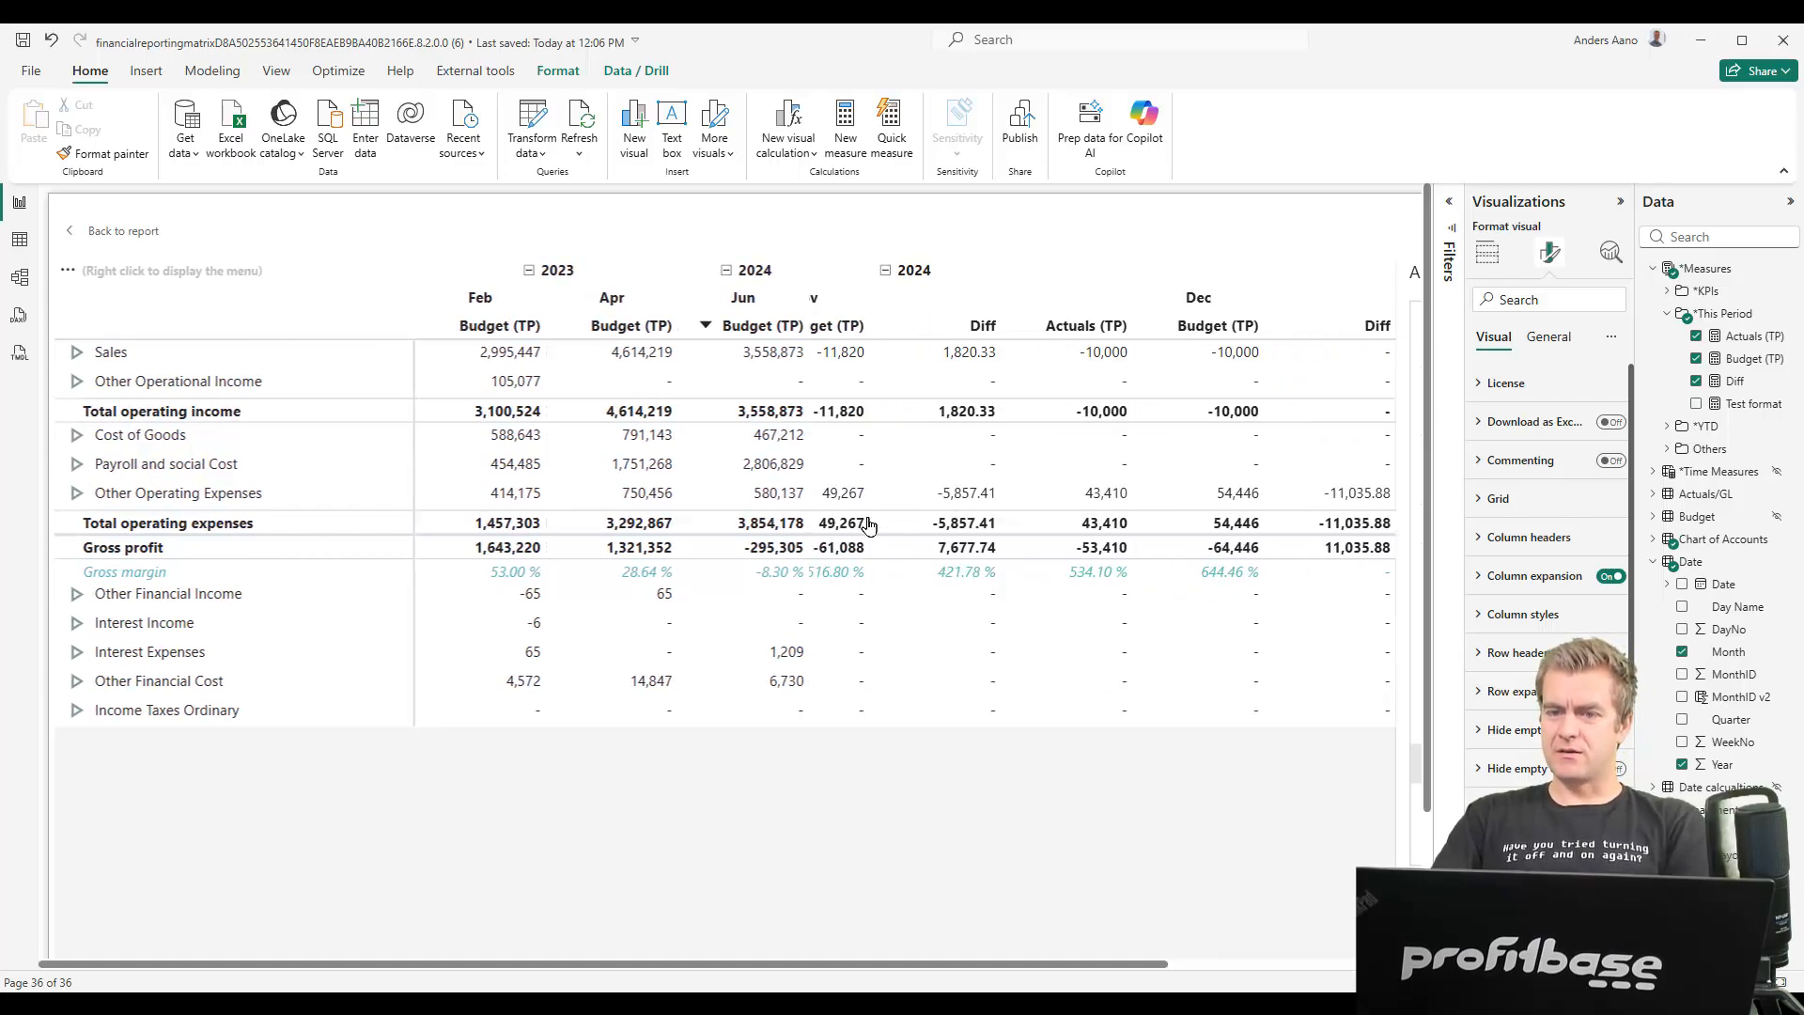
scroll(869, 524, left, 10)
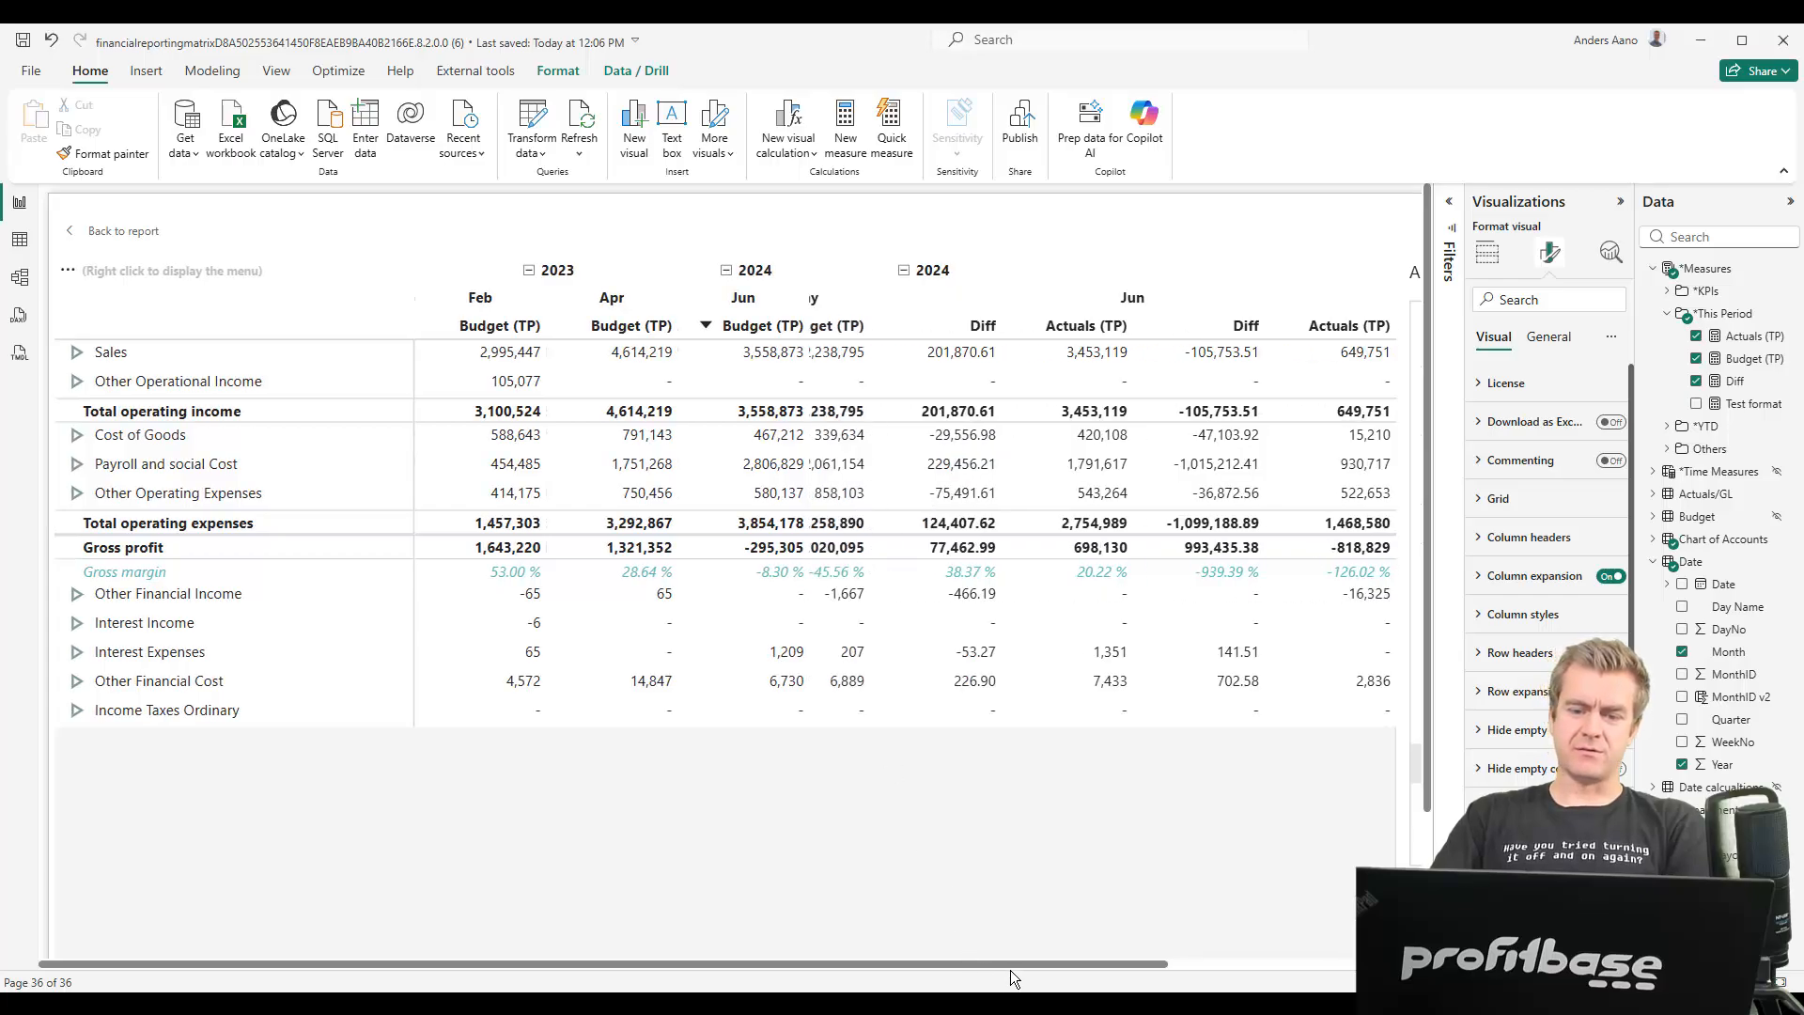
Check which column each Pin Column applied step refers to, and remove the one for the June 2024 budget
drag(1068, 962, 1201, 952)
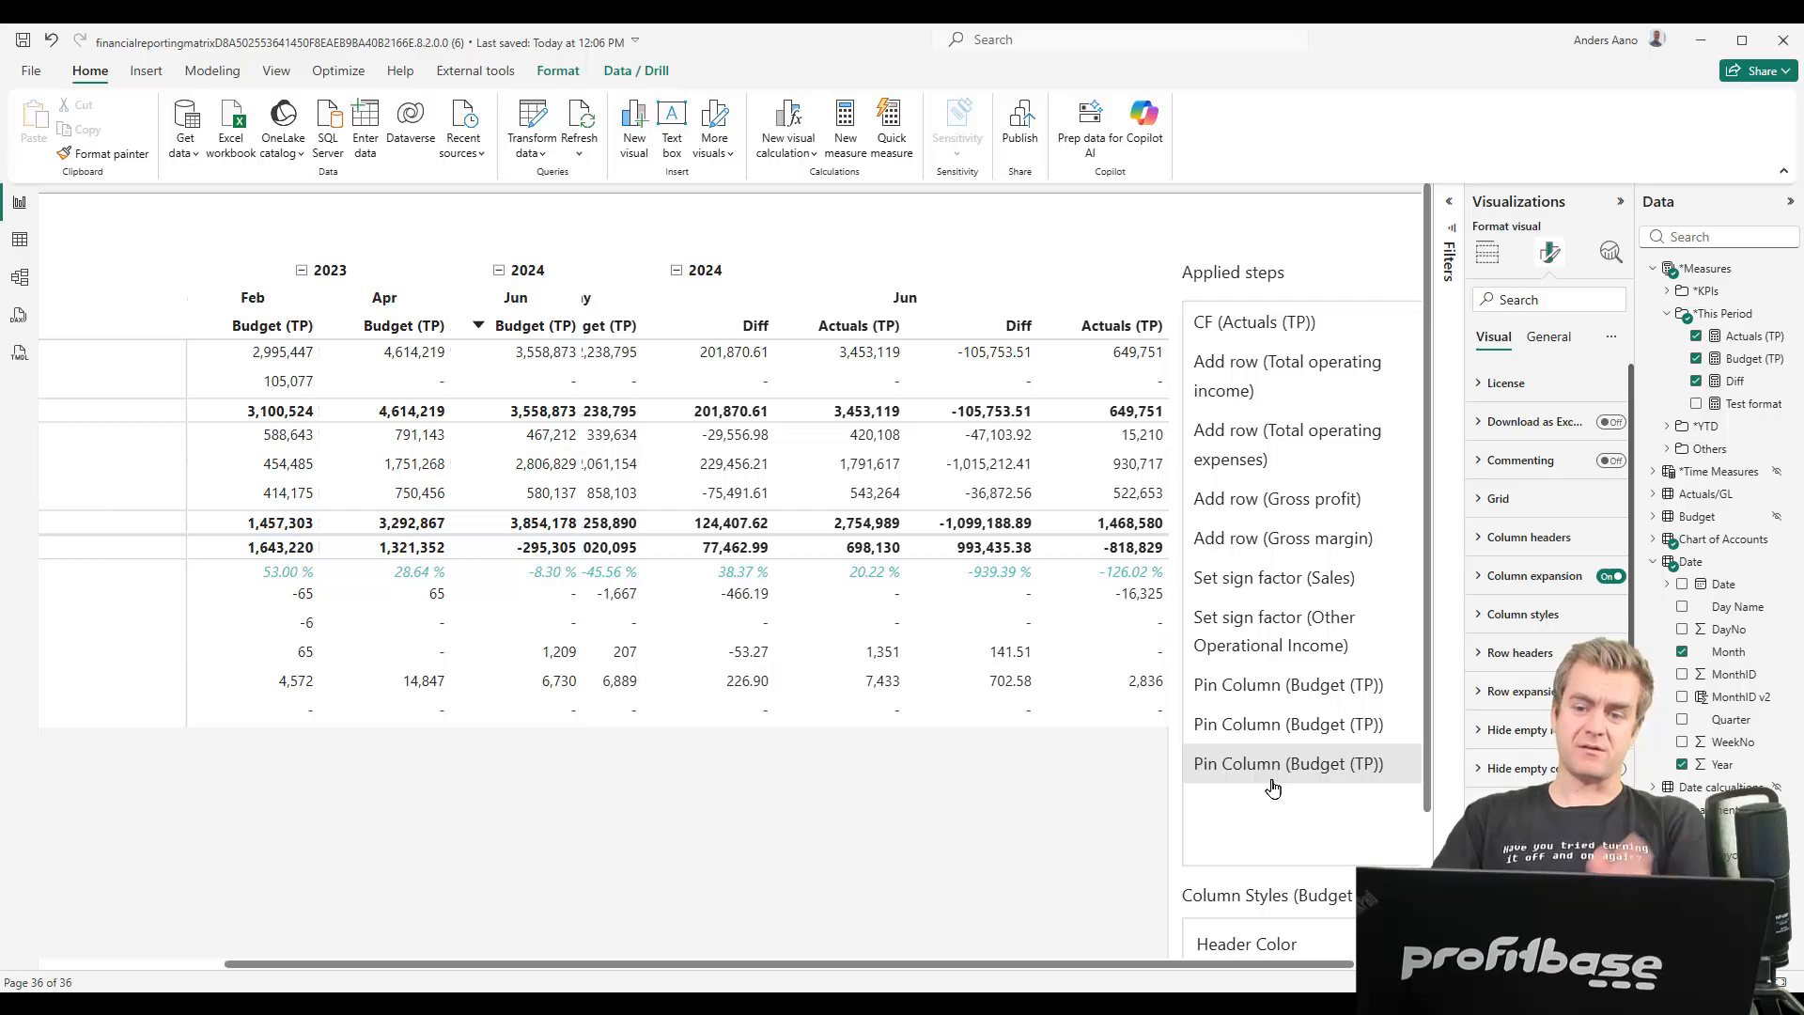
click(1309, 716)
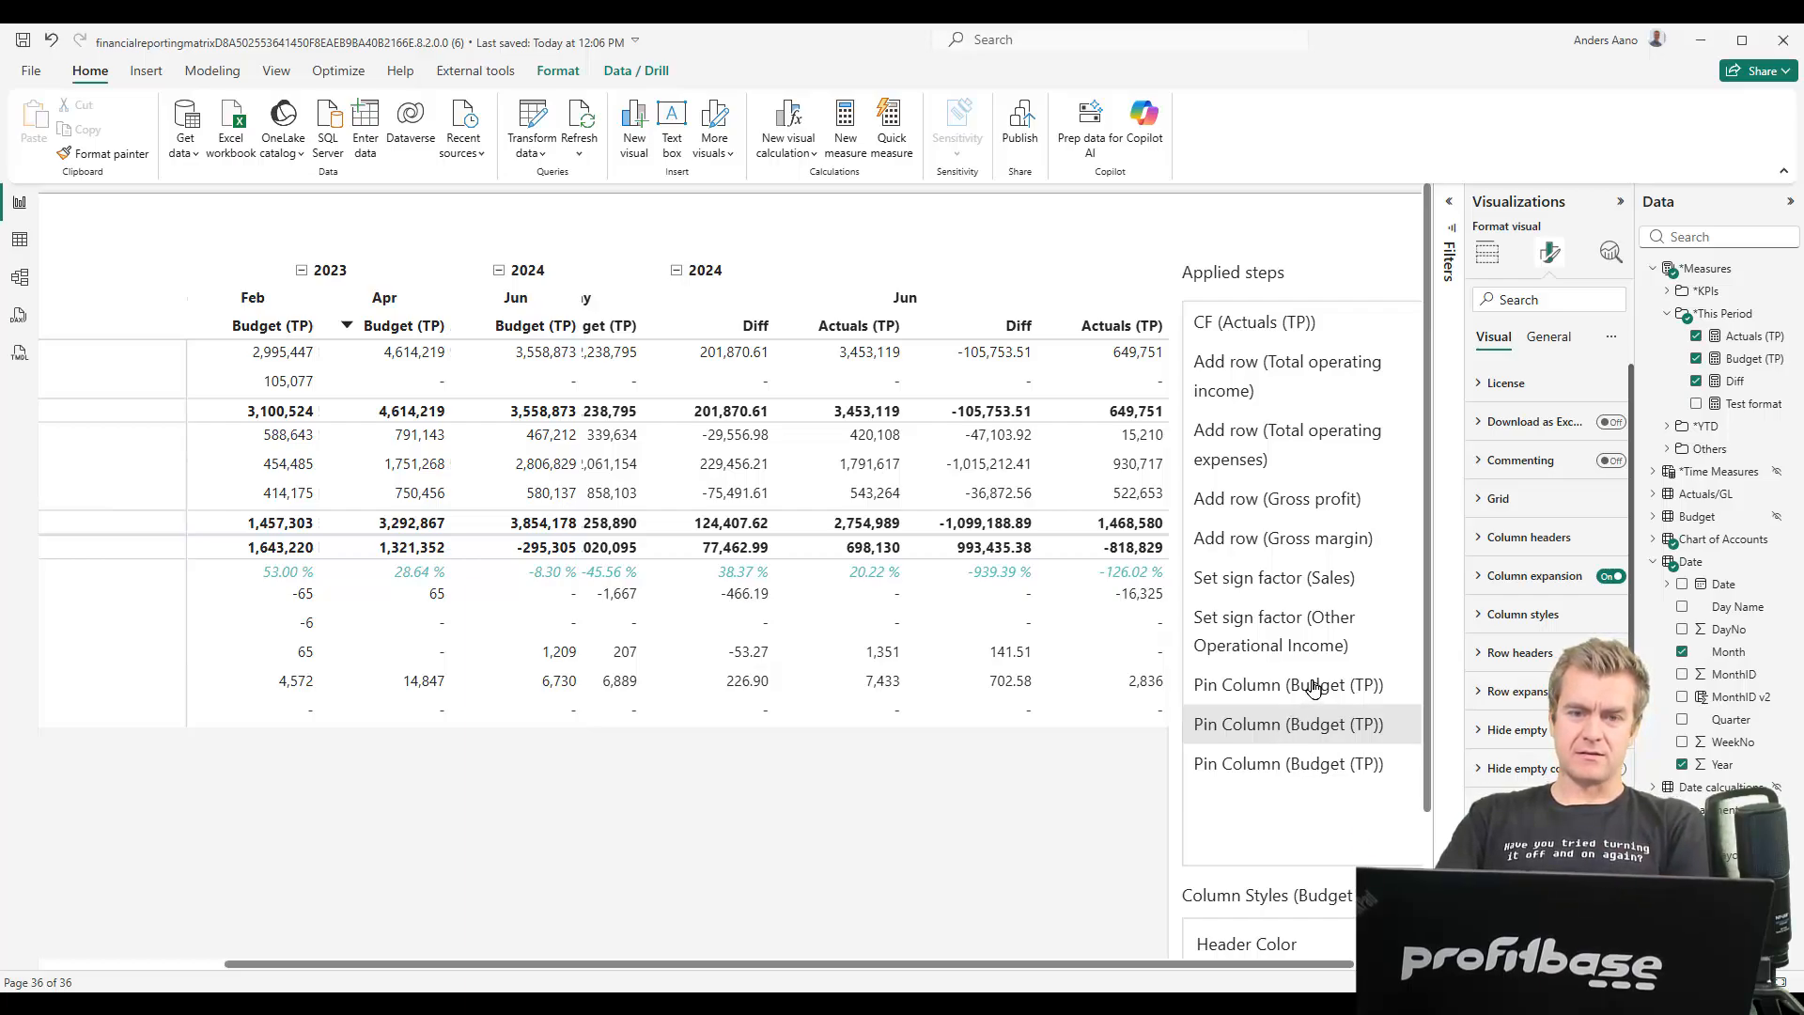
click(1313, 686)
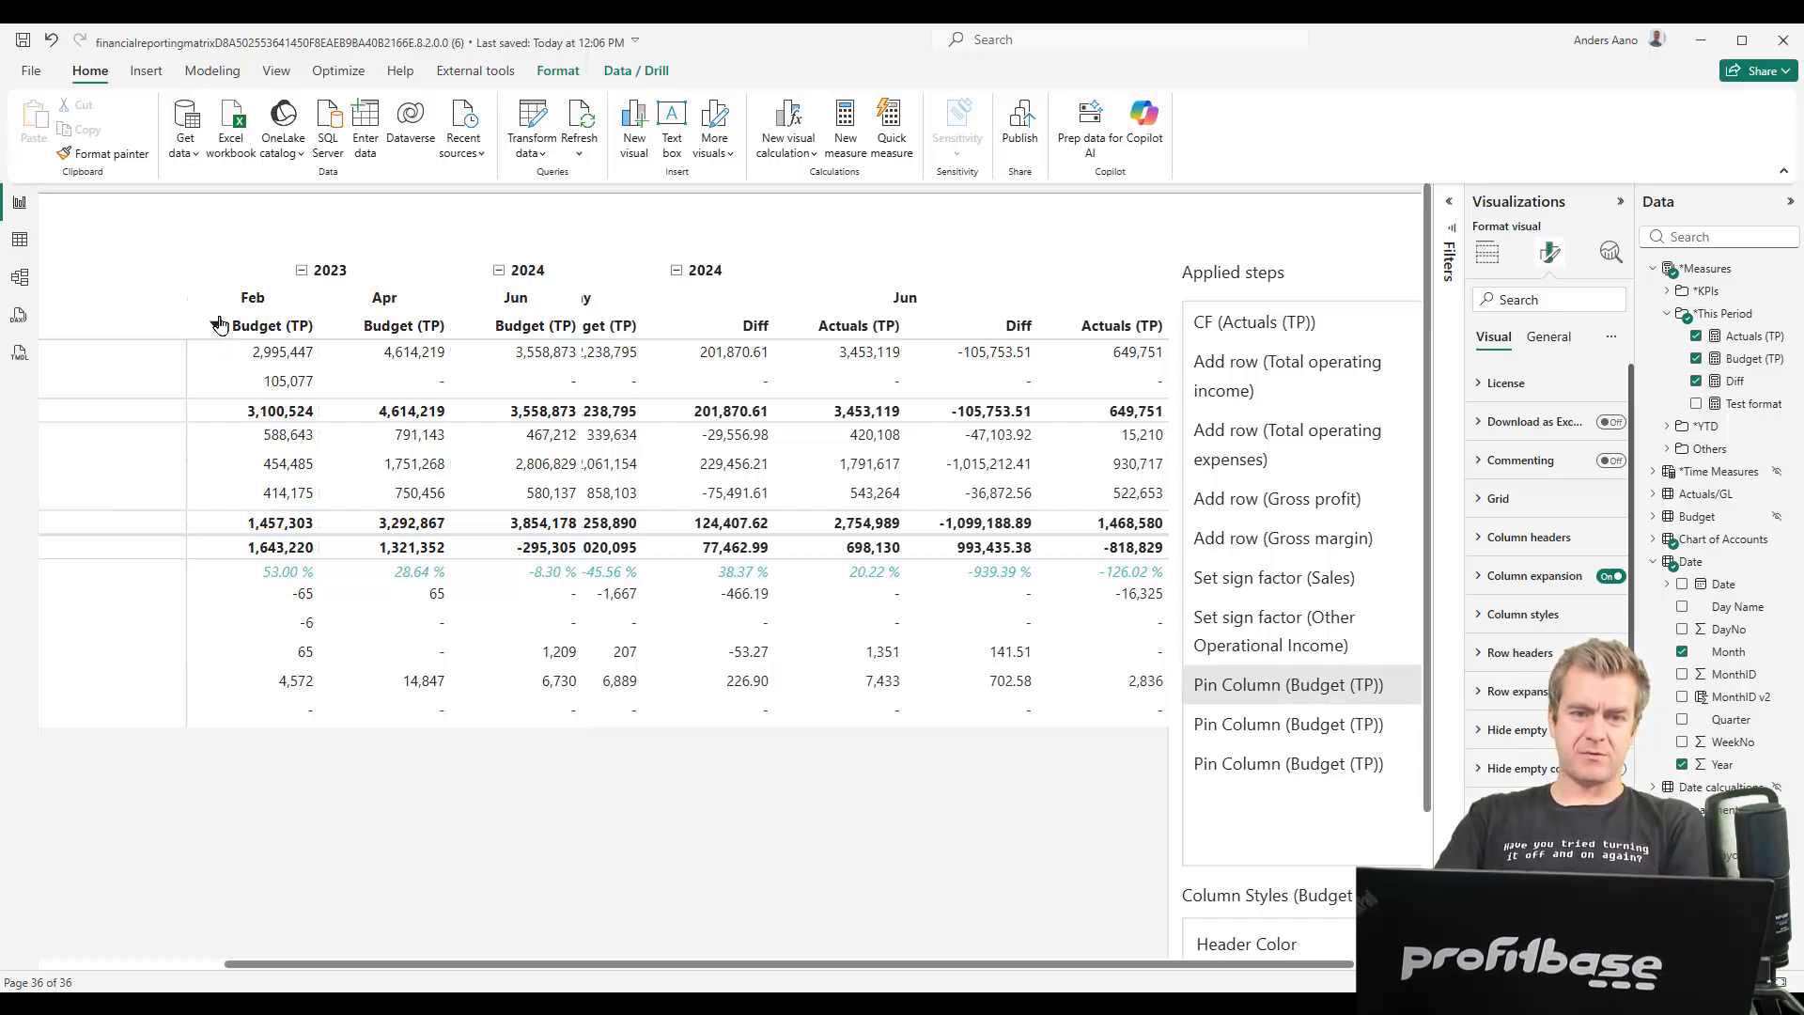
click(1250, 763)
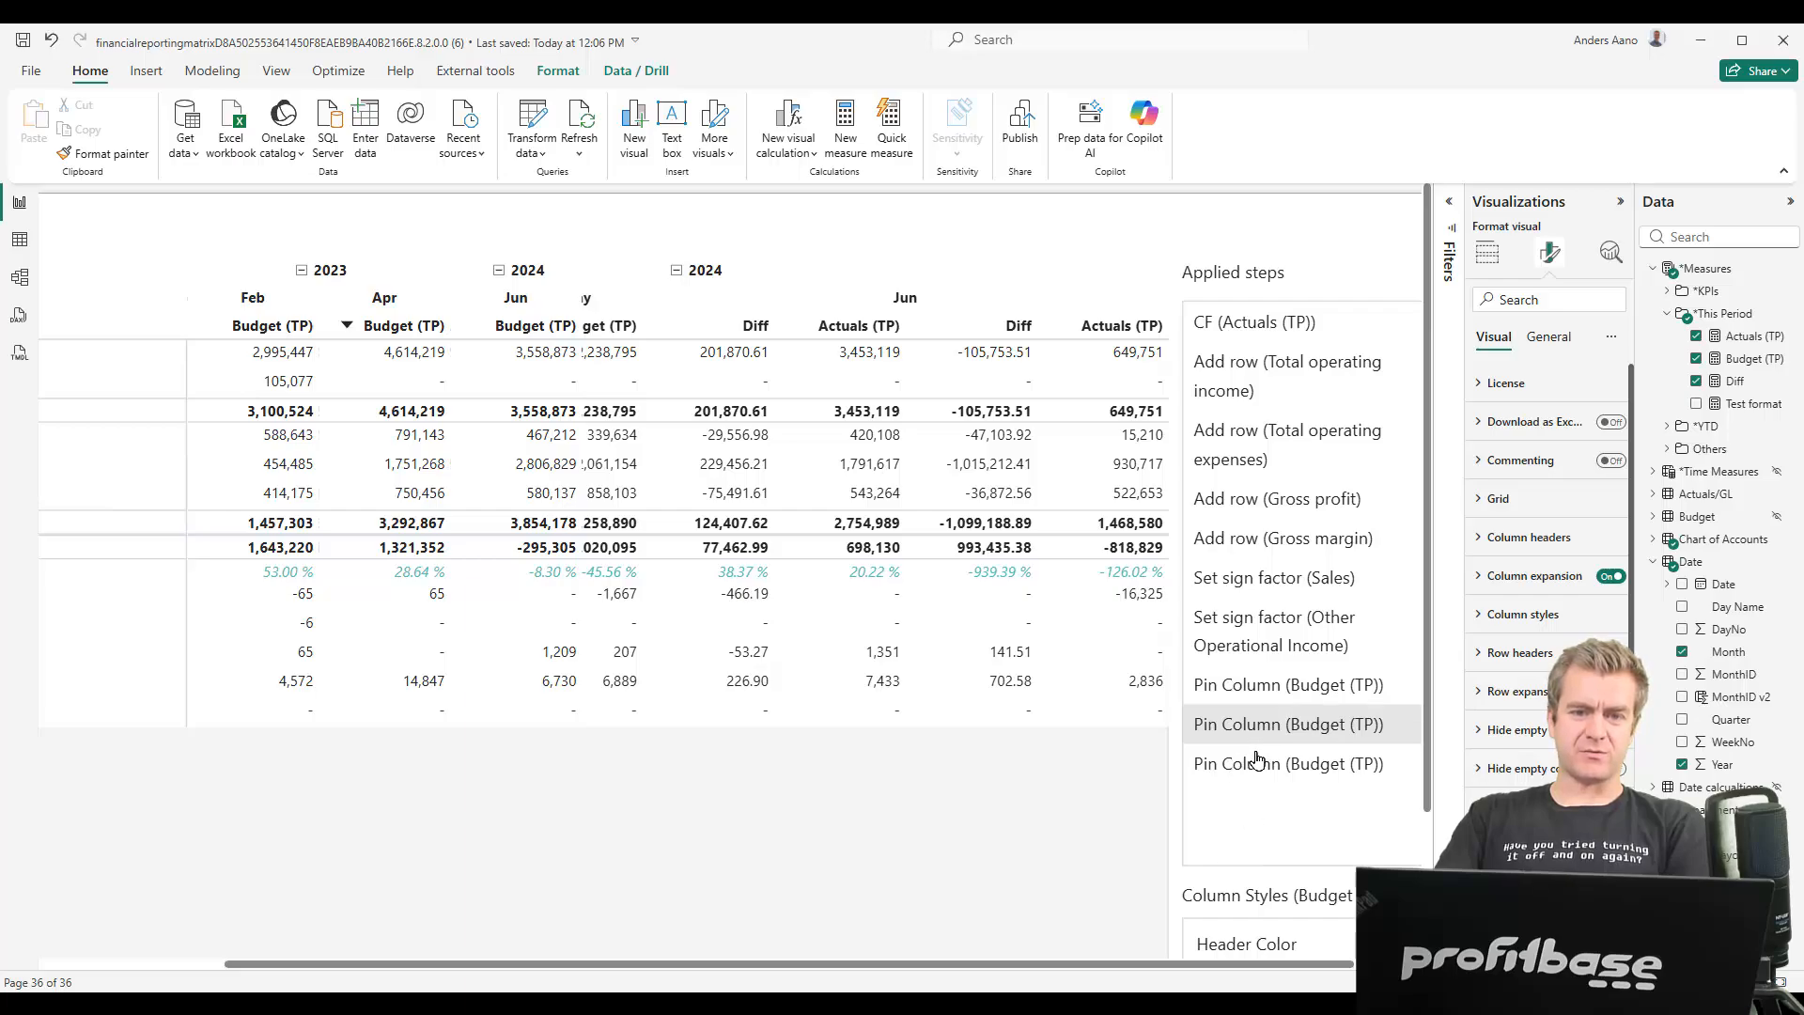
scroll(1246, 772, right, 1)
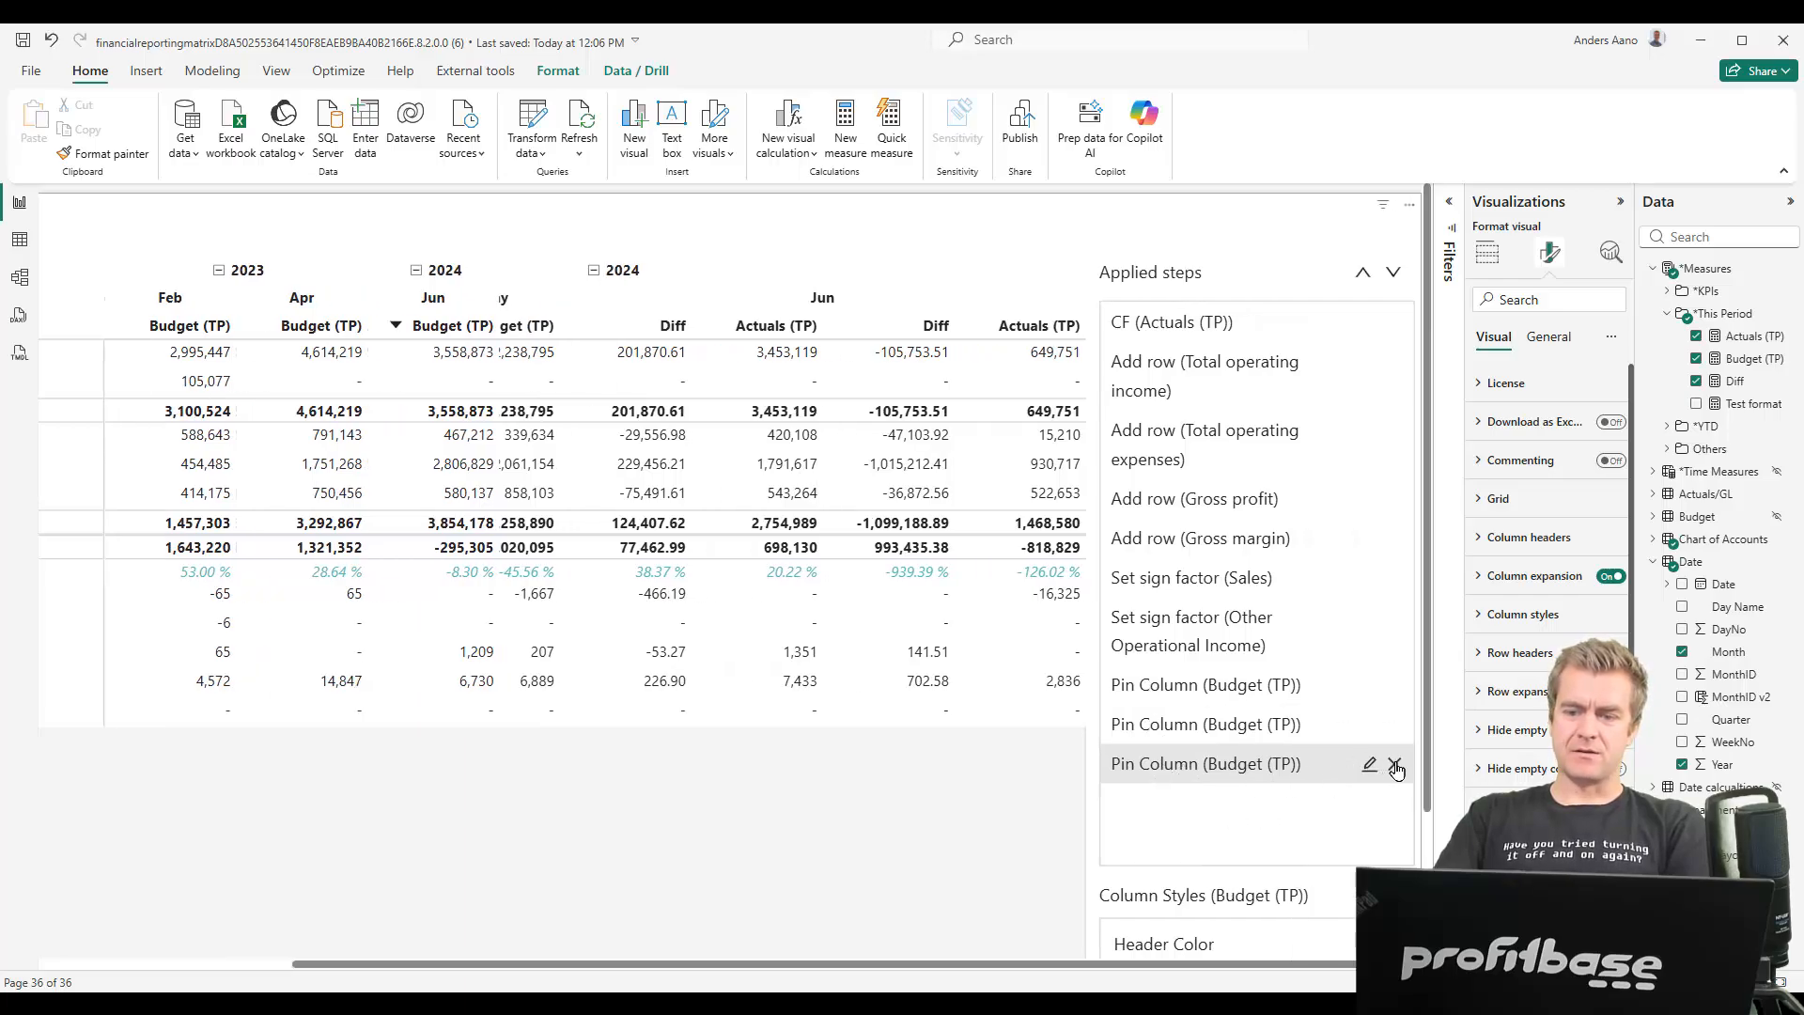
click(1393, 764)
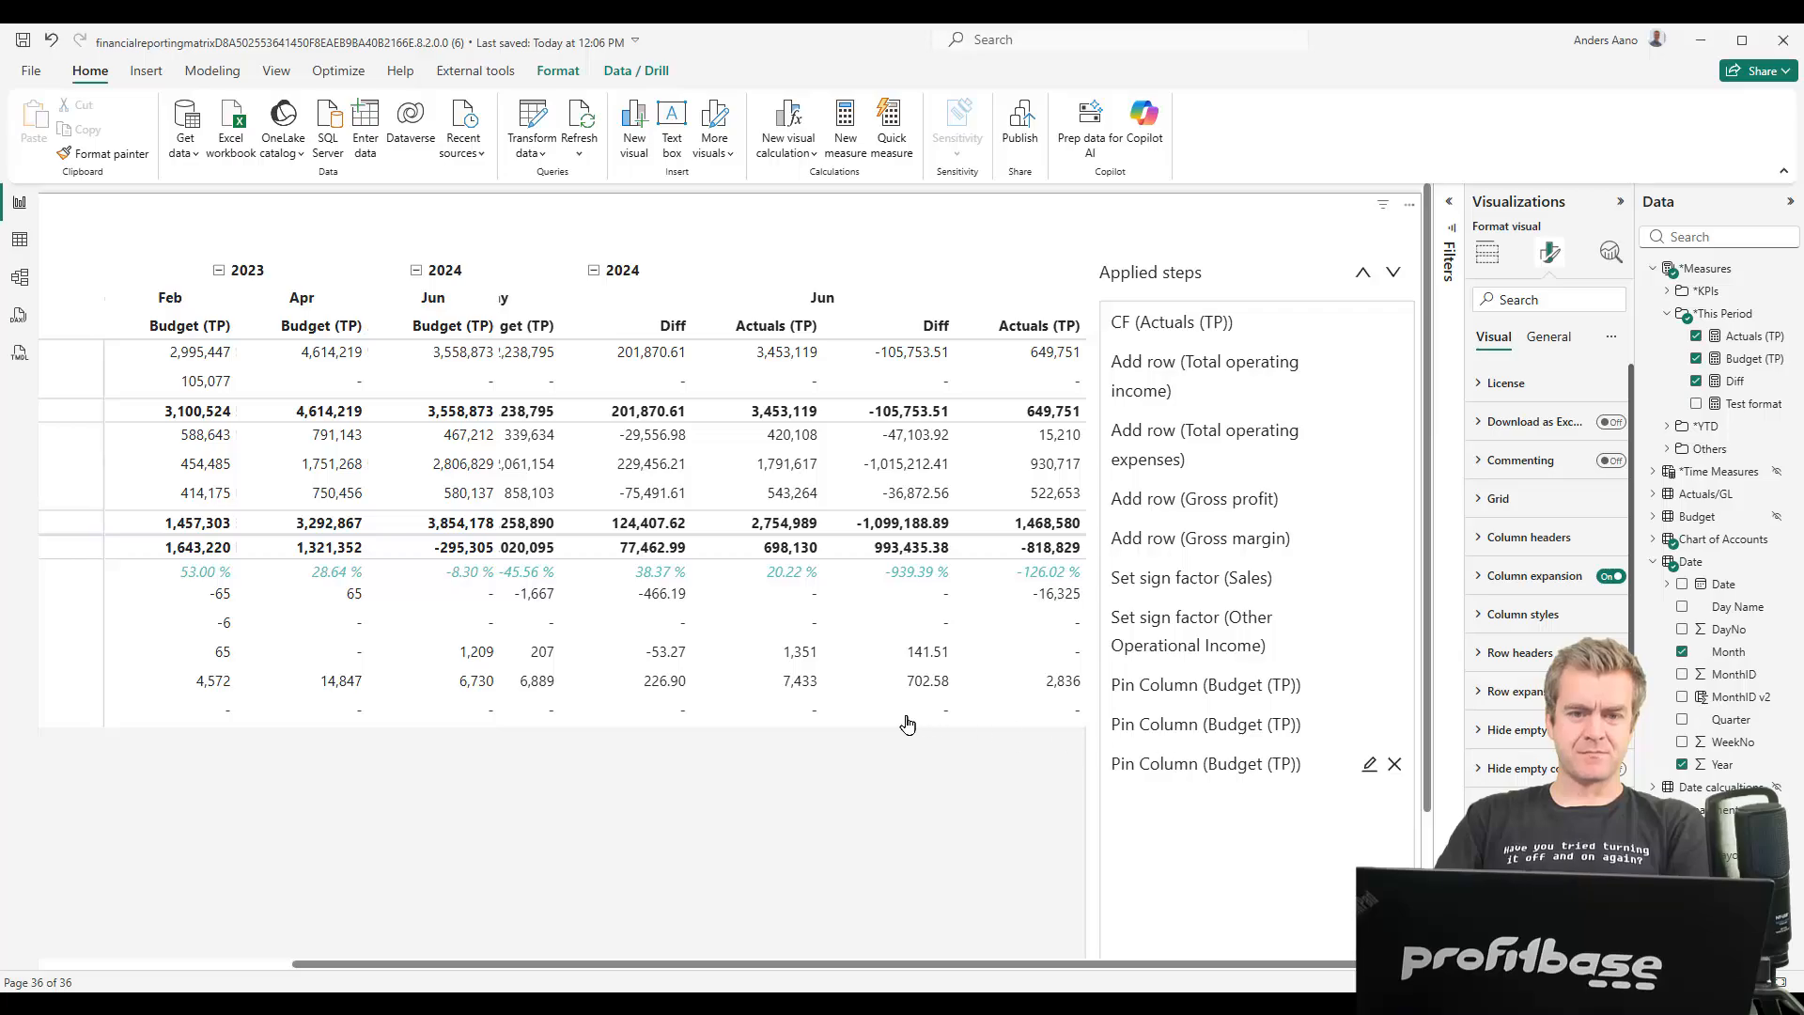
Rename the applied step that pins the April 2023 budget column as Pin Apr Budget
click(1206, 724)
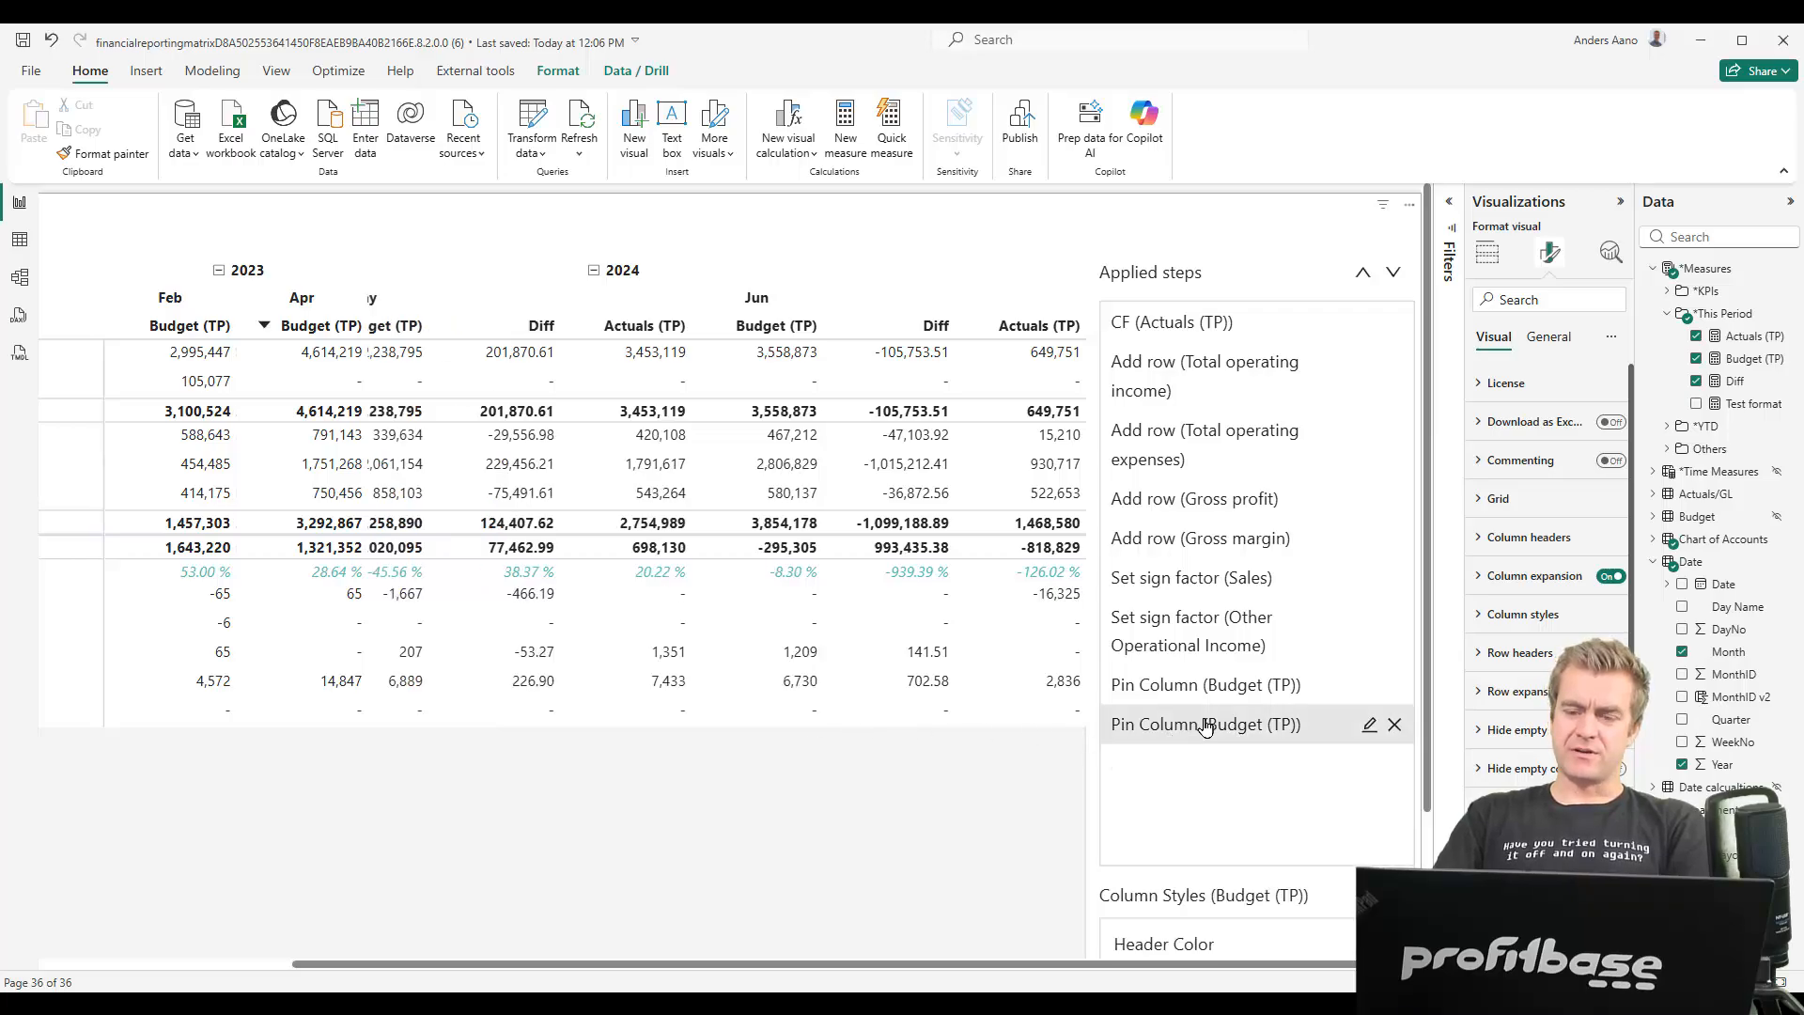
click(1369, 726)
triple_click(592, 485)
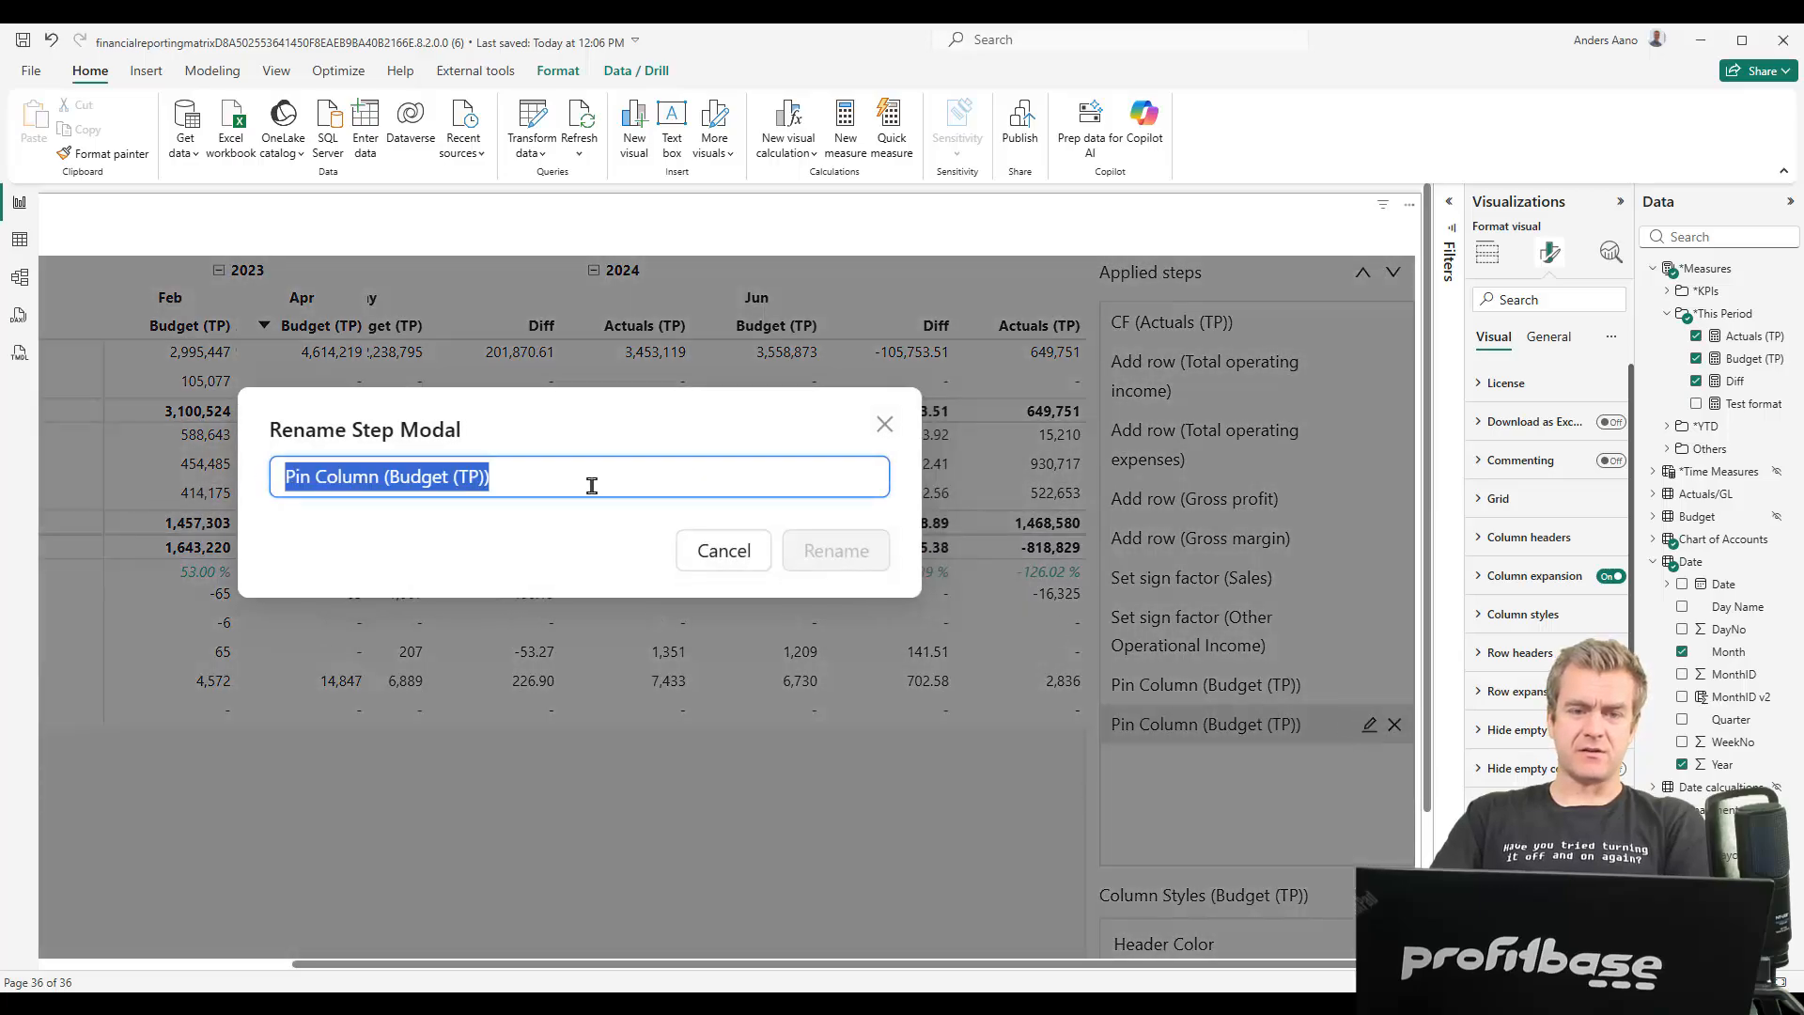
text(Pin)
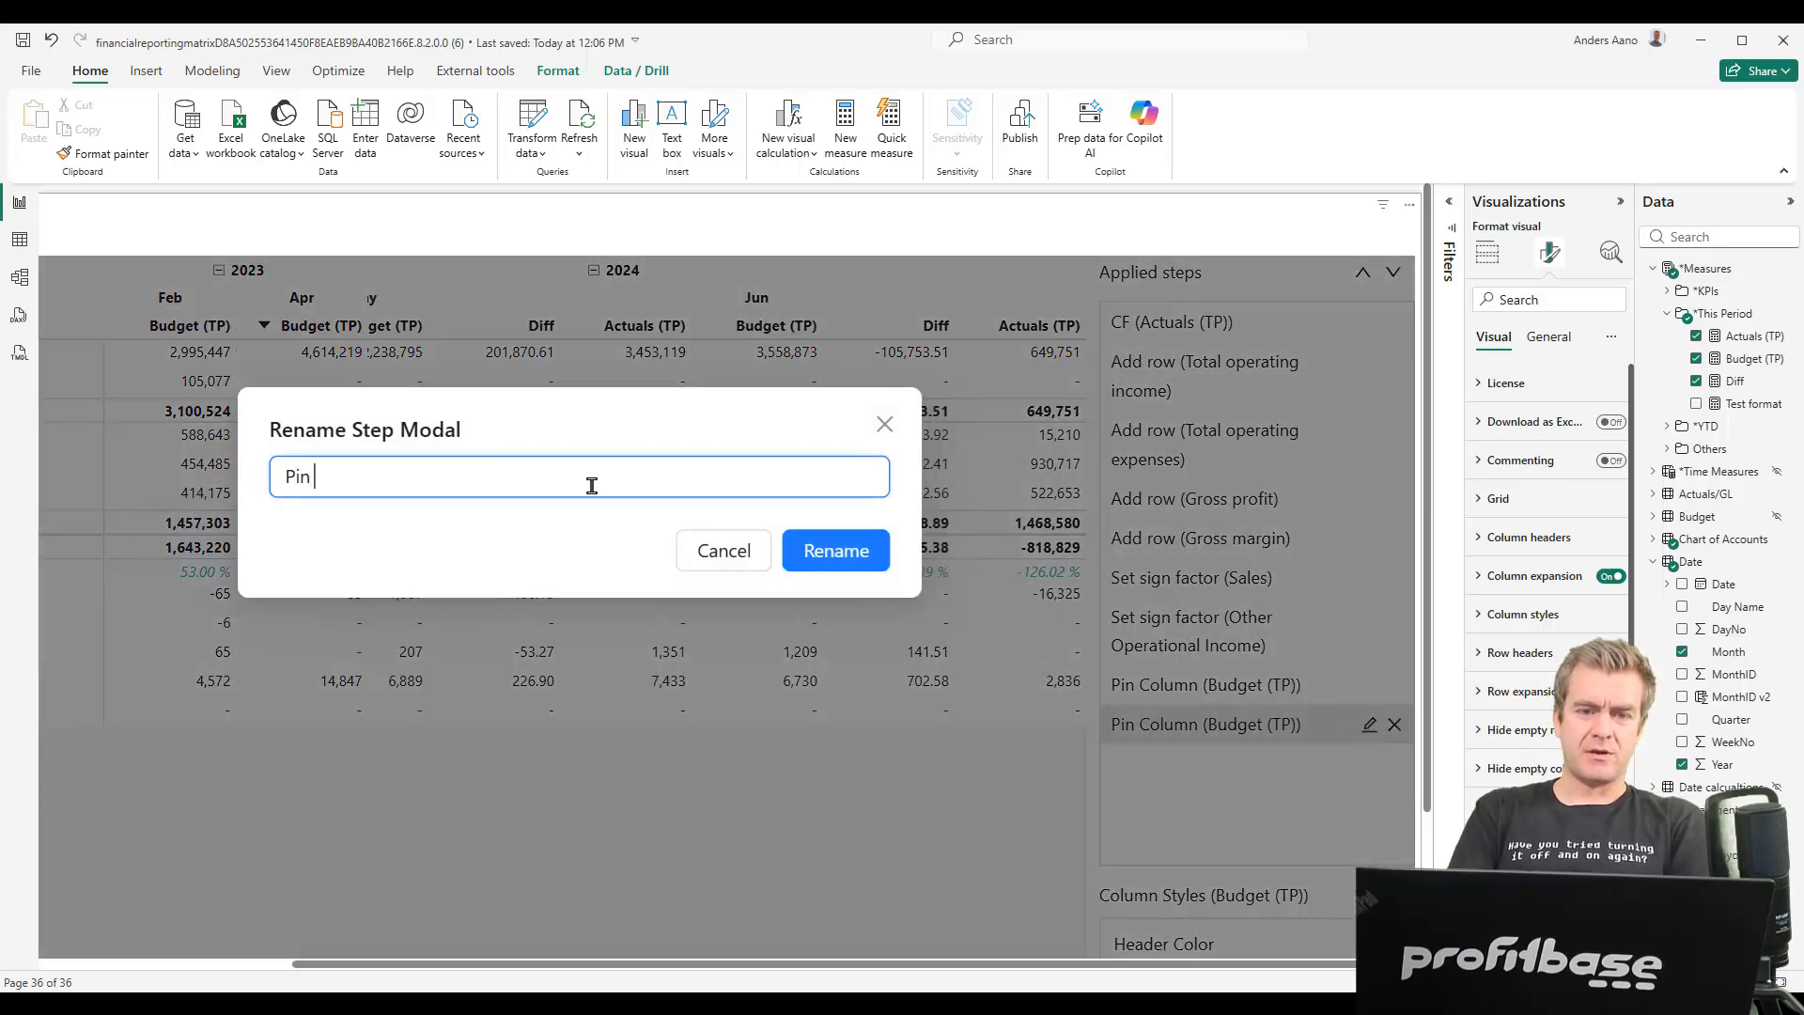
text( Aoru)
key(BackSpace)
key(BackSpace)
key(BackSpace)
text(pri)
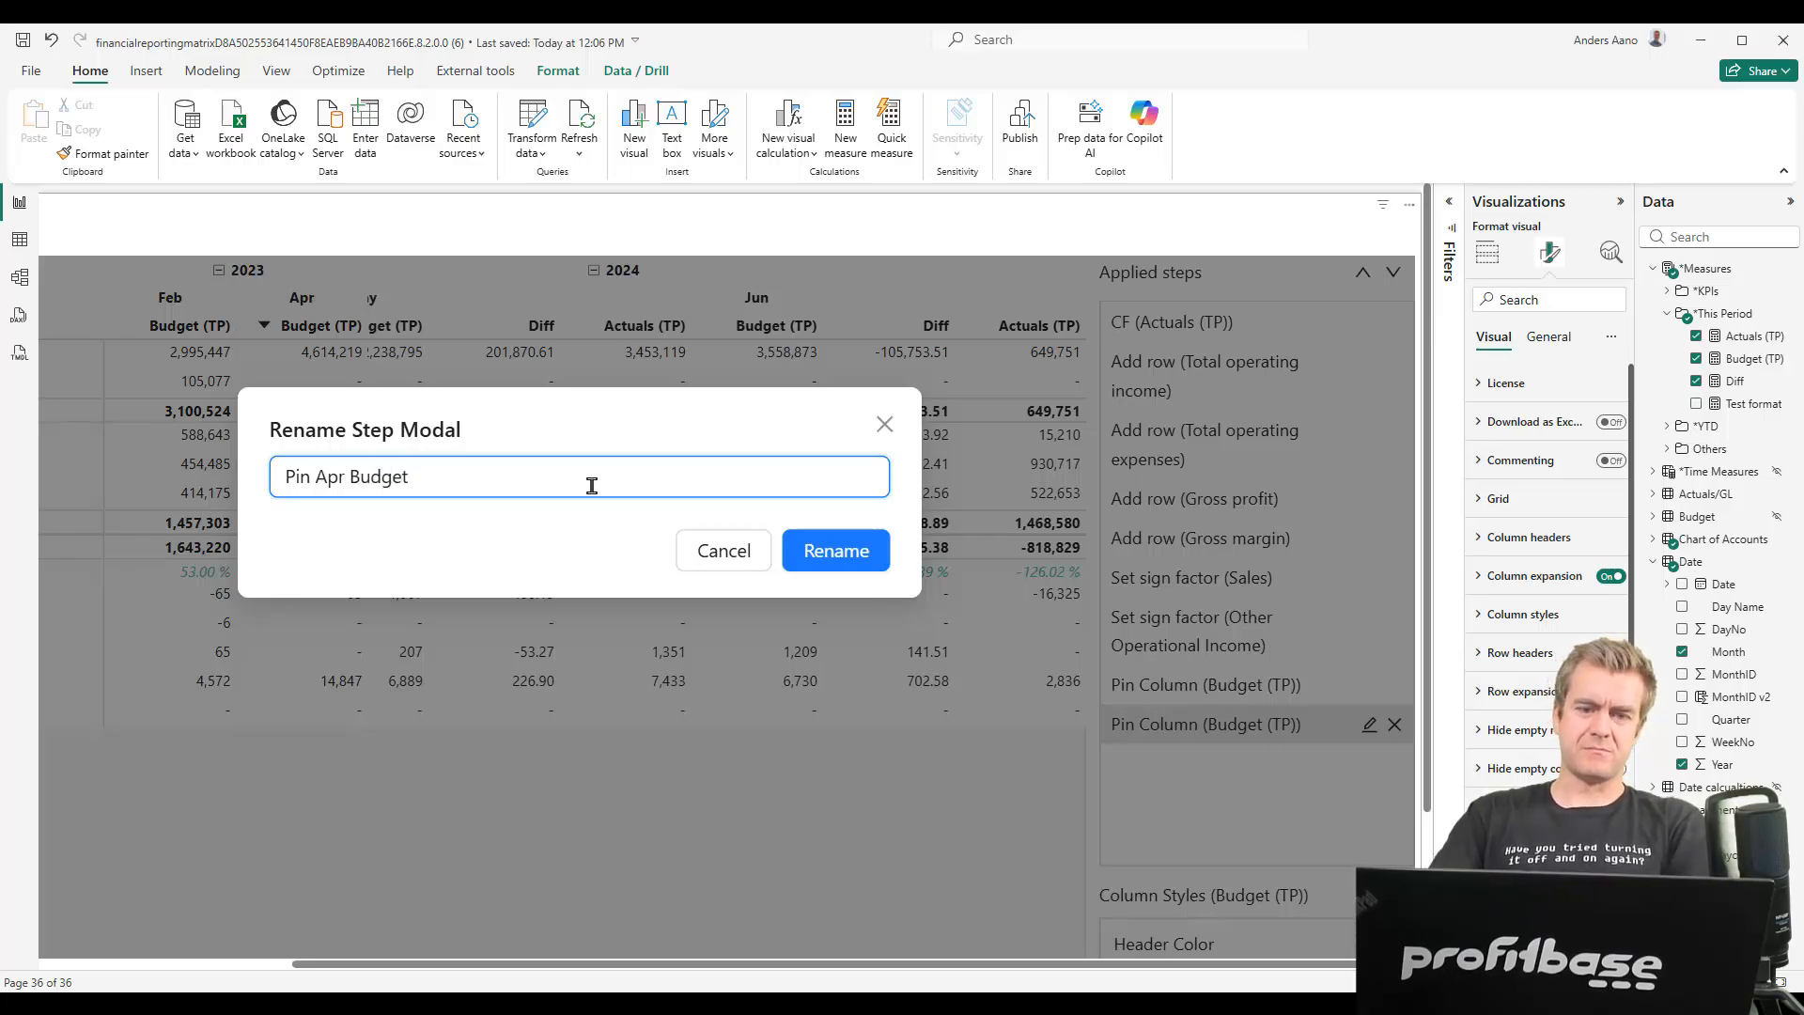
click(815, 562)
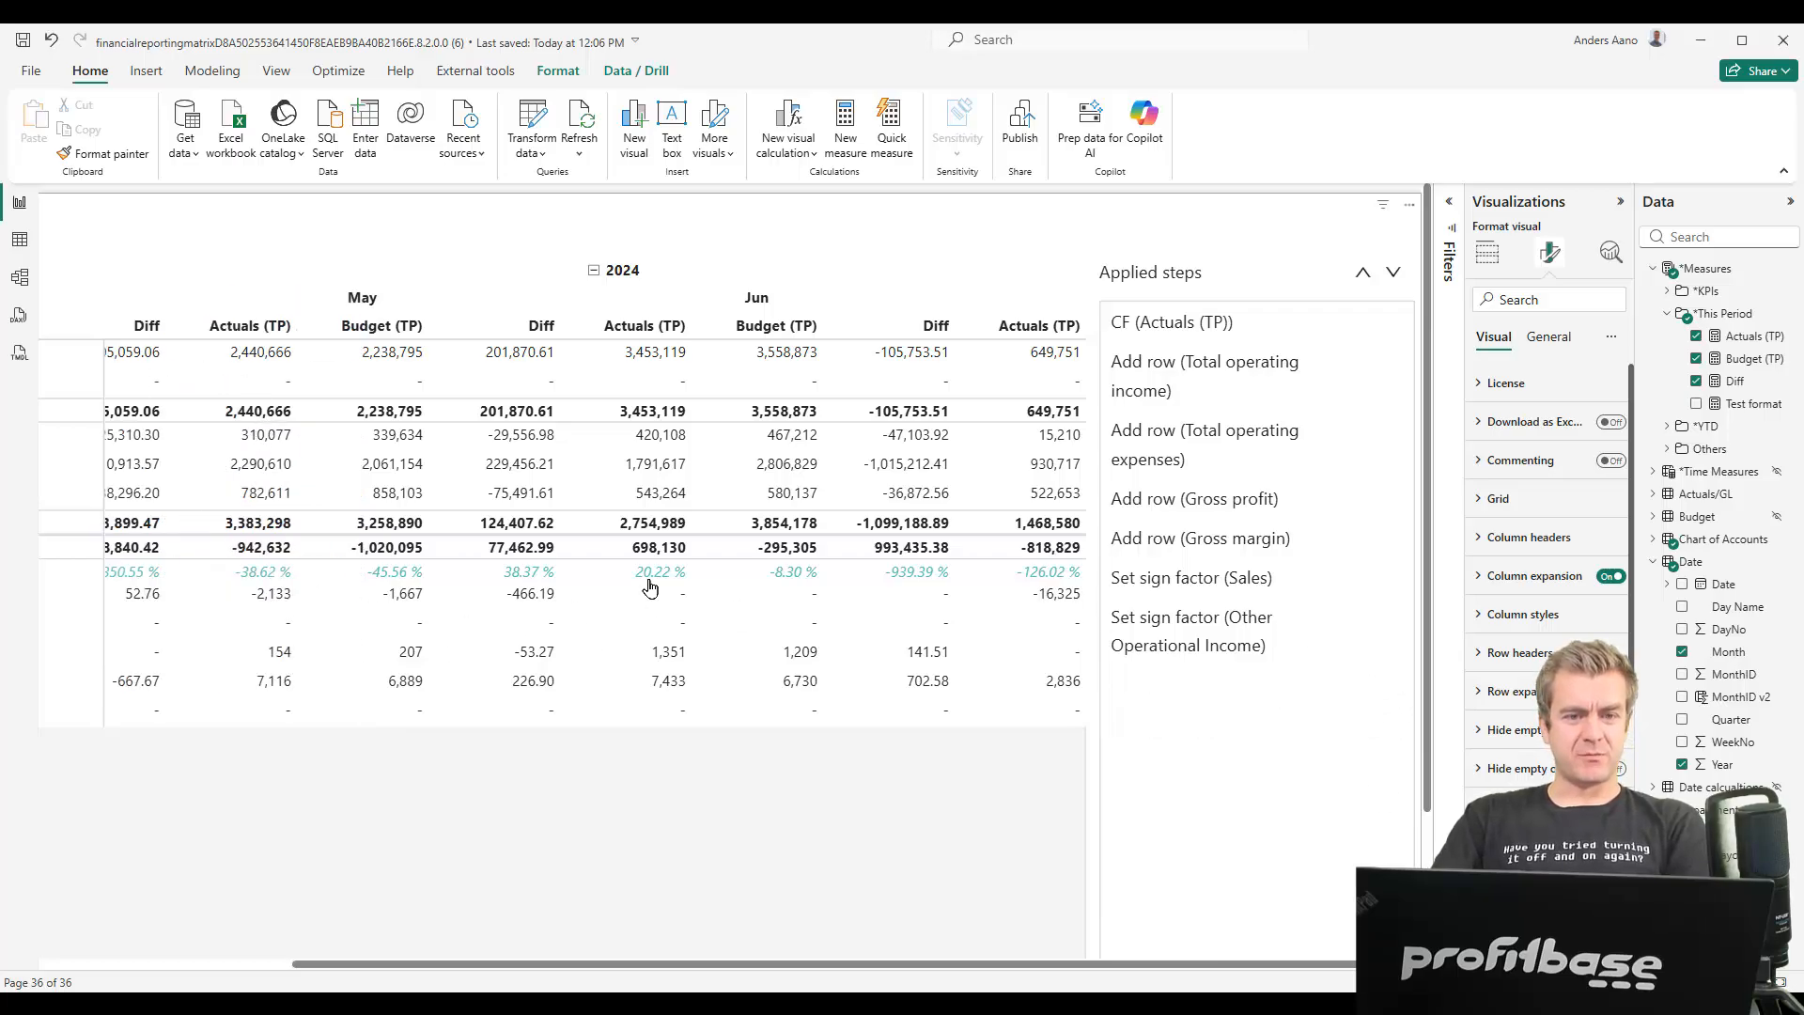
Pin the Budget (TP) column of July 2024 in the matrix
scroll(649, 586, left, 20)
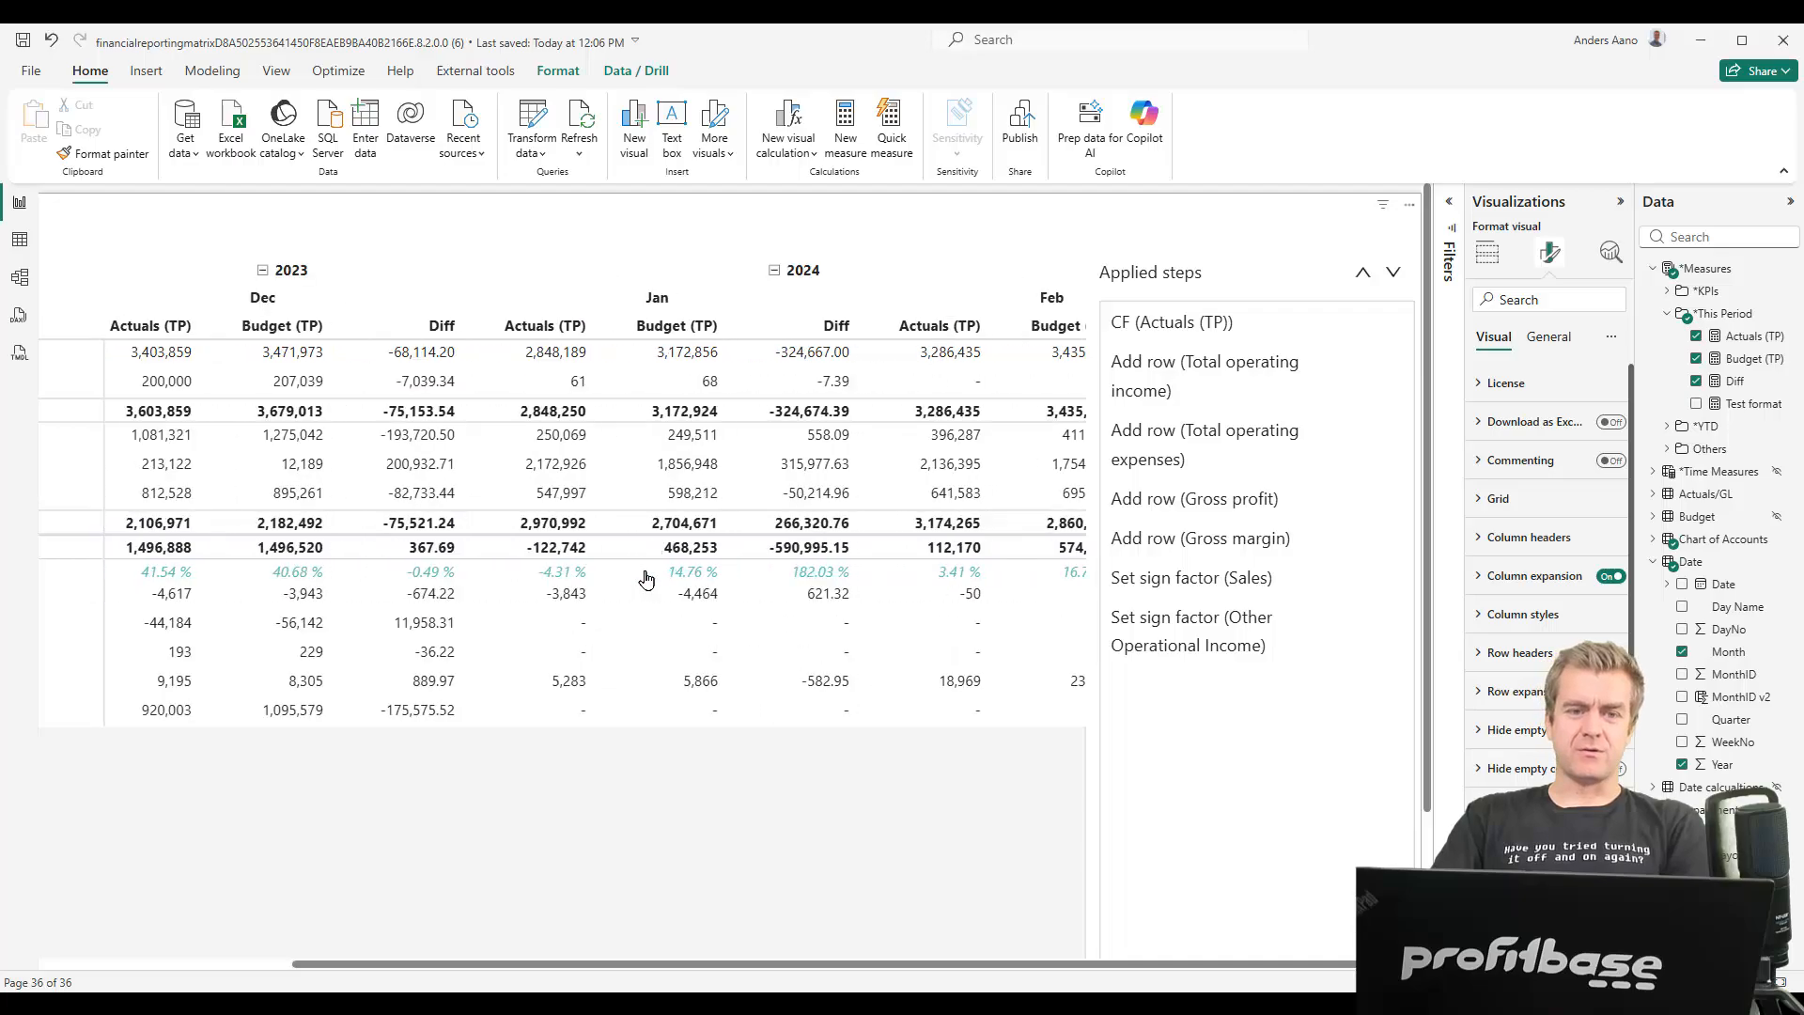
scroll(648, 581, right, 12)
drag(710, 965, 299, 962)
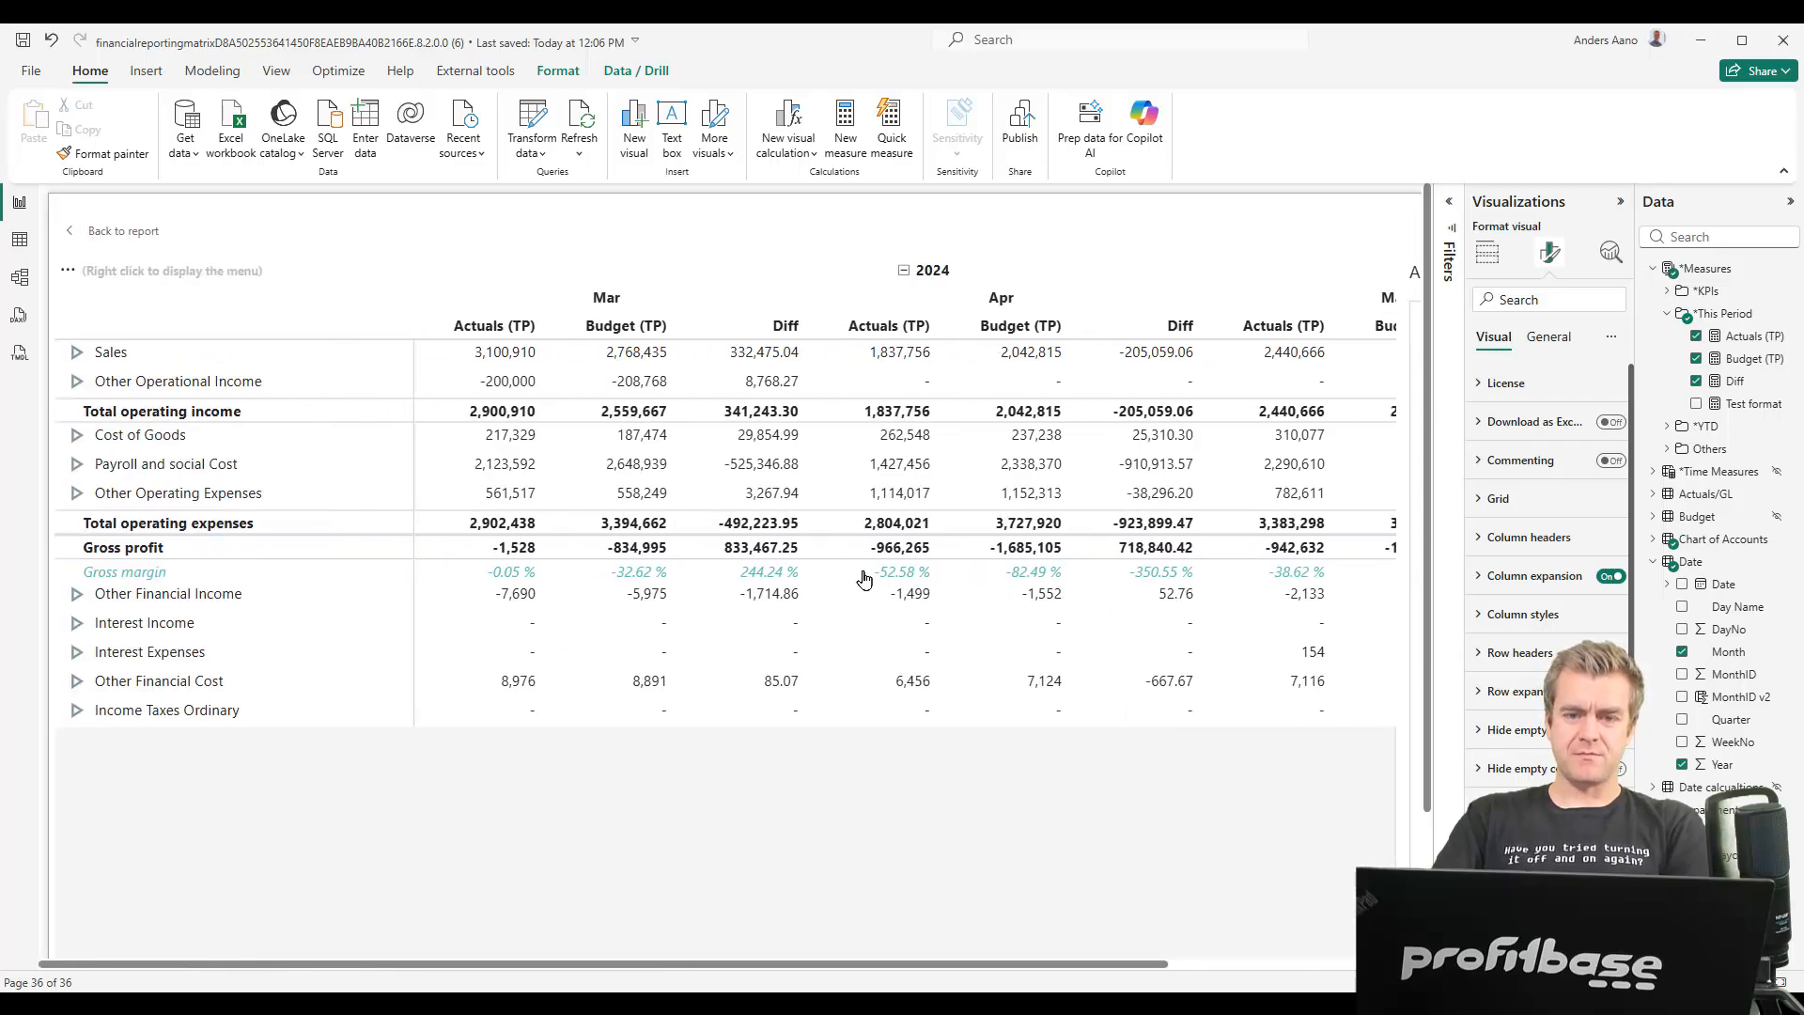
scroll(1102, 347, right, 8)
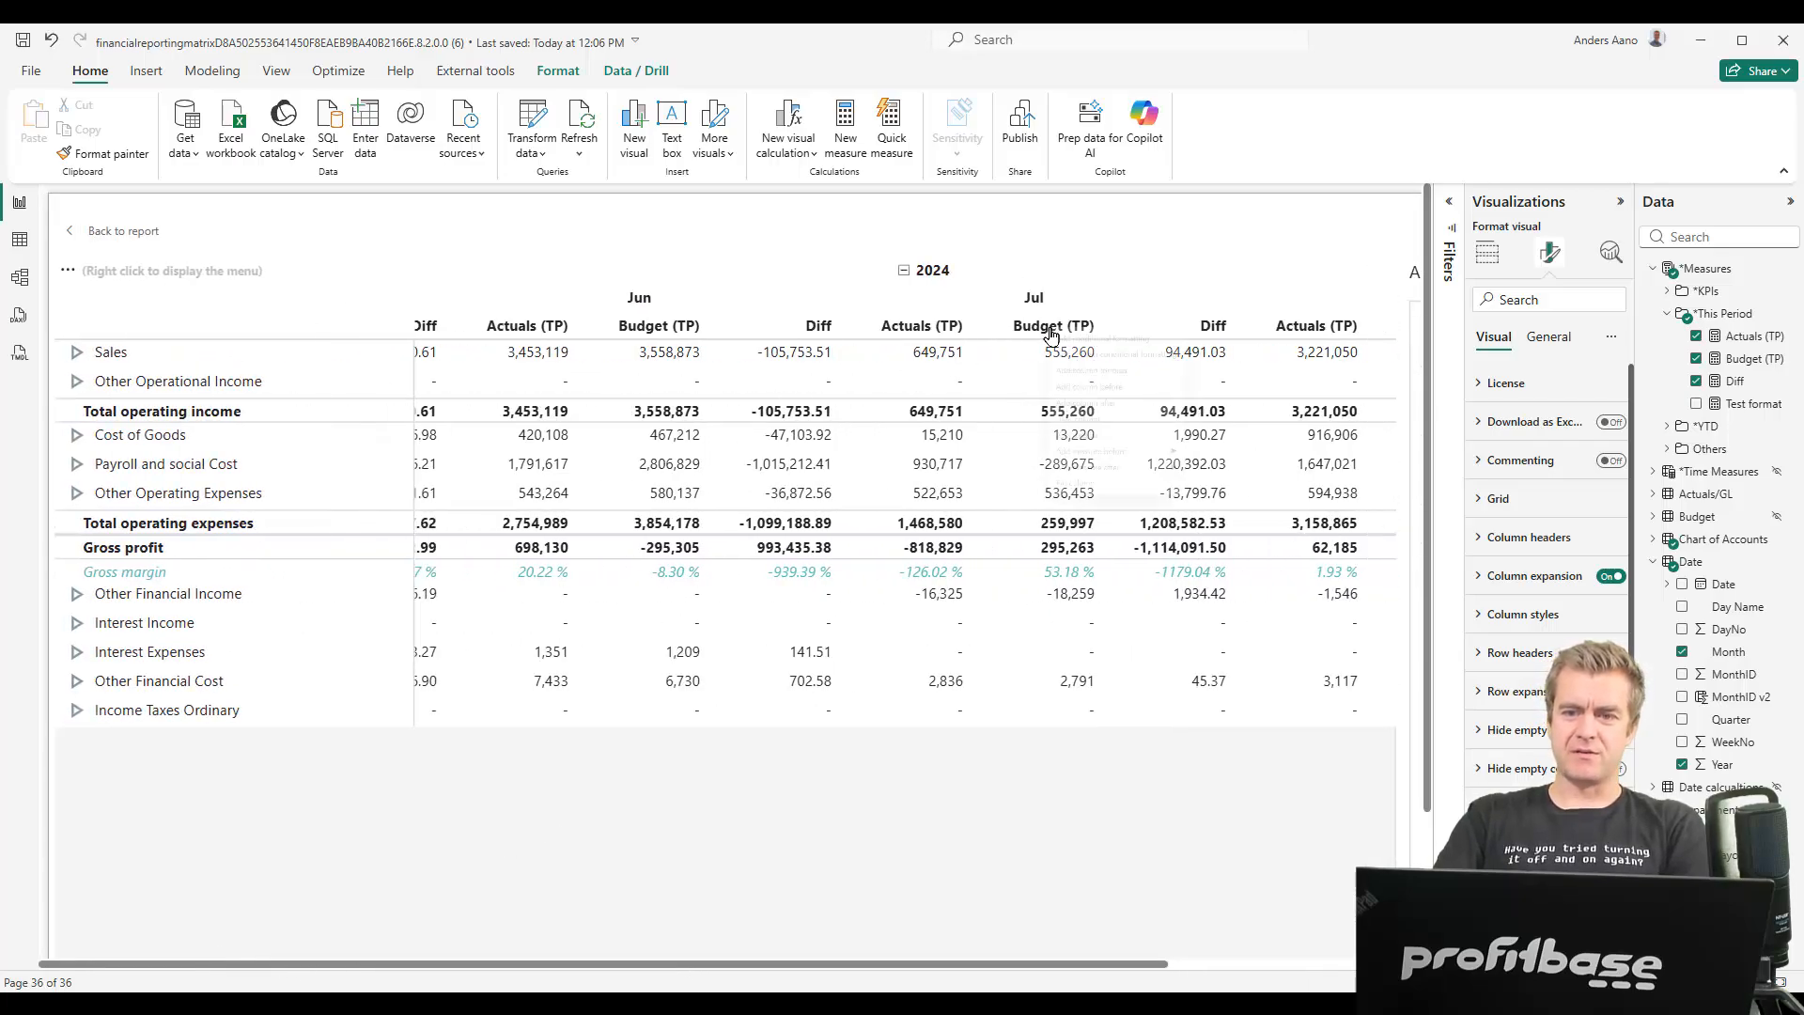
right_click(1051, 336)
click(1095, 673)
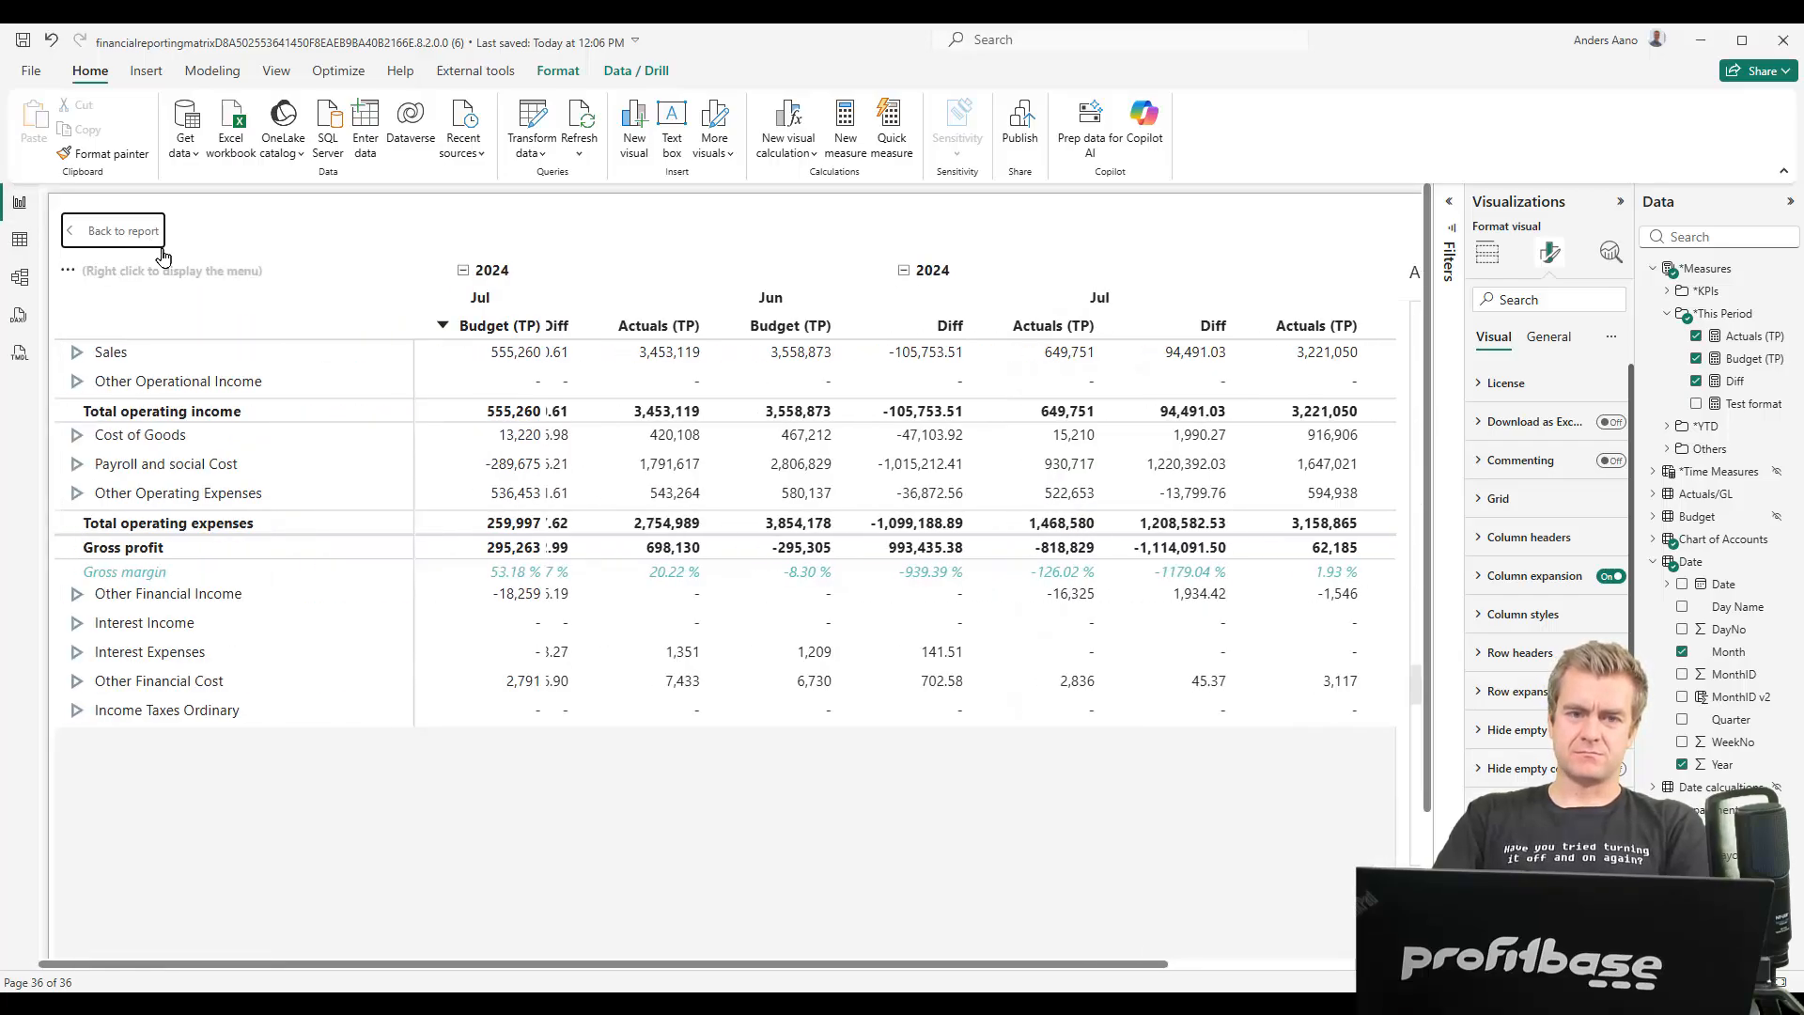
Return to the report page and browse the 2022 and 2023 columns alongside the pinned July 2024 budget column
click(133, 233)
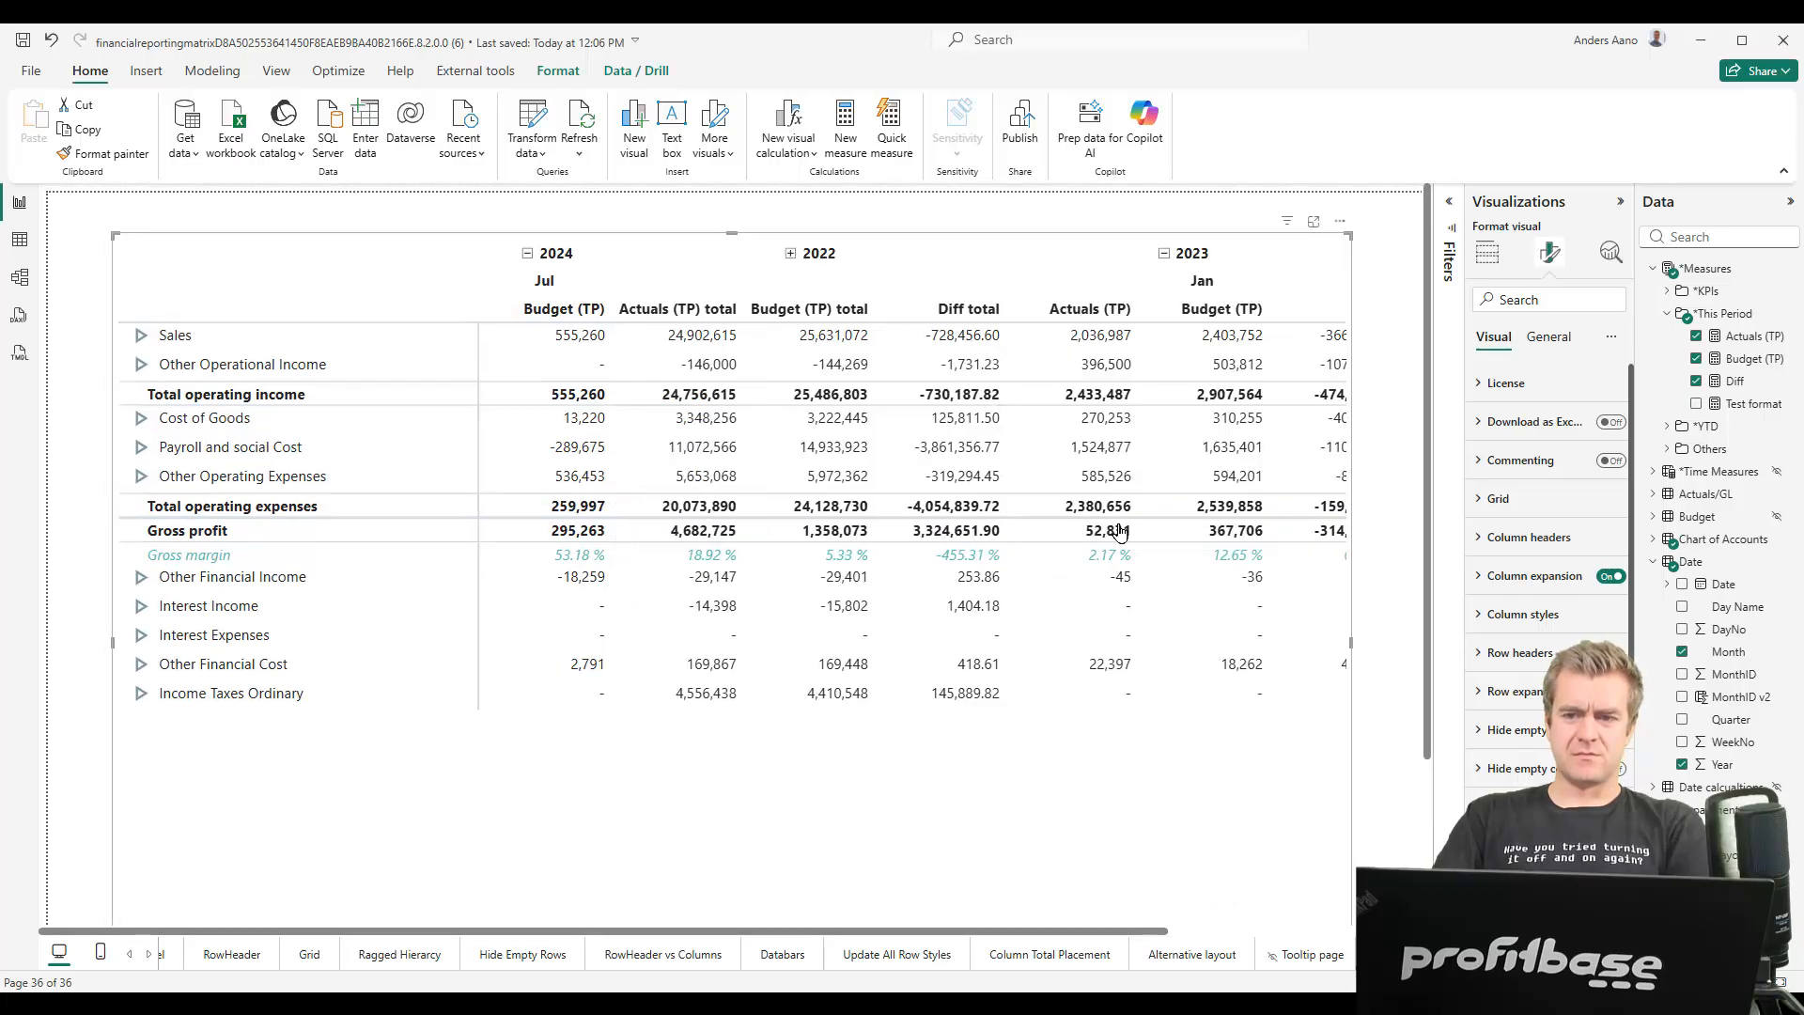
scroll(996, 470, right, 5)
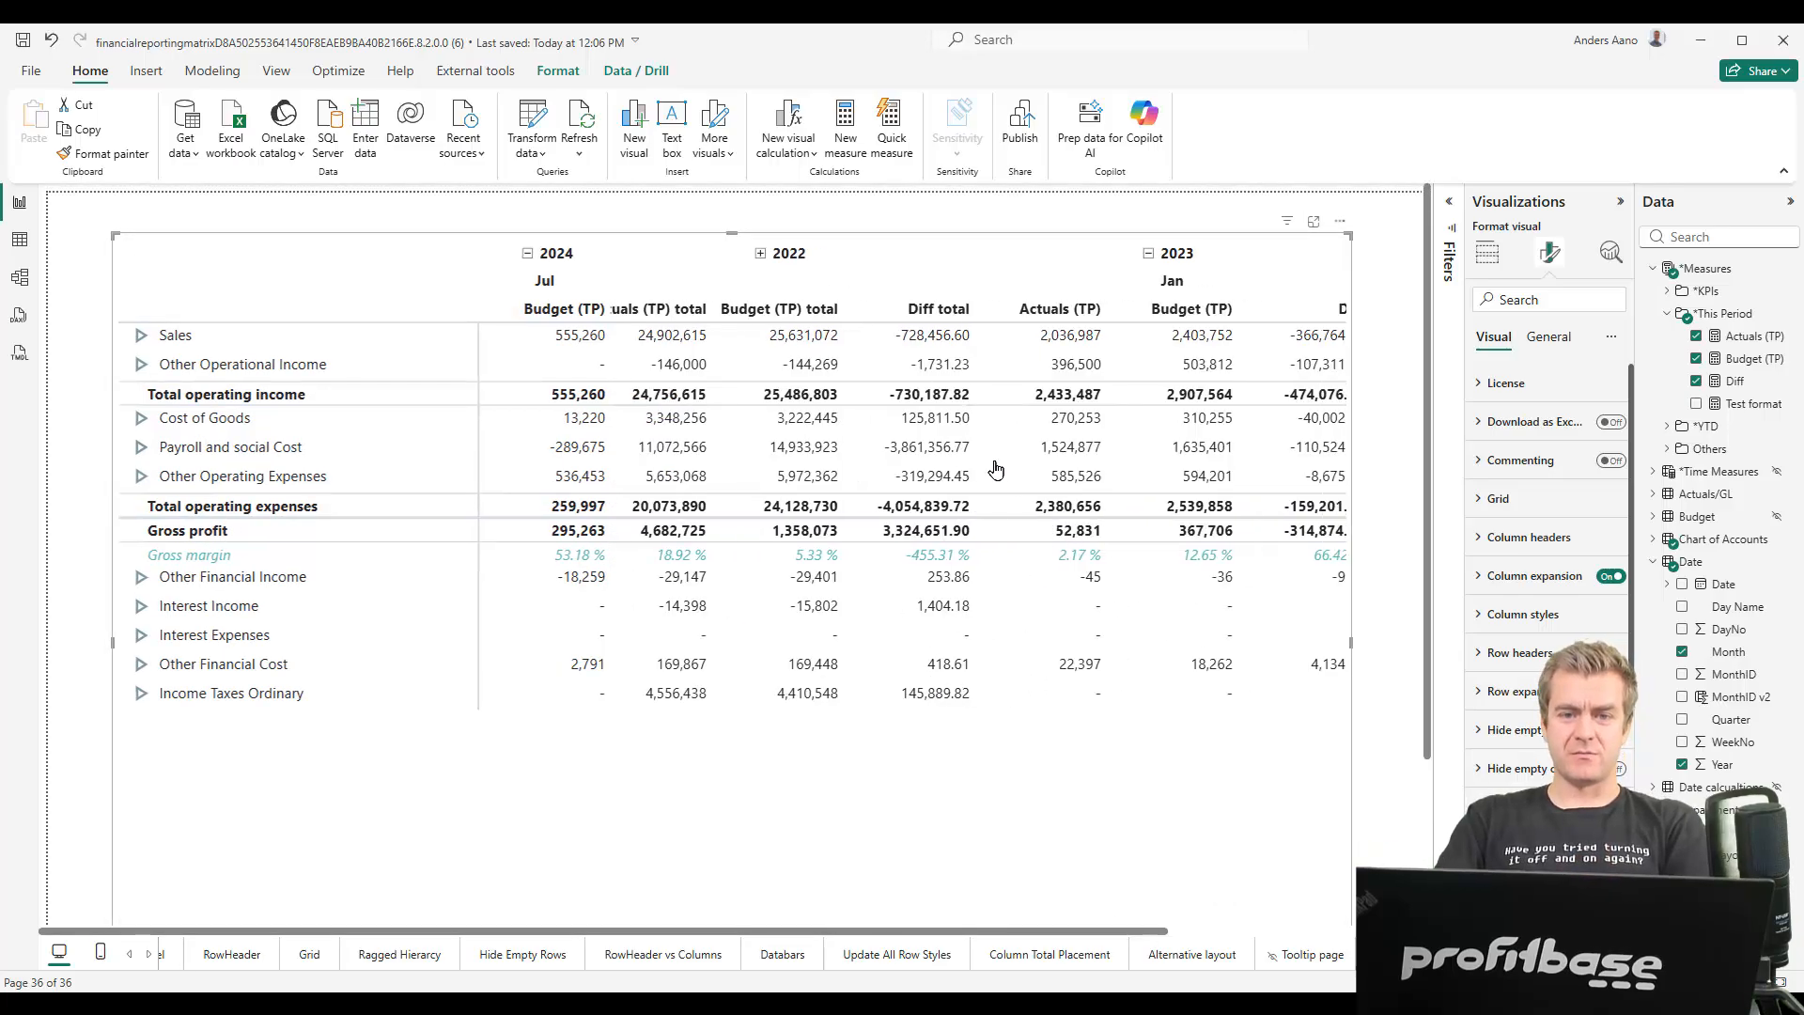
scroll(792, 438, right, 5)
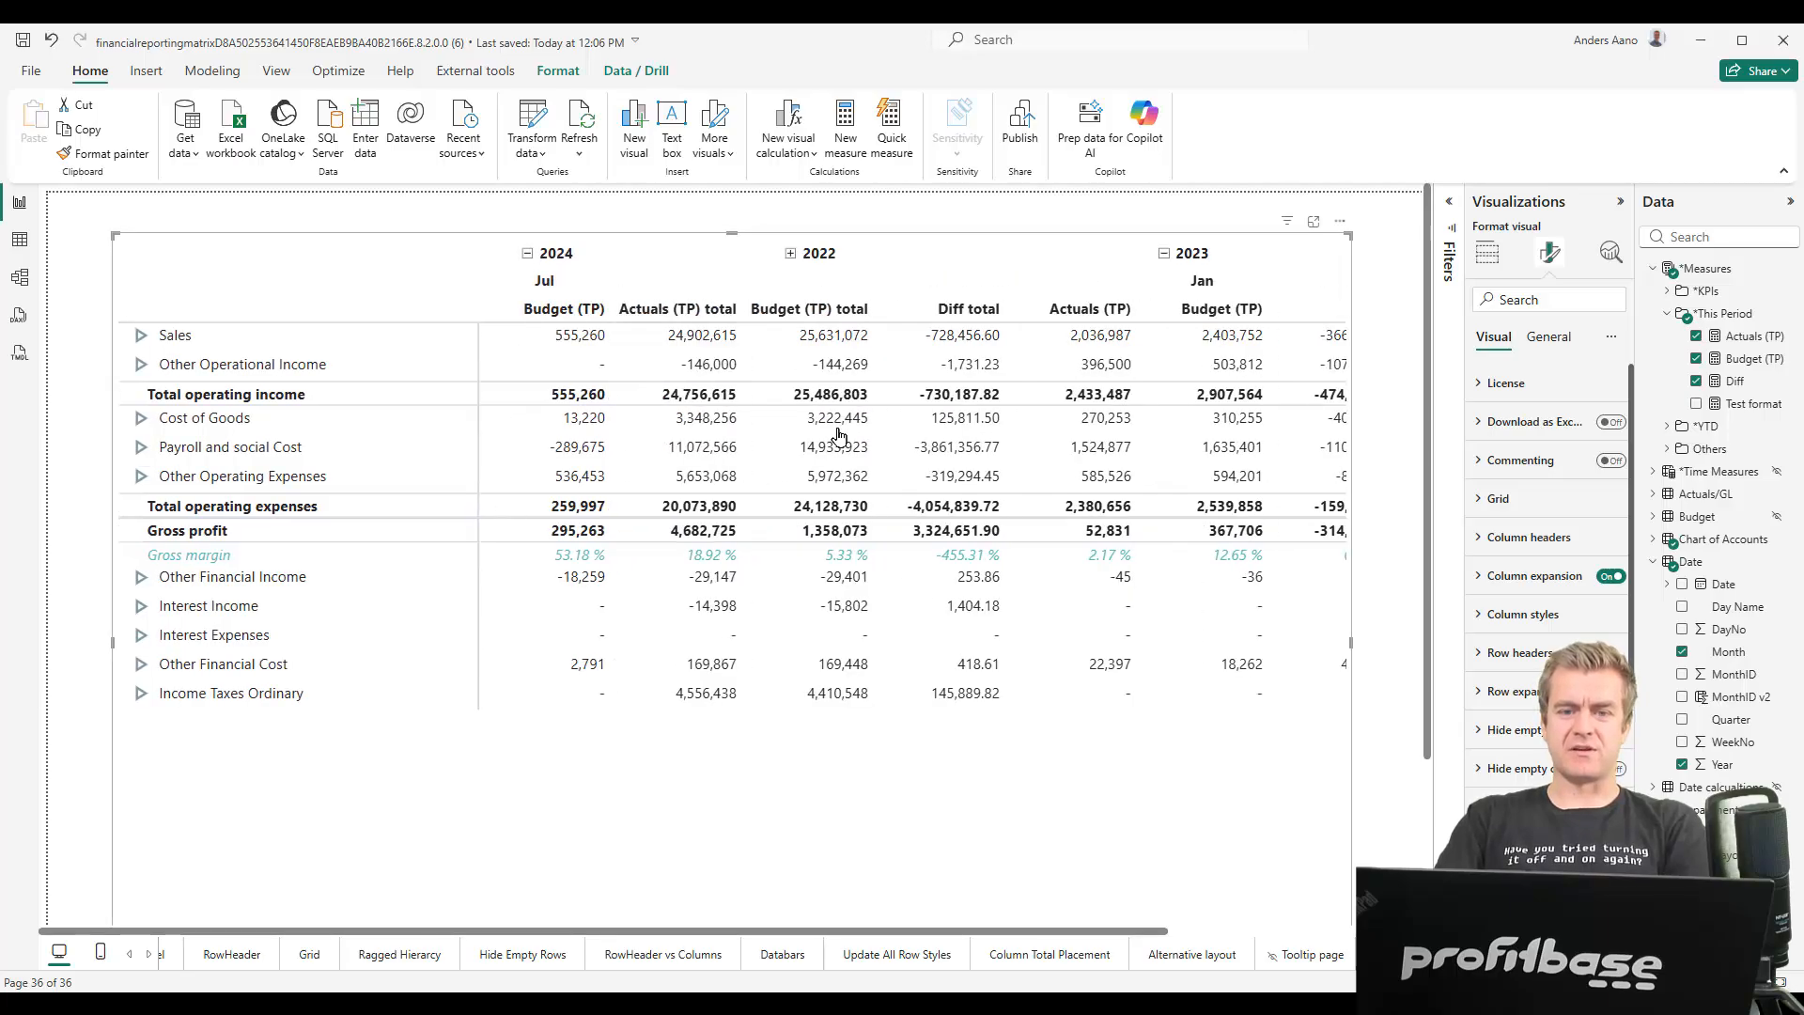
scroll(779, 439, left, 4)
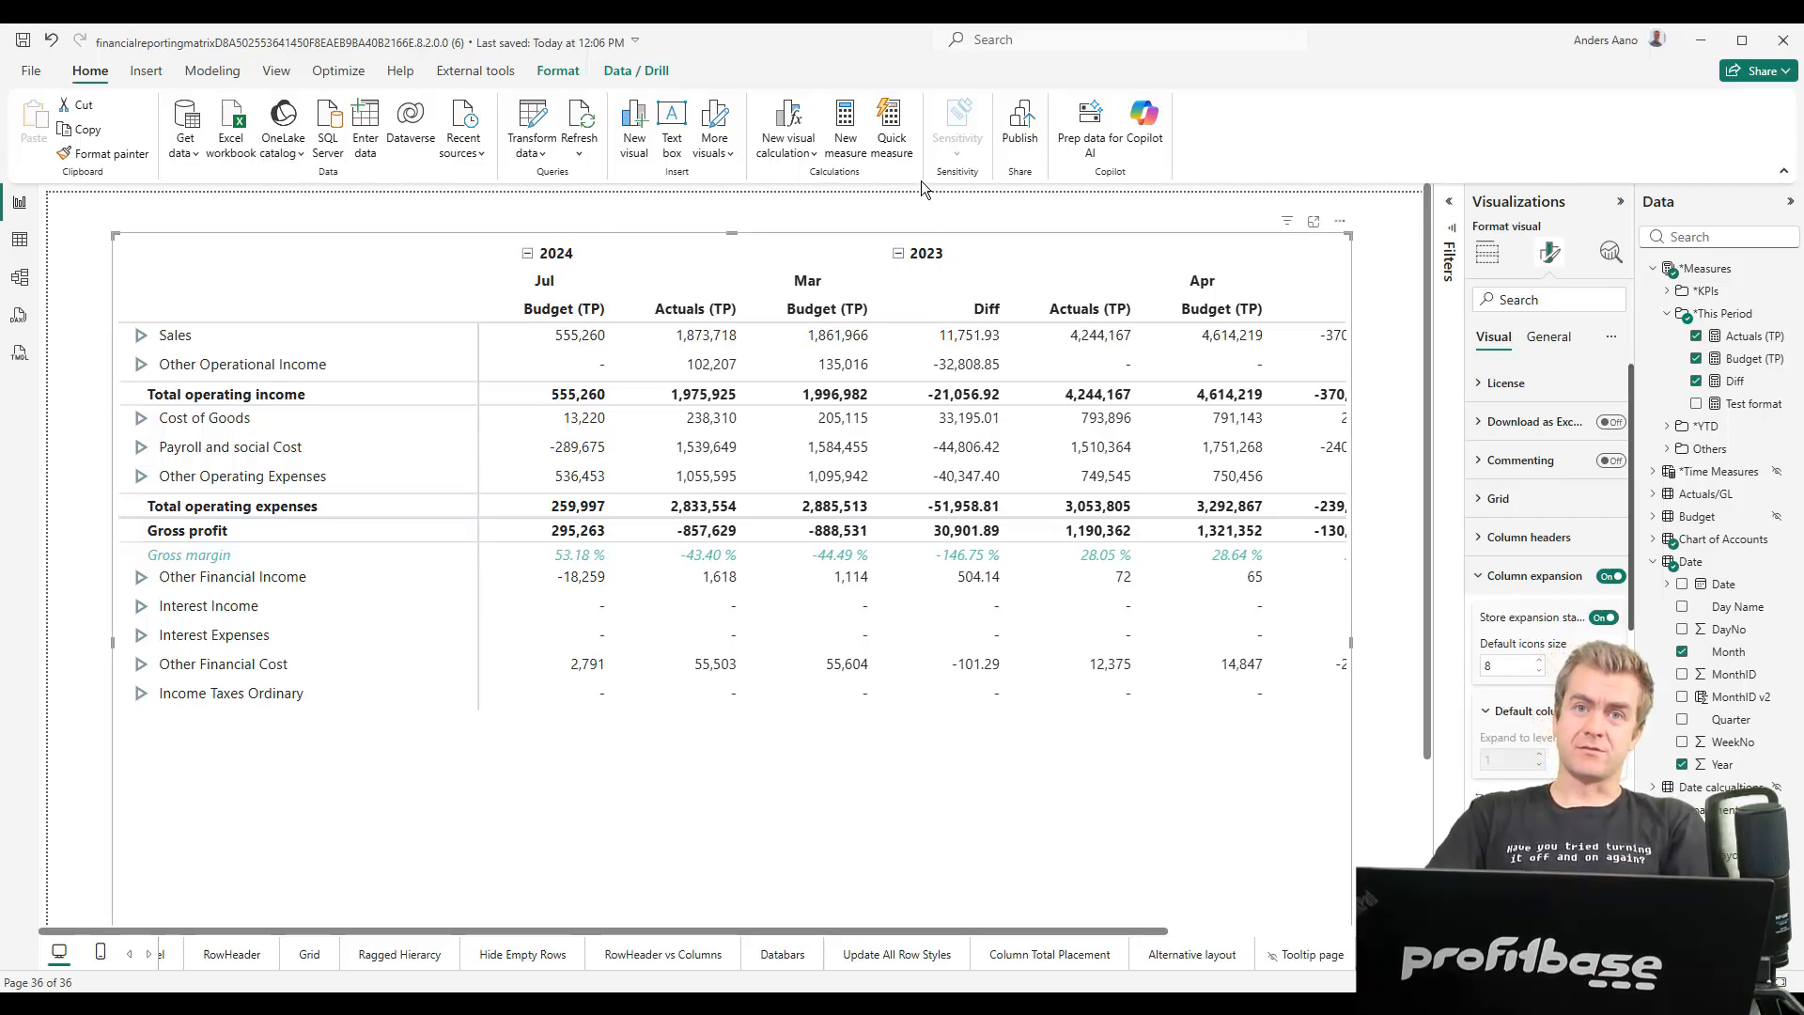
Set the column expansion's default icon size to 15 and collapse the 2023 column group
double_click(1504, 665)
text(13)
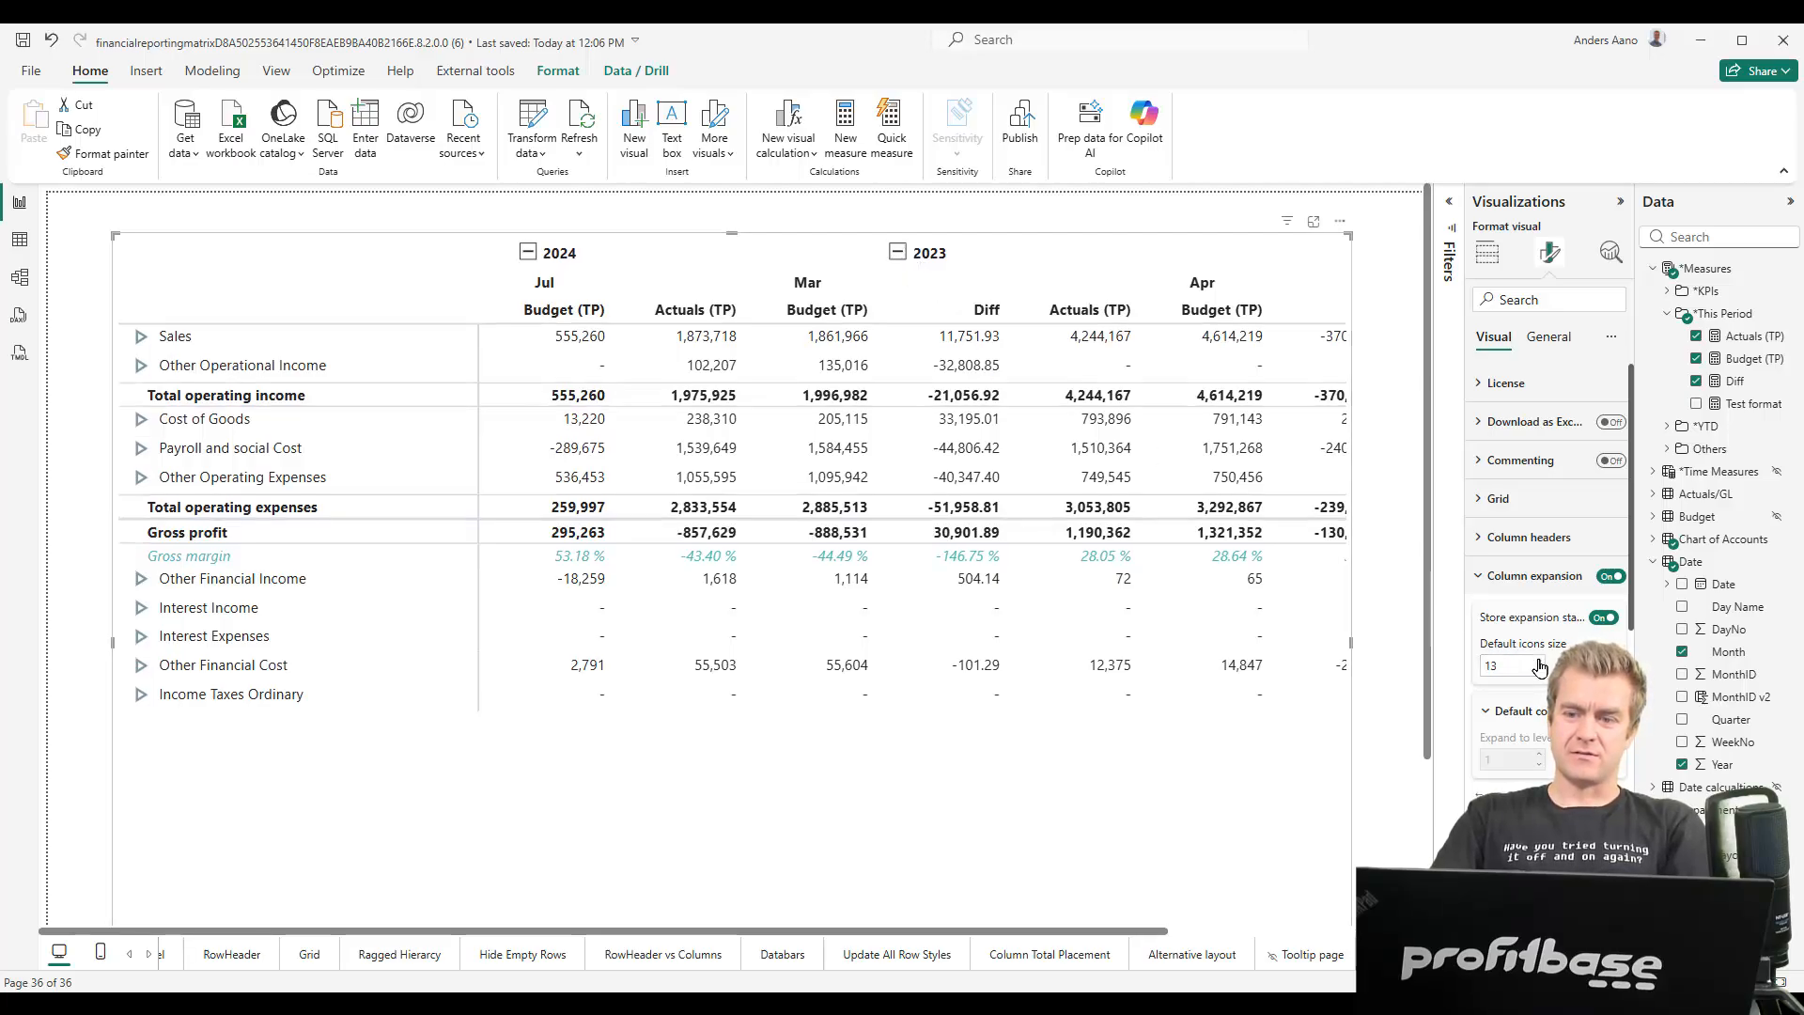
text(15)
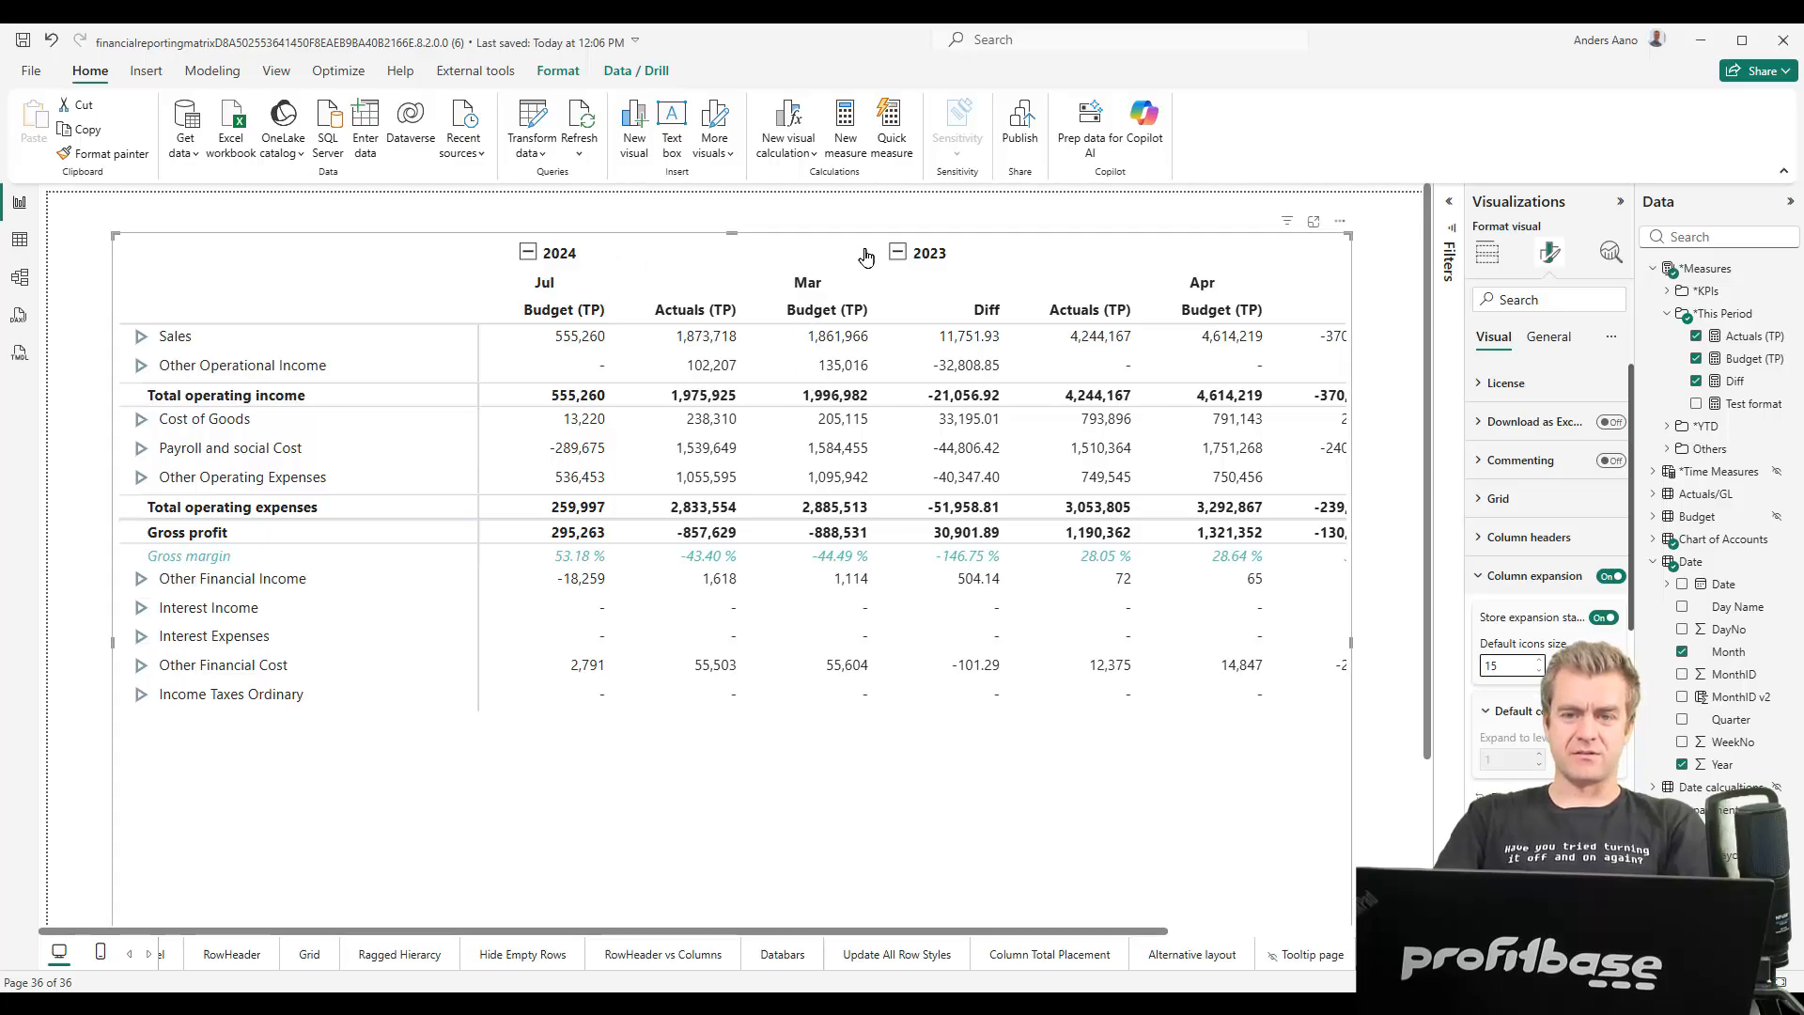
click(897, 252)
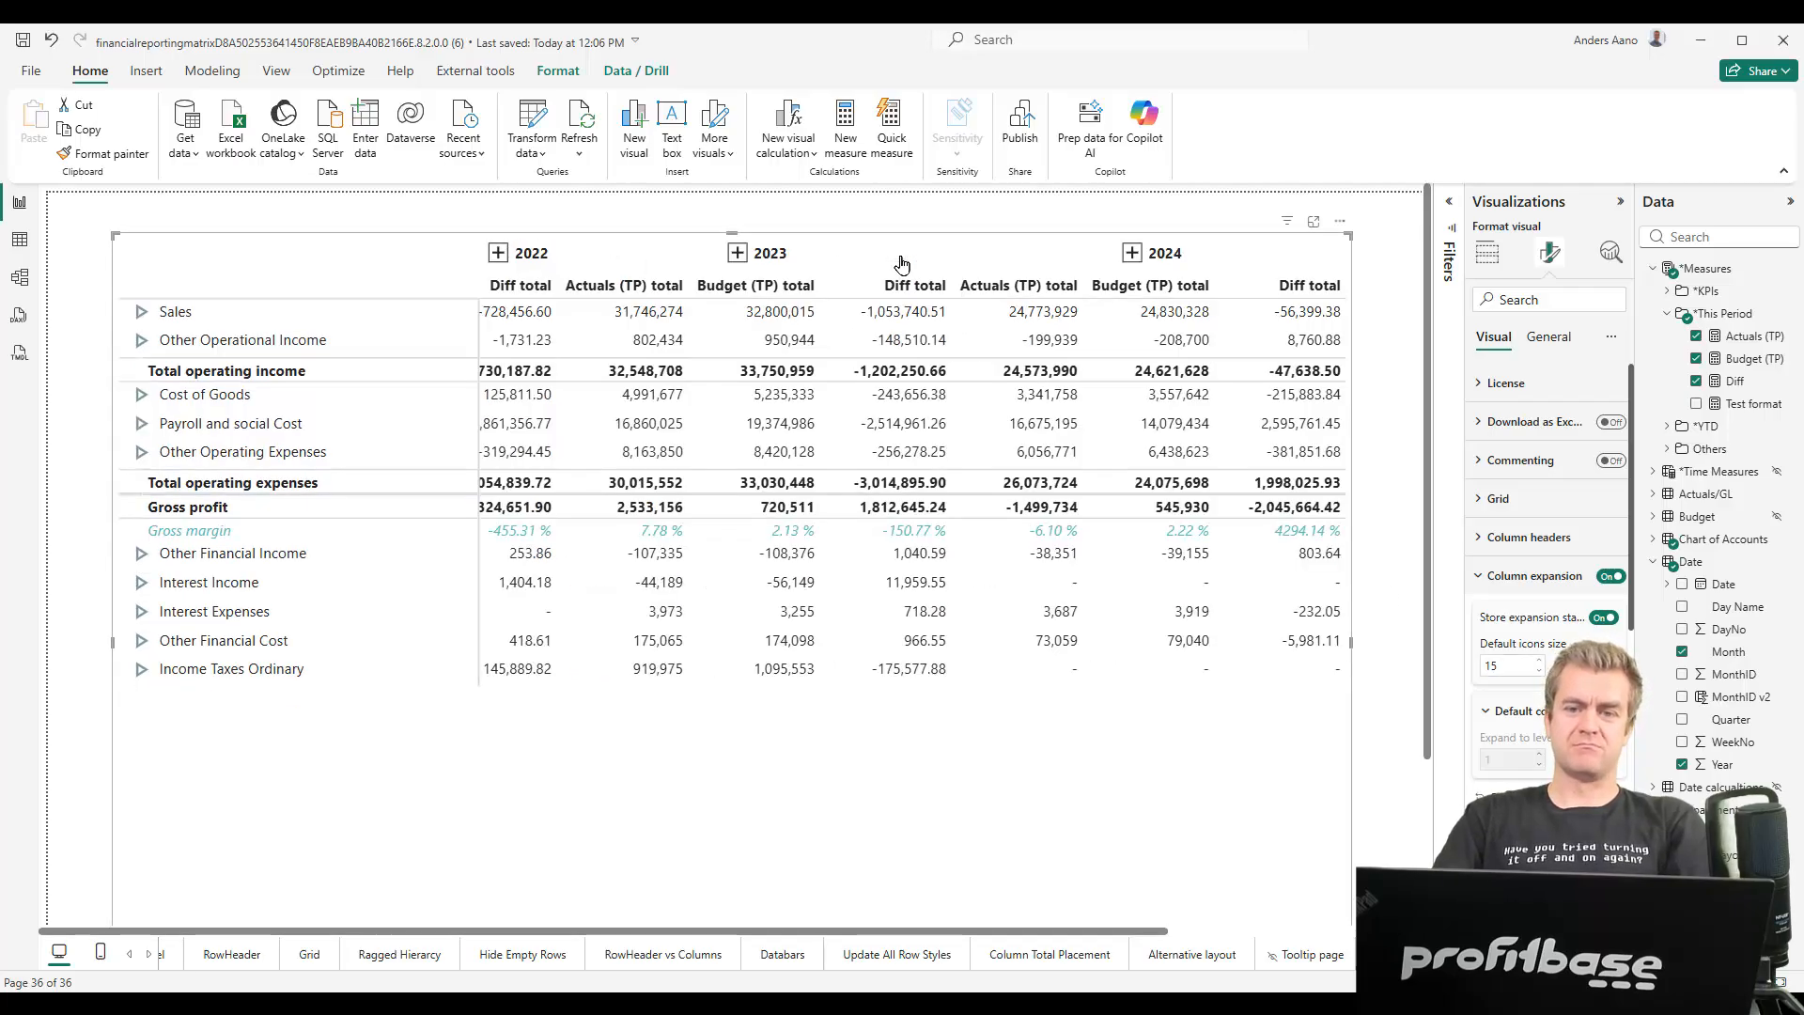
Reduce the column expansion's default icon size to 10
click(1538, 671)
click(1538, 671)
click(1538, 671)
click(1538, 670)
click(1537, 670)
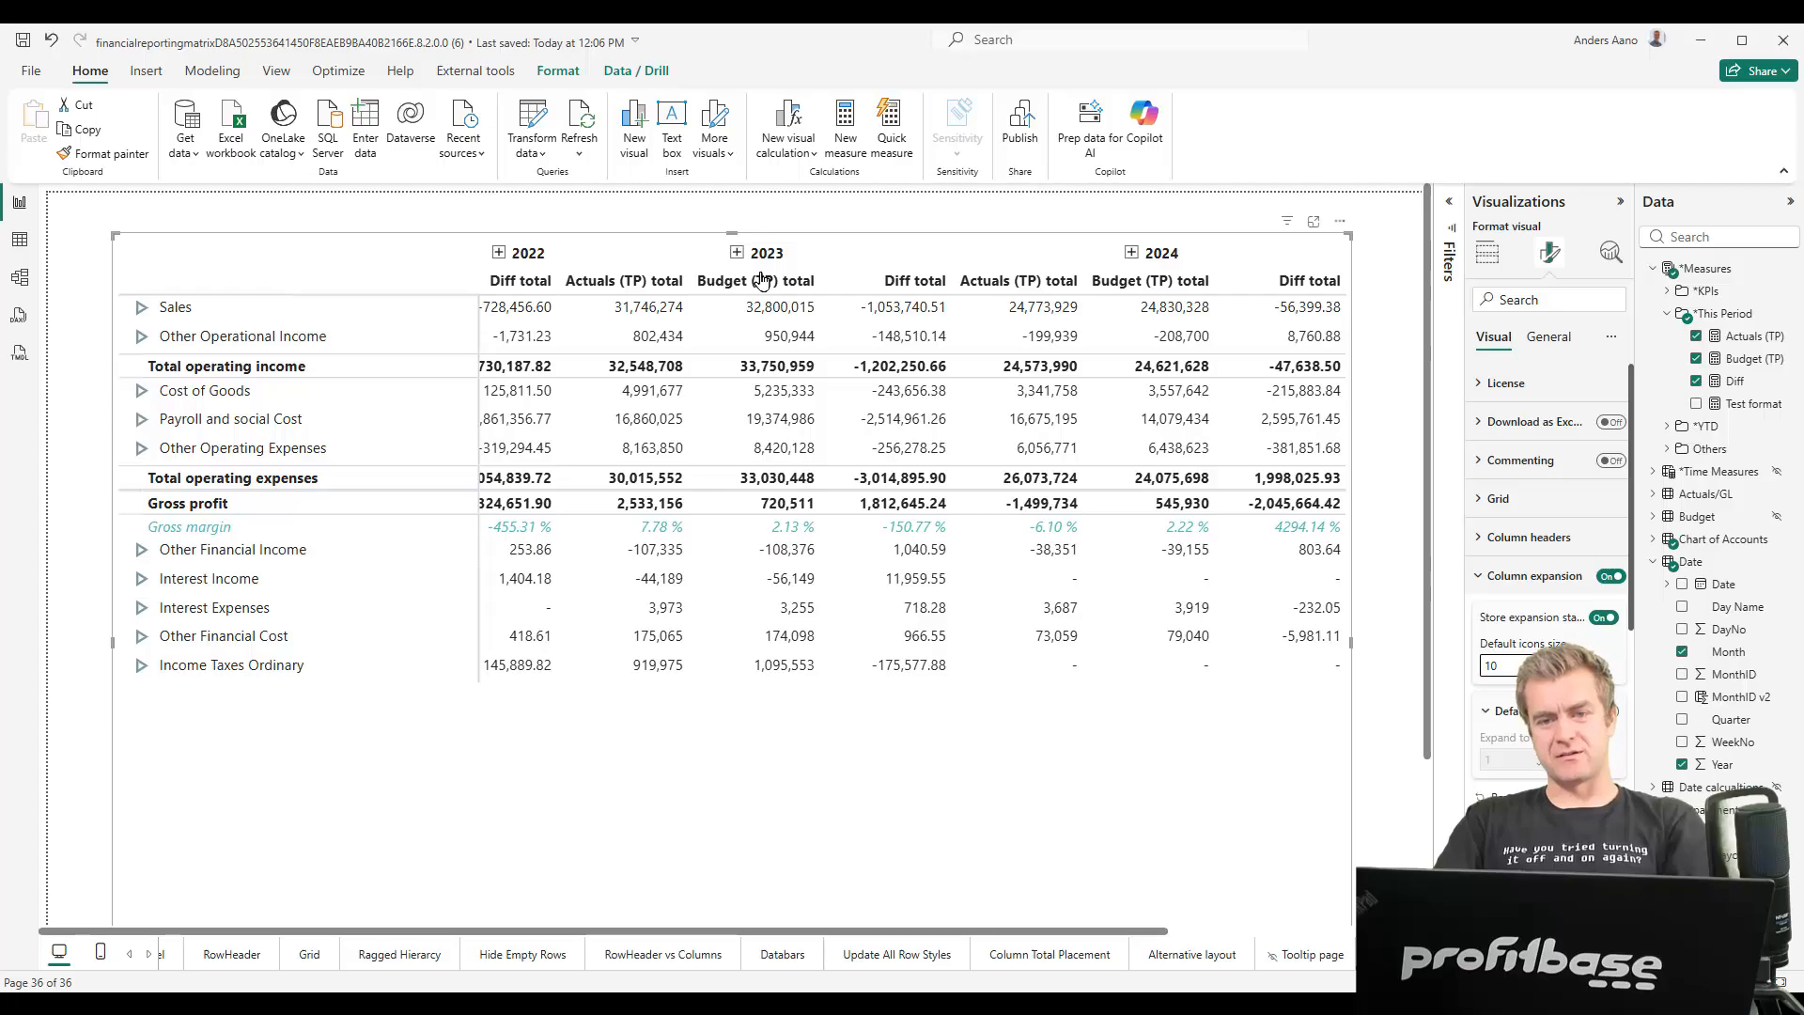
double_click(1524, 663)
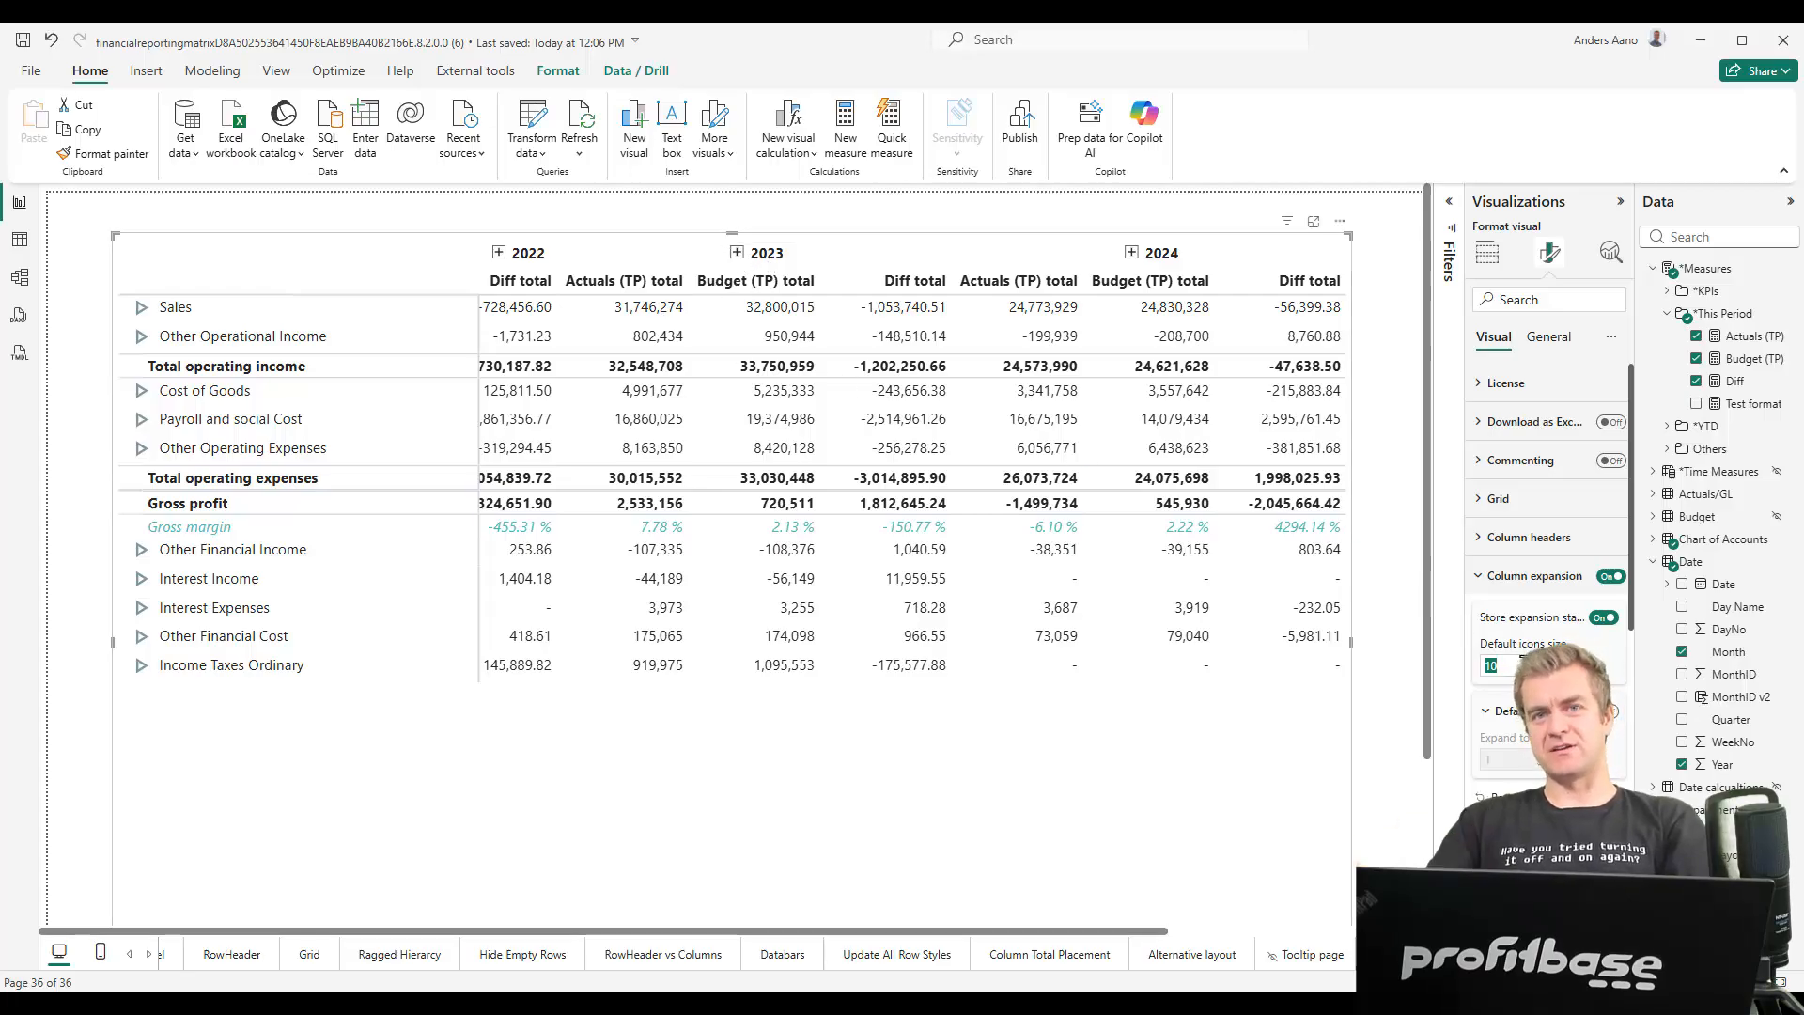
click(1610, 660)
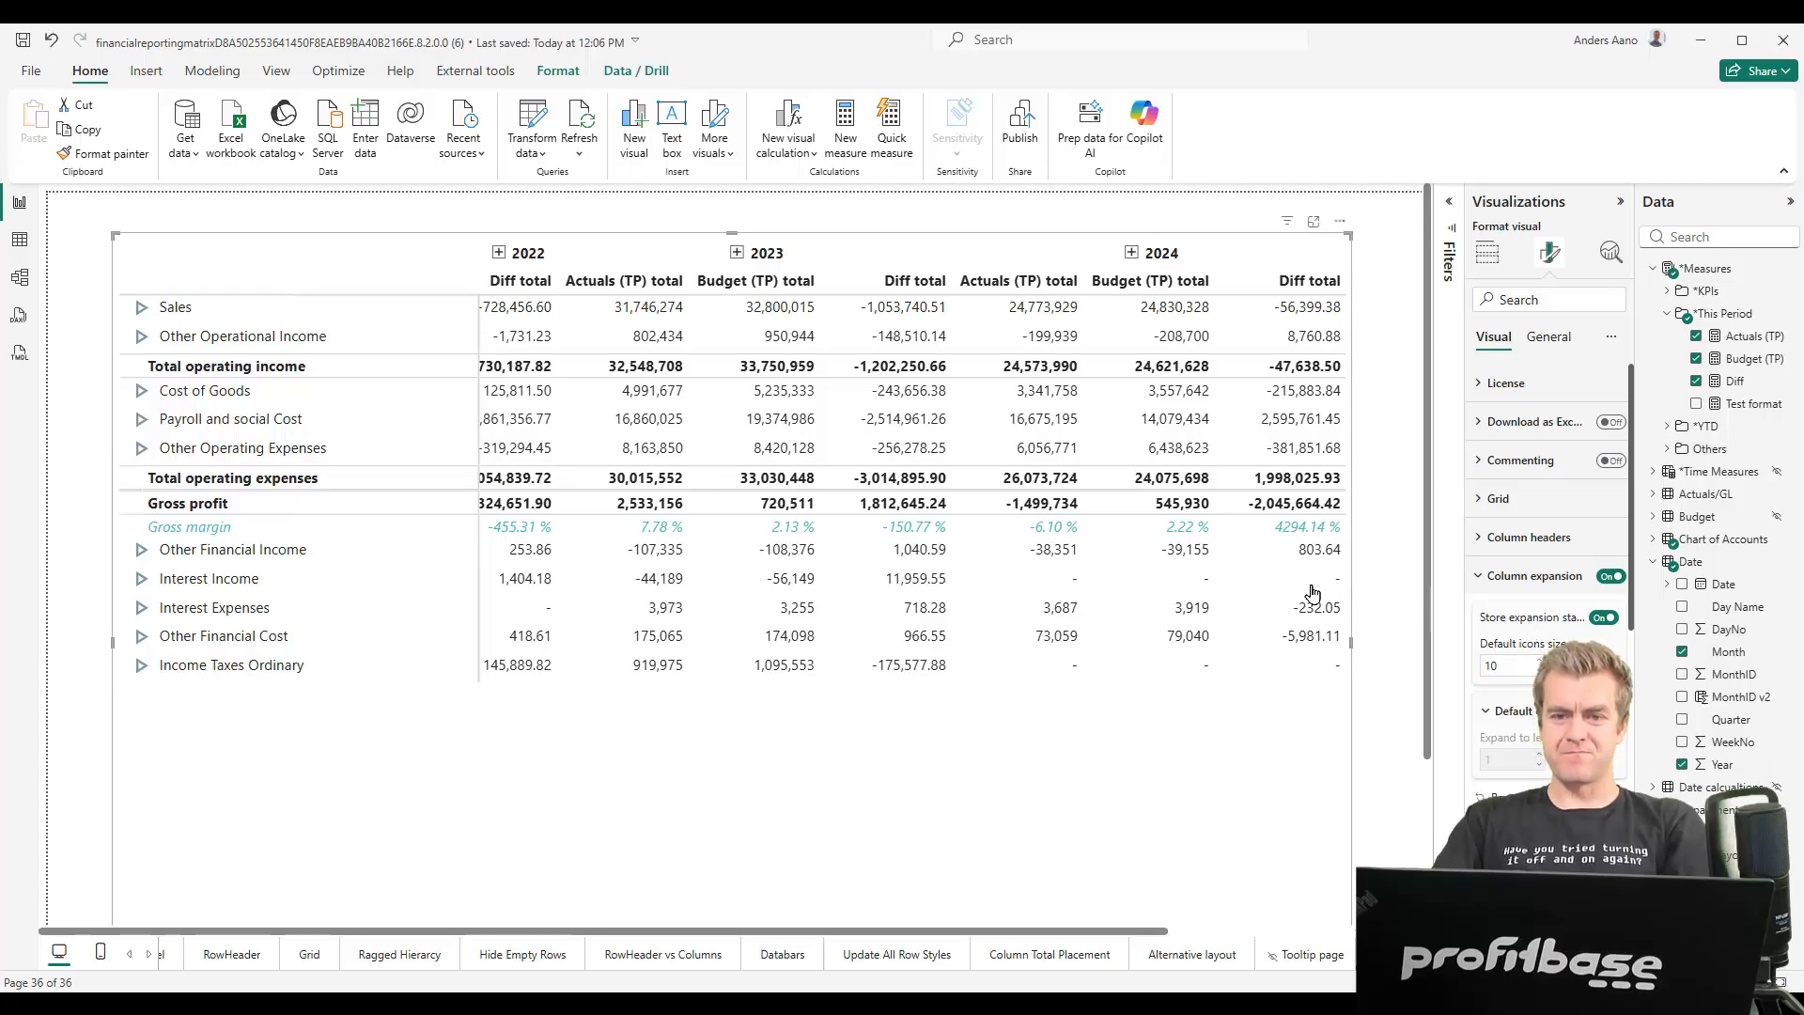